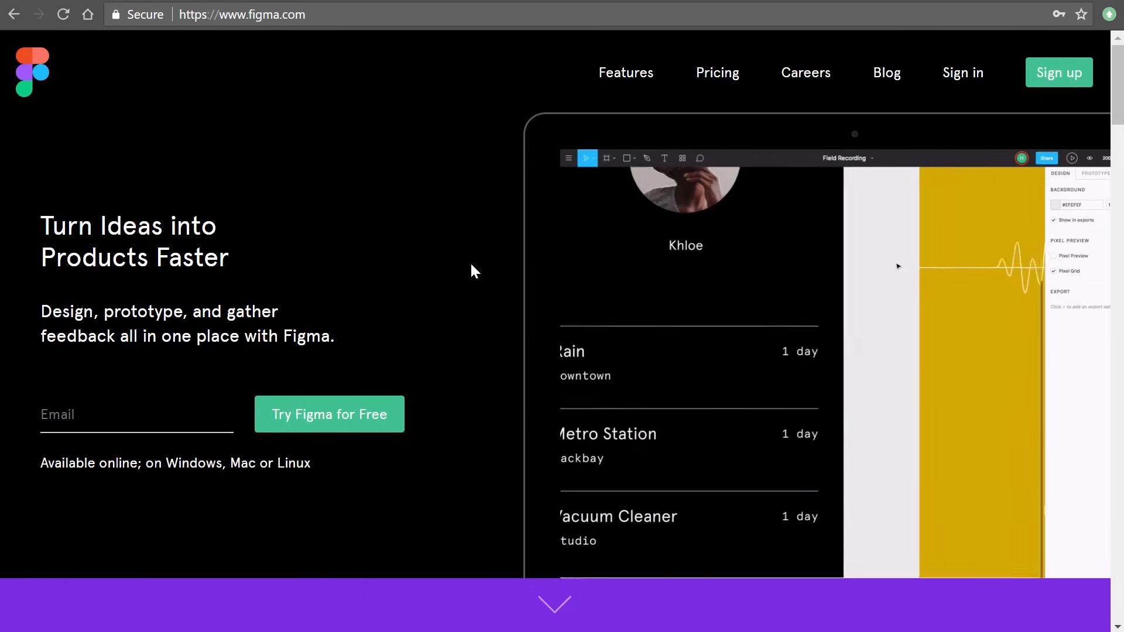
Step: Look through the Figma homepage, from the headline down through its feature sections
left_click(293, 14)
left_click(335, 180)
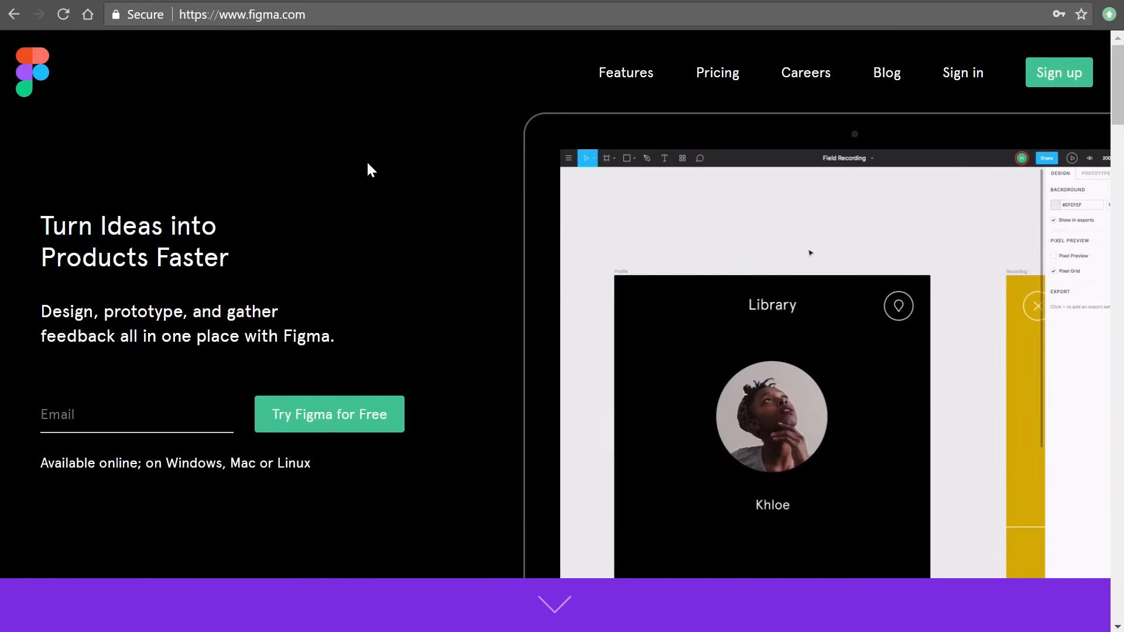
scroll(733, 164, "down", 8)
scroll(734, 162, "down", 3)
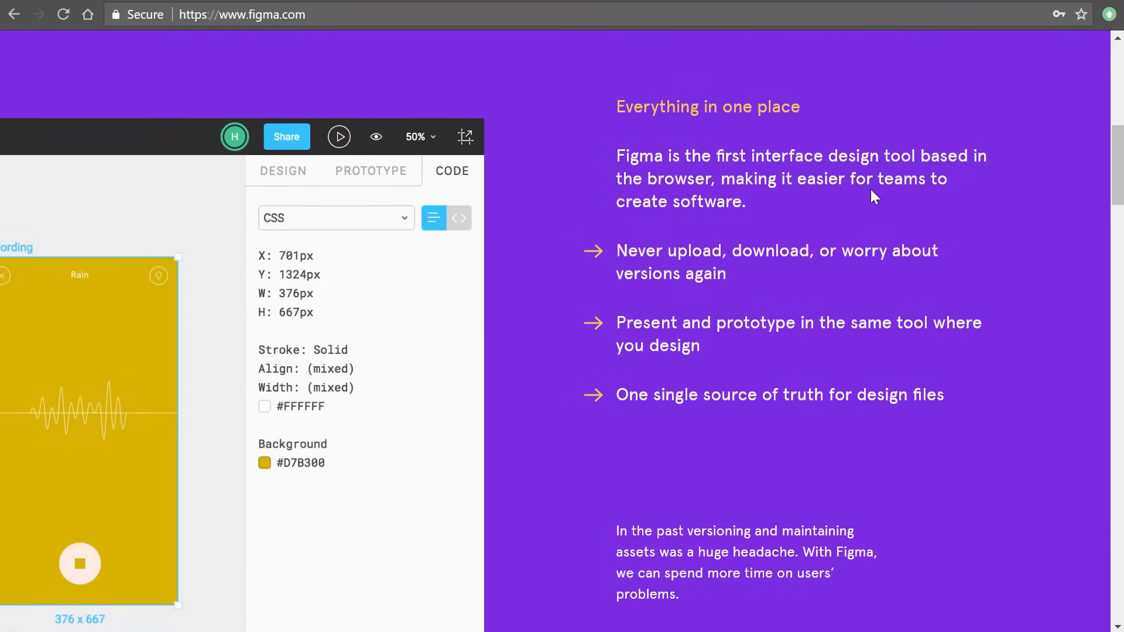
scroll(871, 191, "down", 12)
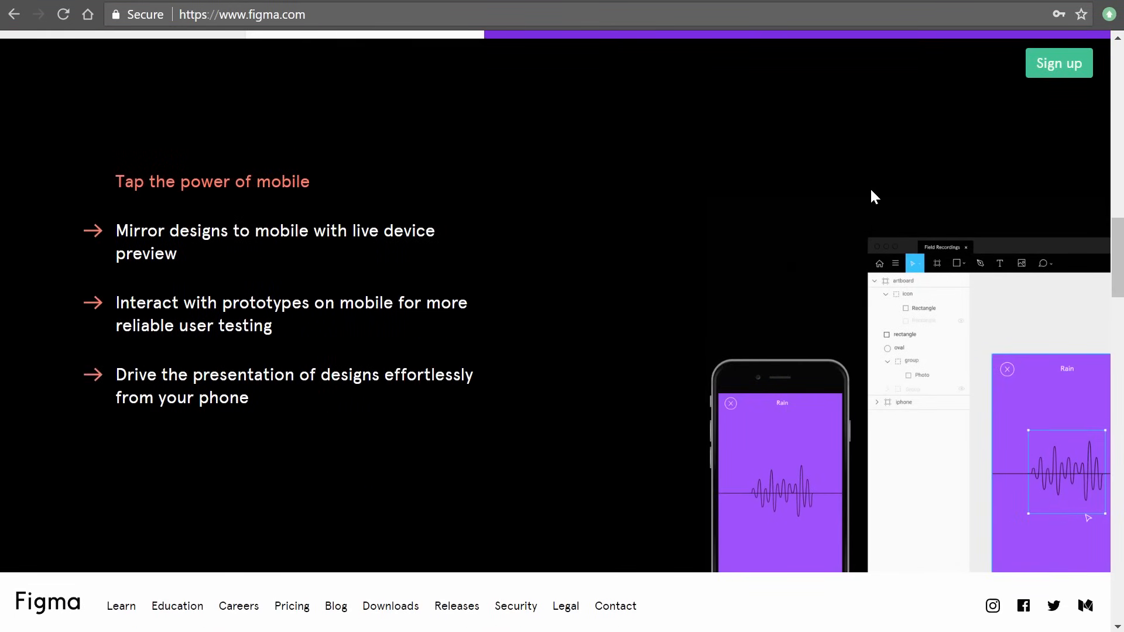
scroll(871, 190, "down", 15)
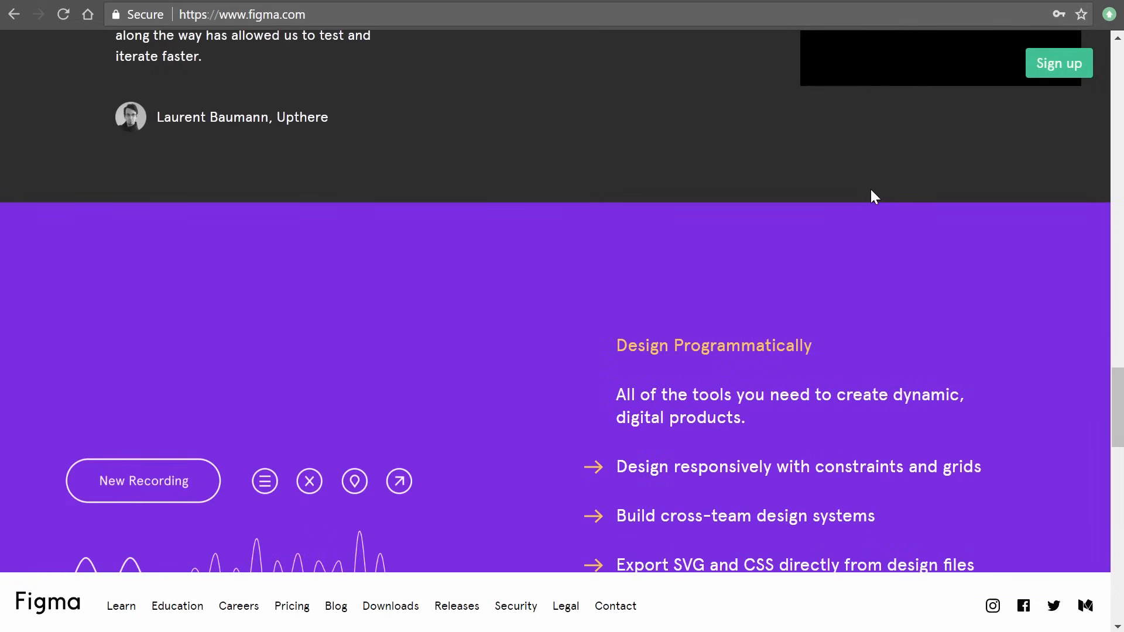
scroll(870, 188, "down", 12)
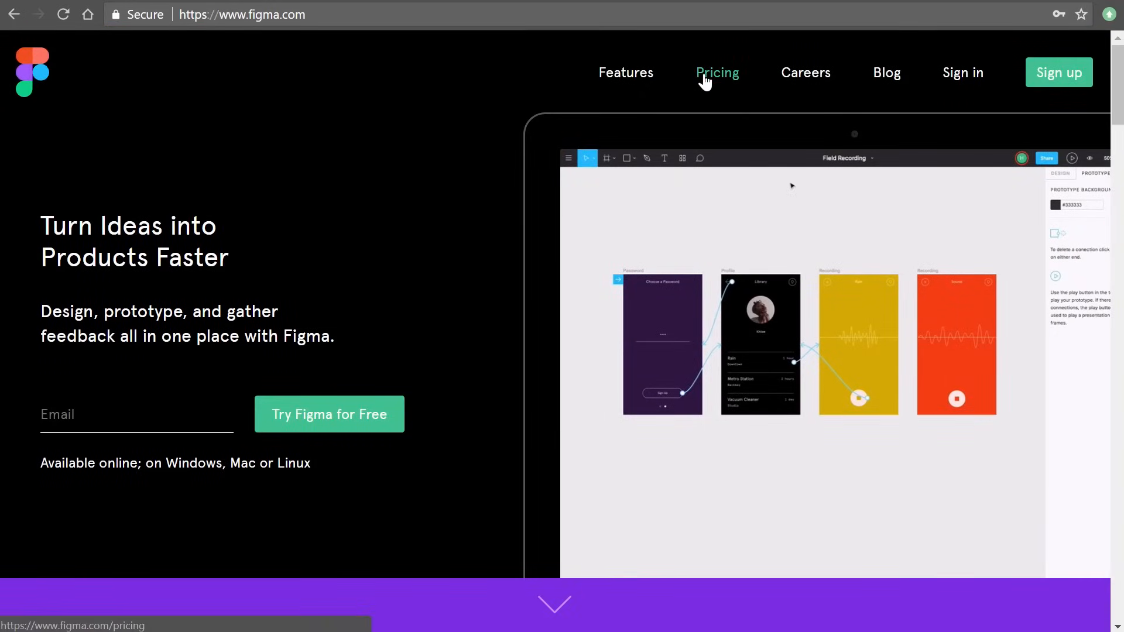
Step: Open the Pricing page and search it for "individual"
left_click(707, 77)
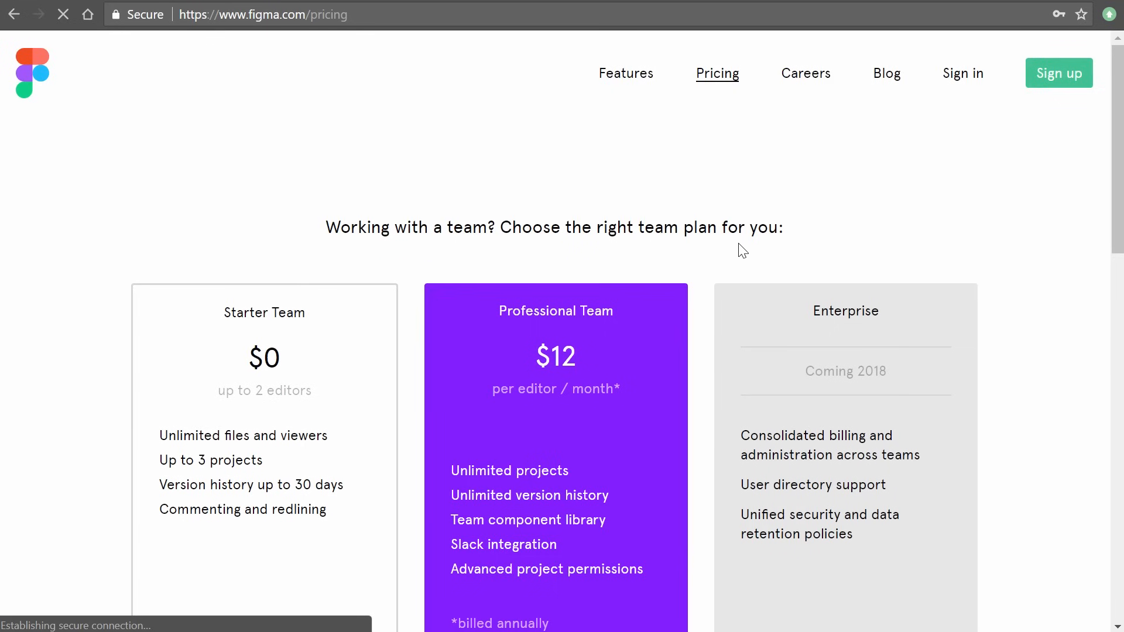
scroll(1001, 318, "down", 3)
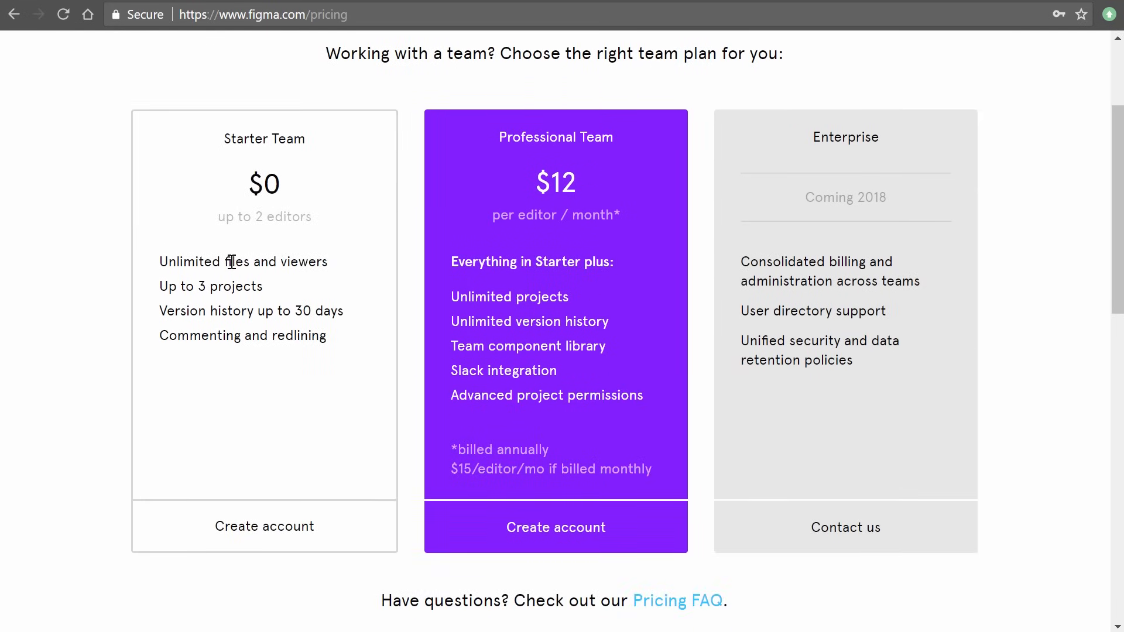
key("ctrl+f")
type("individual")
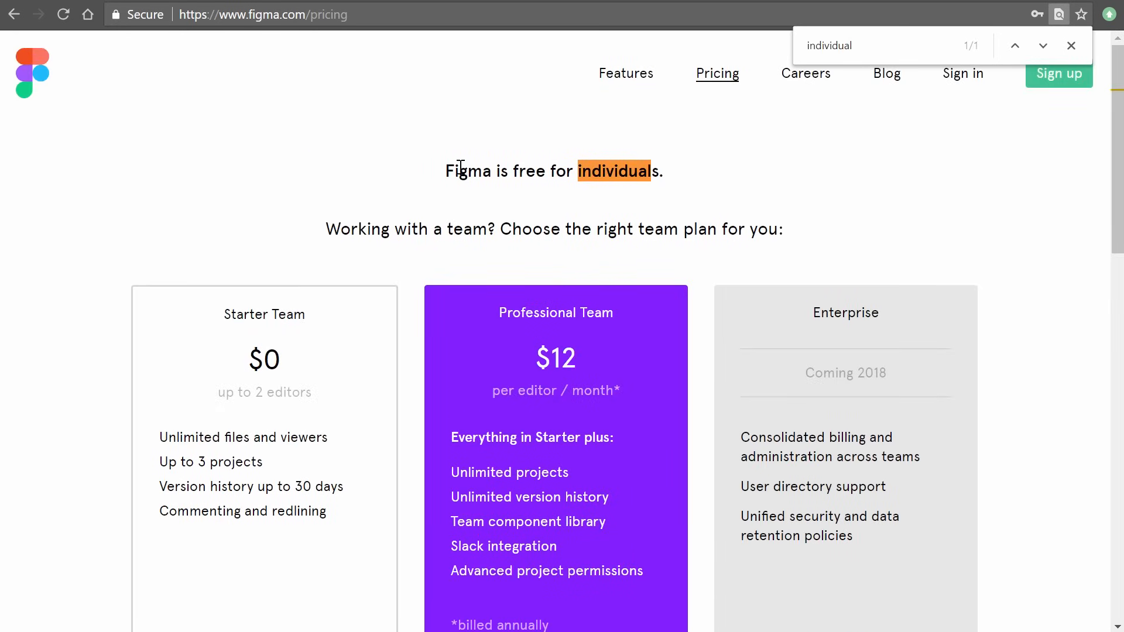
Step: Read the statement on pricing for individuals above the team plans
mouse_move(450, 170)
left_mouse_down()
mouse_move(601, 170)
mouse_move(455, 174)
left_mouse_up()
left_click(723, 179)
left_click(454, 174)
scroll(466, 151, "down", 2)
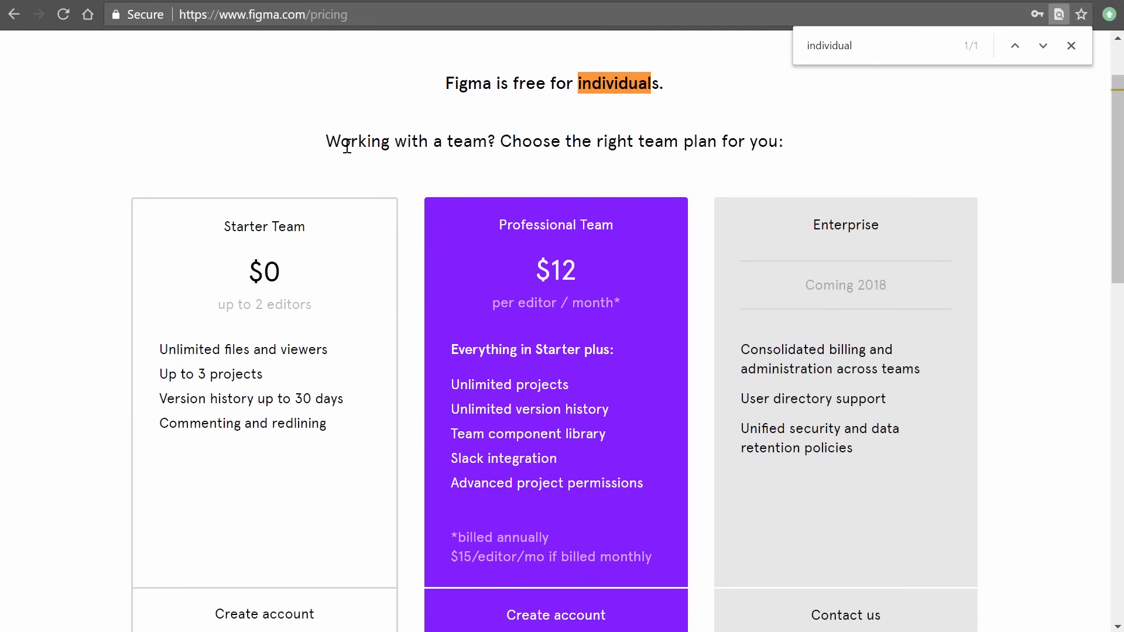
left_click_drag(347, 146, 481, 170)
scroll(482, 170, "up", 2)
left_click_drag(682, 172, 443, 170)
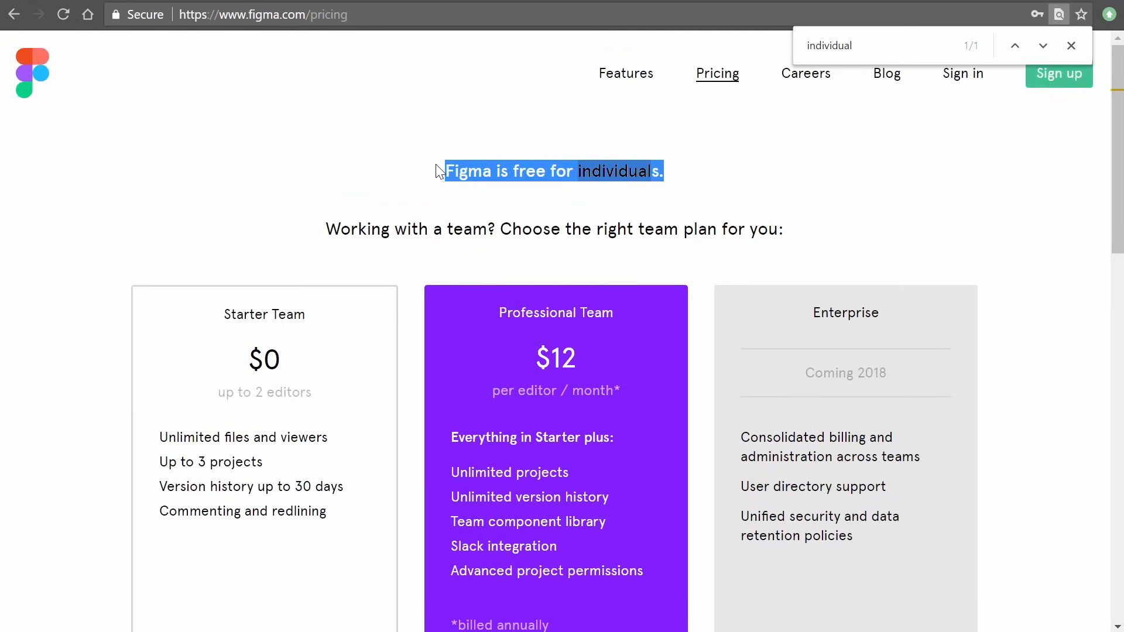
left_click(483, 175)
scroll(927, 213, "down", 2)
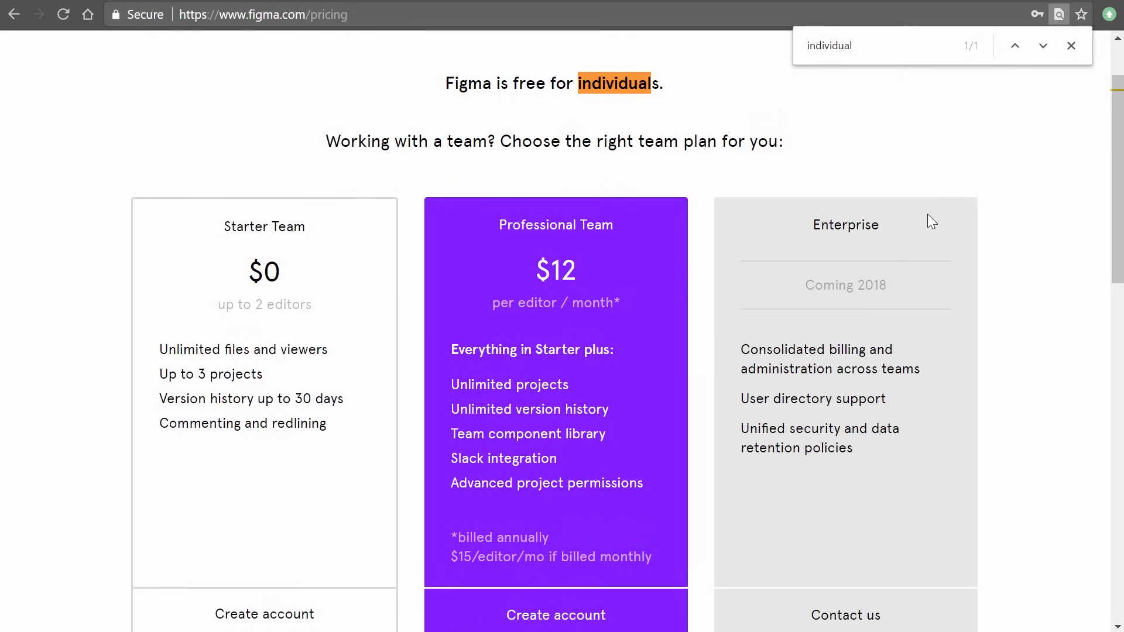
left_click_drag(682, 82, 419, 96)
left_click(423, 97)
Step: Clear the search term, close the page search and review the line about individuals again
left_click(803, 47)
key("BackSpace")
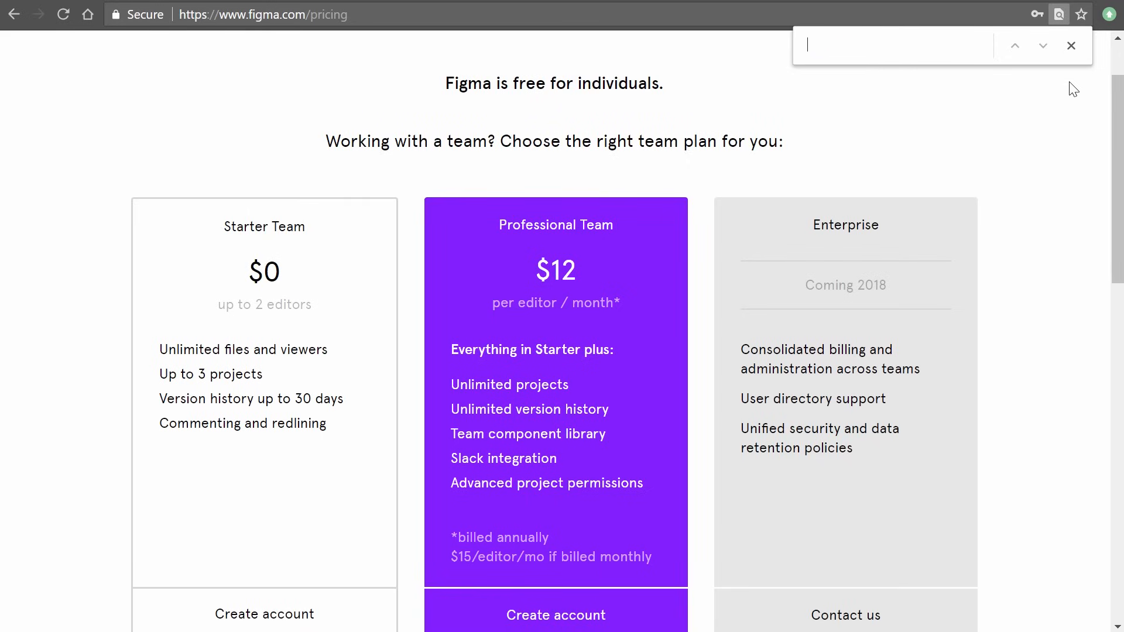
left_click(1073, 49)
left_click_drag(700, 93, 381, 93)
left_click(380, 99)
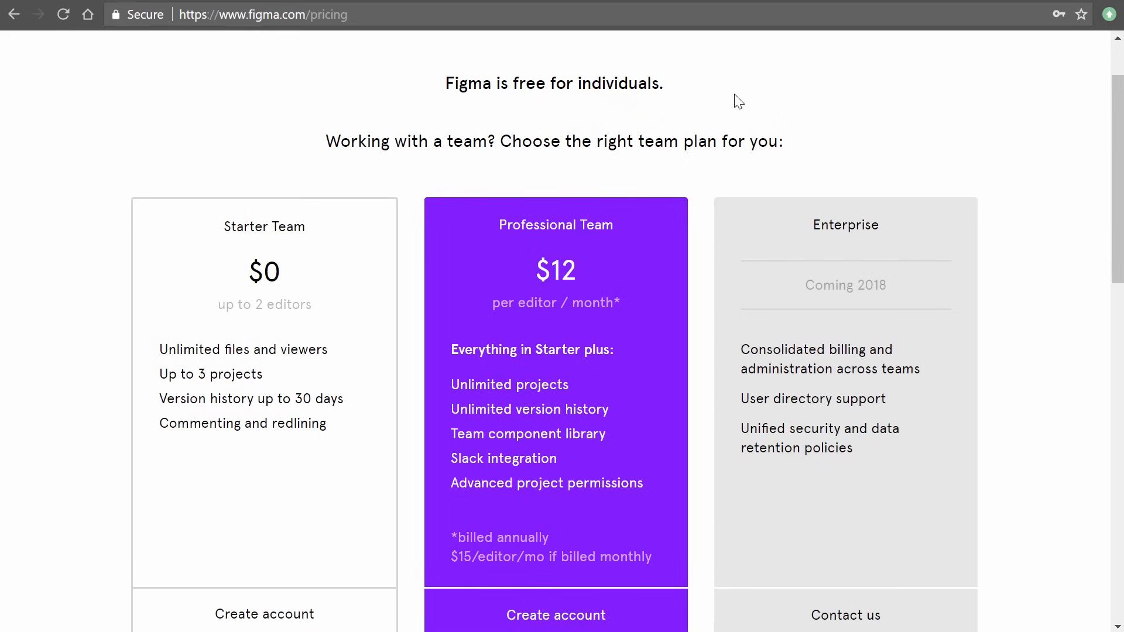
Step: Compare the project limit of the Starter Team plan with the features of the Professional Team plan
scroll(551, 298, "down", 2)
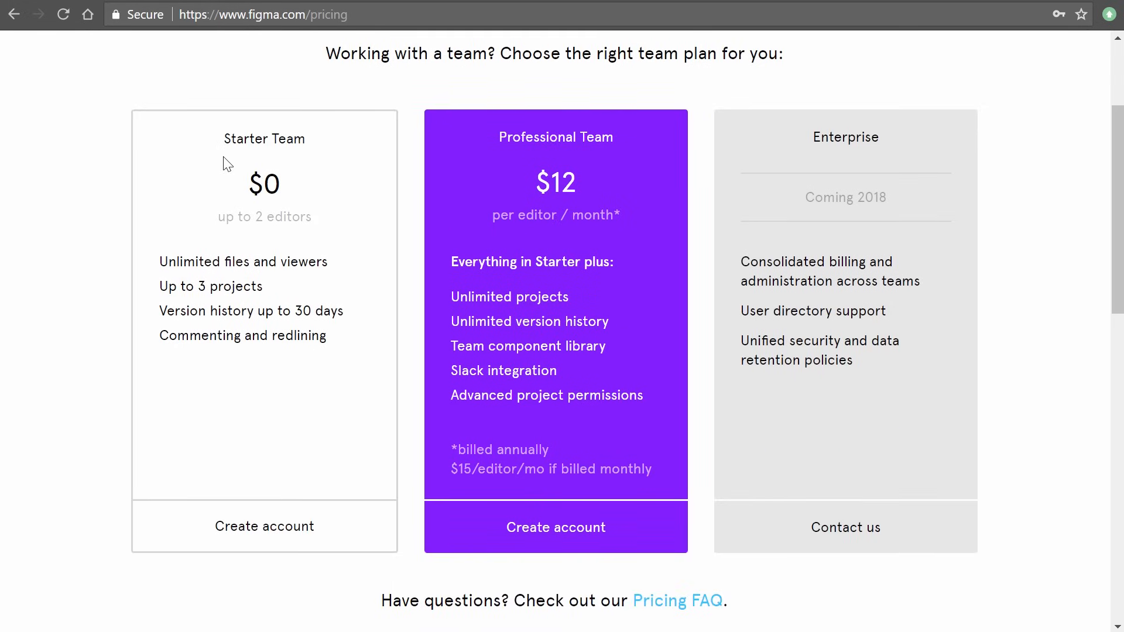
left_click_drag(157, 283, 299, 285)
left_click(356, 284)
left_click_drag(460, 131, 645, 362)
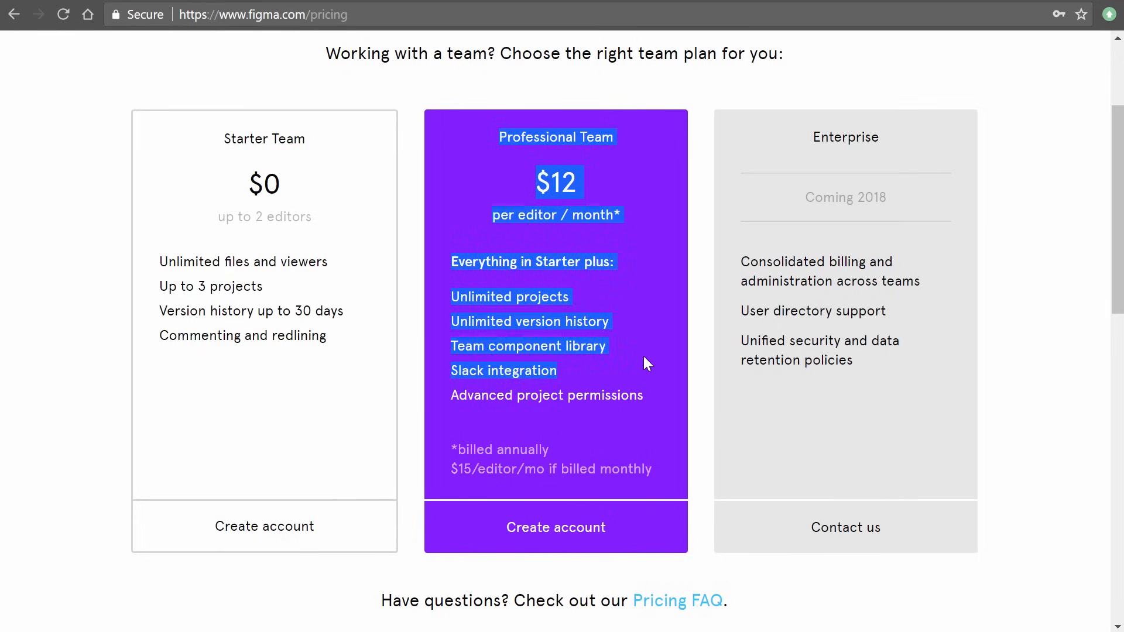
left_click(646, 363)
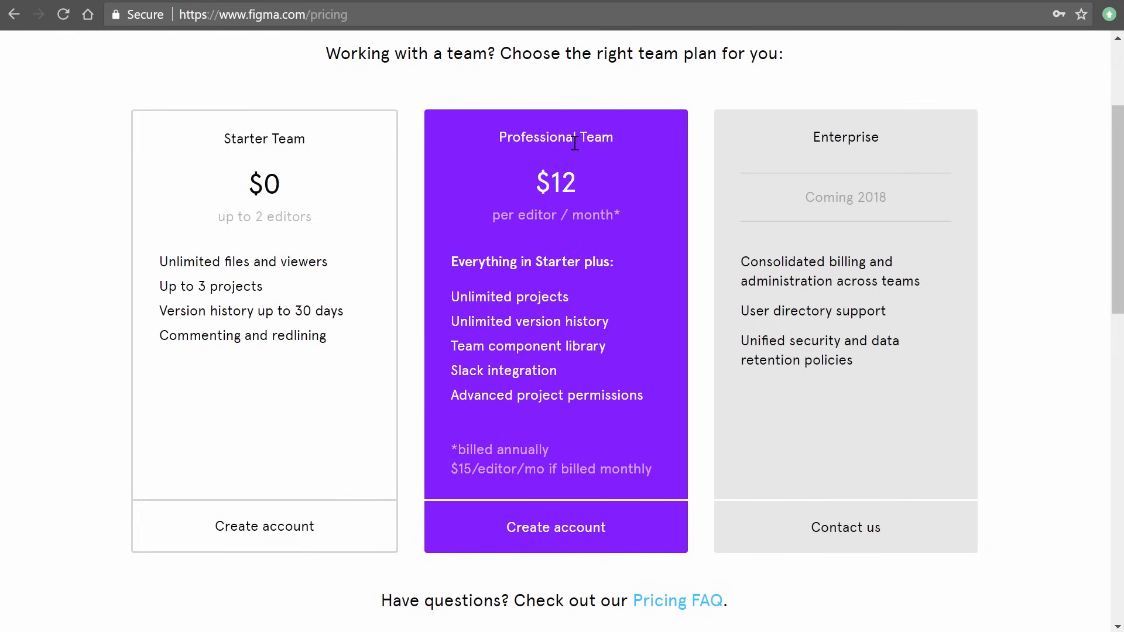
Step: Open the account sign-up form, view its Google and email options, and dismiss it
scroll(977, 212, "up", 3)
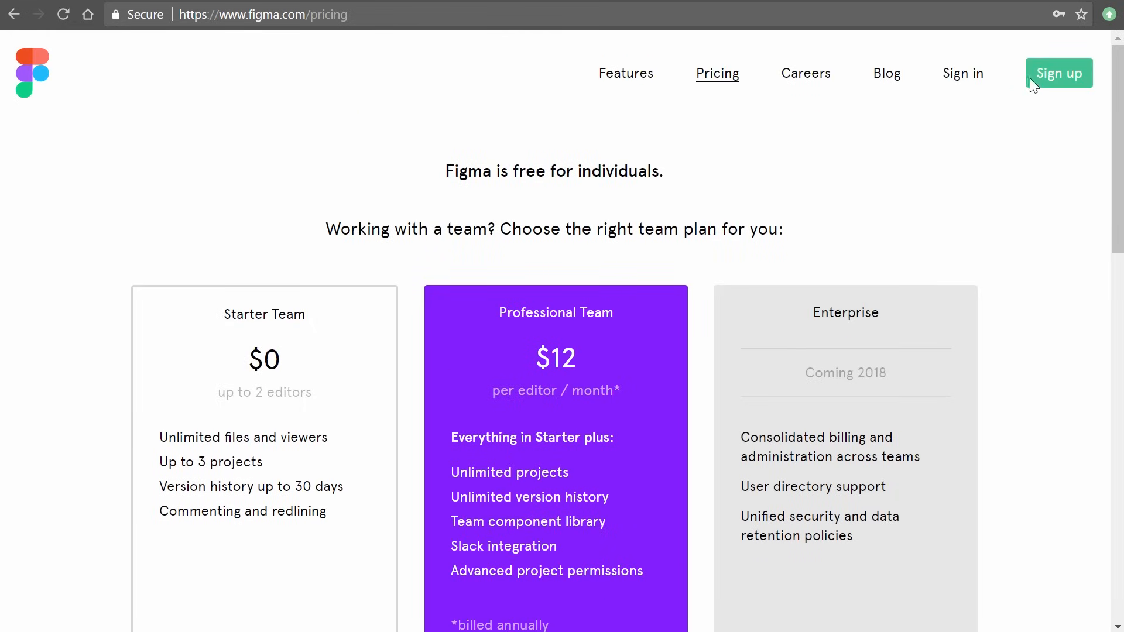
left_click(1060, 82)
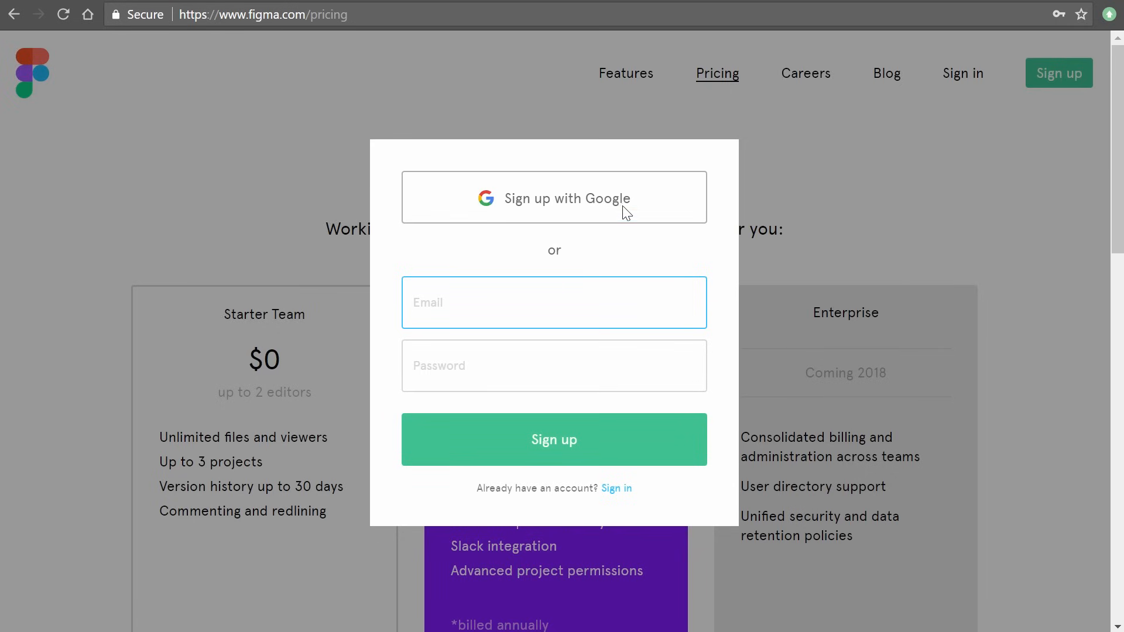
left_click(893, 198)
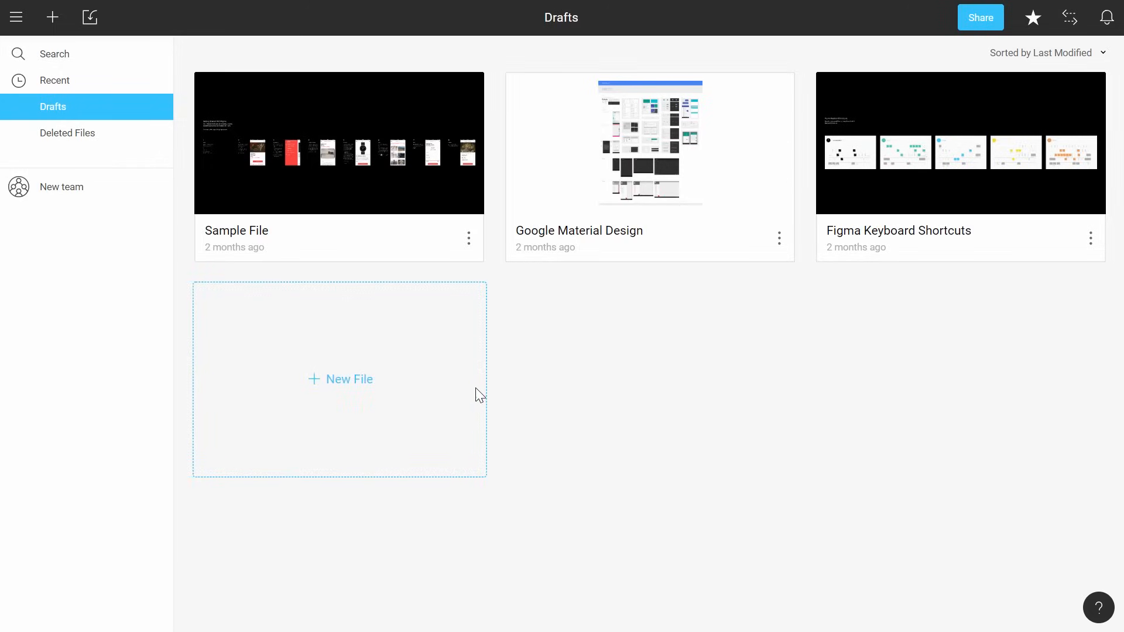
Step: Create a new file in Drafts and delete the untitled file from the drafts list
left_click(479, 395)
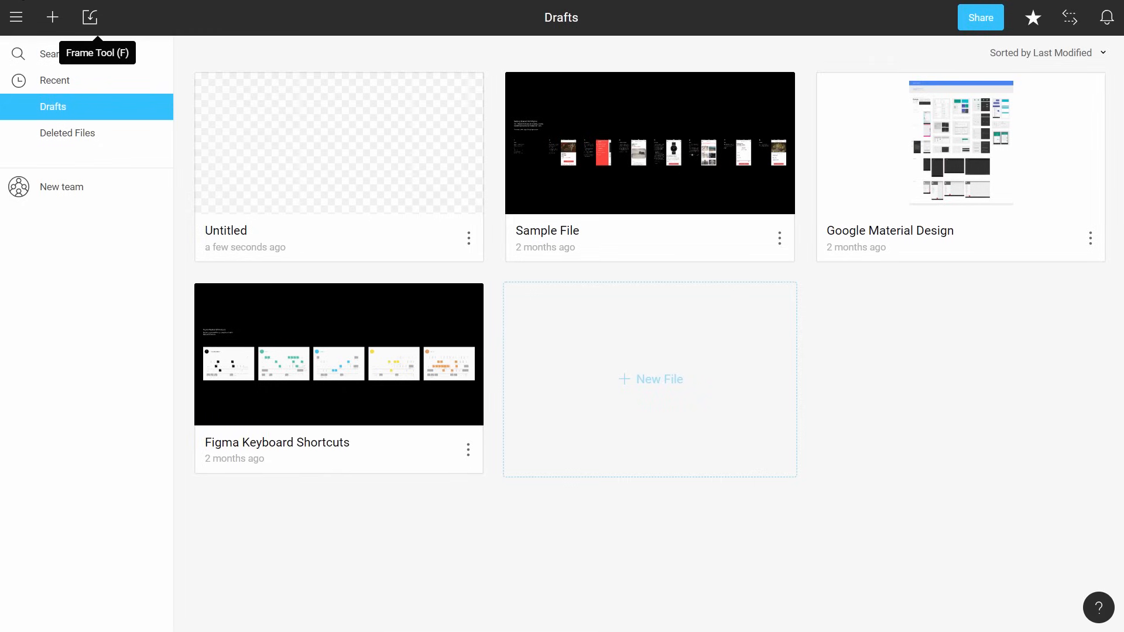
left_click(468, 238)
left_click(404, 206)
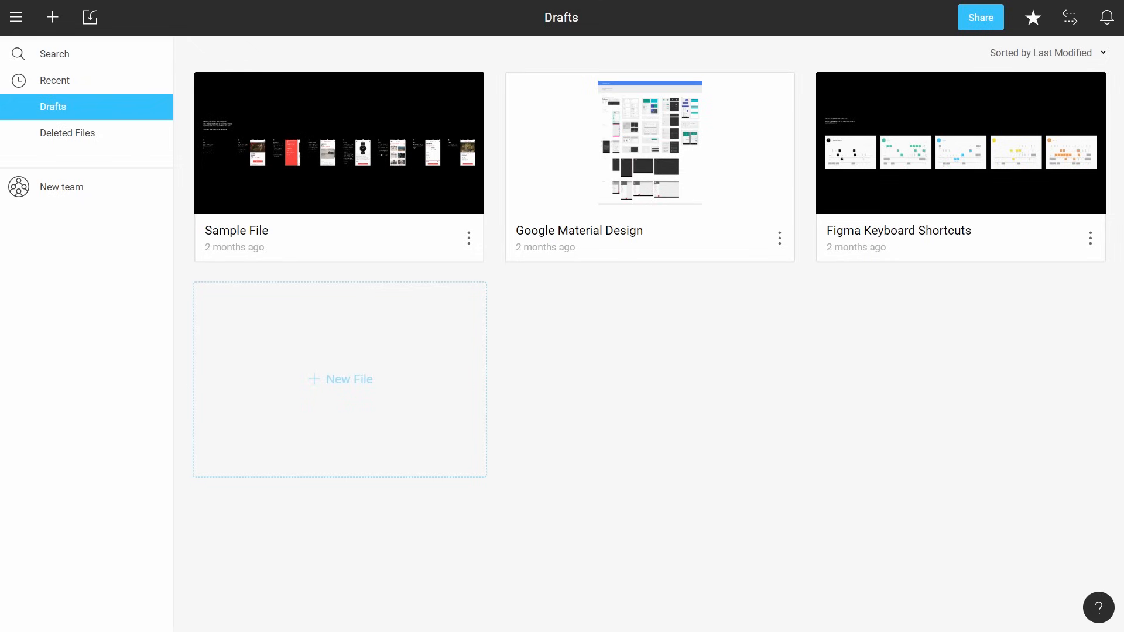
Step: Leave the browser's full-screen view and create a new design file in Drafts
key("F11")
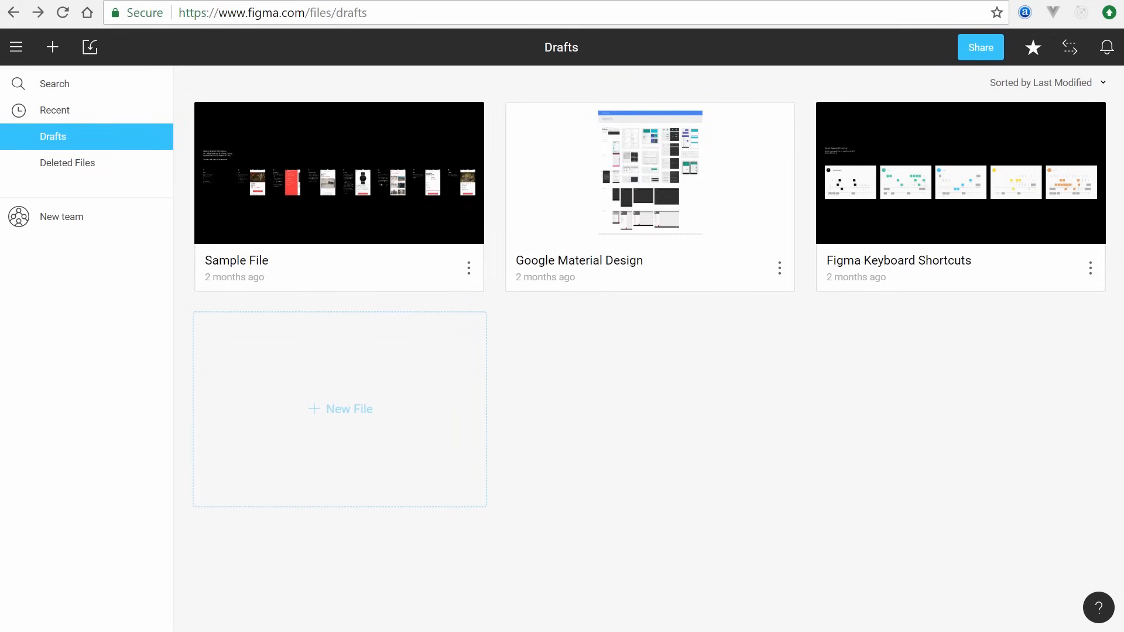
left_click(367, 11)
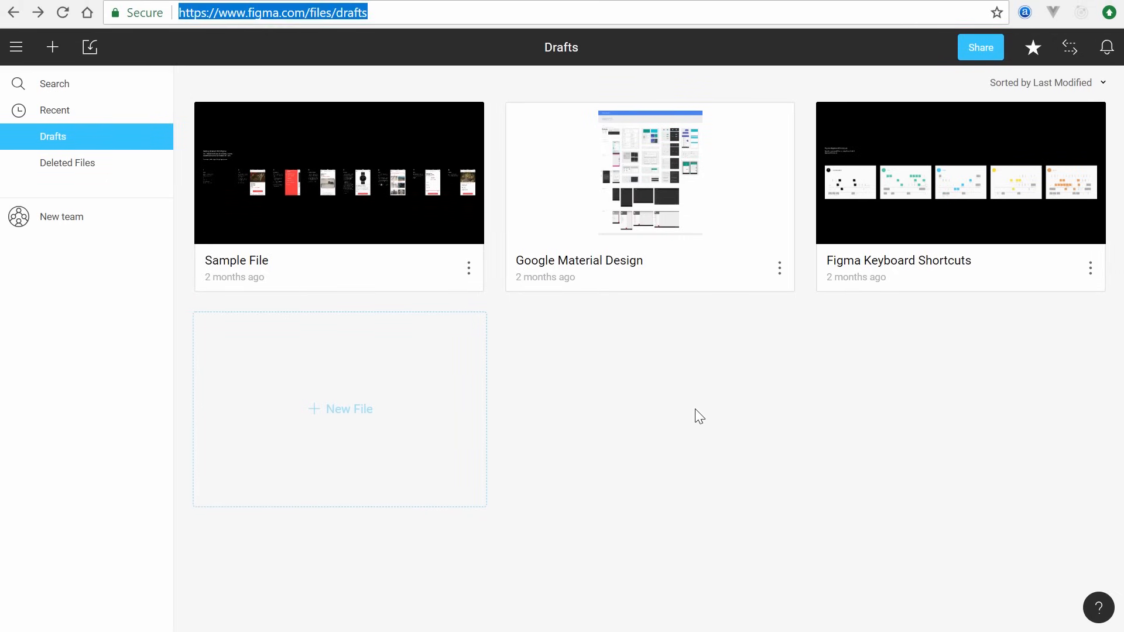
left_click(696, 411)
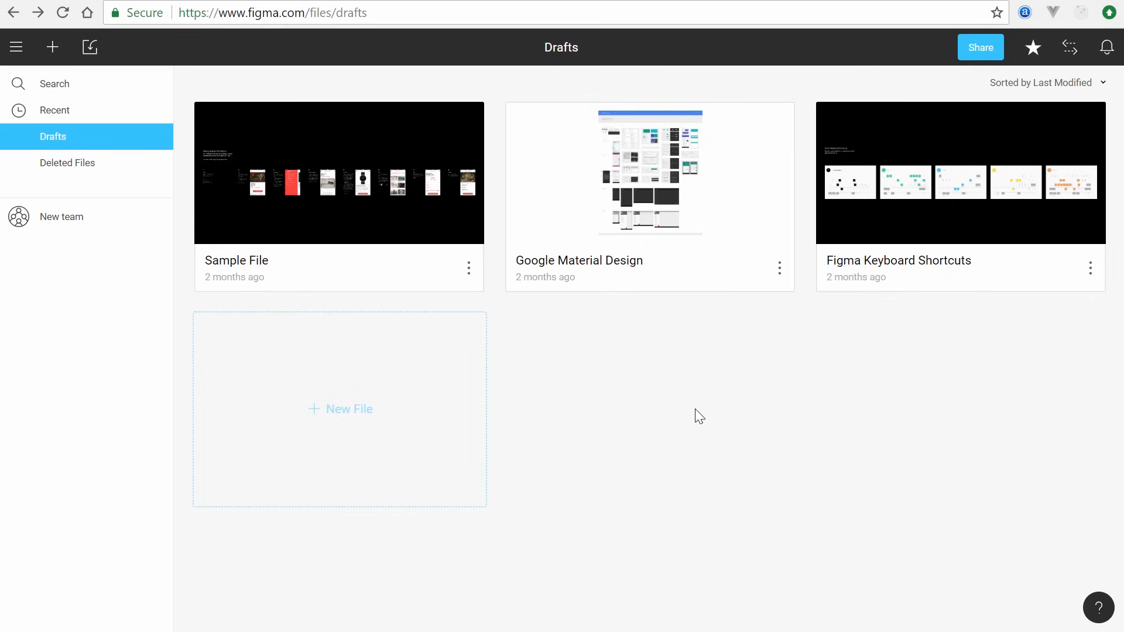
left_click(55, 47)
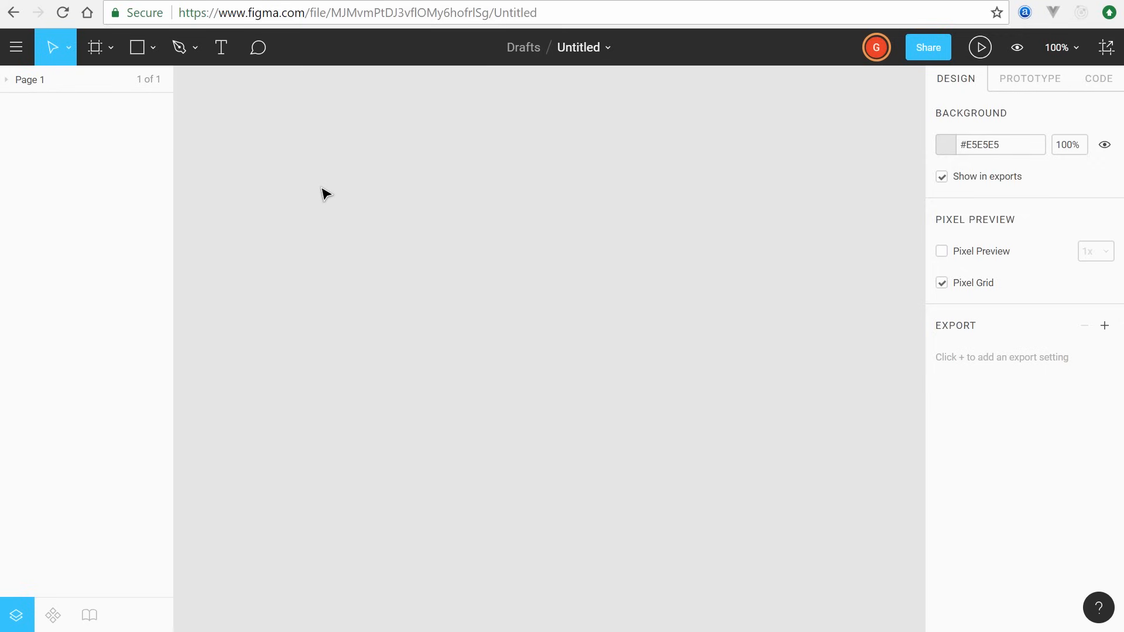
left_click_drag(442, 203, 454, 125)
Step: Add a frame to the canvas using the iPhone X preset (375 x 812) and deselect it
left_click(100, 47)
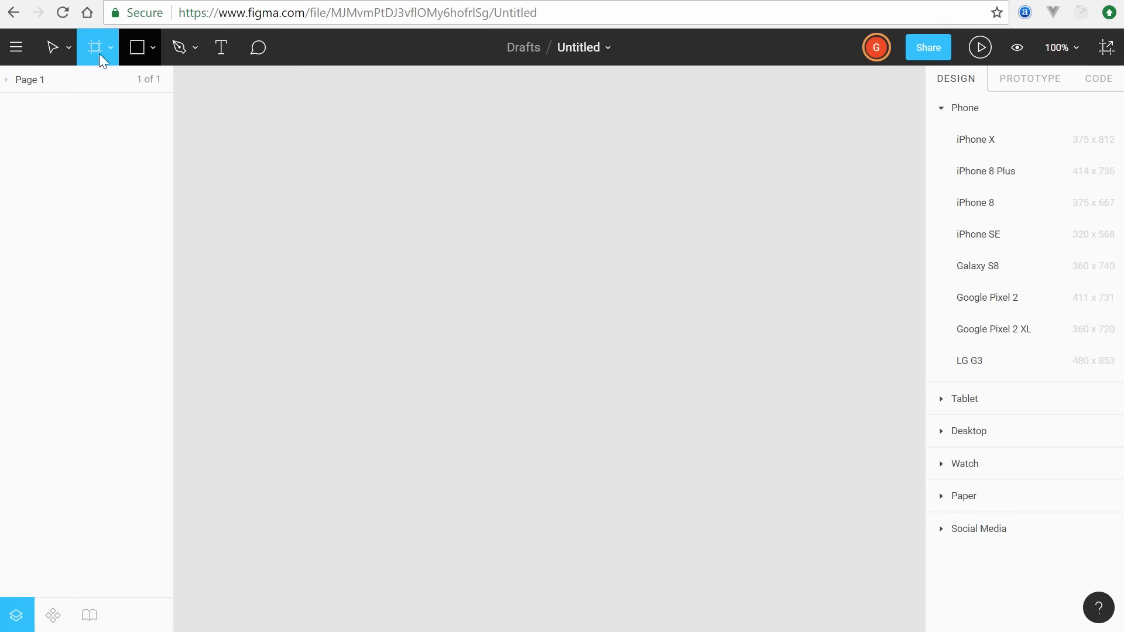
left_click(55, 45)
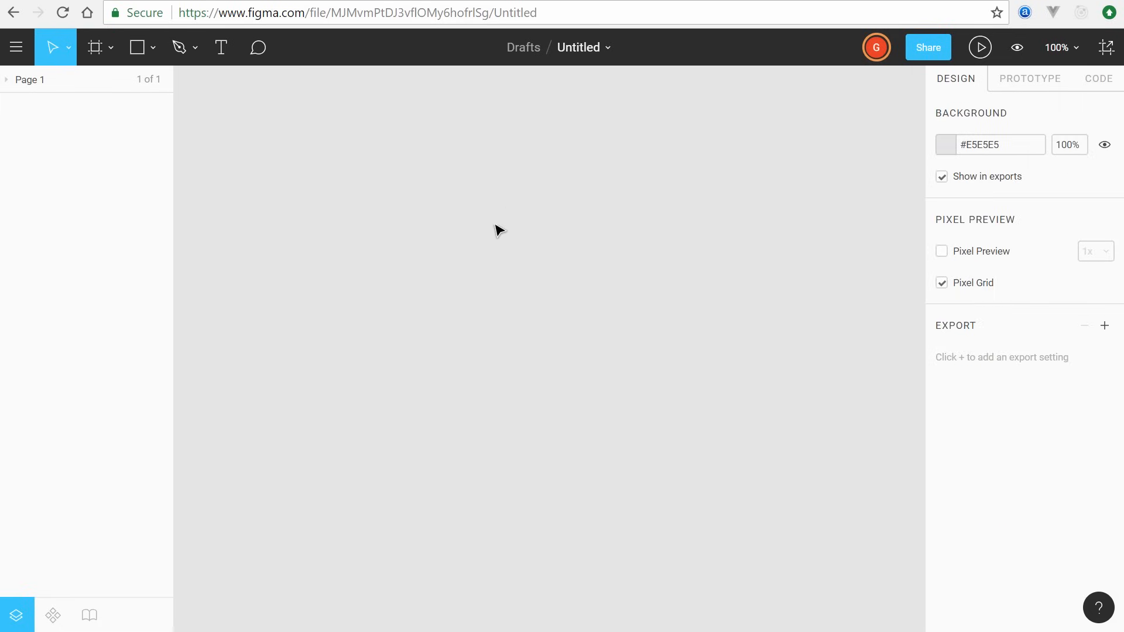
left_click(106, 59)
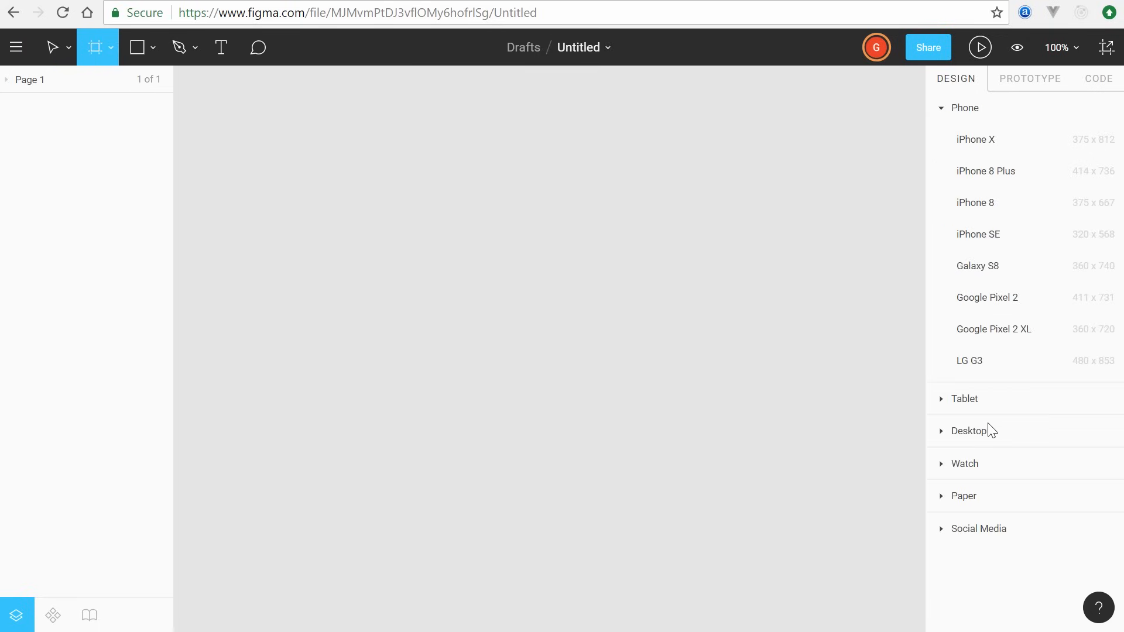
left_click(983, 144)
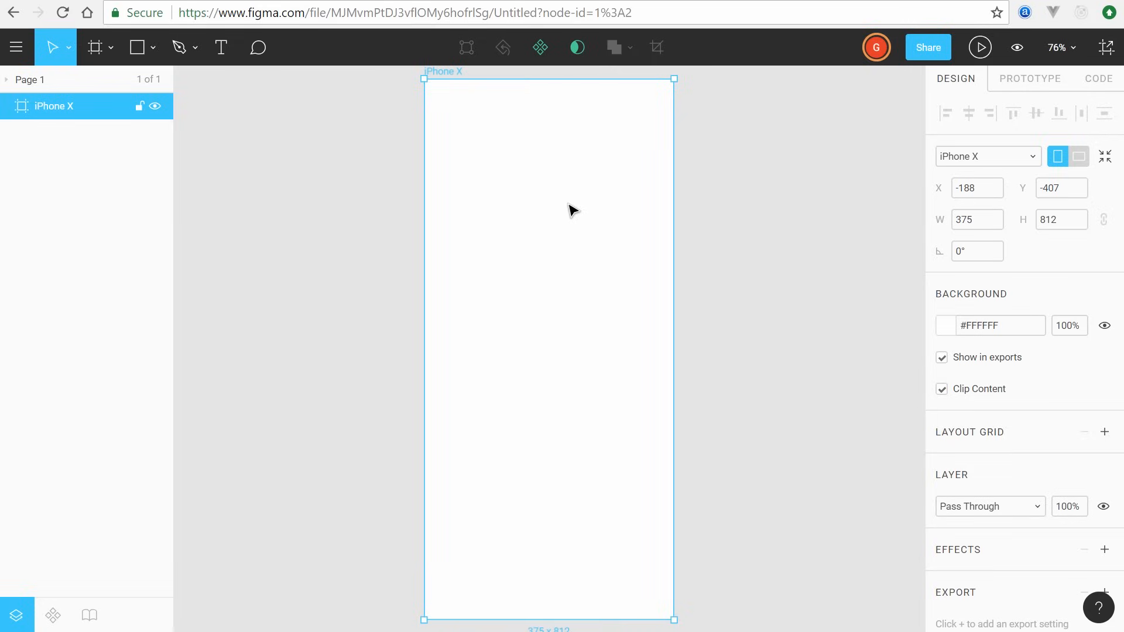
left_click(738, 155)
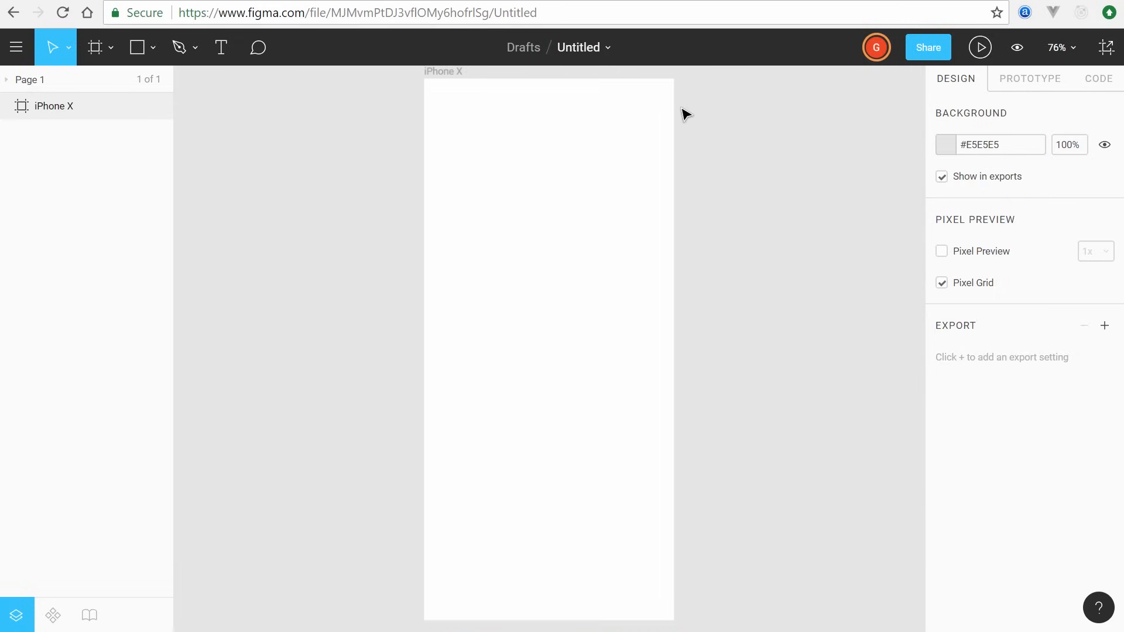
Step: Examine the iPhone X frame on the canvas from different positions and zoom levels
scroll(732, 194, "up", 2)
scroll(790, 190, "down", 1)
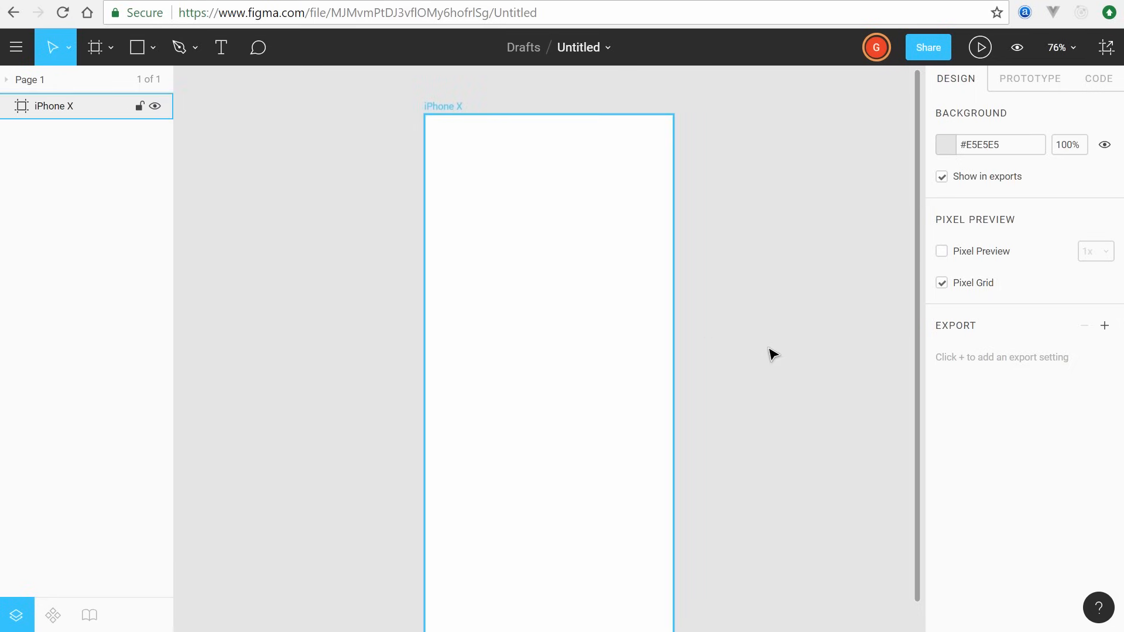
left_click_drag(709, 282, 666, 351)
scroll(668, 357, "down", 3)
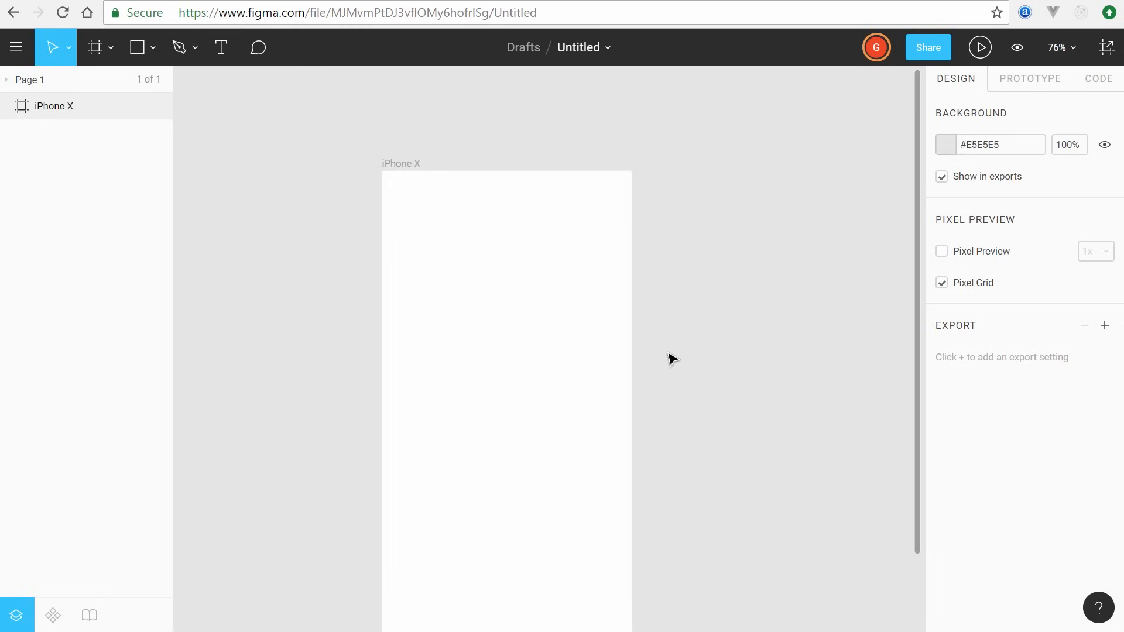
scroll(672, 358, "up", 3)
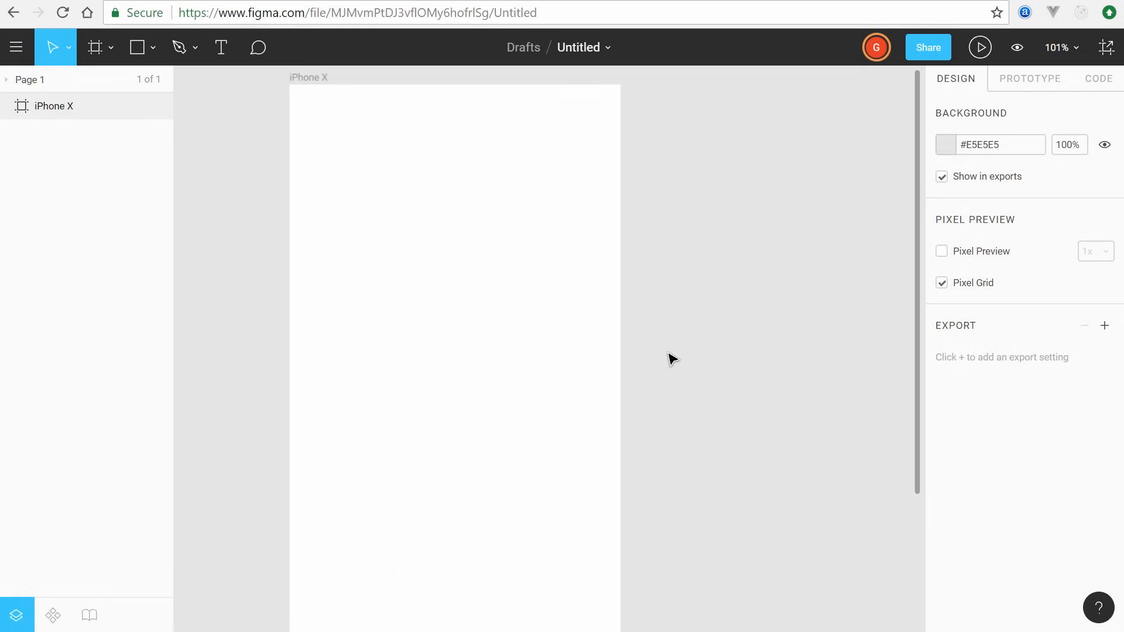
scroll(672, 358, "down", 5)
scroll(672, 358, "up", 2)
scroll(672, 359, "up", 2)
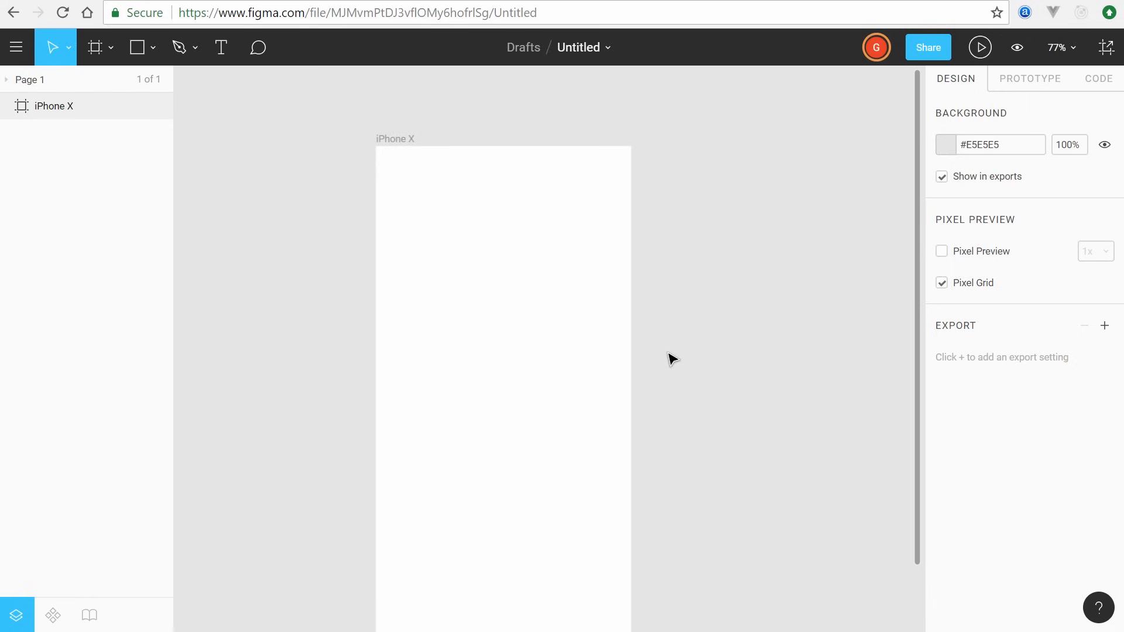
scroll(672, 358, "down", 2)
scroll(672, 359, "up", 1)
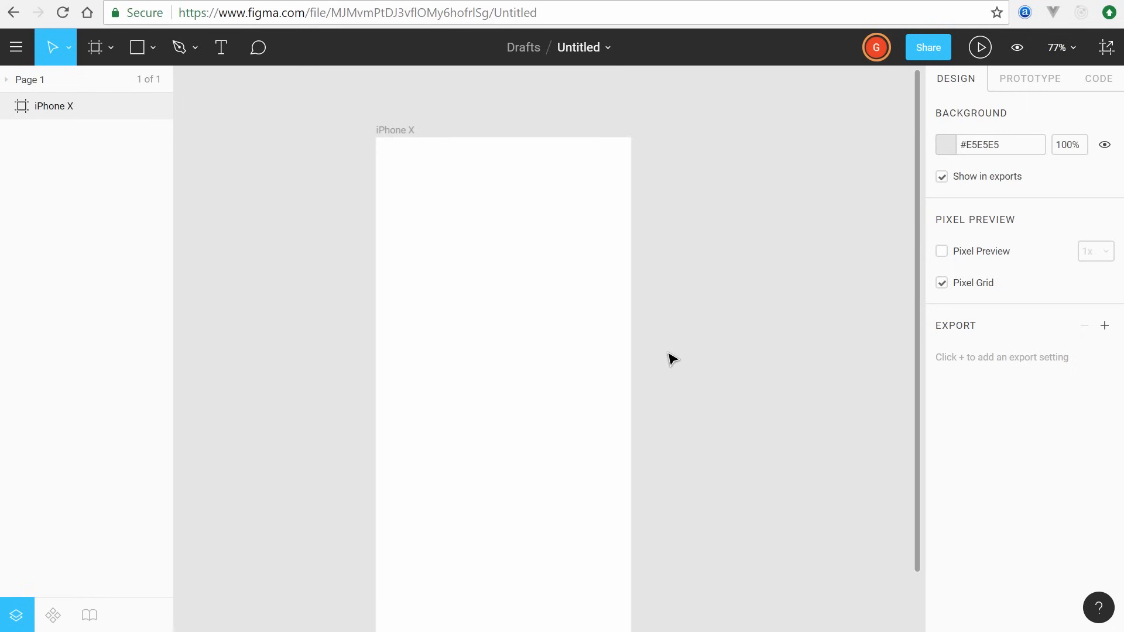
Step: Select the iPhone X frame and examine its size, background, layout grid, layer, effects and export properties
scroll(672, 358, "down", 2)
scroll(672, 358, "up", 3)
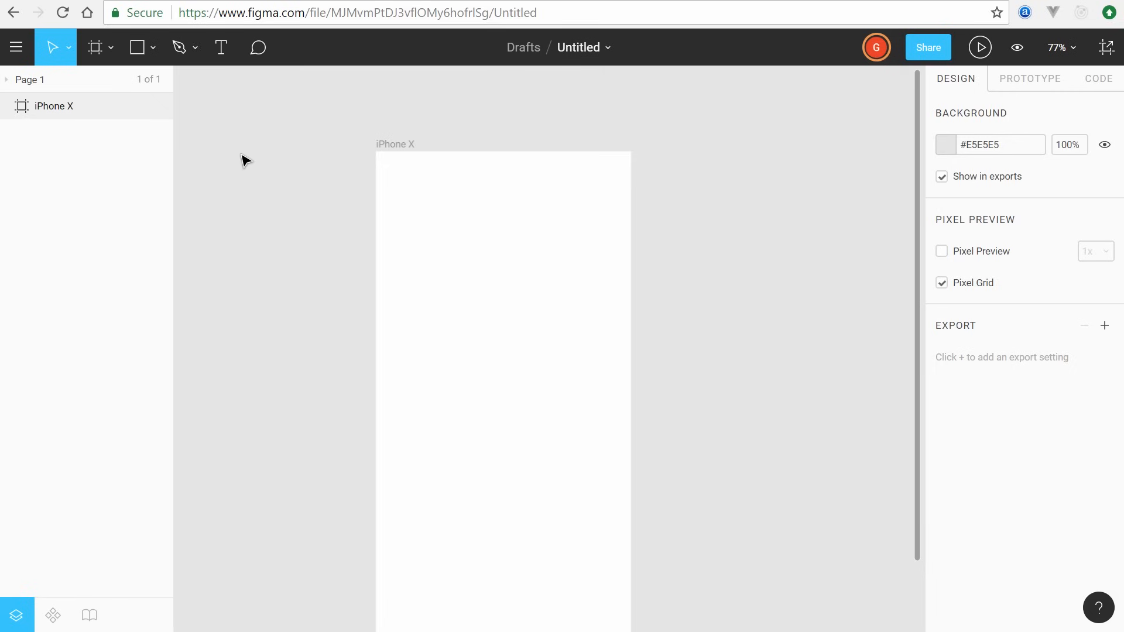
left_click(407, 144)
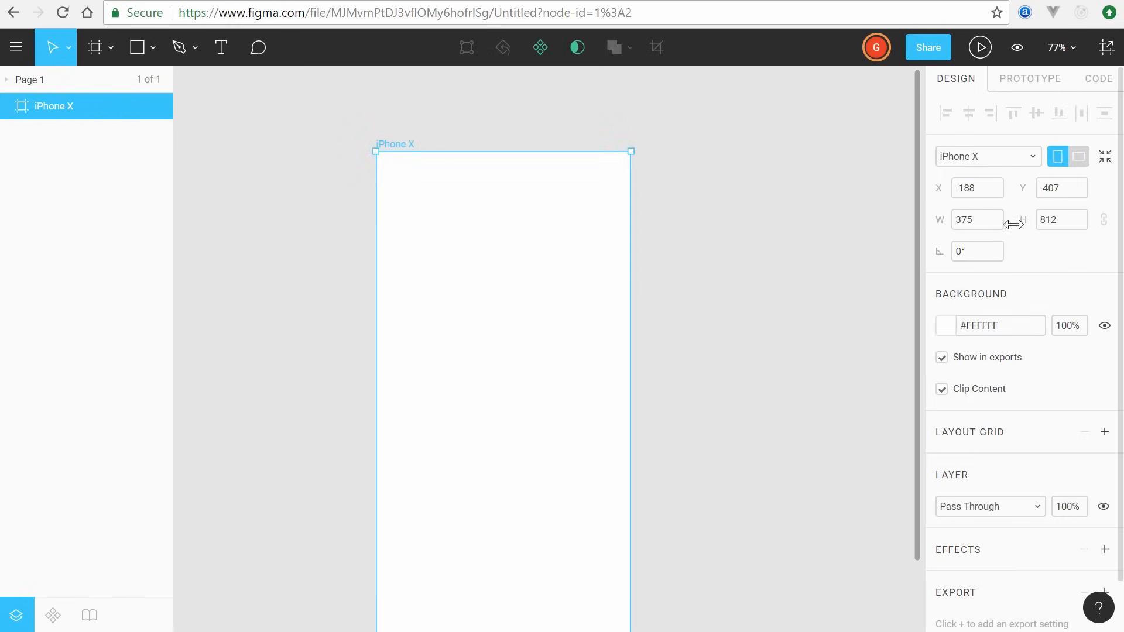
scroll(1032, 509, "down", 1)
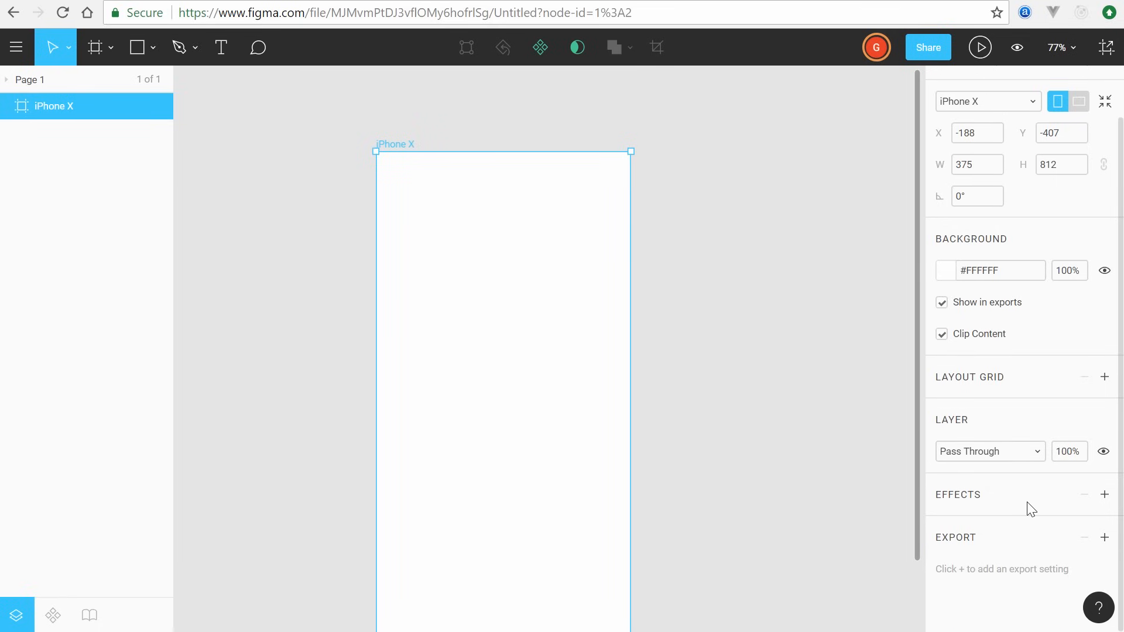
scroll(1031, 509, "up", 1)
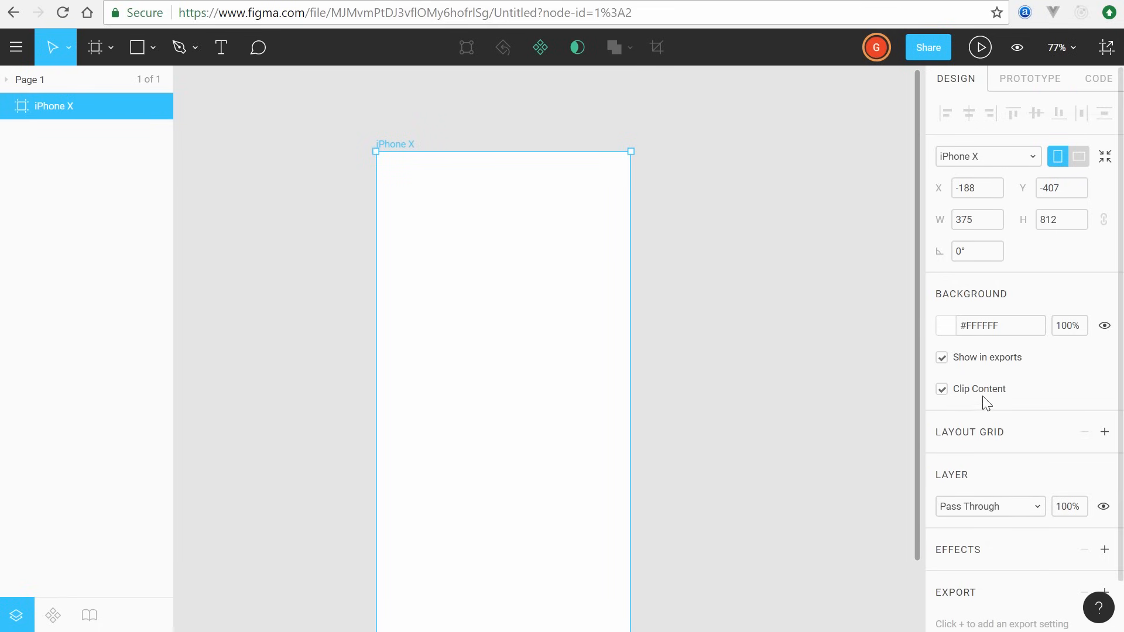
Step: Look through the colour formats, opacity and swatches for the iPhone X frame's background, leaving the colour as it is
left_click(948, 326)
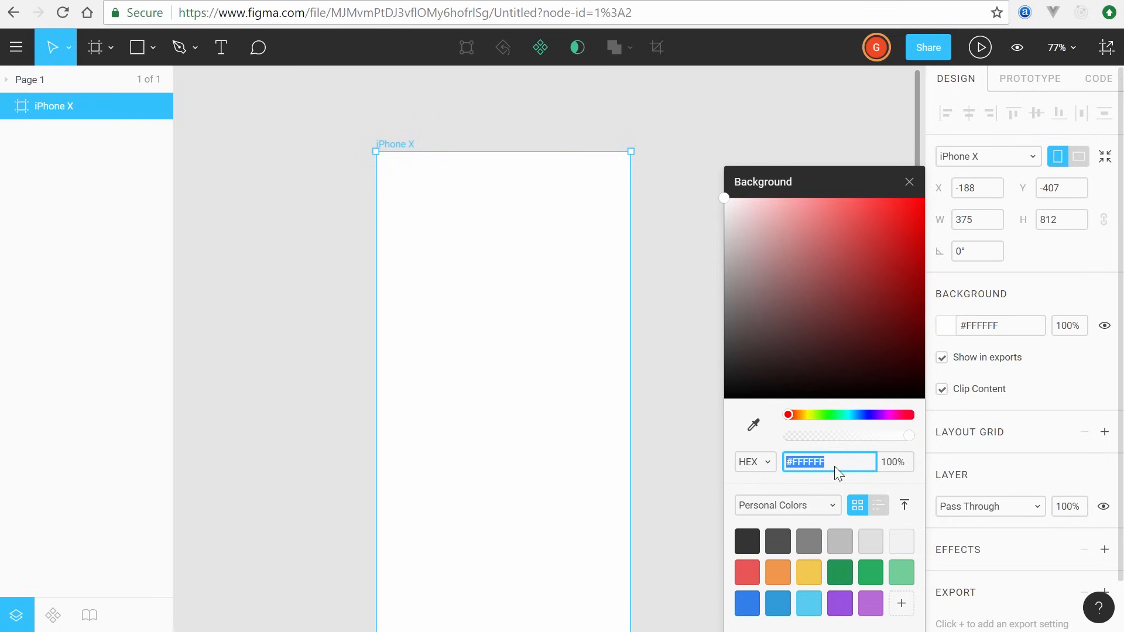
left_click(770, 466)
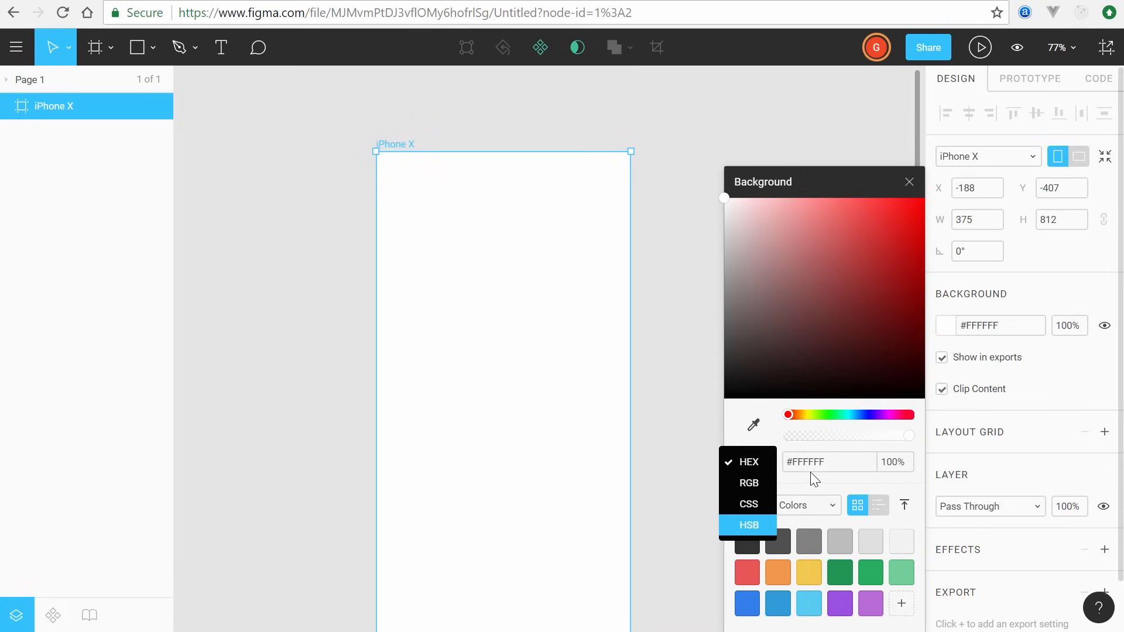
left_click(845, 449)
left_click(900, 466)
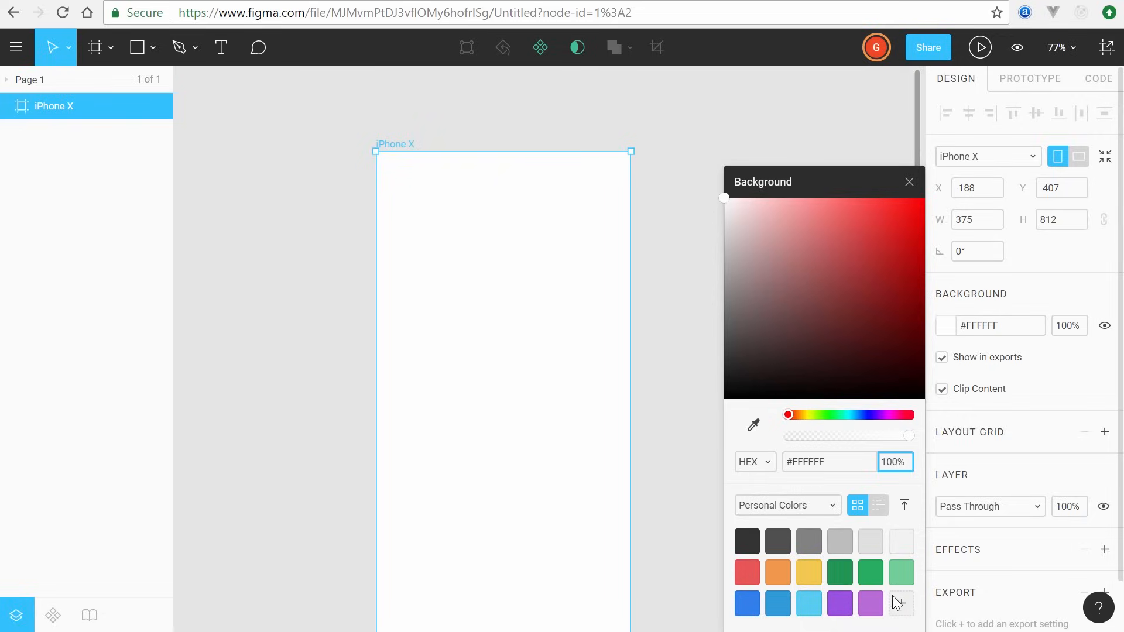
left_click(694, 186)
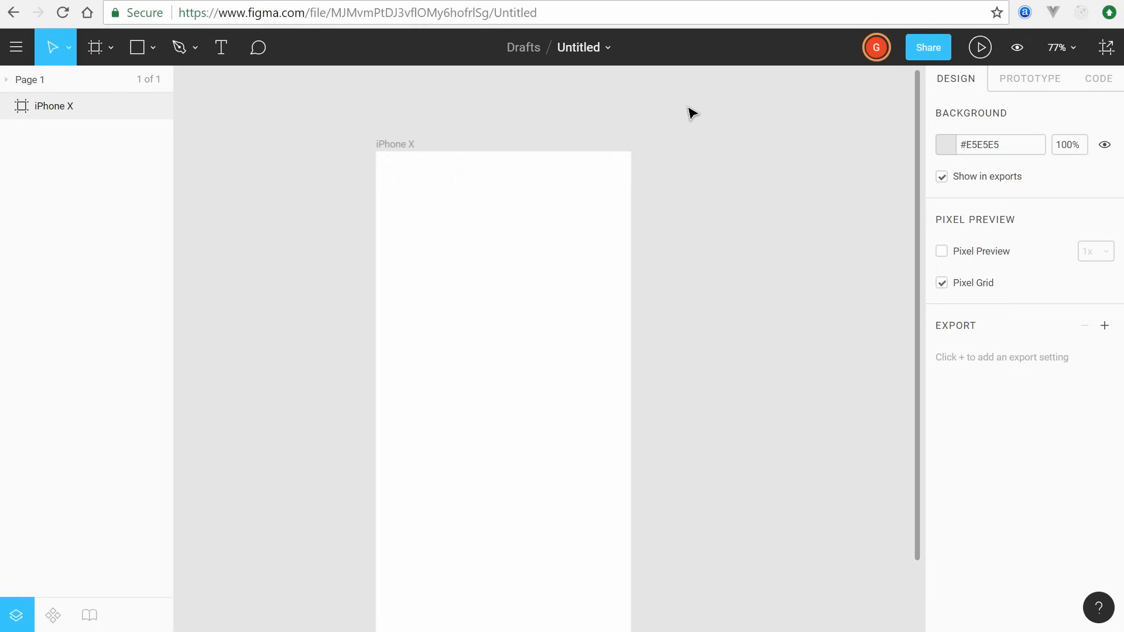
Step: Draw a full-width rectangle in the lower part of the iPhone X frame and shorten it to 375 x 637, ending at the frame's bottom edge
left_click_drag(721, 274, 719, 218)
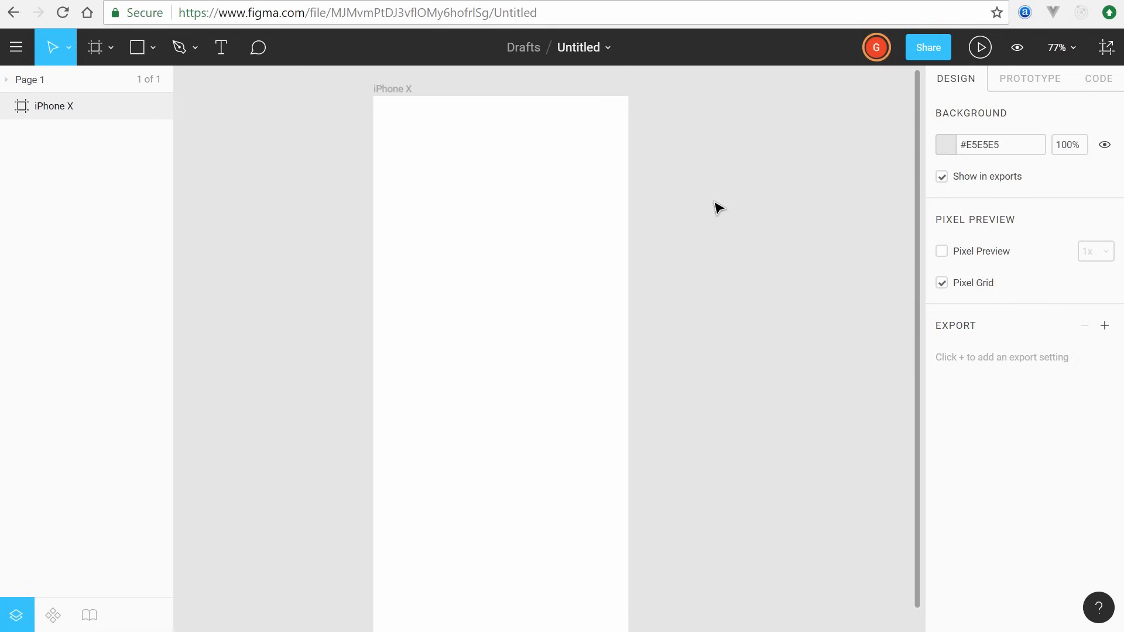
left_click(143, 48)
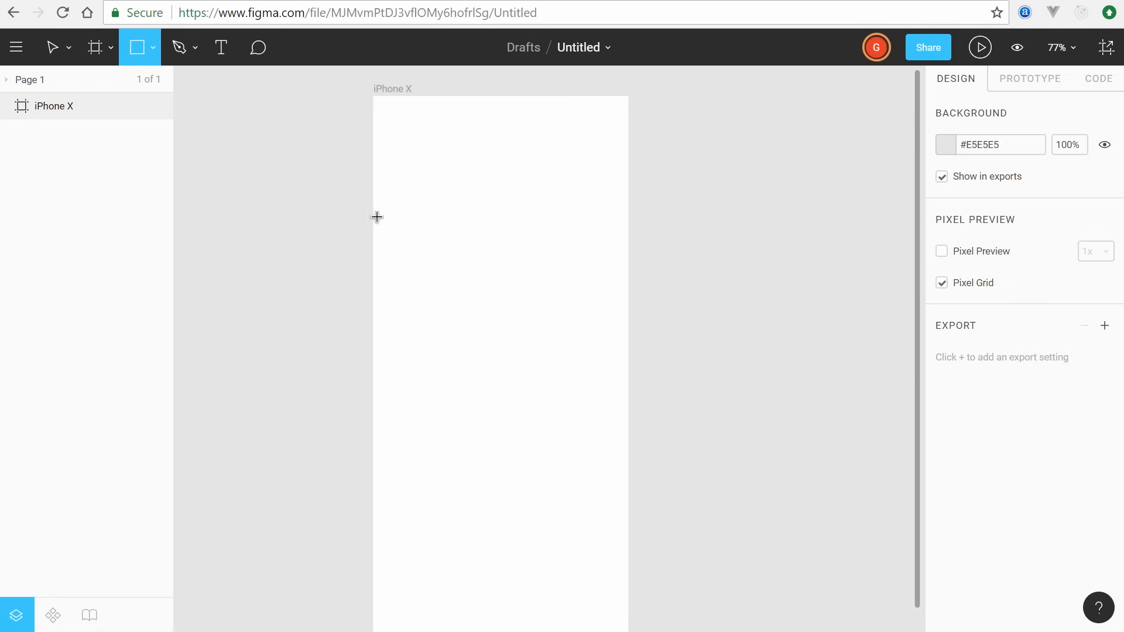
mouse_move(372, 214)
left_mouse_down()
mouse_move(526, 304)
mouse_move(629, 492)
mouse_move(630, 628)
left_mouse_up()
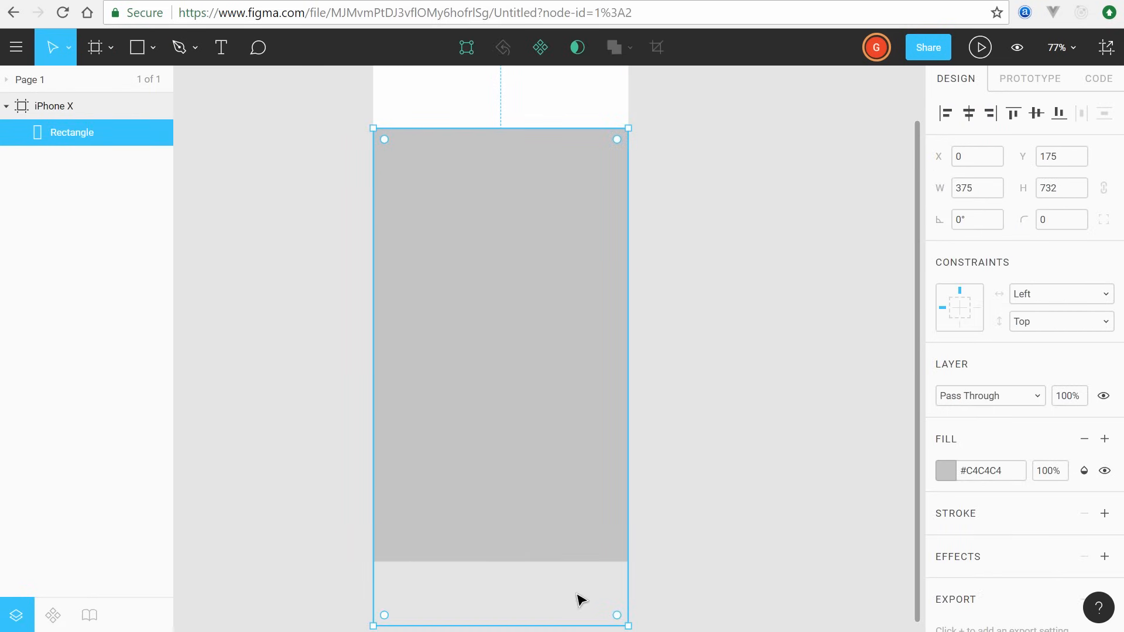
left_click_drag(527, 618, 523, 563)
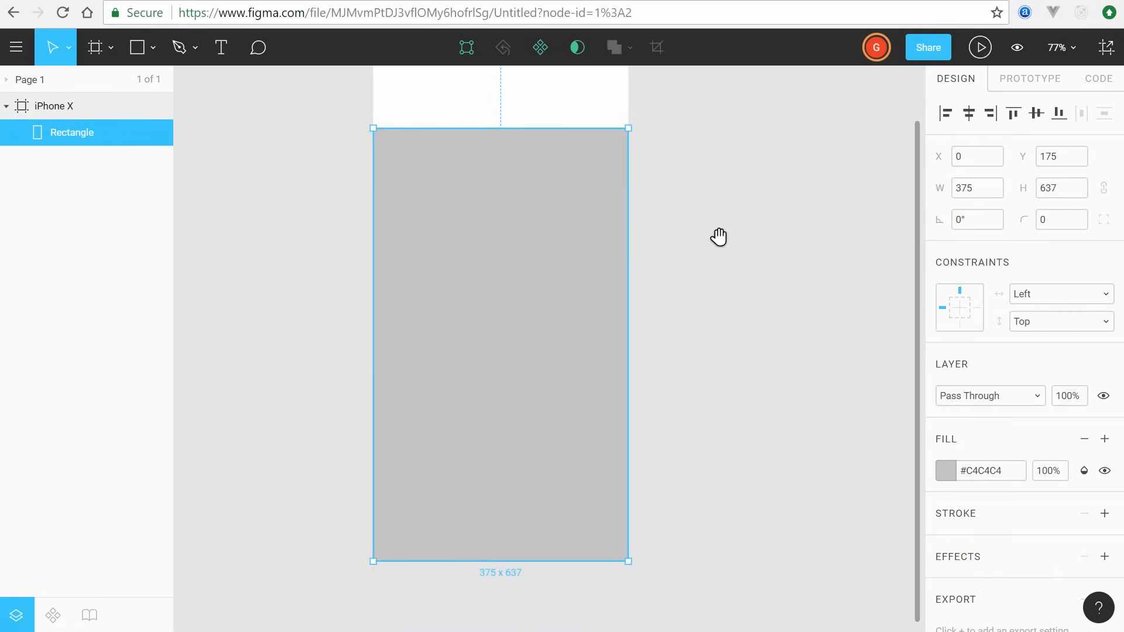
Step: Move the rectangle up within the frame to Y 130 and return it to Y 175 against the bottom edge
left_click_drag(717, 238, 717, 336)
left_click_drag(474, 273, 499, 293)
left_click_drag(760, 332, 758, 269)
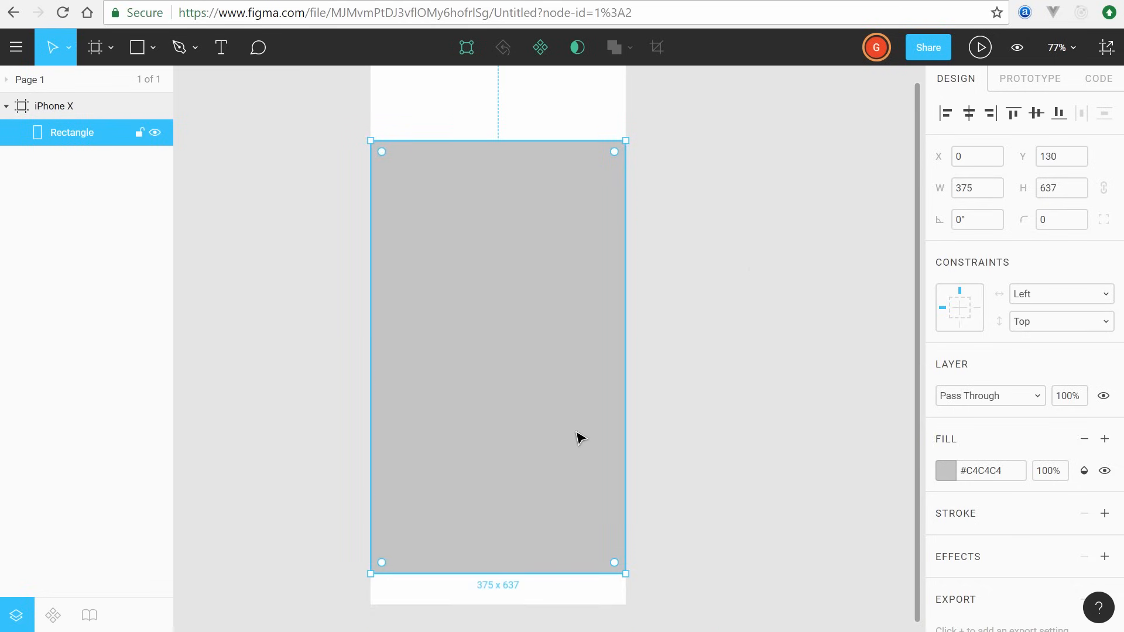
left_click_drag(541, 405, 543, 436)
Step: Change the rectangle's solid fill to bright blue, #00AEF9
left_click_drag(689, 253, 765, 338)
left_click(952, 471)
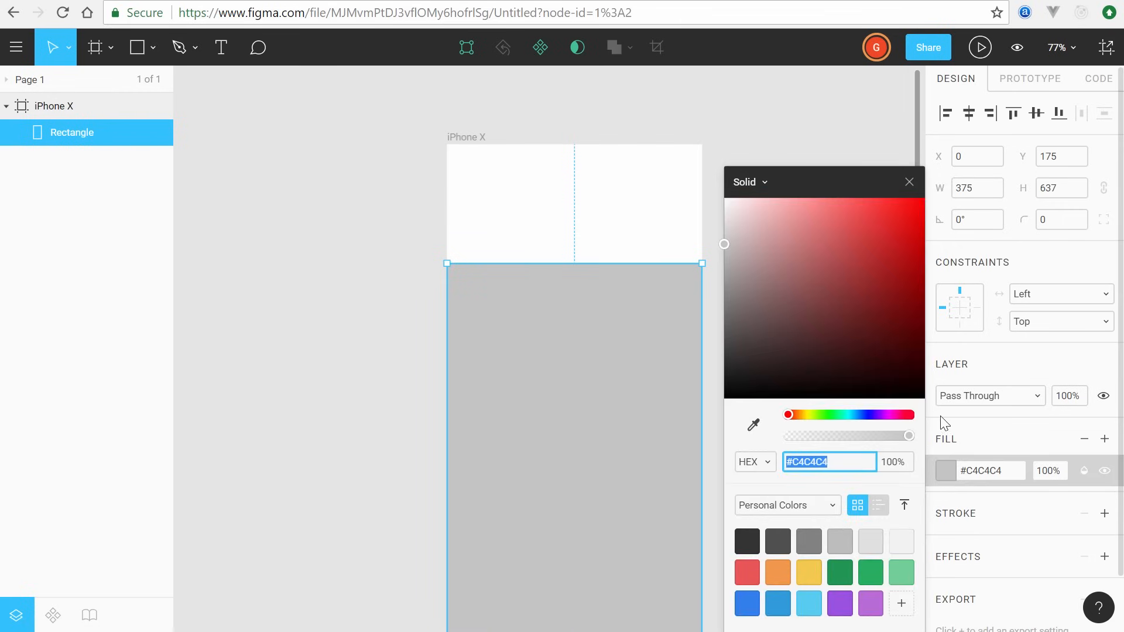
left_click(856, 415)
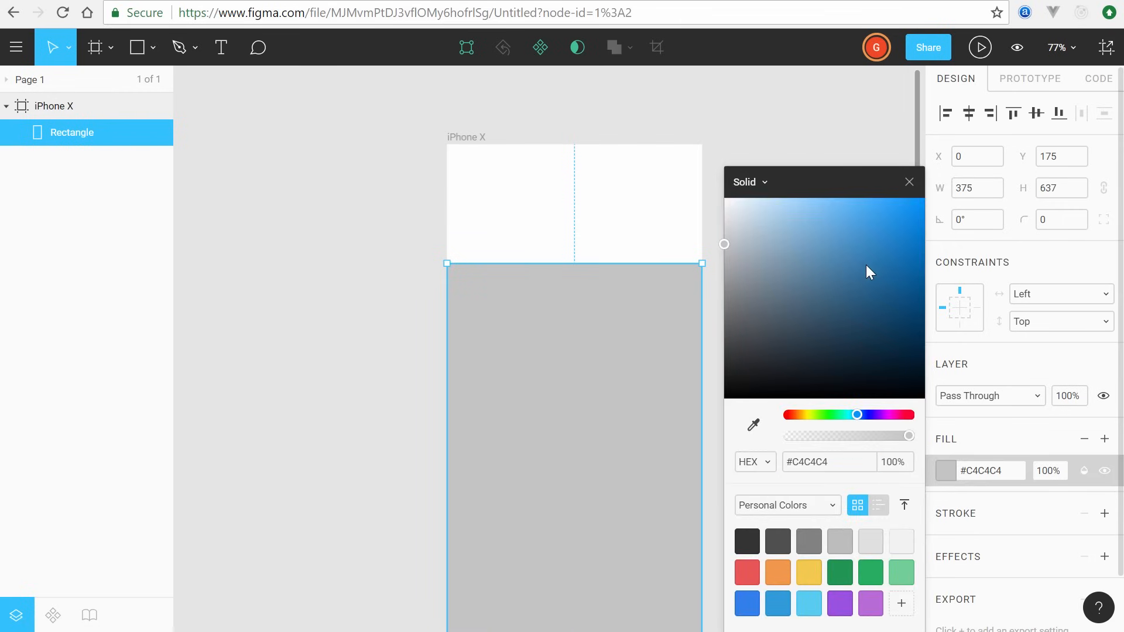
left_click_drag(866, 265, 935, 217)
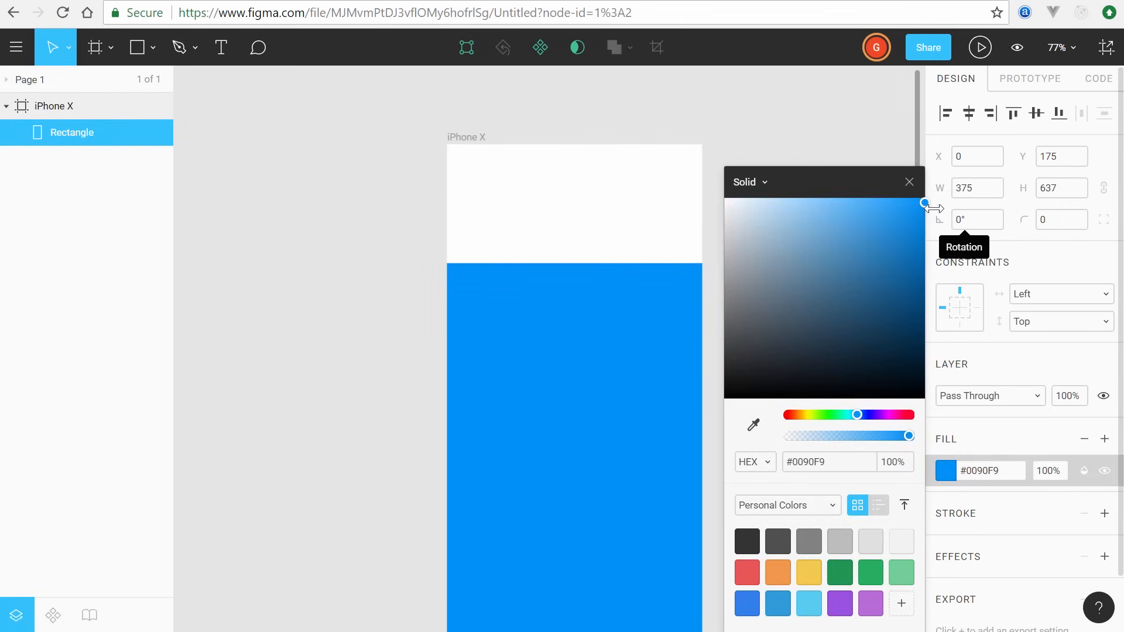
left_click(853, 416)
left_click(855, 417)
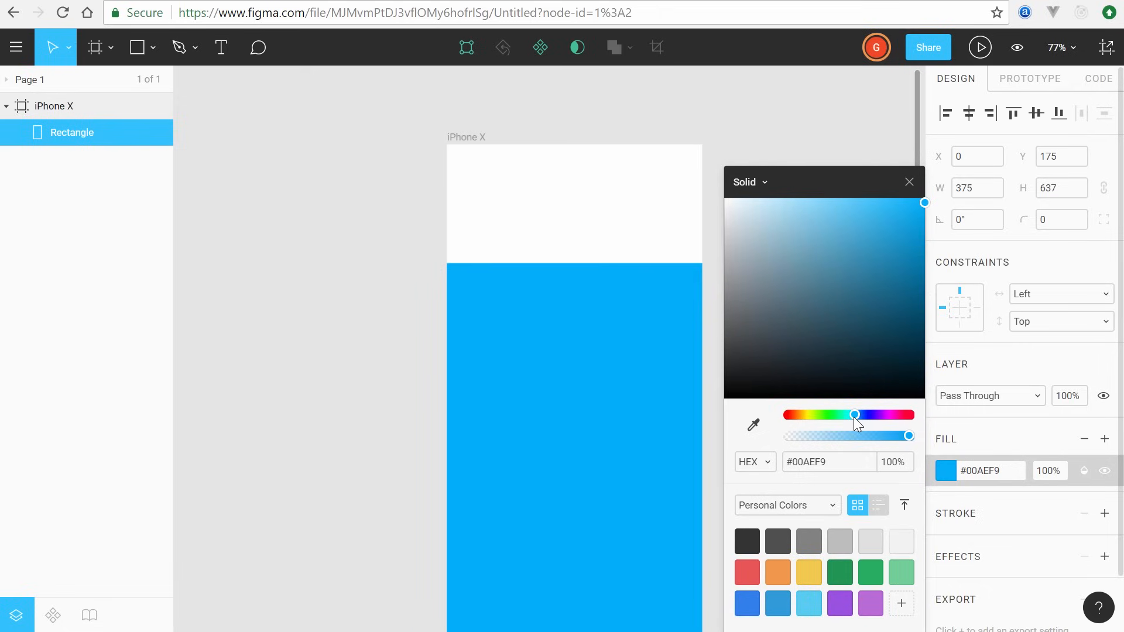
left_click(568, 211)
Step: Add the rectangle's blue fill to the Personal Colors swatches and switch the swatch list to Document Colors
left_click(602, 326)
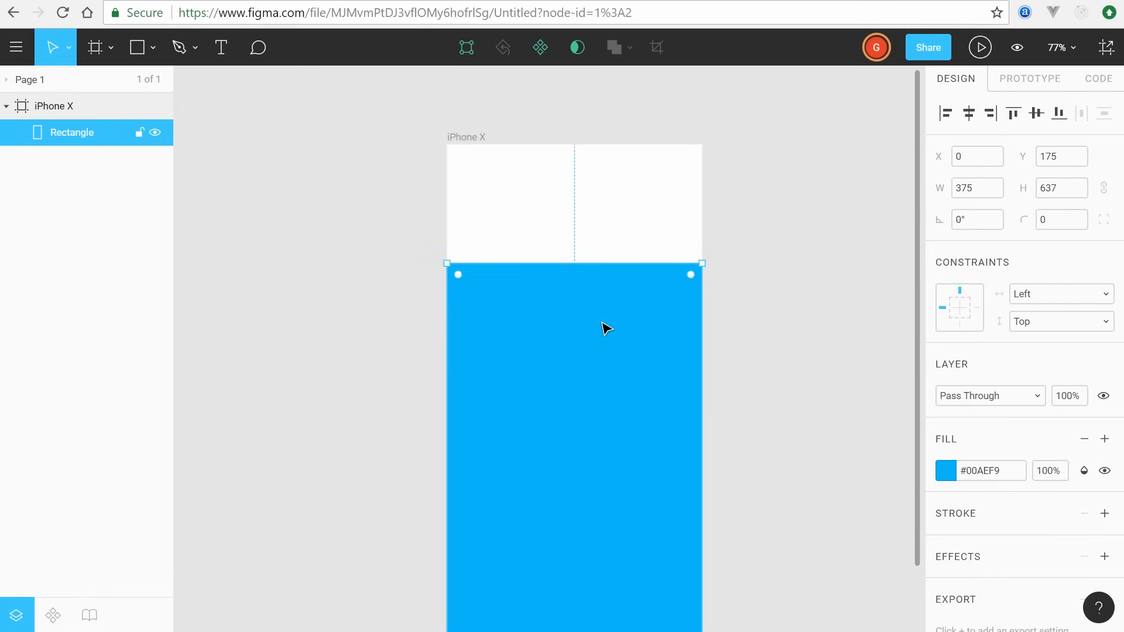
left_click(945, 470)
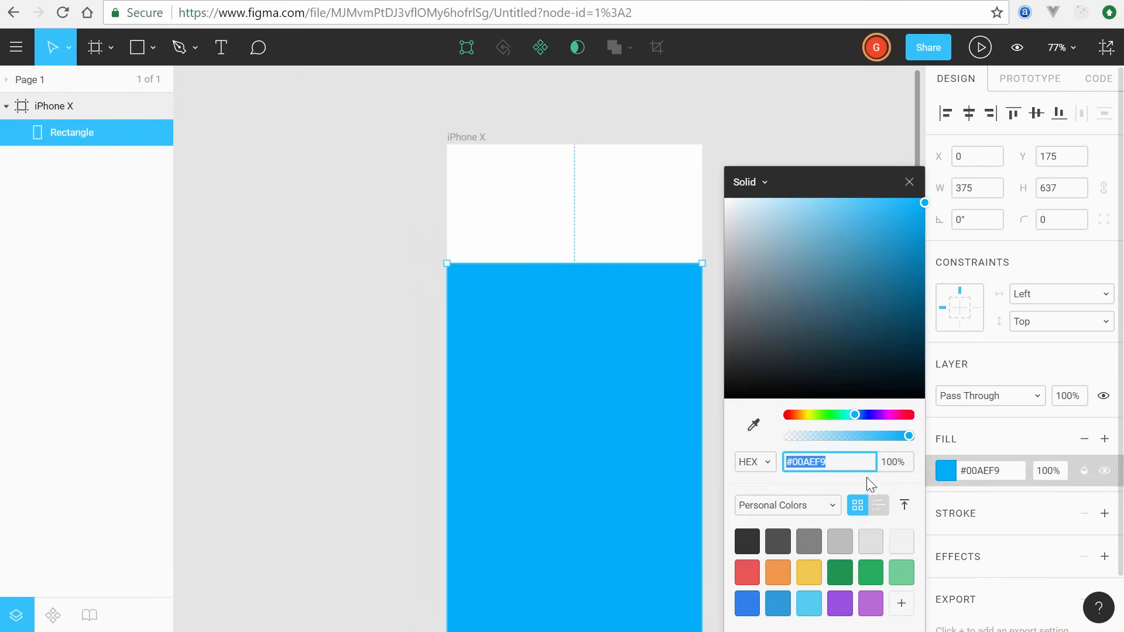
scroll(902, 618, "down", 1)
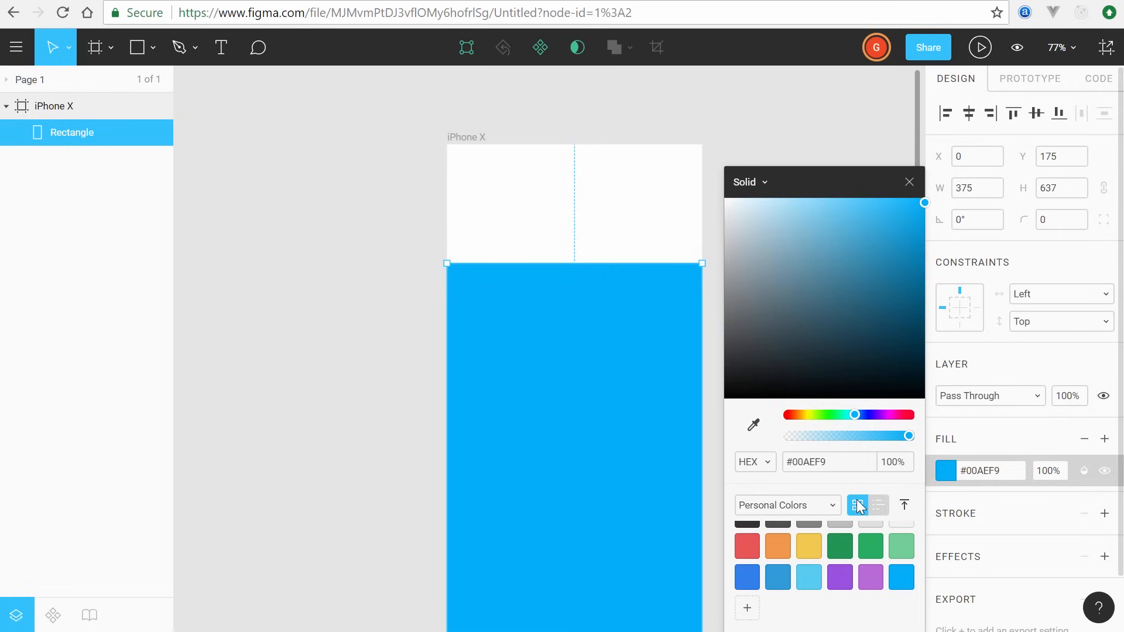
left_click(801, 506)
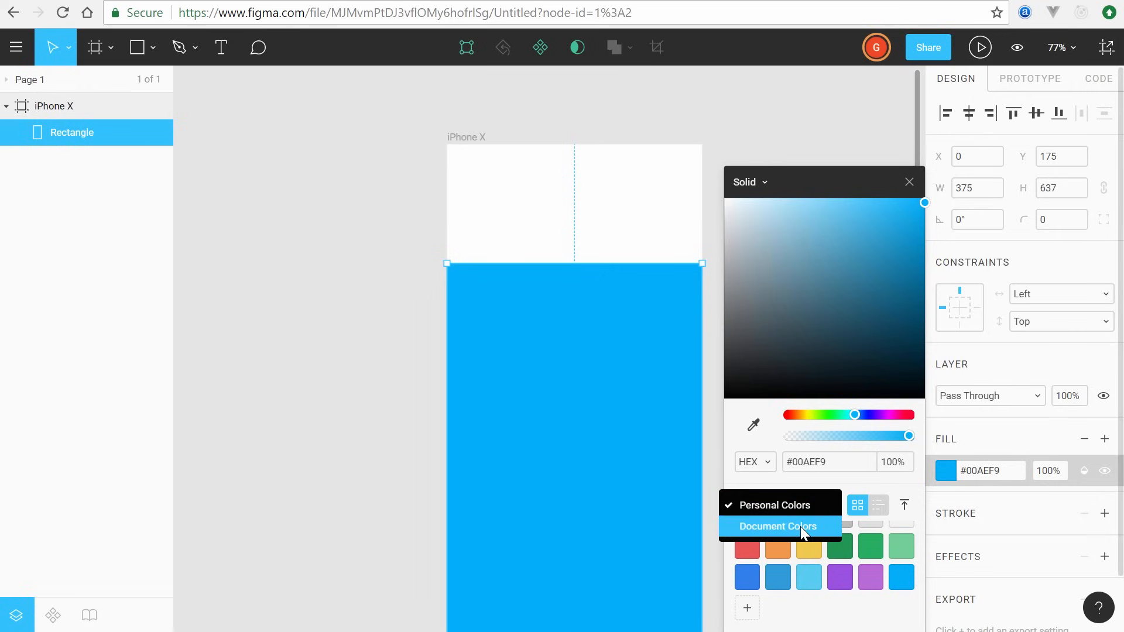
left_click(800, 526)
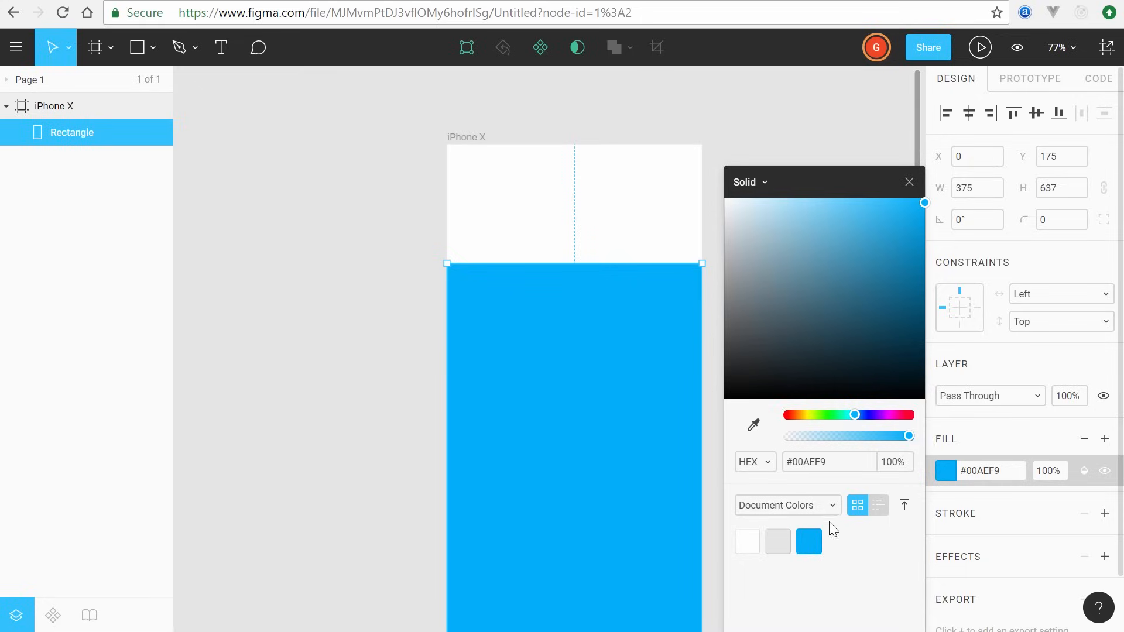
left_click(377, 293)
left_click(586, 350)
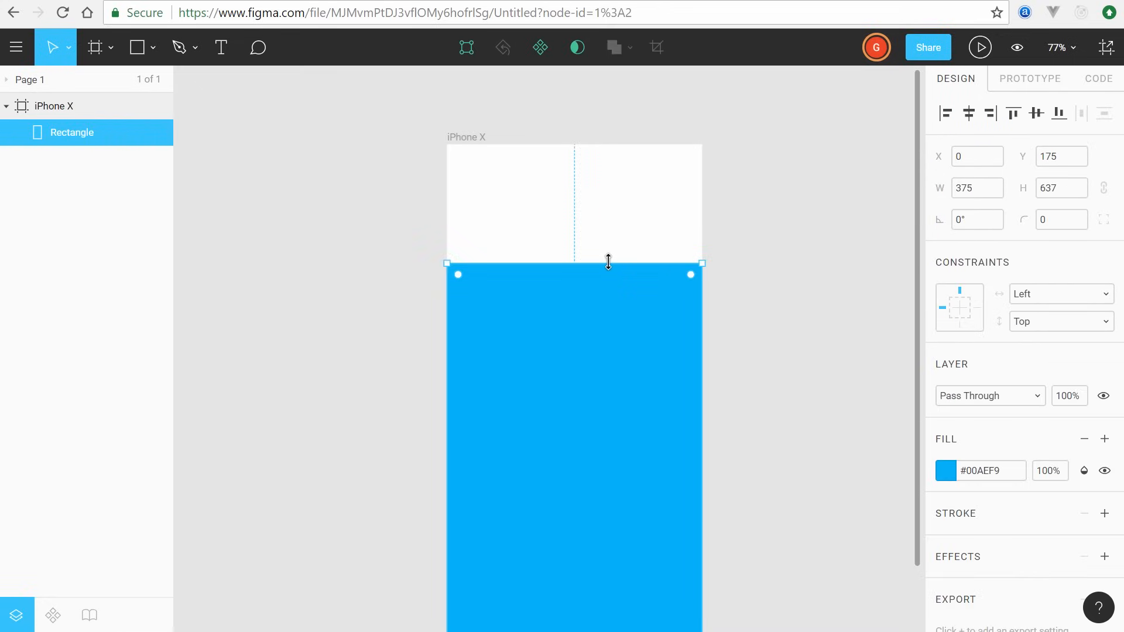
Step: Open the blue rectangle for vector point editing
left_click(766, 337)
left_click_drag(764, 388, 669, 289)
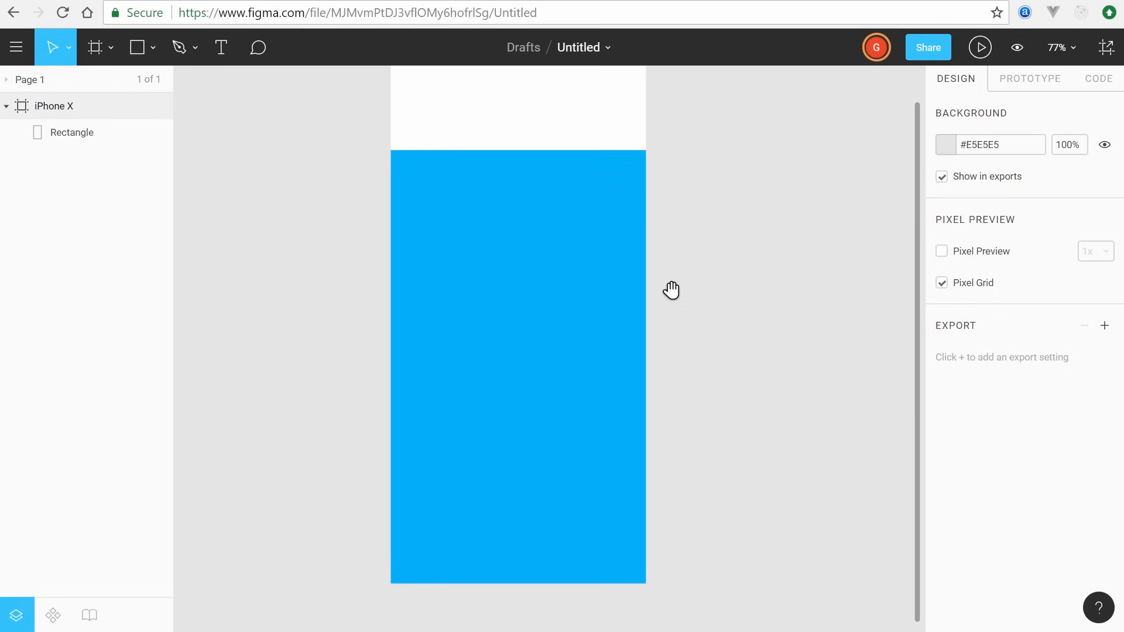
left_click(555, 264)
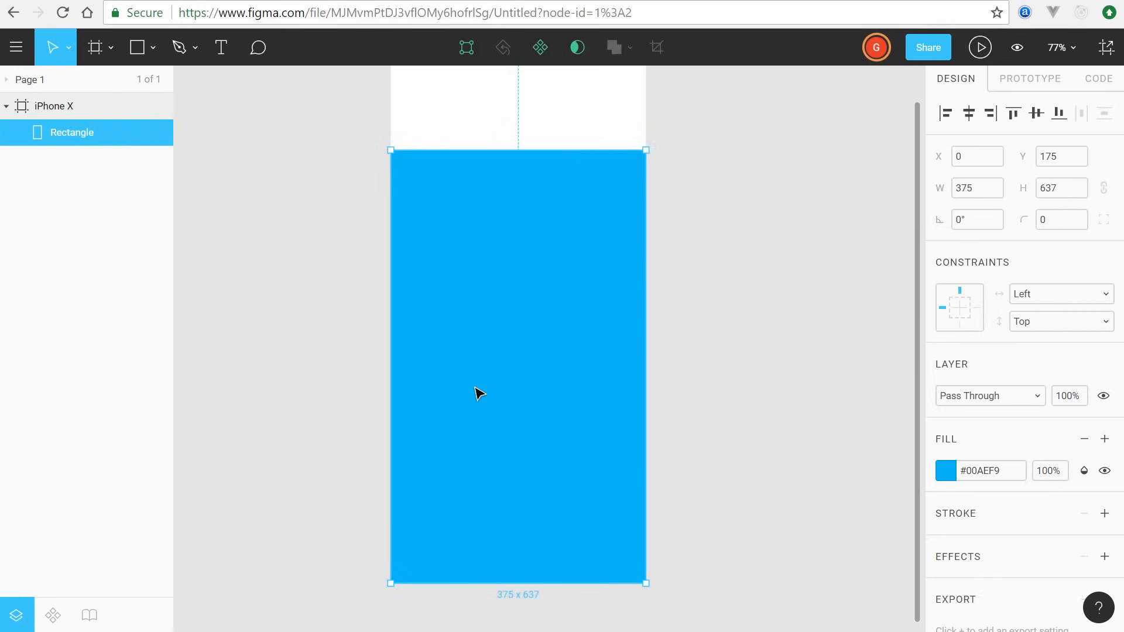
double_click(552, 250)
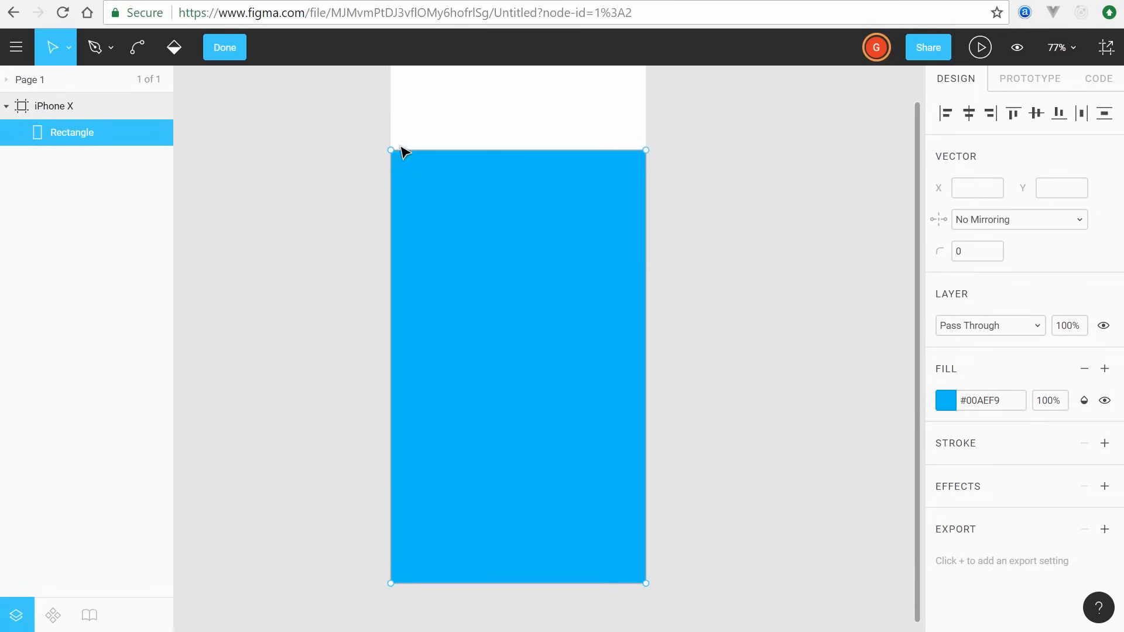
Step: Try to lower the rectangle's upper-left corner point to about Y 439.5, and undo the move
left_click_drag(392, 153, 389, 322)
left_click_drag(389, 322, 388, 330)
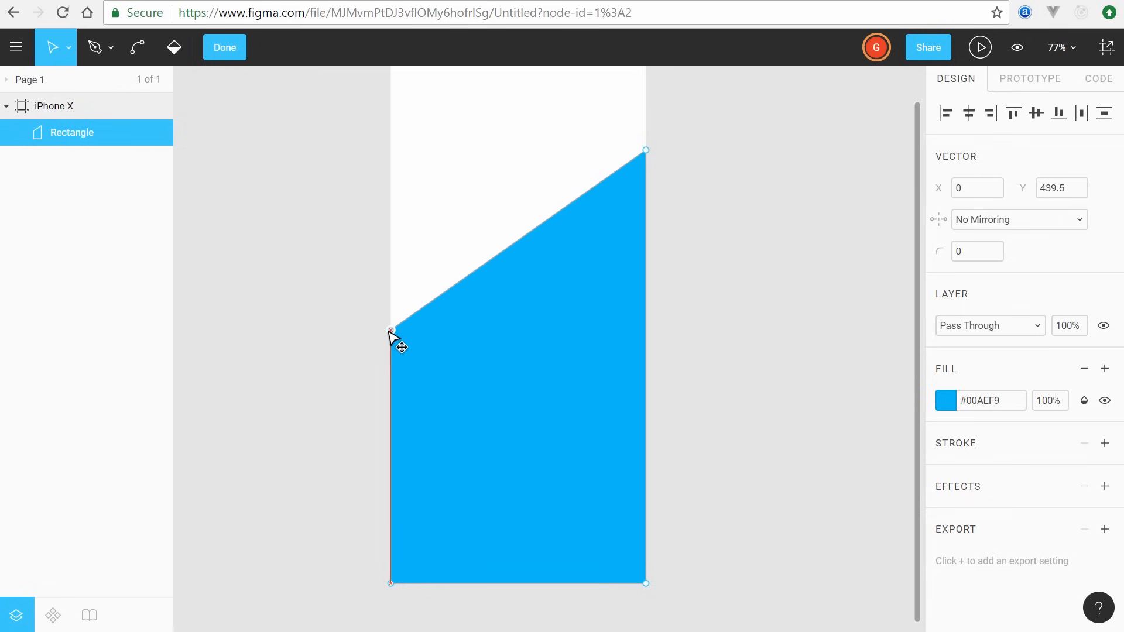
key("ctrl+z")
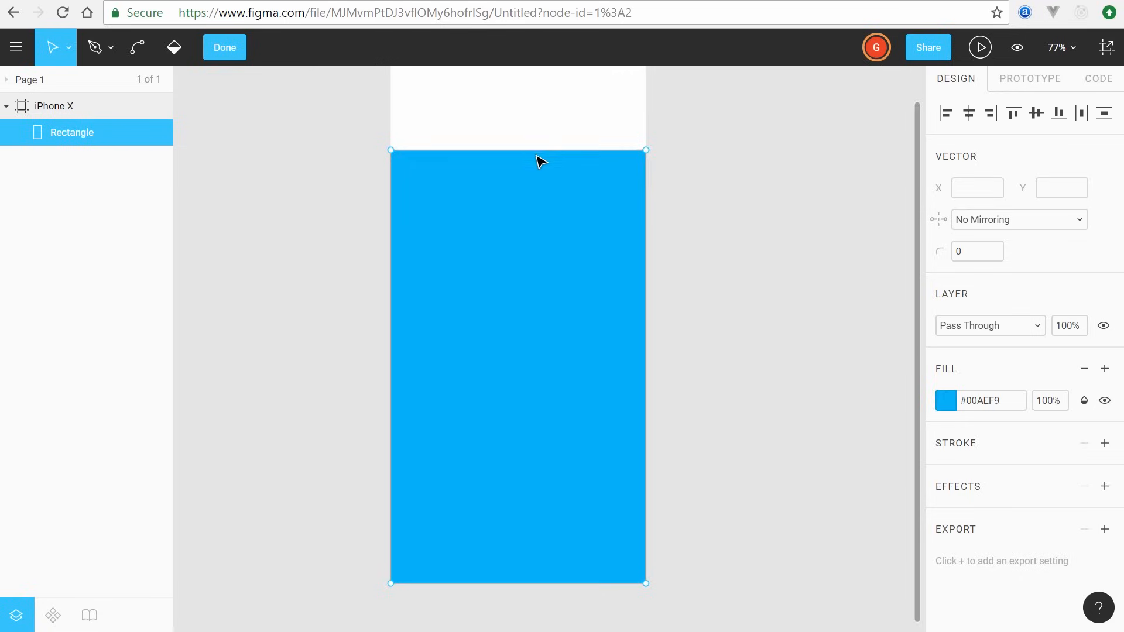
Step: Add a vector point at the midpoint of the blue rectangle's upper edge with the Pen tool
left_click(98, 49)
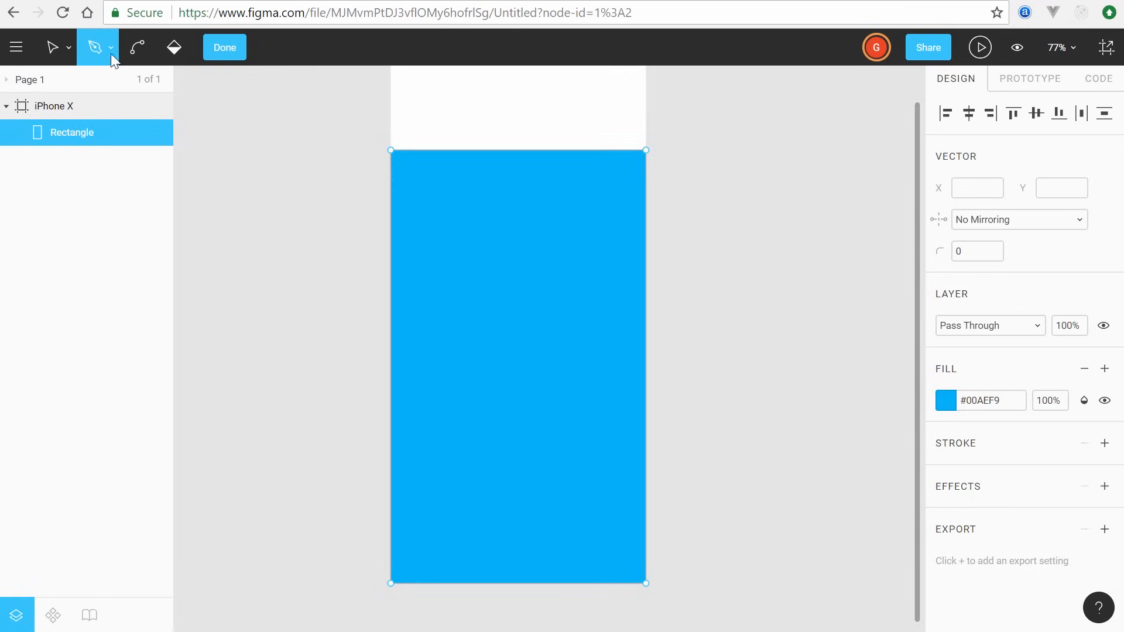
left_click(525, 151)
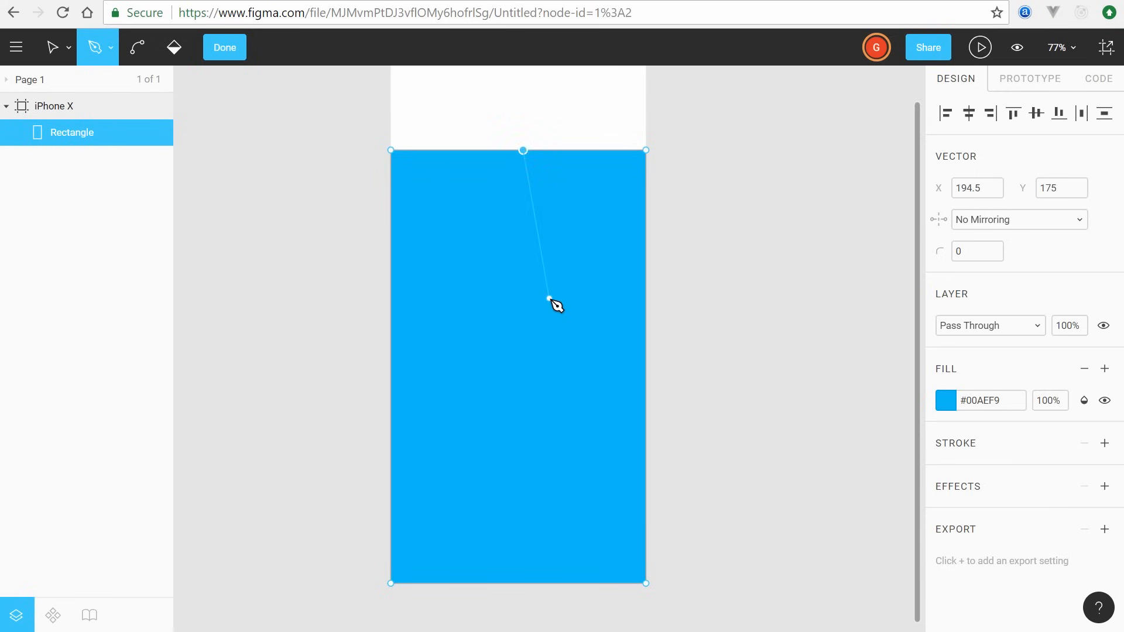
key("ctrl+z")
left_click(520, 151)
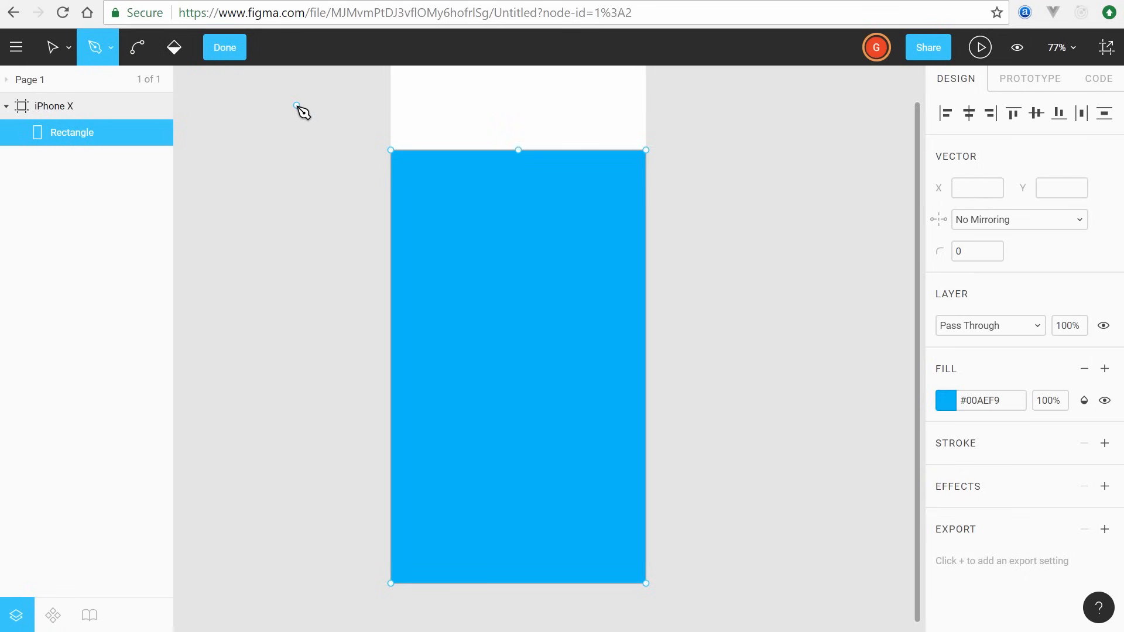
key("Escape")
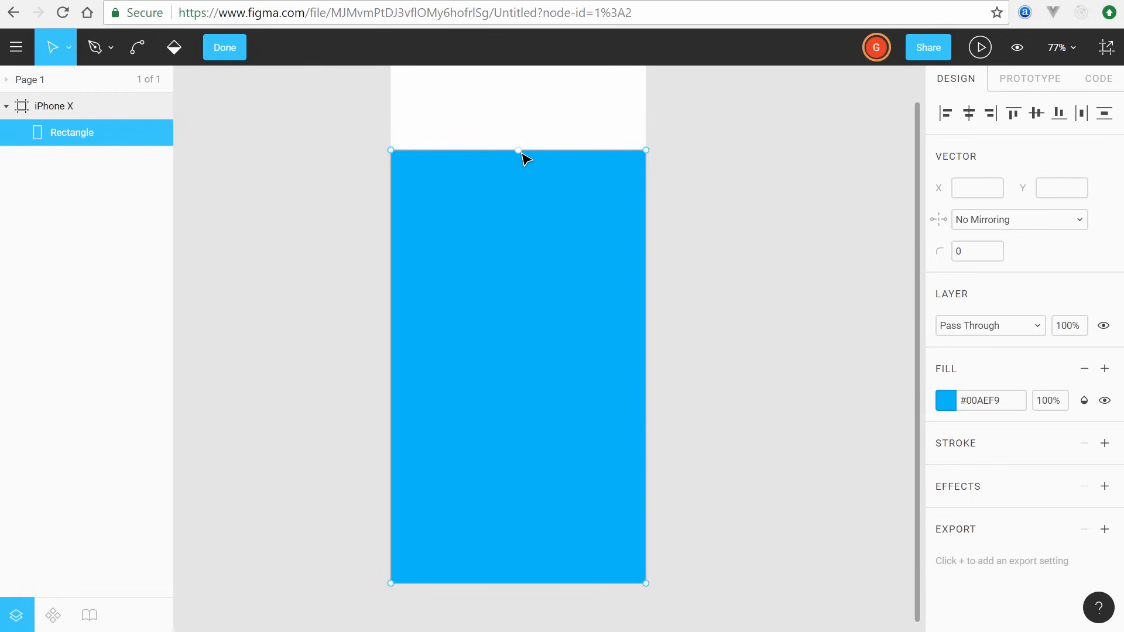
mouse_move(520, 151)
left_mouse_down()
mouse_move(516, 229)
mouse_move(635, 309)
mouse_move(482, 261)
mouse_move(548, 175)
mouse_move(518, 153)
left_mouse_up()
left_click(562, 181)
Step: Bend the upper edge's midpoint into a wave with mirrored handles, one at about X 86, Y 249.5, and select the midpoint and left corner point
left_click(144, 48)
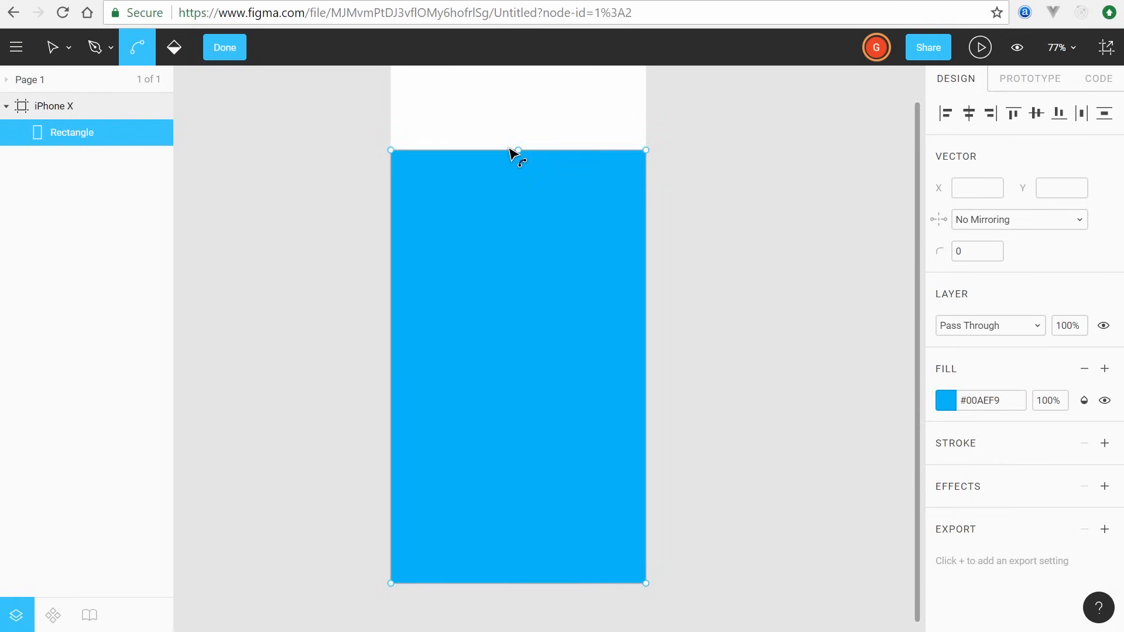
left_click_drag(518, 153, 452, 206)
scroll(561, 258, "up", 3)
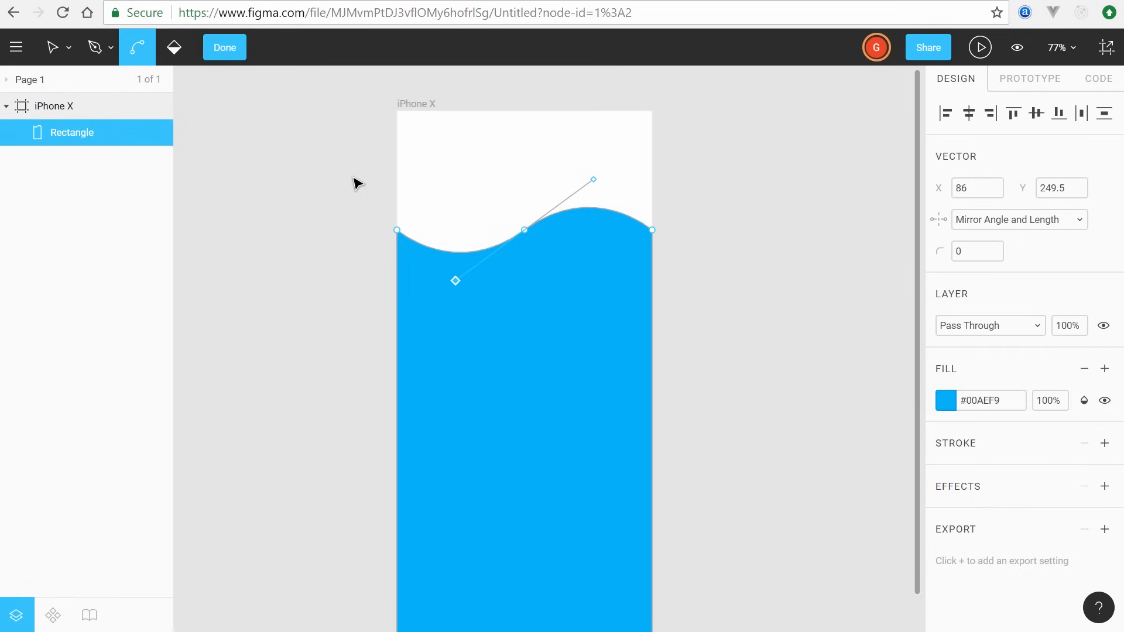
left_click_drag(358, 185, 554, 328)
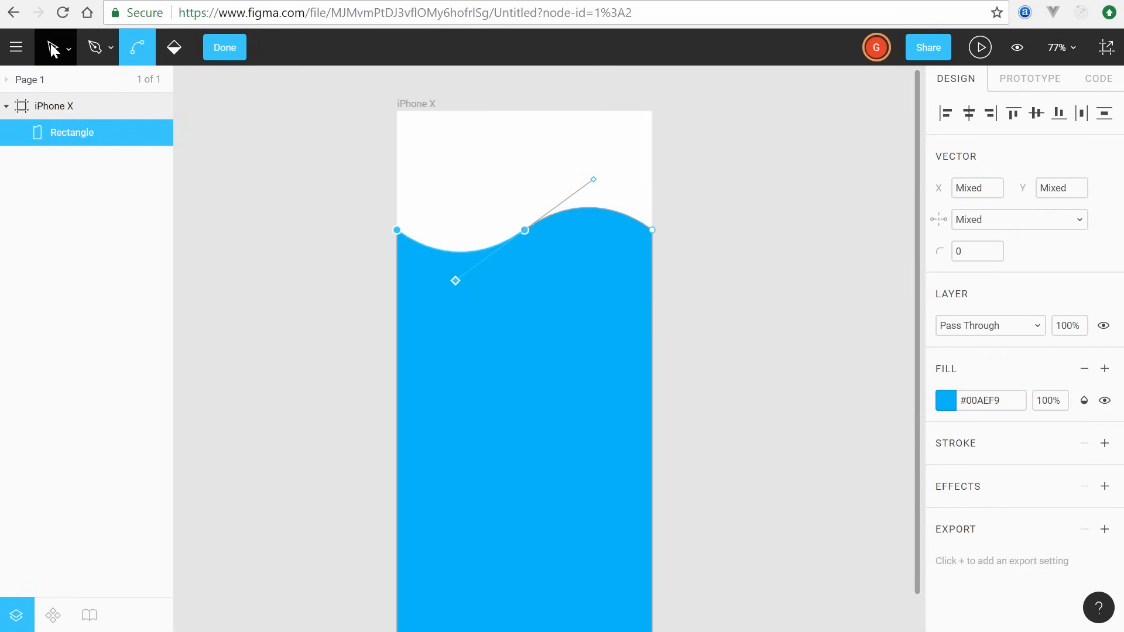
Step: Lower the wave's left corner point and midpoint together so the left side of the upper edge sits well below the right corner
key("v")
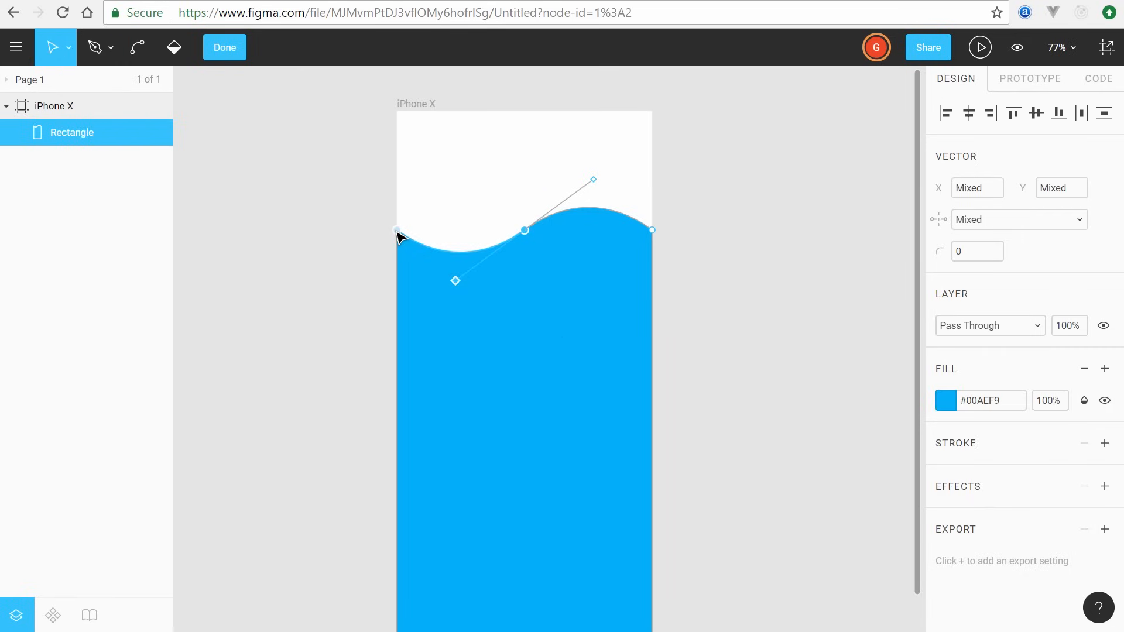
left_click_drag(398, 234, 401, 369)
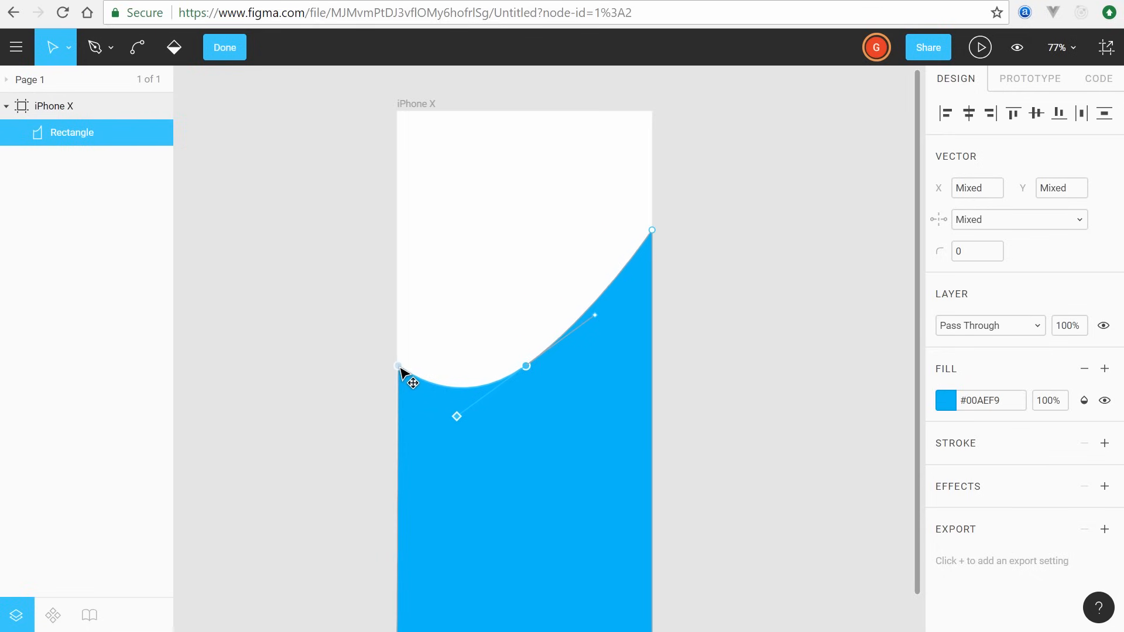
left_click(322, 283)
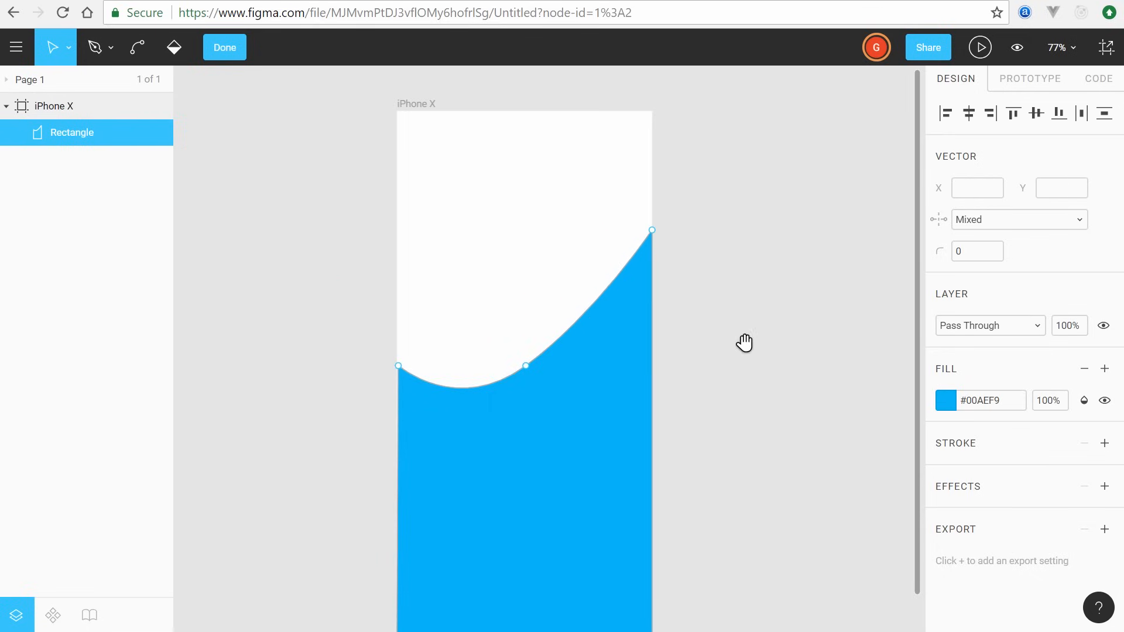
left_click_drag(763, 412, 748, 298)
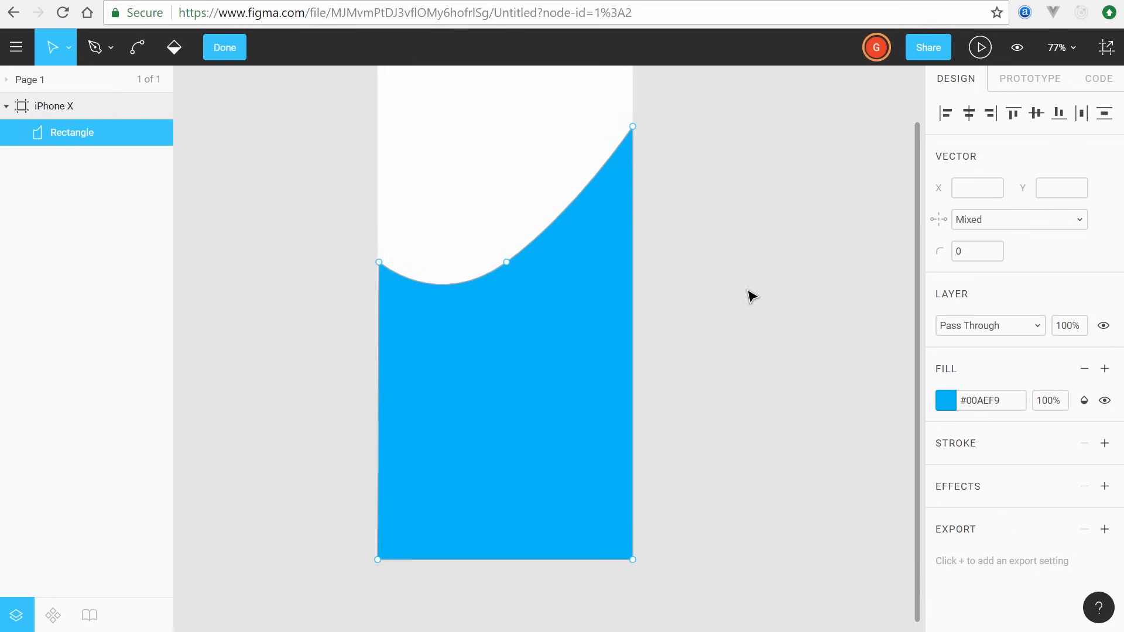
Step: Raise the upper edge's midpoint, level its mirrored handles with the right one at about X 344, Y 289.5, and exit vector editing
left_click(508, 262)
left_click_drag(508, 264, 502, 204)
left_click_drag(571, 152, 614, 212)
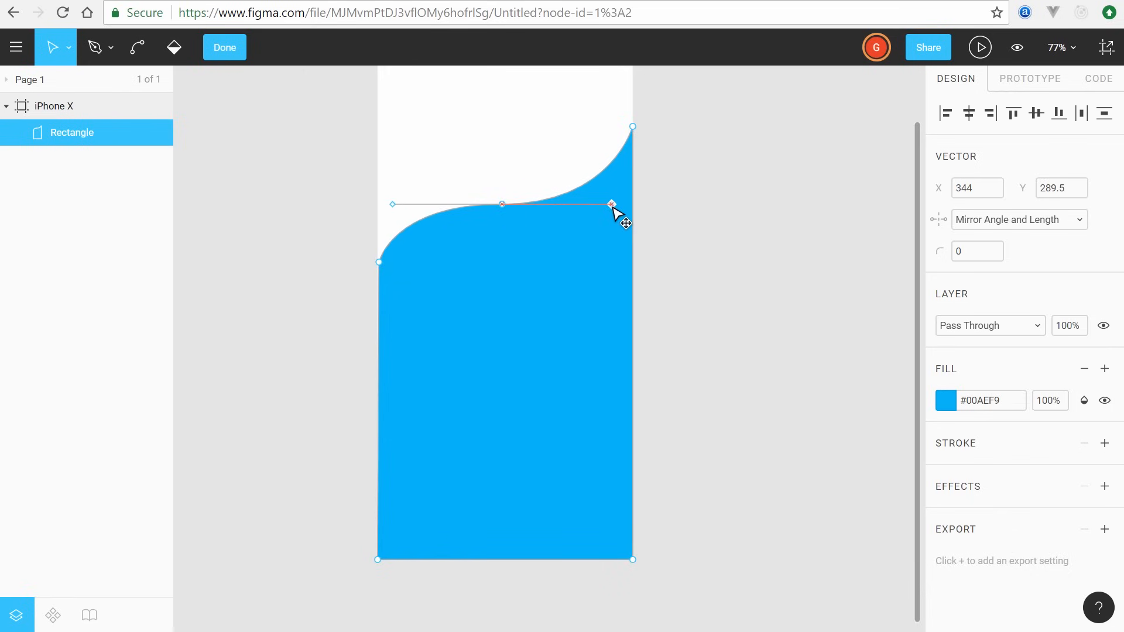
left_click(712, 167)
mouse_move(733, 141)
left_mouse_down()
mouse_move(742, 271)
mouse_move(747, 216)
left_mouse_up()
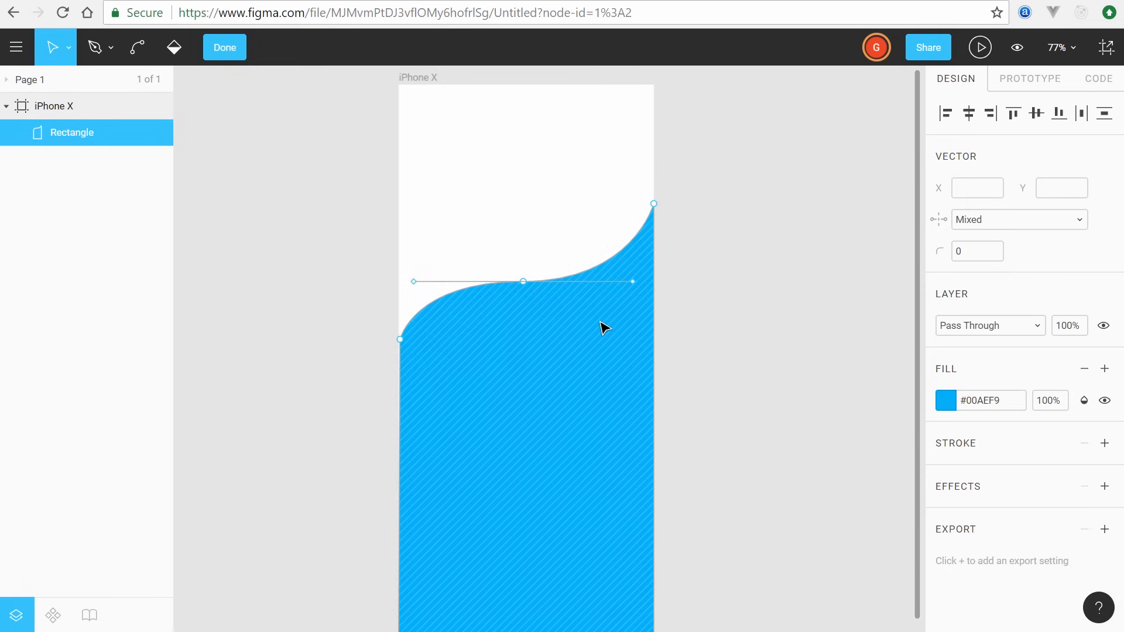
left_click(78, 107)
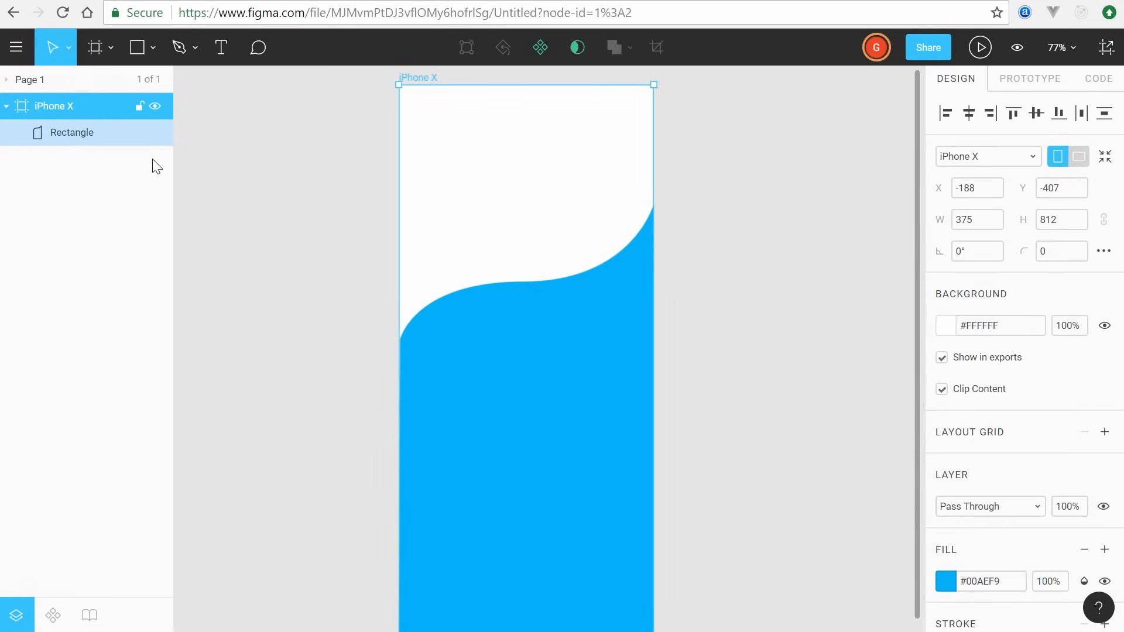
Step: Try to move the whole blue wave shape lower, and undo the move
left_click(603, 349)
left_click_drag(538, 346, 537, 374)
key("ctrl+z")
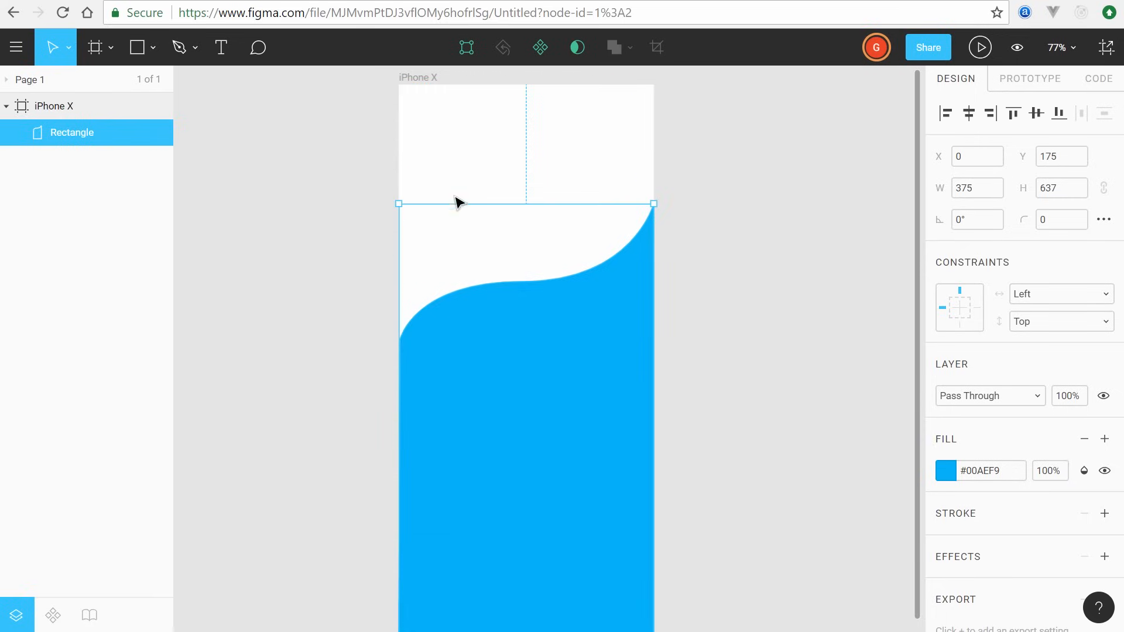
Step: Lower all three points of the blue shape's upper edge together so the shape begins at about Y 234
double_click(585, 386)
left_click_drag(341, 173, 747, 417)
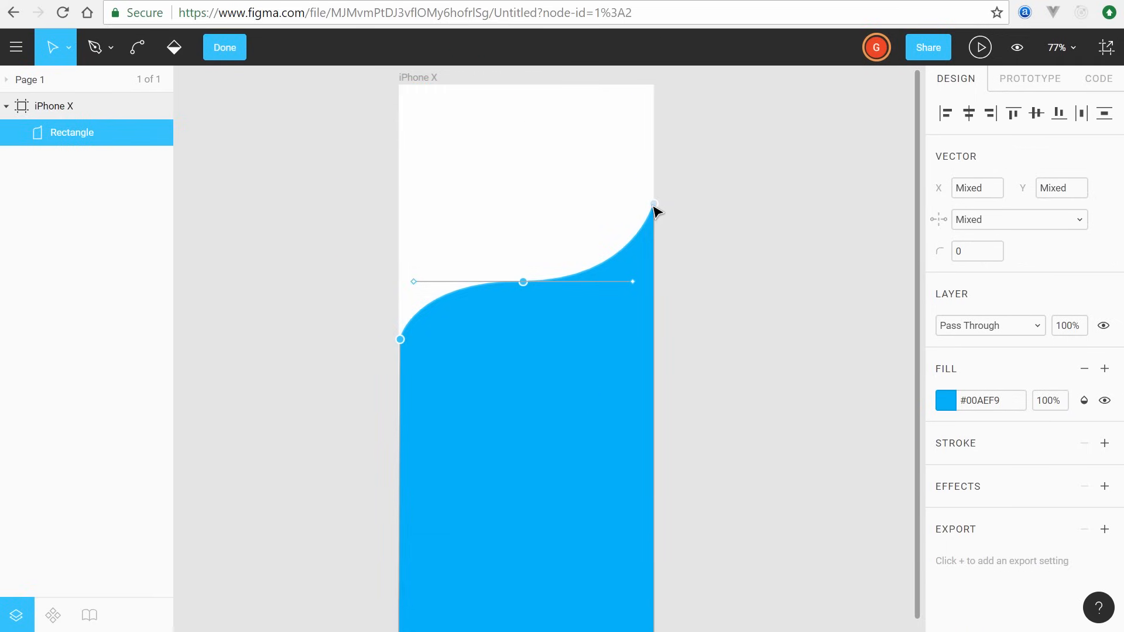
left_click_drag(654, 205, 658, 246)
left_click(705, 251)
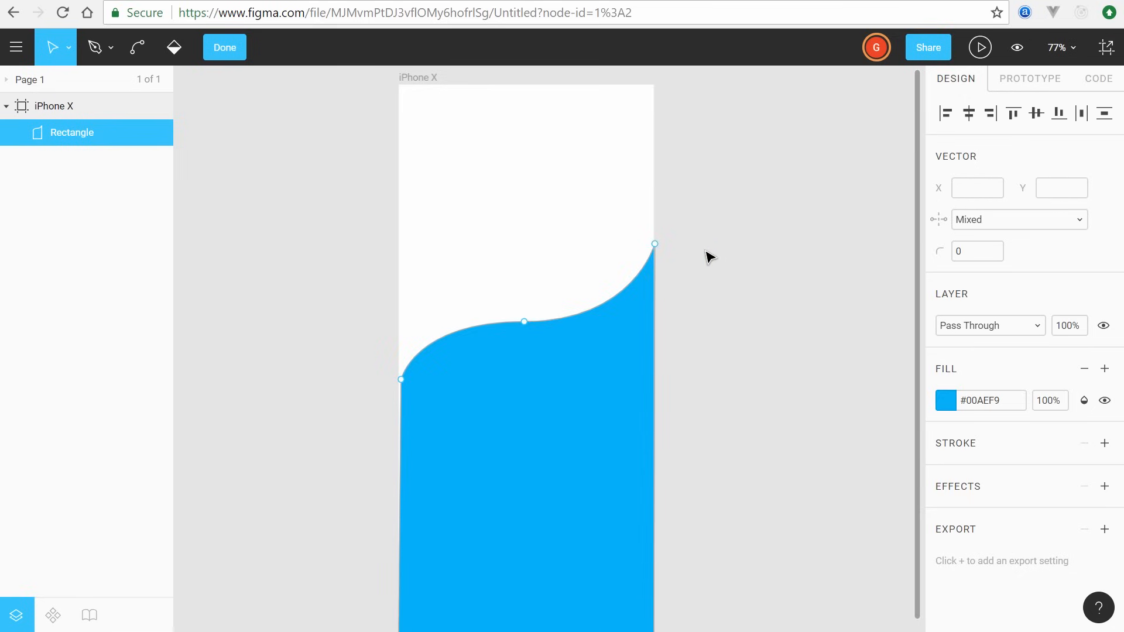
Step: Nudge the wave's three upper points left into line with the iPhone X frame's sides, and exit vector editing
key("ctrl")
left_click_drag(369, 219, 660, 394)
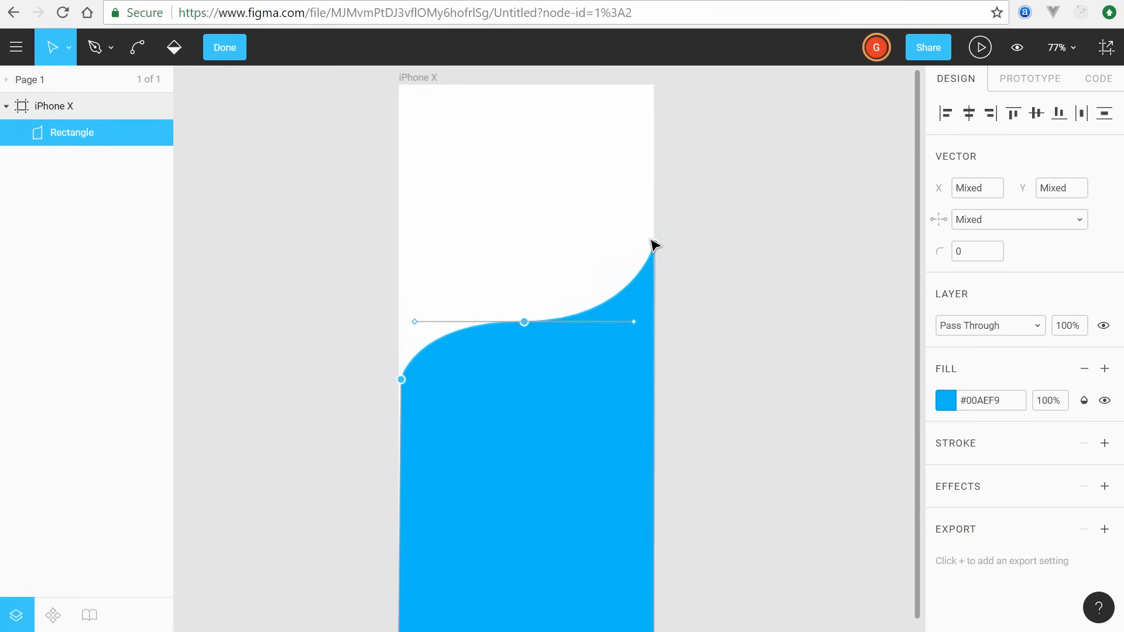
key("Left")
key("Left")
key("Left")
key("Right")
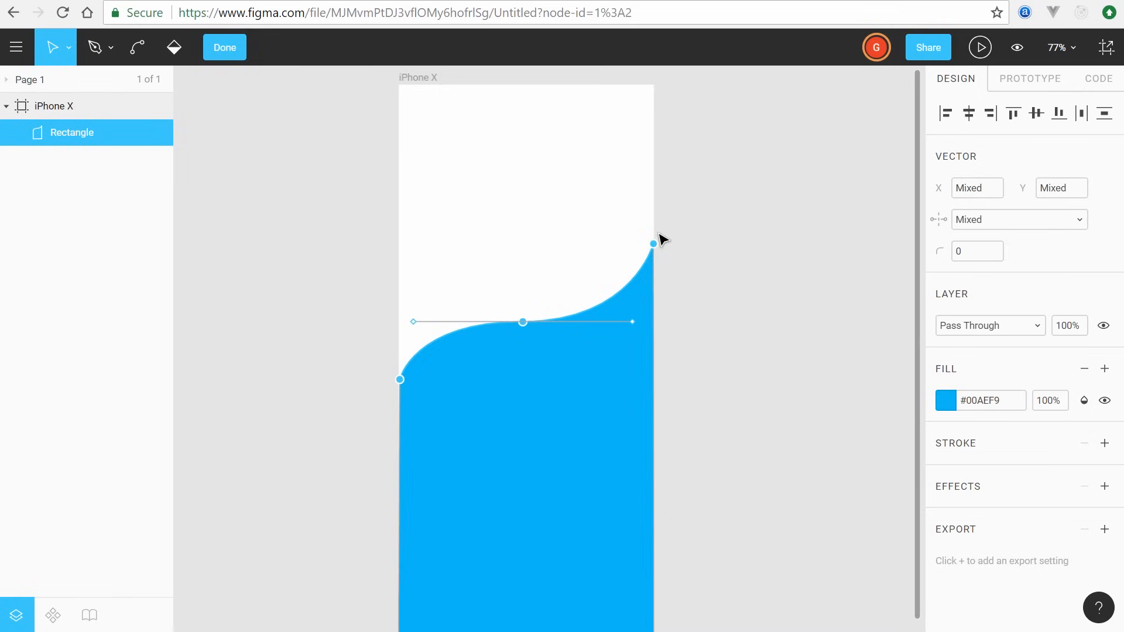
key("Left")
left_click(691, 284)
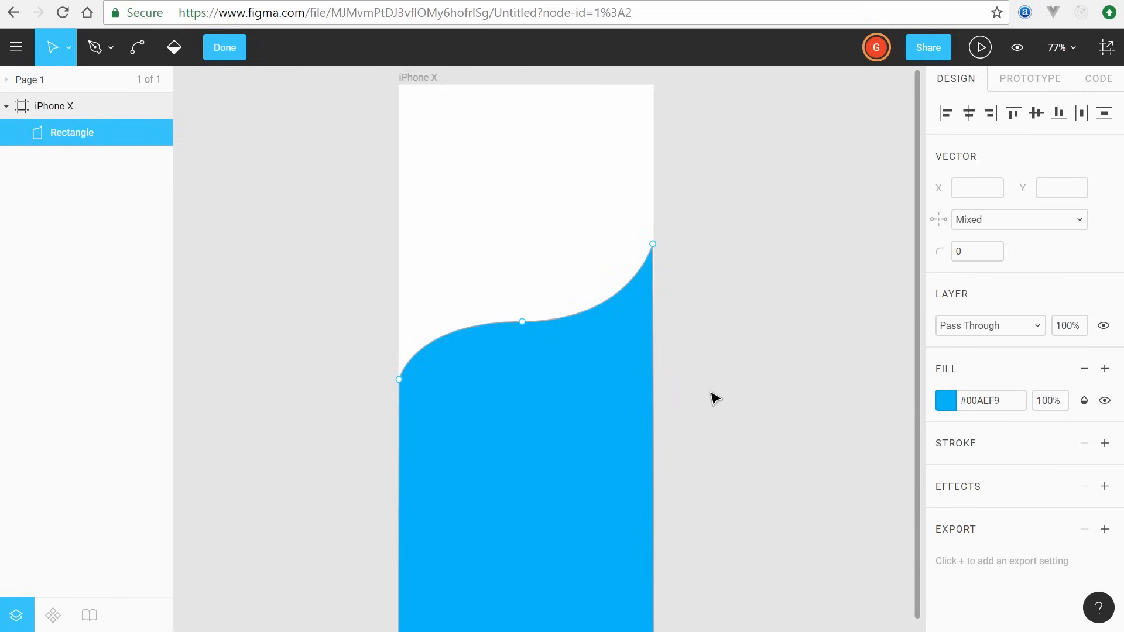
key("Escape")
key("Escape")
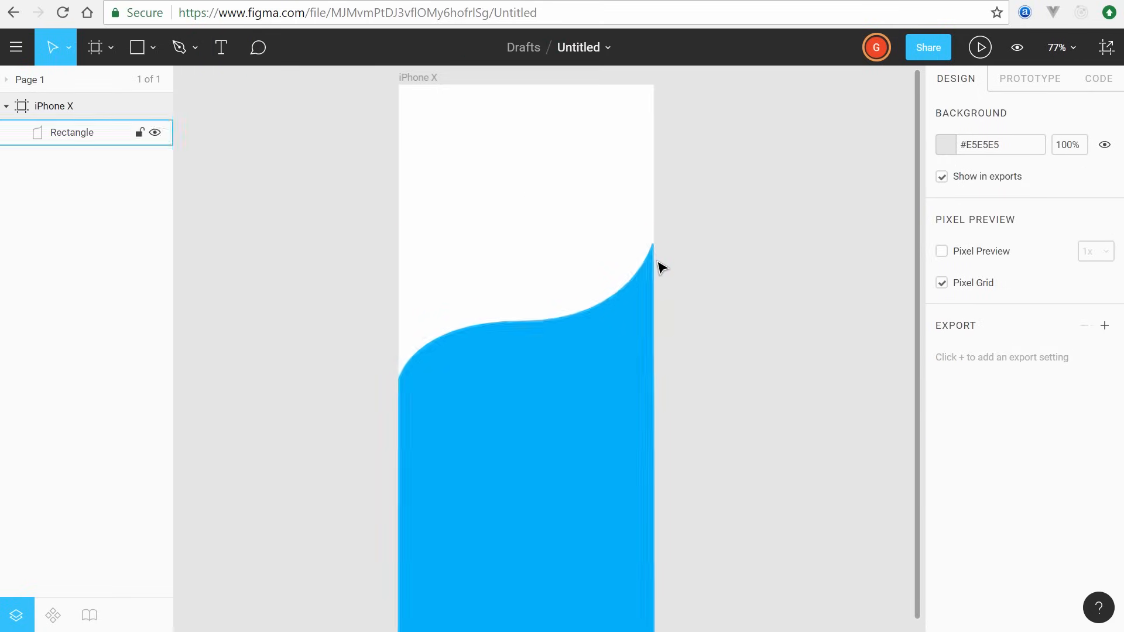
Step: Nudge the wave's three upper points right until the right corner meets the frame's right edge, and exit vector editing
scroll(617, 309, "up", 5)
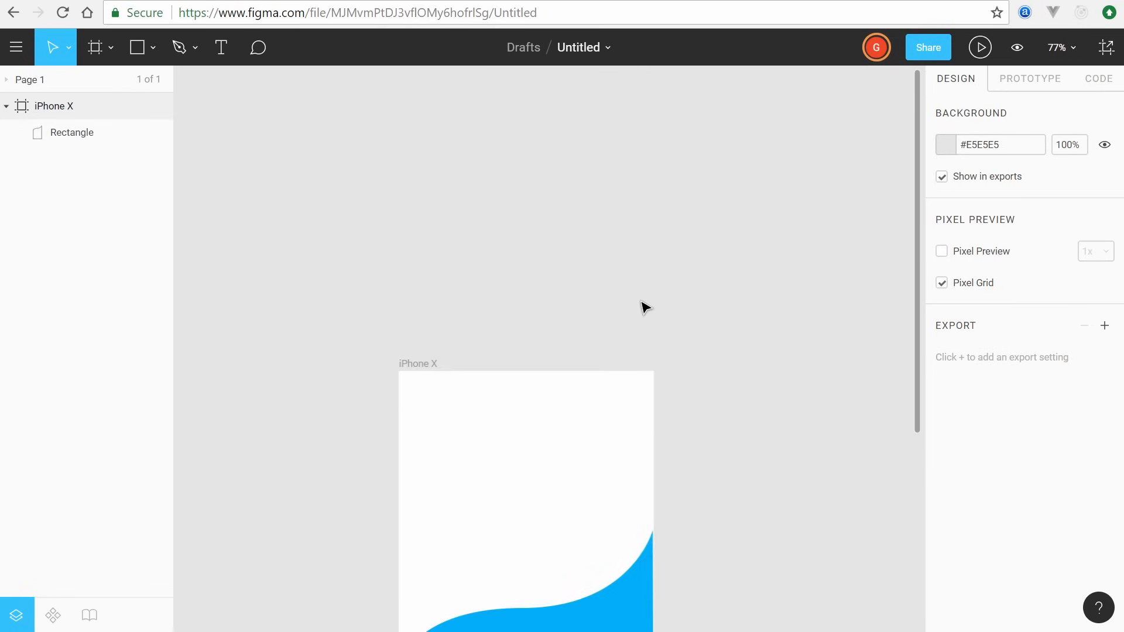
scroll(642, 306, "down", 5)
scroll(658, 313, "up", 5)
scroll(677, 306, "up", 1)
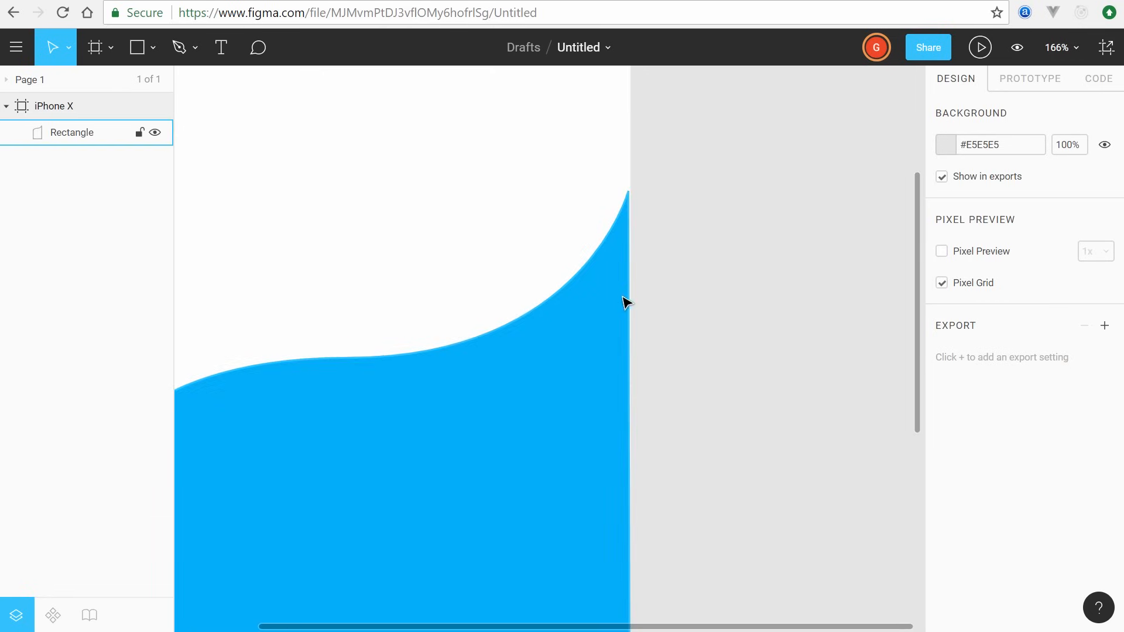
left_click_drag(685, 273, 828, 250)
left_click(635, 369)
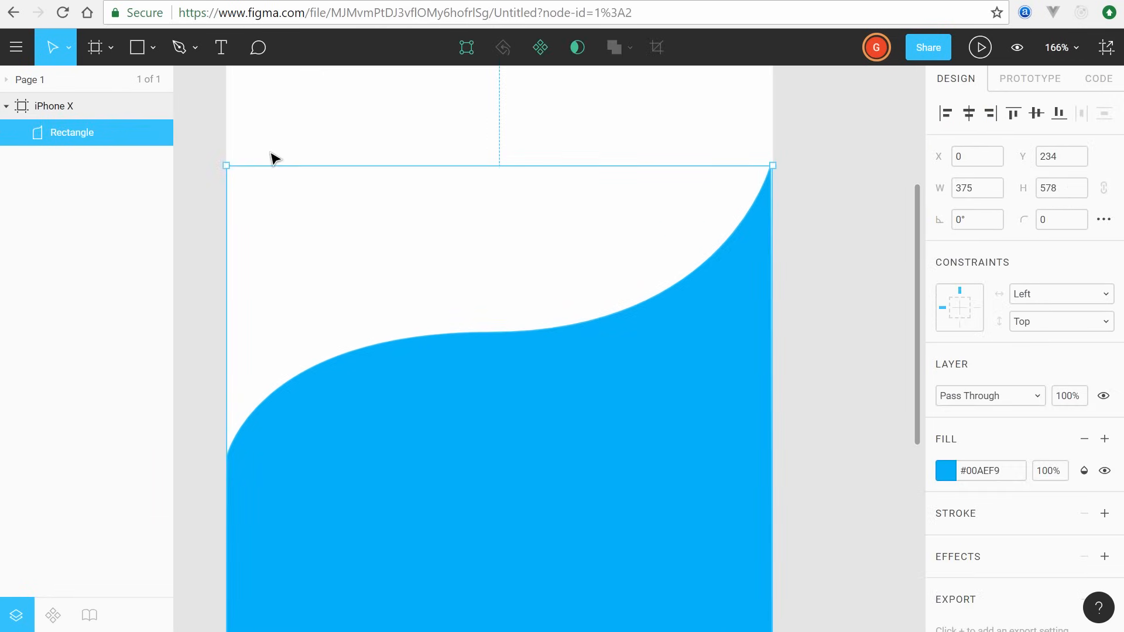
double_click(521, 465)
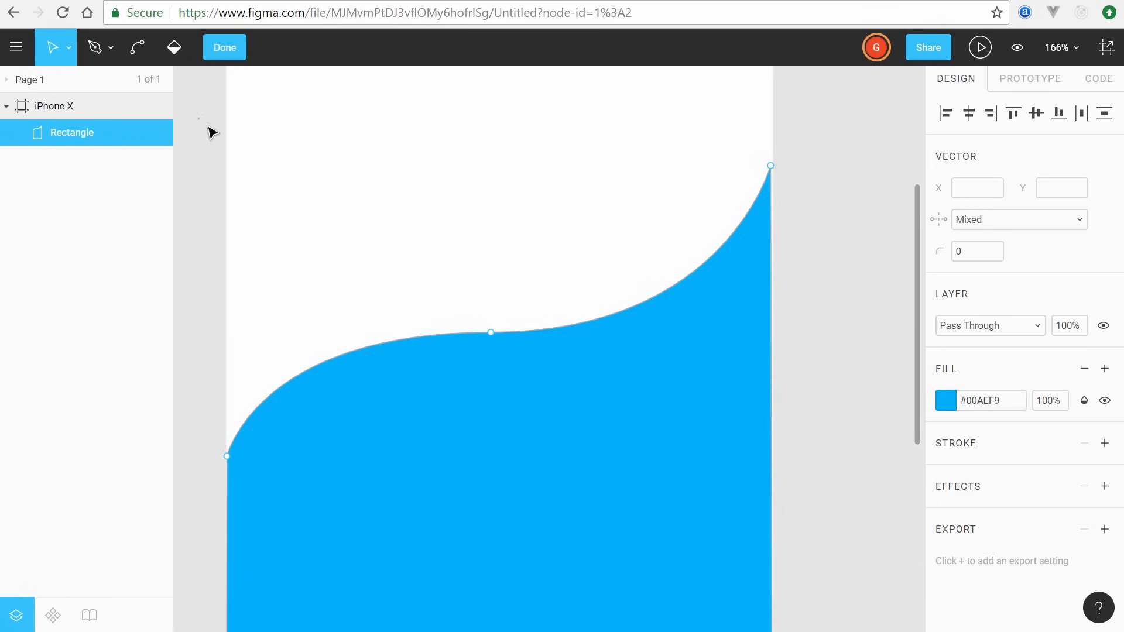
left_click_drag(199, 118, 816, 485)
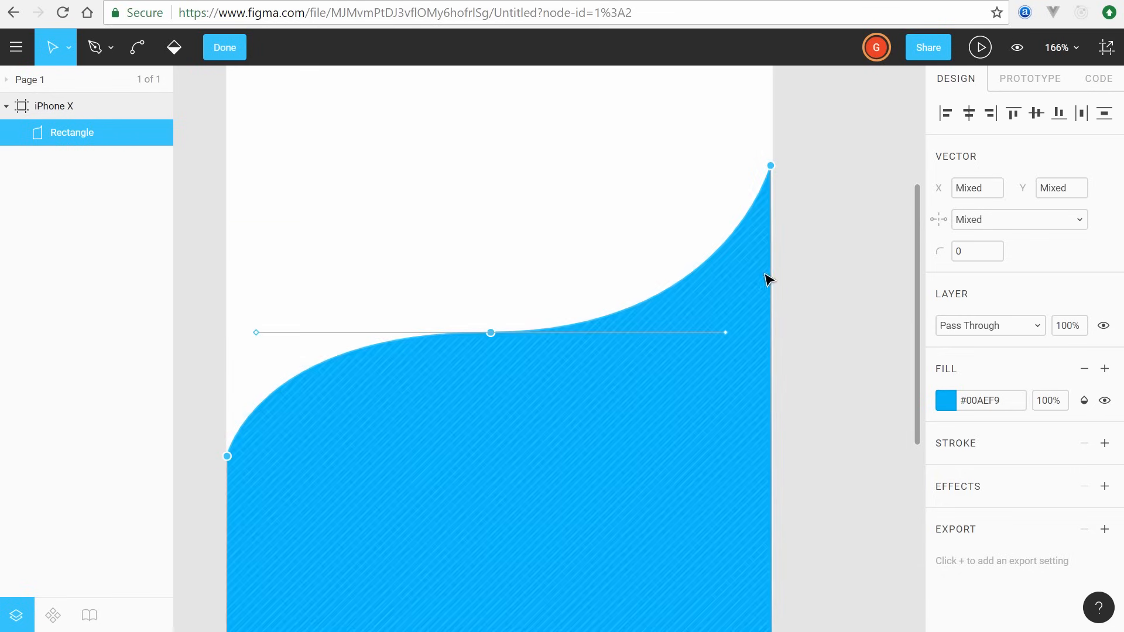
key("Right")
key("Right")
left_click(804, 251)
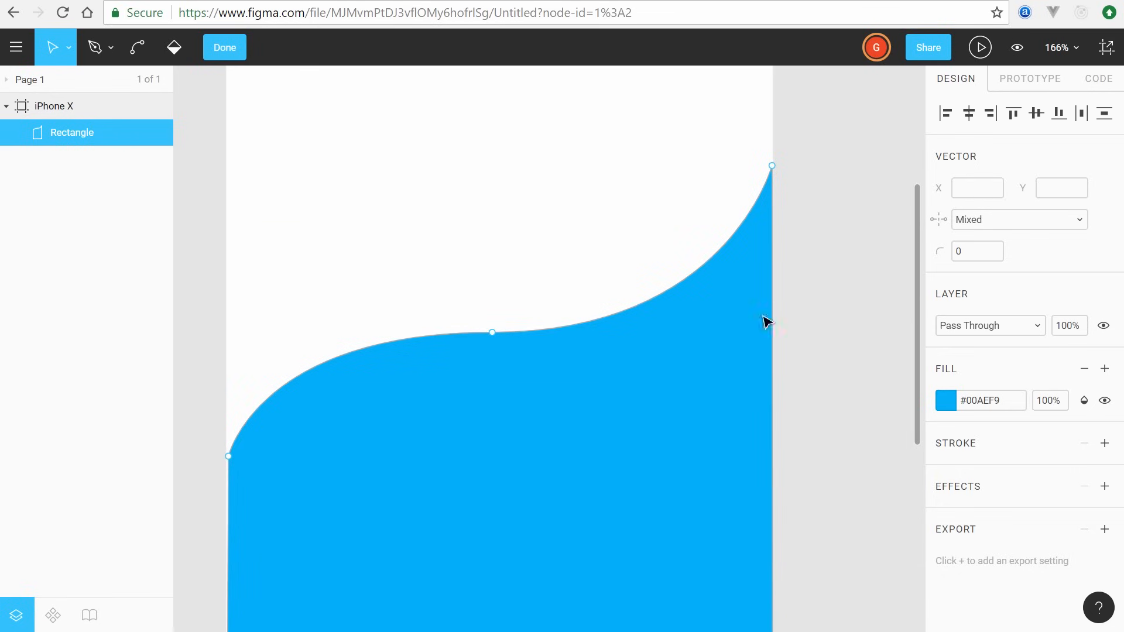
left_click(229, 458)
key("Escape")
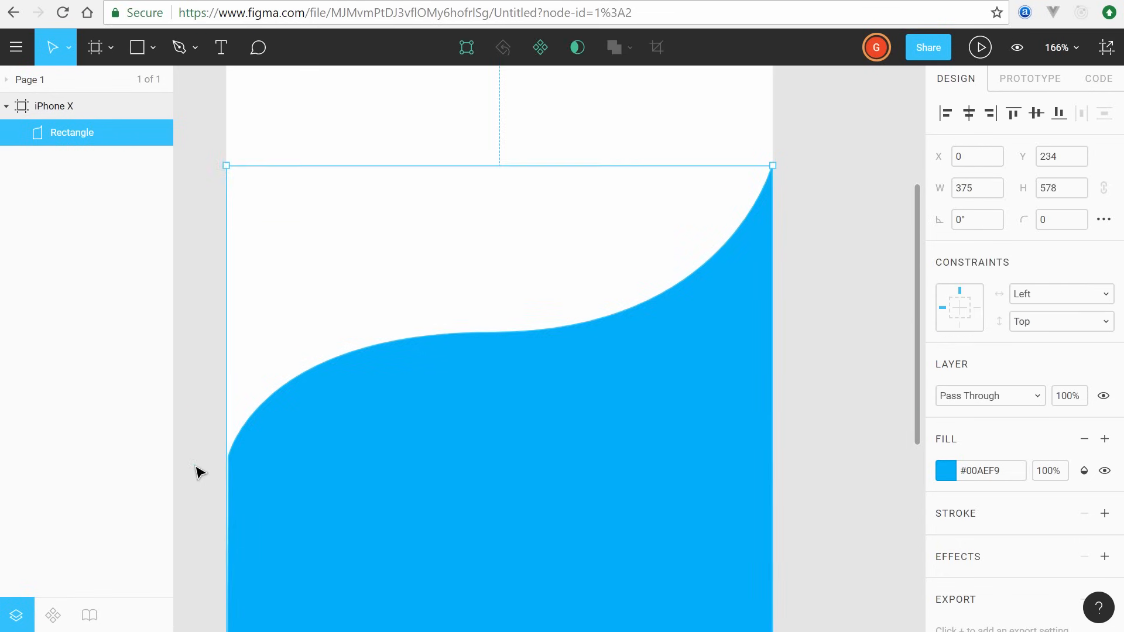
left_click(199, 465)
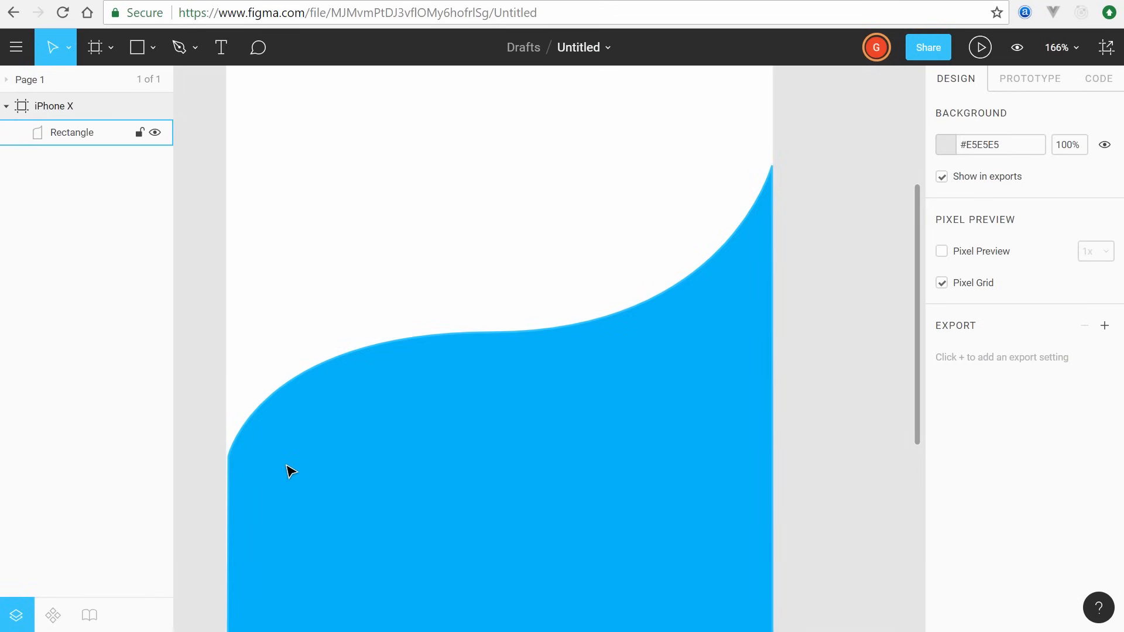
Step: Align the wave's left corner point with the iPhone X frame's left edge, and exit vector editing
scroll(316, 445, "left", 3)
scroll(316, 445, "down", 2)
double_click(361, 395)
left_click(305, 394)
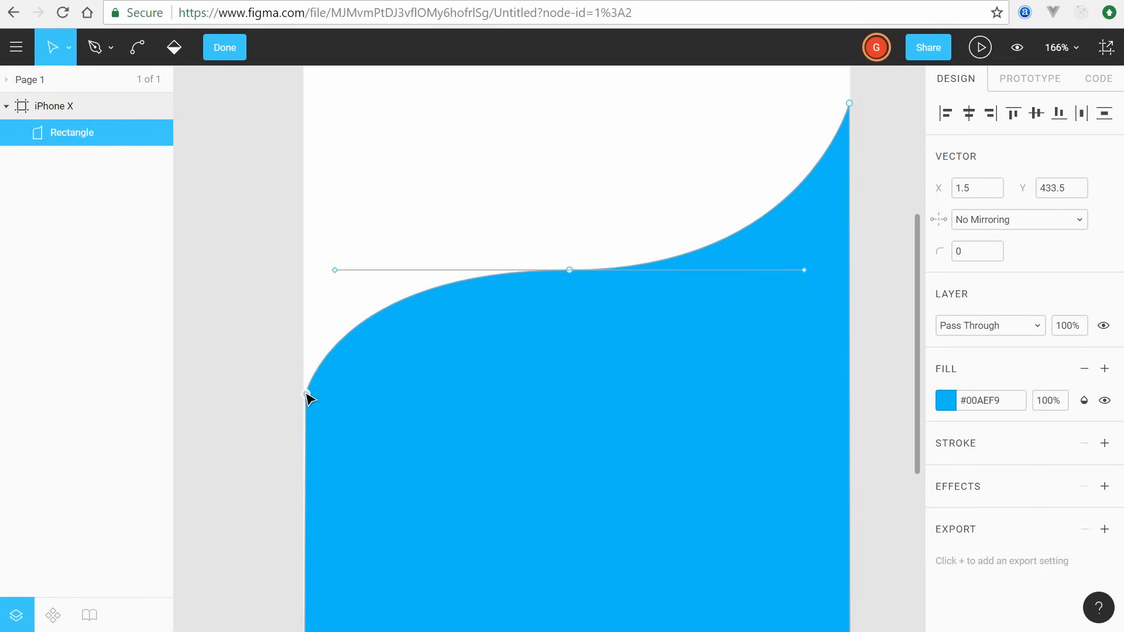
left_click(264, 370)
key("Escape")
key("Escape")
Step: Duplicate the blue wave rectangle inside the iPhone X frame
scroll(293, 296, "down", 1)
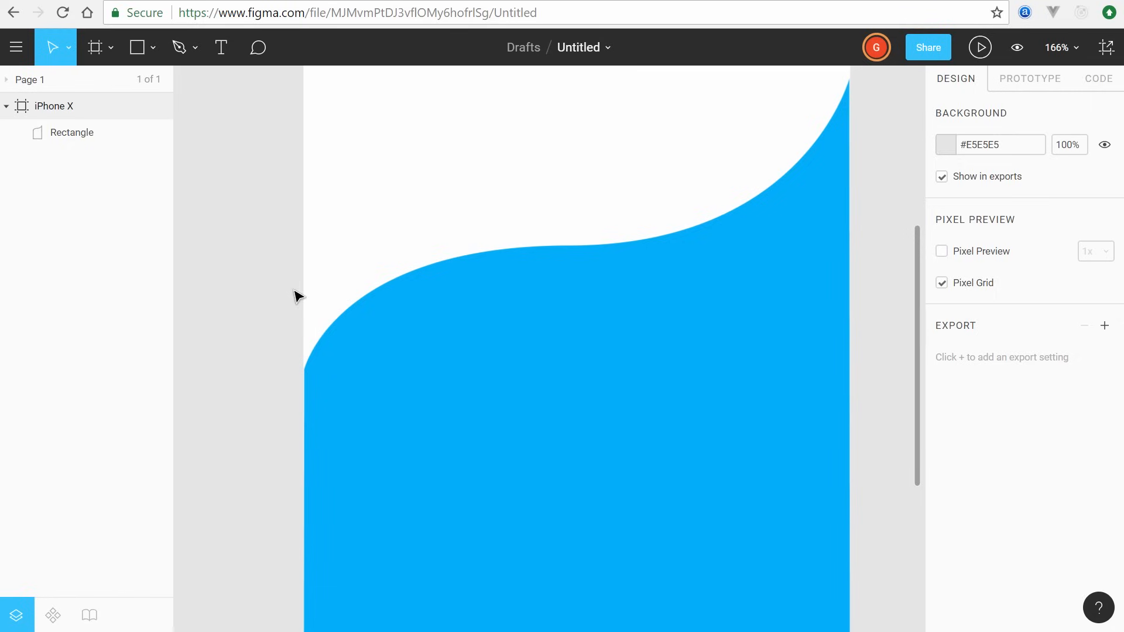
scroll(298, 286, "down", 2)
scroll(303, 290, "down", 2)
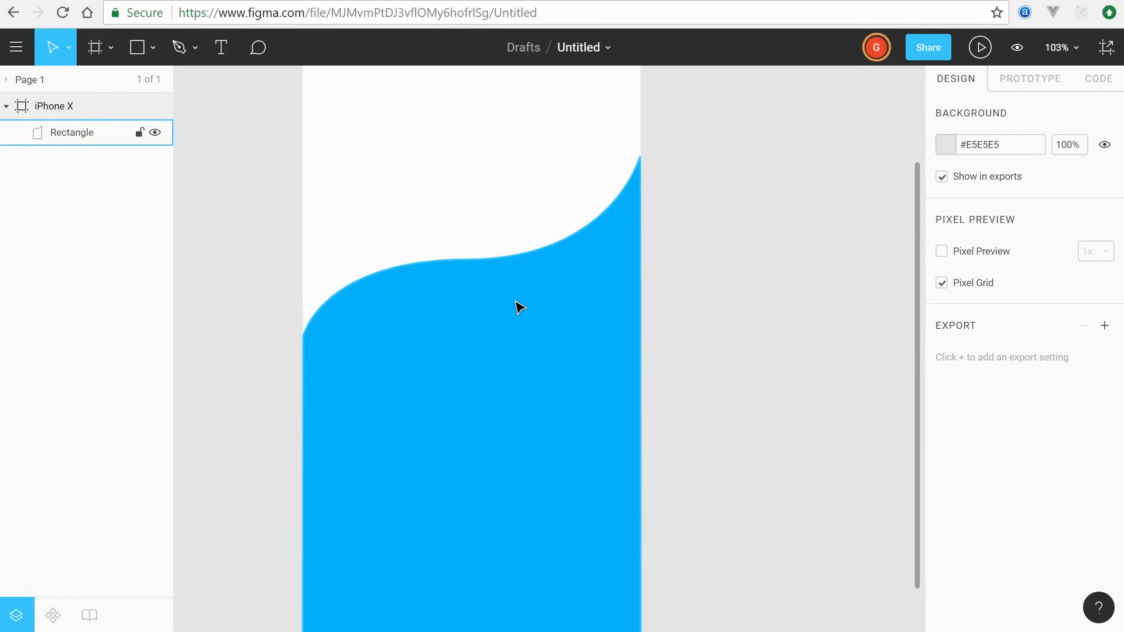
scroll(534, 308, "down", 4)
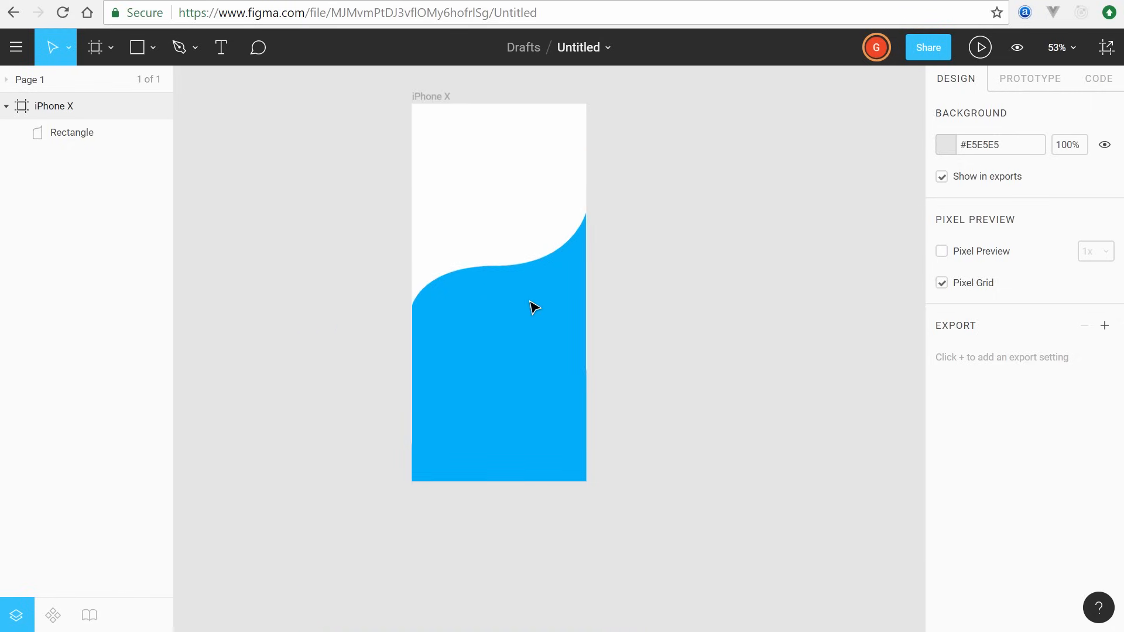
left_click(546, 302)
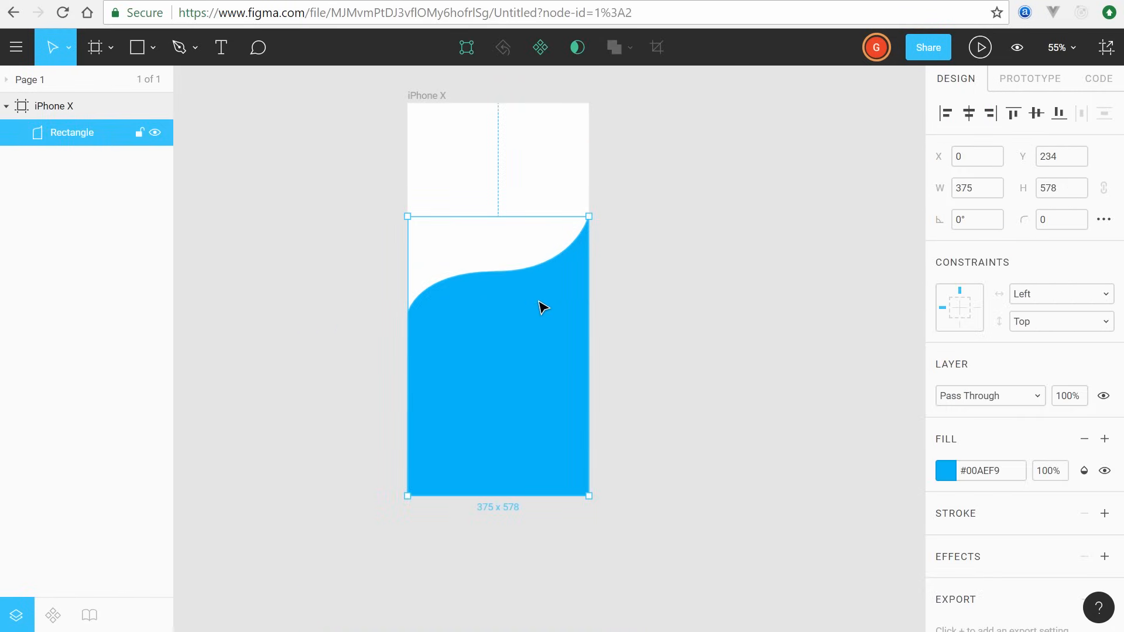
key("ctrl+d")
Step: Move the rear copy of the wave rectangle up to Y 186
left_click(107, 158)
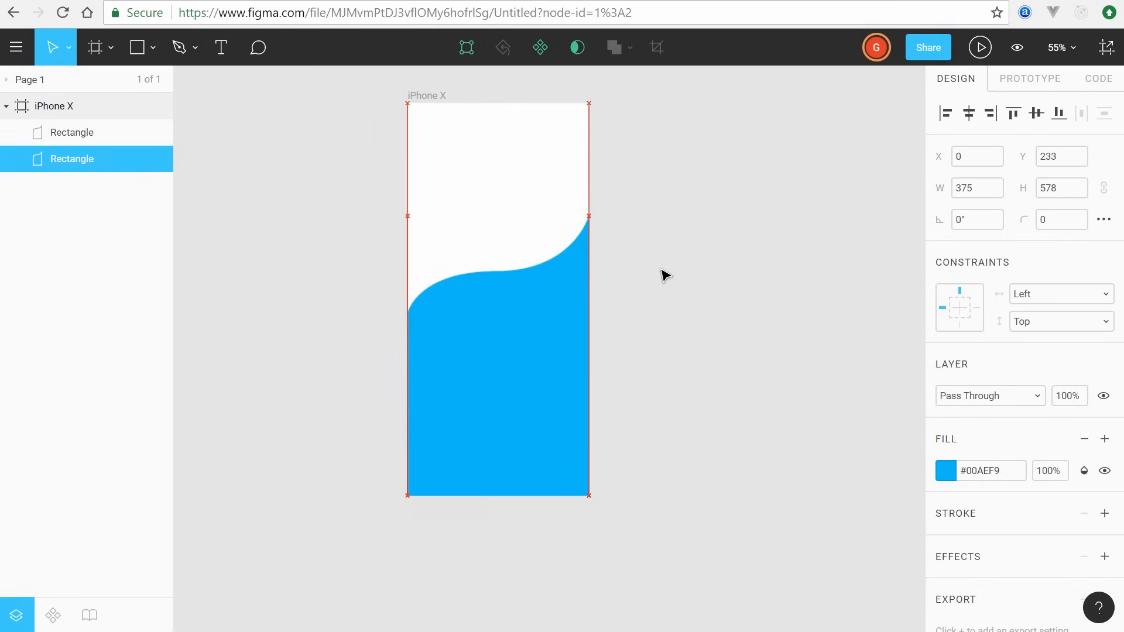
key("Up")
key("Up")
key("Up")
key("Up")
key("Up")
key("Up")
key("Up")
key("Up")
key("Up")
key("Up")
key("Up")
key("Up")
key("Up")
key("Up")
key("Up")
key("Up")
key("Up")
key("Up")
key("Up")
key("Up")
key("Up")
key("Up")
key("Up")
key("Up")
key("Up")
key("Up")
key("Up")
key("Up")
key("Up")
key("Up")
key("Up")
key("Up")
key("Up")
key("Up")
key("Up")
key("Up")
key("Up")
key("Up")
key("Up")
key("Up")
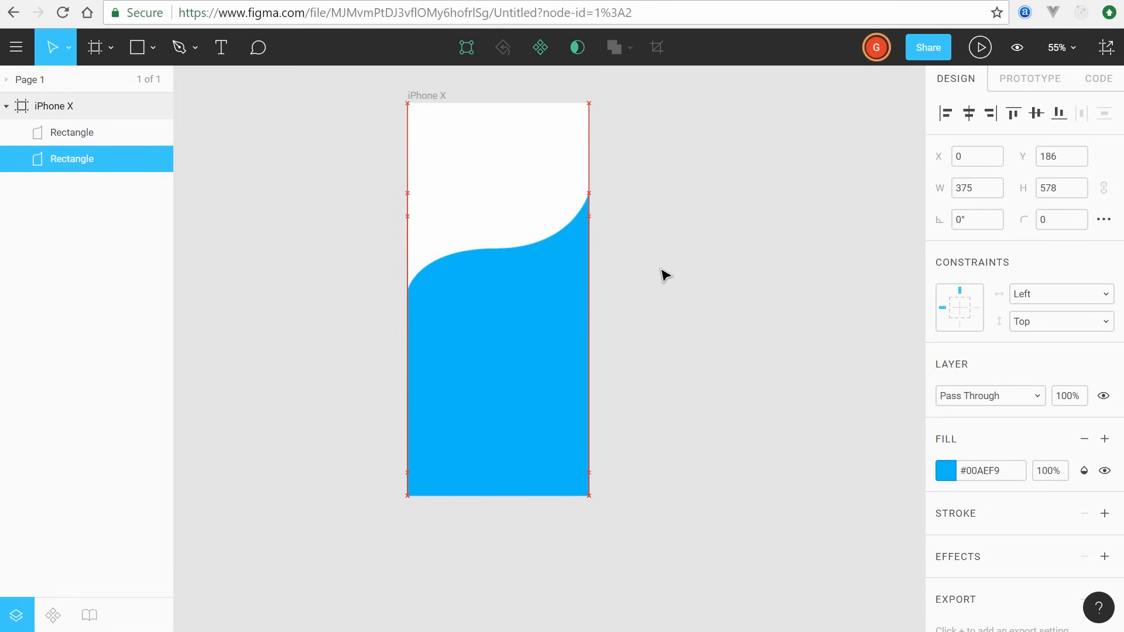
Step: Change the rear wave's fill to light blue #6DD3FF
left_click(947, 472)
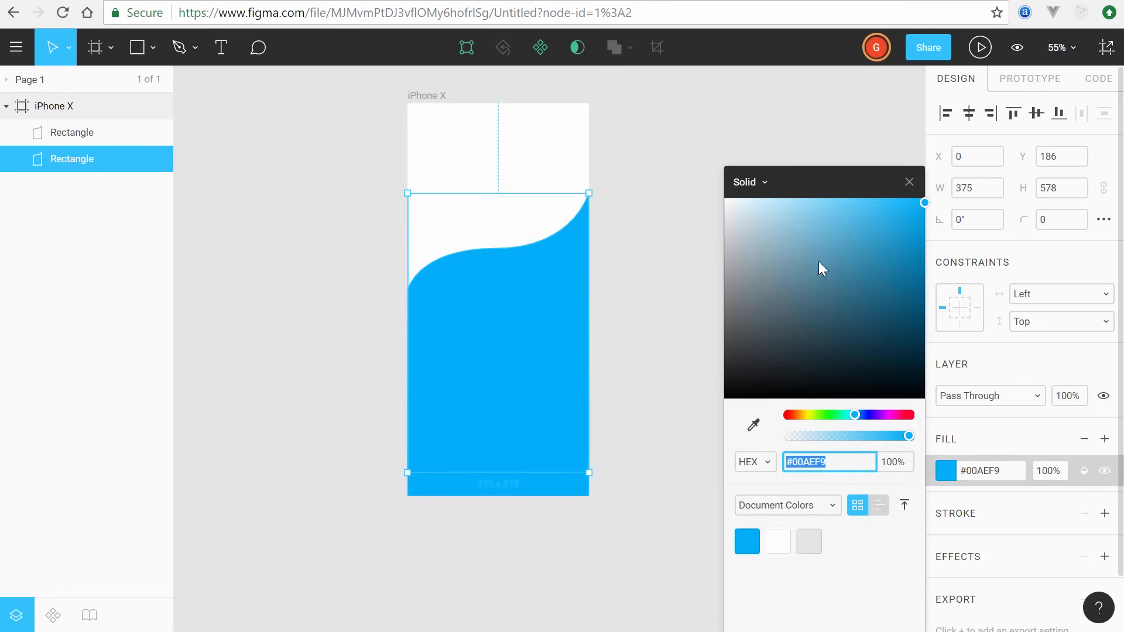
left_click_drag(876, 206, 840, 189)
left_click(661, 182)
Step: Open the light blue rear wave's shape for vector point editing
left_click(542, 253)
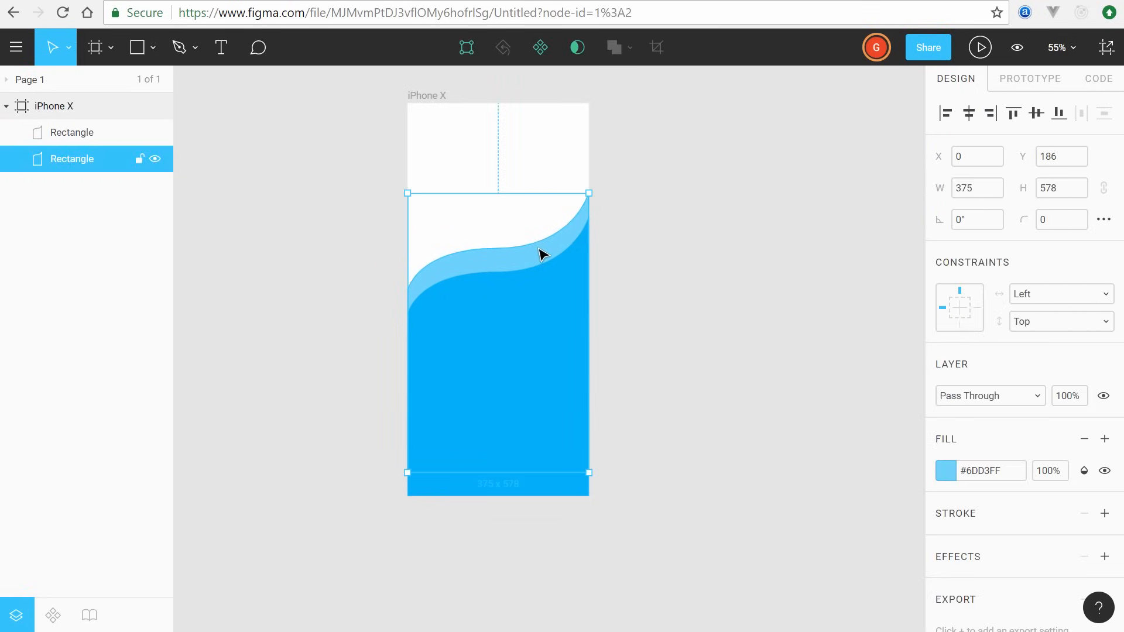
scroll(522, 271, "up", 1)
scroll(521, 271, "up", 2, "ctrl")
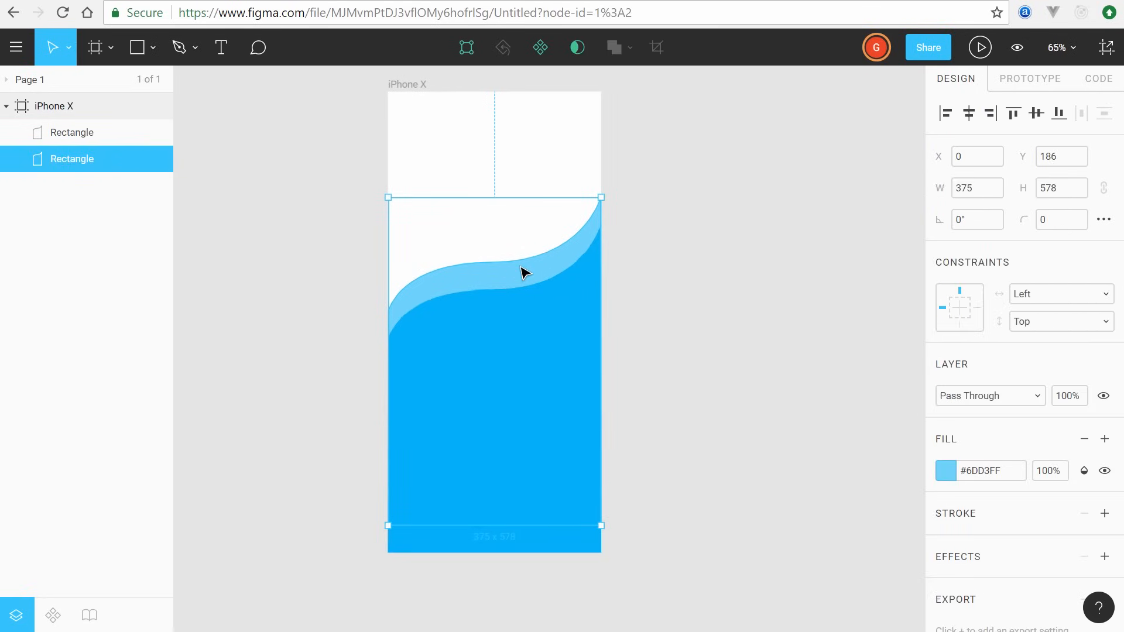
scroll(521, 271, "up", 3, "ctrl")
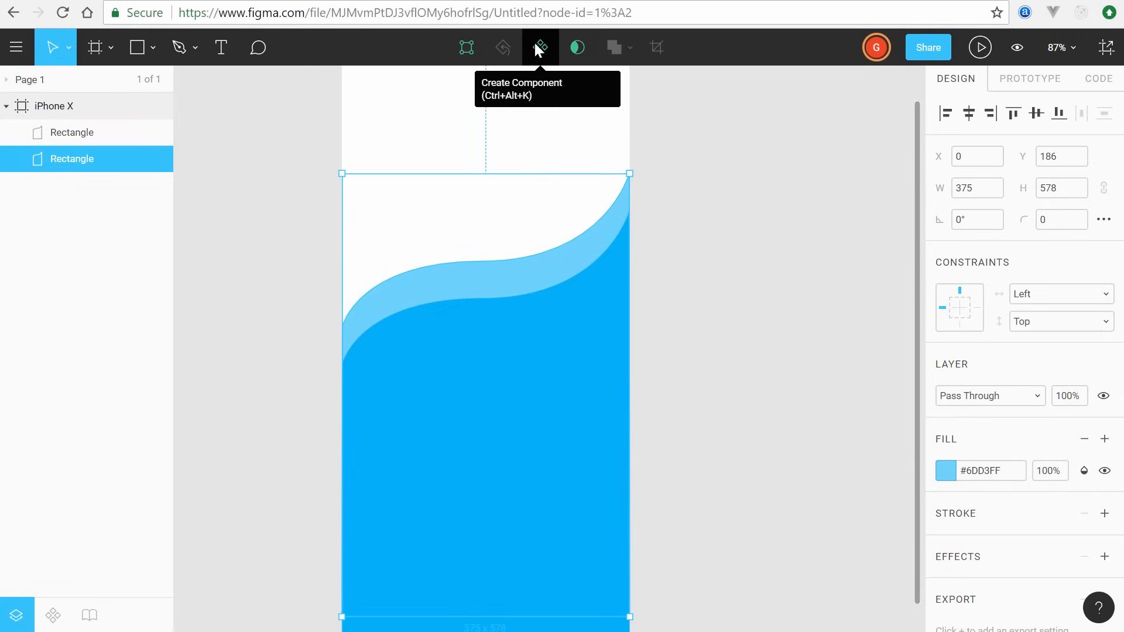
left_click(470, 51)
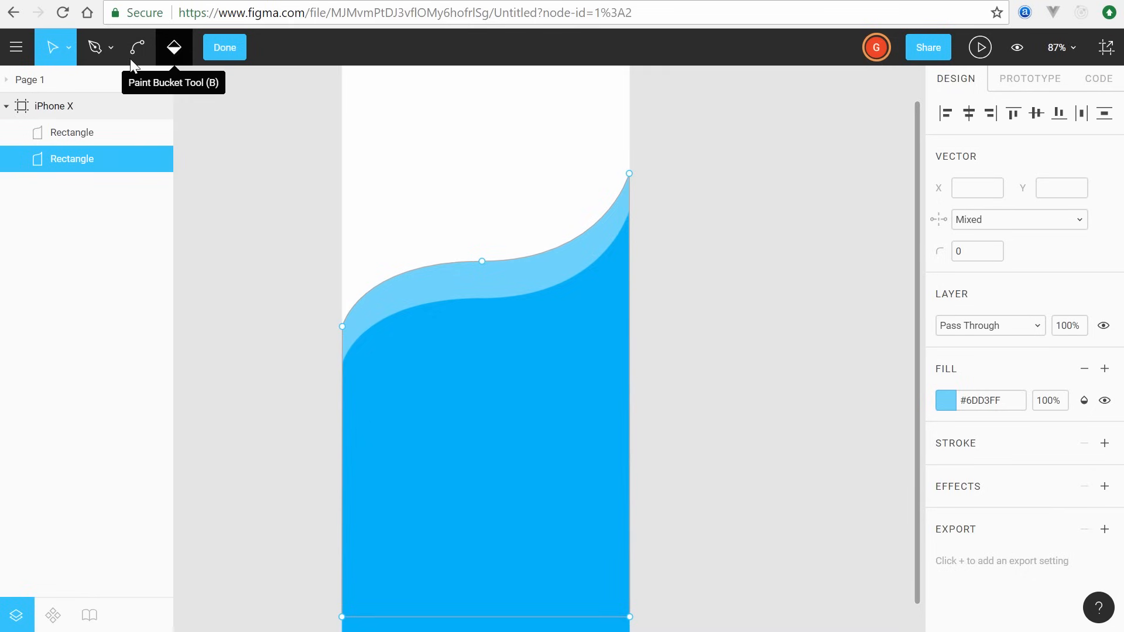
left_click(115, 49)
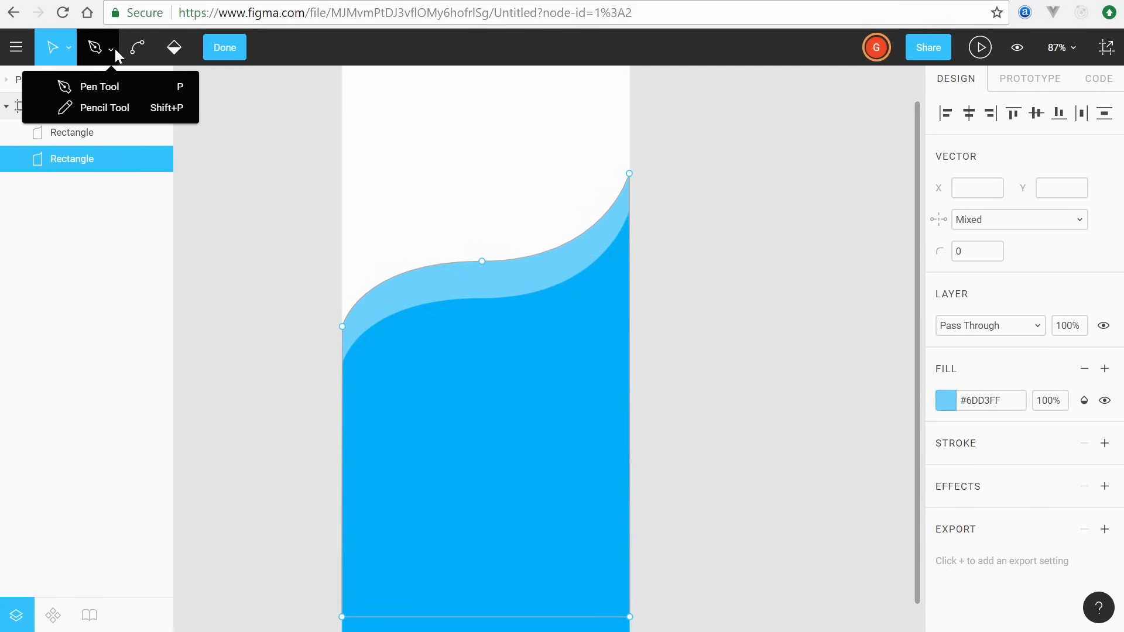
left_click(114, 48)
left_click(72, 51)
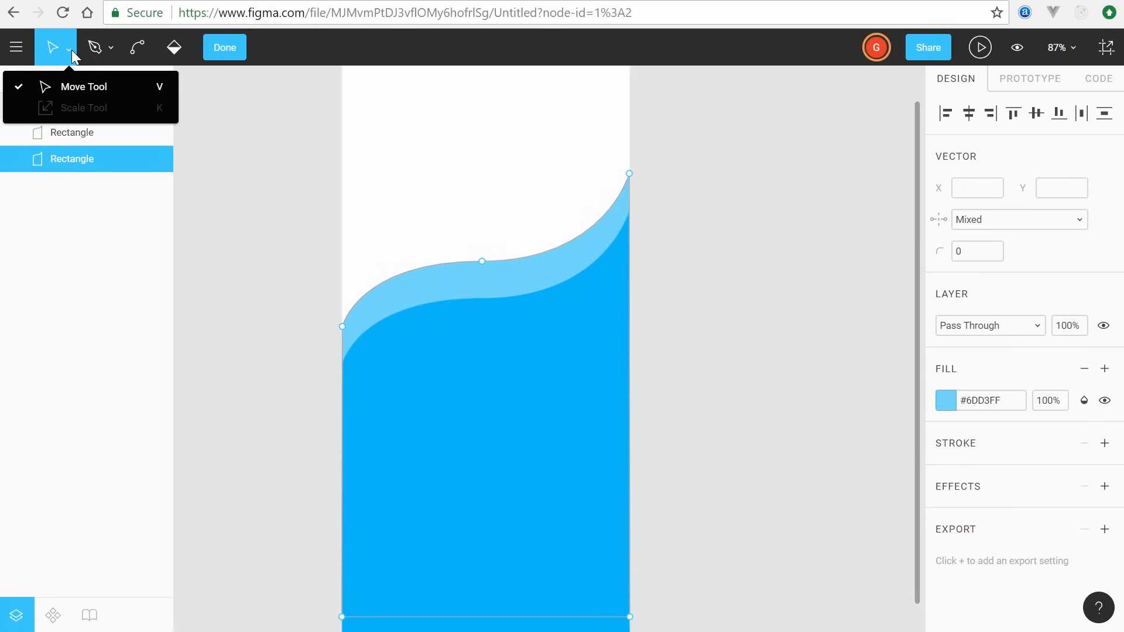
left_click(71, 50)
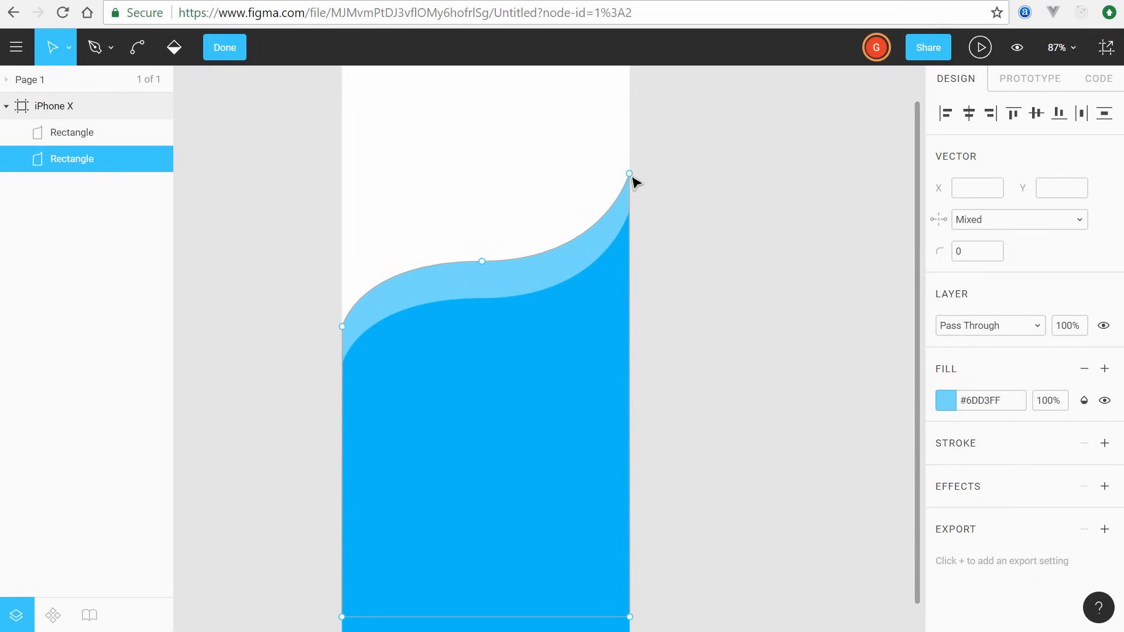
Step: Raise the rear wave's right corner point to Y 109.5, lower its middle point onto the front wave's curve, and exit vector editing
left_click_drag(631, 177, 631, 116)
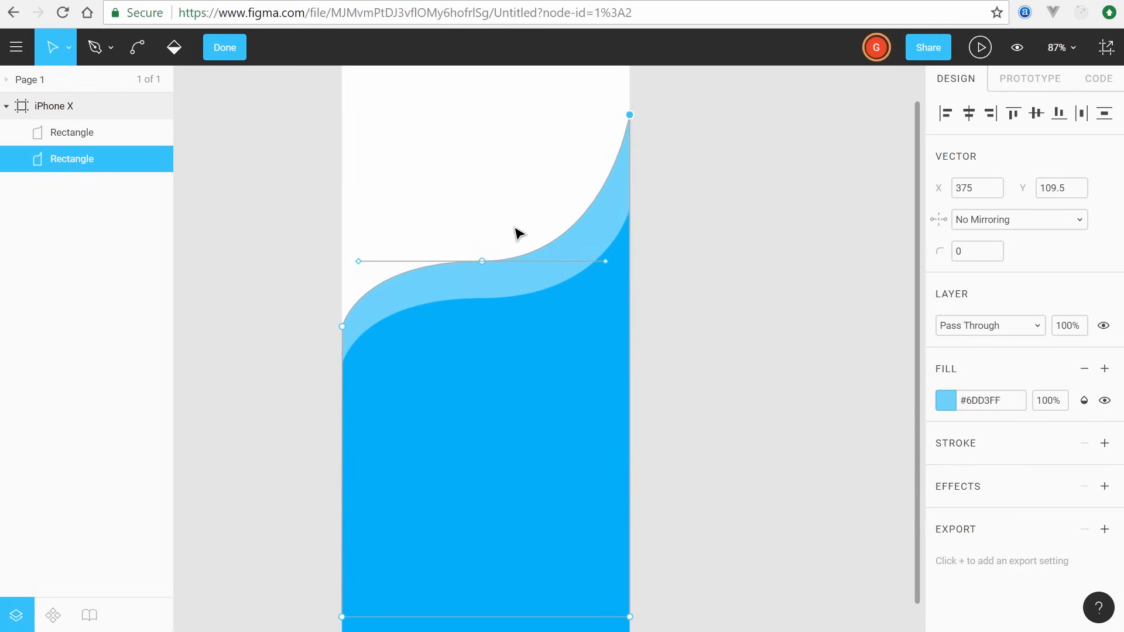
left_click_drag(481, 263, 484, 300)
left_click(276, 269)
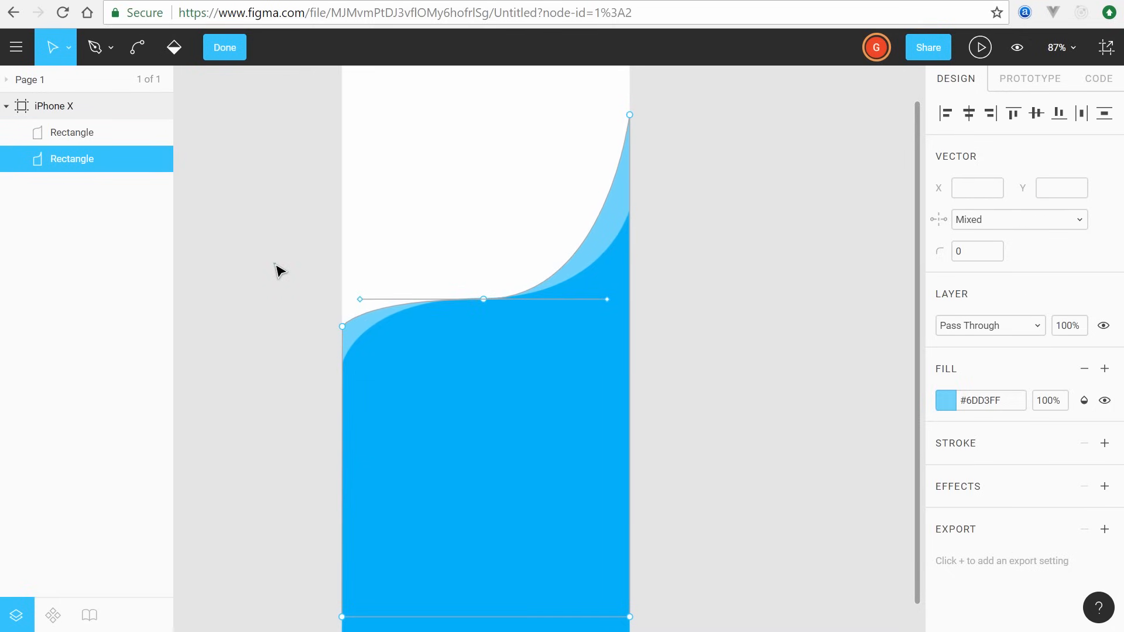
key("Escape")
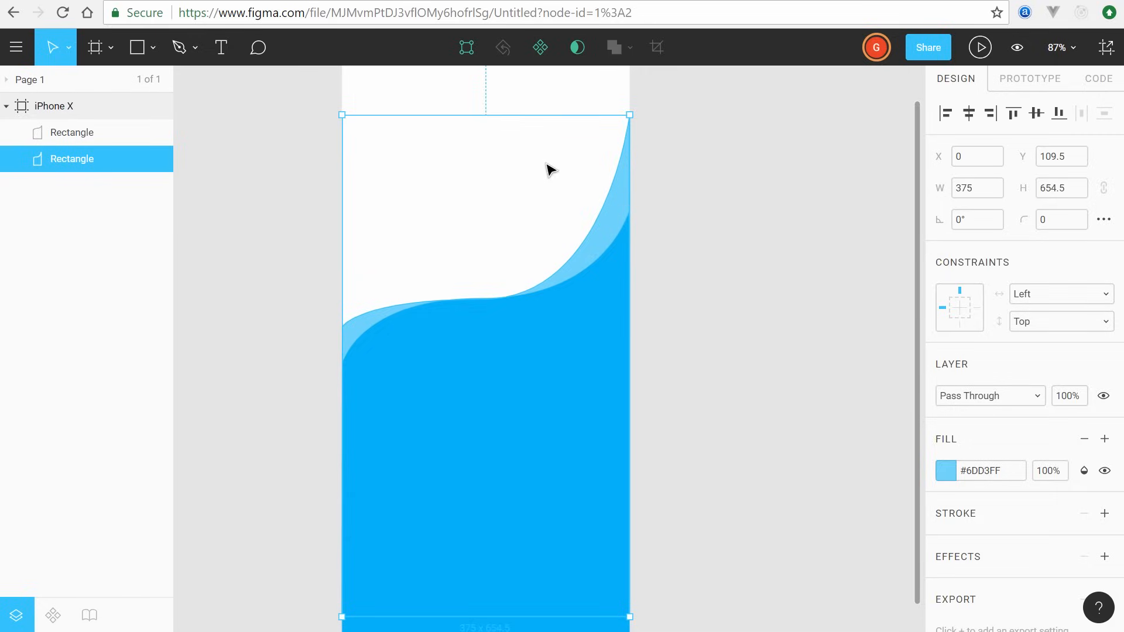
left_click(693, 205)
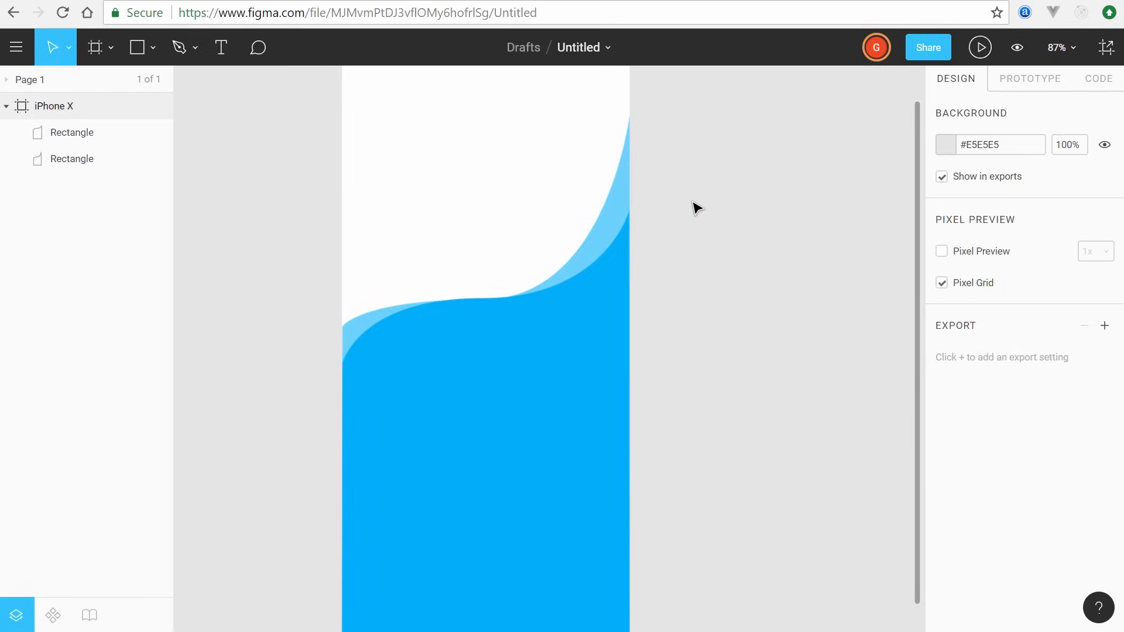
Step: Lower the rear wave's left corner point behind the dark blue front wave, and exit vector editing
left_click(369, 314)
double_click(346, 321)
left_click(344, 316)
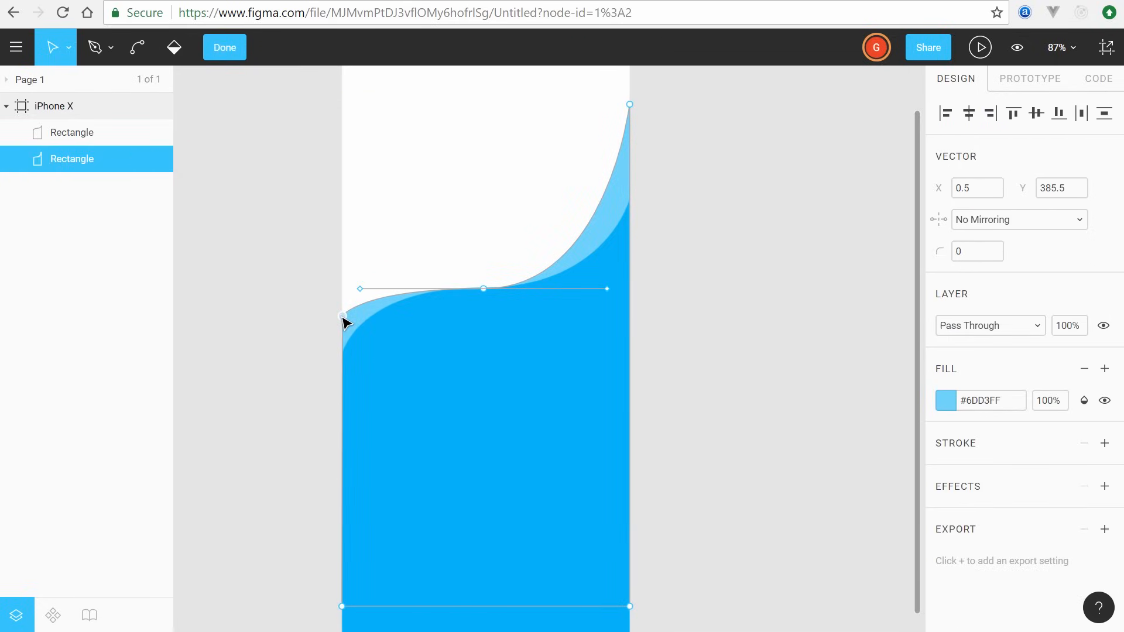
left_click_drag(343, 316, 347, 394)
left_click(319, 299)
left_click(775, 220)
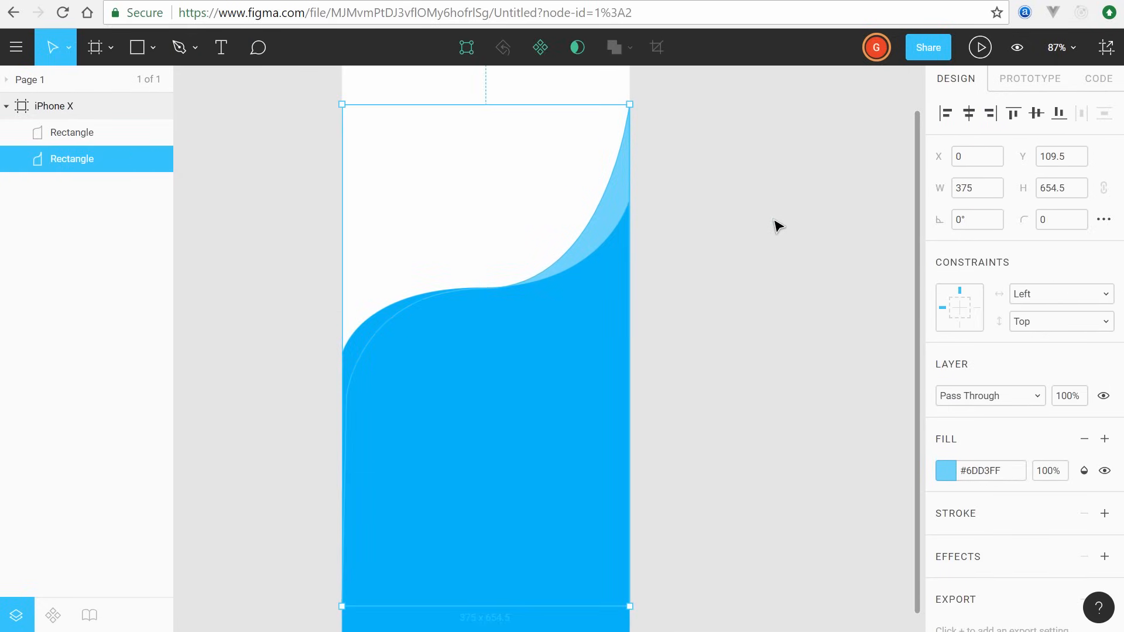
left_click(751, 180)
Step: Duplicate the light blue rear wave and rotate the copy by 180°
scroll(715, 172, "down", 2)
scroll(716, 172, "up", 3)
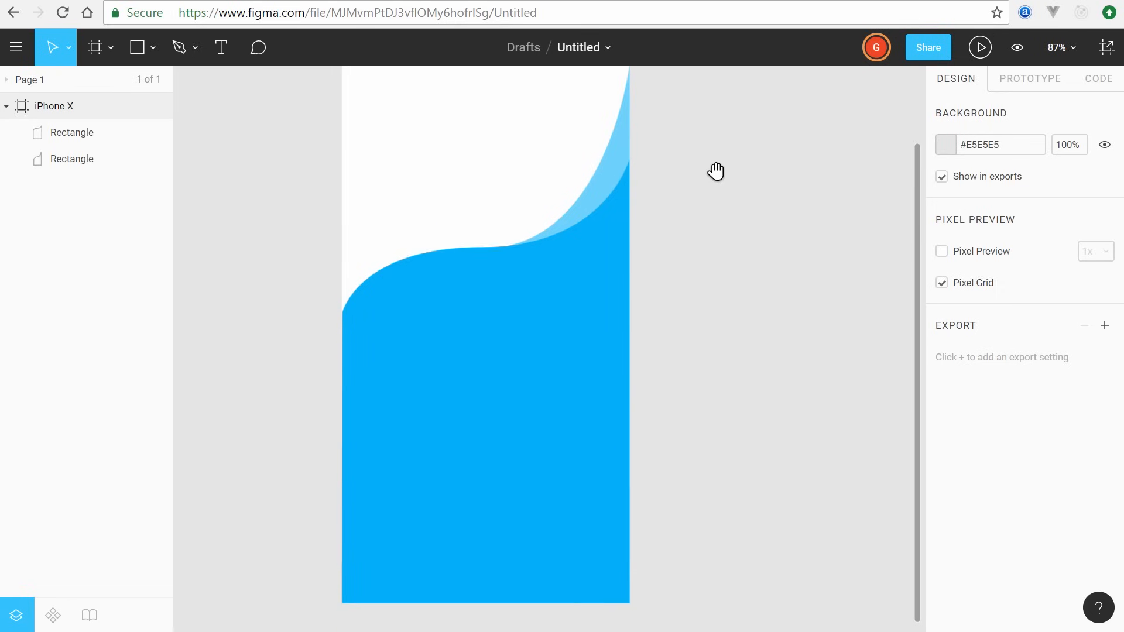
scroll(716, 171, "up", 2)
left_click(609, 302)
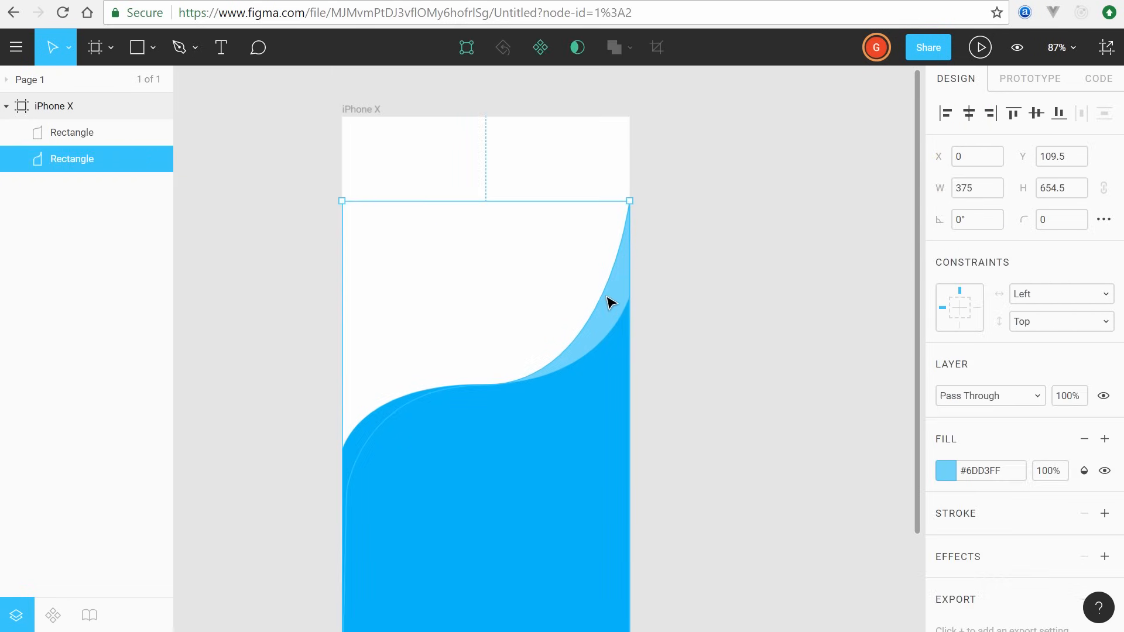
key("ctrl+d")
scroll(609, 304, "down", 2)
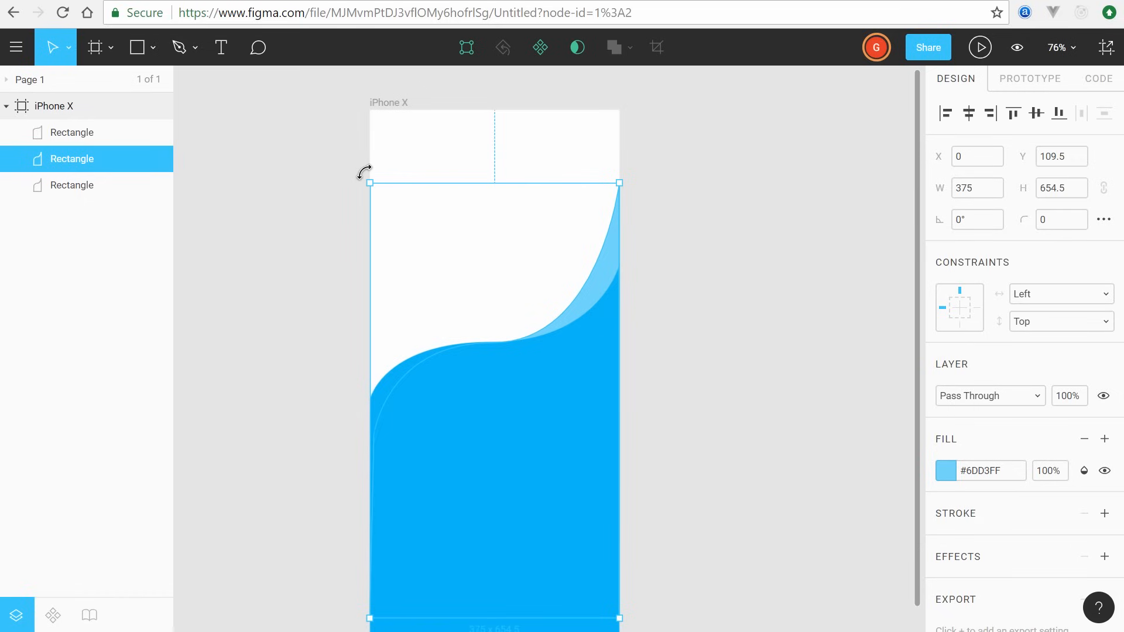
left_click_drag(361, 175, 611, 624)
Step: Move the rotated wave copy up to Y -167.5, so the middle of its curve meets the iPhone X frame's top edge
left_click_drag(471, 261, 457, 86)
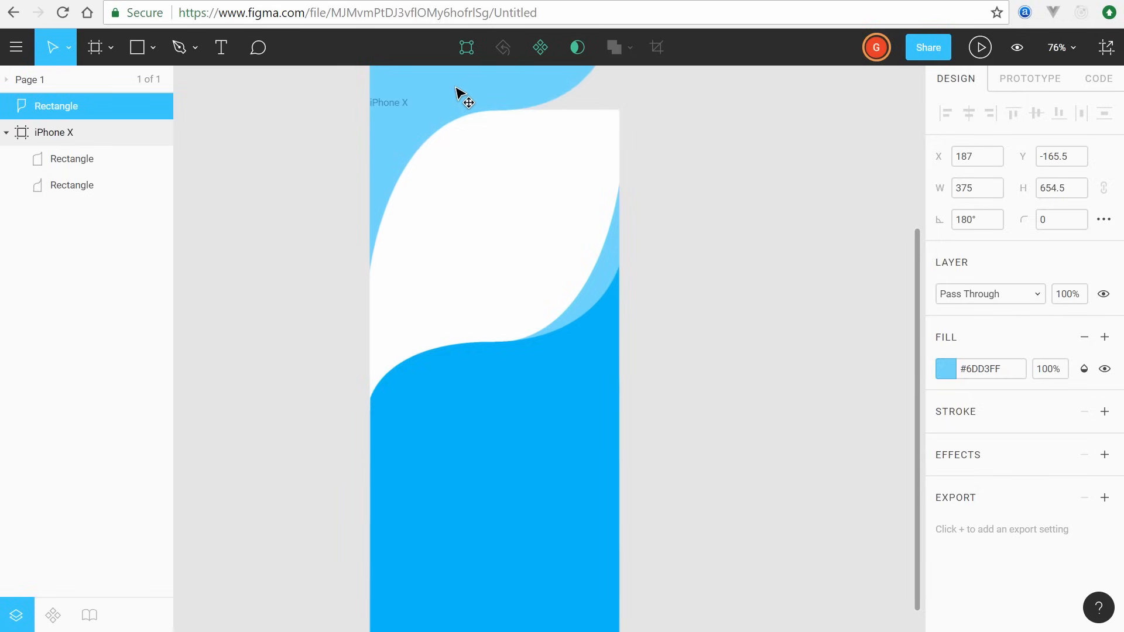
left_click(499, 188)
scroll(499, 189, "up", 10)
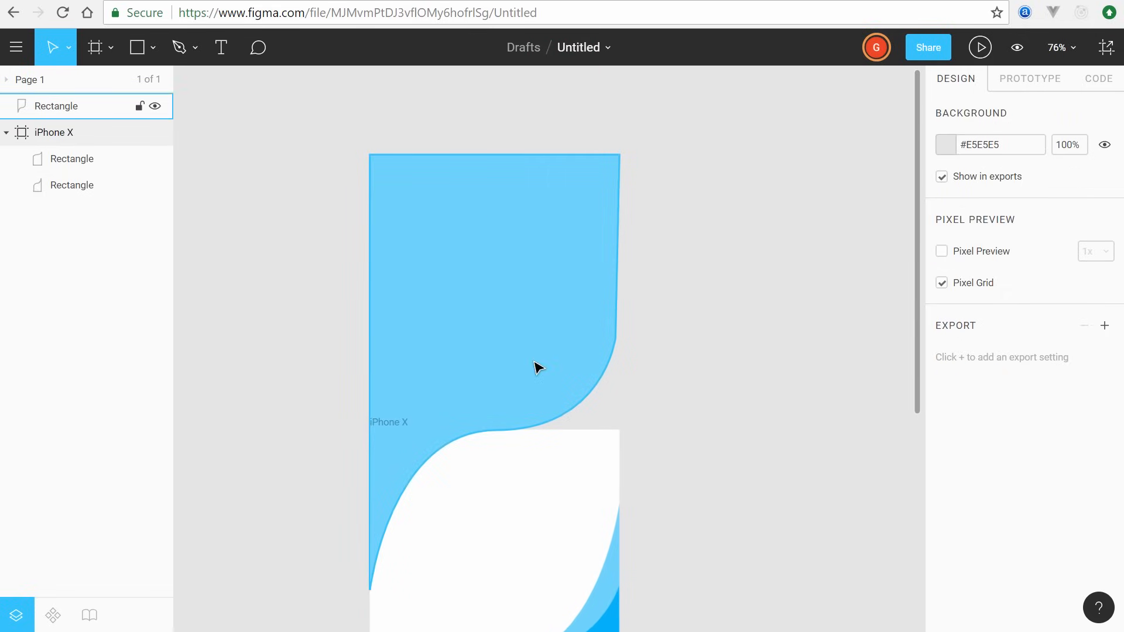
left_click(492, 363)
left_click_drag(475, 319, 475, 339)
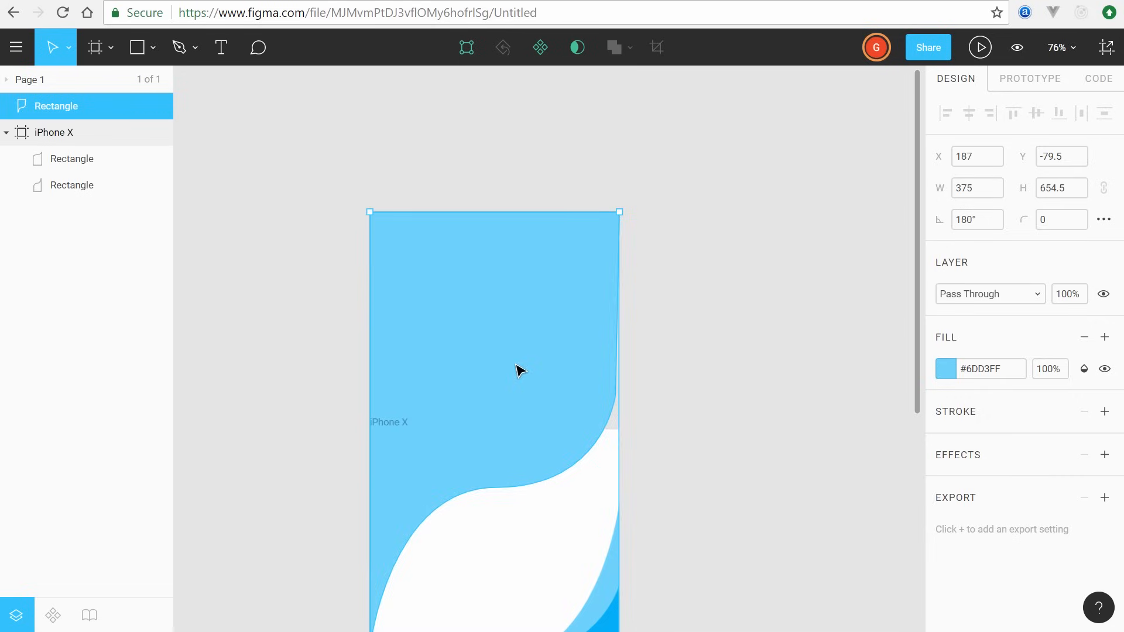
left_click_drag(520, 369, 524, 515)
key("ctrl+z")
left_click_drag(703, 408, 724, 266)
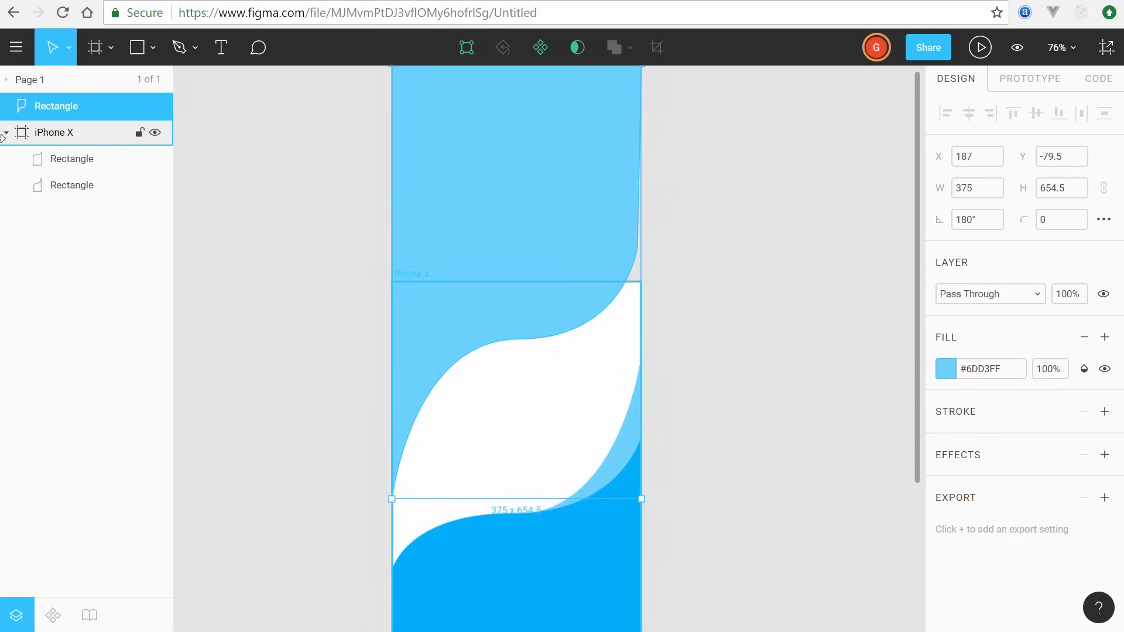
left_click_drag(491, 258, 492, 201)
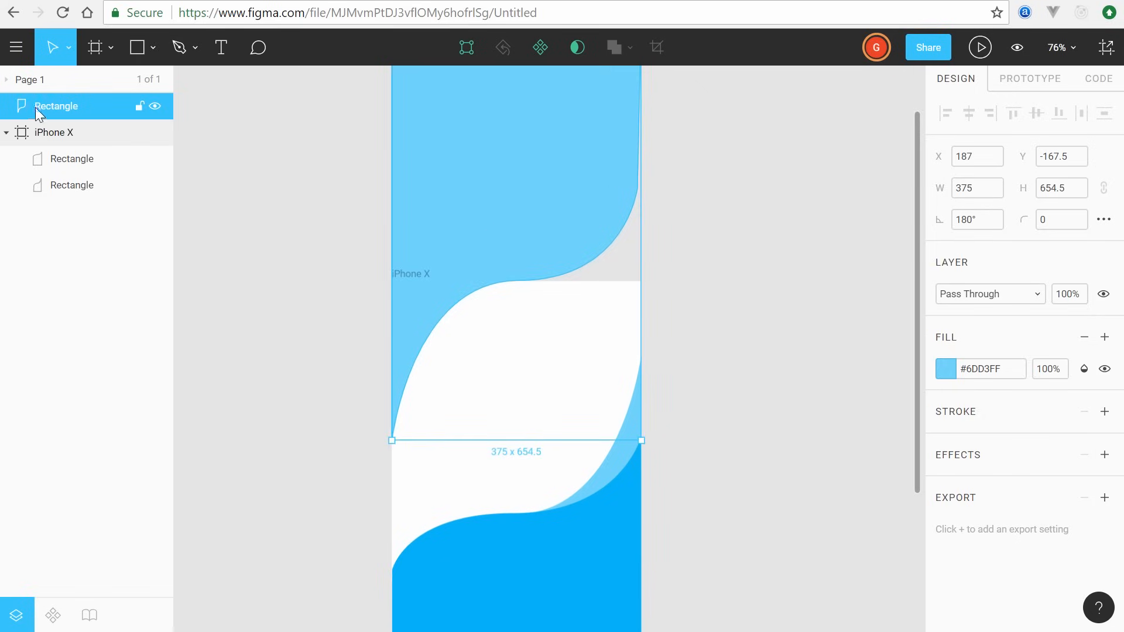
Step: Try placing the rotated wave copy below the iPhone X frame in the layer order, and undo the reordering
left_click_drag(35, 107, 59, 189)
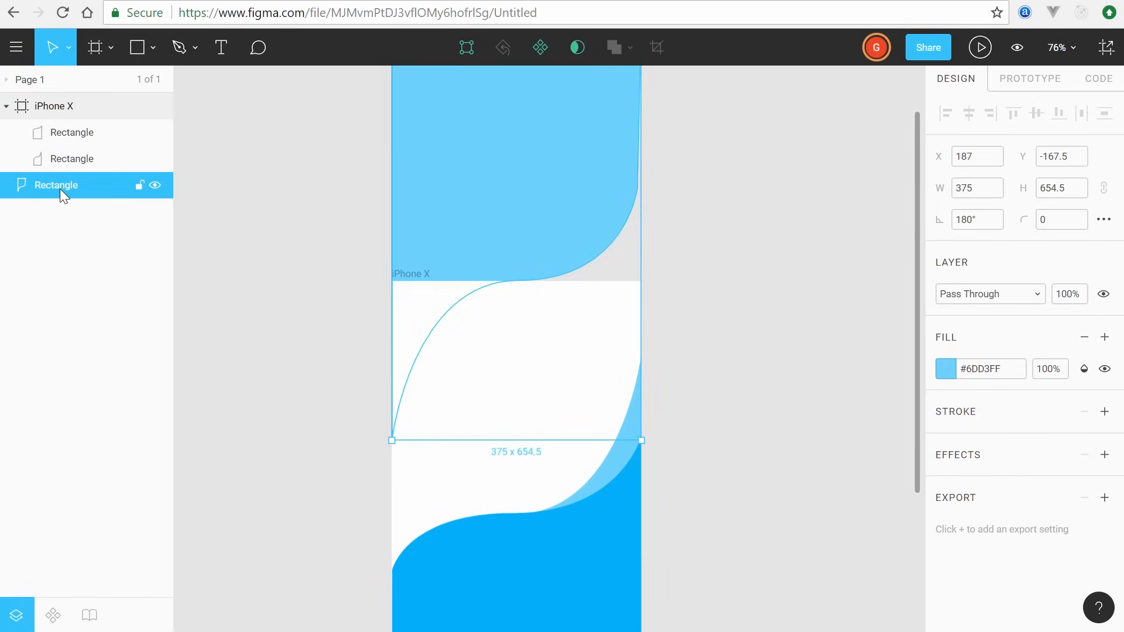
left_click(453, 332)
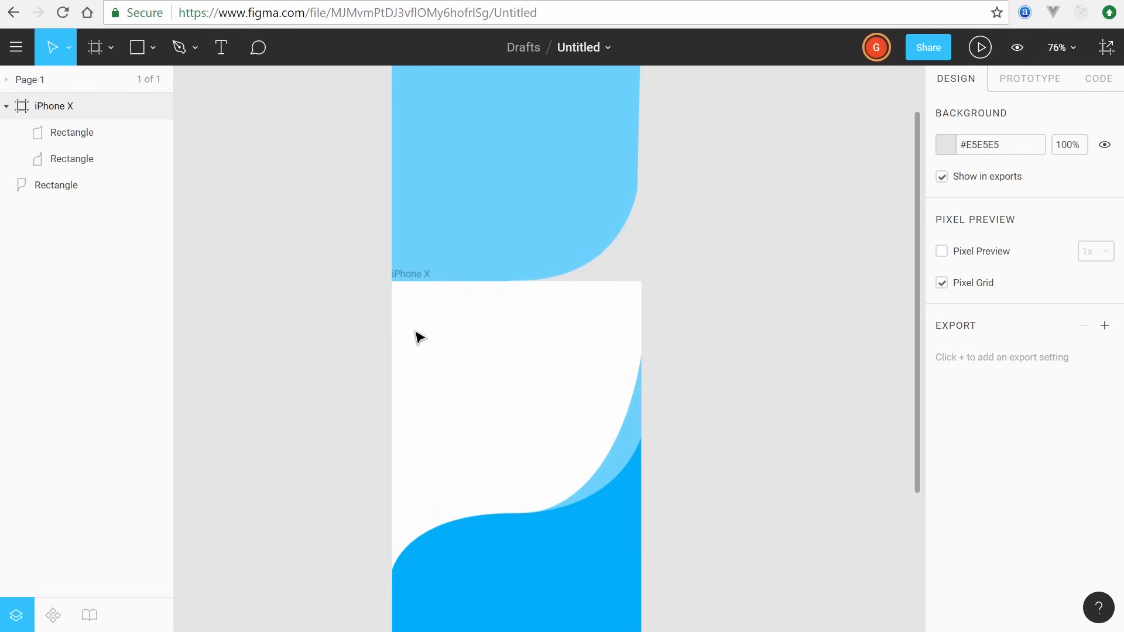
key("ctrl+z")
key("ctrl+z")
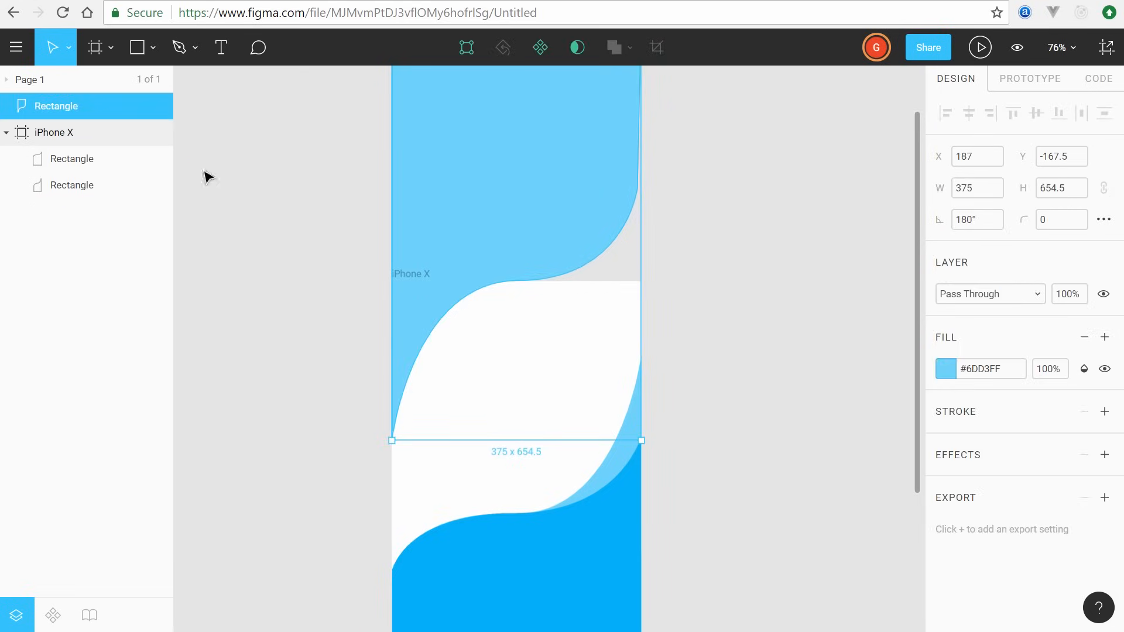
Step: Draw a rectangle about 516 × 482 covering the part of the rotated wave that sticks out above the iPhone X frame
left_click(303, 203)
scroll(329, 215, "up", 3)
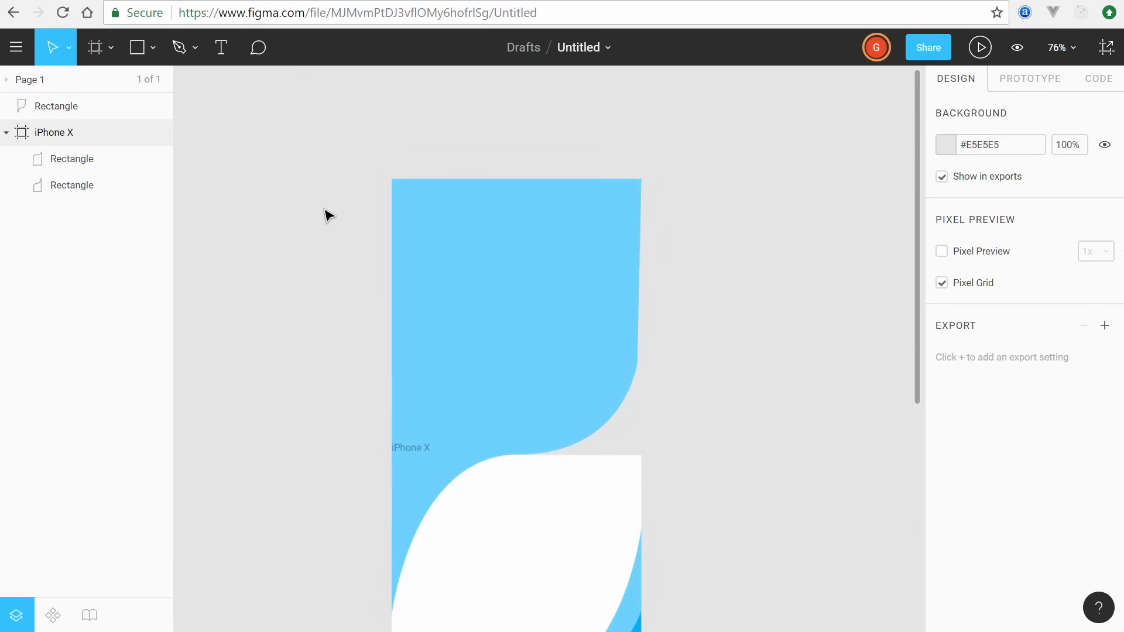
left_click(136, 48)
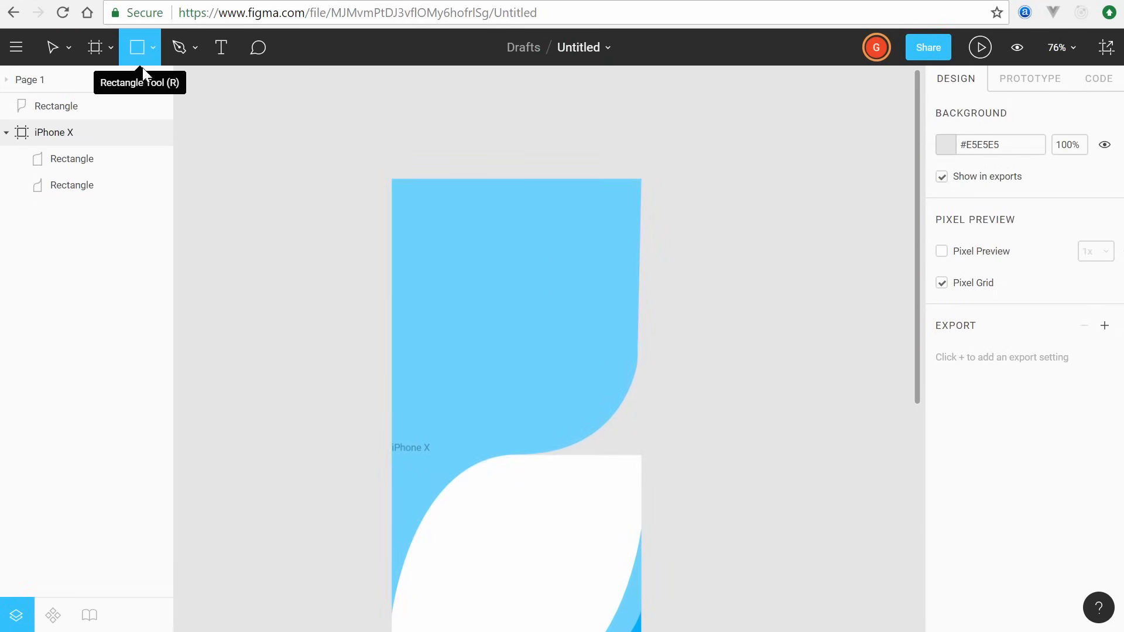
left_click_drag(343, 134, 687, 455)
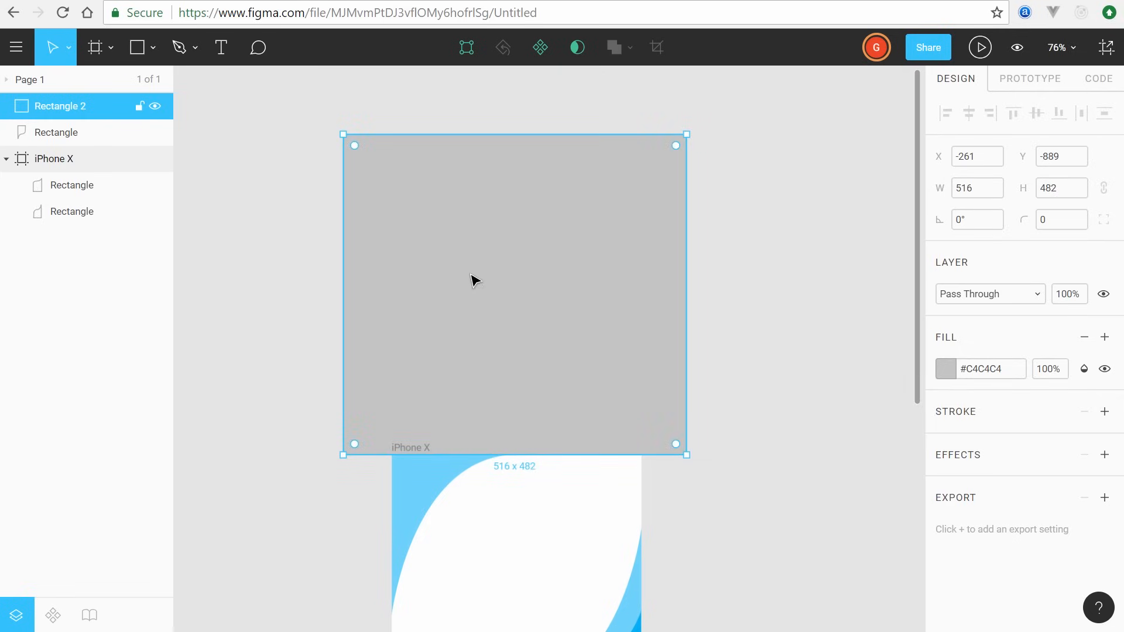
Step: Subtract the grey rectangle from the rotated light blue wave, keeping only the part inside the iPhone X frame
left_click(436, 459, "shift")
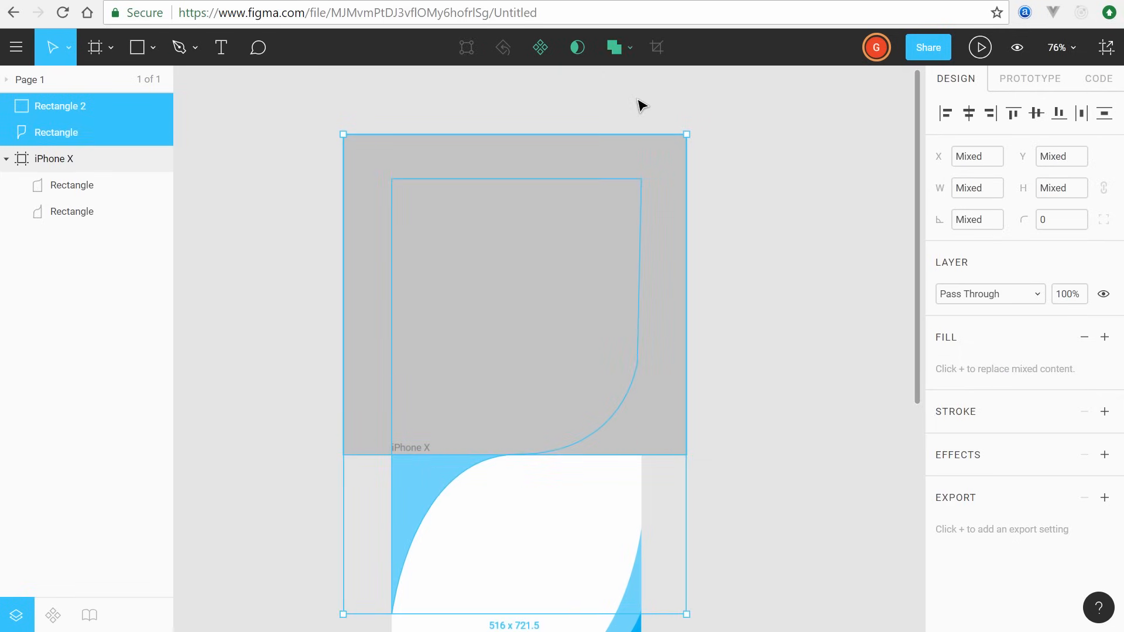
left_click(632, 50)
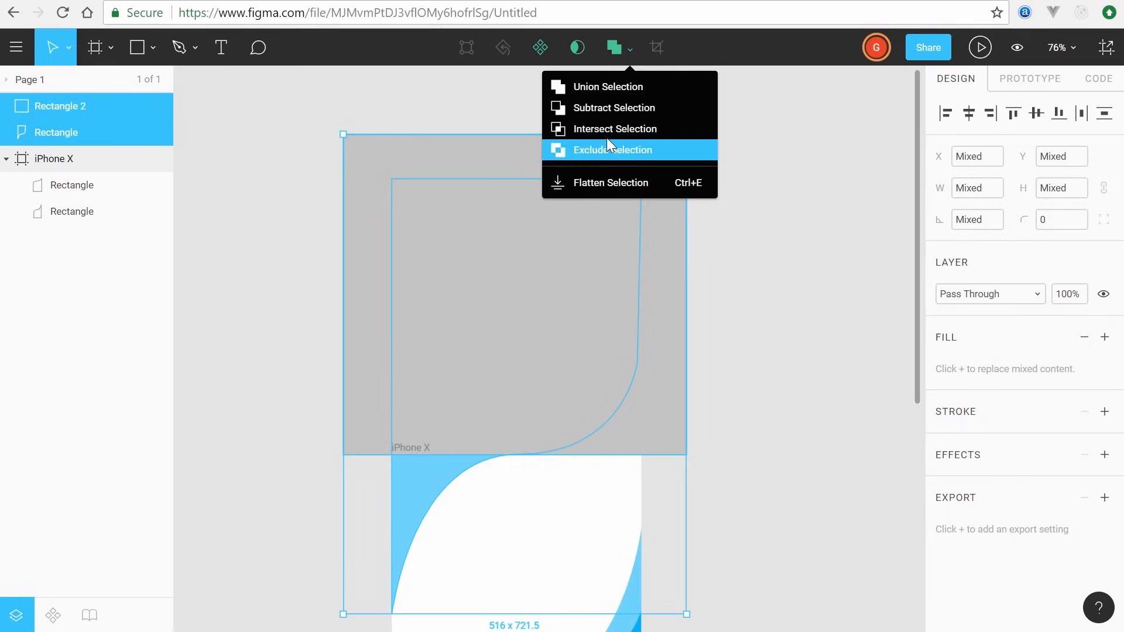
left_click(613, 110)
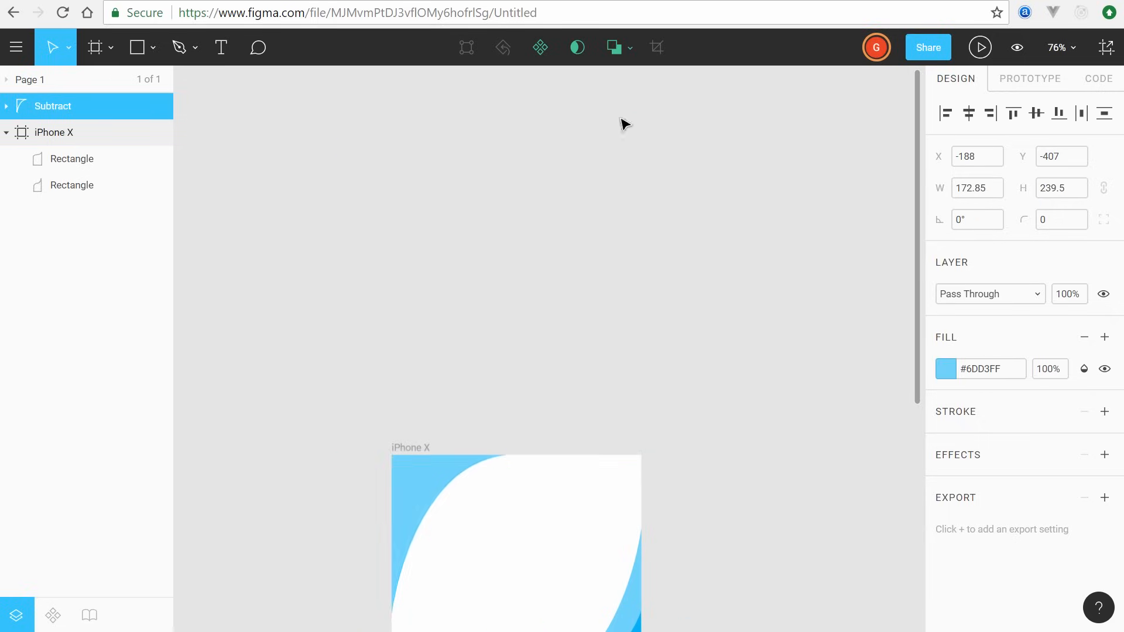
left_click(642, 378)
scroll(686, 347, "down", 1)
scroll(686, 348, "down", 5)
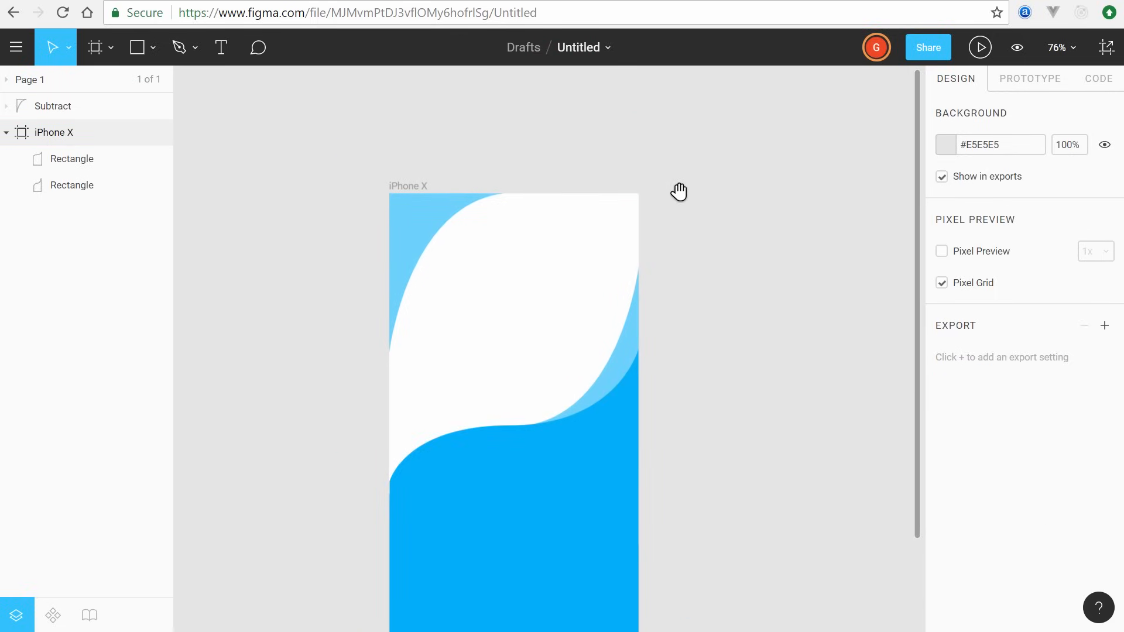
Step: Set the fill opacity of the subtracted light blue corner shape to 97%
left_click(433, 319)
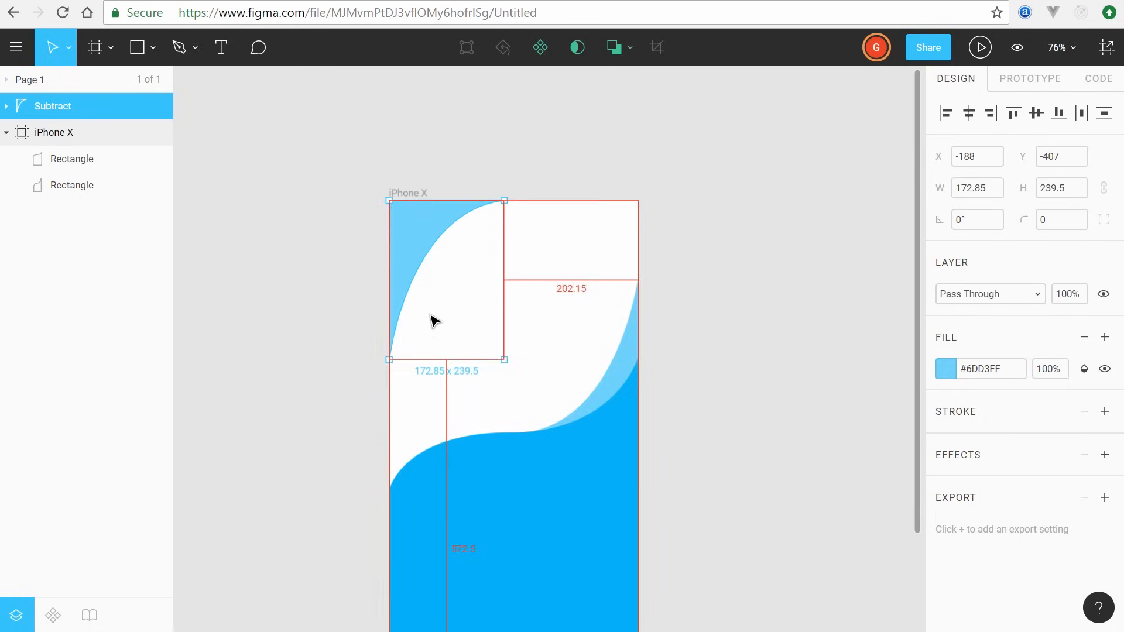
scroll(433, 319, "up", 3)
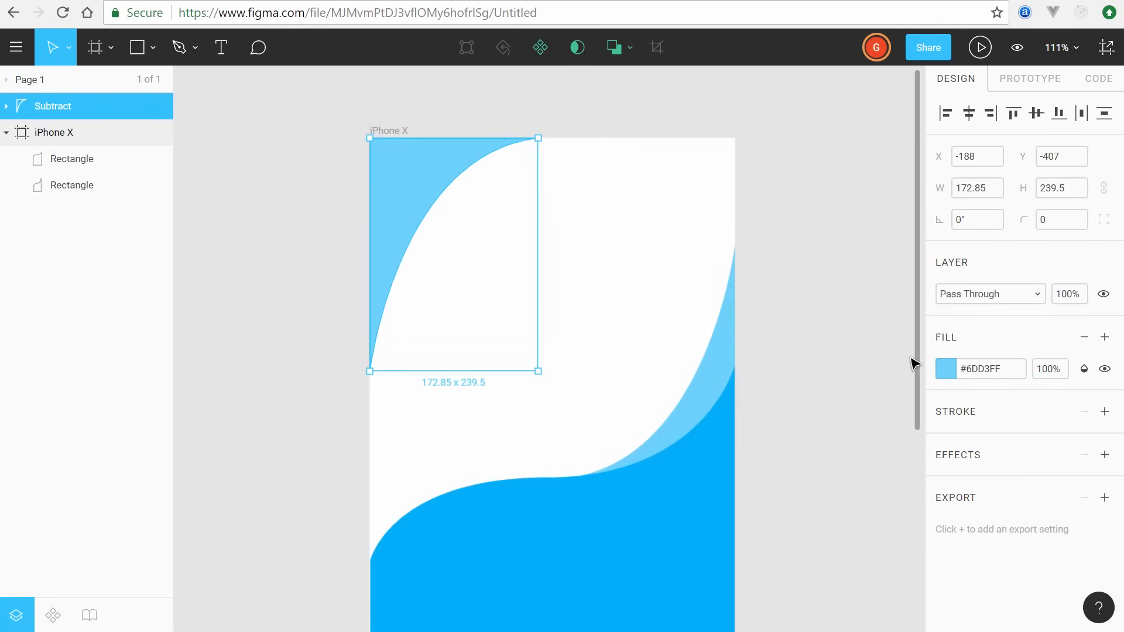
left_click(1056, 369)
left_click(1054, 370)
key("Down")
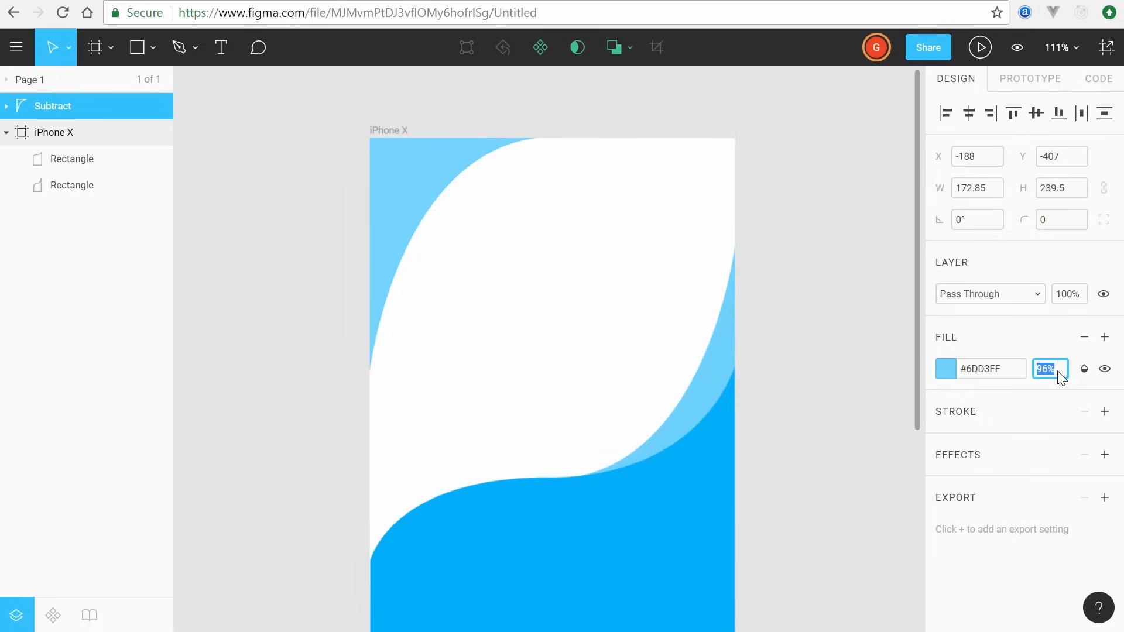
key("Up")
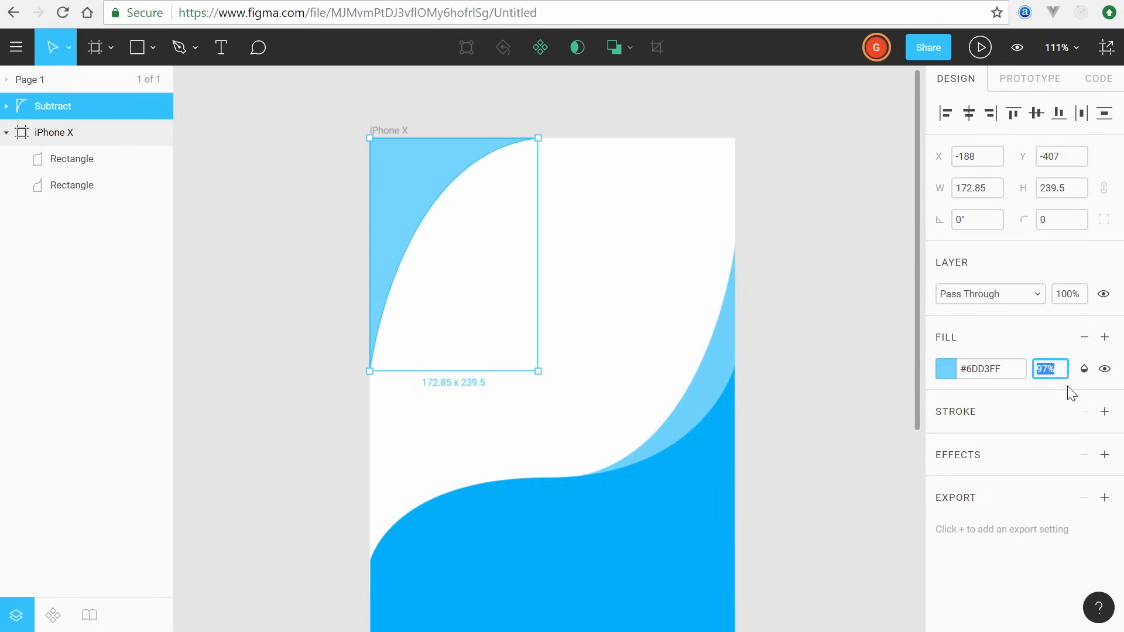
Step: Reduce the fill opacity of the subtracted light blue corner shape to 26%
key("Down")
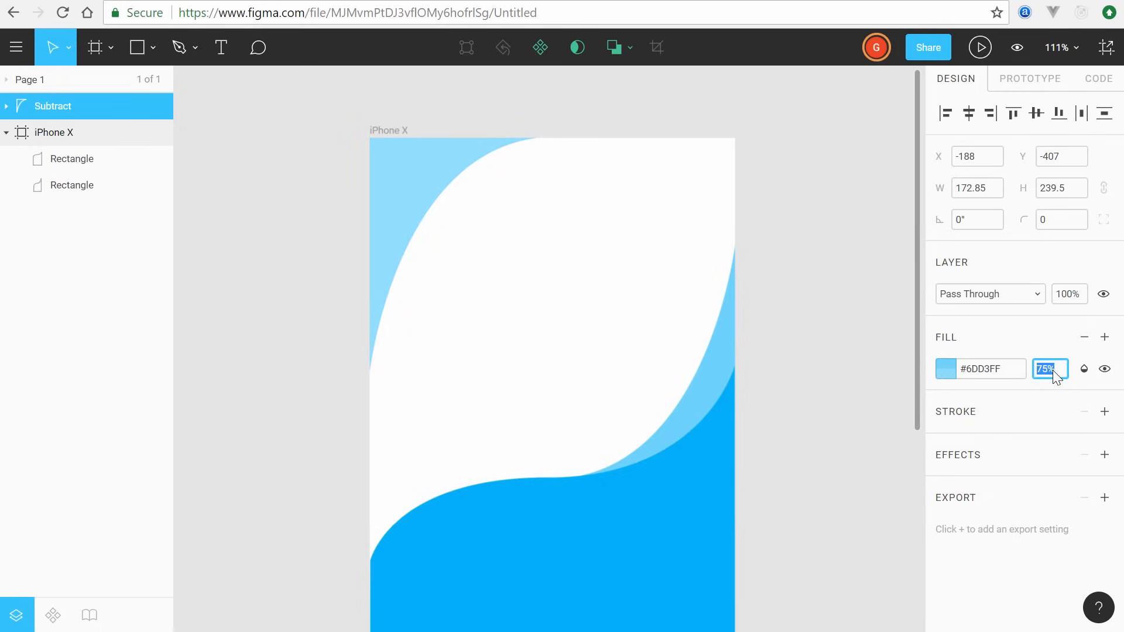
key("shift+Down")
key("shift+Down")
key("Down")
key("Down")
key("Down")
key("Down")
left_click(562, 377)
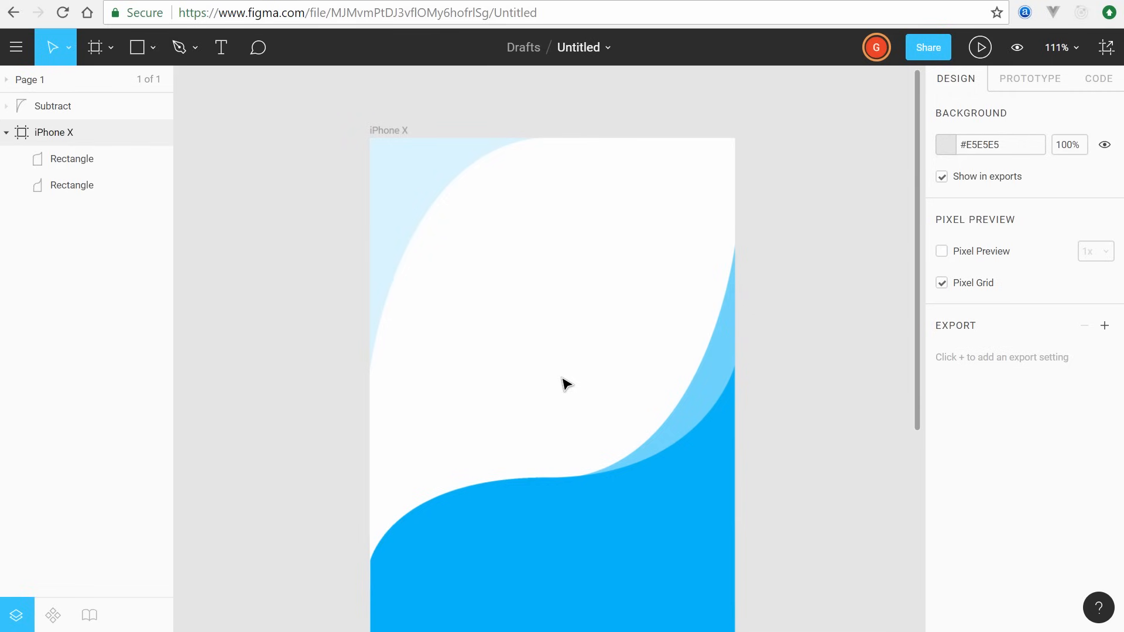
Step: Delete the subtracted light blue corner shape from the top of the iPhone X design
left_click(404, 188)
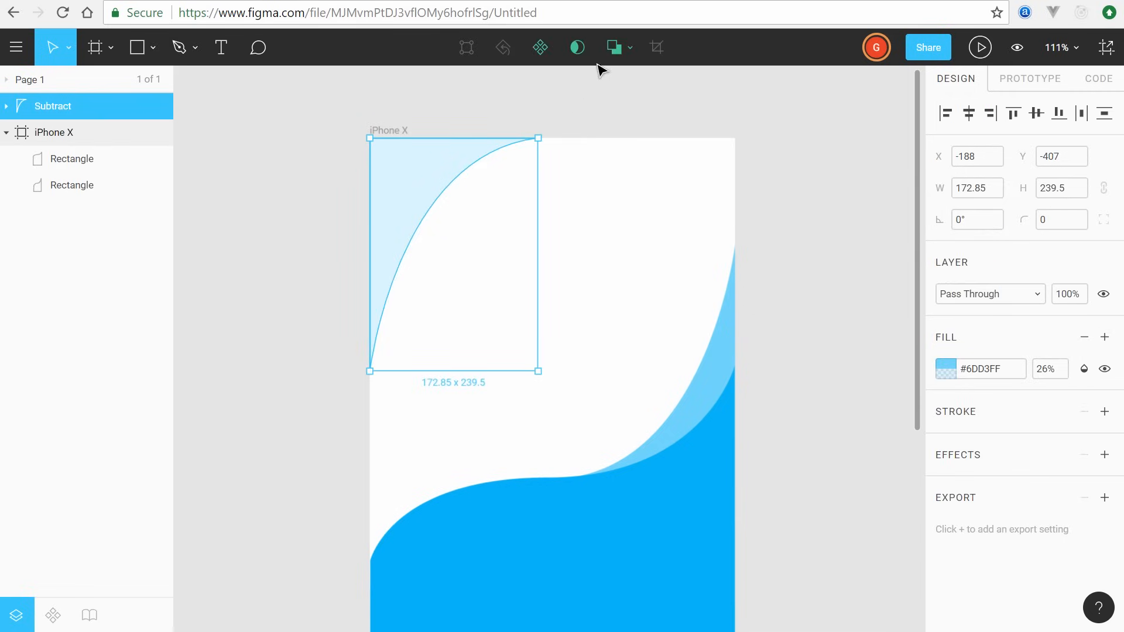
left_click(628, 50)
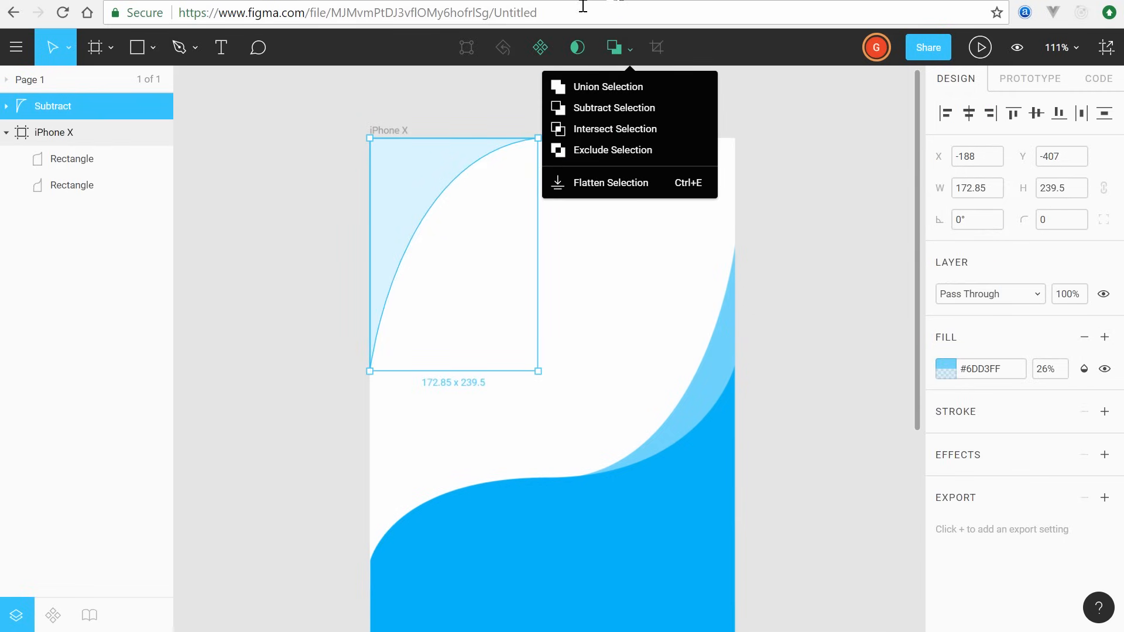
left_click(262, 234)
left_click(389, 188)
key("Delete")
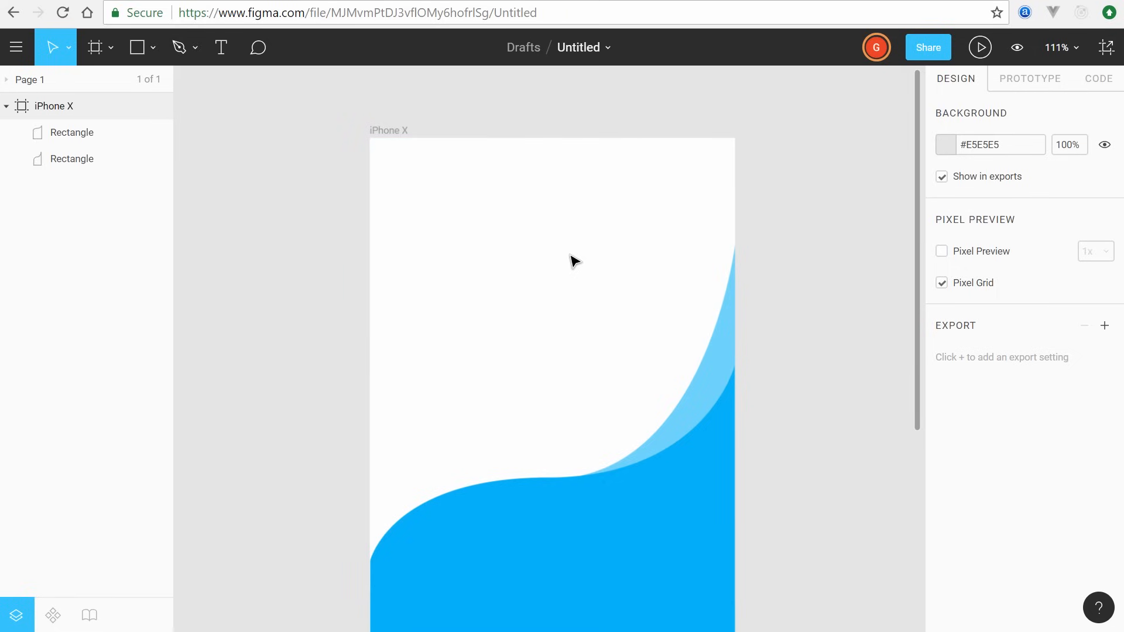
Step: Open the Material Design icons page, material.io/icons, in a new browser tab
left_click_drag(525, 258, 576, 285)
left_click(584, 205)
key("ctrl+t")
type("mater")
key("Return")
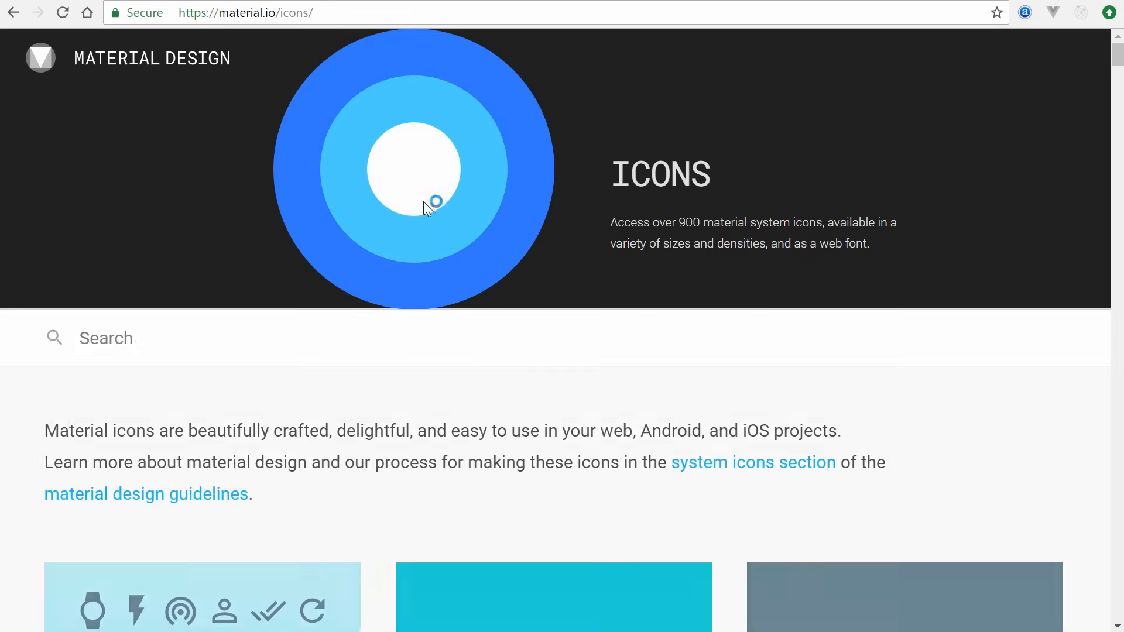
Step: Search the icon library for "traffic" and download the traffic icon as a black 24dp SVG
left_click(236, 333)
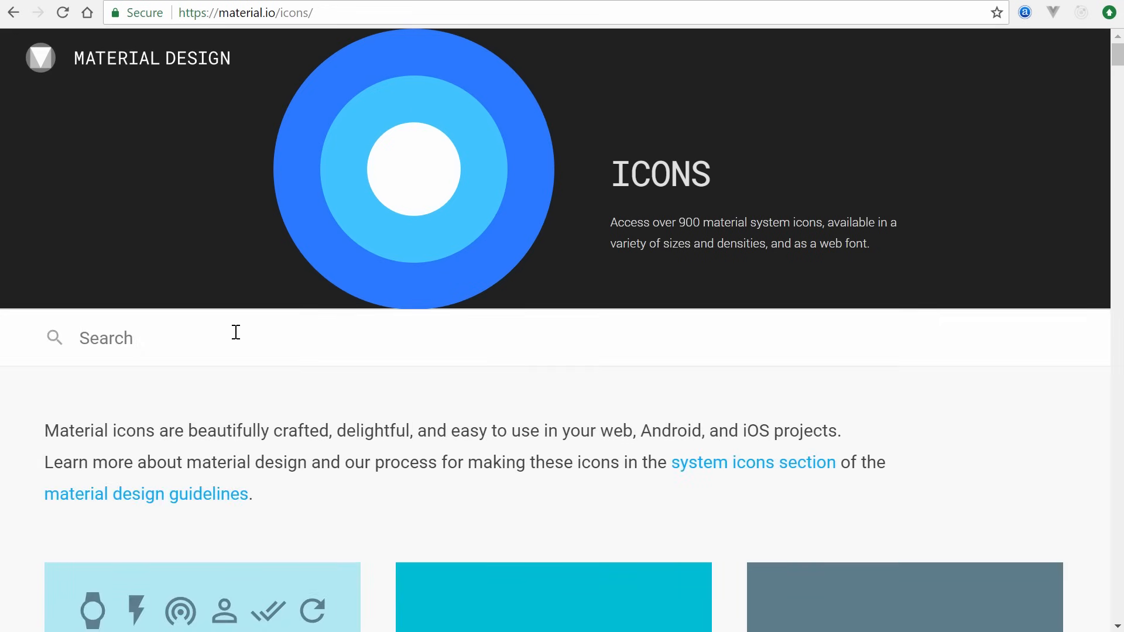
type("traffic")
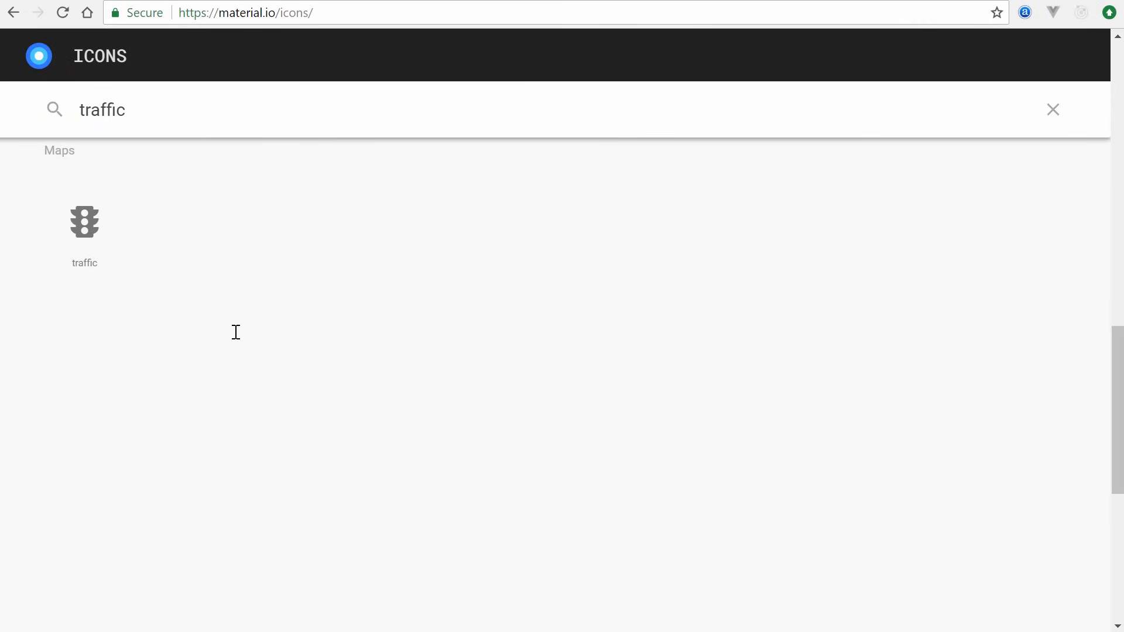
left_click(83, 223)
left_click(312, 607)
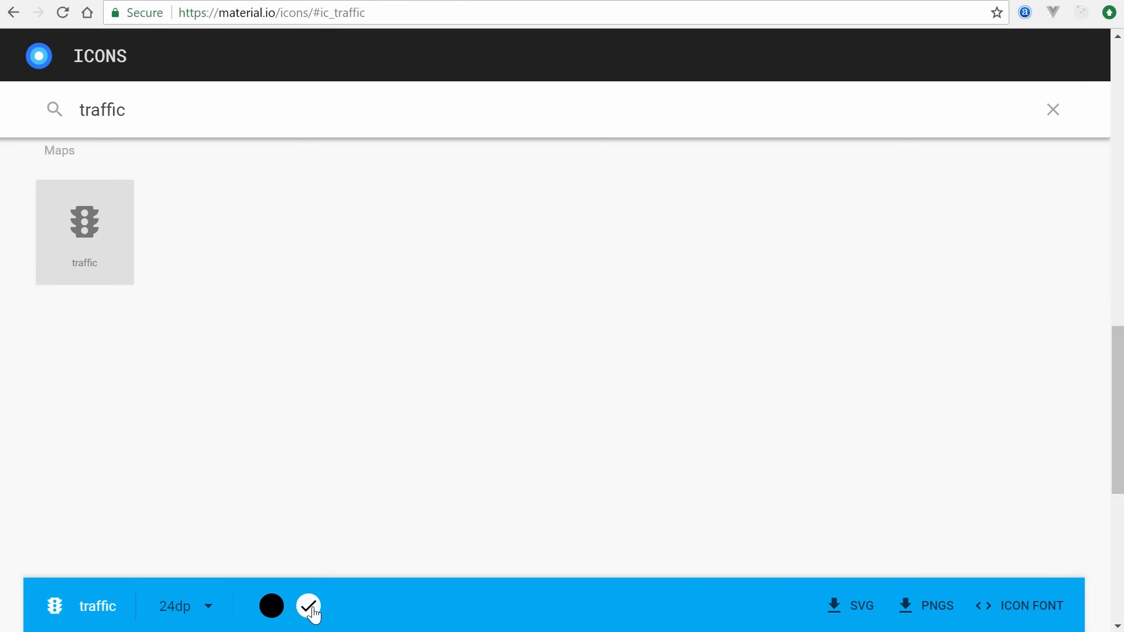
left_click(271, 606)
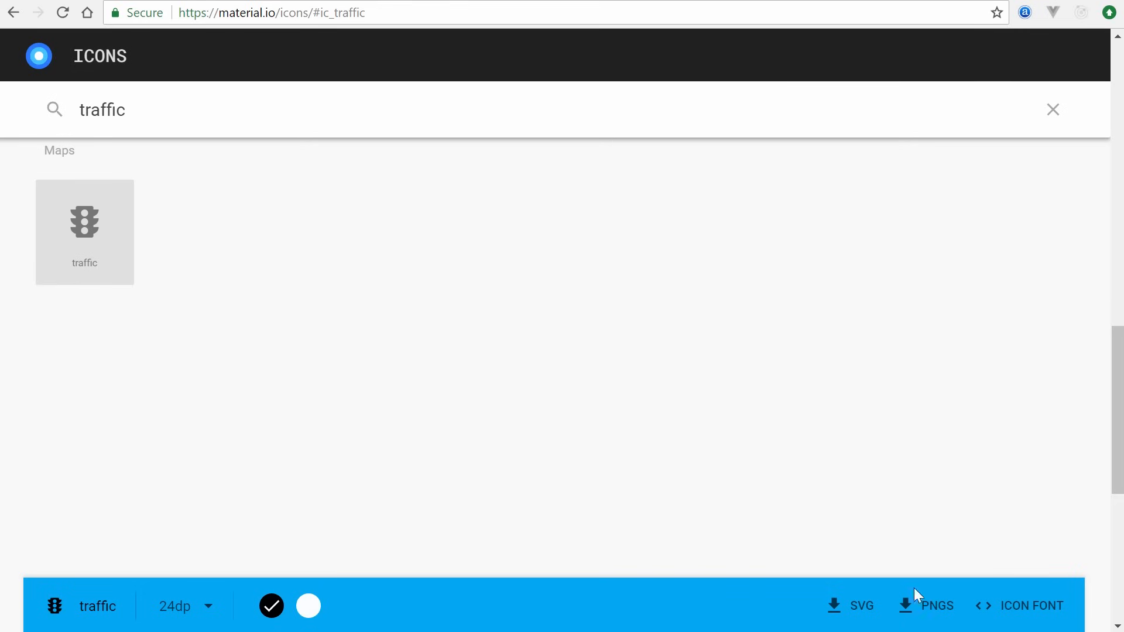
left_click(850, 612)
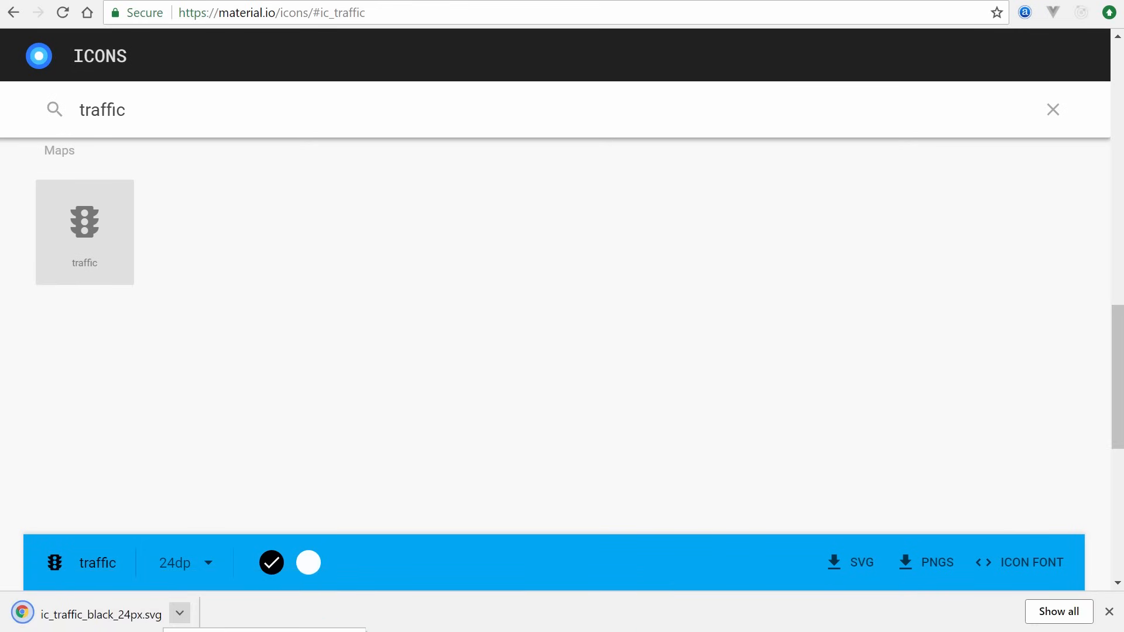
left_click(180, 613)
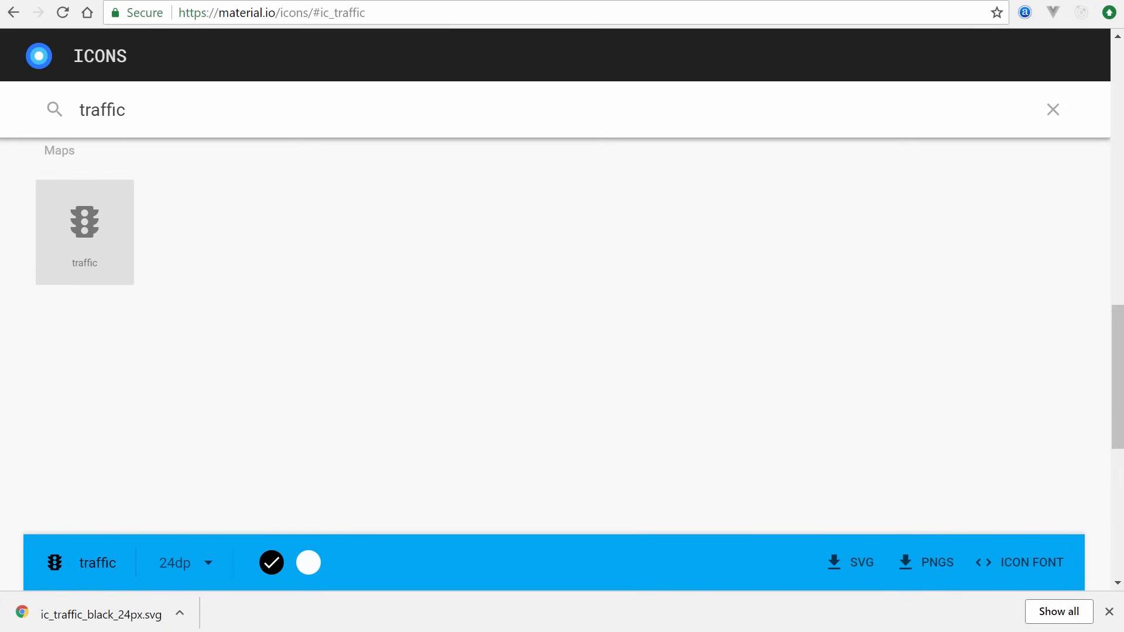
left_click_drag(1118, 138, 888, 141)
left_click_drag(1123, 175, 1039, 176)
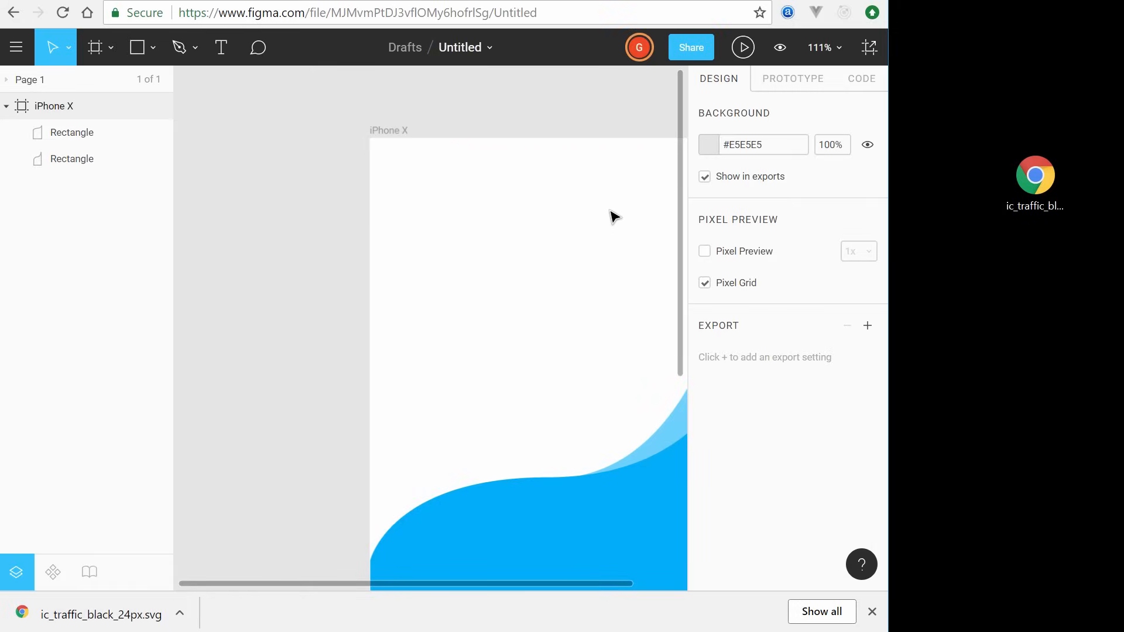
left_click_drag(565, 289, 407, 224)
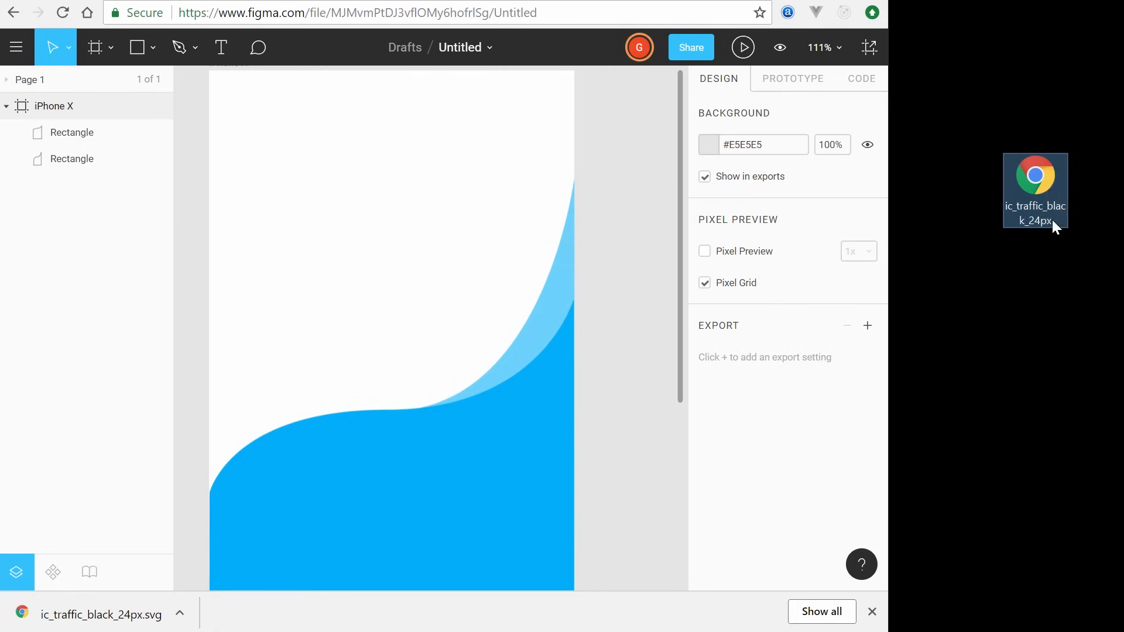
left_click_drag(1052, 220, 457, 259)
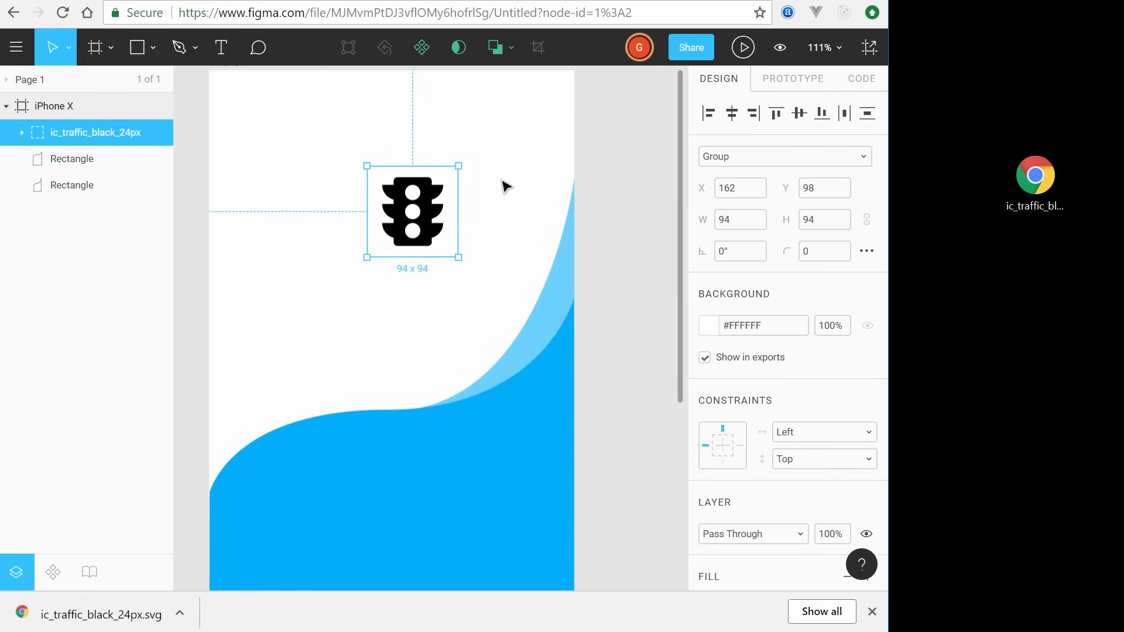
key("space")
left_click_drag(504, 195, 457, 233)
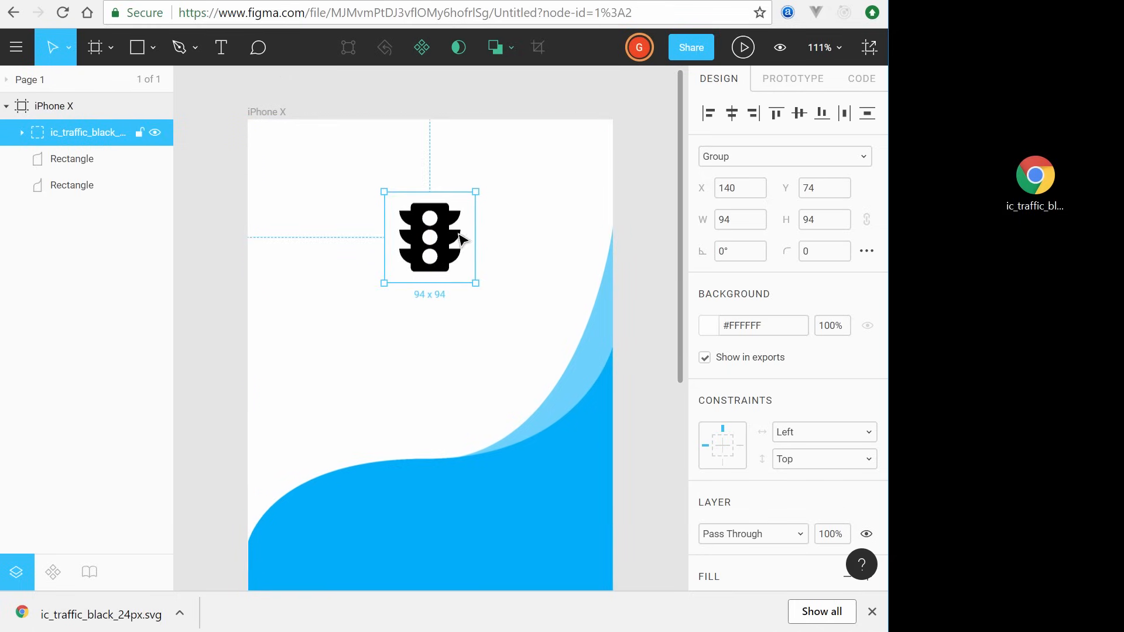
Step: Expand the imported ic_traffic_black_24px group and examine the vector layers it contains
key("Escape")
left_click(450, 238)
left_click(23, 132)
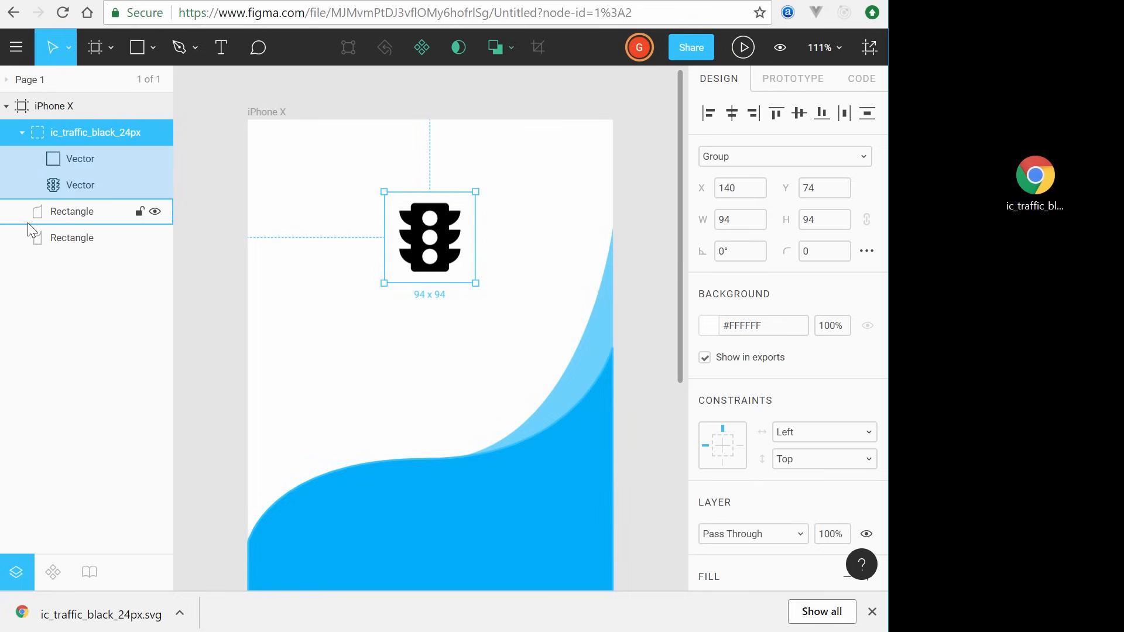
left_click(82, 159)
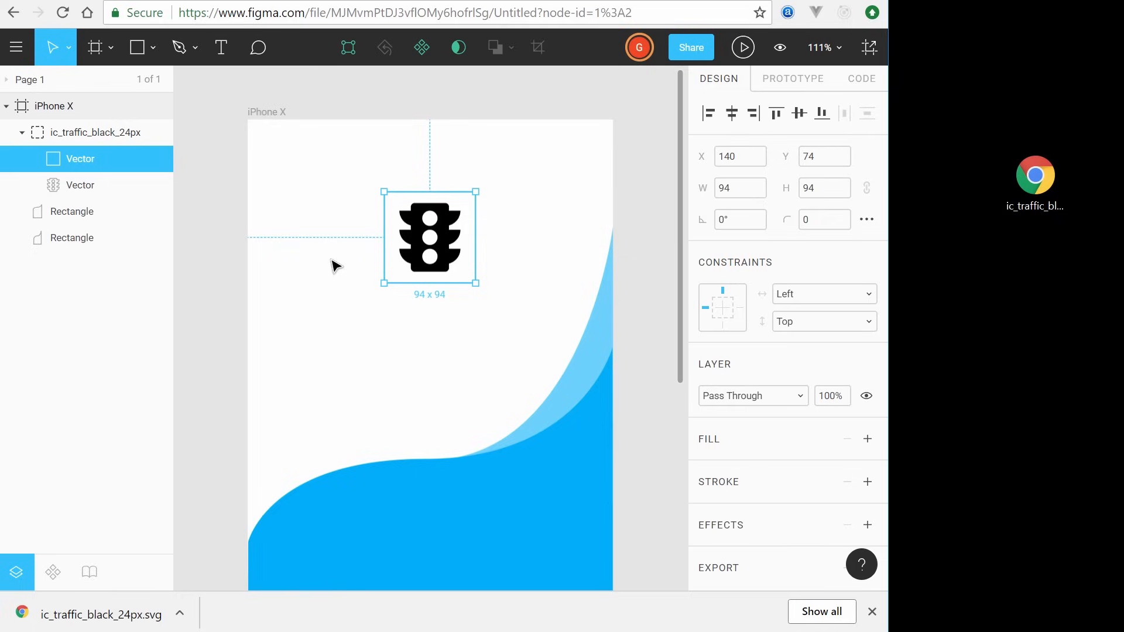
left_click(283, 157)
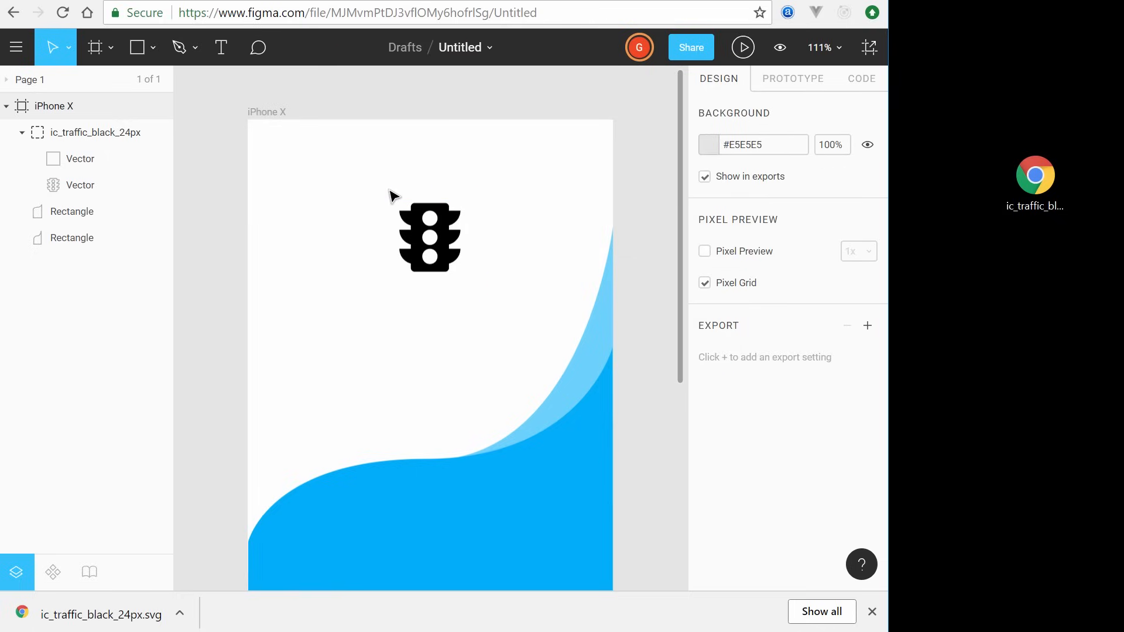
left_click(413, 240)
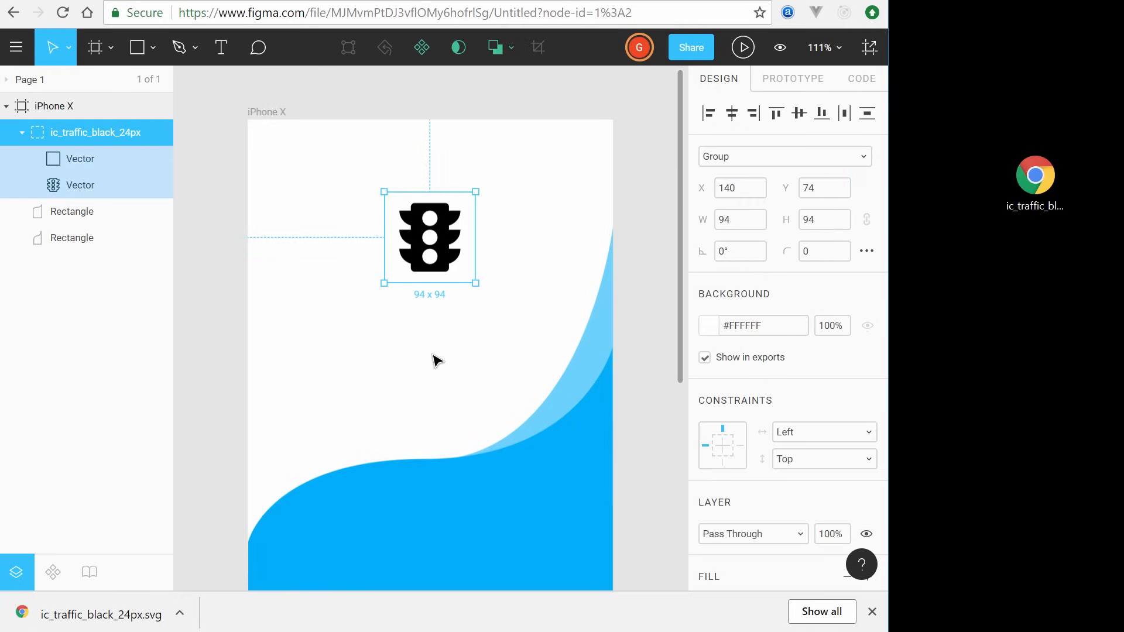
left_click(507, 169)
left_click(439, 233)
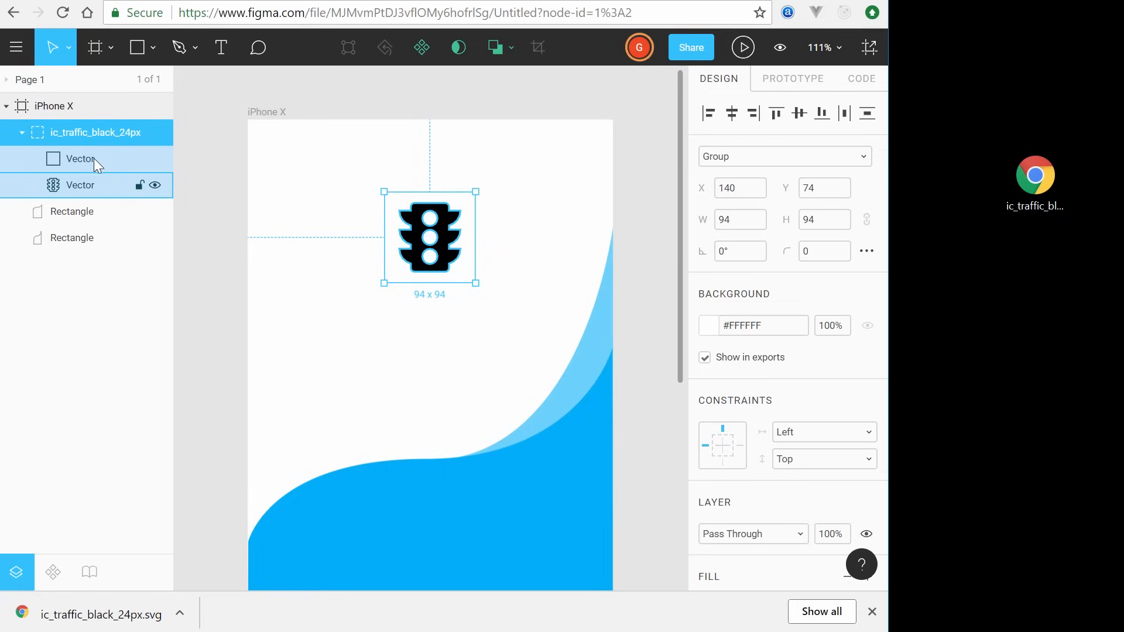
Step: Recolour the traffic light vector inside the icon group with the document blue #00AEF9
double_click(451, 243)
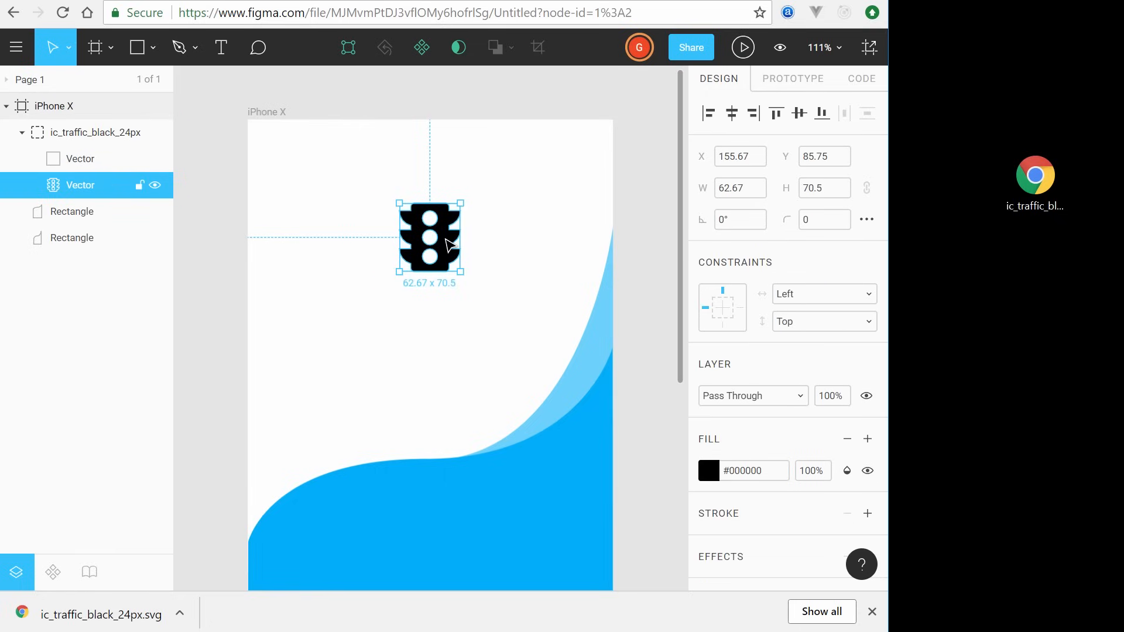
left_click(710, 471)
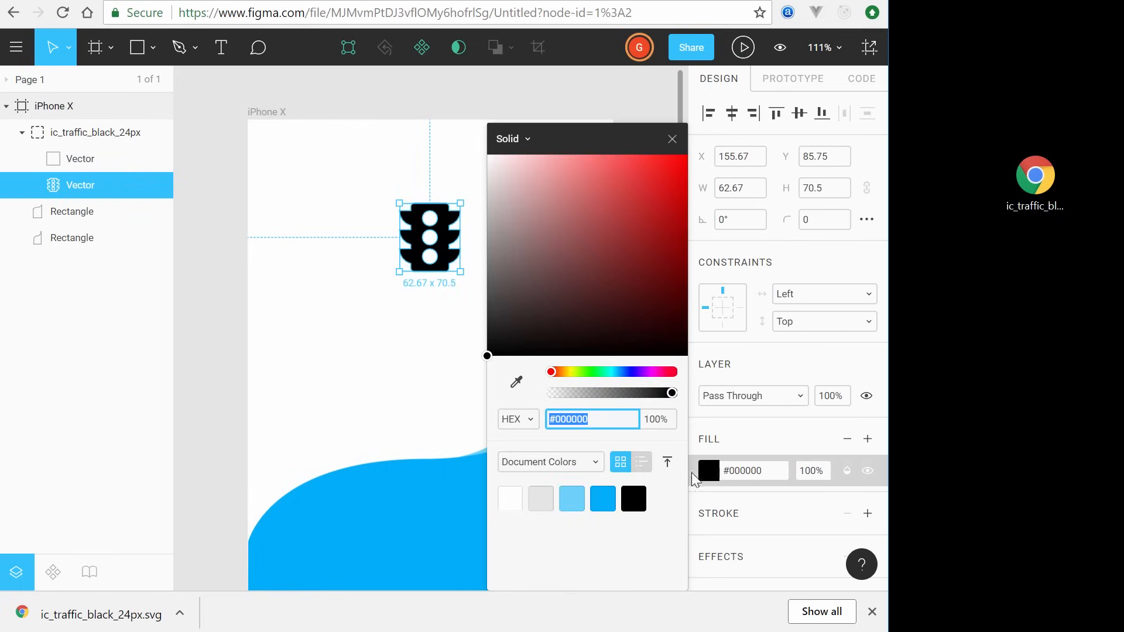
left_click(603, 499)
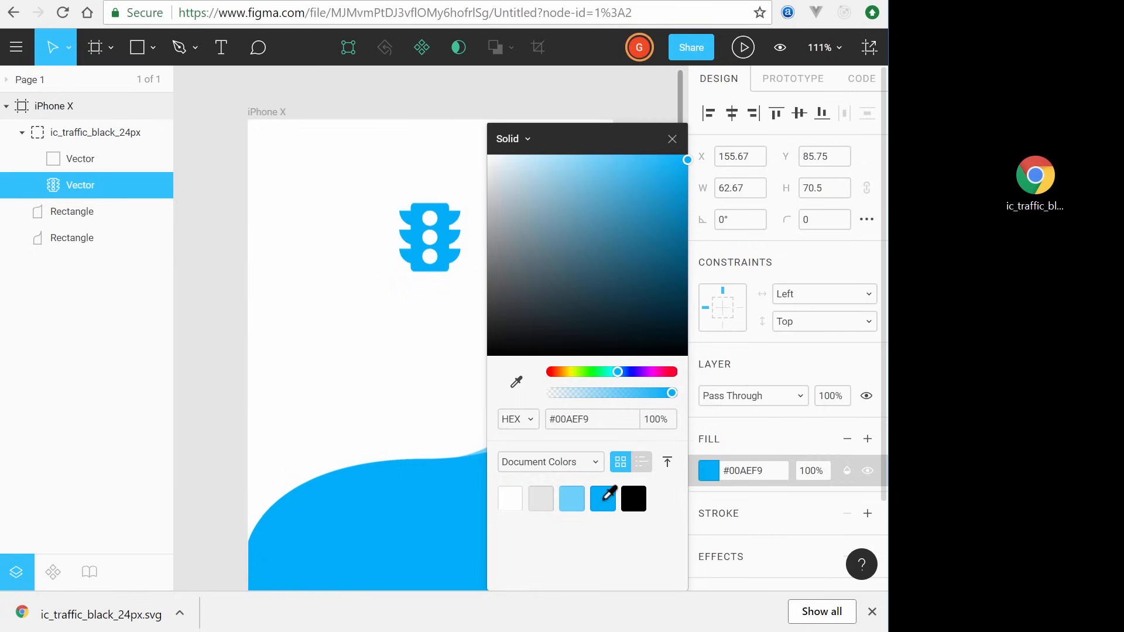
left_click(363, 359)
Step: Move the traffic light icon group down and enlarge it to 120 × 120 at X 127, Y 96
left_click_drag(452, 262, 447, 293)
left_click_drag(486, 219, 488, 213)
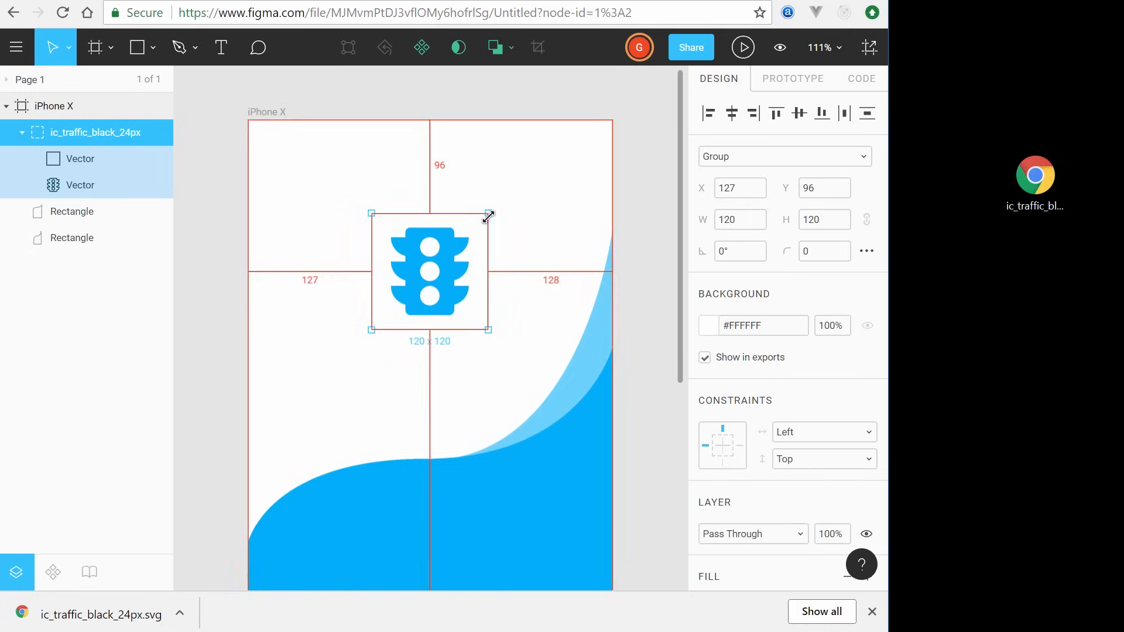
left_click(510, 195)
Step: Add a full-width text box of about 375 × 52 below the traffic light icon, containing "myapp"
left_click_drag(509, 299, 520, 241)
left_click(230, 55)
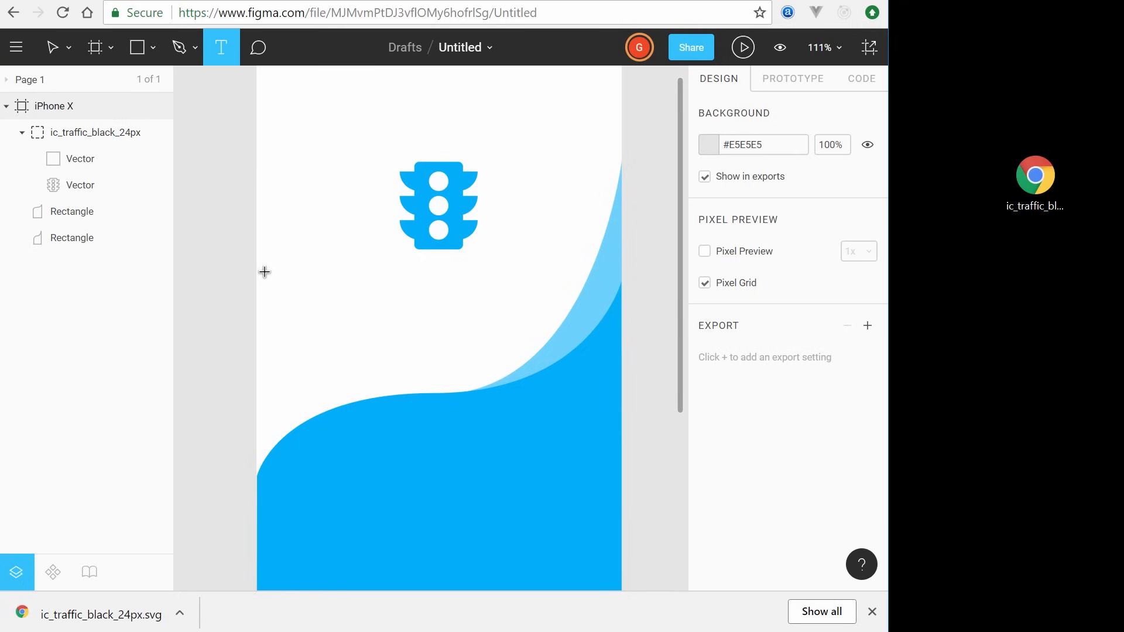
left_click_drag(257, 276, 620, 329)
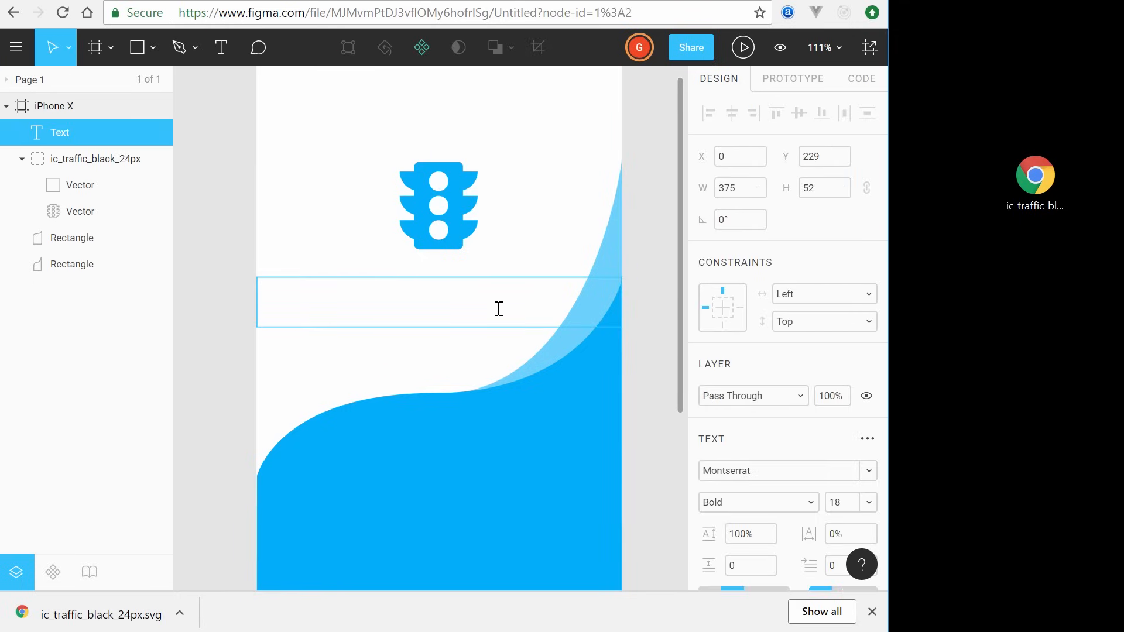
type("myapp")
key("Escape")
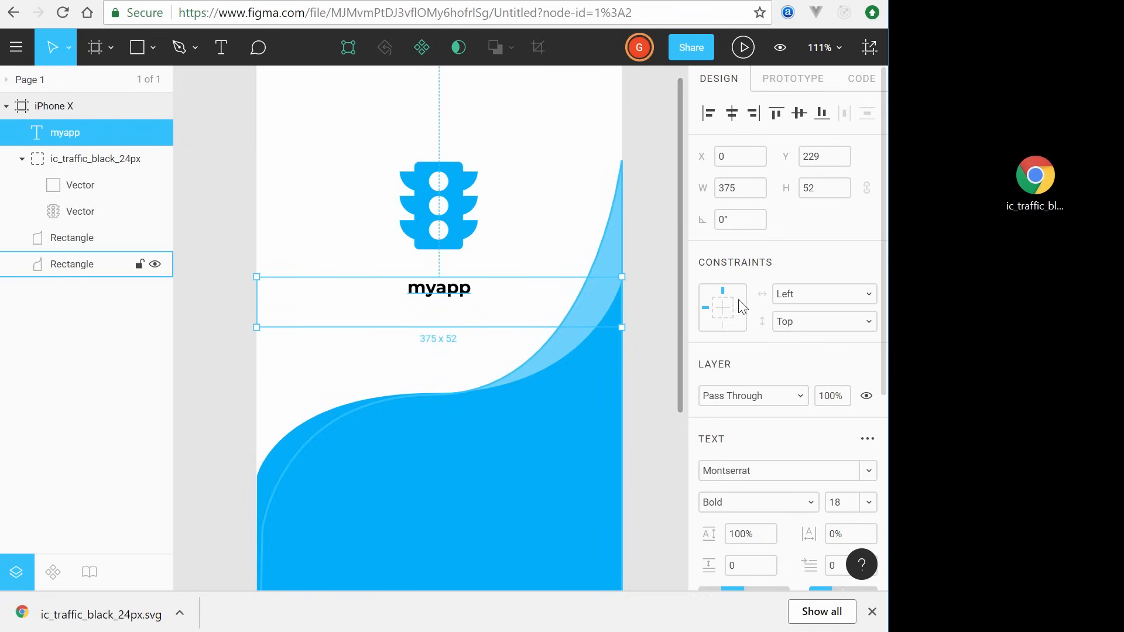
Step: Examine the available fonts and the spacing and alignment settings for the "myapp" text
left_click(767, 475)
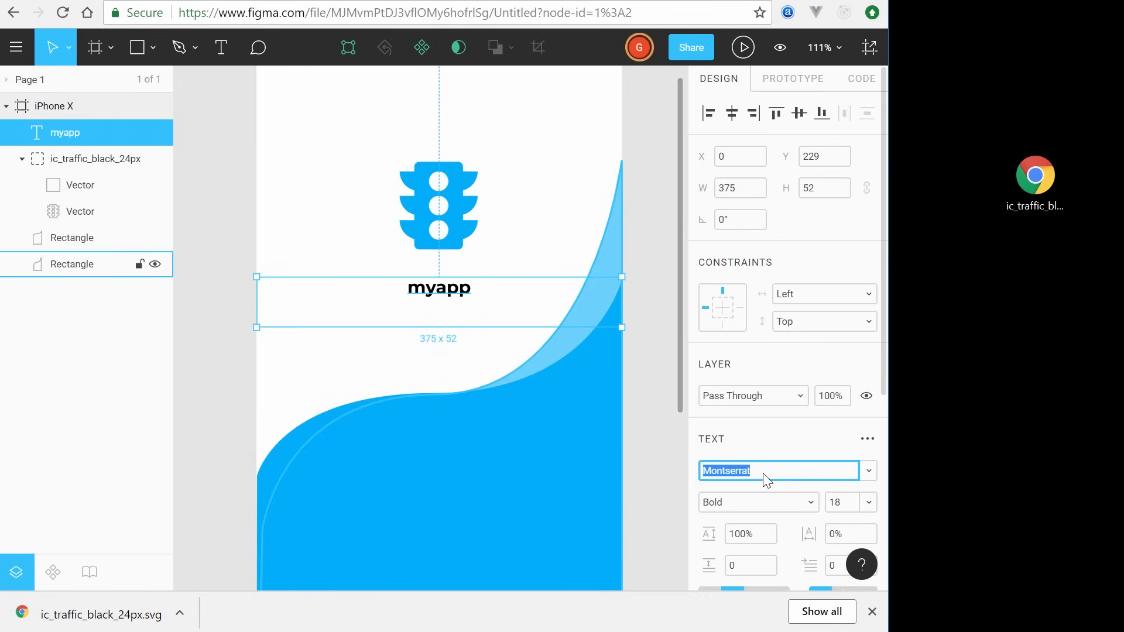
left_click(766, 472)
left_click(868, 472)
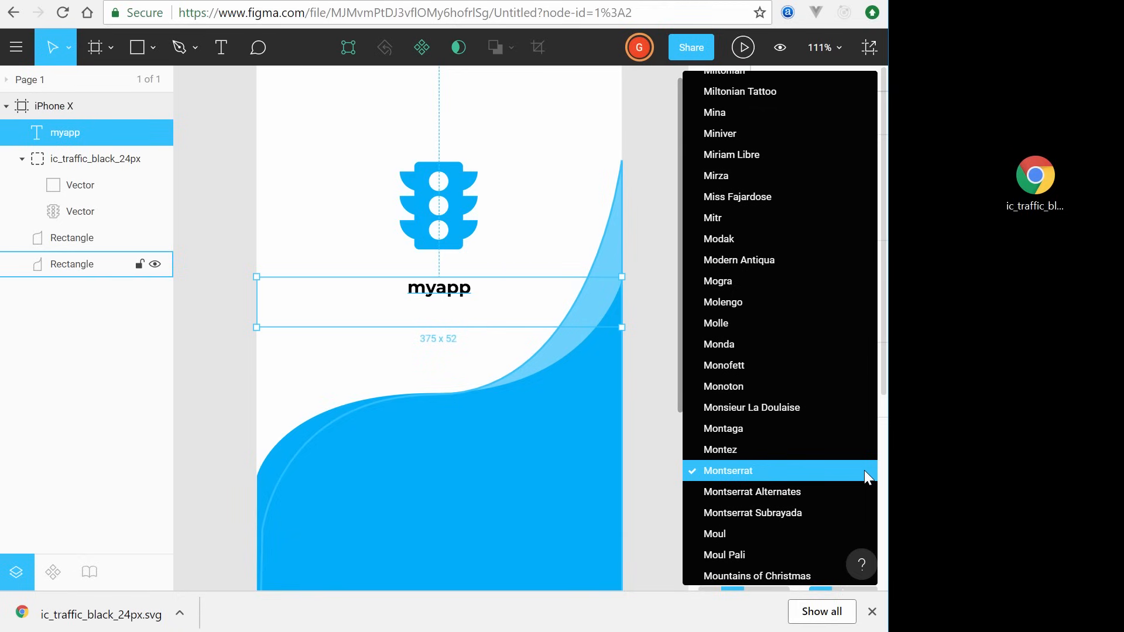
key("Escape")
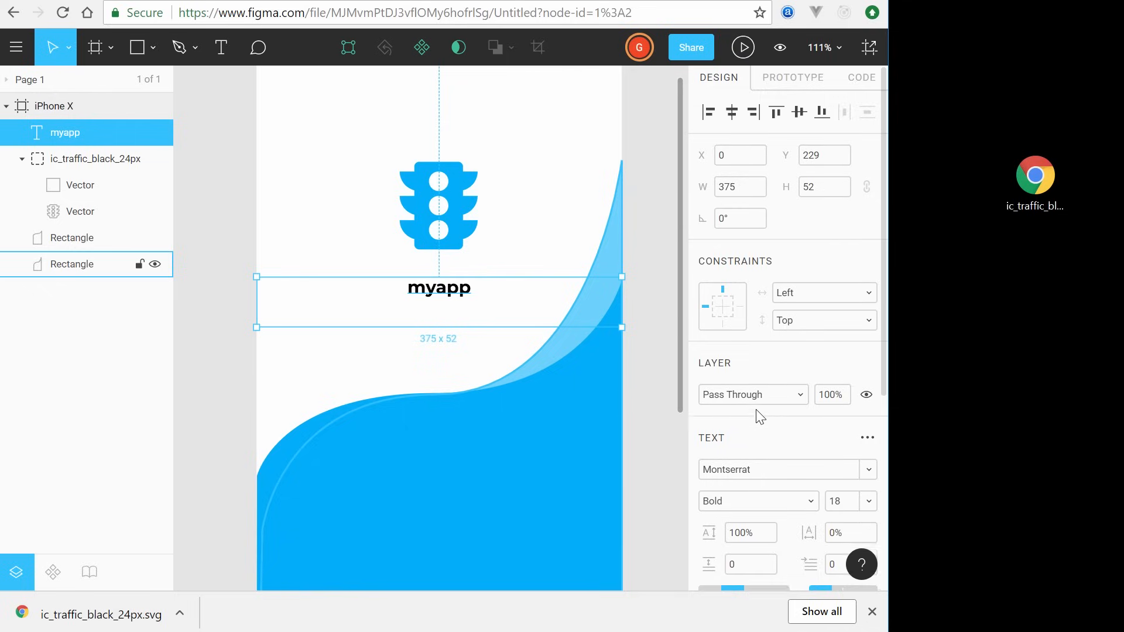
scroll(759, 415, "down", 5)
scroll(759, 415, "up", 3)
scroll(778, 395, "down", 2)
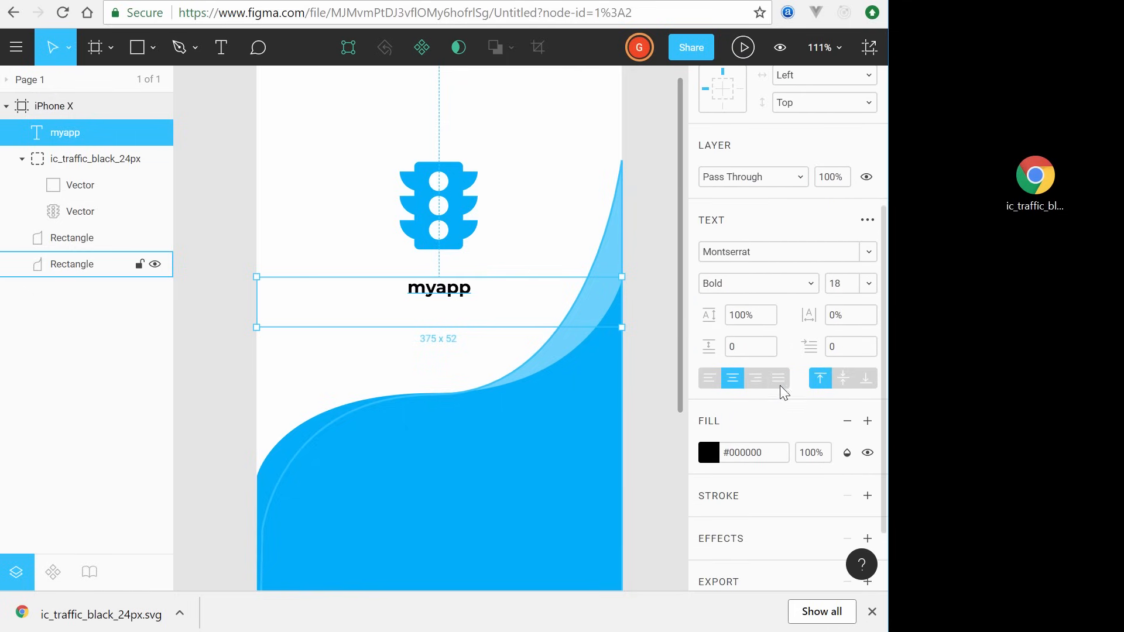
left_click(761, 317)
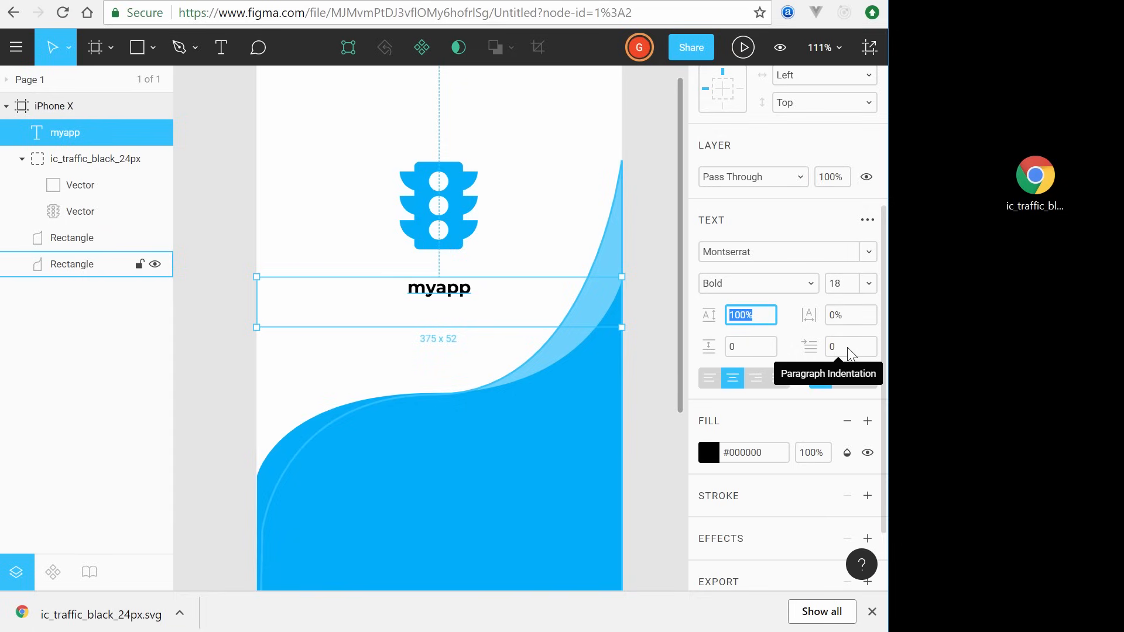
Step: Set the fill of the "myapp" text to the document blue #00AEF9
left_click(710, 454)
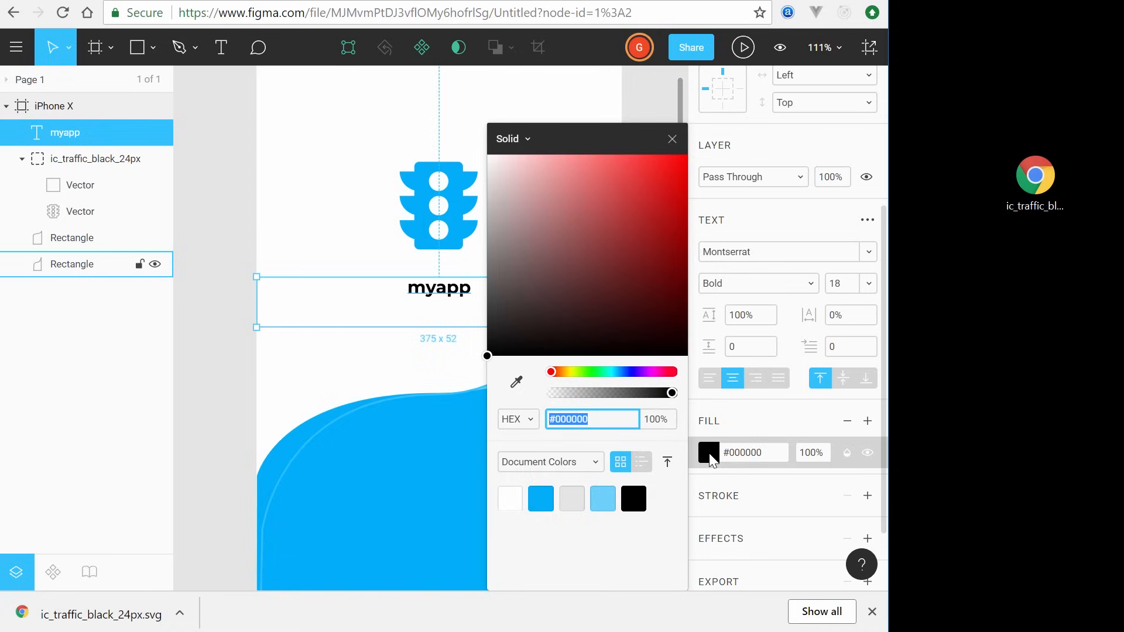
left_click(540, 499)
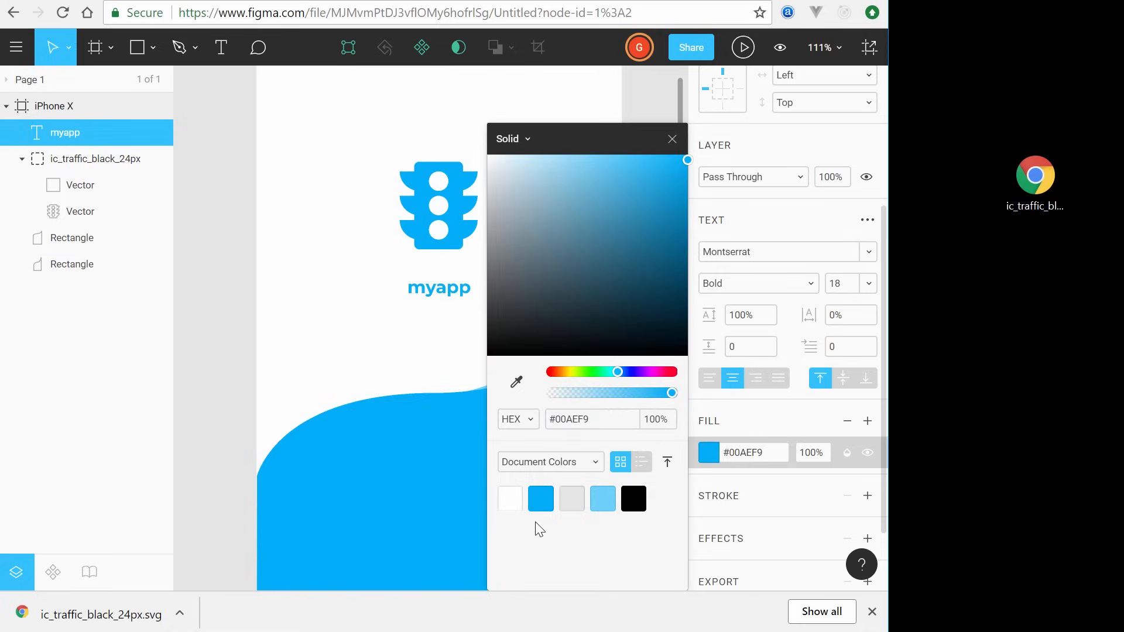
Step: Set the font size of the "myapp" text to 27 and move it up to Y 216, closer to the icon
left_click(325, 364)
scroll(516, 331, "up", 5)
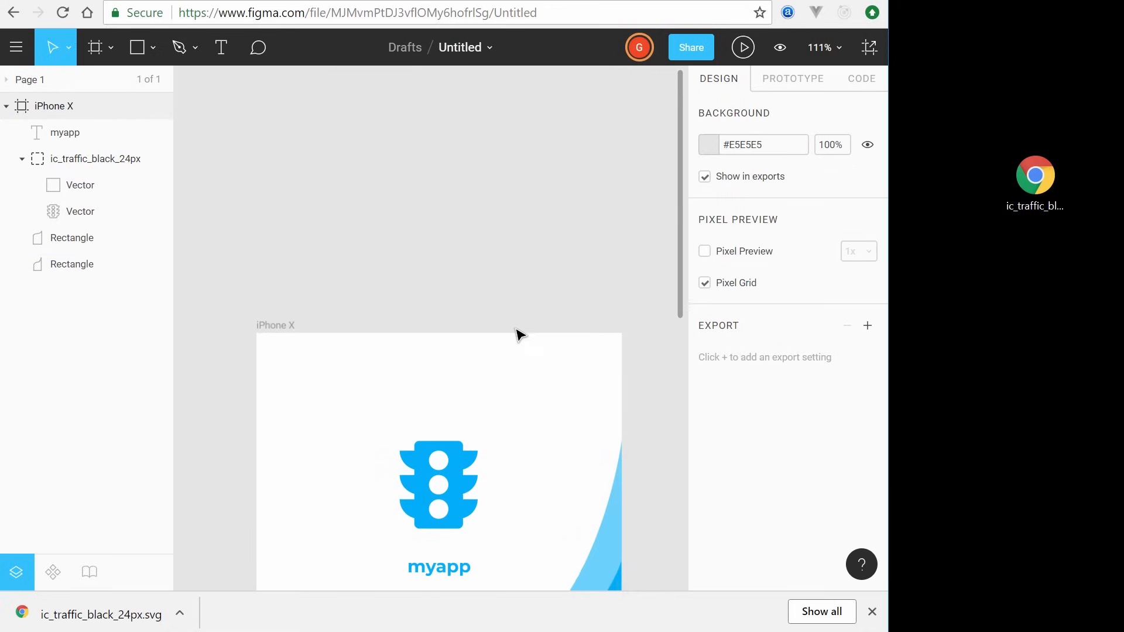
scroll(516, 329, "down", 3)
scroll(519, 333, "down", 5)
scroll(527, 246, "down", 2)
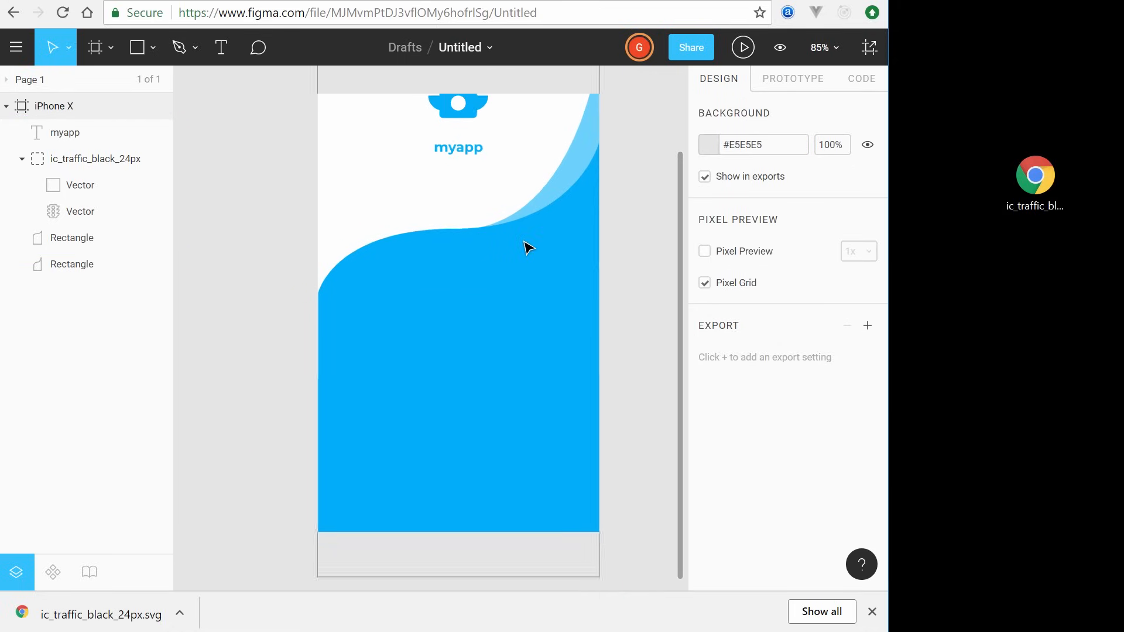
scroll(629, 198, "up", 3)
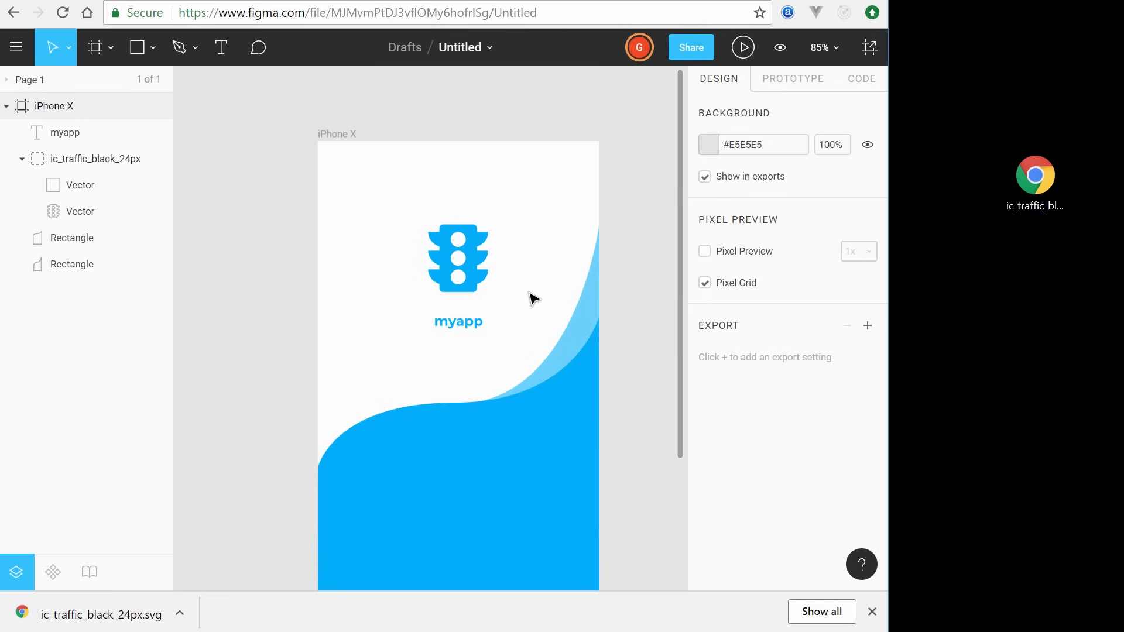
left_click(475, 329)
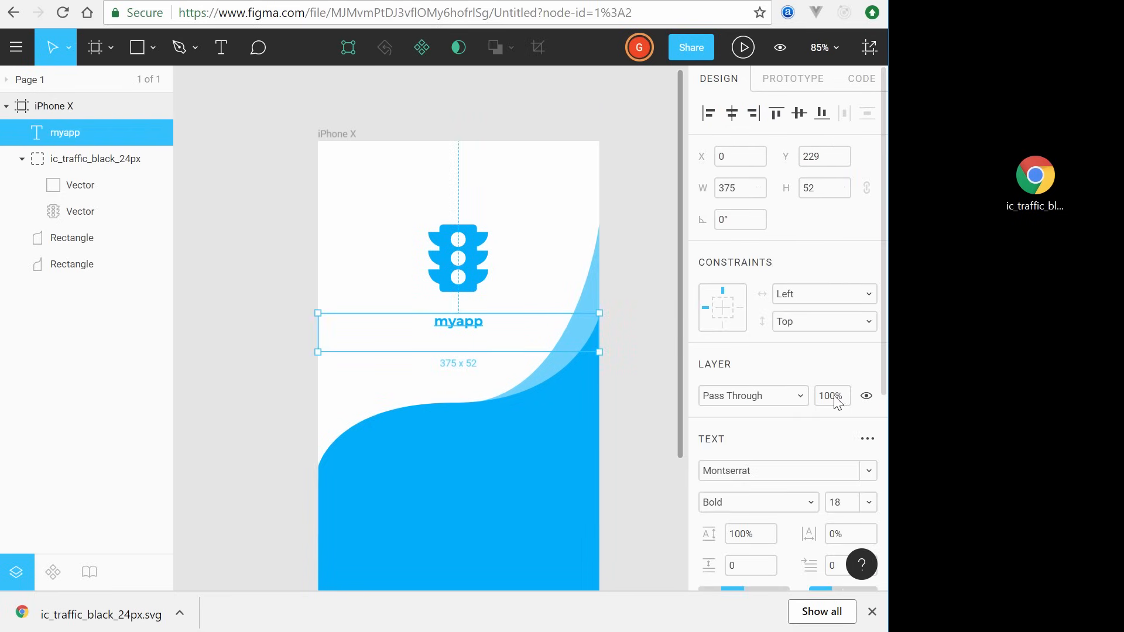
left_click(849, 505)
key("Up")
key("Up")
key("Up")
key("Up")
key("Up")
key("Up")
key("Up")
key("Up")
key("Up")
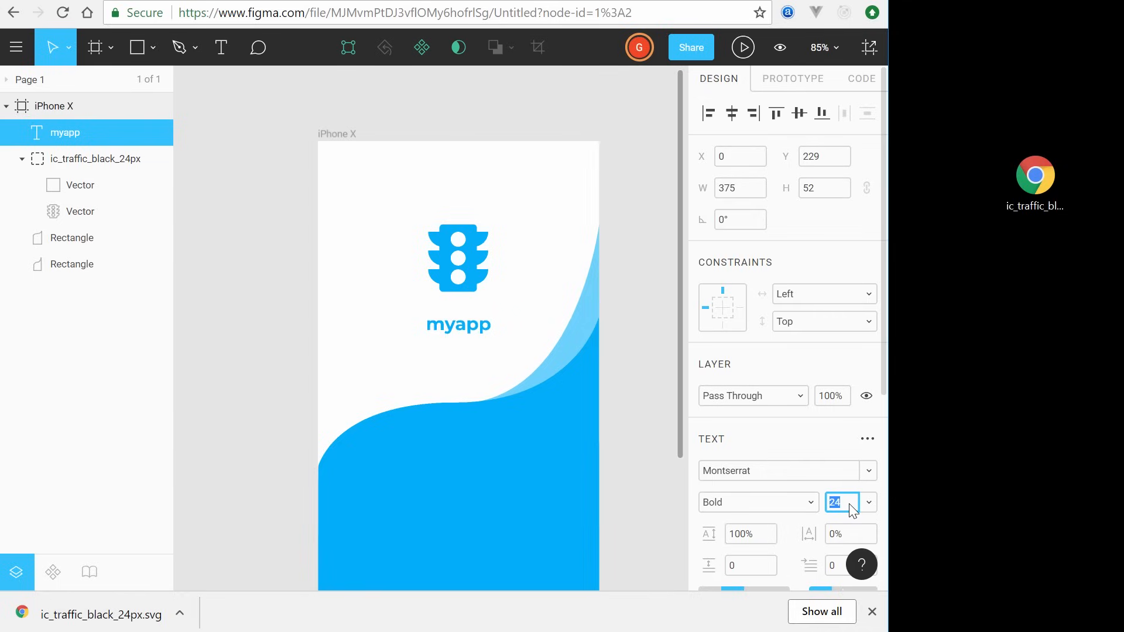
left_click_drag(482, 339, 482, 329)
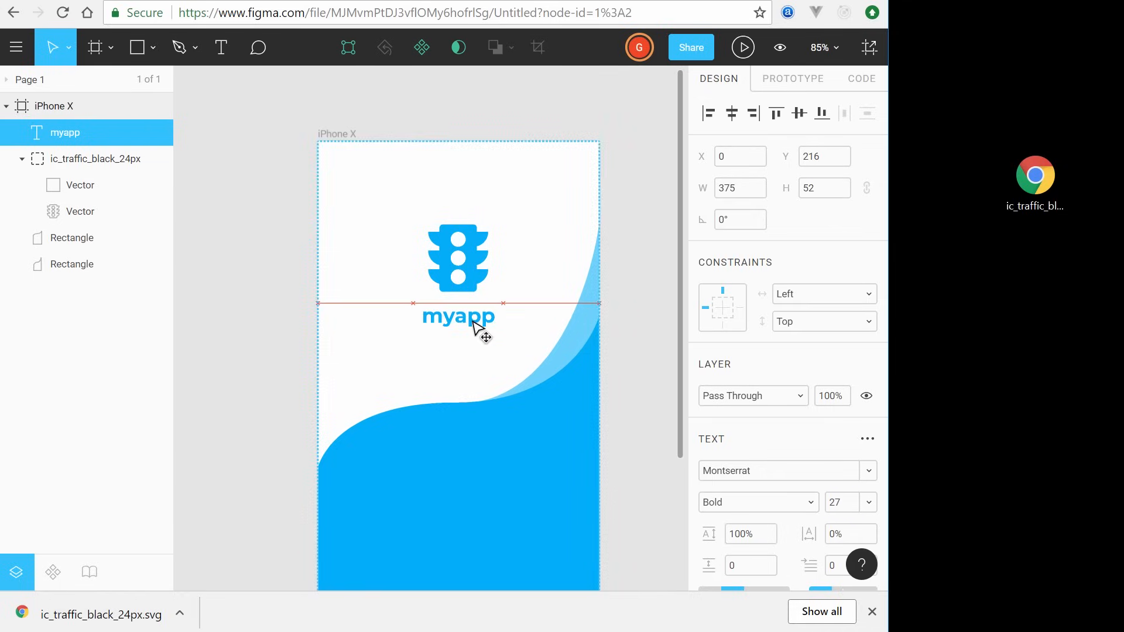
left_click(635, 216)
Step: Widen the browser window to the full screen width and recentre the iPhone X frame in the canvas
scroll(654, 454, "down", 3)
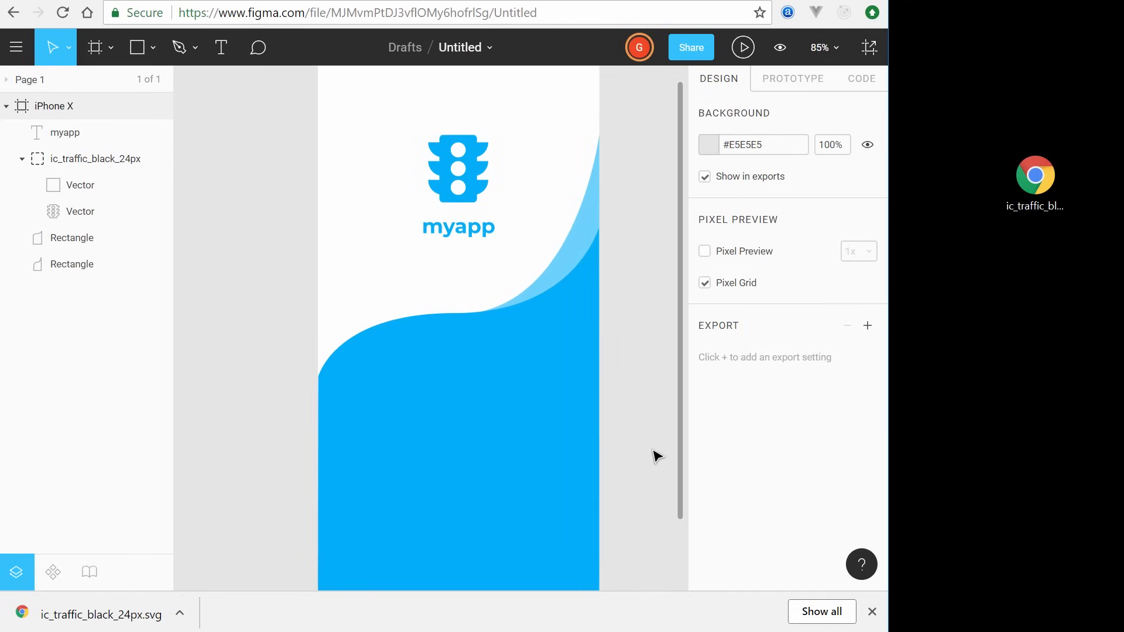
scroll(654, 454, "down", 2)
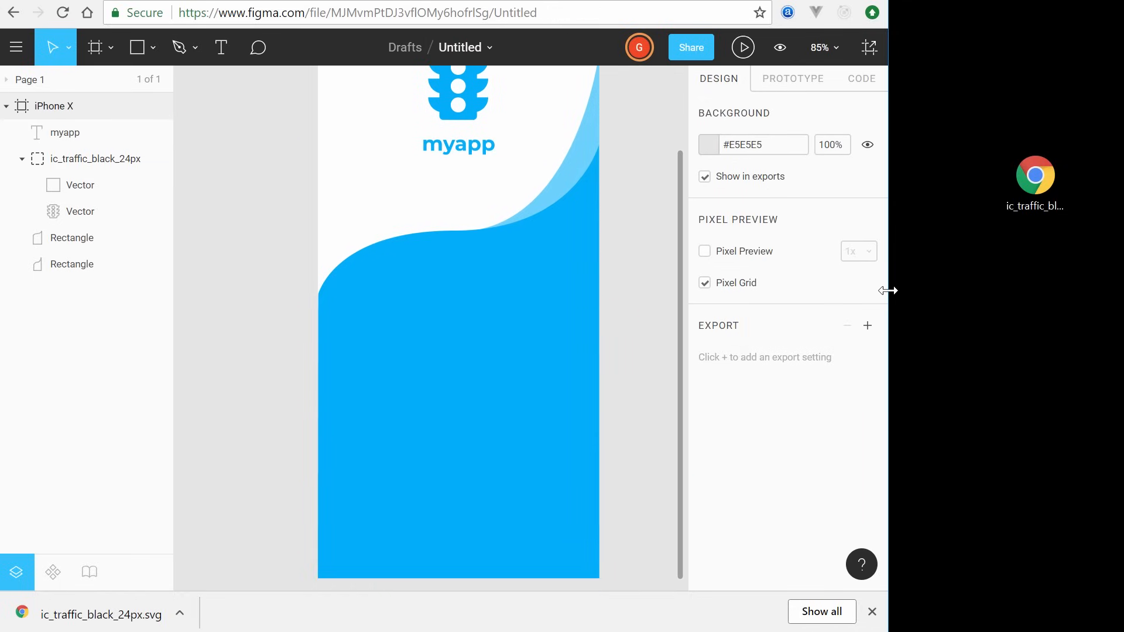
left_click_drag(888, 290, 1119, 263)
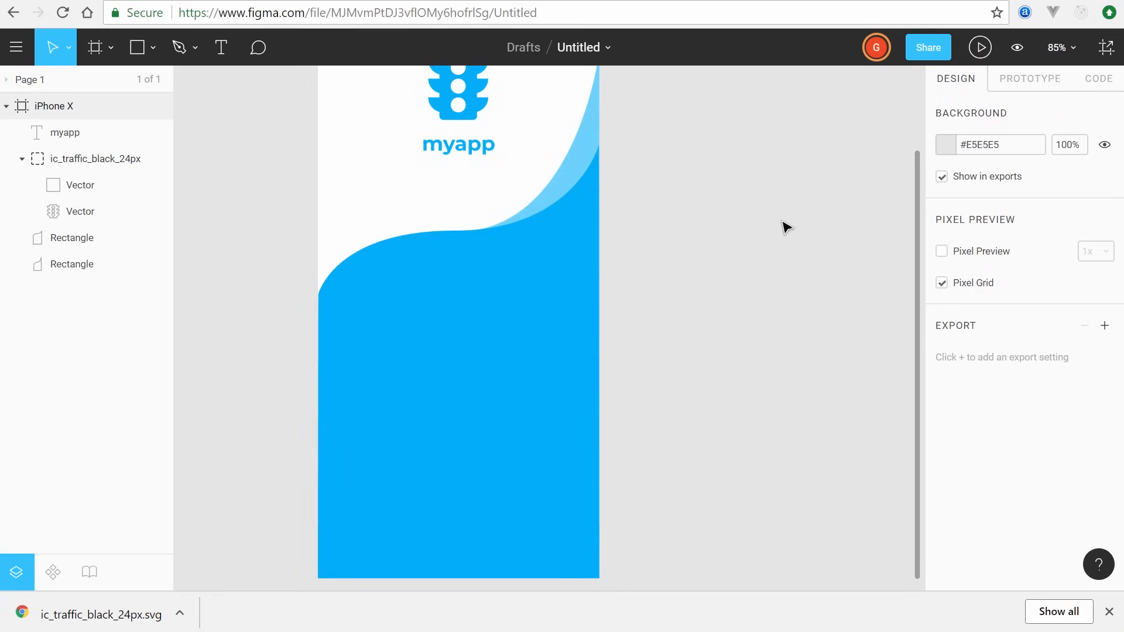
left_click_drag(677, 191, 758, 275)
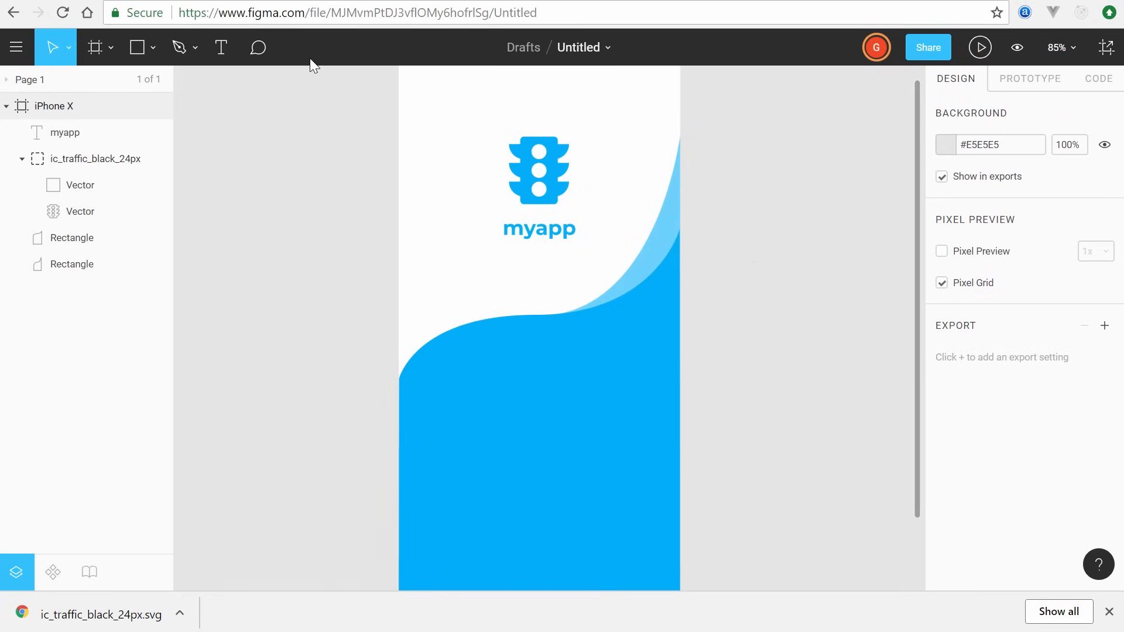
Step: Draw a rectangle across the blue area and resize it symmetrically to 309 × 56 at X 33, Y 470
left_click(127, 51)
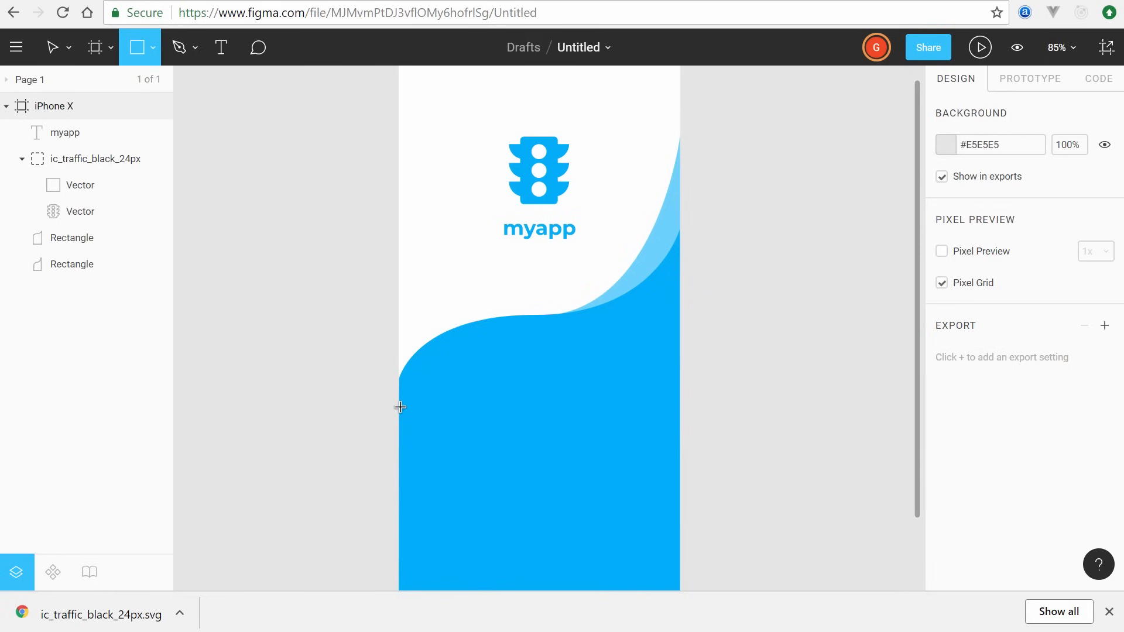
left_click_drag(400, 406, 680, 463)
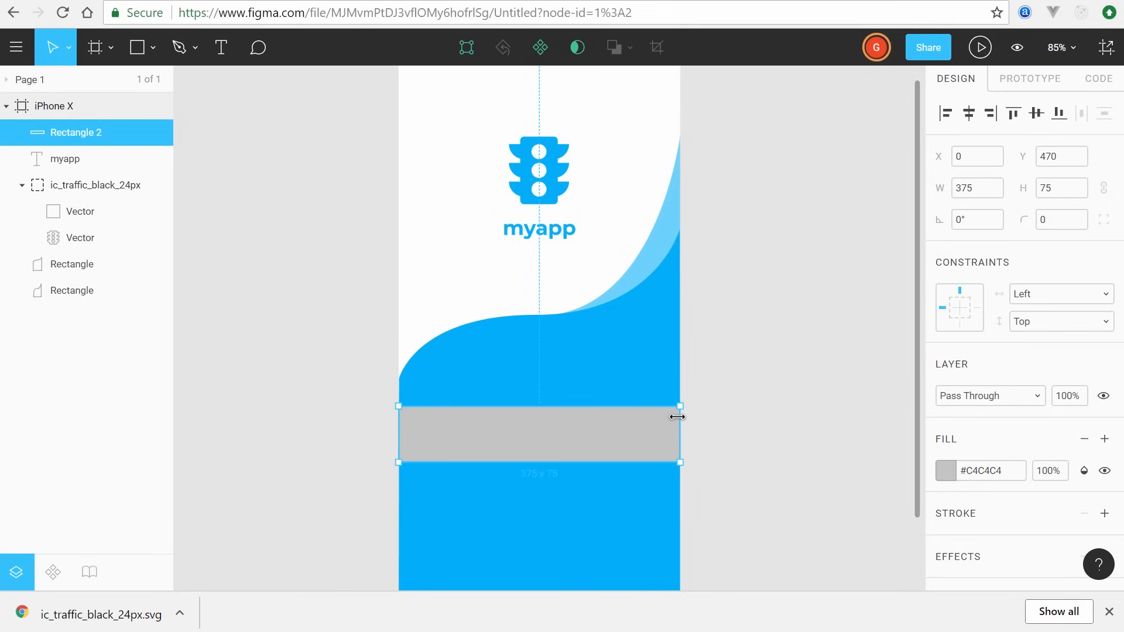
mouse_move(677, 417)
left_mouse_down()
mouse_move(645, 420)
mouse_move(655, 422)
left_mouse_up()
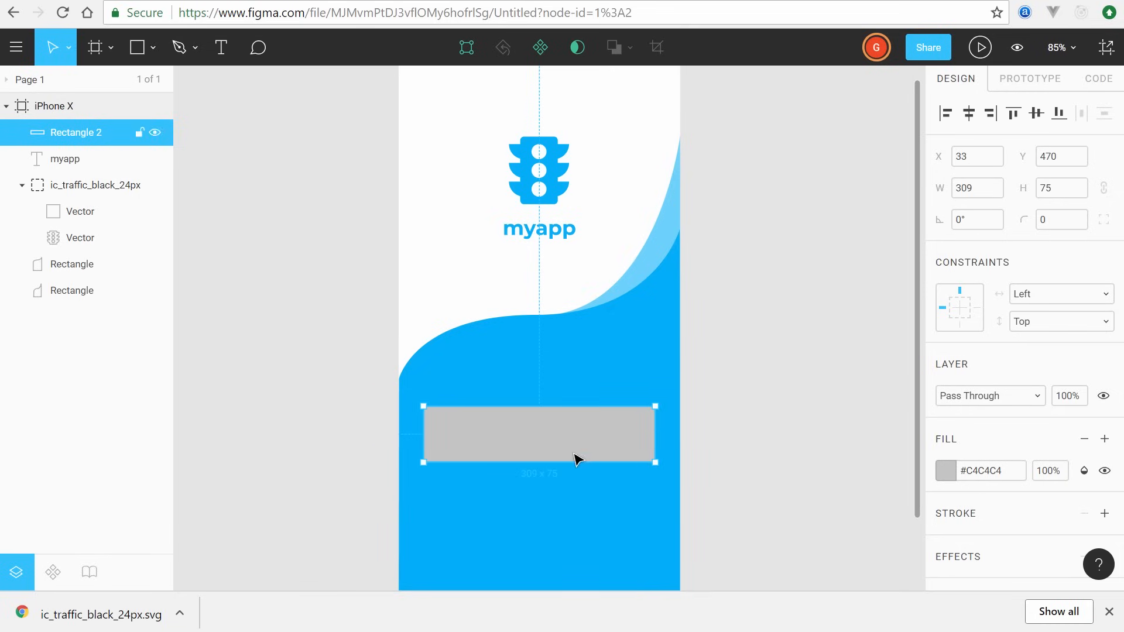
left_click_drag(545, 462, 544, 449)
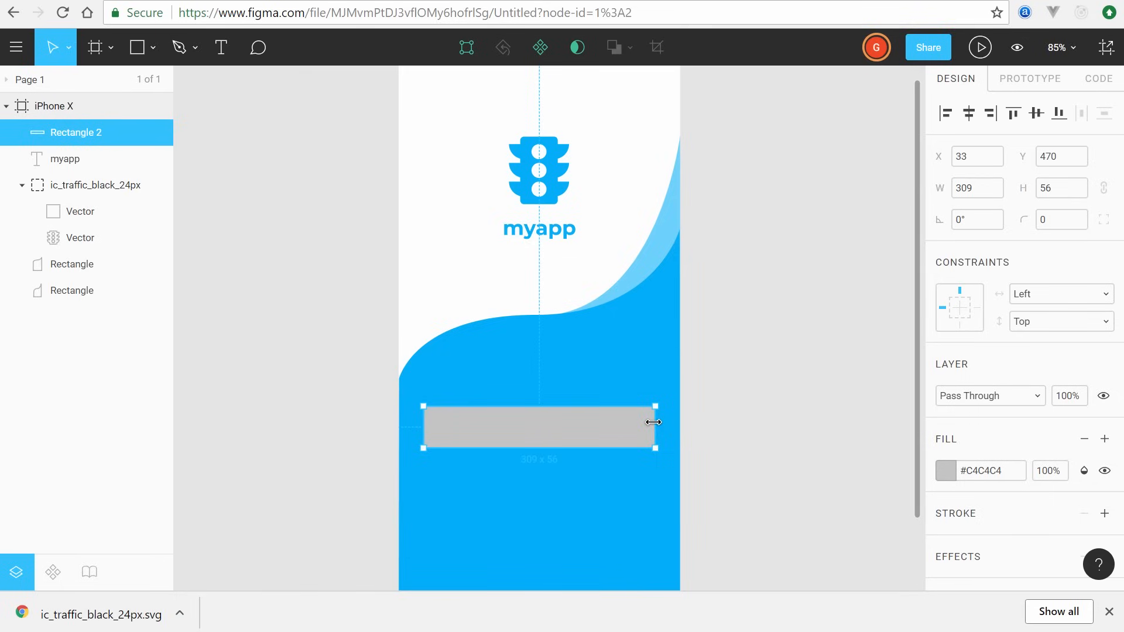
Step: Round the corners of the grey rectangle with a radius of 8
scroll(647, 424, "up", 10)
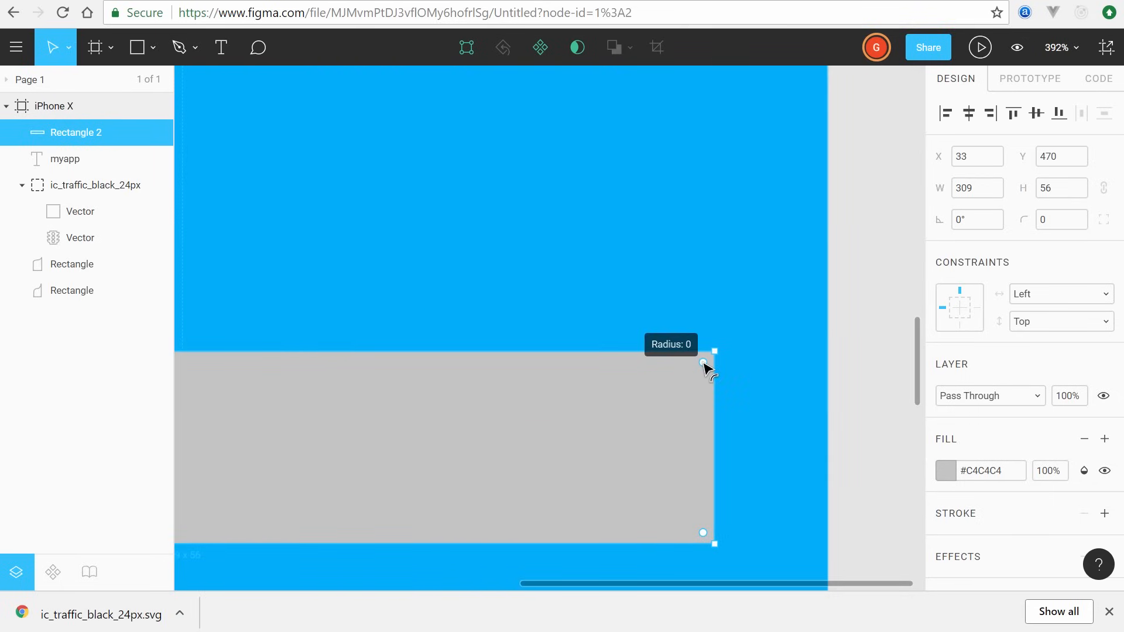
left_click_drag(704, 363, 691, 383)
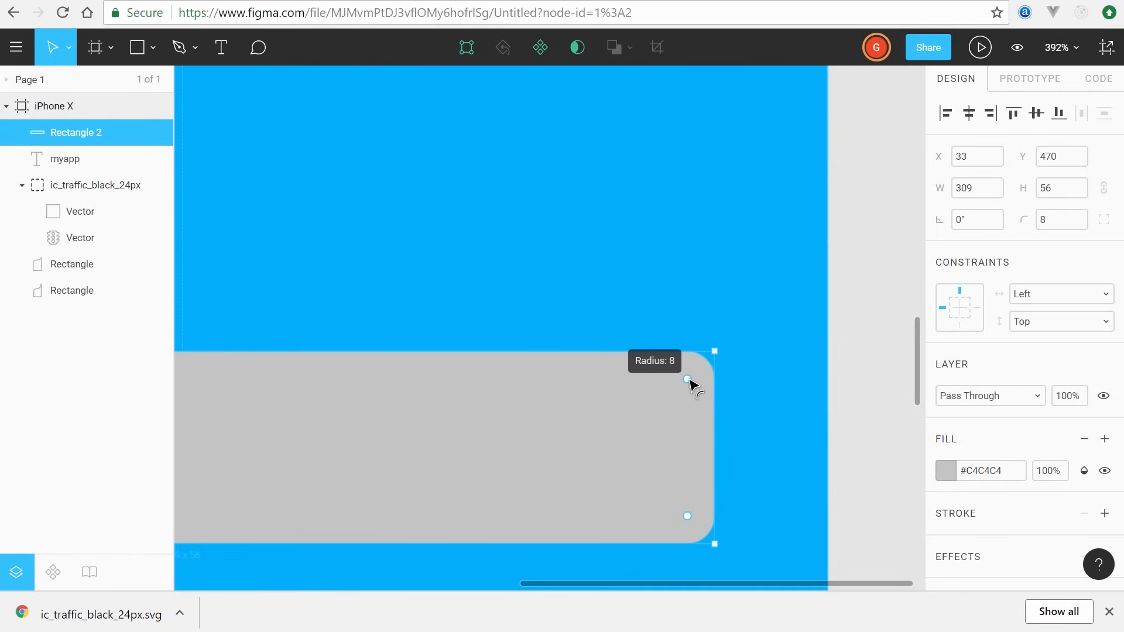
scroll(469, 424, "down", 2)
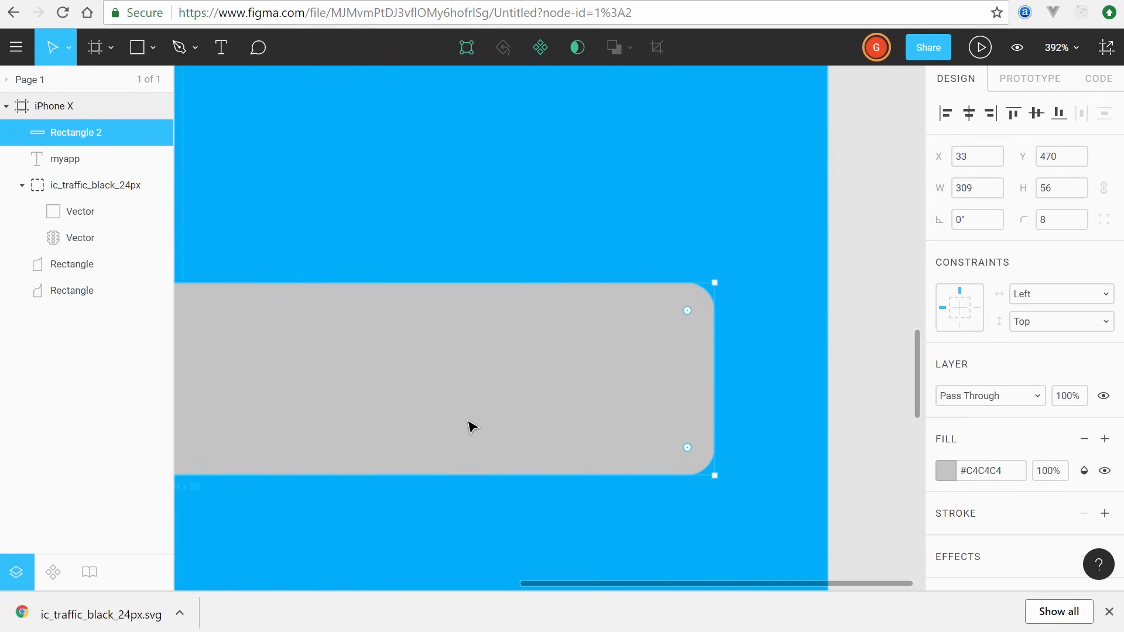
scroll(470, 425, "down", 3)
scroll(469, 427, "down", 6)
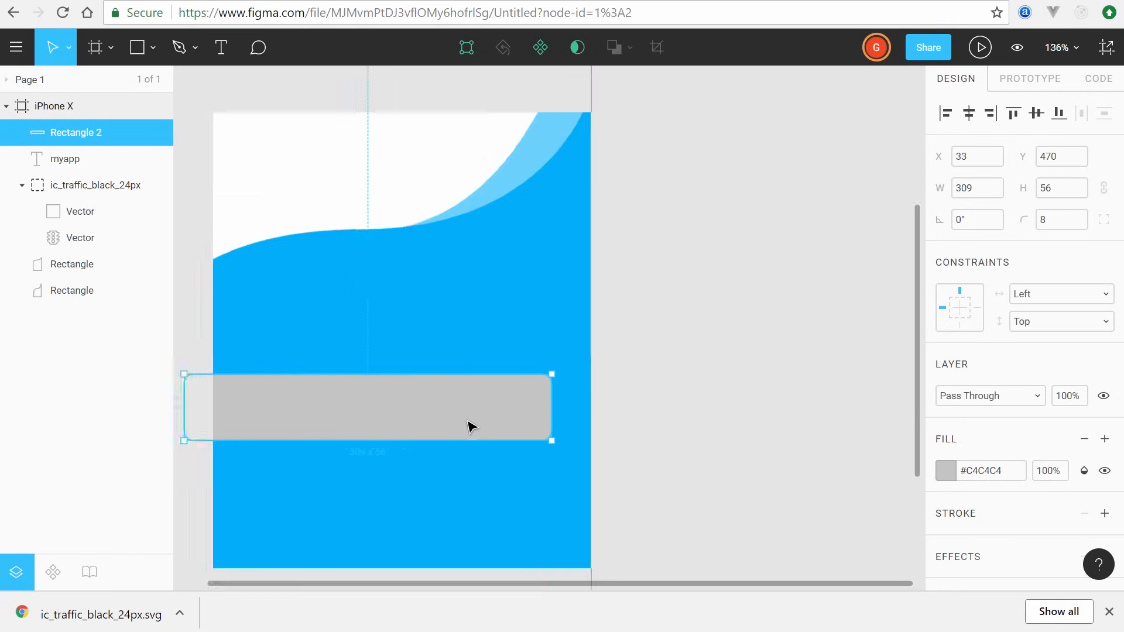
left_click_drag(496, 346, 605, 339)
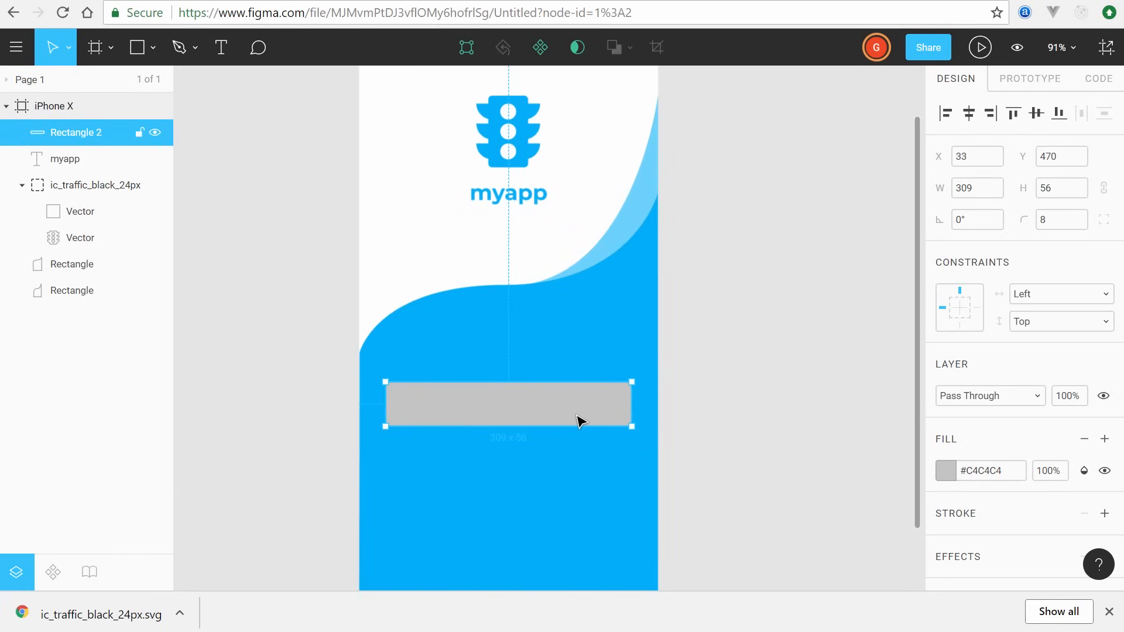
Step: Fill the rounded rectangle with the document white #FFFFFF and move it up slightly to Y 467
left_click(946, 471)
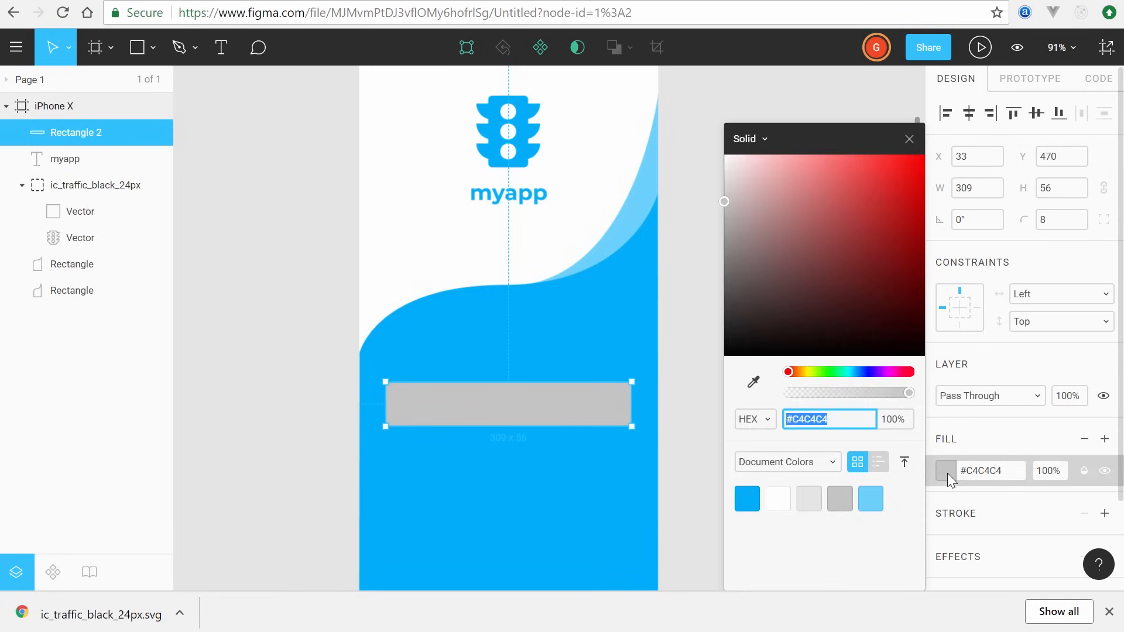
left_click(779, 496)
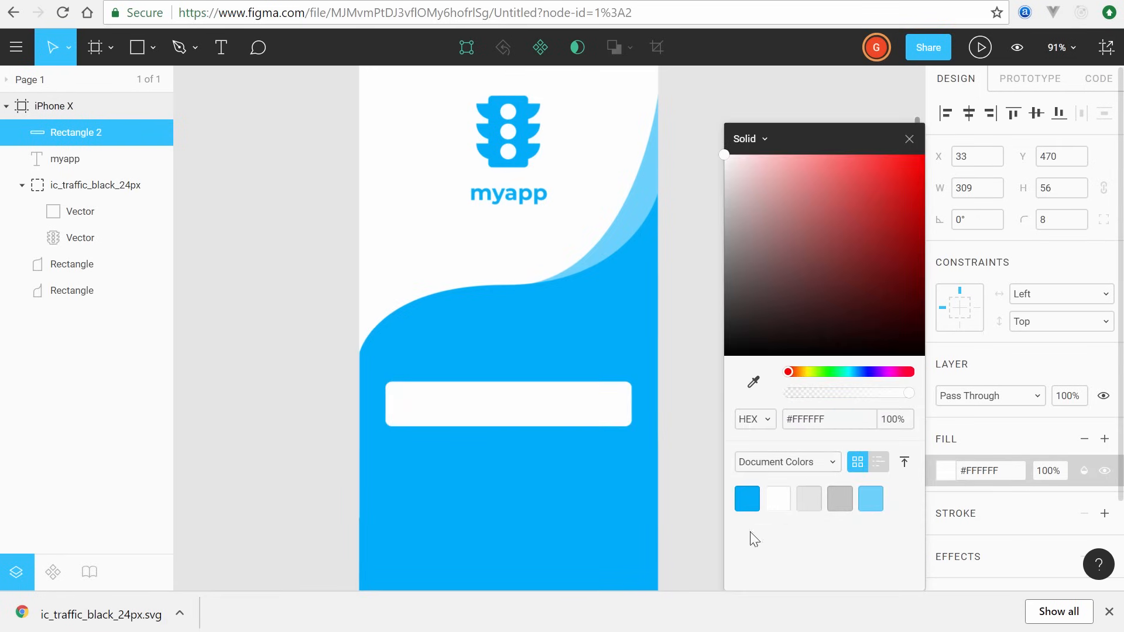
left_click(689, 358)
left_click(550, 405)
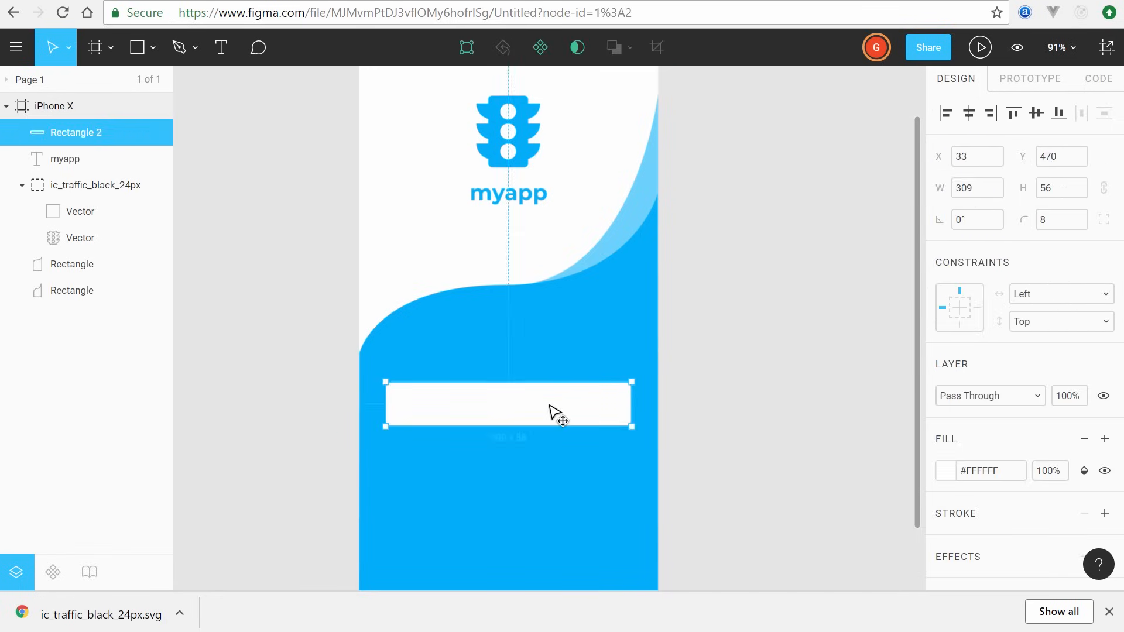
left_click(730, 356)
Step: Add a text box of about 309 × 55 over the white rectangle, containing "LET'S GET GOING"
left_click(220, 48)
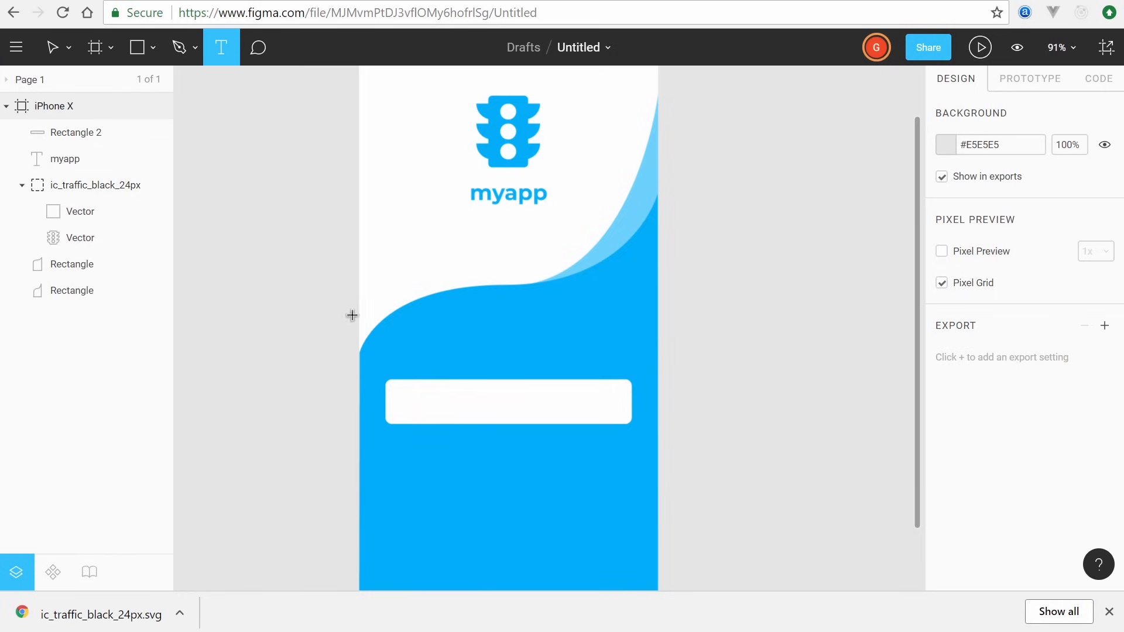
left_click_drag(385, 380, 634, 423)
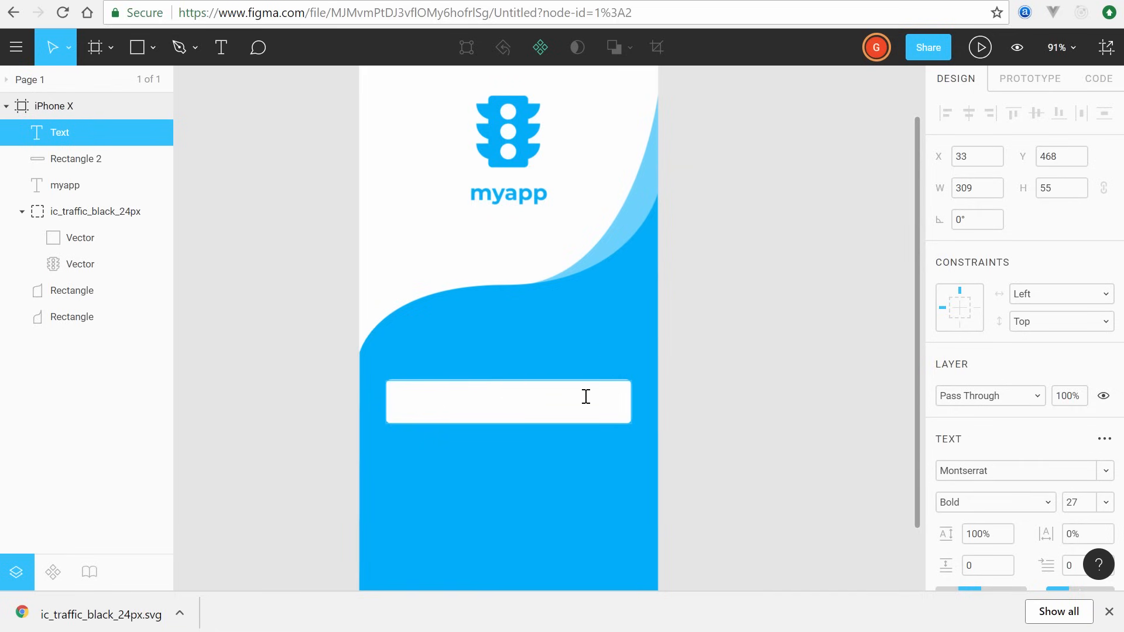
type("LET")
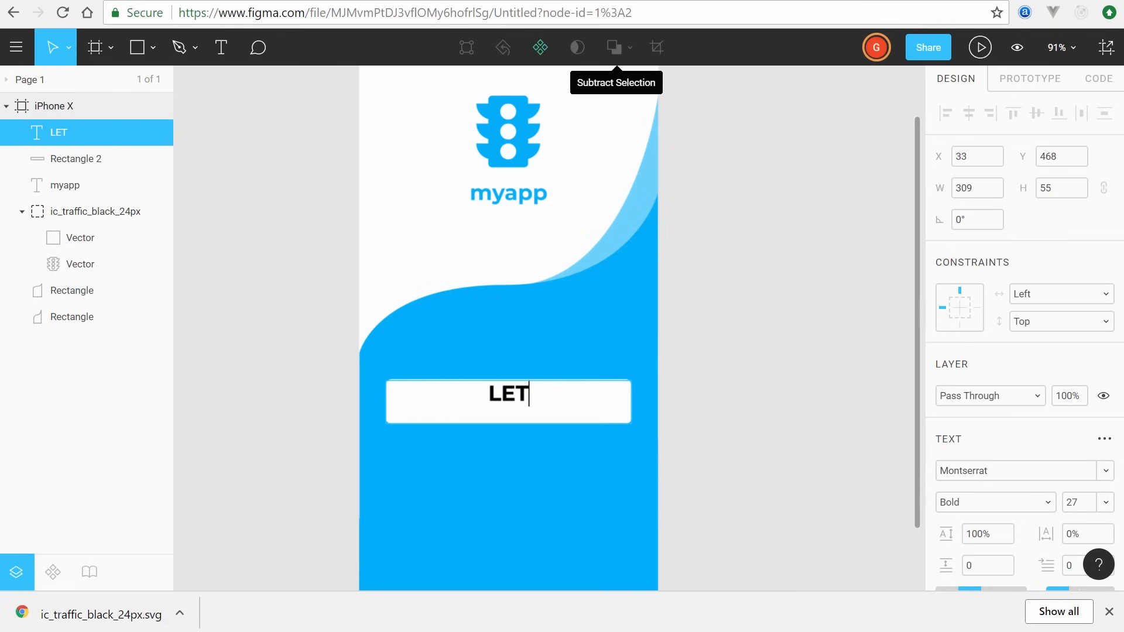
type("'S GET GOING")
key("Escape")
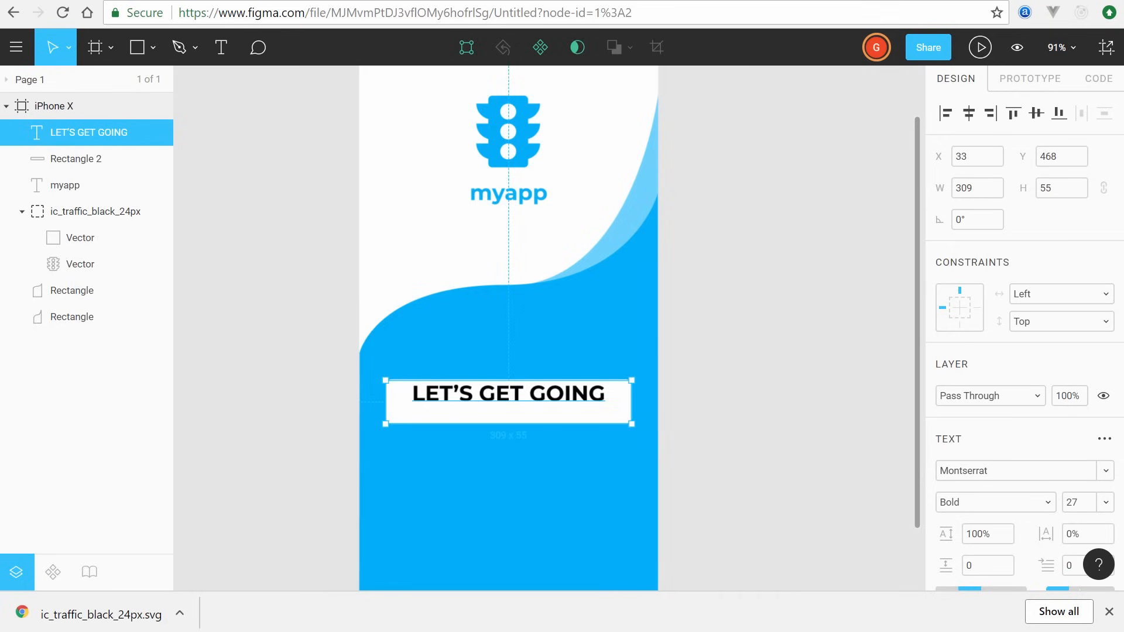
Step: Reduce the font size of the "LET'S GET GOING" text to 16
left_click(1032, 509)
left_click(1088, 507)
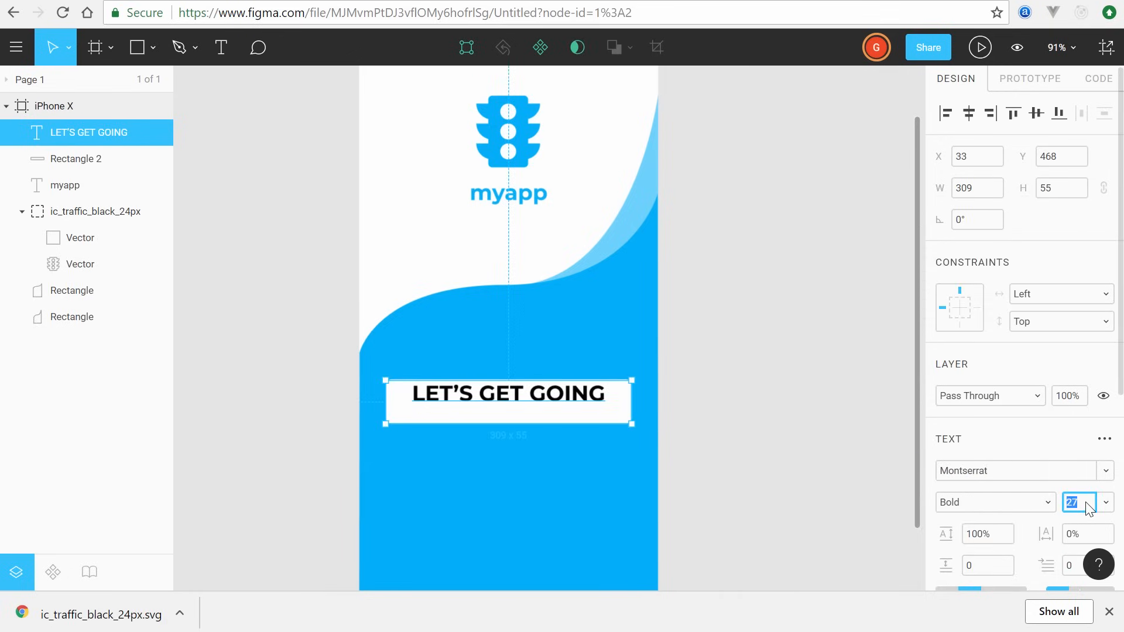
key("Down")
key("Down")
key("Down")
key("Down")
key("Down")
key("Down")
key("Down")
key("Down")
key("Down")
key("Down")
key("Down")
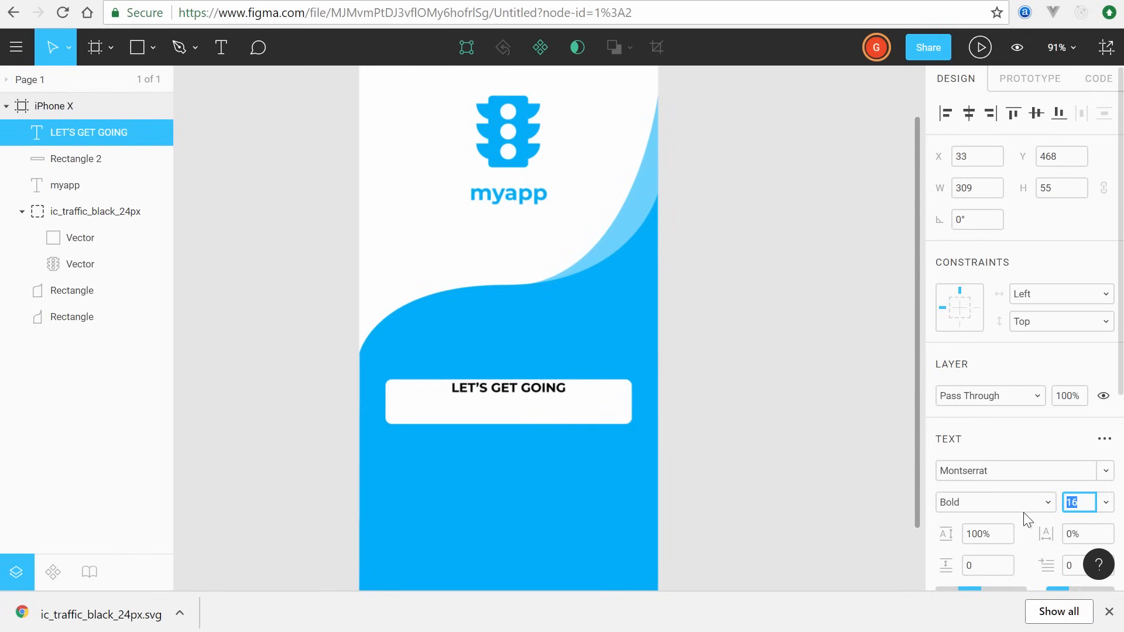
Step: Color the "LET'S GET GOING" text #00AEF9 and shrink its box to 309 × 21, vertically centred on the white rectangle
scroll(1024, 515, "down", 5)
left_click(945, 408)
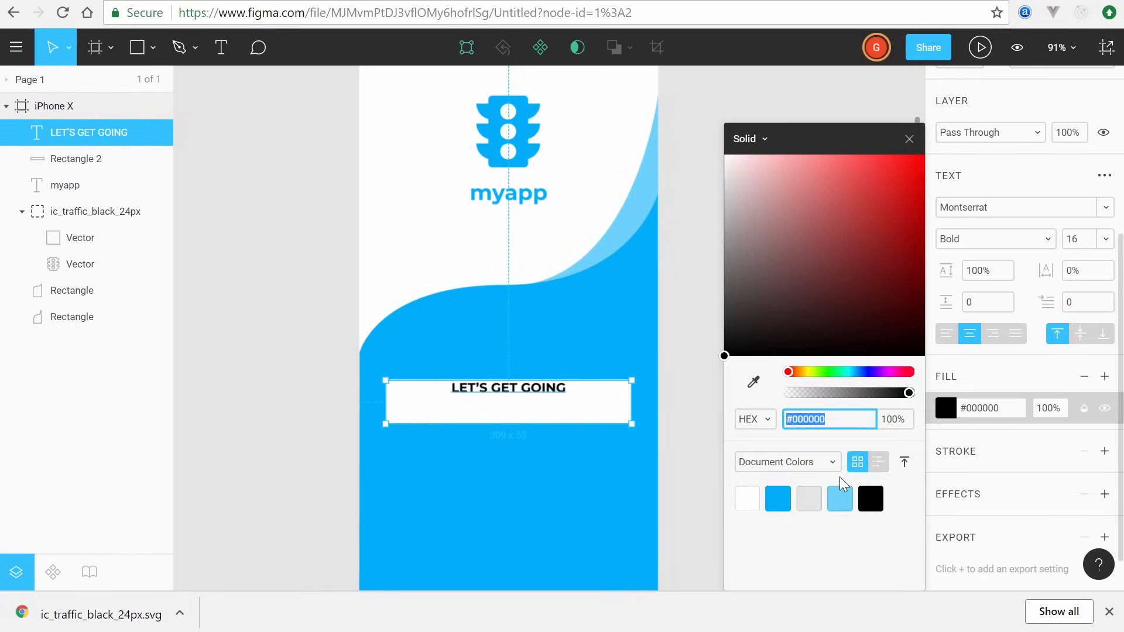
left_click(780, 498)
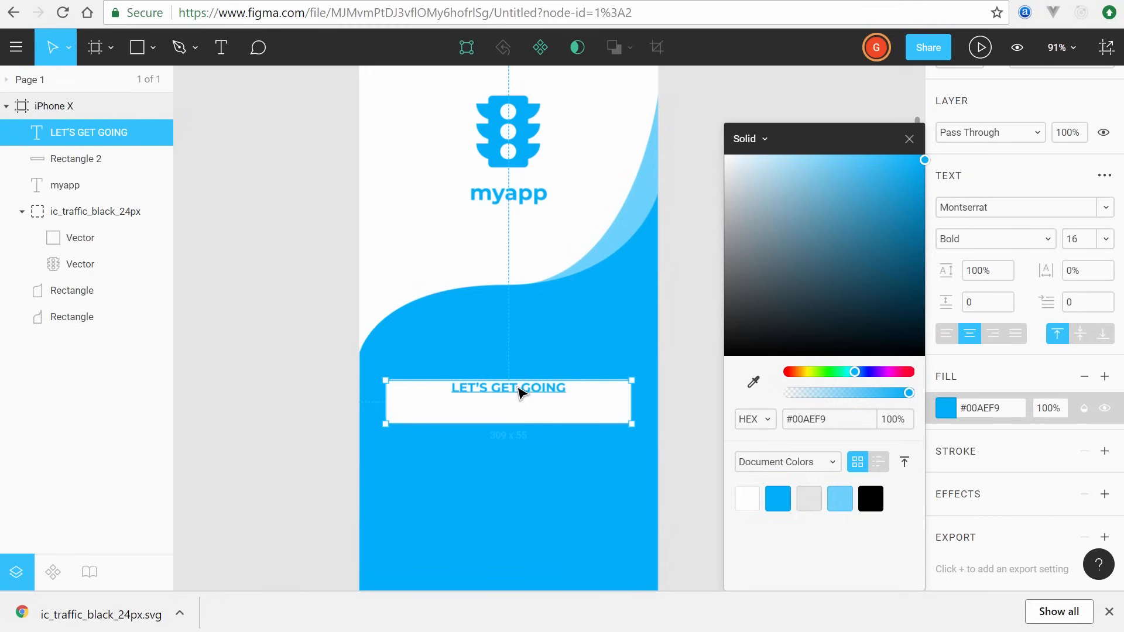
left_click_drag(509, 425, 564, 417)
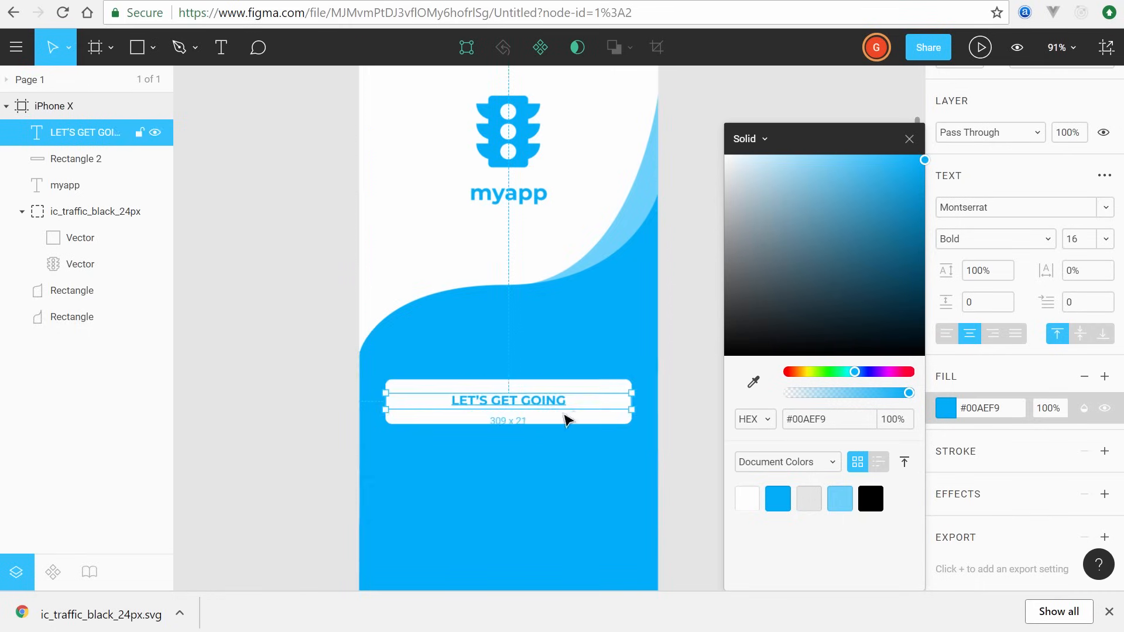
left_click(719, 511)
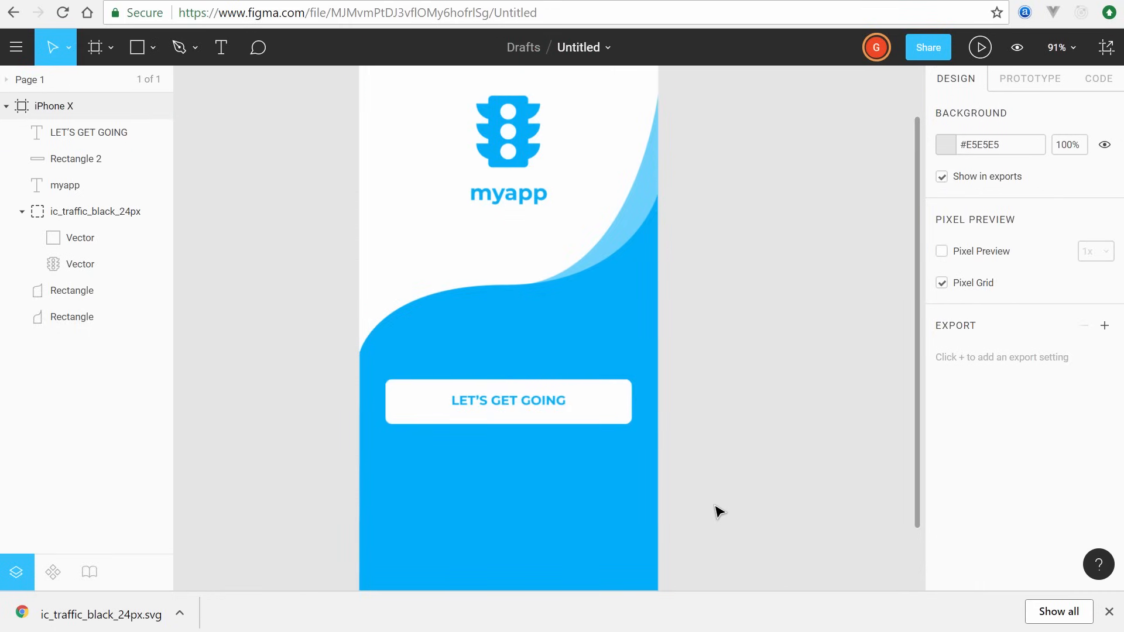
Step: Add a Drop Shadow effect to the white button rectangle and close the browser's download bar
left_click(629, 419)
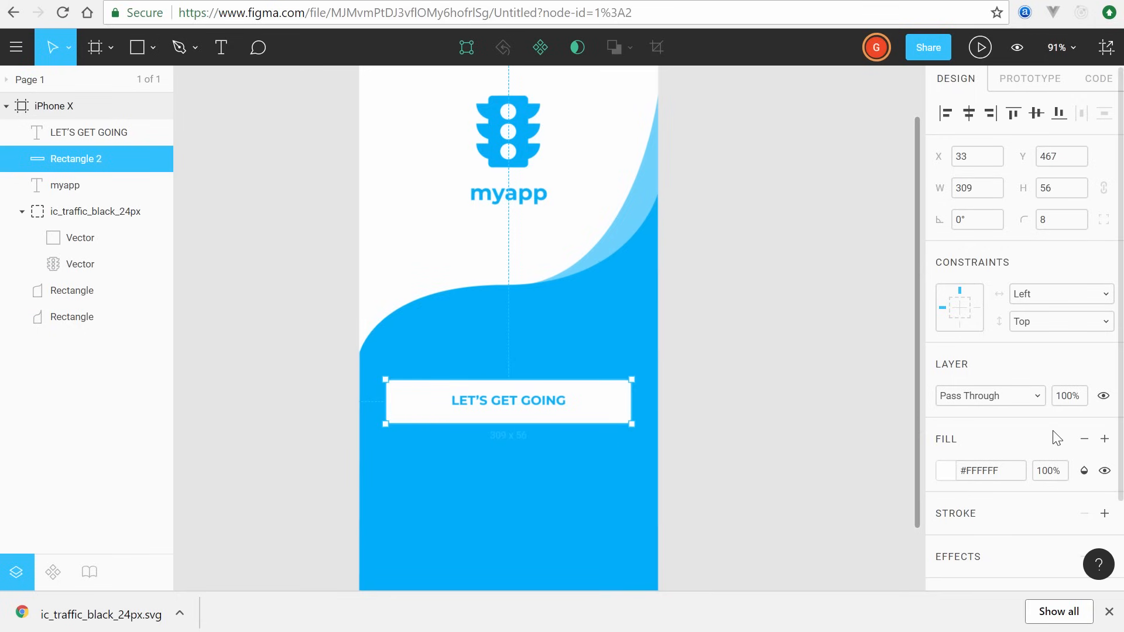
scroll(1010, 429, "down", 2)
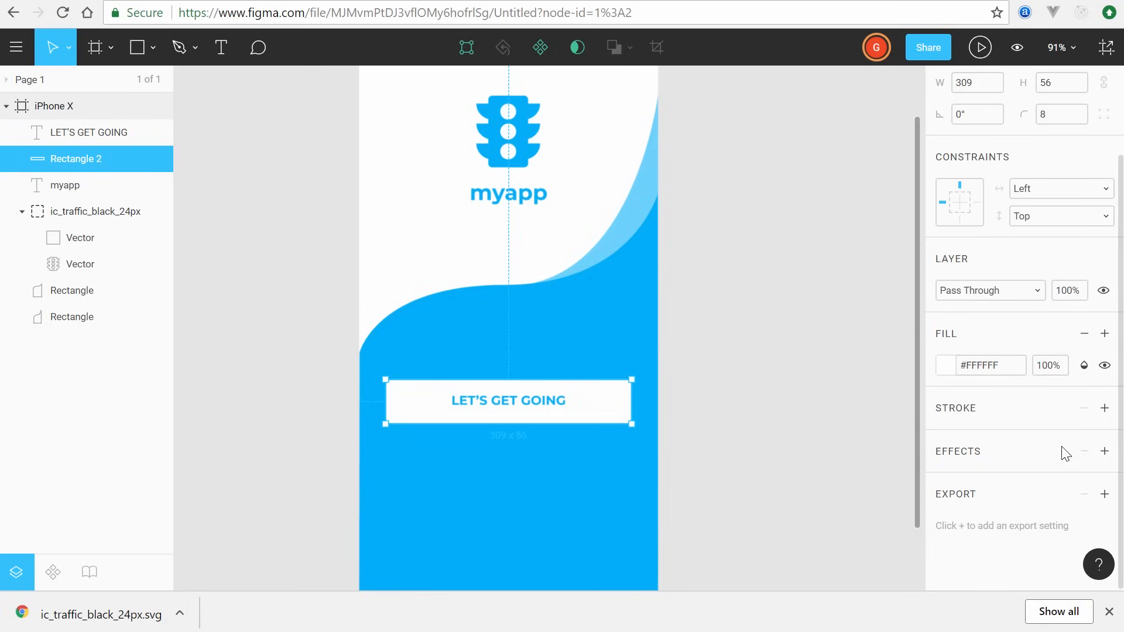
left_click(1105, 452)
left_click(1041, 486)
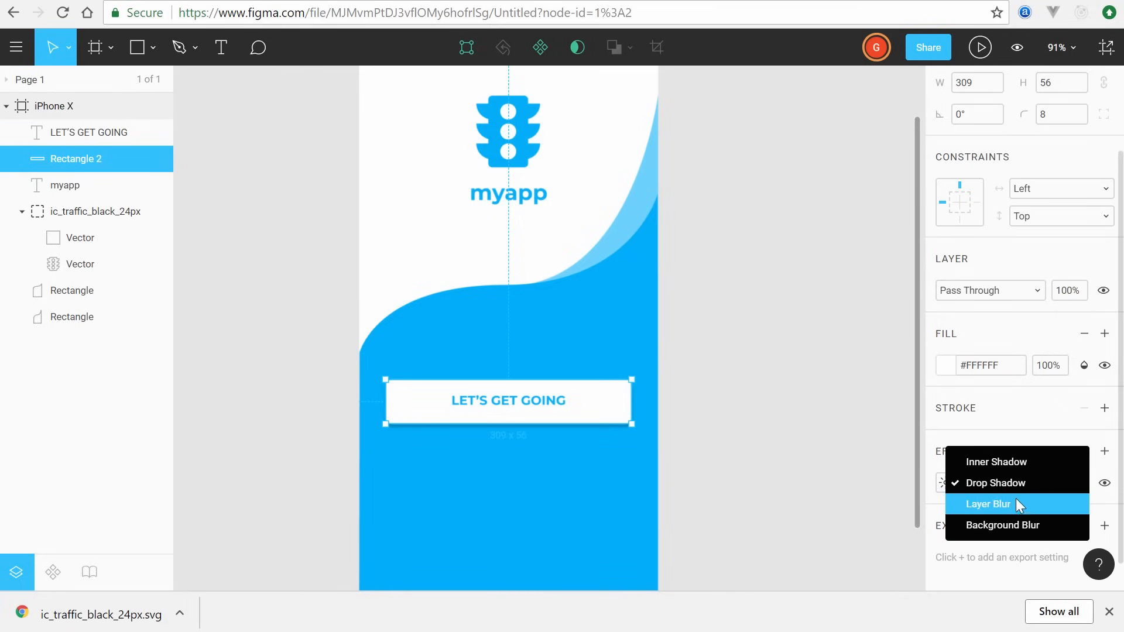
left_click(1011, 482)
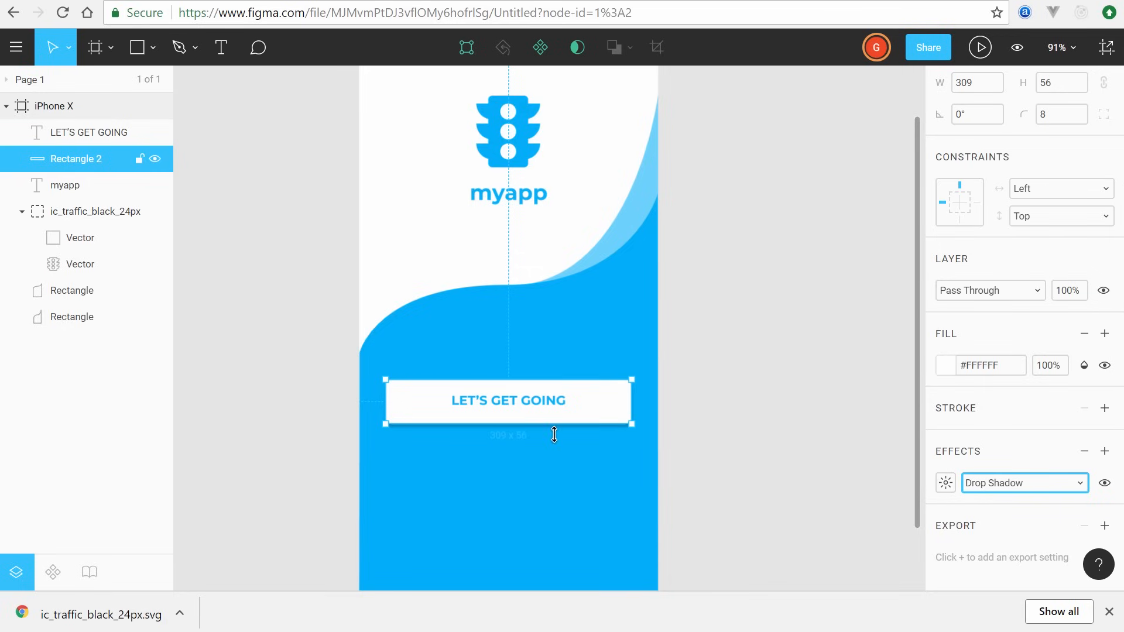
scroll(562, 444, "up", 3, "ctrl")
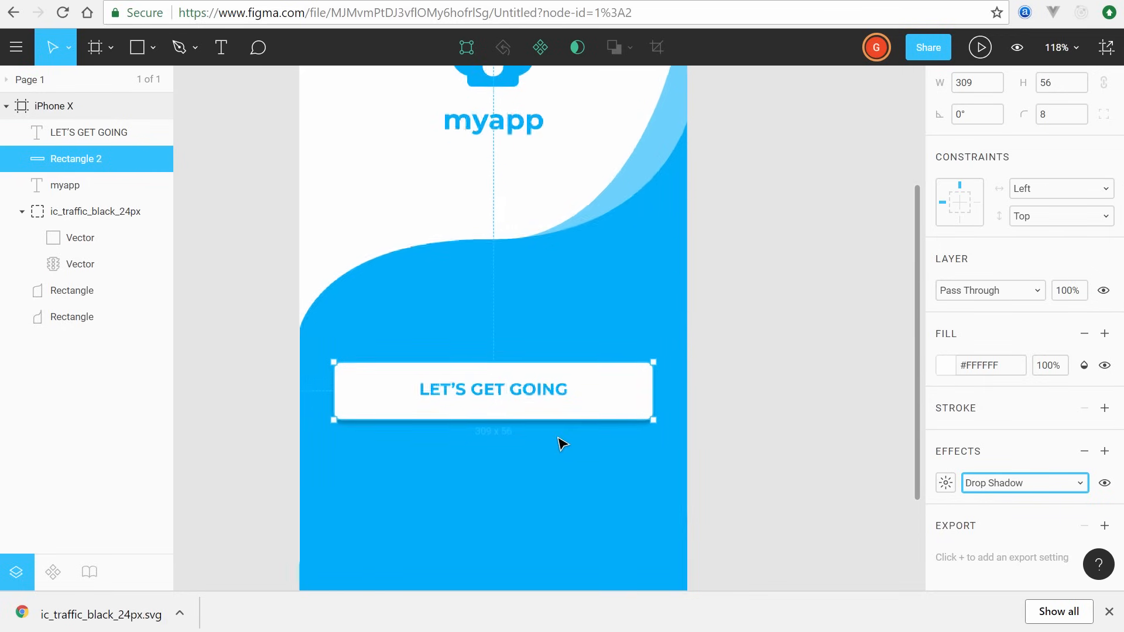
left_click(1108, 611)
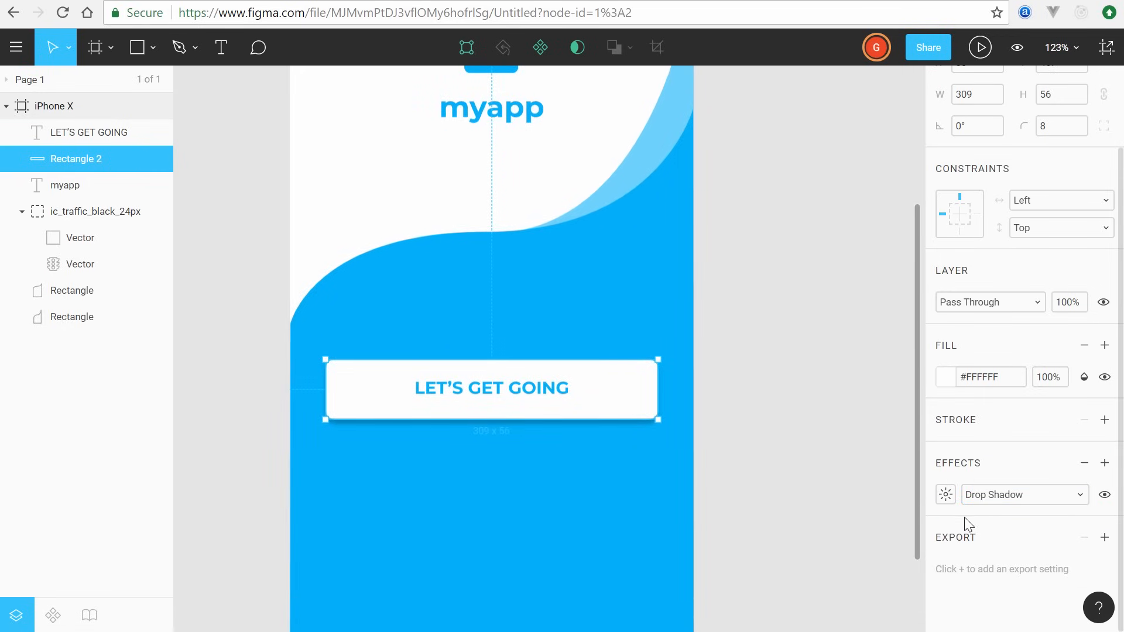
Step: Set the white rectangle's drop shadow to blur 0 and 8% opacity
left_click(945, 494)
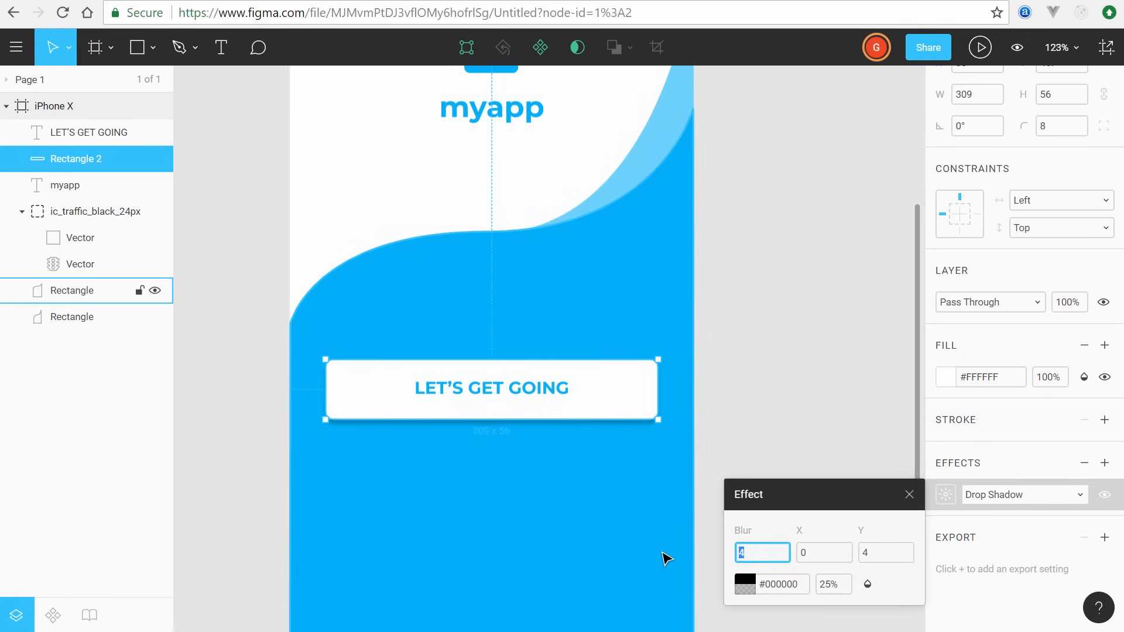
type("0")
left_click(817, 546)
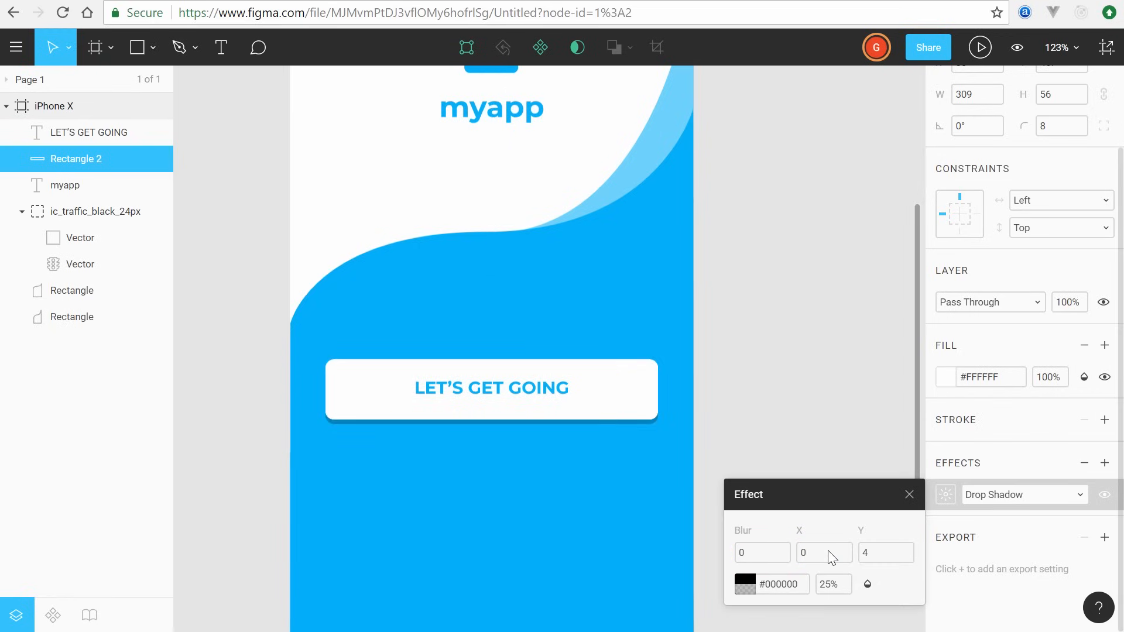
left_click(891, 557)
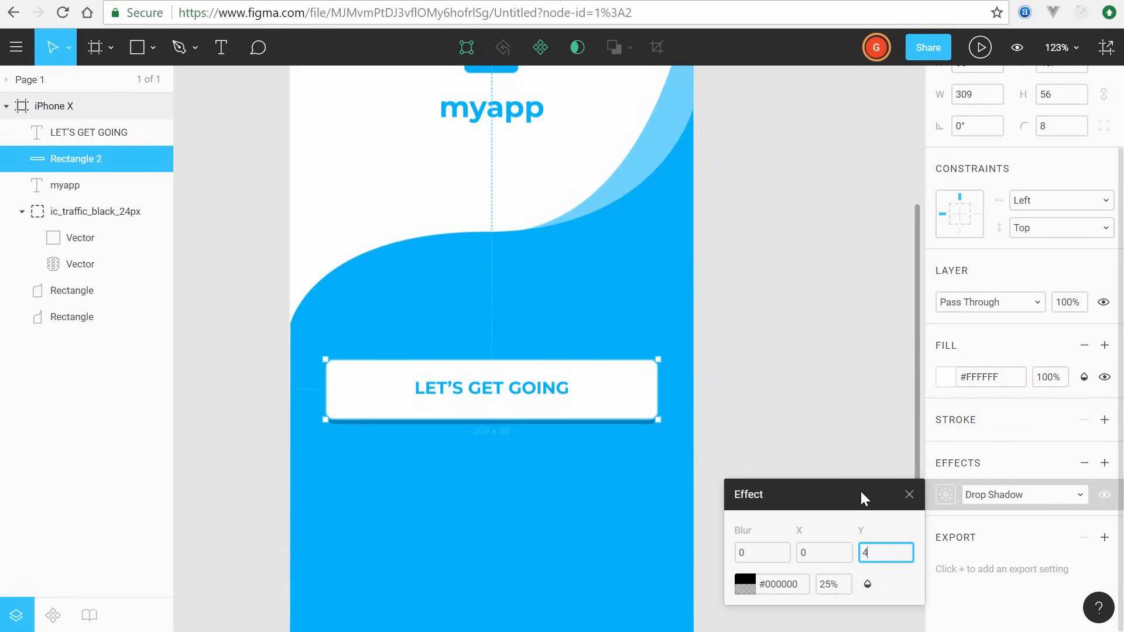
left_click(834, 584)
type("14")
key("Return")
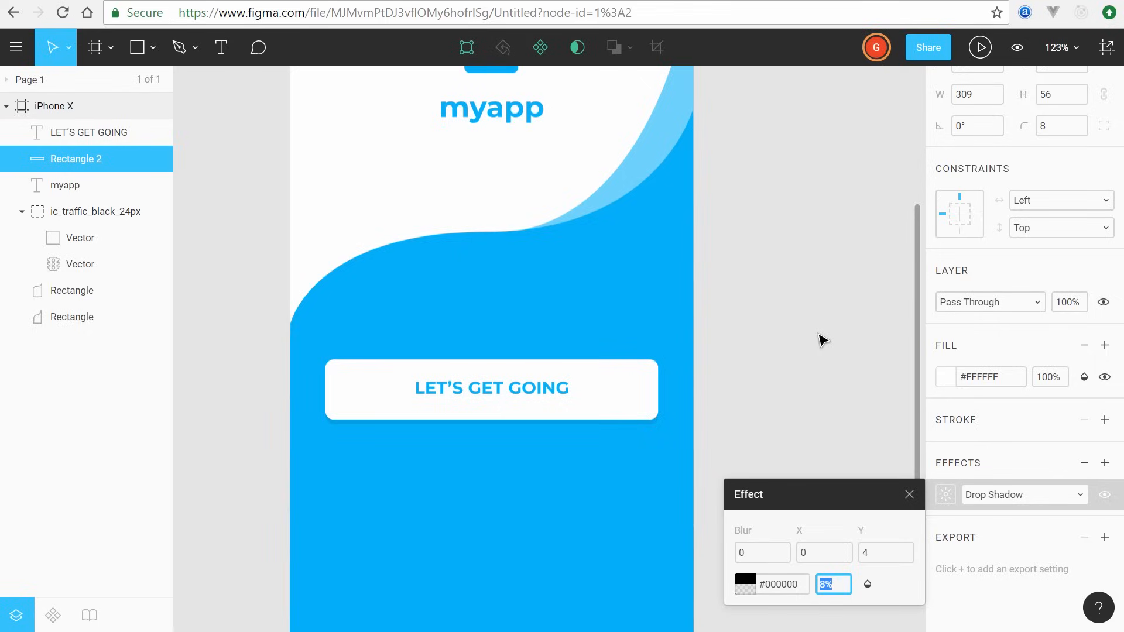
left_click(829, 408)
scroll(809, 429, "up", 5)
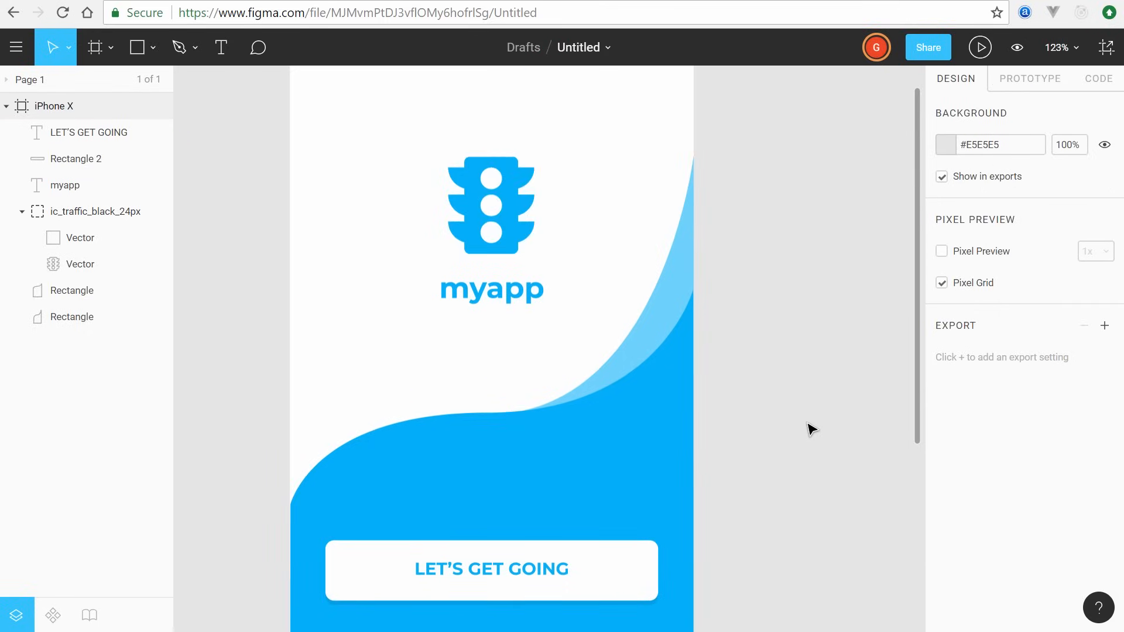
scroll(809, 429, "down", 2)
scroll(809, 429, "down", 2)
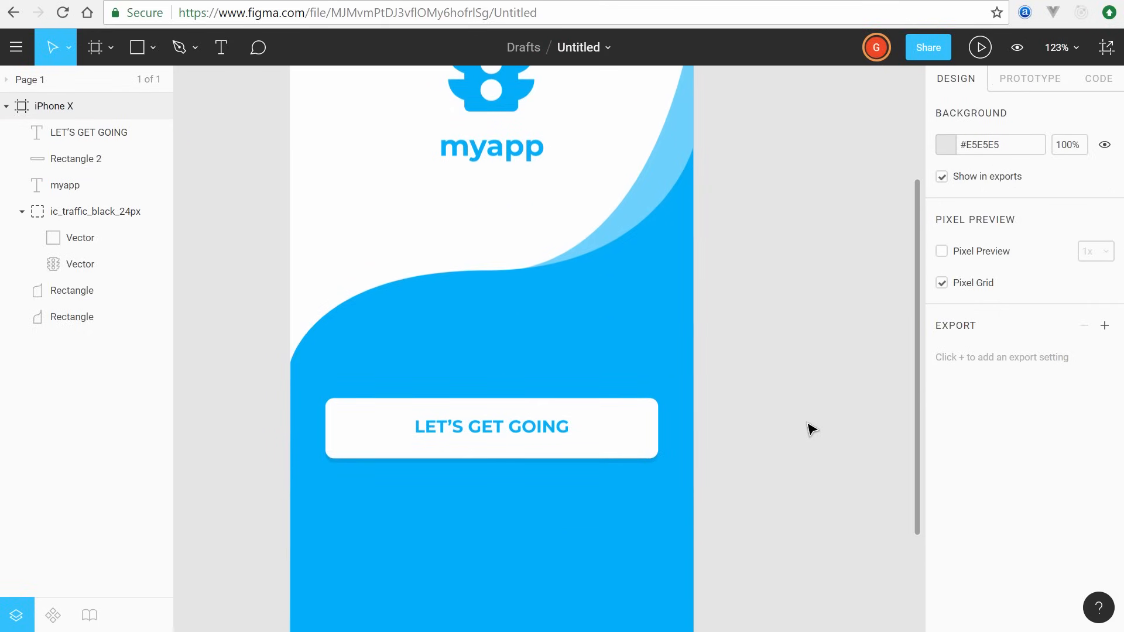
Step: Nudge the "LET'S GET GOING" text down to Y 486 on the white rectangle
left_click(553, 426)
left_click(605, 446, "shift")
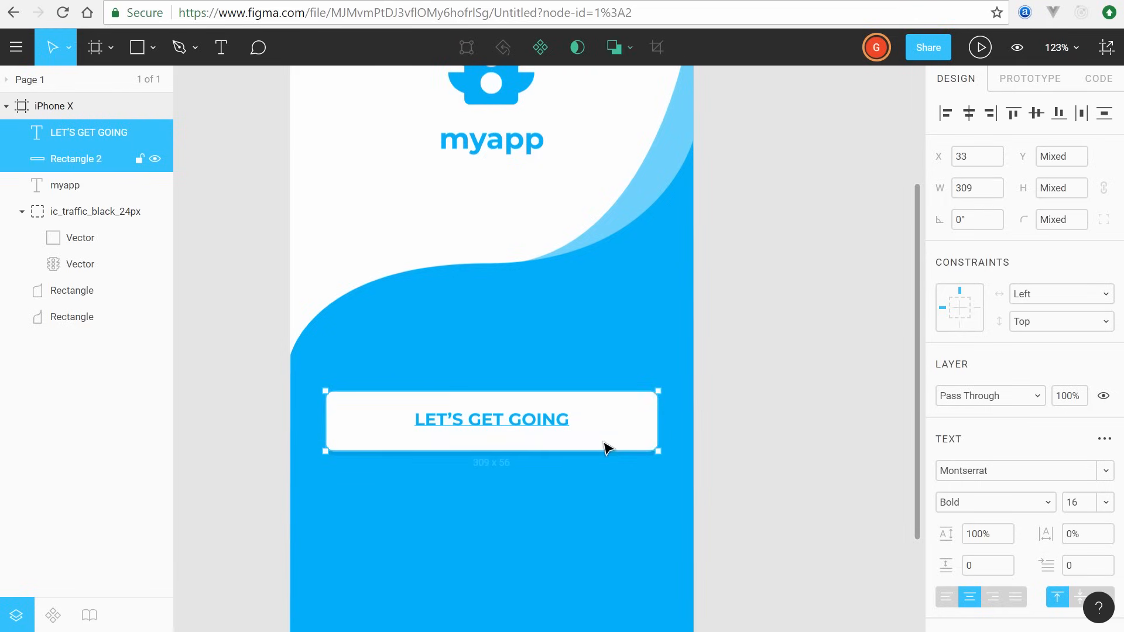
left_click(786, 368)
left_click(511, 431)
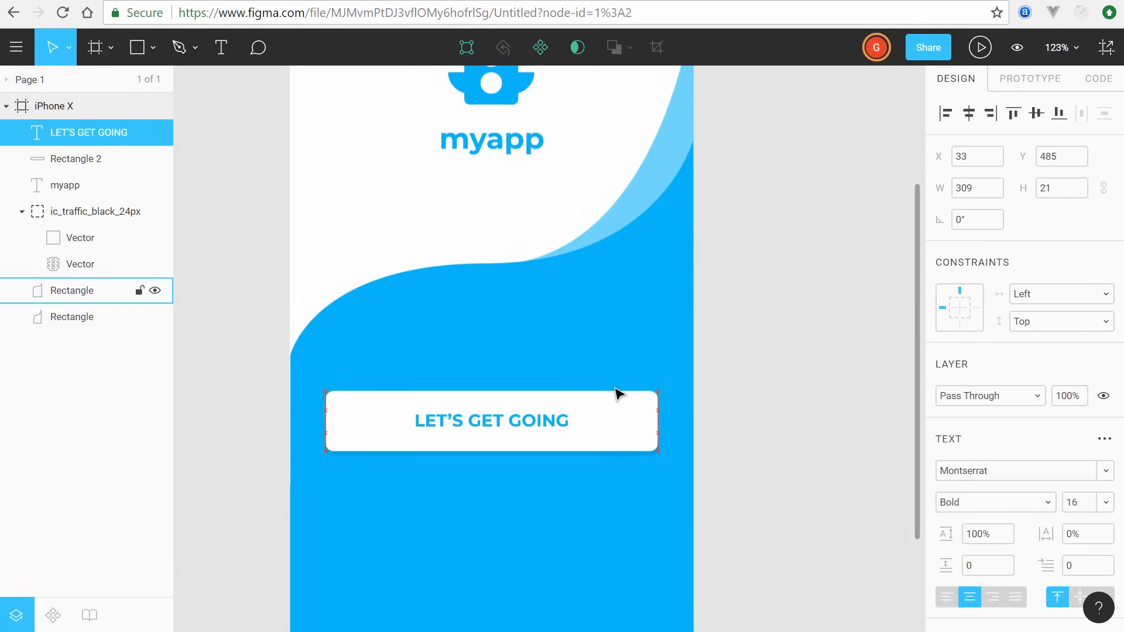
left_click(771, 364)
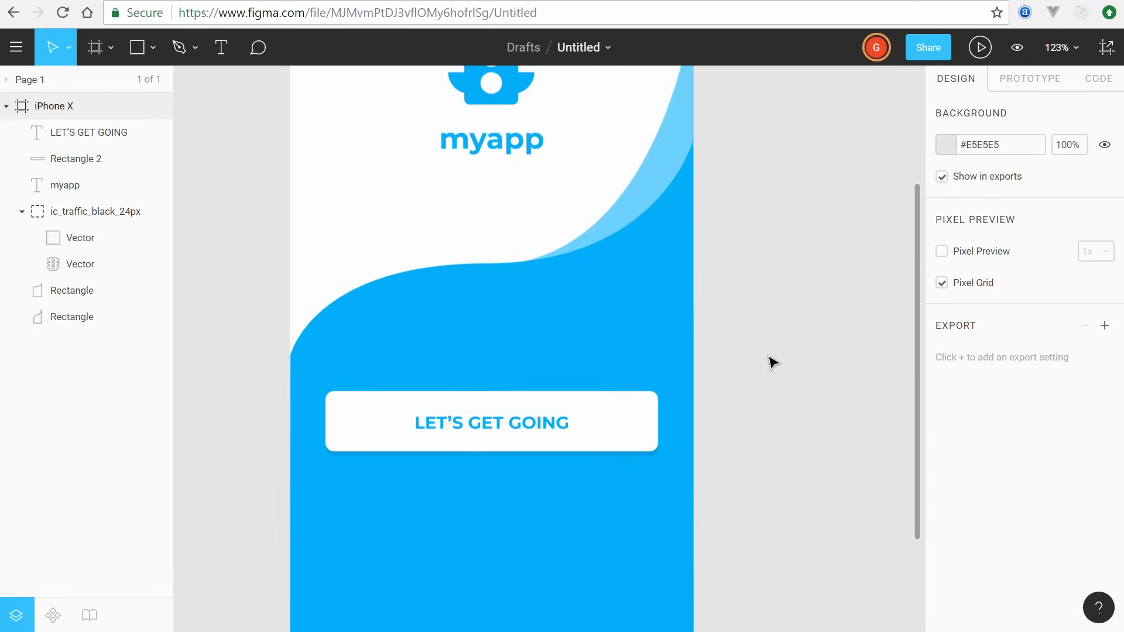
left_click(534, 422)
left_click(767, 365)
Step: Group the "LET'S GET GOING" text with its white rectangle and rename the group "My Button"
left_click(538, 433)
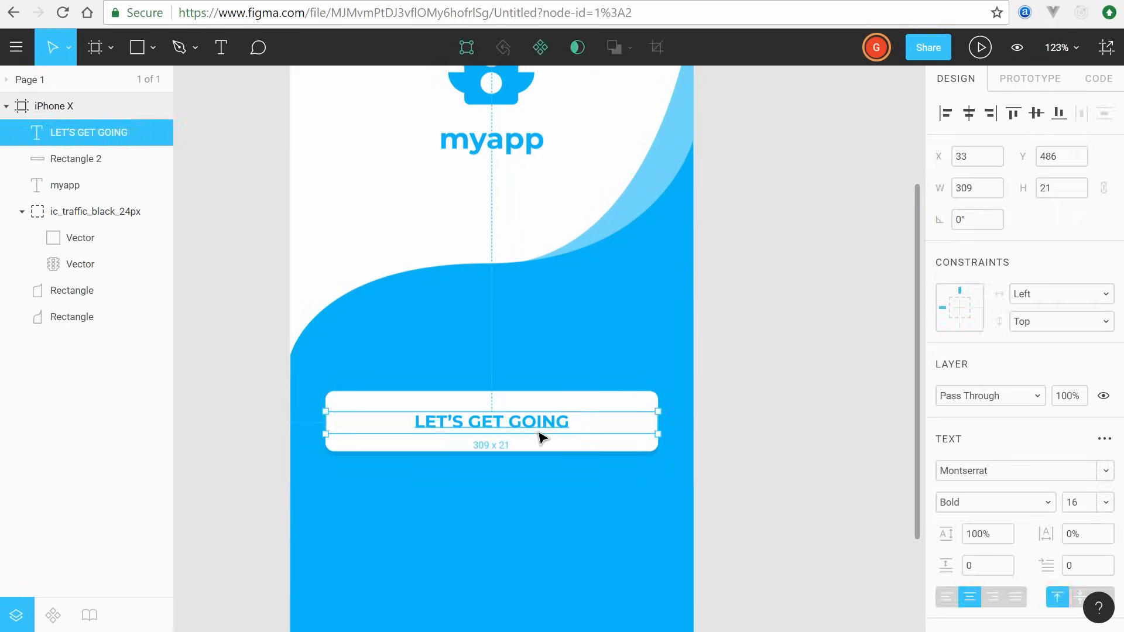
left_click(610, 450, "shift")
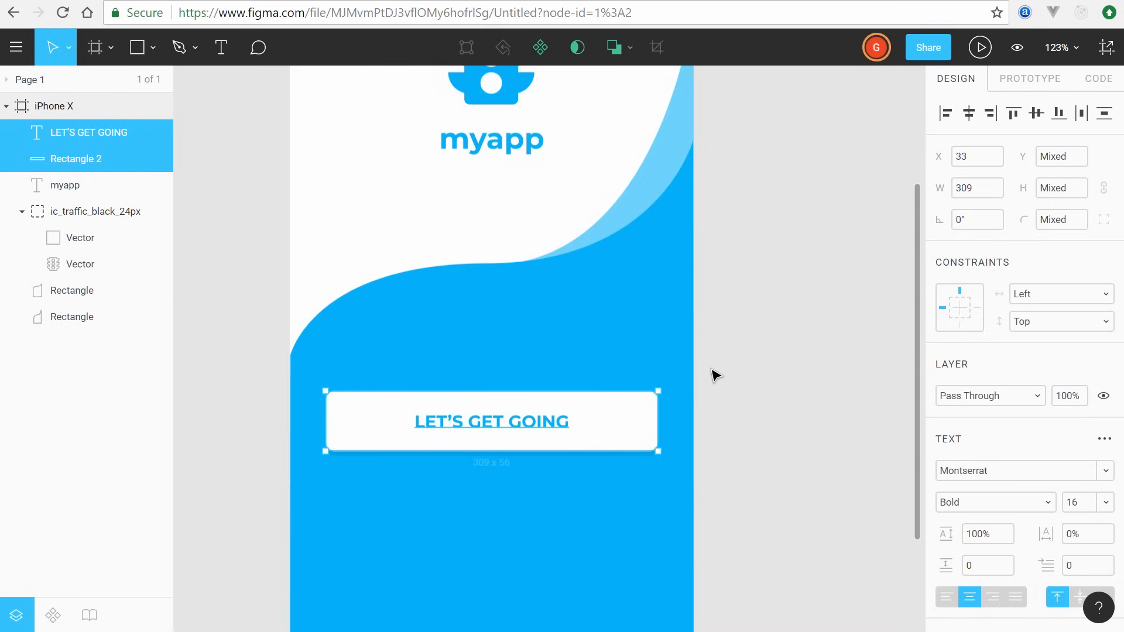
key("ctrl+g")
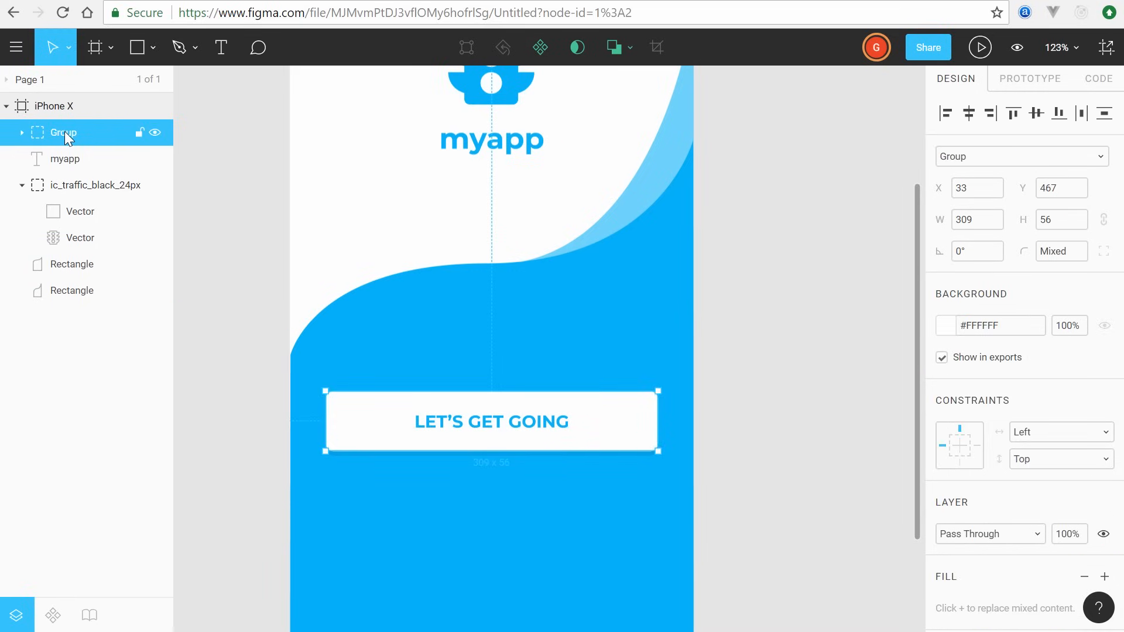
double_click(64, 132)
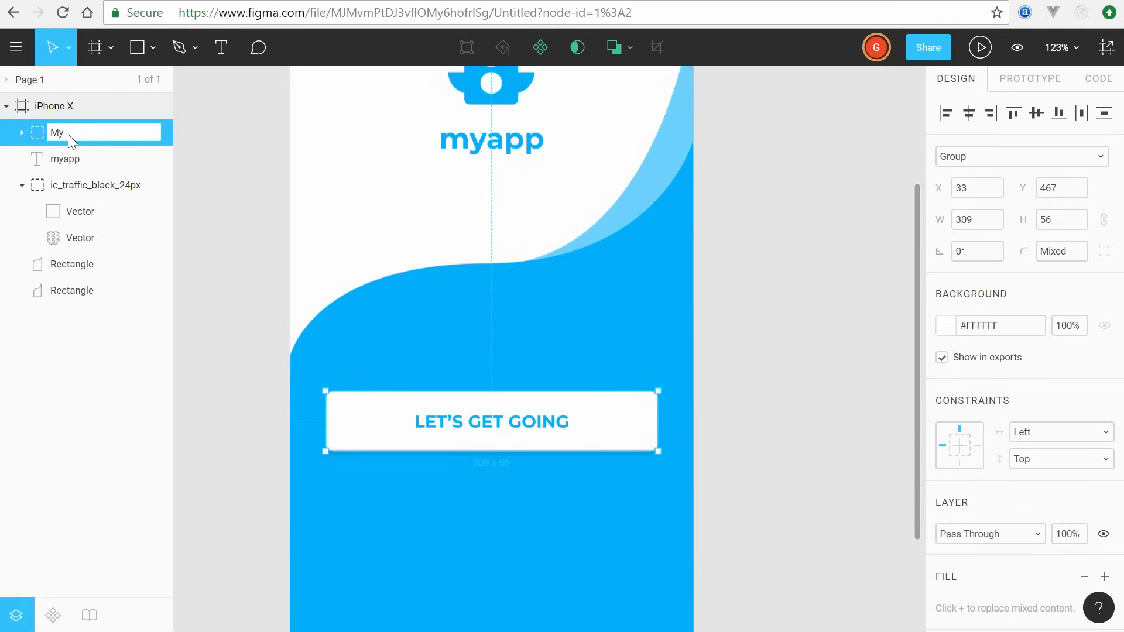
type("utton")
key("Return")
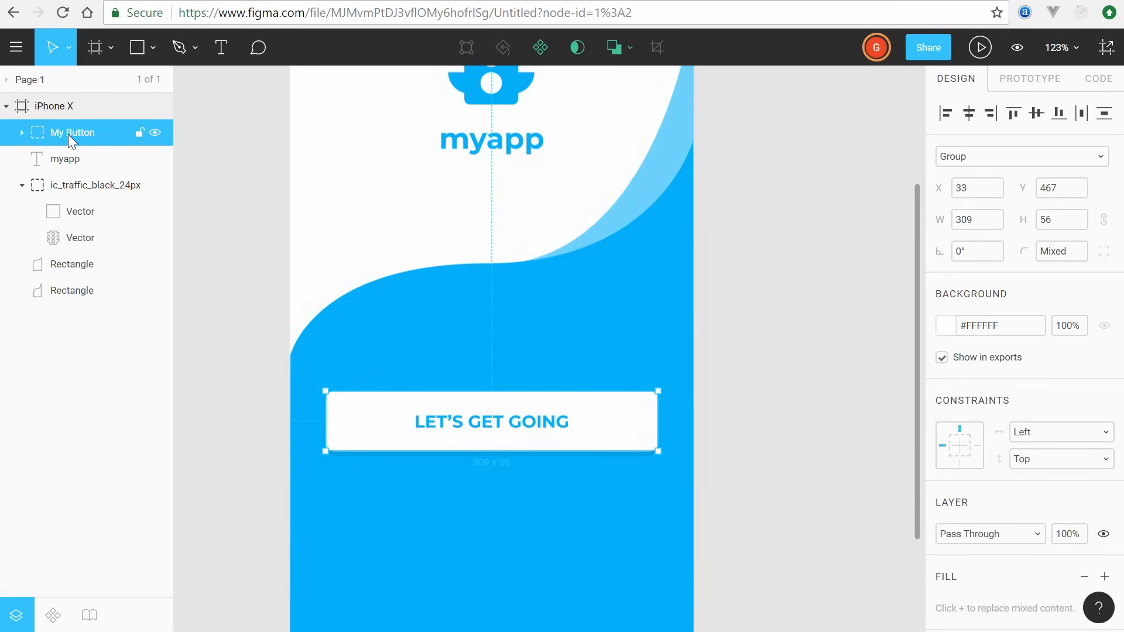
left_click(732, 406)
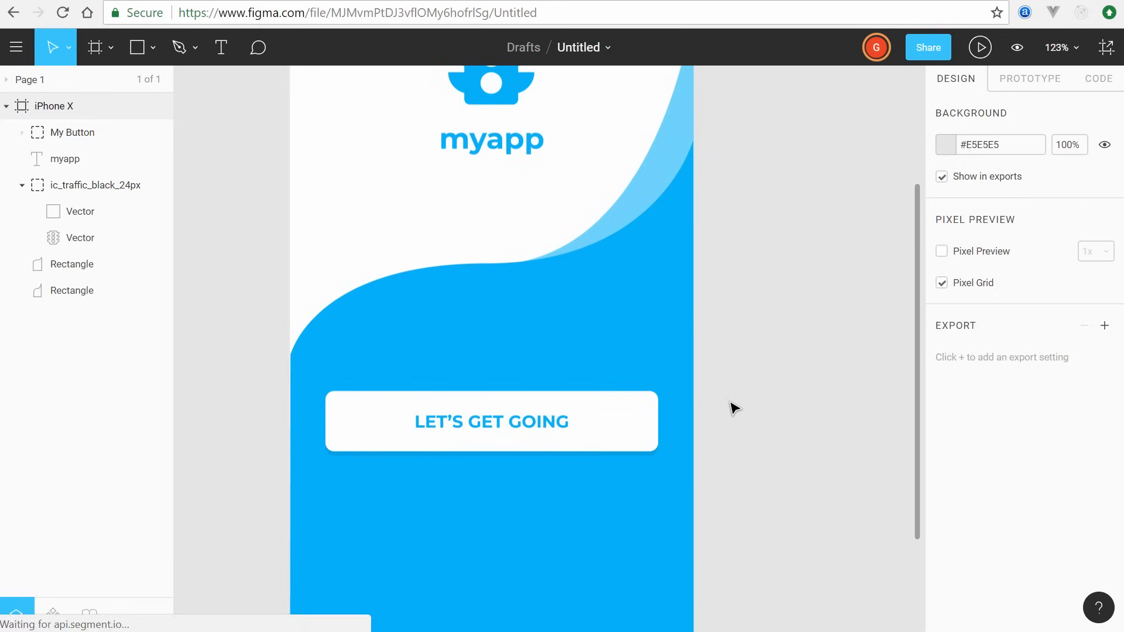
Step: Duplicate the My Button group and place the copy directly below the original at Y 536
left_click(615, 435)
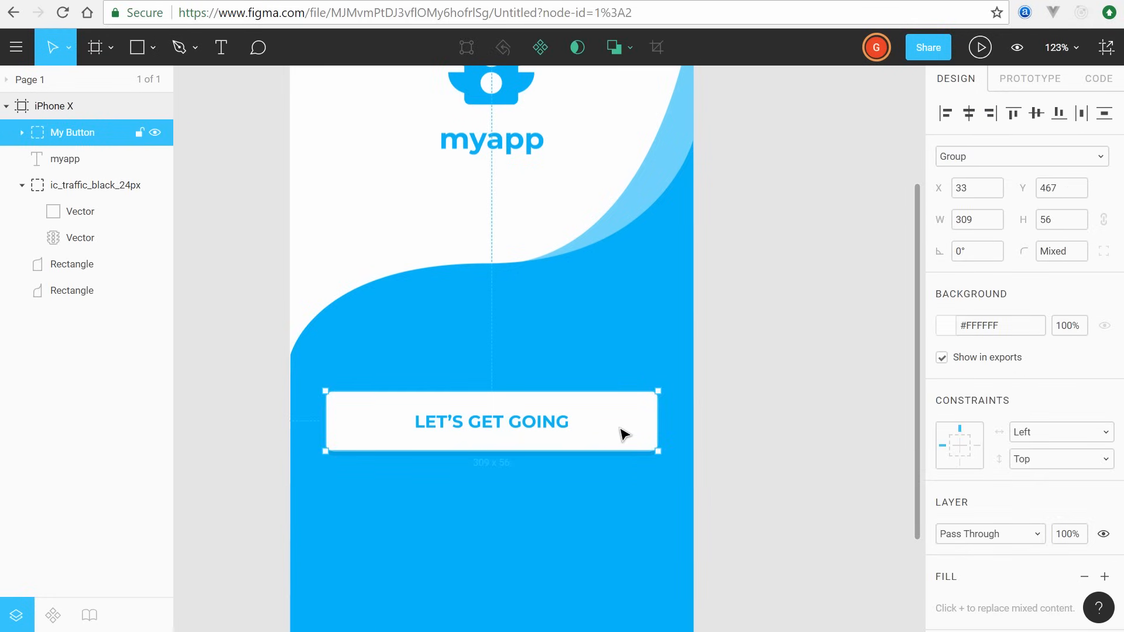
key("ctrl+d")
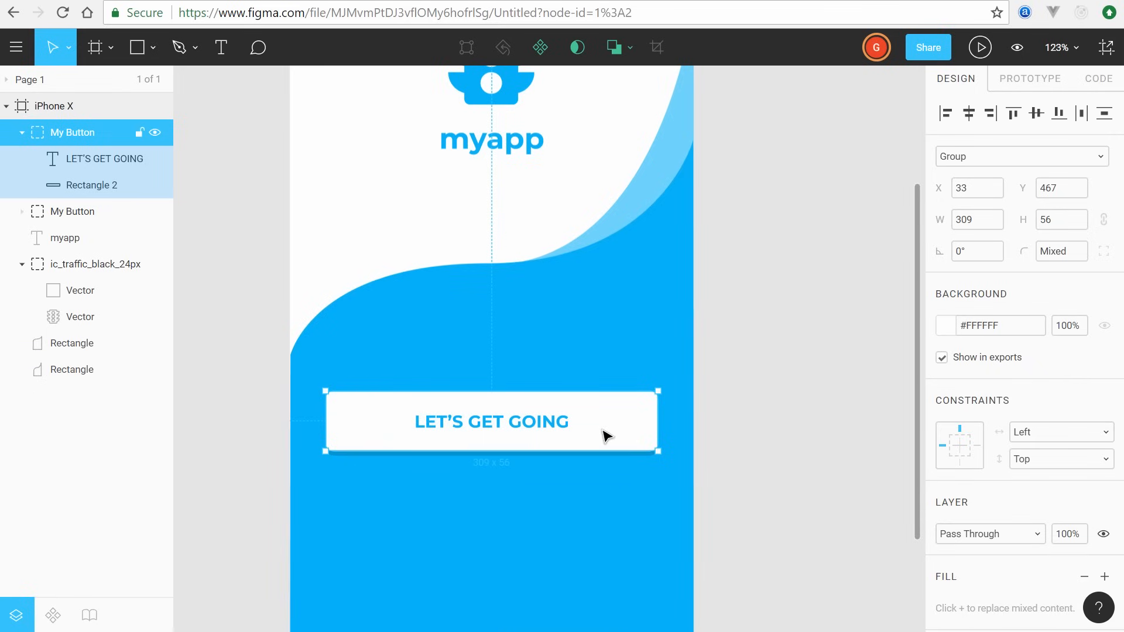
left_click_drag(606, 436, 614, 514)
left_click(815, 454)
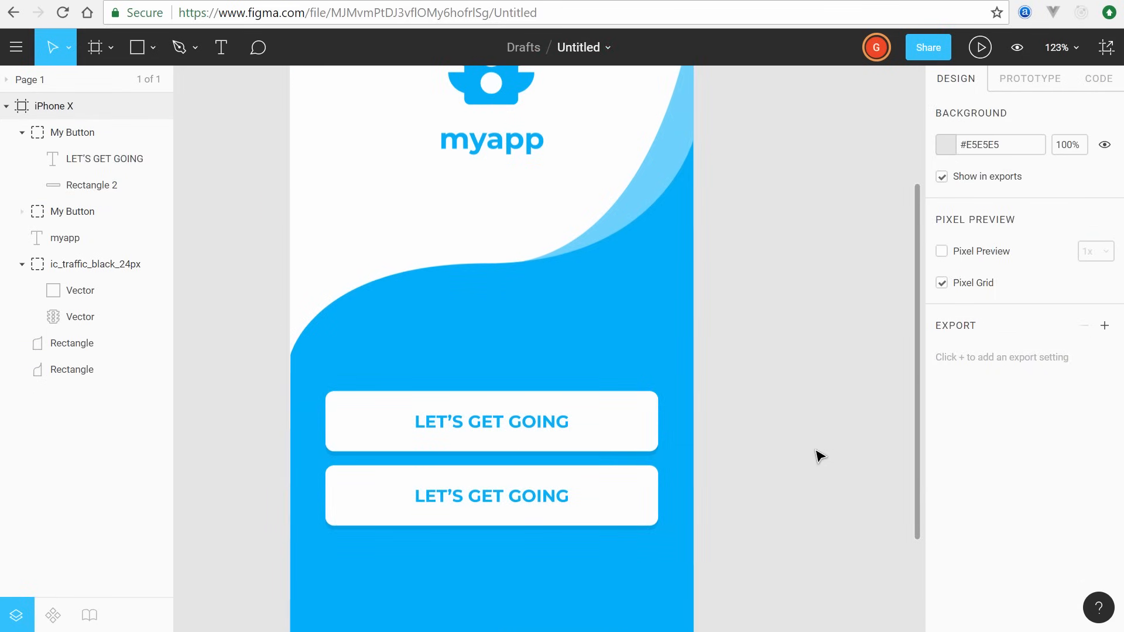
Step: Hide the white fill of the rectangle in the lower button
left_click(652, 485)
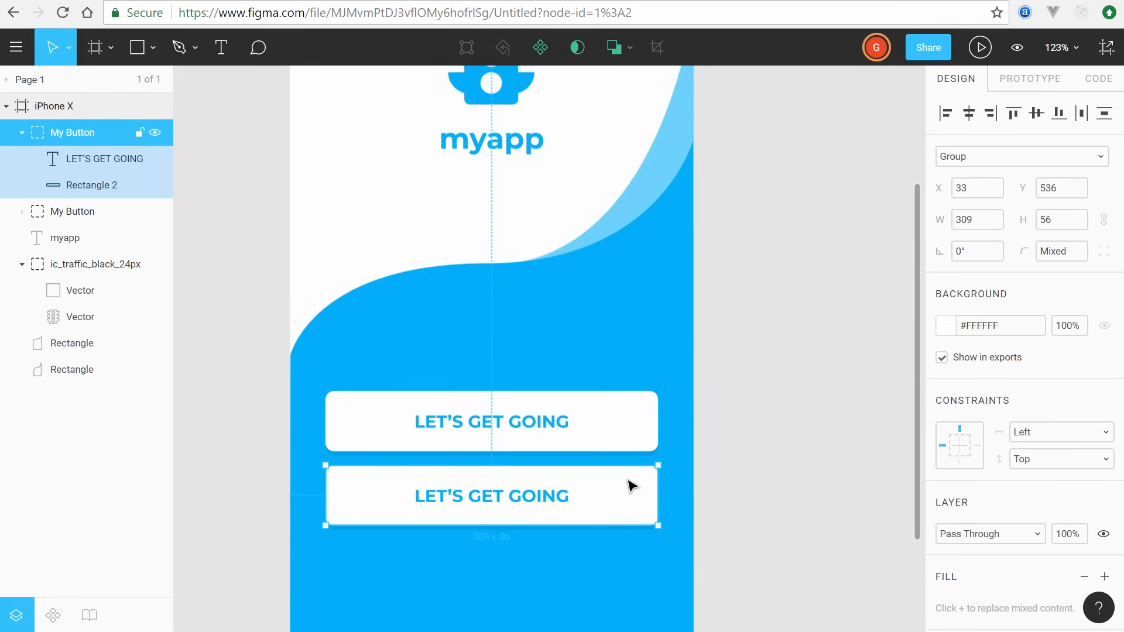
double_click(633, 483)
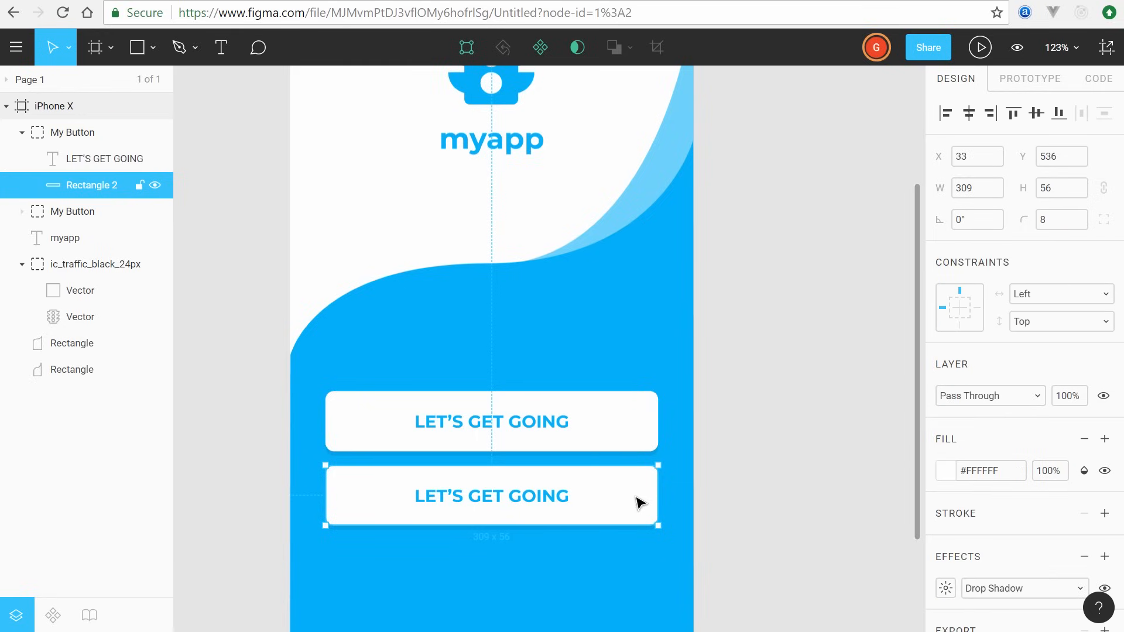
scroll(1022, 531, "down", 2)
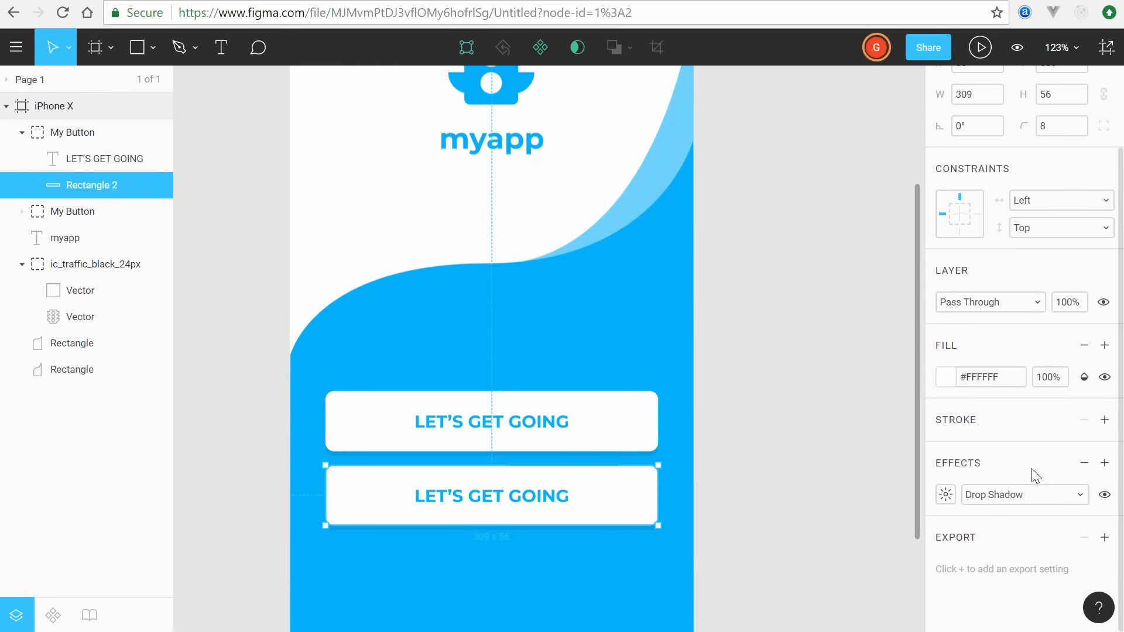
left_click(1105, 377)
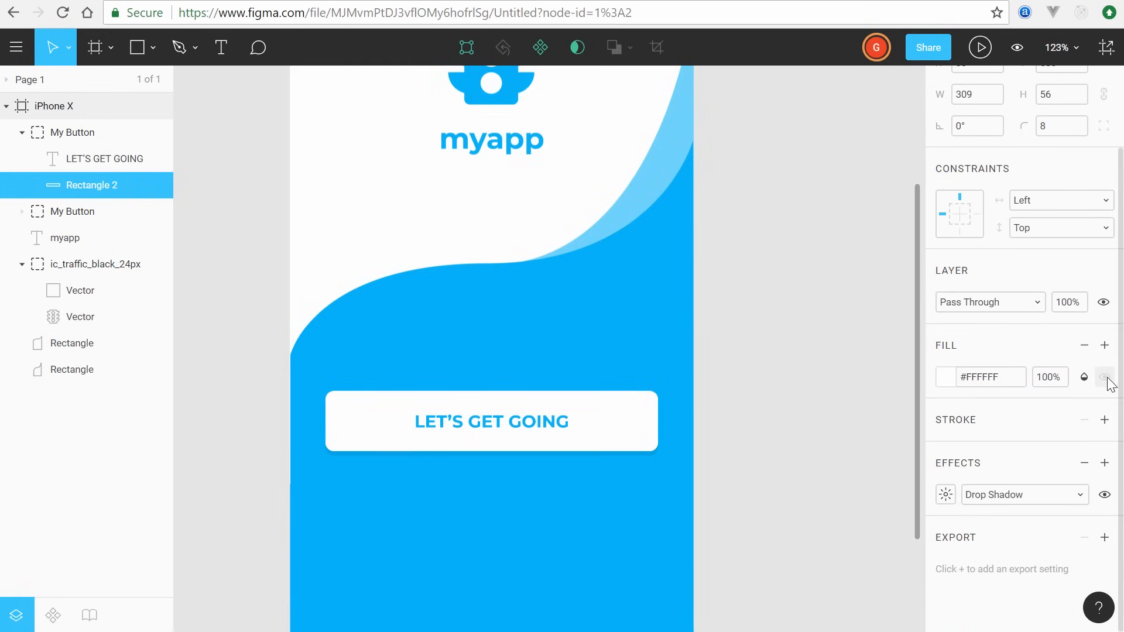
Step: Add a stroke to the lower button's rectangle and color it with the document white
left_click(1104, 420)
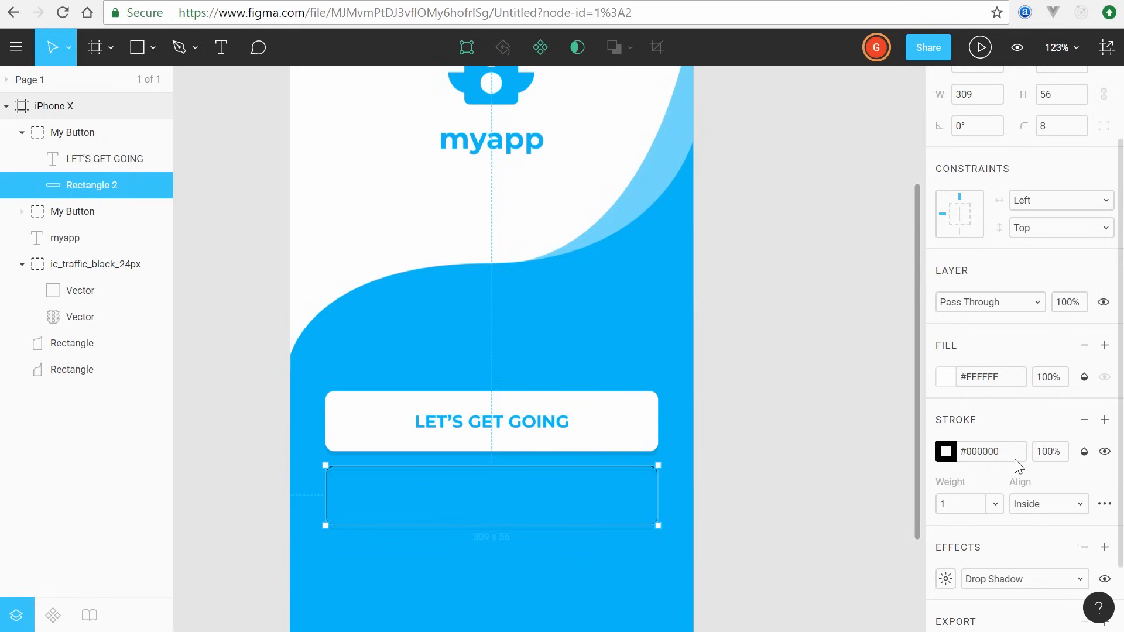
left_click(953, 451)
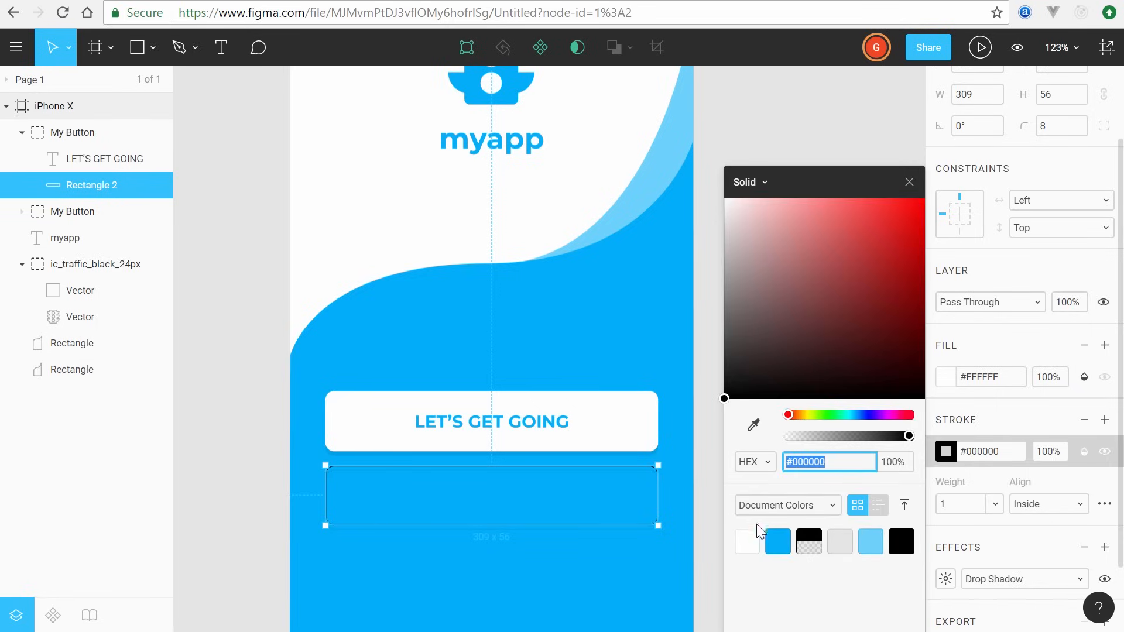
left_click(751, 539)
left_click(708, 426)
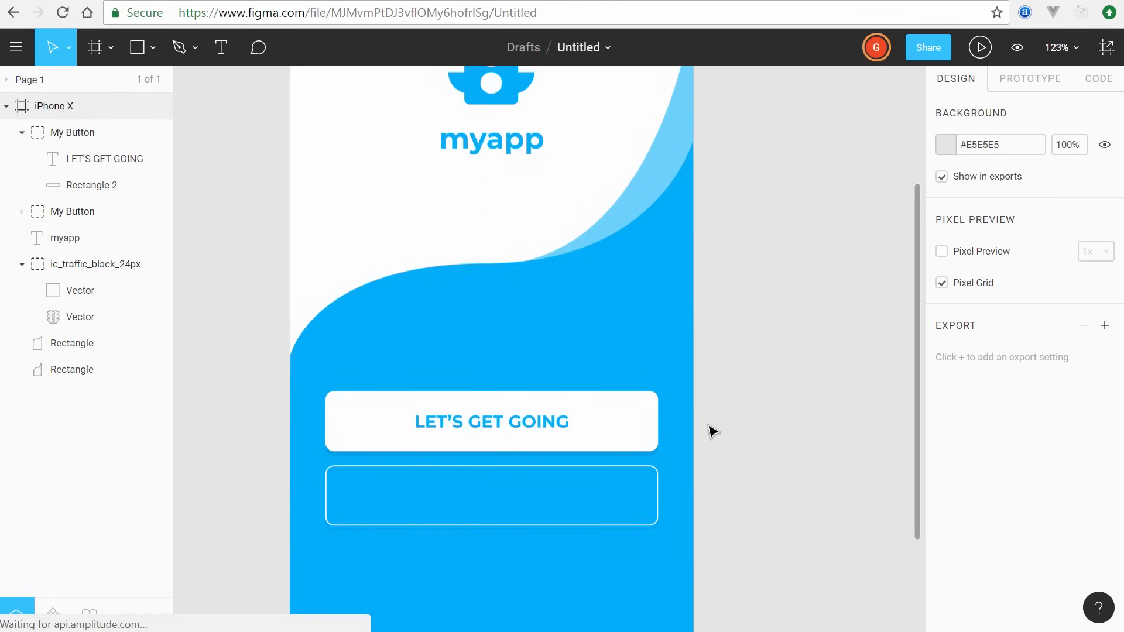
Step: Change the fill of the lower button's "LET'S GET GOING" text to white #FFFFFF
left_click(532, 505)
double_click(503, 503)
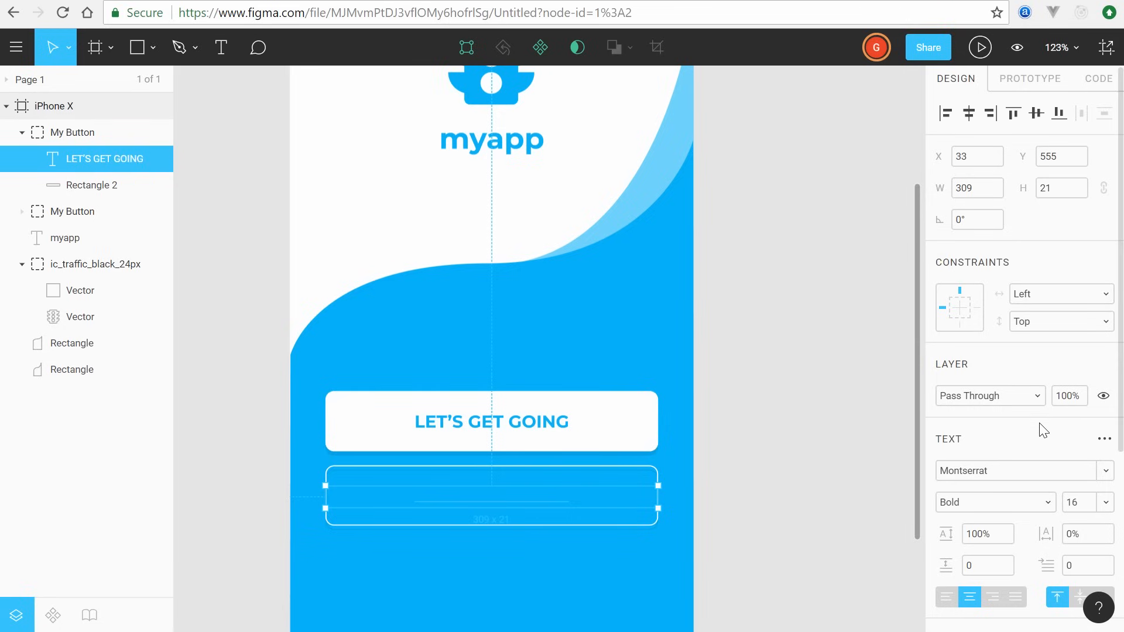
scroll(965, 419, "down", 5)
left_click(946, 408)
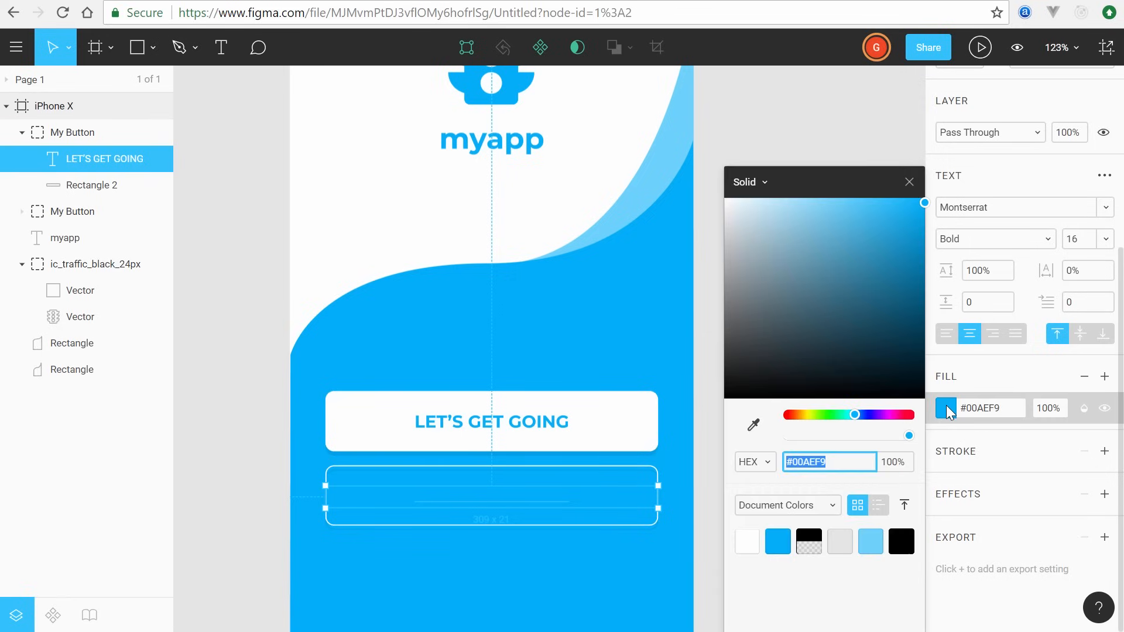
left_click_drag(777, 357, 701, 140)
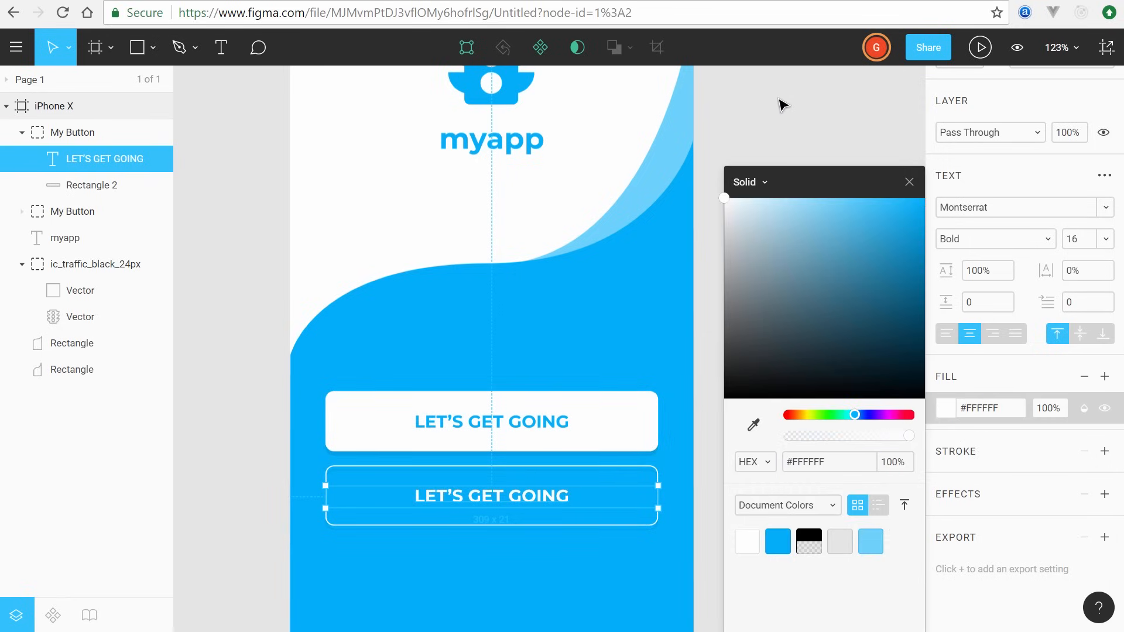
Step: Replace the text of the lower outlined button with "DO SOMETHING ELSE"
double_click(490, 497)
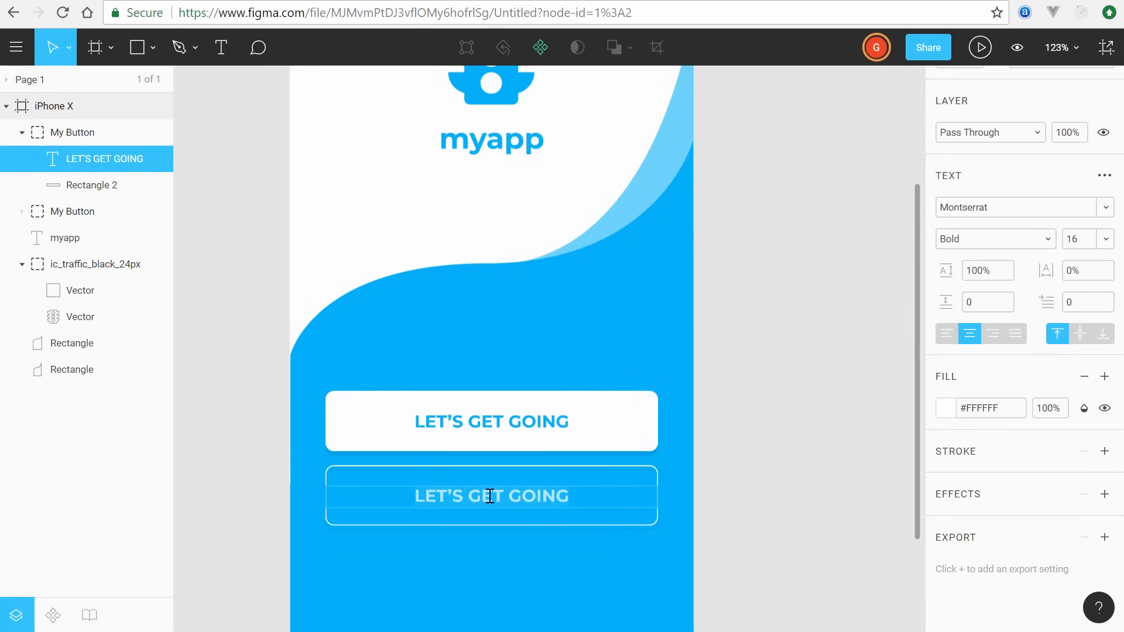
triple_click(490, 497)
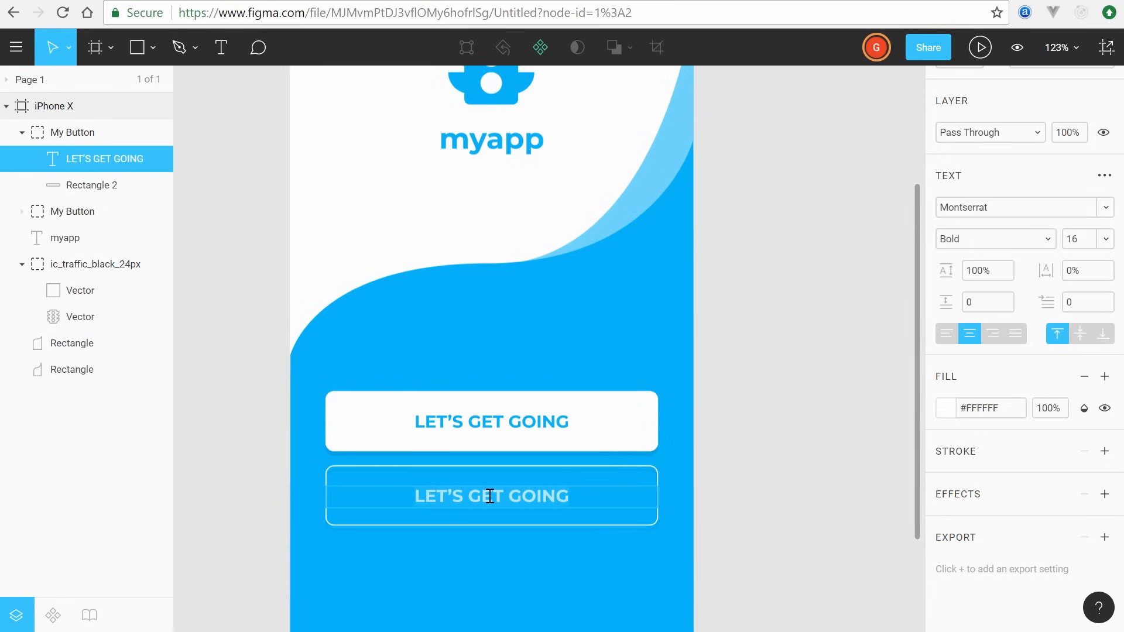
type("DO SOMETHING ELSE")
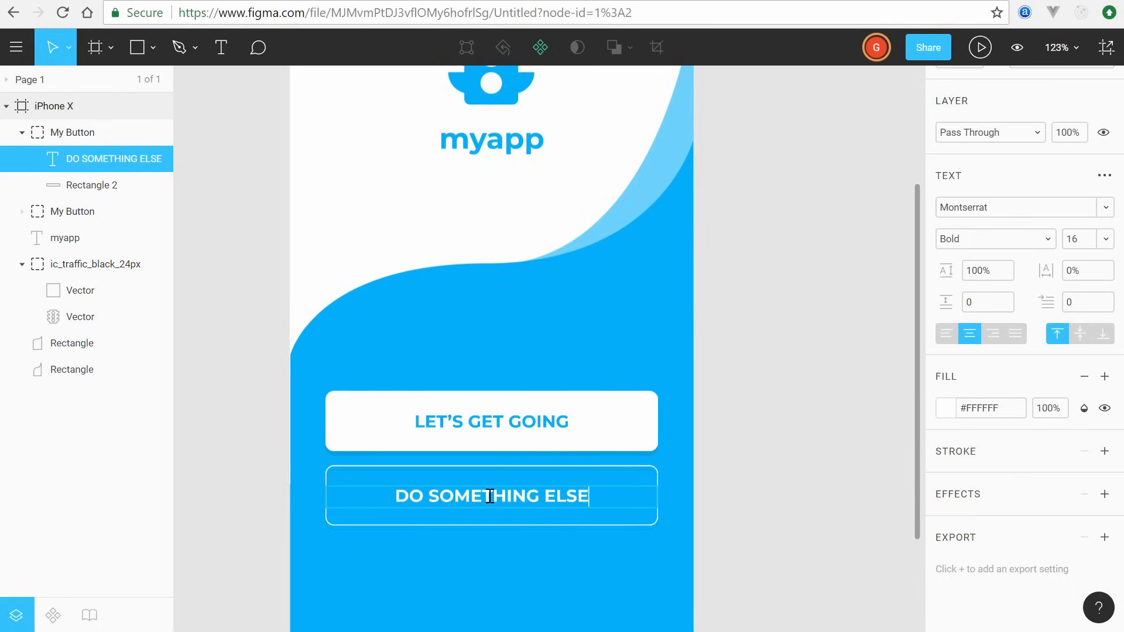
key("Escape")
left_click(761, 425)
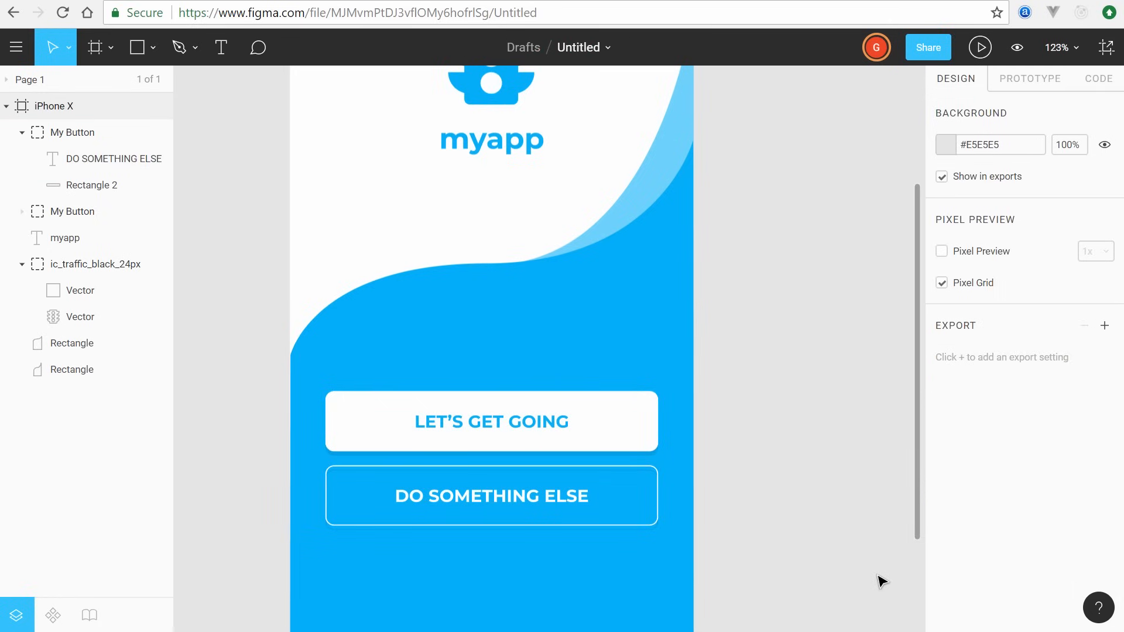
Step: Set the font weight of the "DO SOMETHING ELSE" text to Regular
left_click(543, 501)
left_click(546, 502)
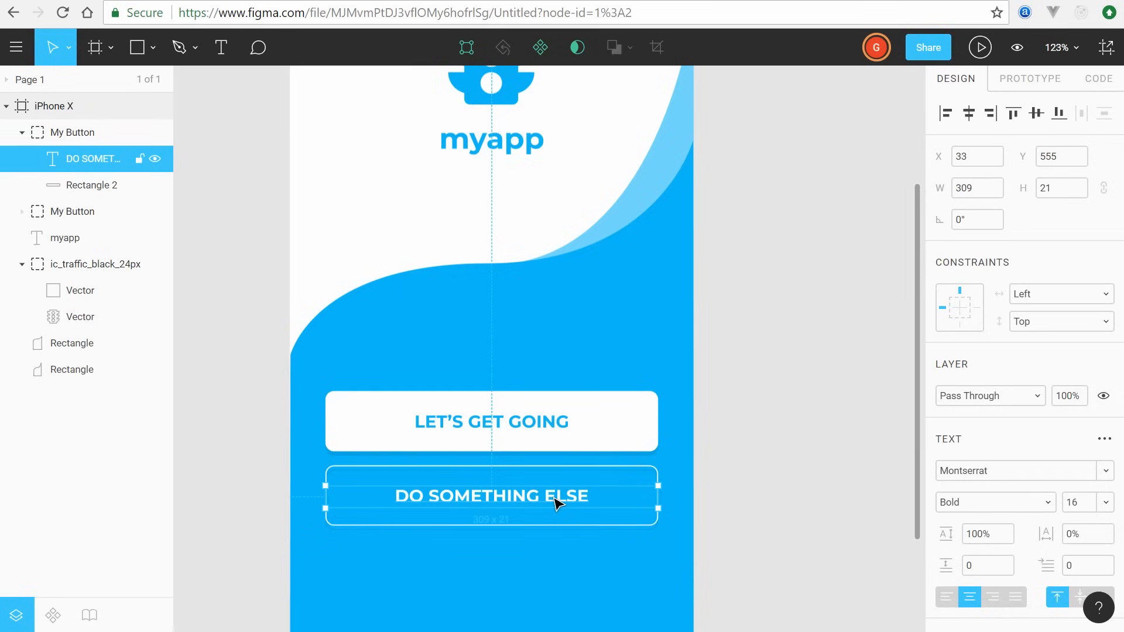
left_click(1048, 503)
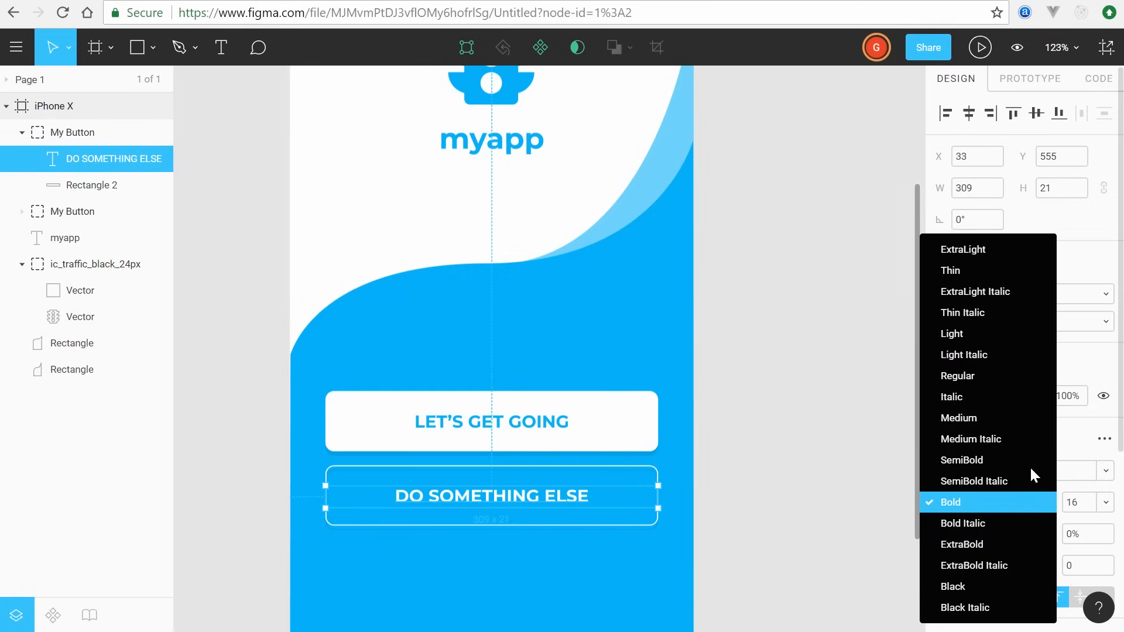
left_click(991, 378)
left_click(896, 414)
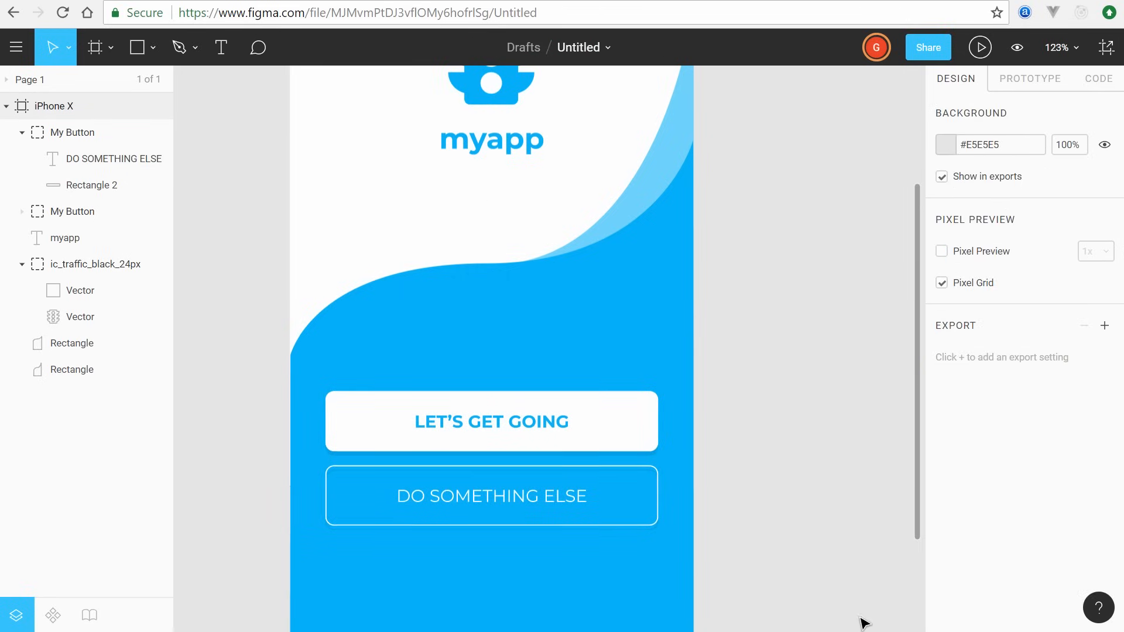
Step: Look over the complete iPhone X screen with its logo, waves and two buttons
scroll(711, 421, "down", 1)
scroll(711, 421, "down", 5, "ctrl")
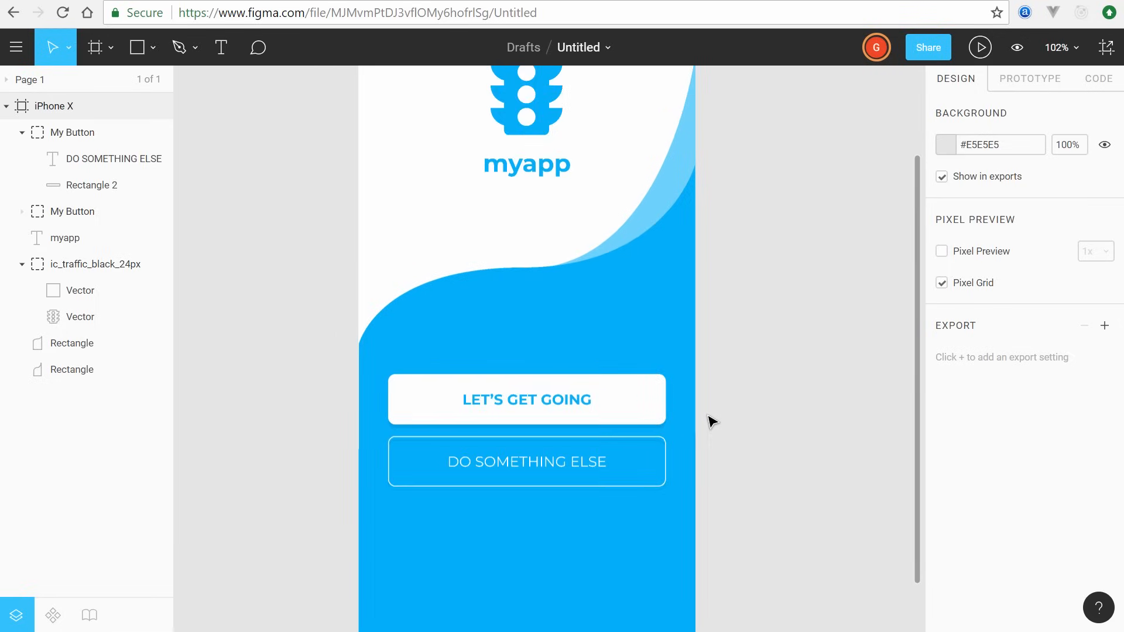
scroll(711, 422, "down", 3, "ctrl")
scroll(712, 422, "up", 2, "ctrl")
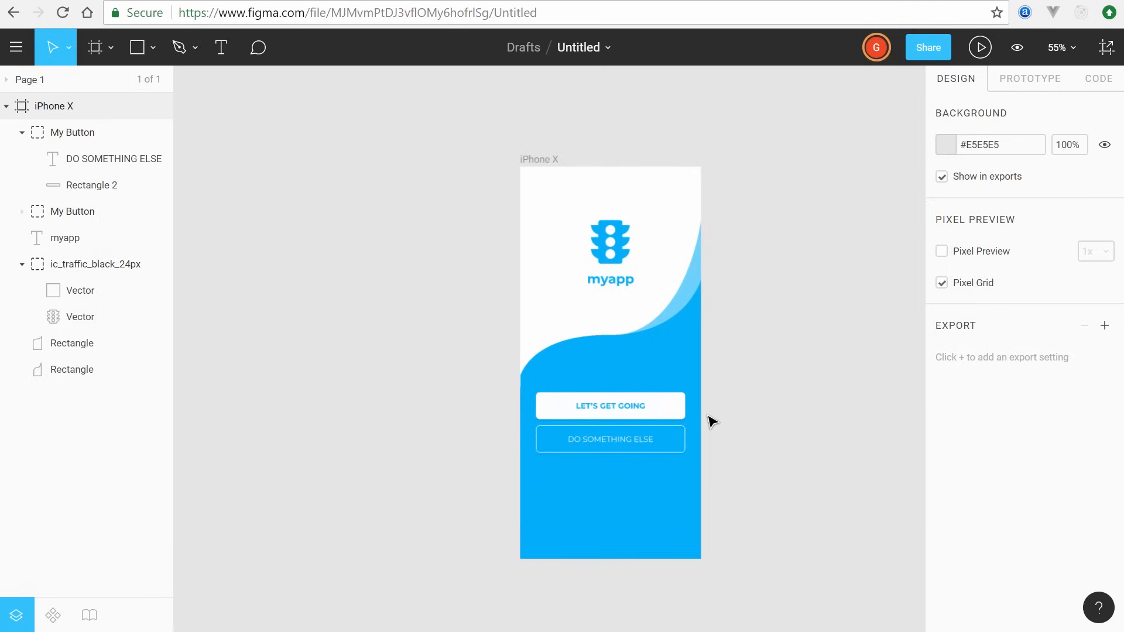
scroll(711, 422, "up", 1, "ctrl")
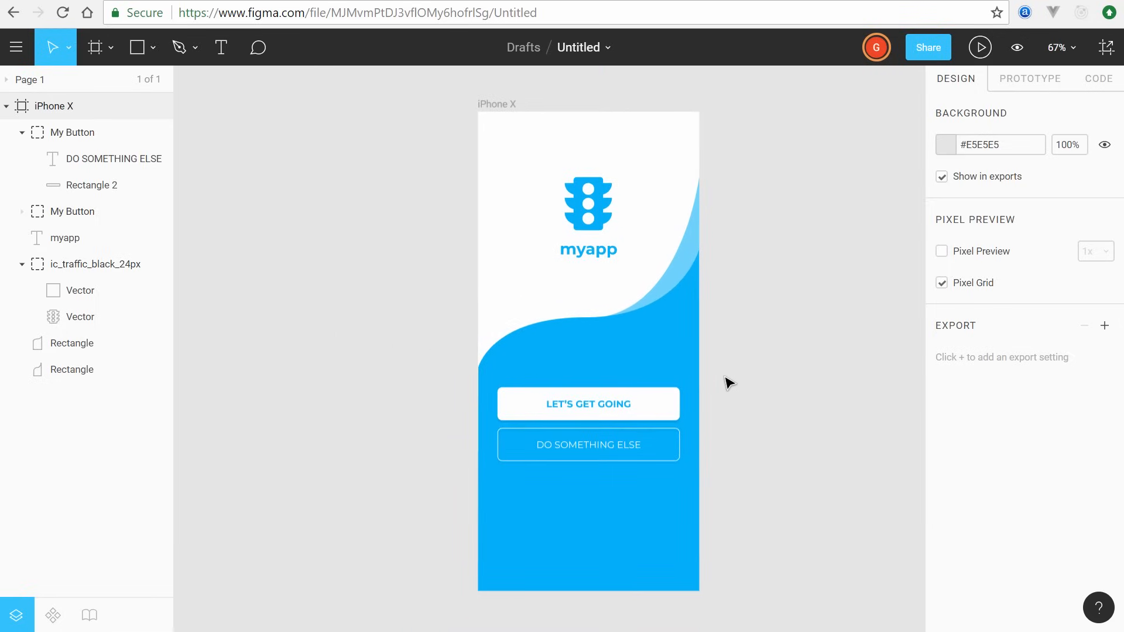
left_click_drag(697, 337, 534, 328)
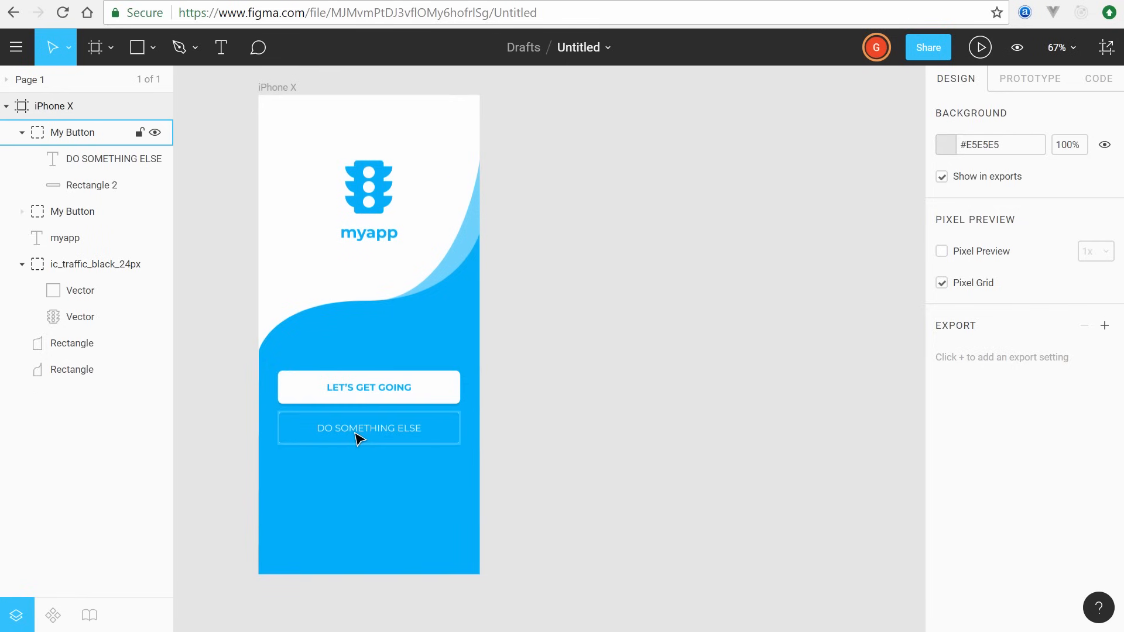
left_click(366, 437)
left_click(582, 336)
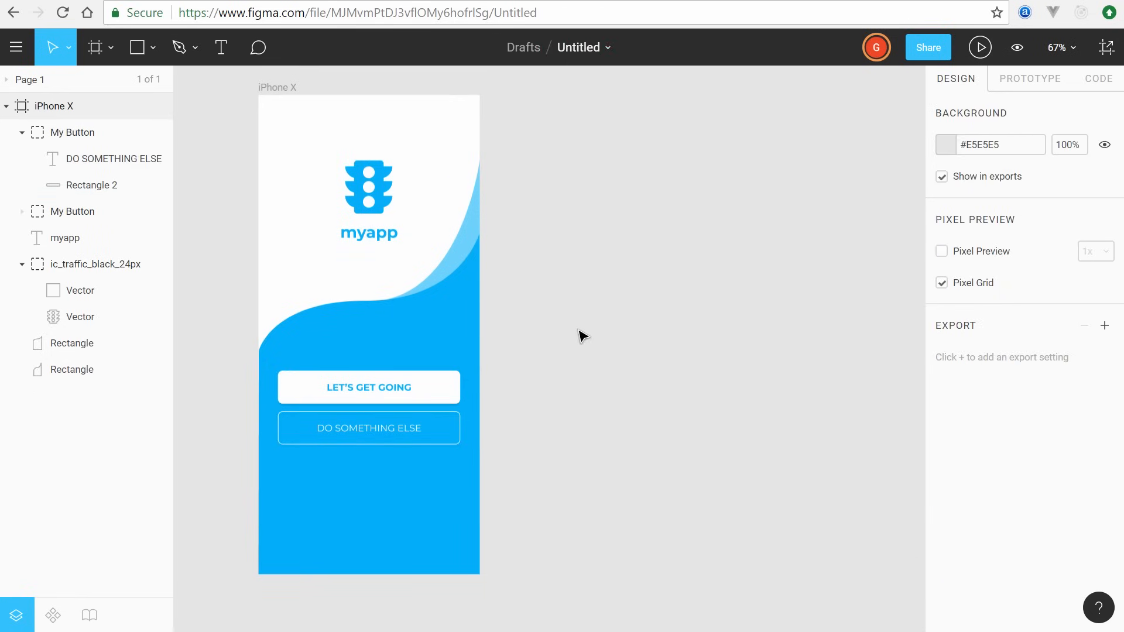
left_click(282, 91)
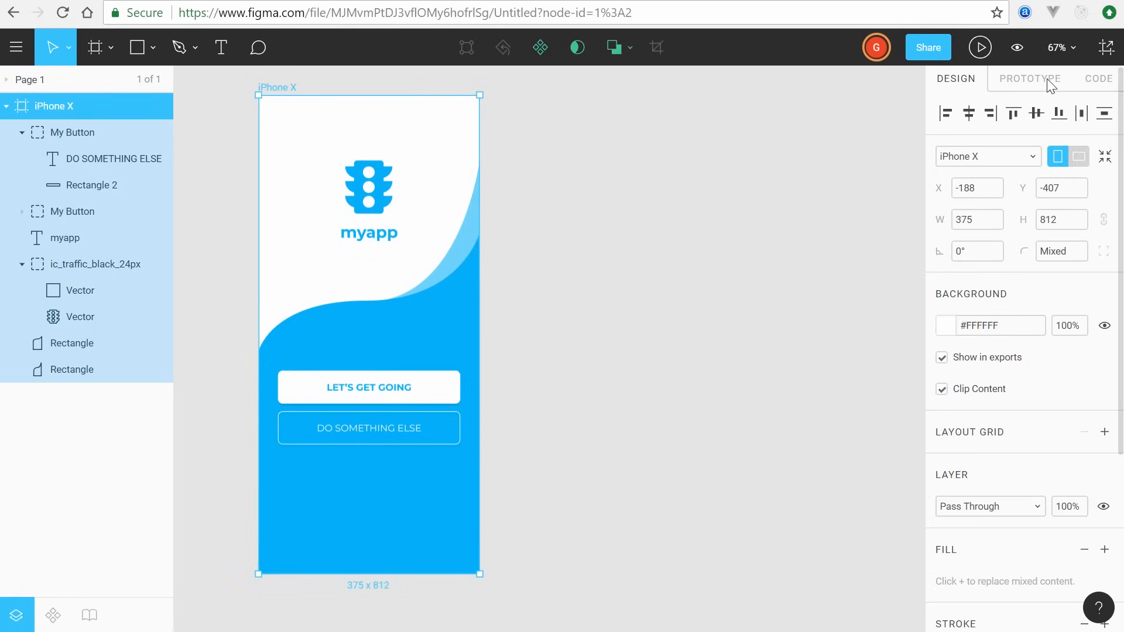
left_click(637, 205)
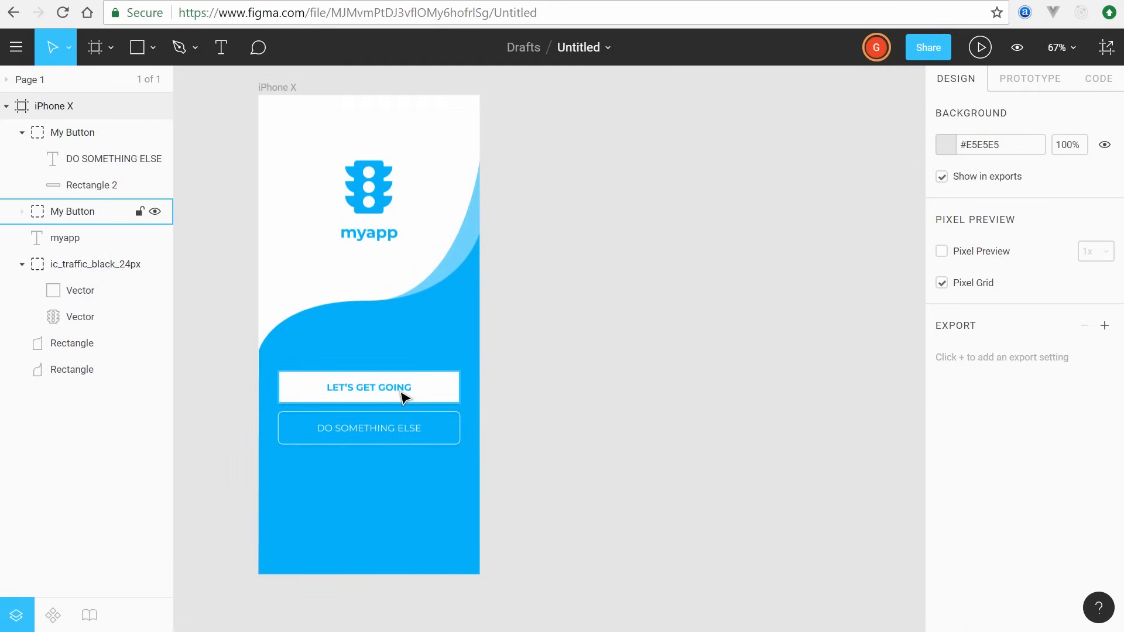
left_click(430, 393)
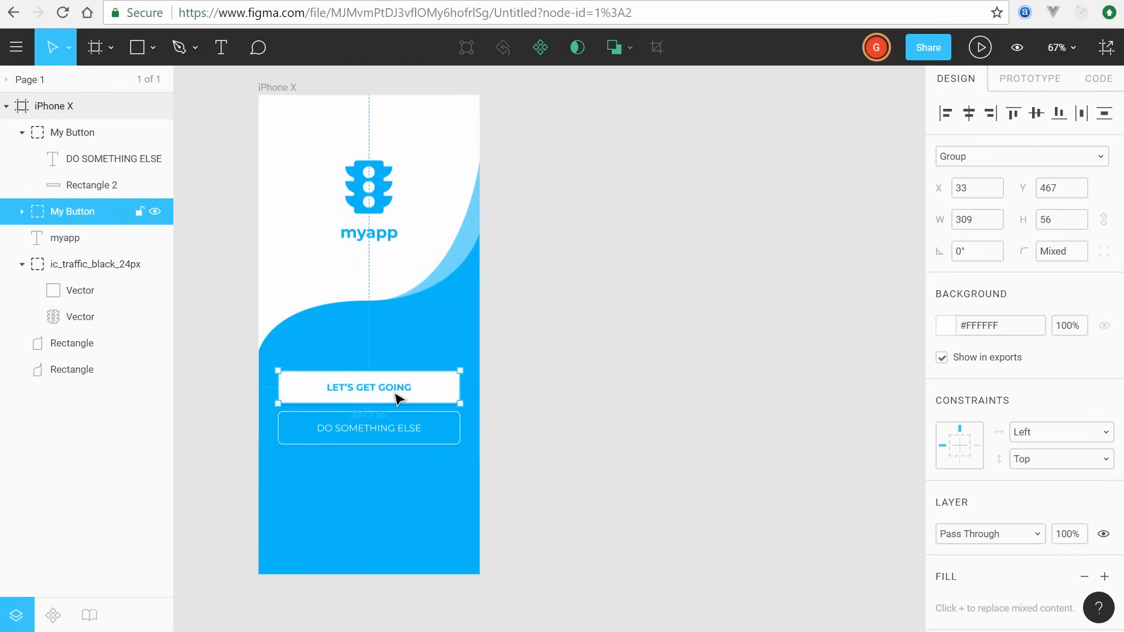
left_click(579, 253)
Step: Duplicate the whole iPhone X frame so that a second screen stands beside the original
left_click(280, 89)
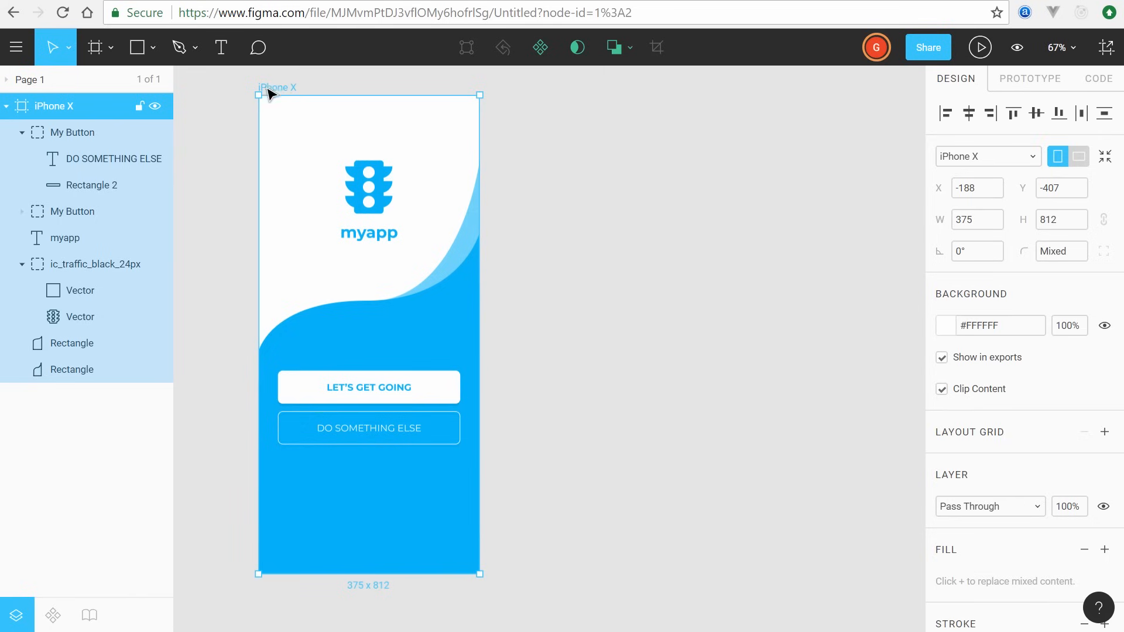
key("ctrl+d")
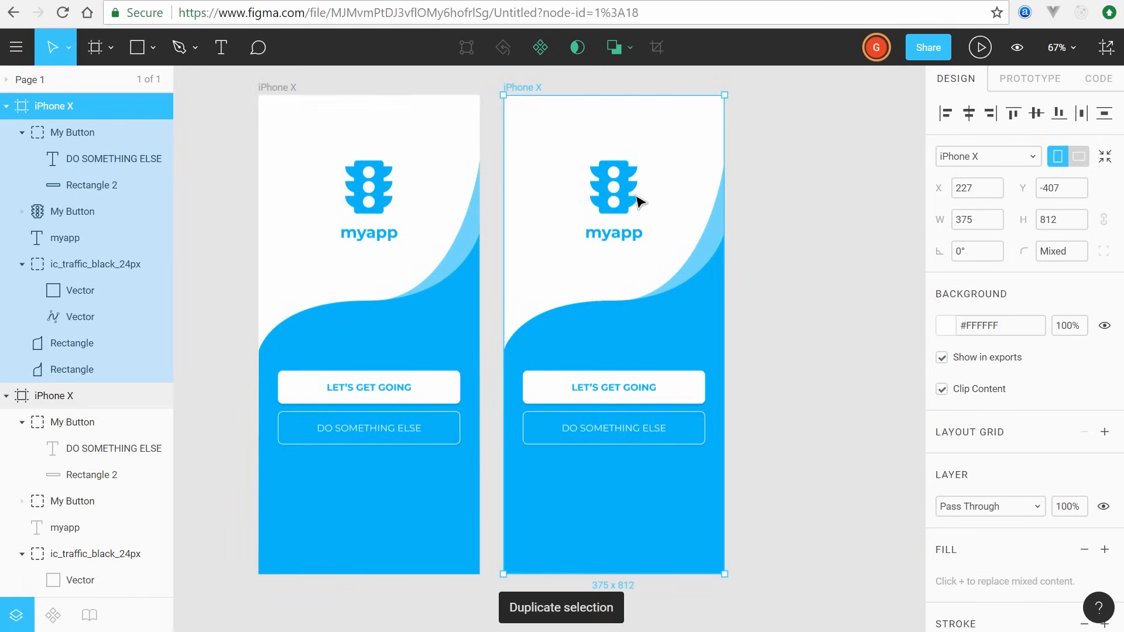
left_click(802, 251)
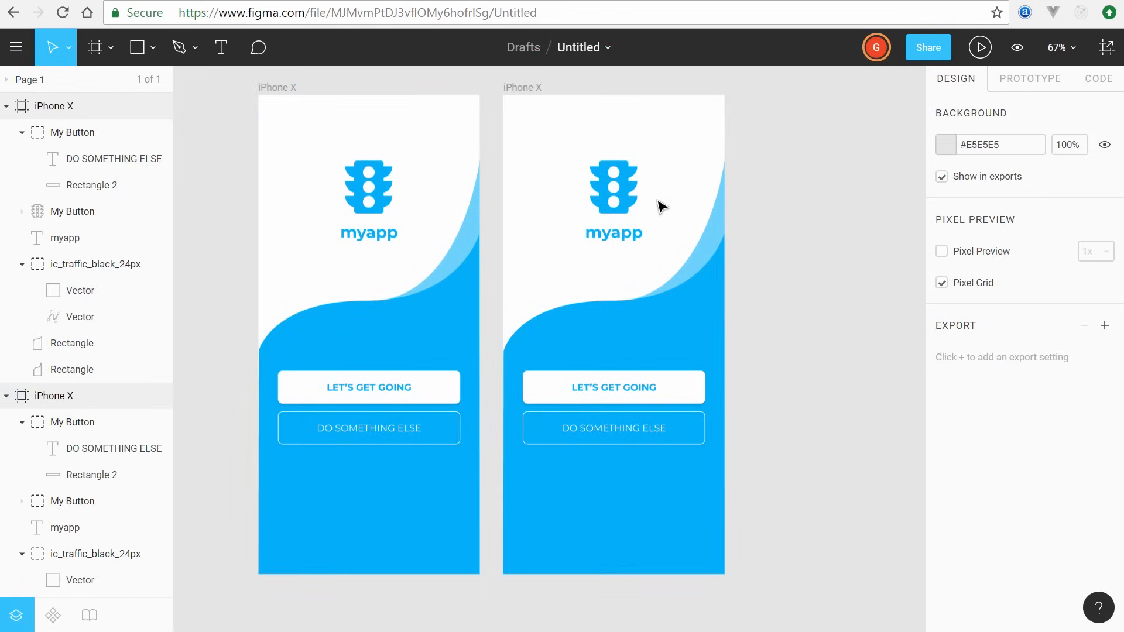
scroll(681, 232, "up", 1)
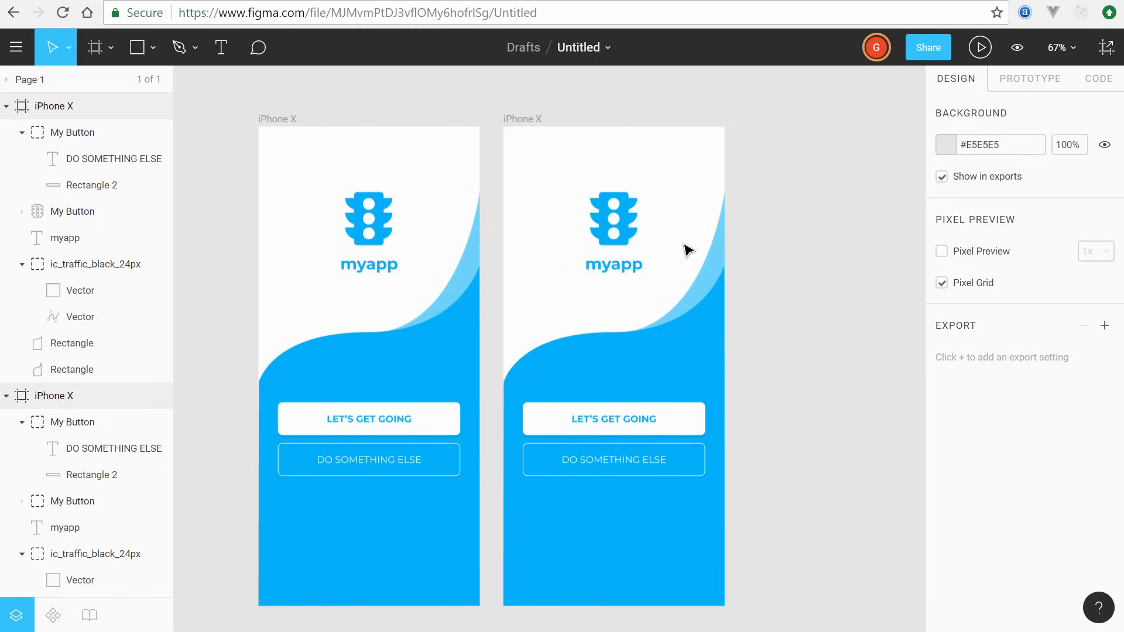
Step: Move the duplicated frame's traffic light logo to the frame's upper-left corner and scale it down to a small icon
left_click(624, 244)
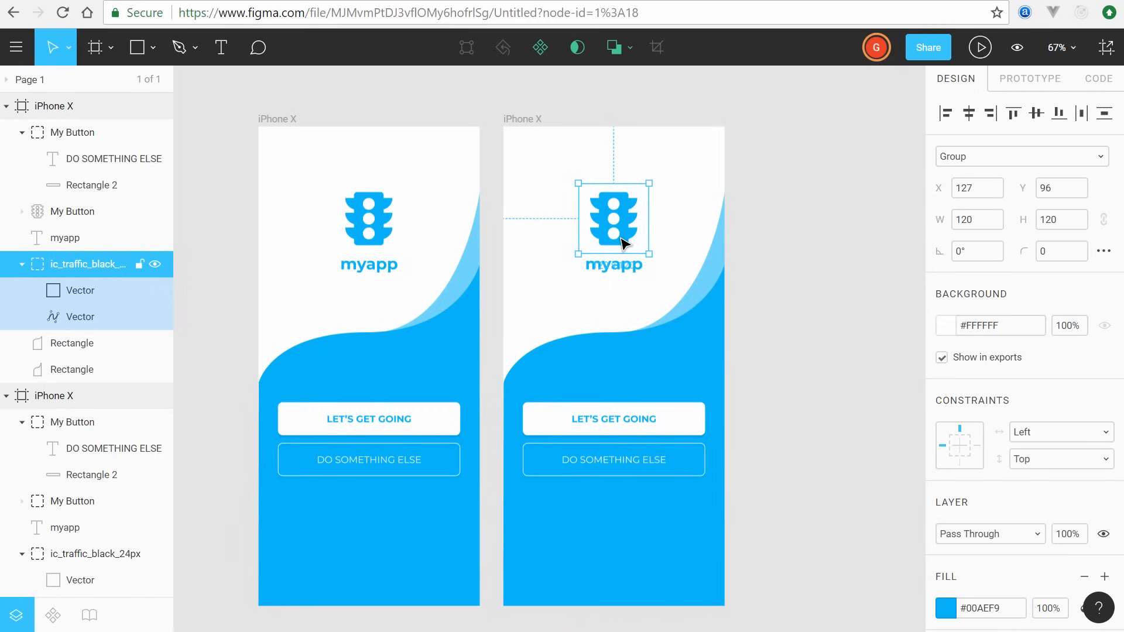
scroll(624, 244, "up", 4, "ctrl")
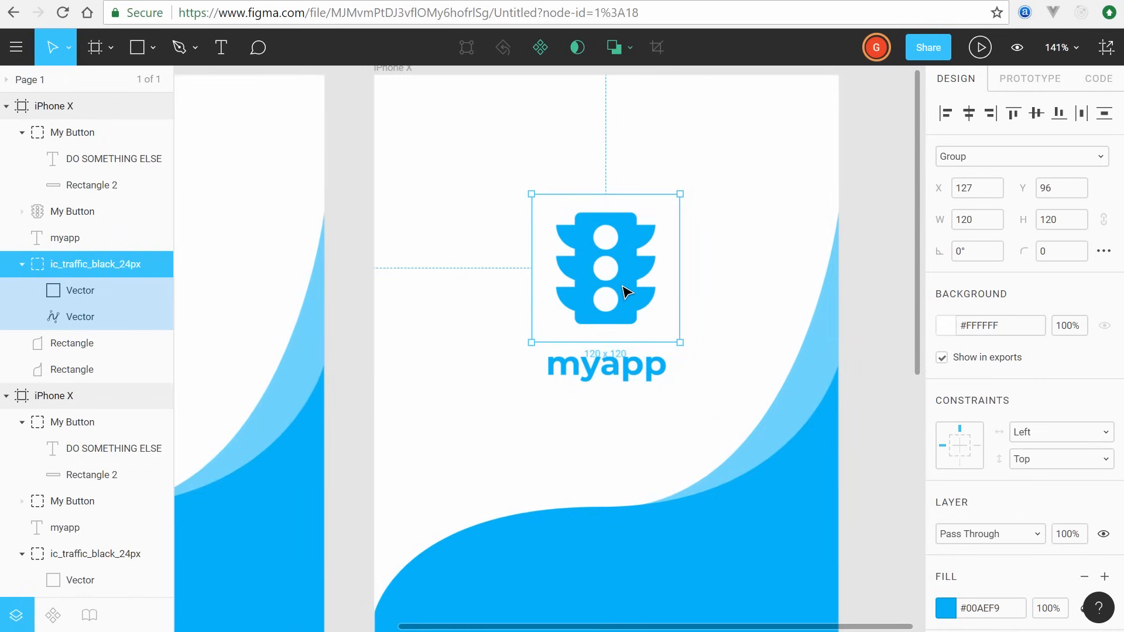
left_click_drag(625, 290, 472, 178)
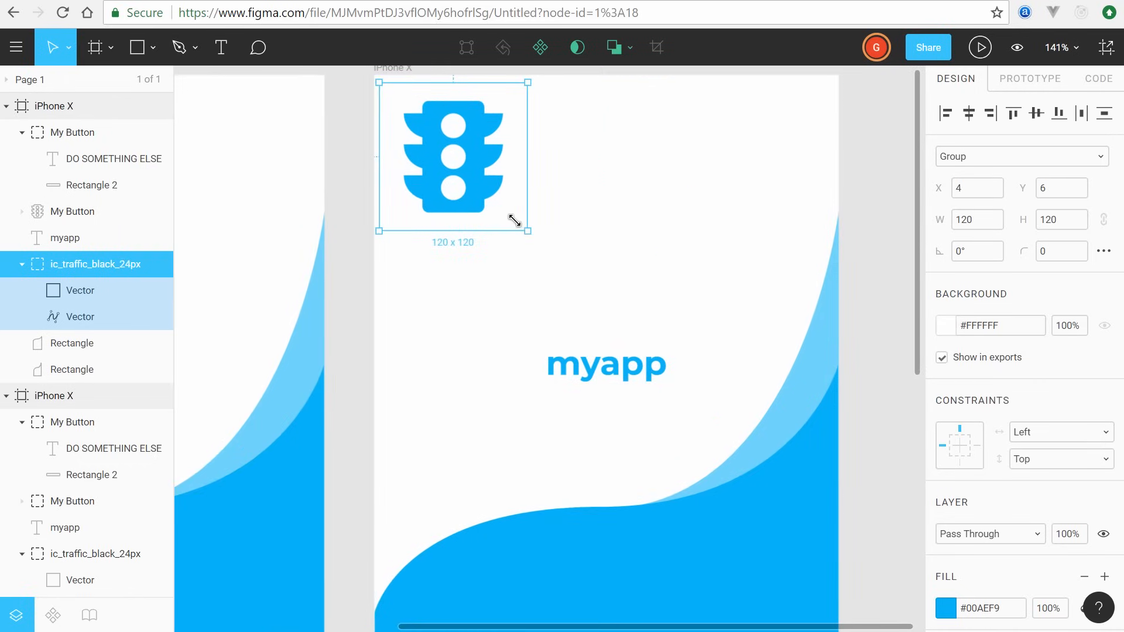
left_click_drag(514, 220, 430, 130)
Step: Move the duplicated frame's myapp title to about X 222, Y 76 and reduce its font size to 15
left_click_drag(616, 369, 598, 207)
left_click_drag(328, 202, 648, 191)
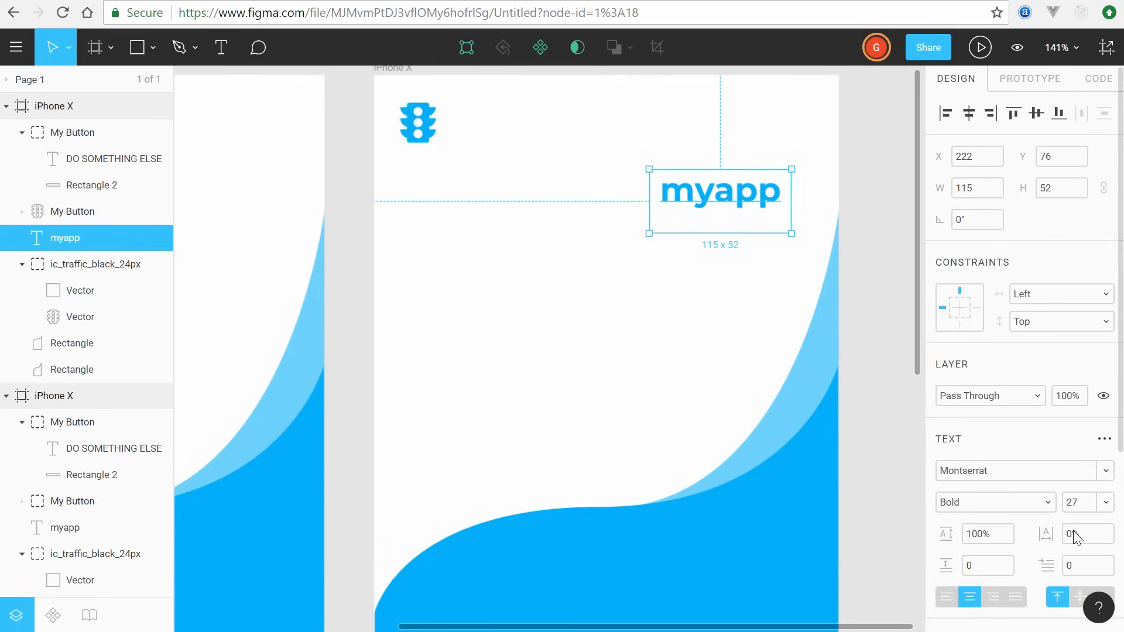
left_click(1077, 502)
scroll(1080, 409, "down", 5)
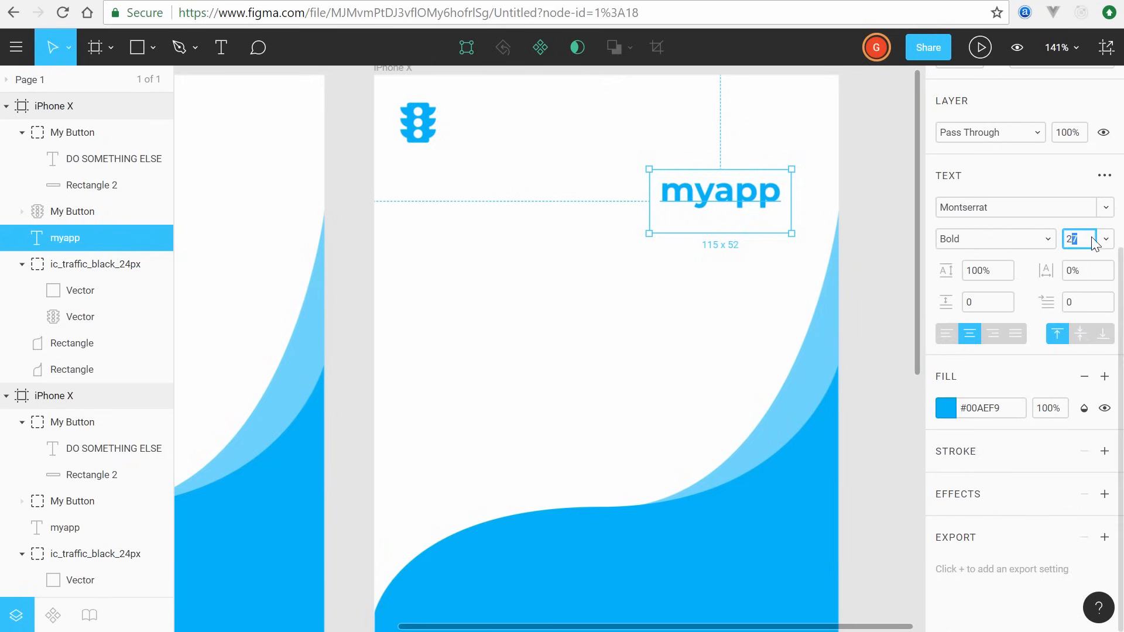
key("Down")
key("Down")
key("Down")
key("Down")
key("Down")
key("Down")
key("Down")
key("Down")
key("Down")
key("Down")
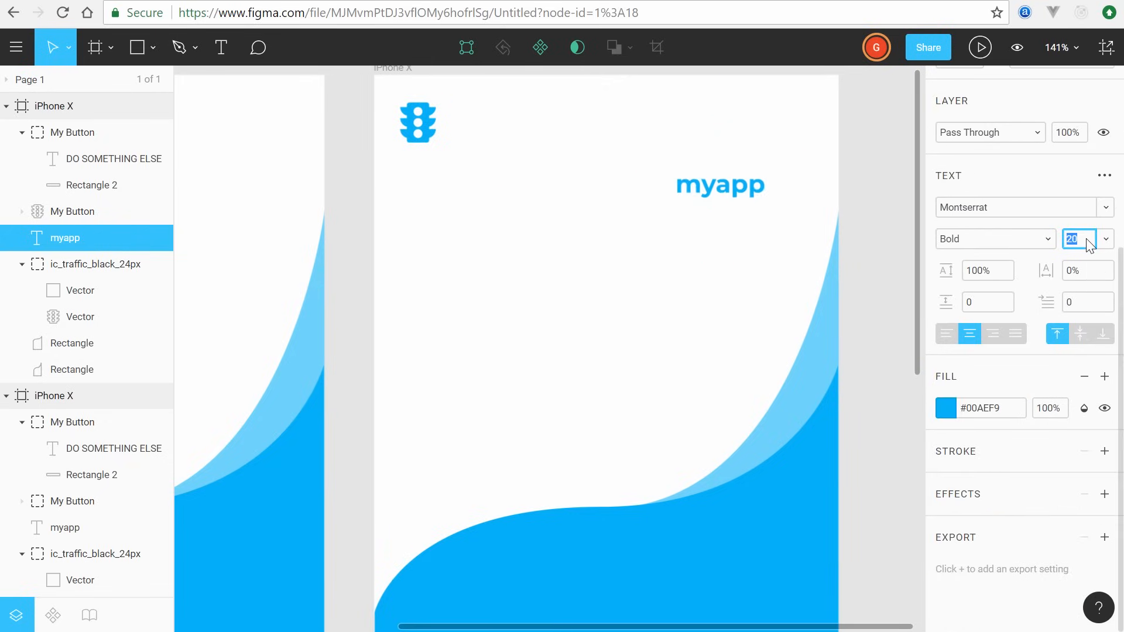
key("Down")
key("Down")
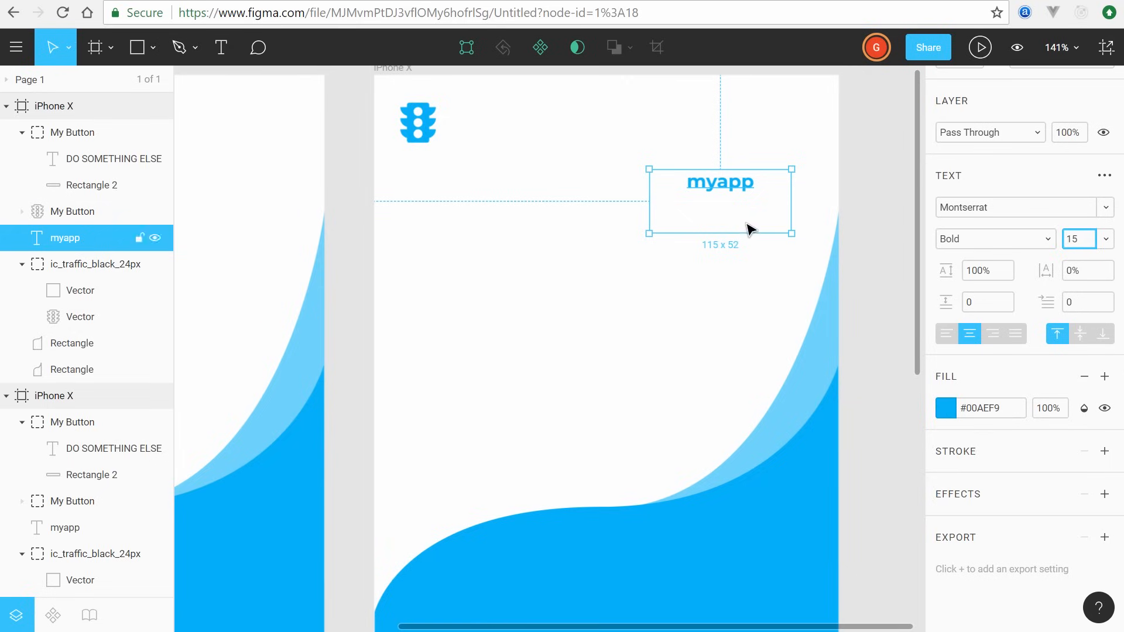
Step: Move the myapp text next to the small traffic light icon at the top of the second iPhone X frame
left_click_drag(745, 232, 504, 140)
left_click(557, 223)
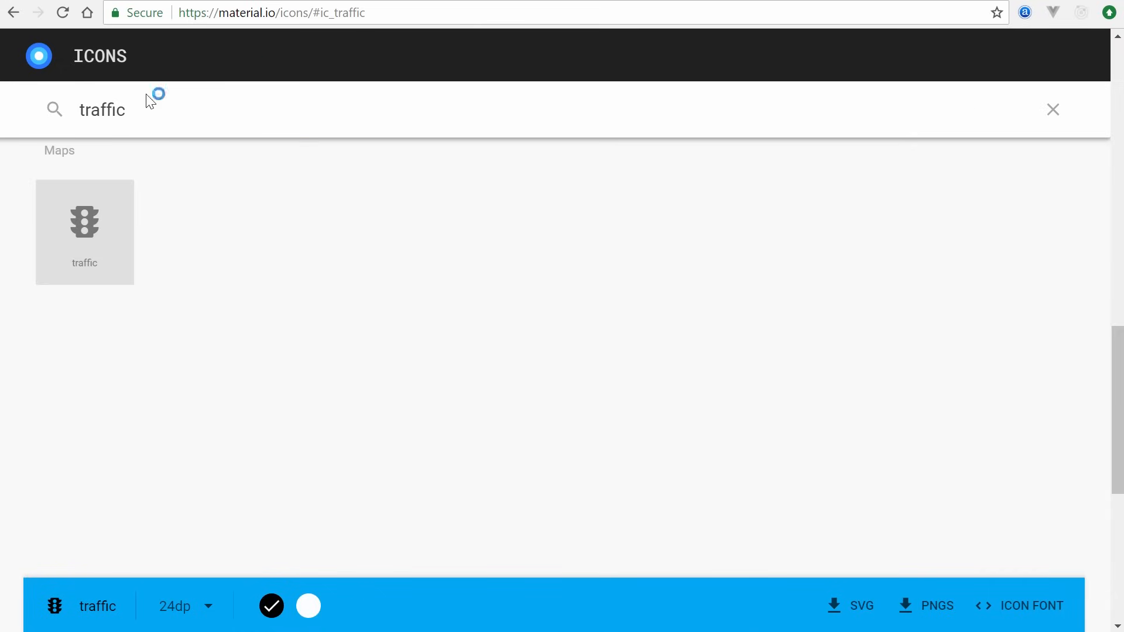
Step: Search the Material icons site for MENU and download the black 24dp menu icon as SVG
double_click(129, 115)
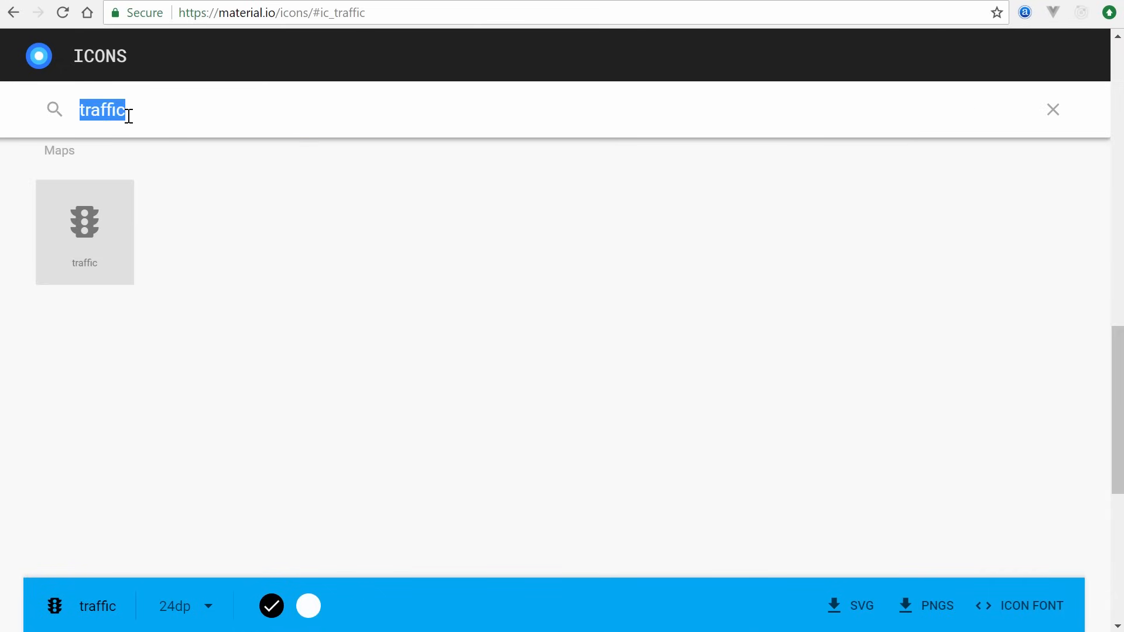
type("MENU")
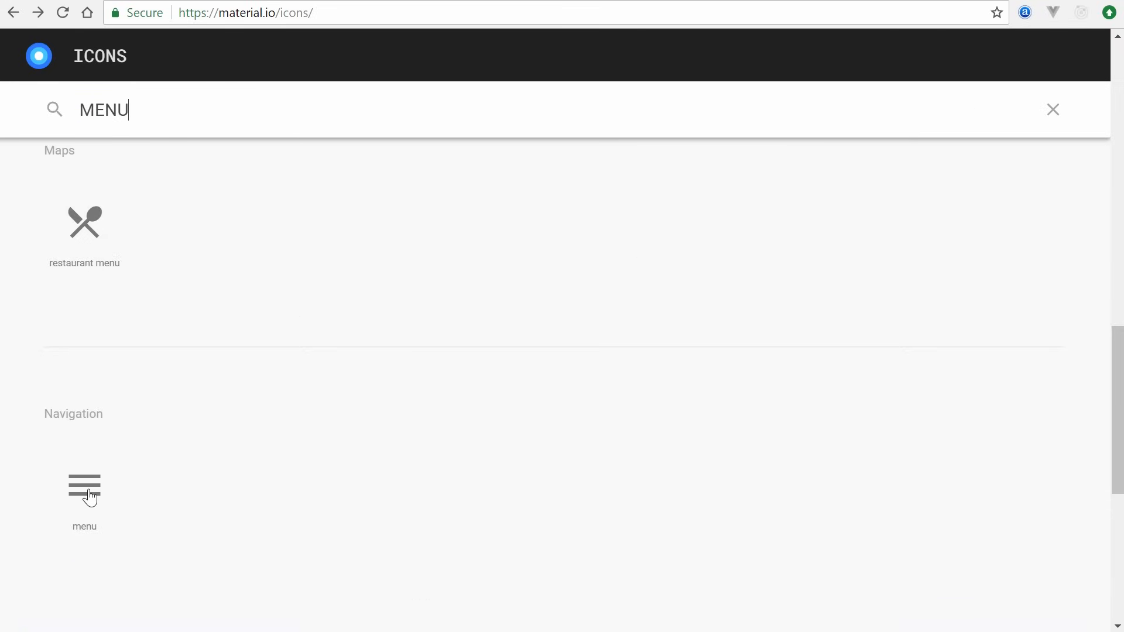
left_click(90, 499)
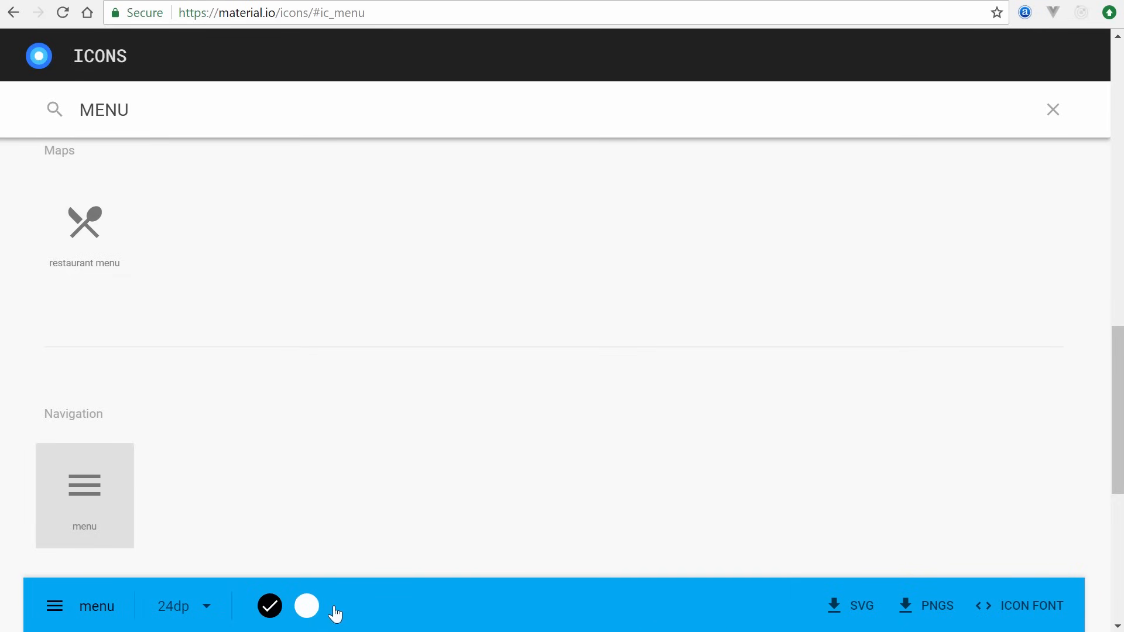
left_click(866, 610)
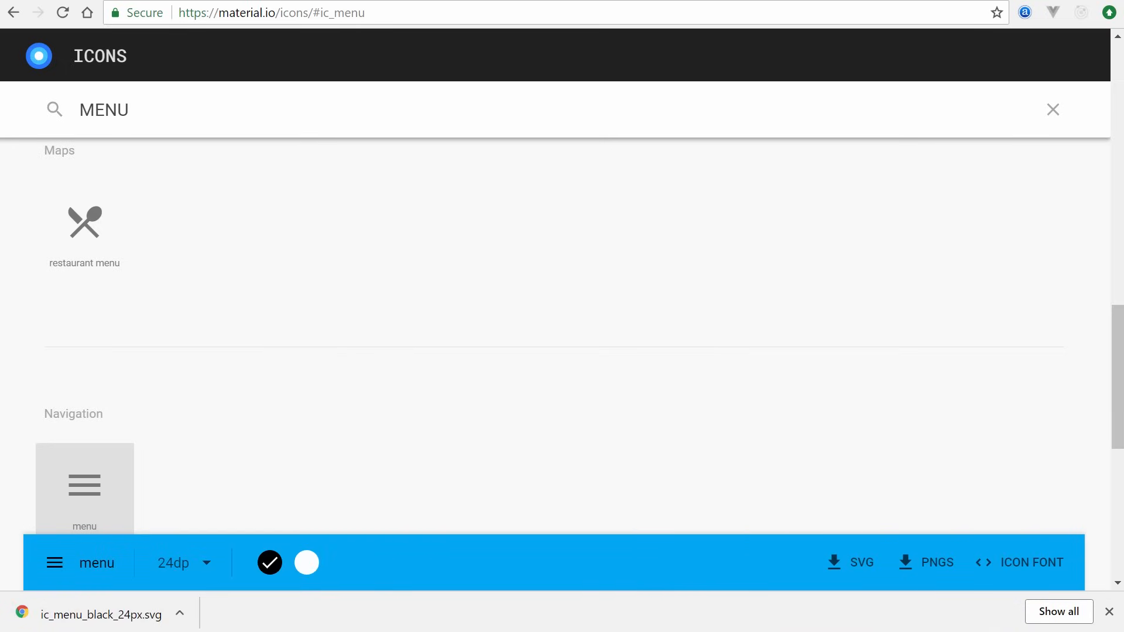
Step: Uncover part of the desktop beside the browser window and copy the downloaded ic_menu_black_24px.svg there
left_click_drag(1120, 270, 969, 284)
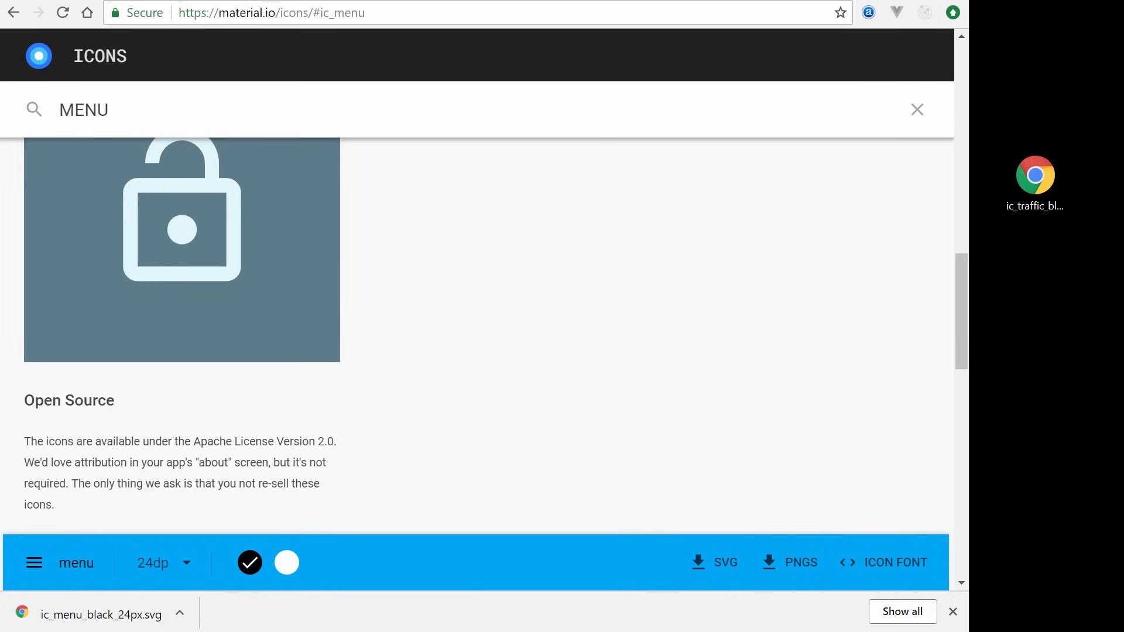
left_click_drag(88, 614, 1016, 325)
left_click(1030, 355)
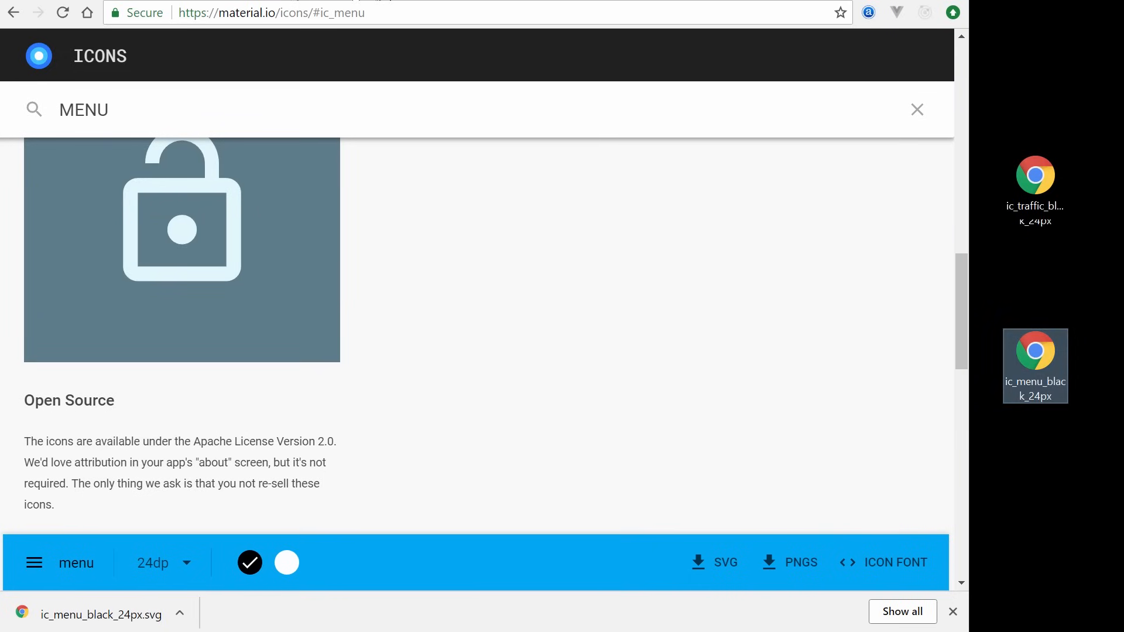
Step: Switch back to the Figma file, import the menu icon from the desktop into the second iPhone X frame and widen the browser window again
left_click(356, 1)
left_click_drag(1045, 357, 554, 233)
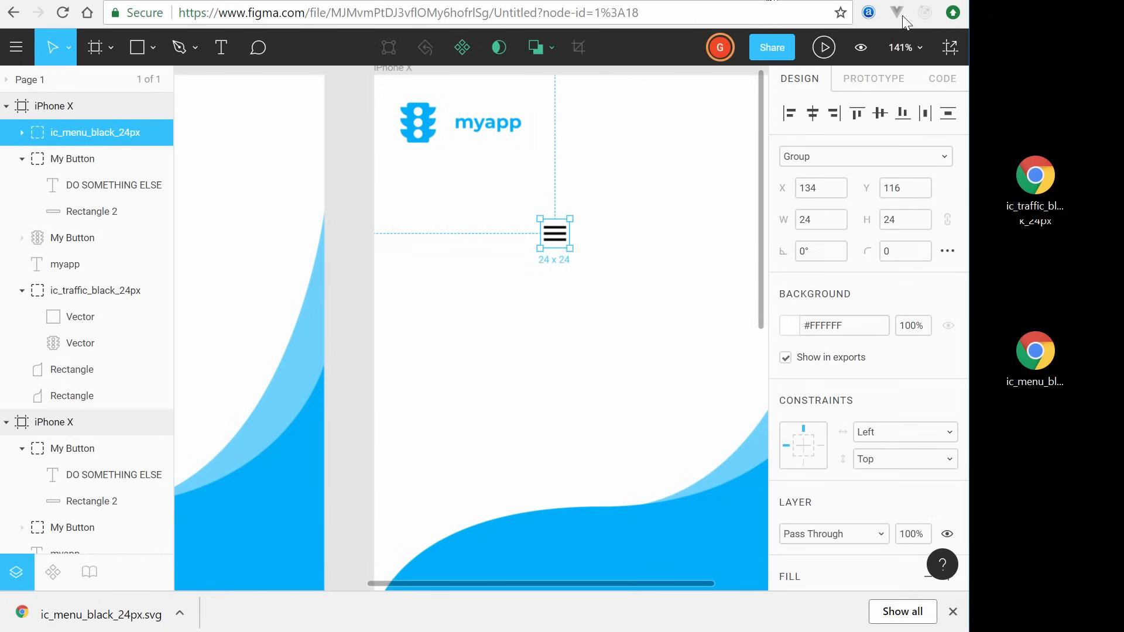
left_click_drag(969, 100, 1123, 99)
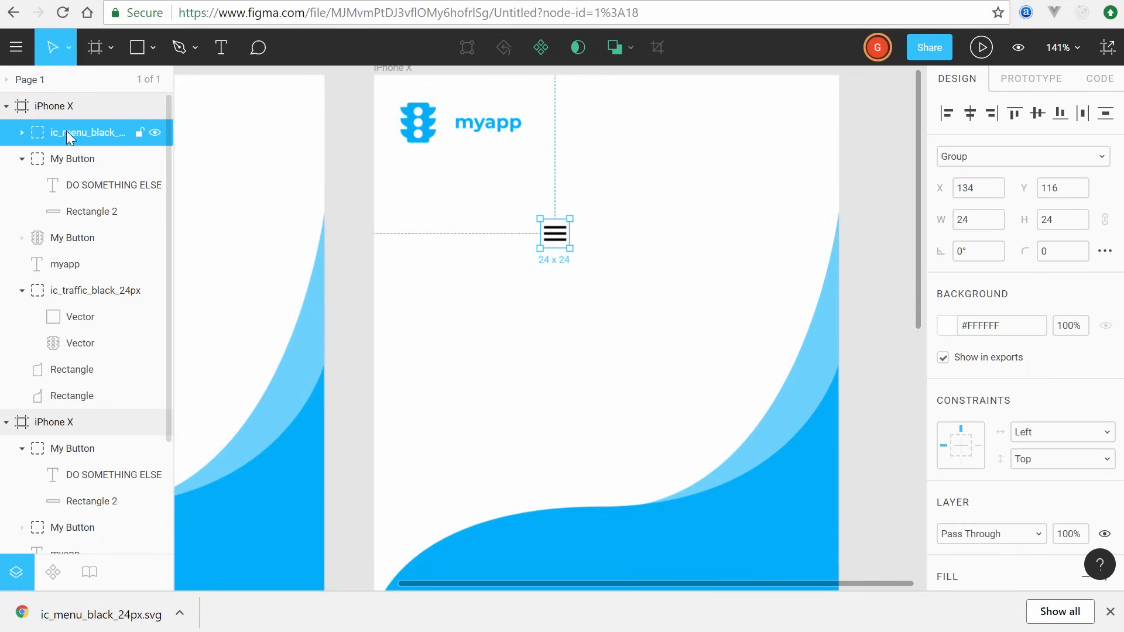
Step: Change the fill of the menu icon's bars vector to the document's blue #00AEF9
left_click(22, 131)
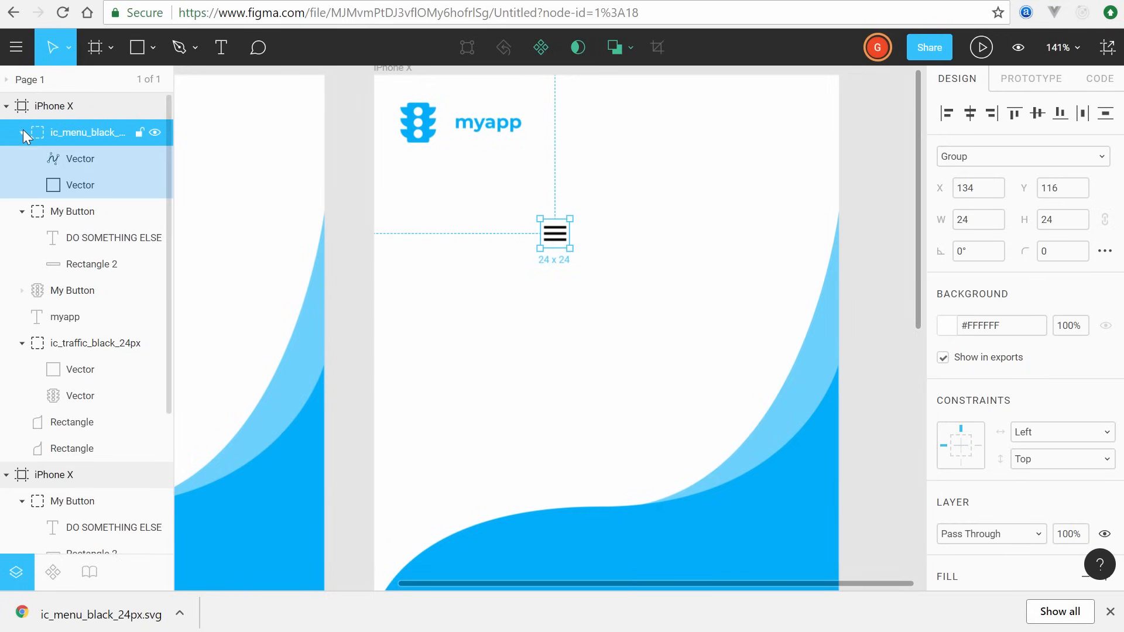
left_click(76, 157)
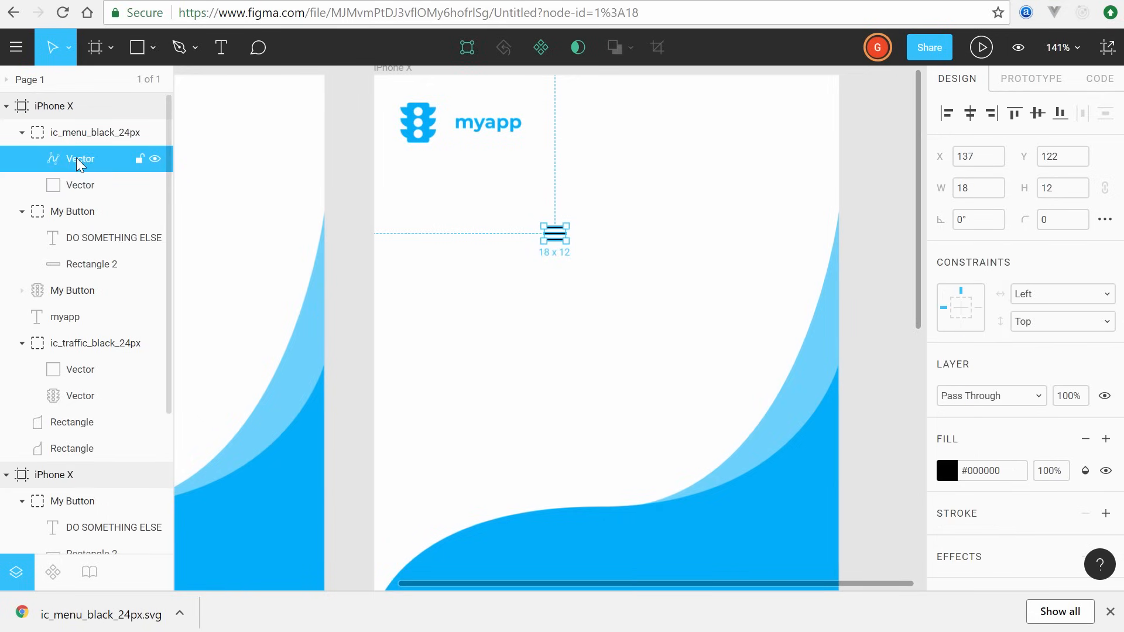
left_click(946, 471)
left_click(780, 498)
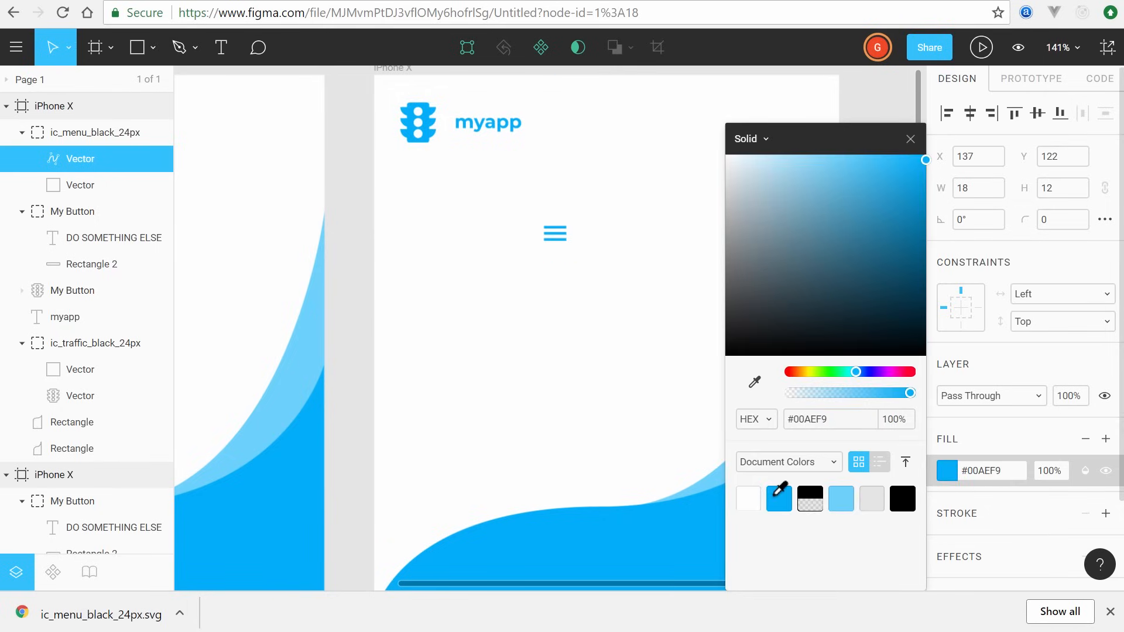
key("Escape")
key("Escape")
Step: Resize the whole menu icon group proportionally to 32 x 32
left_click(564, 237)
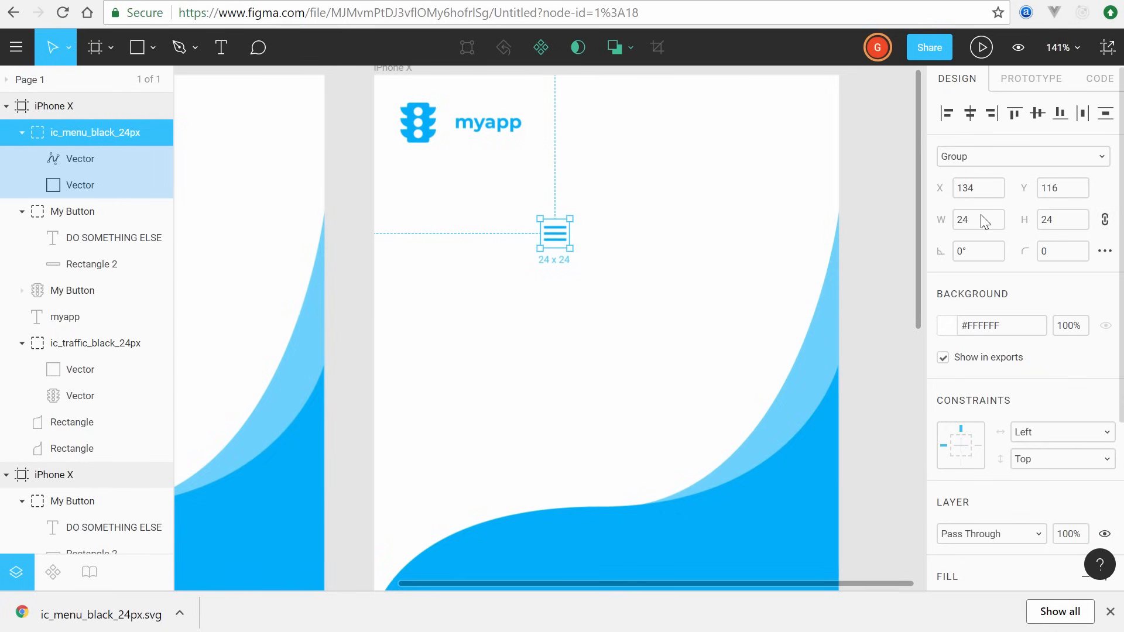
left_click(965, 220)
key("Return")
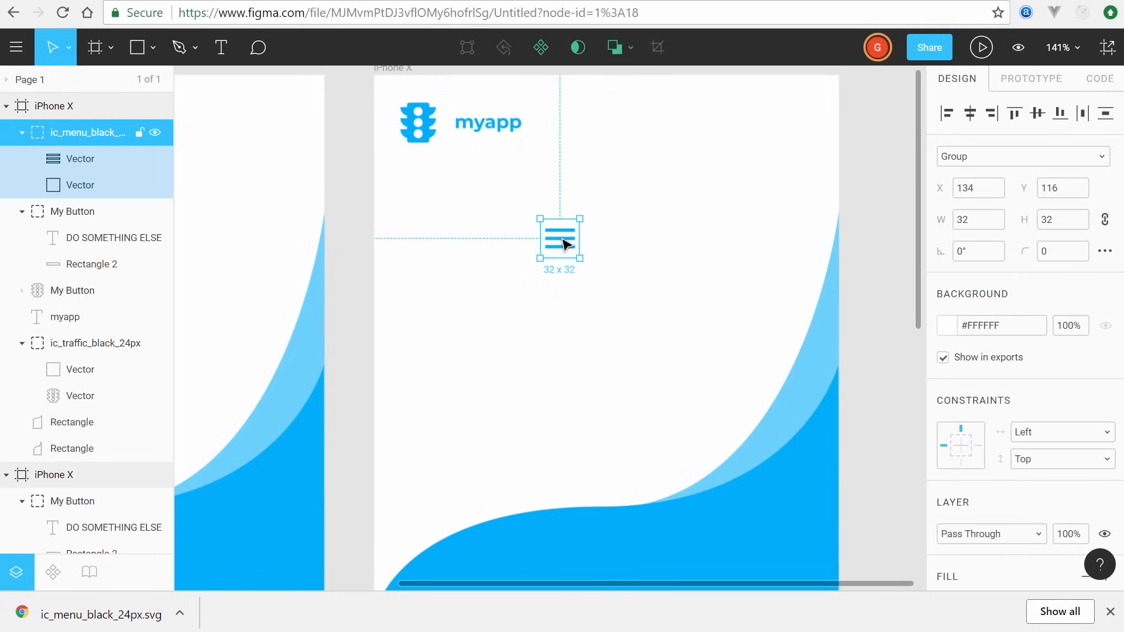
Step: Move the menu icon to the right end of the header, level with the logo, and fine-tune its horizontal position
left_click_drag(565, 243, 793, 126)
left_click(869, 119)
left_click(789, 123)
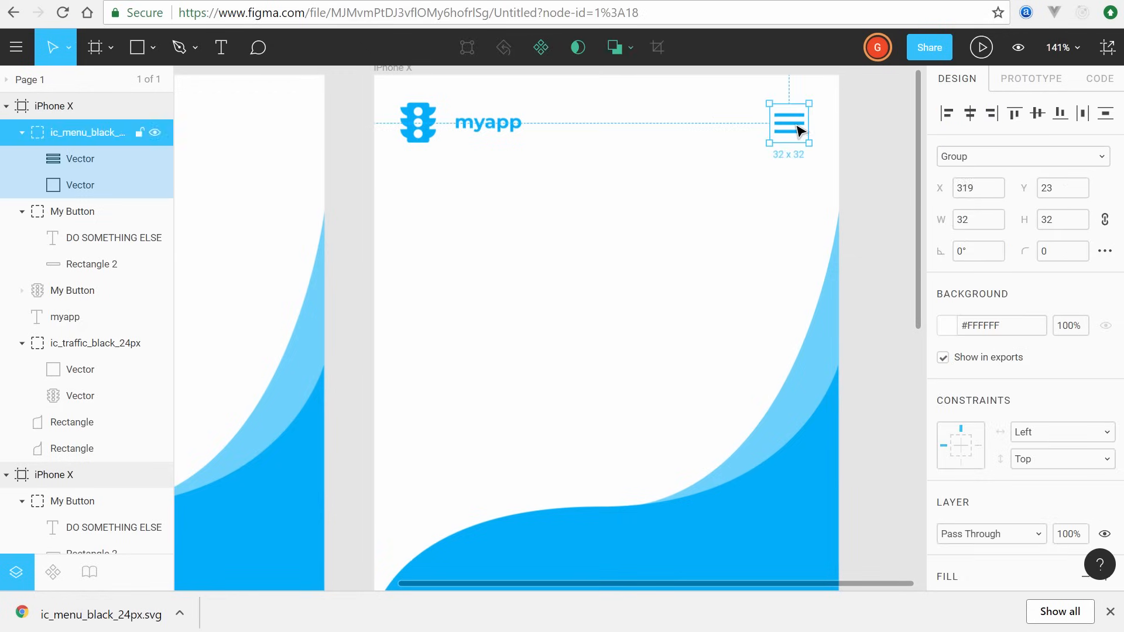
key("Right")
key("Right")
key("Left")
key("Left")
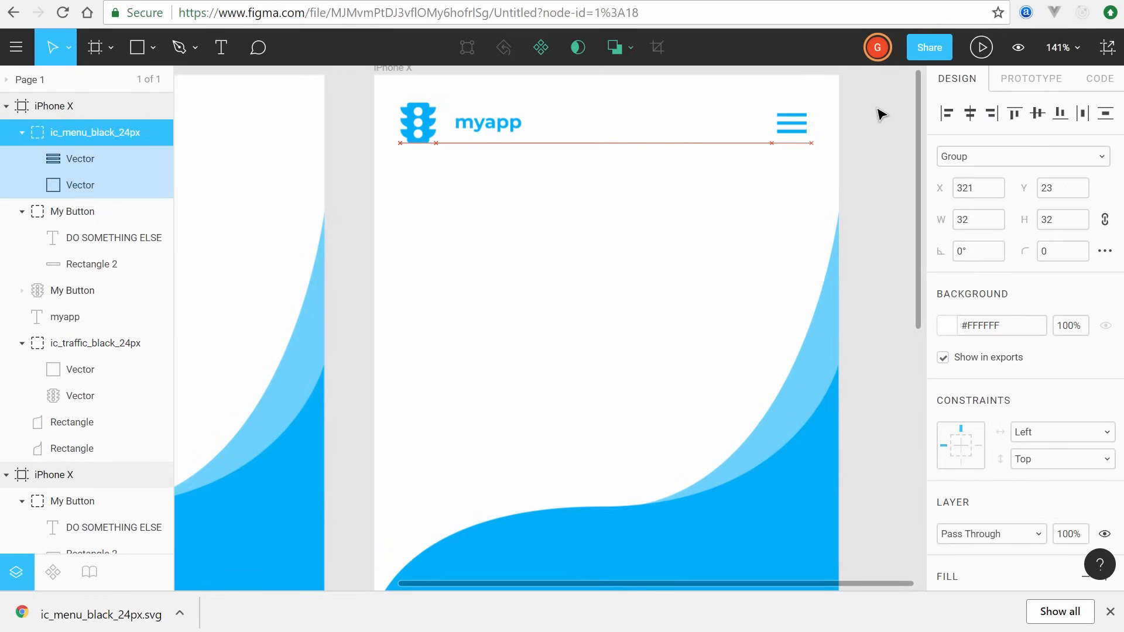
left_click(889, 181)
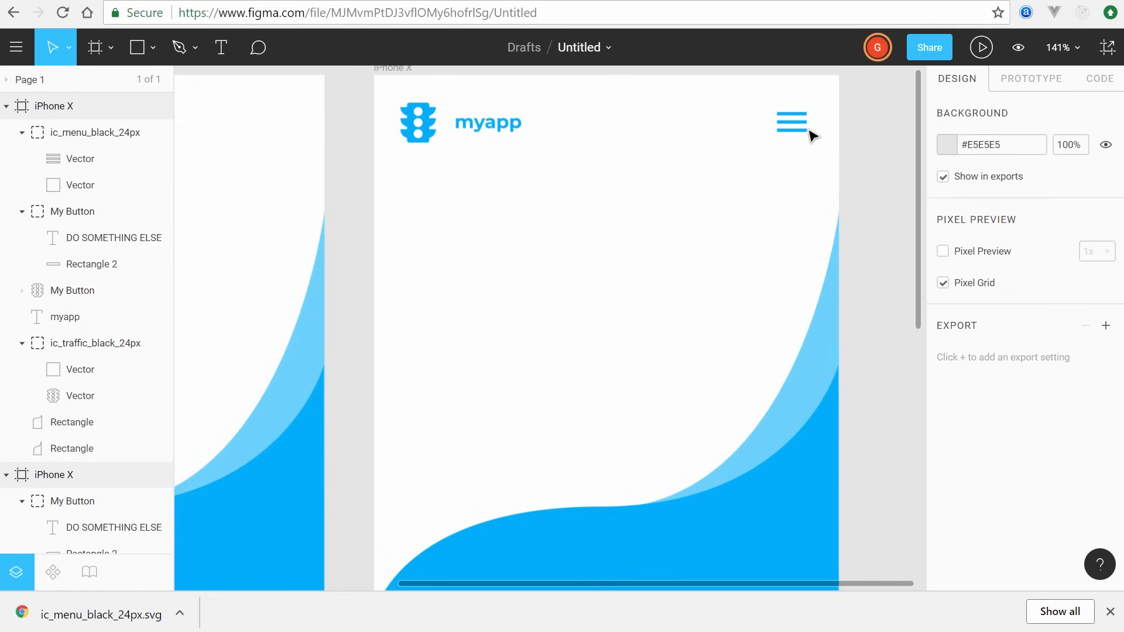
Step: Delete the two curved blue background shapes from the second iPhone X frame
scroll(656, 325, "down", 3)
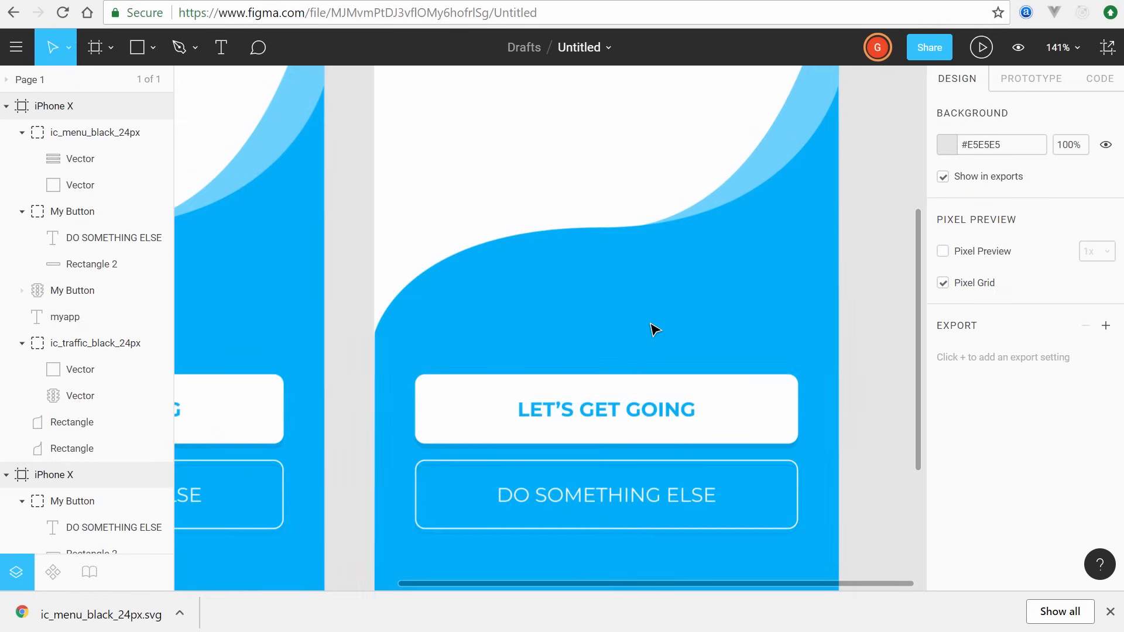
scroll(653, 327, "down", 4)
scroll(783, 289, "down", 1)
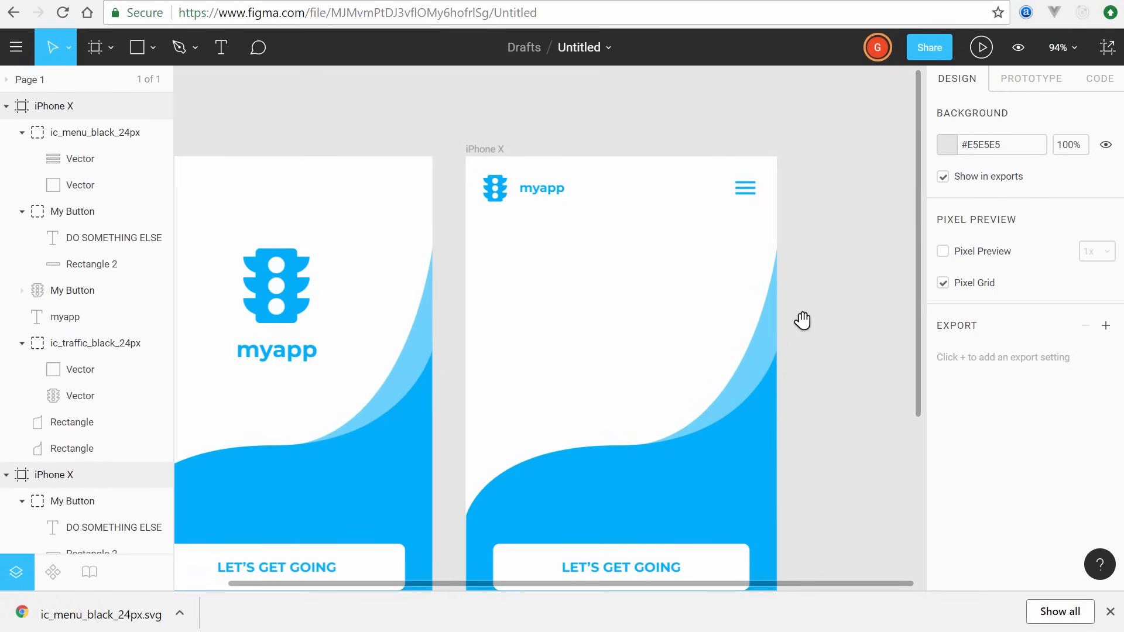
left_click_drag(803, 319, 808, 226)
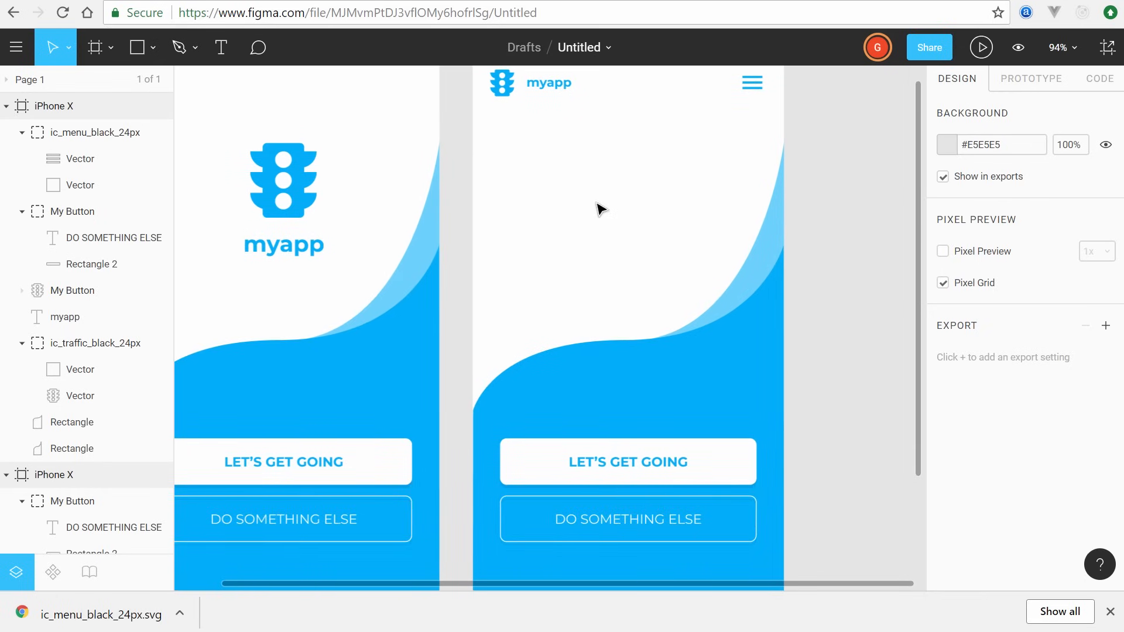
left_click_drag(595, 201, 785, 394)
key("Delete")
Step: Delete the DO SOMETHING ELSE button from the second iPhone X frame
left_click_drag(501, 396, 761, 553)
left_click(787, 468)
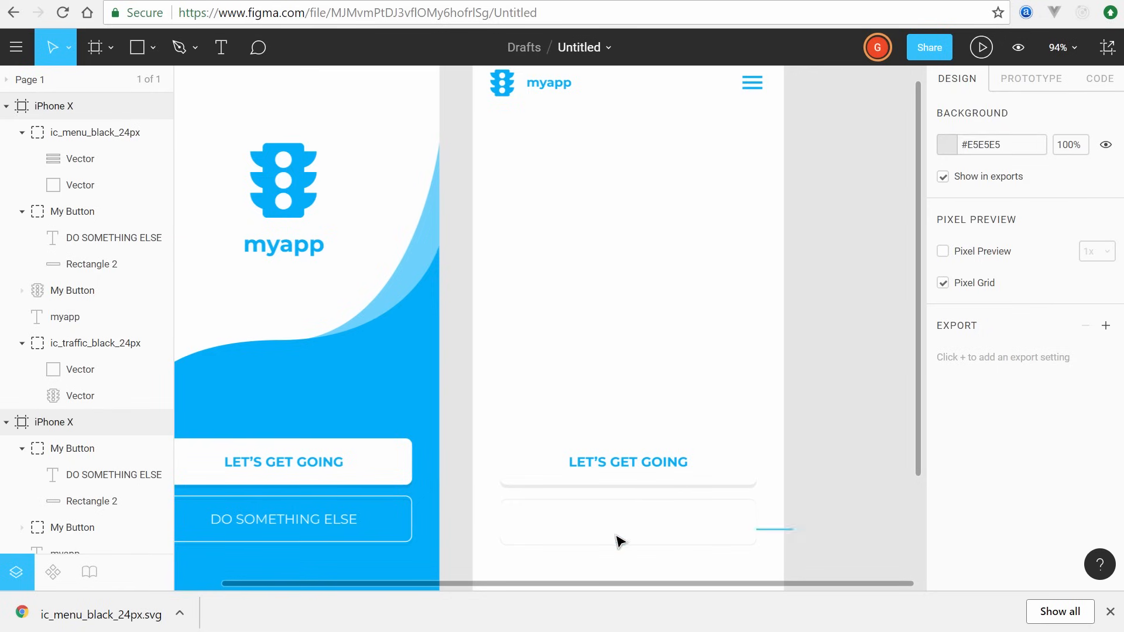
left_click(617, 537)
key("Delete")
Step: Move the LET'S GET GOING button out of the second frame onto the empty canvas to its right
left_click(607, 477)
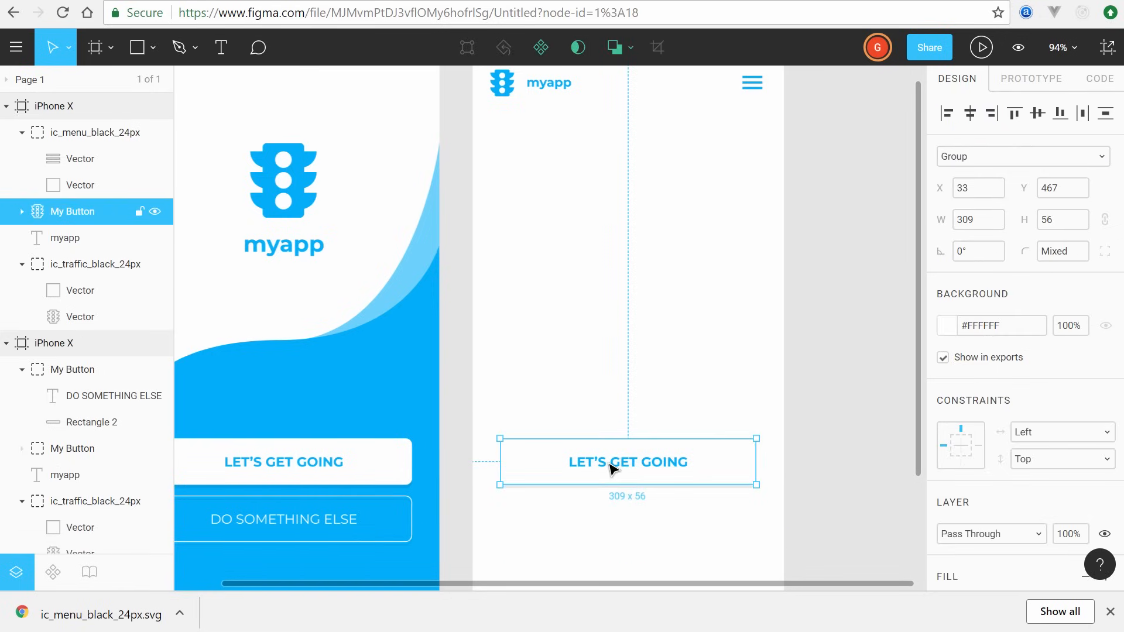
left_click_drag(609, 464, 860, 216)
left_click(647, 224)
Step: Draw a full-width rectangle directly below the second frame's header and shorten it to about 375 x 134
scroll(648, 225, "up", 2)
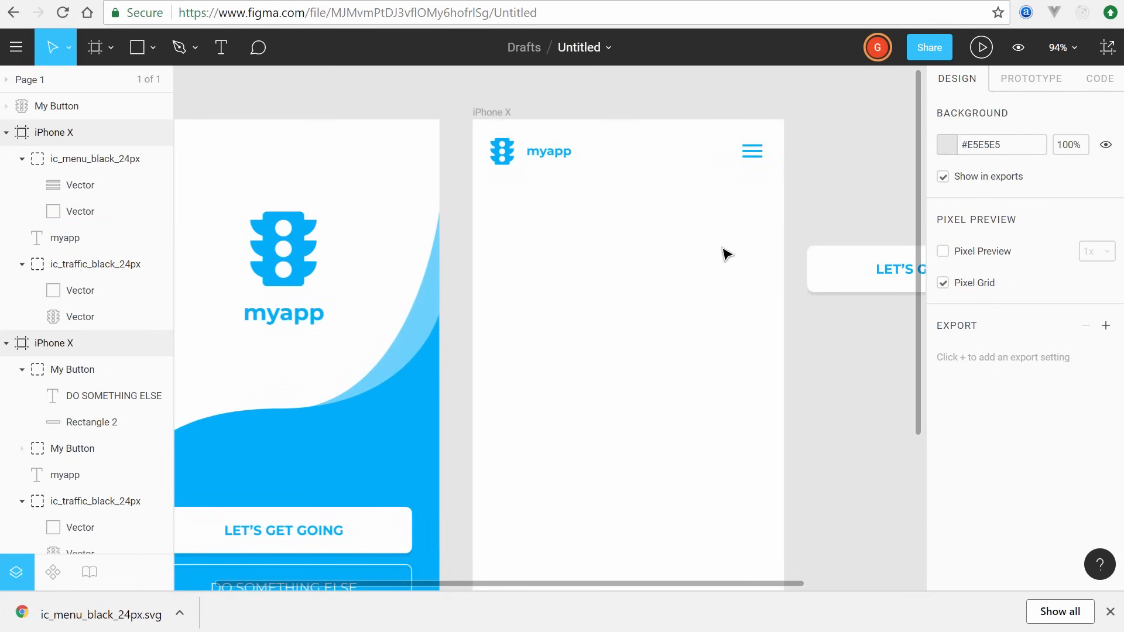
left_click(135, 49)
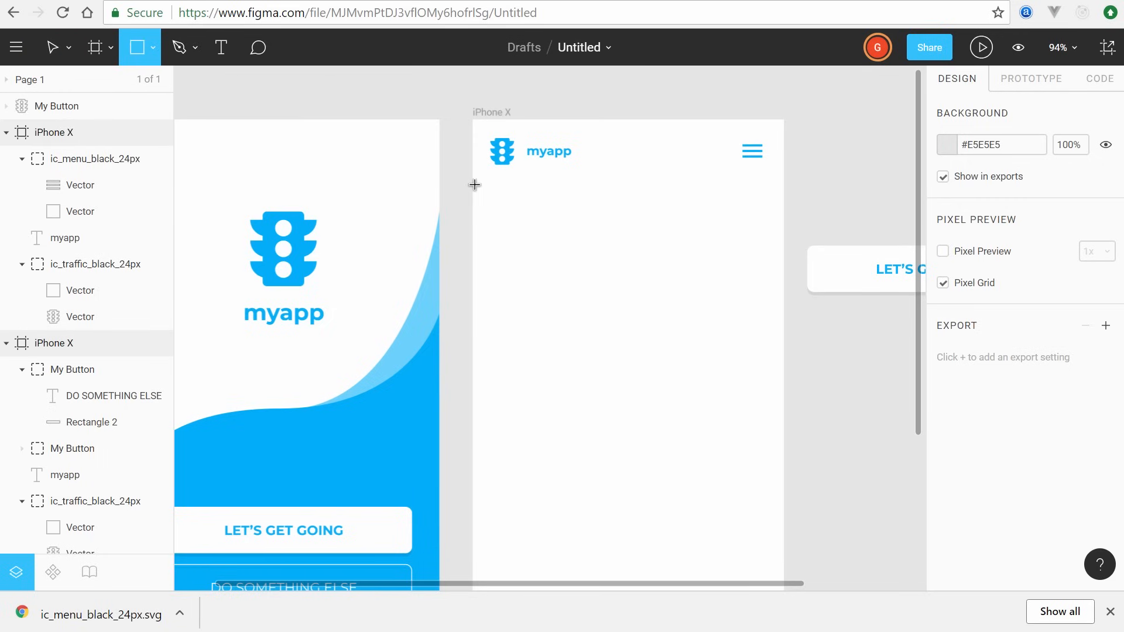
left_click_drag(472, 183, 785, 349)
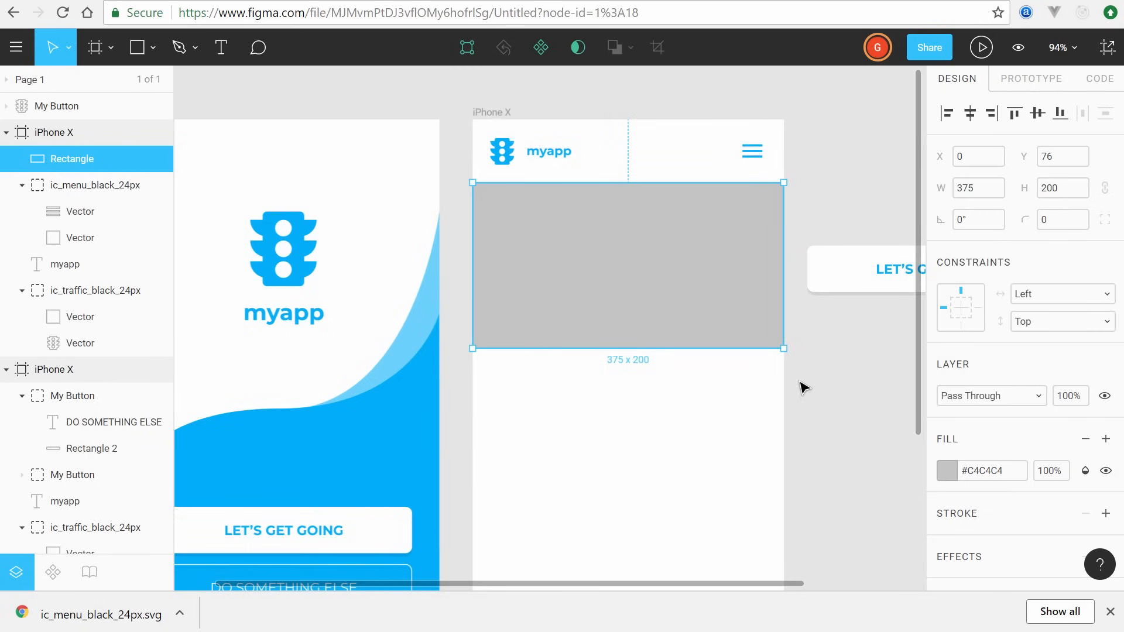
left_click_drag(627, 348, 627, 293)
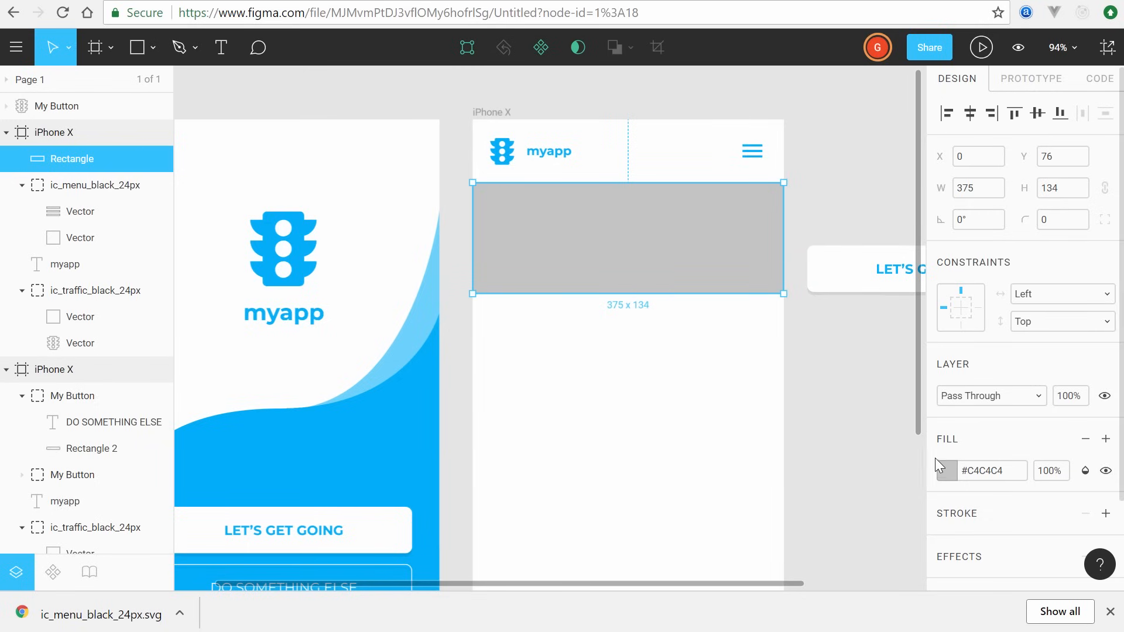
Step: Change the rectangle's fill to light grey #EDEDED
left_click(945, 469)
mouse_move(739, 170)
left_mouse_down()
mouse_move(701, 171)
mouse_move(723, 170)
left_mouse_up()
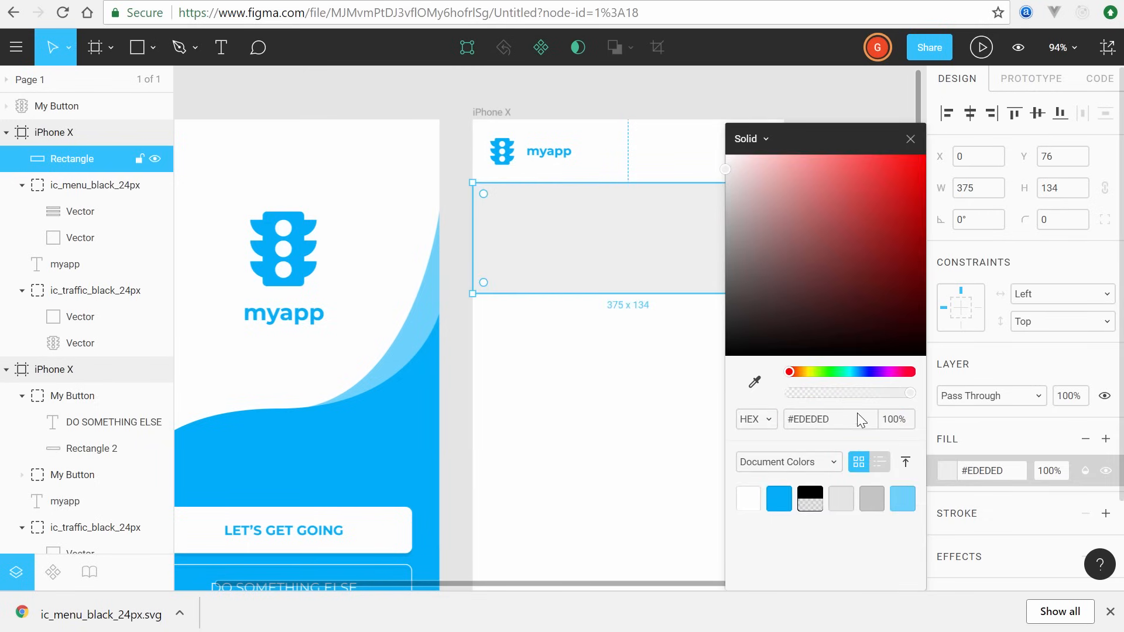
left_click(603, 363)
Step: Move the LET'S GET GOING button back into the second frame and center it on the light grey rectangle
left_click(861, 269)
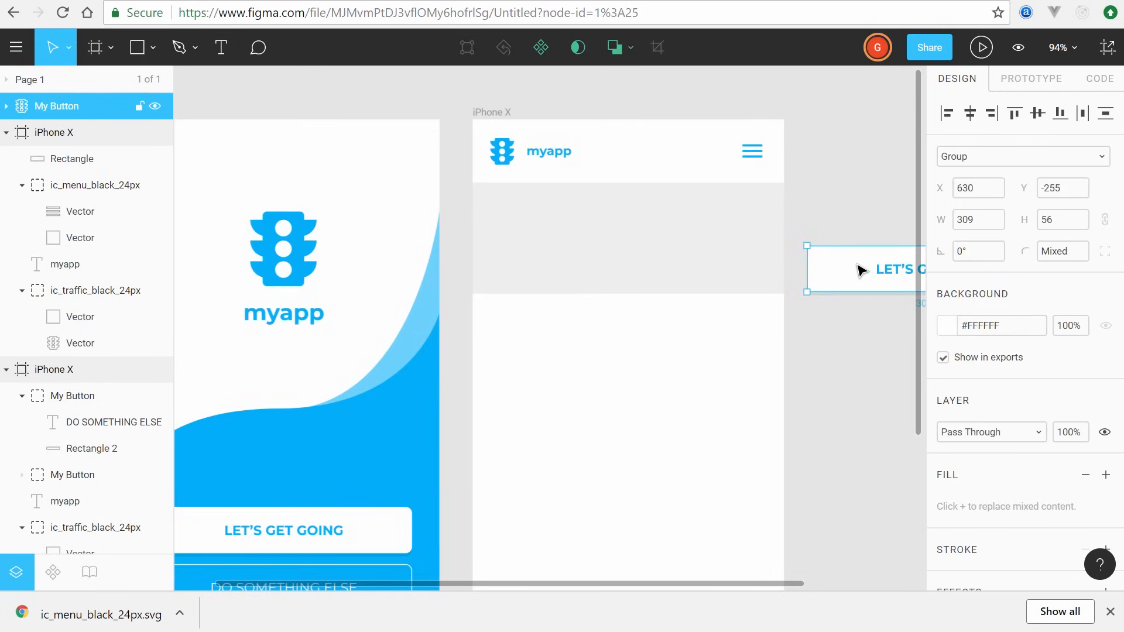
left_click_drag(860, 268, 547, 230)
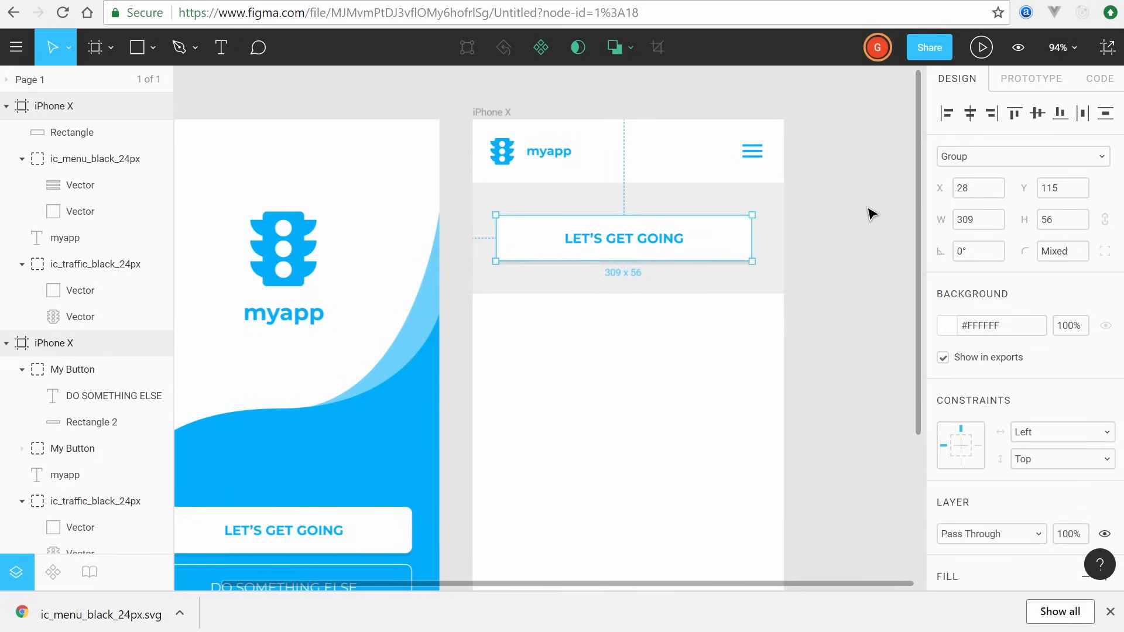
left_click(870, 211)
left_click(710, 249)
mouse_move(710, 249)
left_mouse_down()
mouse_move(727, 246)
mouse_move(697, 244)
left_mouse_up()
left_click(839, 245)
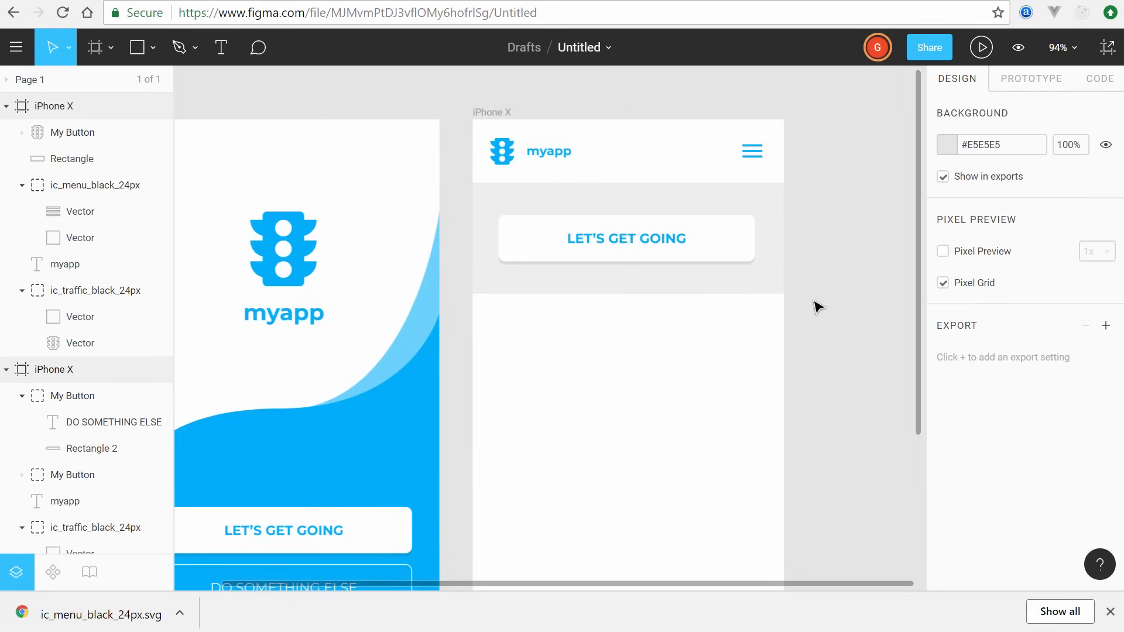
scroll(818, 306, "down", 2)
scroll(818, 306, "up", 1)
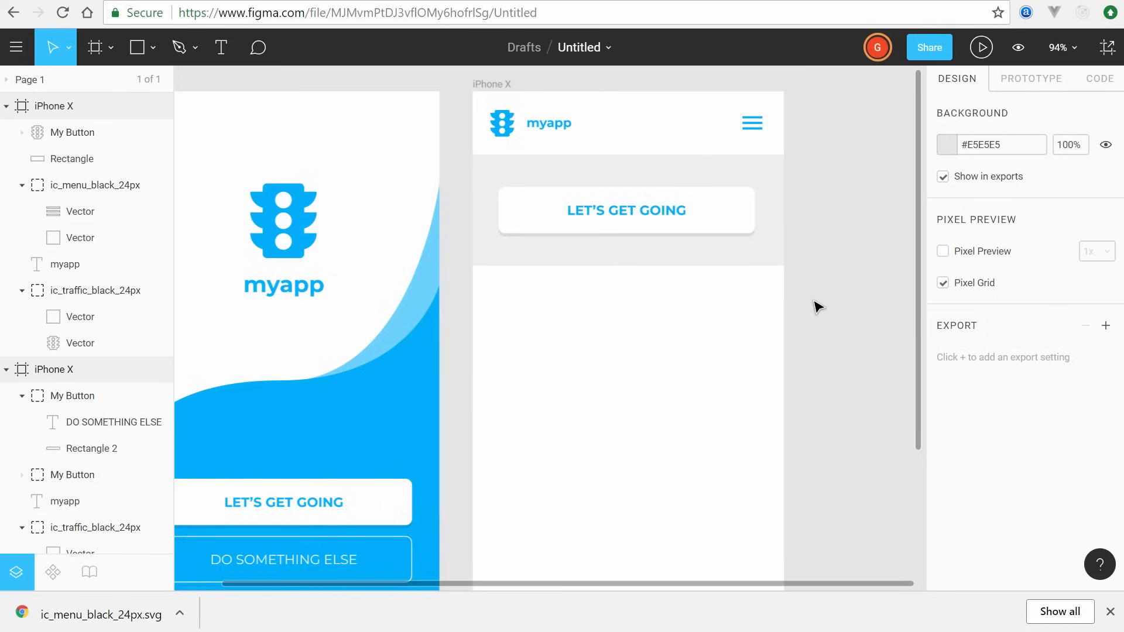
scroll(662, 151, "up", 2)
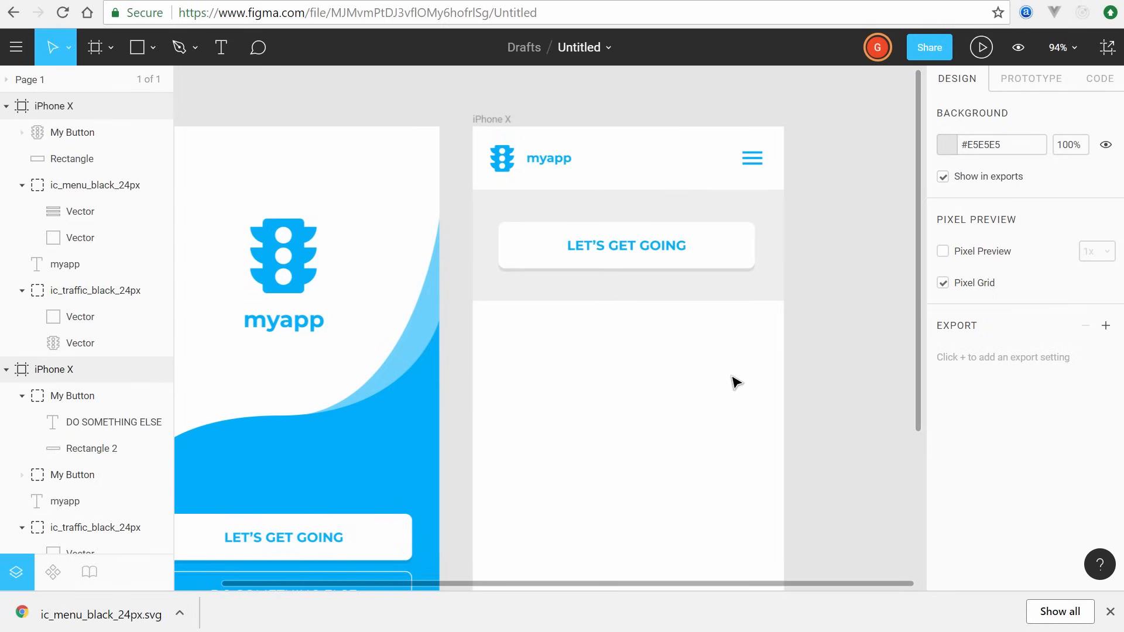
scroll(747, 484, "down", 3)
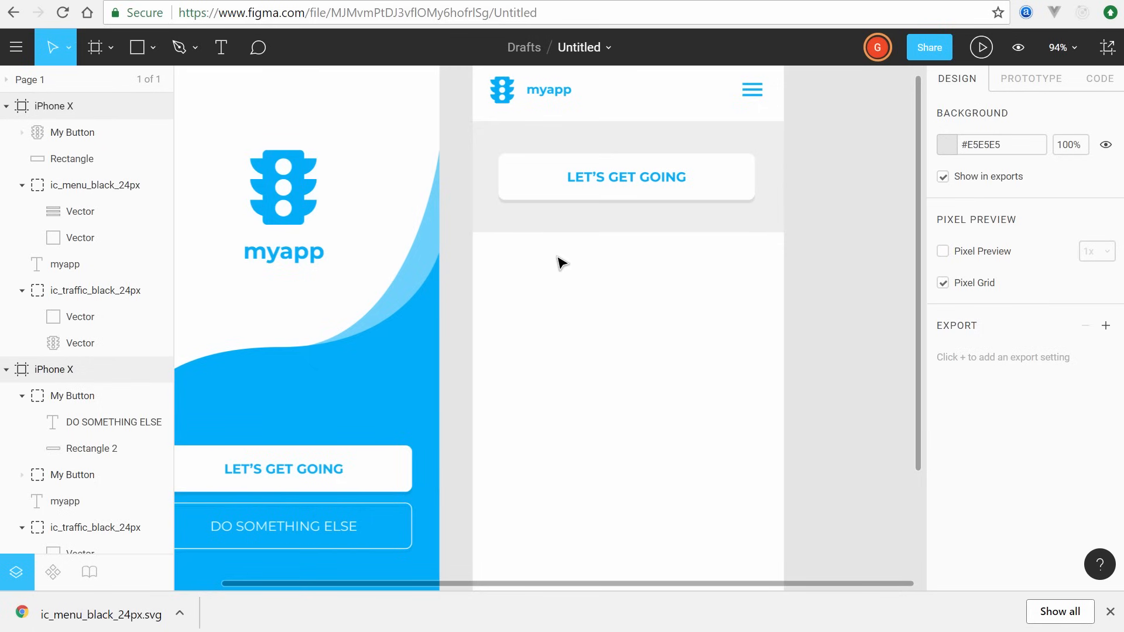
Step: Switch to Google Images and search for "traffic"
left_click(555, 16)
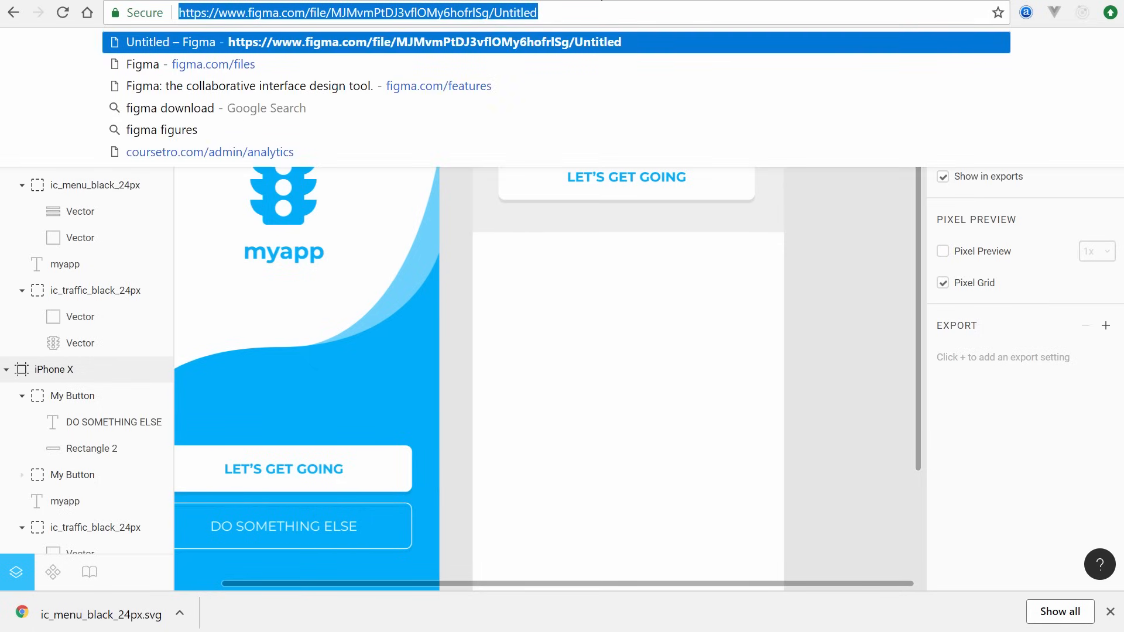
left_click(601, 0)
left_click(487, 319)
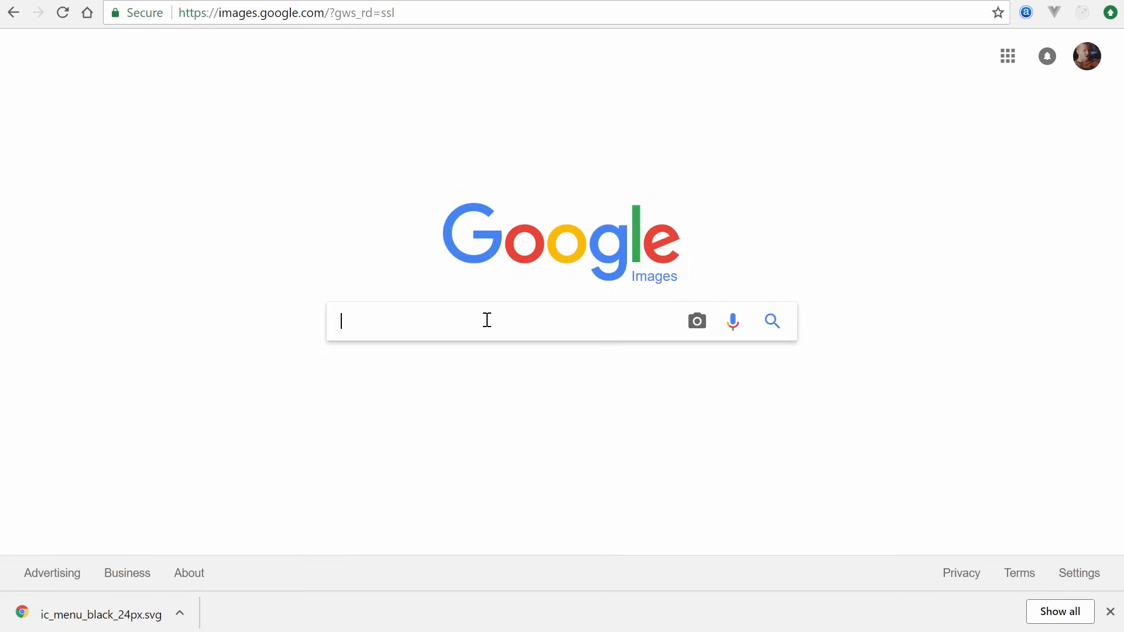
type("traffic")
key("Return")
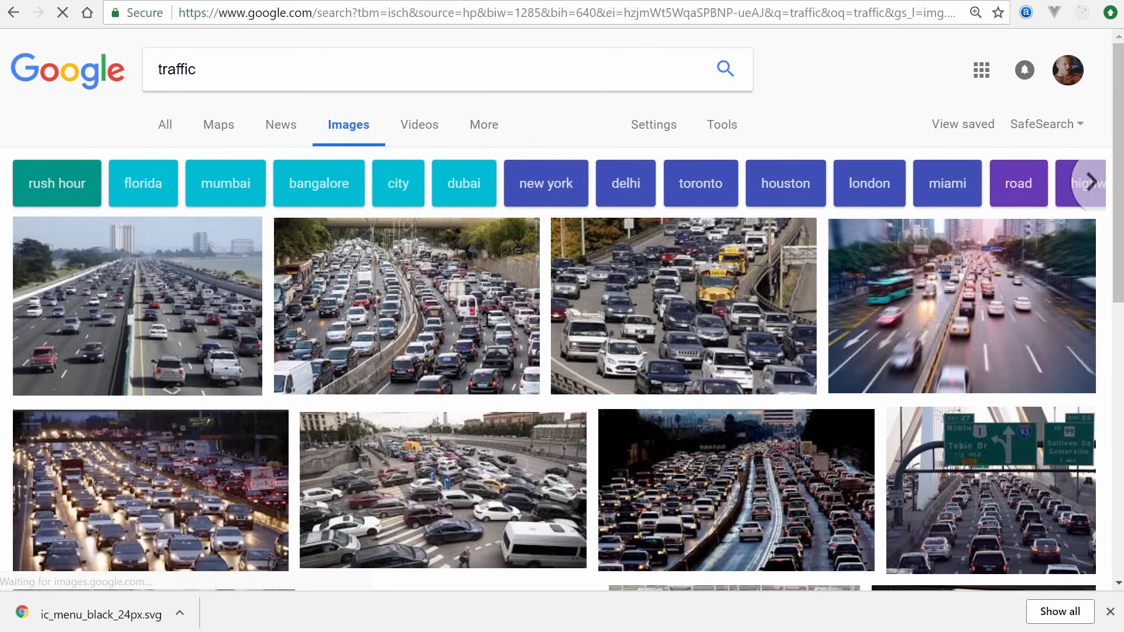
Step: Filter the image results by usage rights to those labeled for reuse with modification
left_click(720, 125)
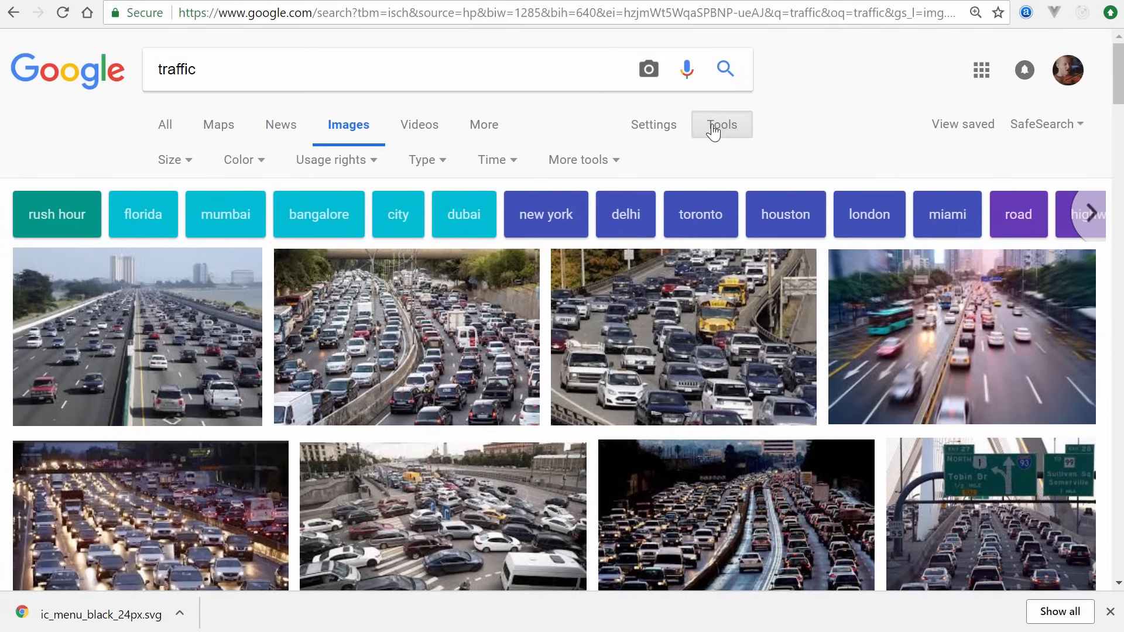
left_click(338, 167)
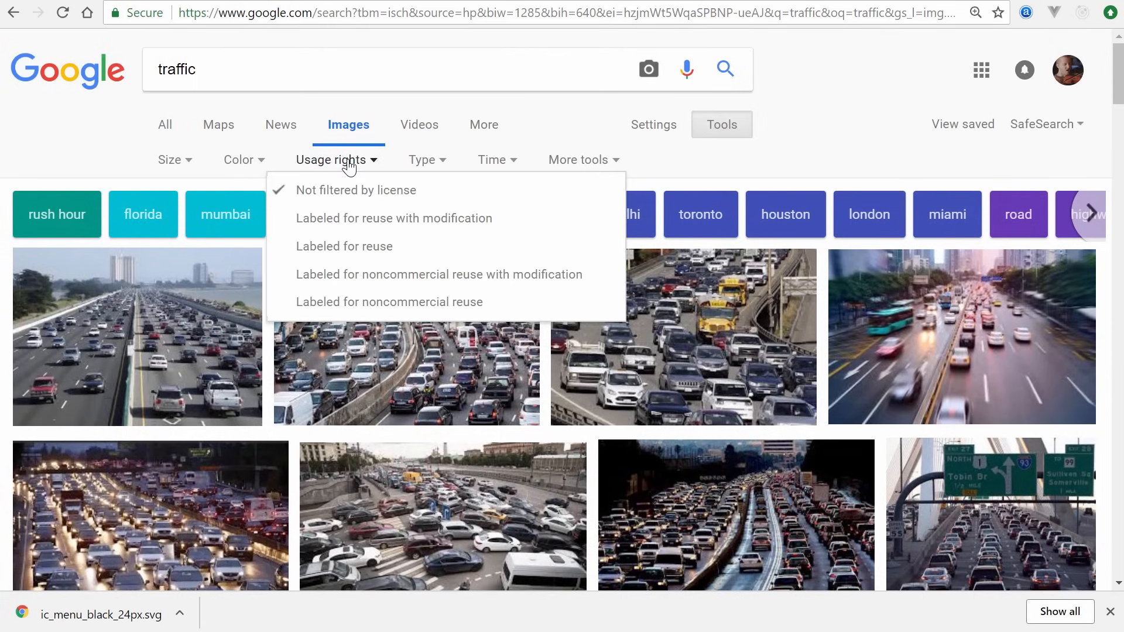
left_click(358, 218)
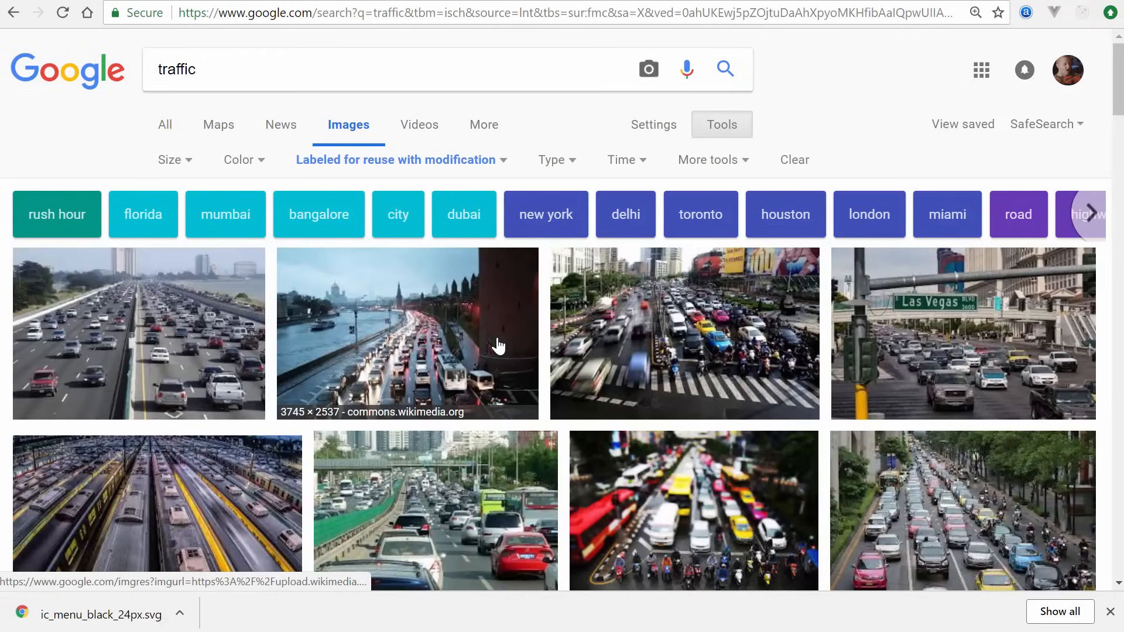
Step: Open the first highway traffic result, narrow the browser window and save the photo to the desktop
left_click(123, 328)
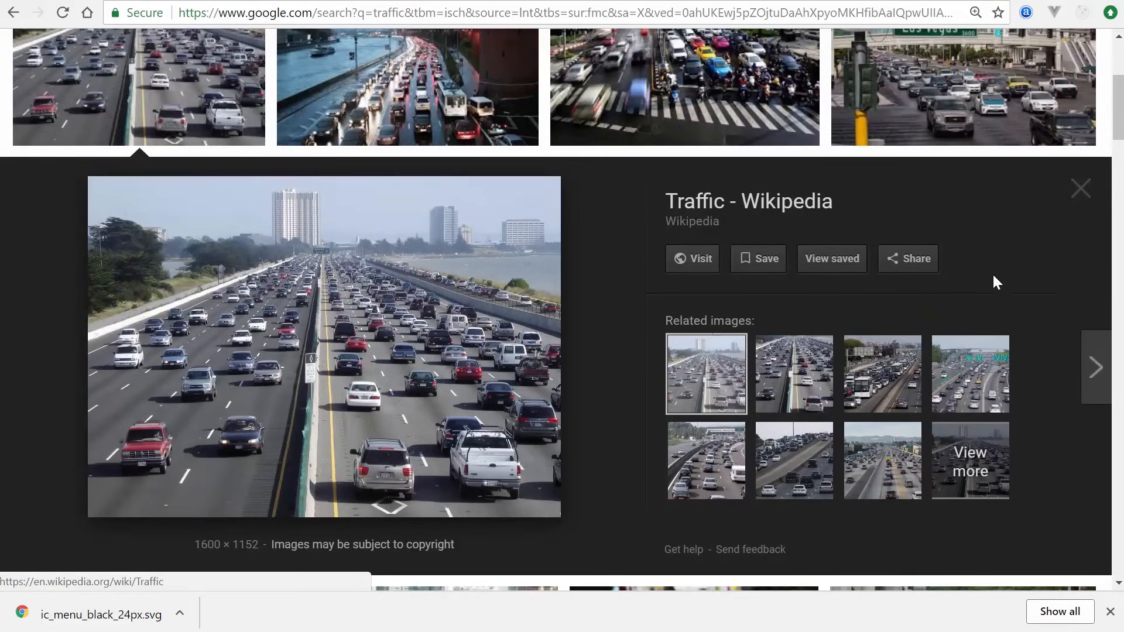
left_click_drag(1120, 210, 761, 212)
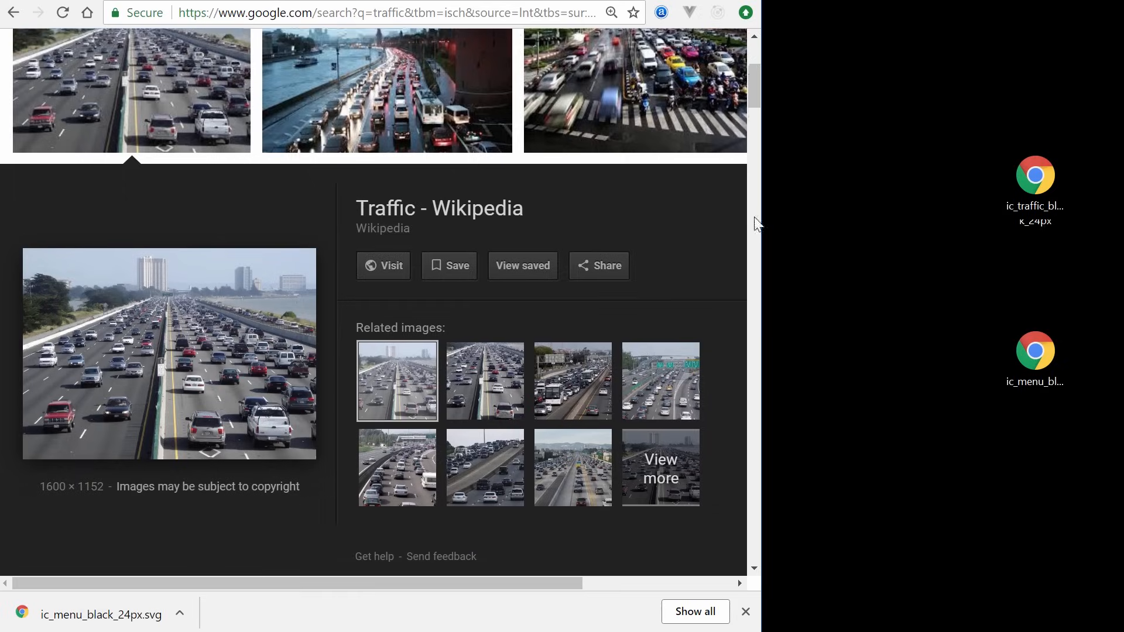
left_click_drag(236, 329, 872, 253)
Step: Return to the Figma file, import the I-80 Eastshore freeway photo from the desktop into the second frame and widen the browser window again
left_click(564, 275)
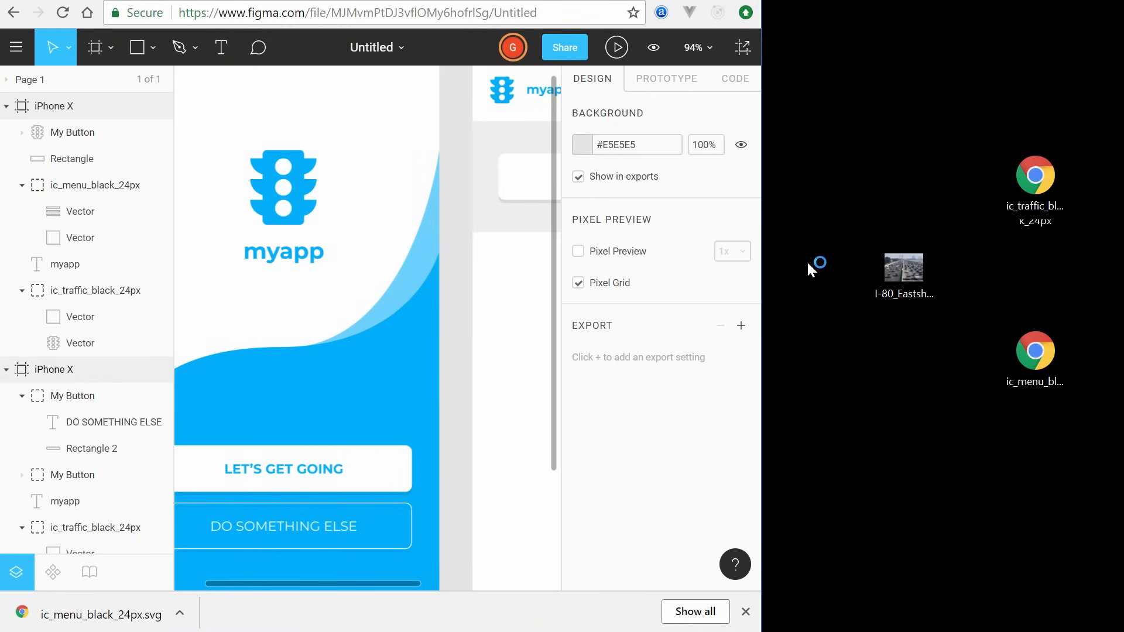
left_click(906, 273)
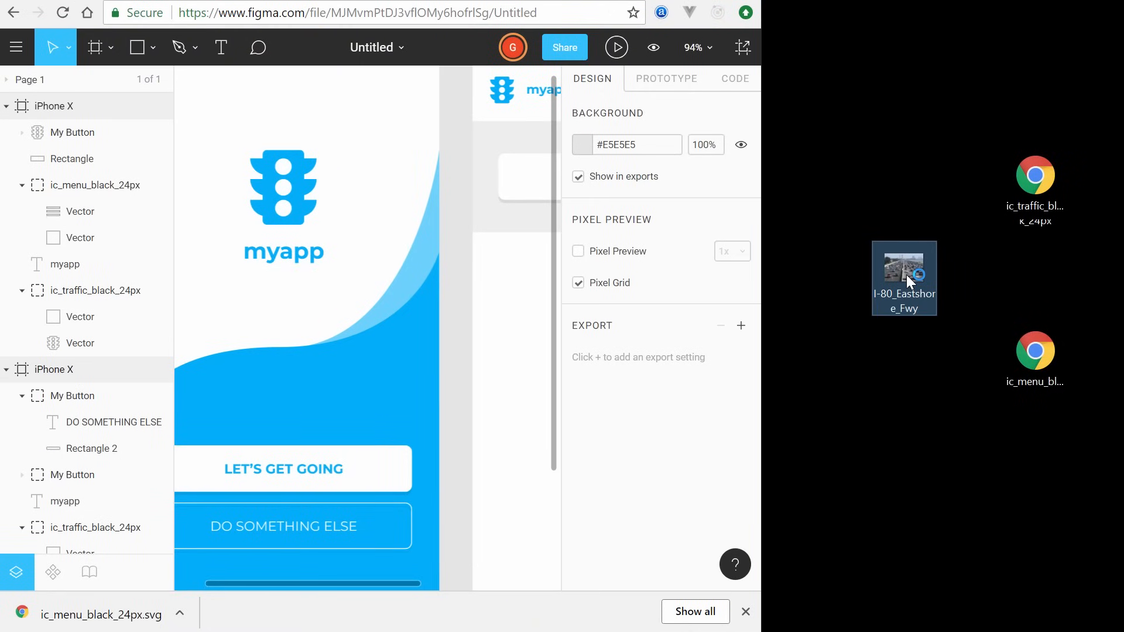
left_click_drag(908, 273, 525, 319)
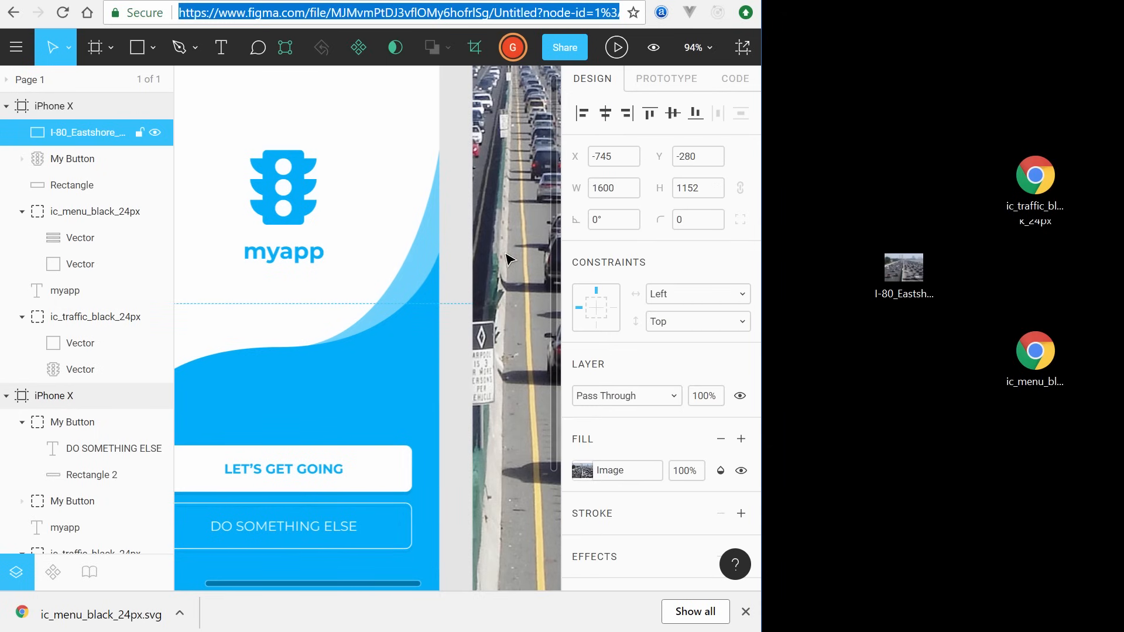
left_click_drag(763, 1, 1118, 2)
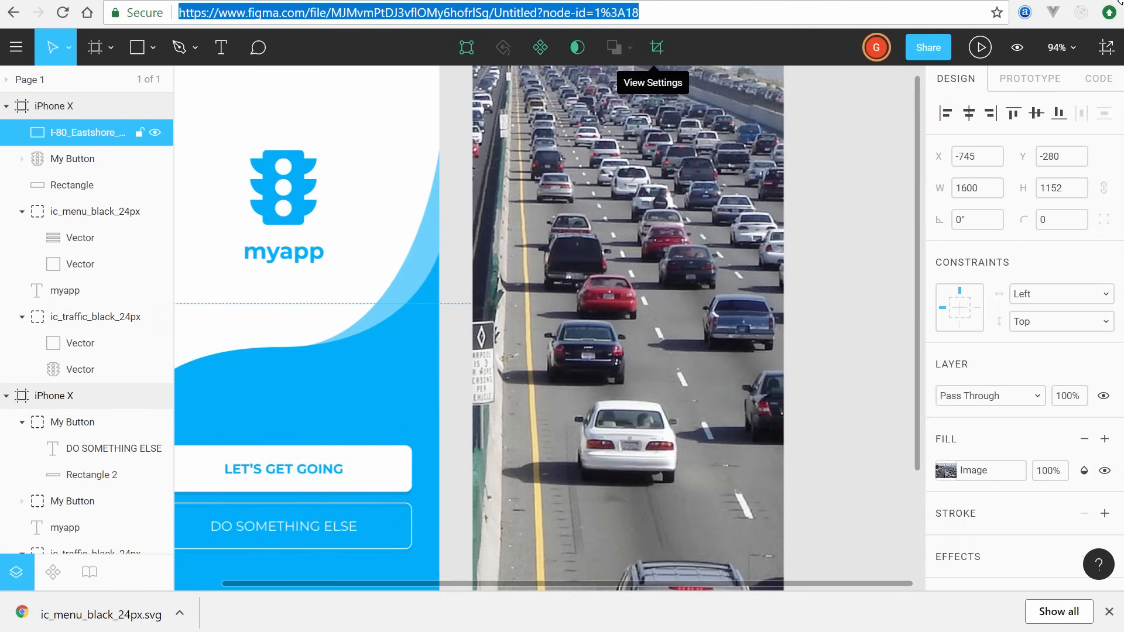
Step: Scale the traffic photo down to about 472 x 340 and center it in the second frame directly below the grey section
left_click(566, 272)
scroll(595, 245, "down", 5)
scroll(751, 315, "down", 6)
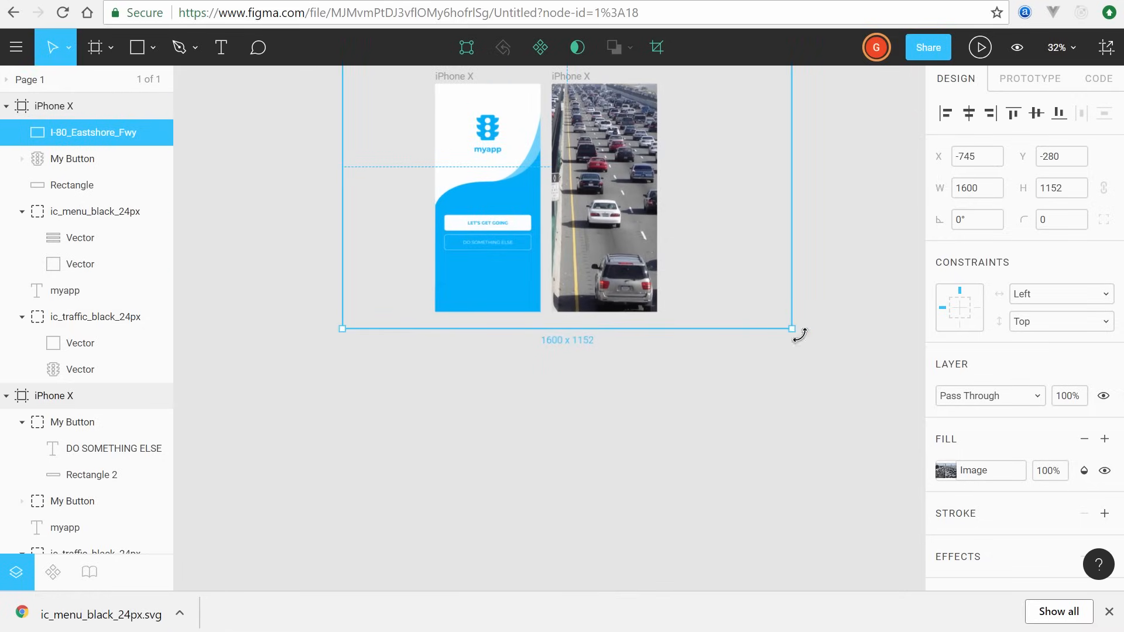
left_click_drag(790, 327, 571, 214)
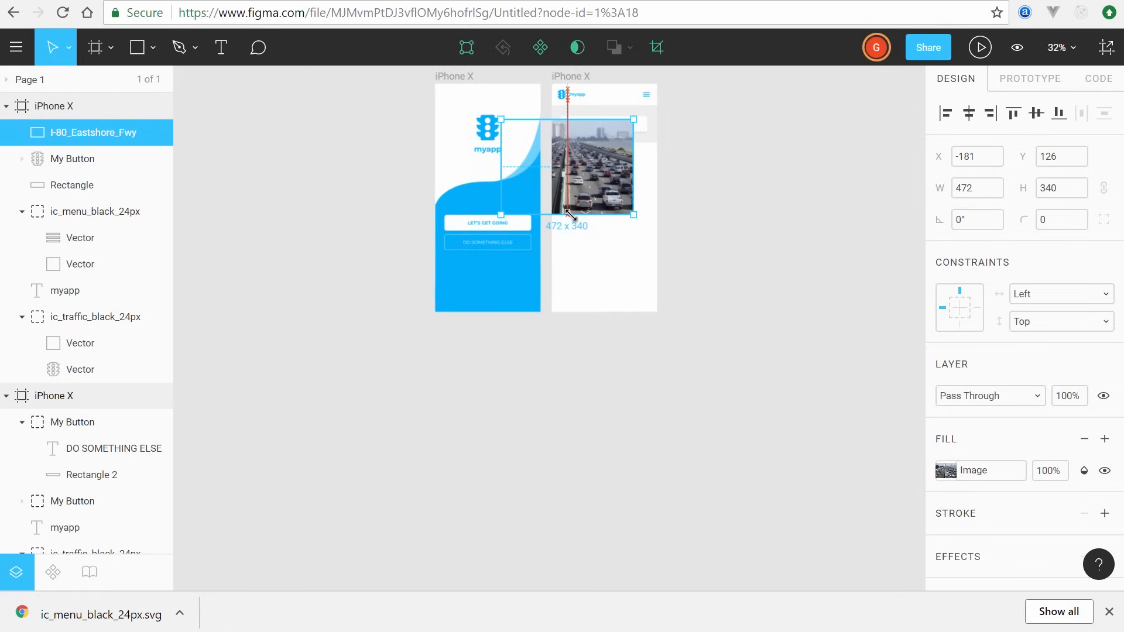
left_click_drag(598, 178, 635, 202)
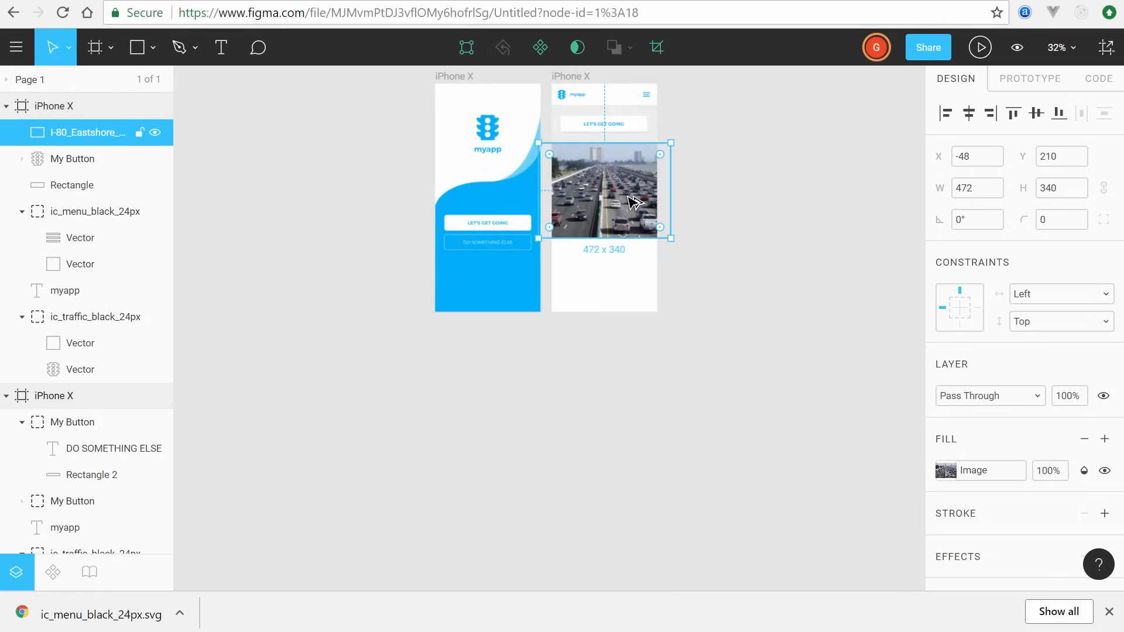
scroll(628, 199, "up", 3)
scroll(603, 362, "up", 3)
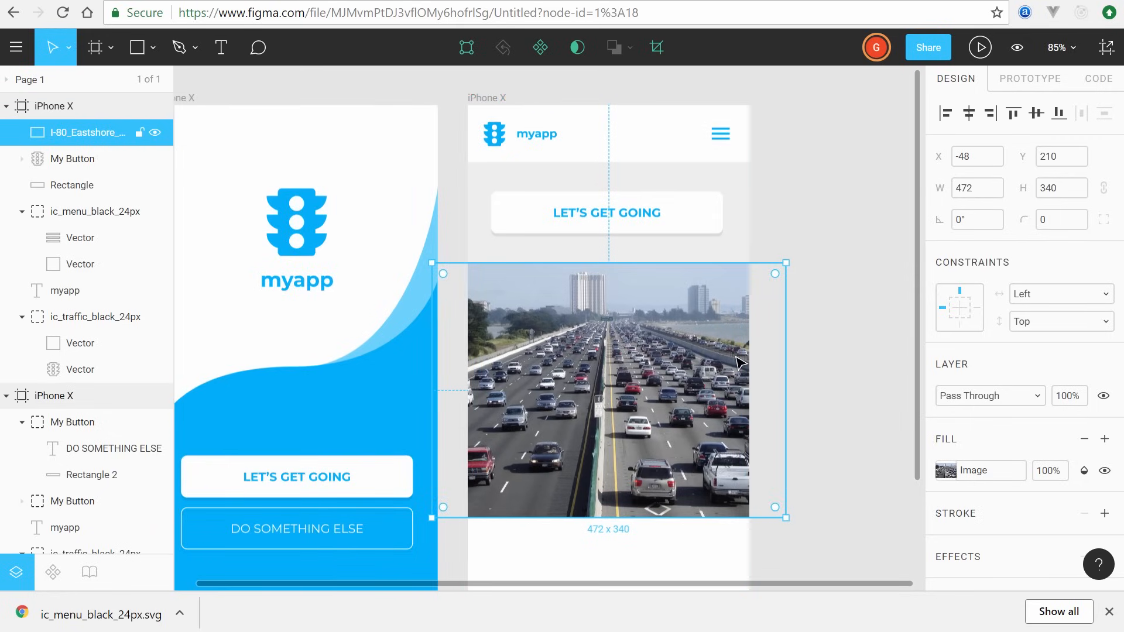
left_click(823, 332)
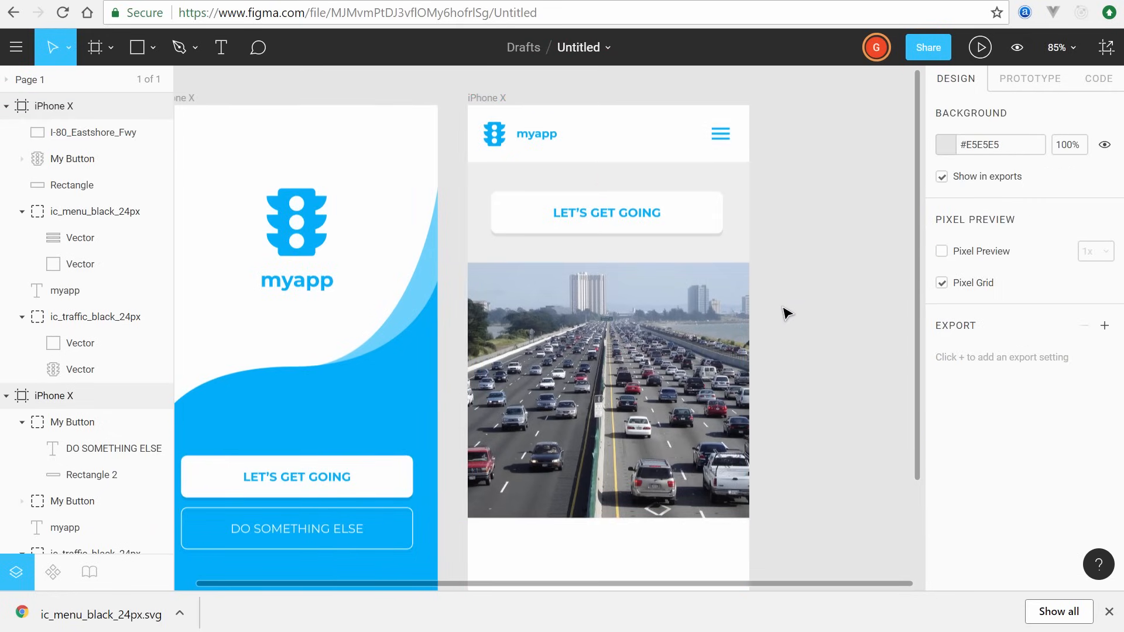
left_click(685, 381)
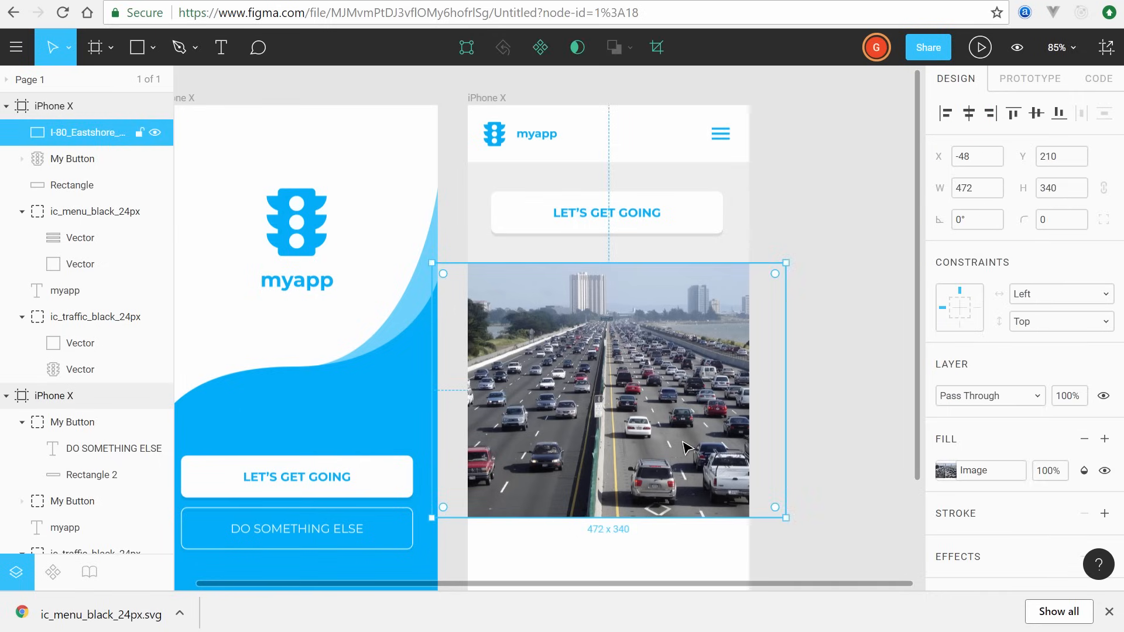
left_click(855, 369)
left_click(761, 374)
left_click(802, 330)
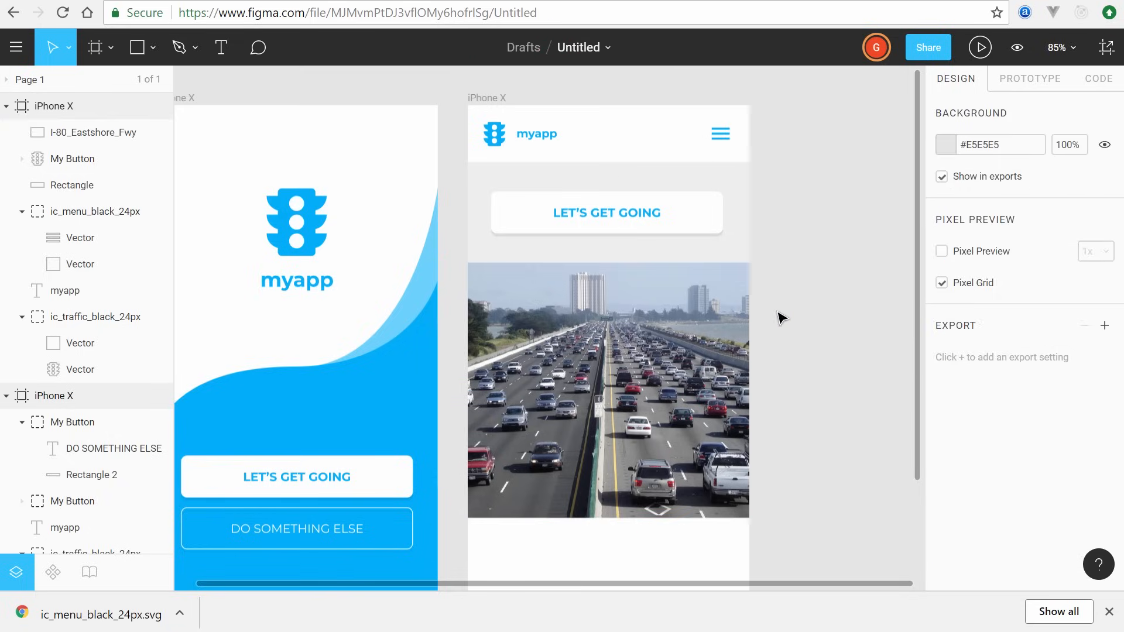
Step: Draw a full-width rectangle of about 375 x 341 over the traffic photo and send it backward behind the photo
left_click(137, 49)
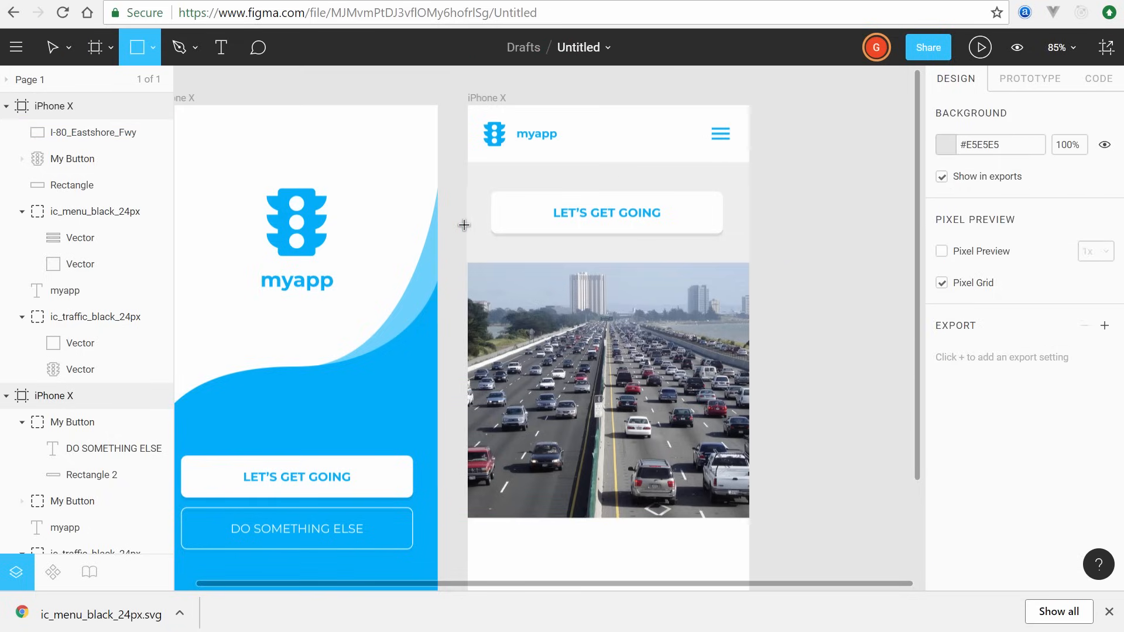
mouse_move(469, 263)
left_mouse_down()
mouse_move(768, 479)
mouse_move(750, 518)
left_mouse_up()
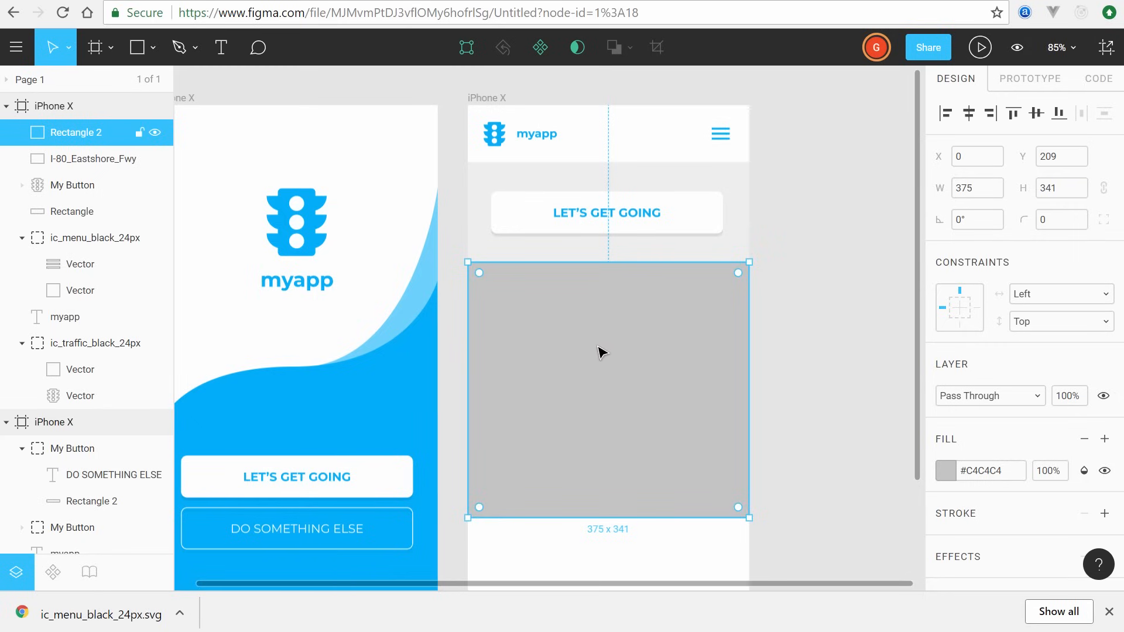
left_click_drag(79, 130, 78, 166)
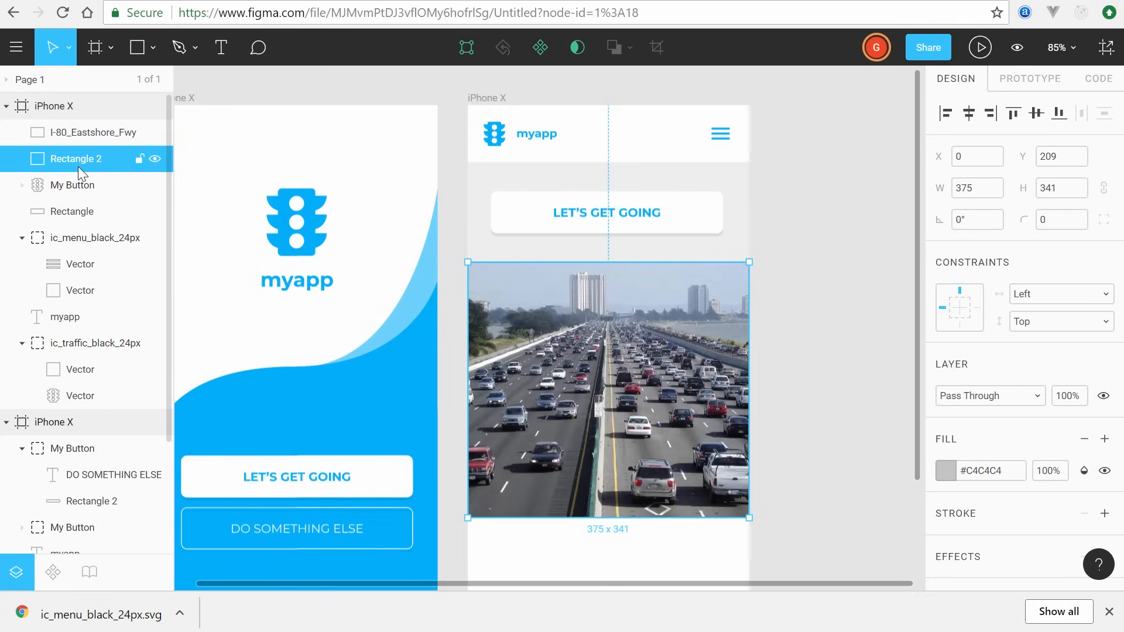
key("ctrl+z")
right_click(670, 359)
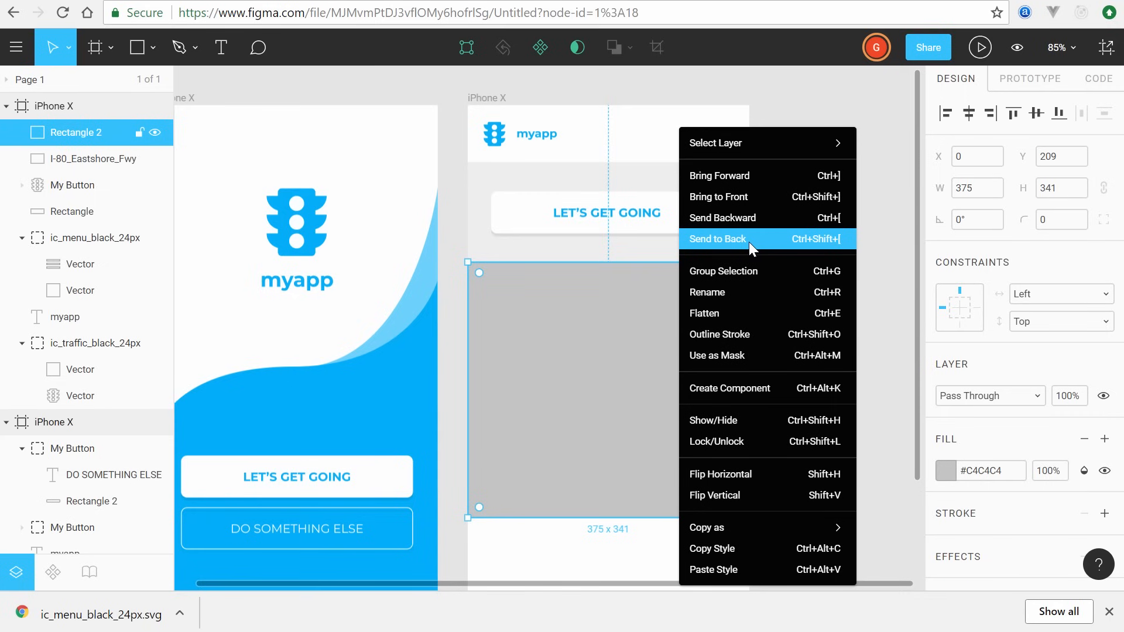
left_click(748, 221)
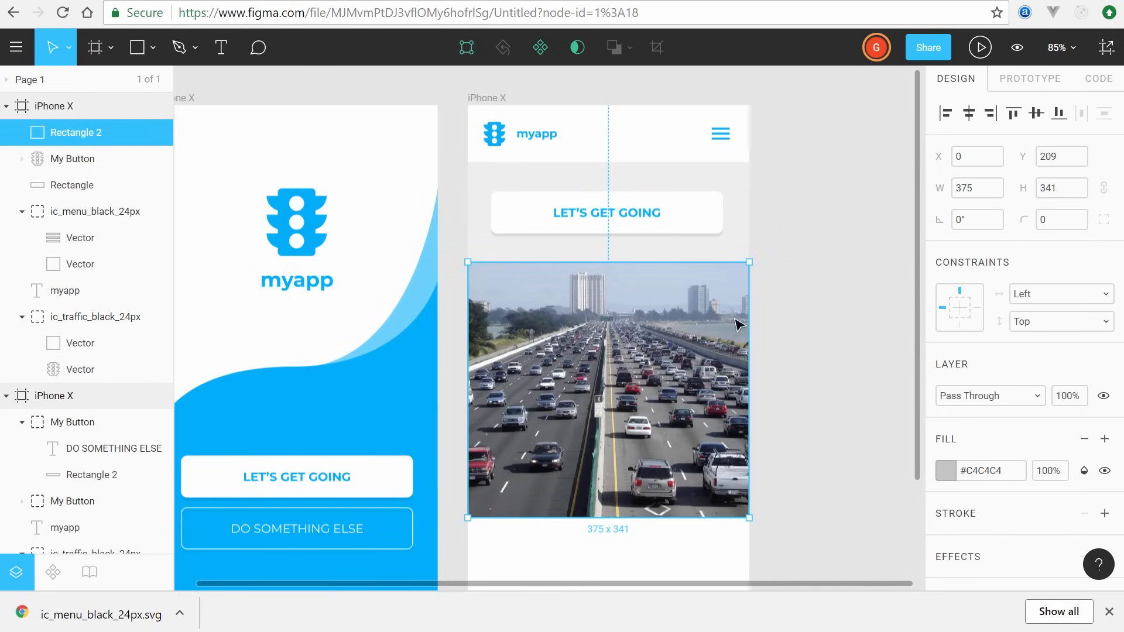
Step: Set the traffic photo's layer blend mode to Darken
left_click(785, 316)
left_click(594, 343)
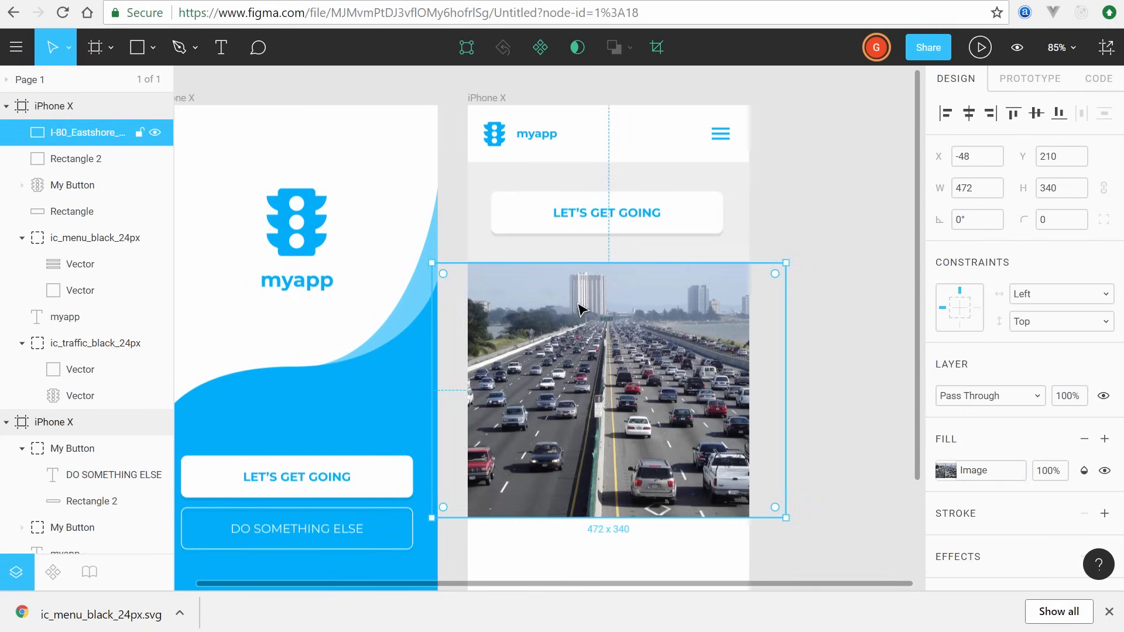
left_click(71, 167)
left_click(436, 267)
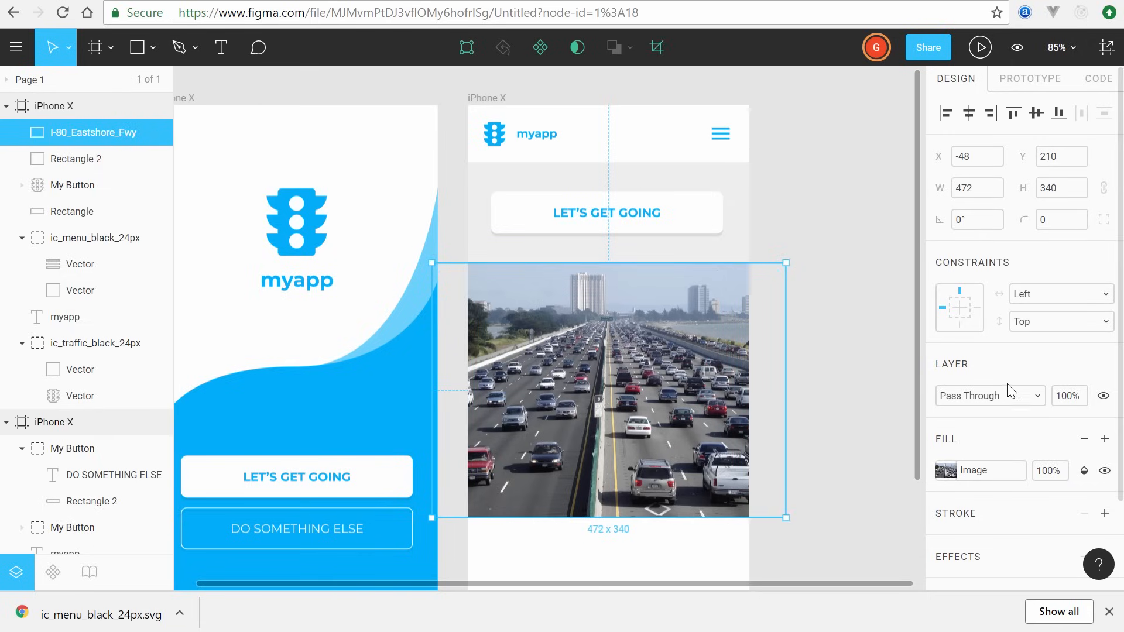
left_click(1013, 404)
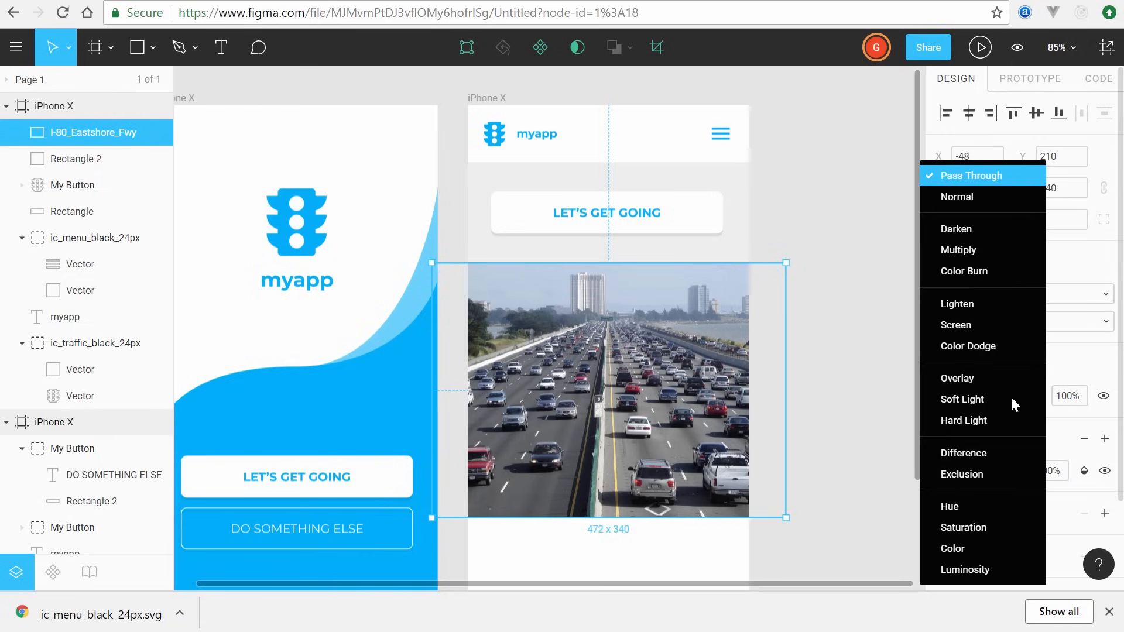
left_click(987, 237)
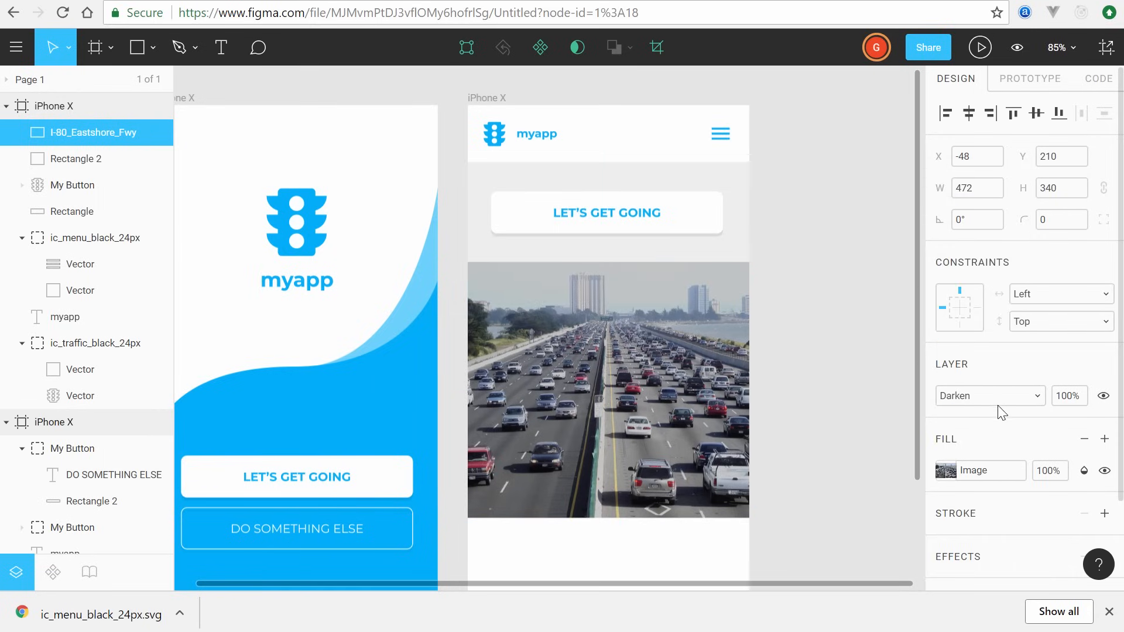
left_click(1002, 396)
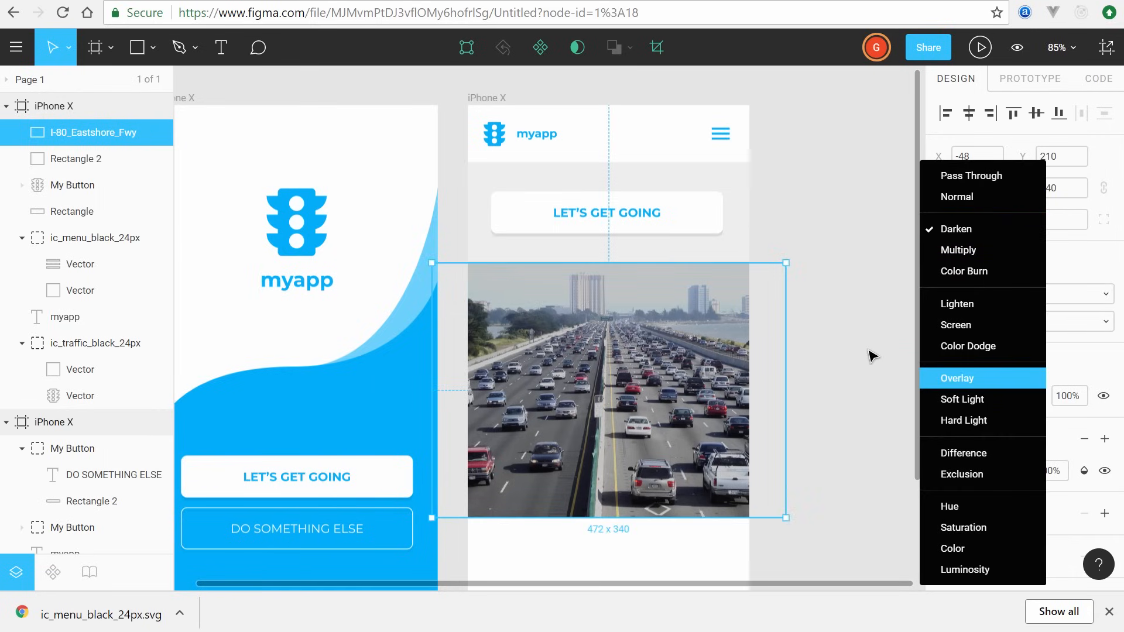
left_click(881, 367)
Step: Bring the new rectangle above the traffic photo and change its fill to the document's blue #00AEF9
left_click(88, 132)
left_click_drag(100, 164, 86, 125)
left_click(945, 470)
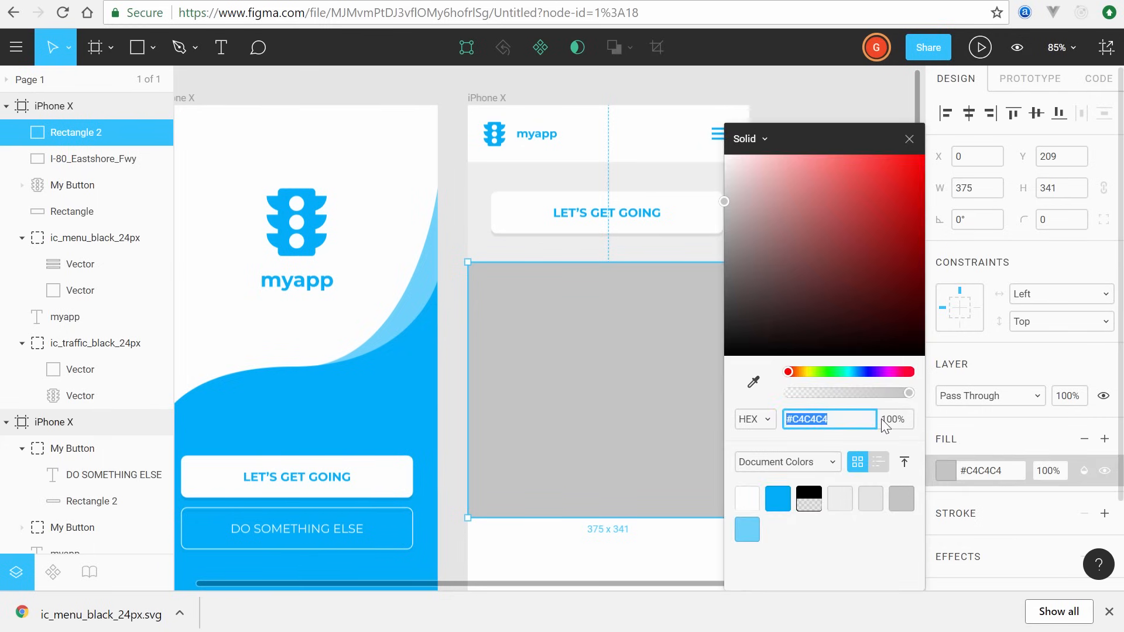
left_click(778, 498)
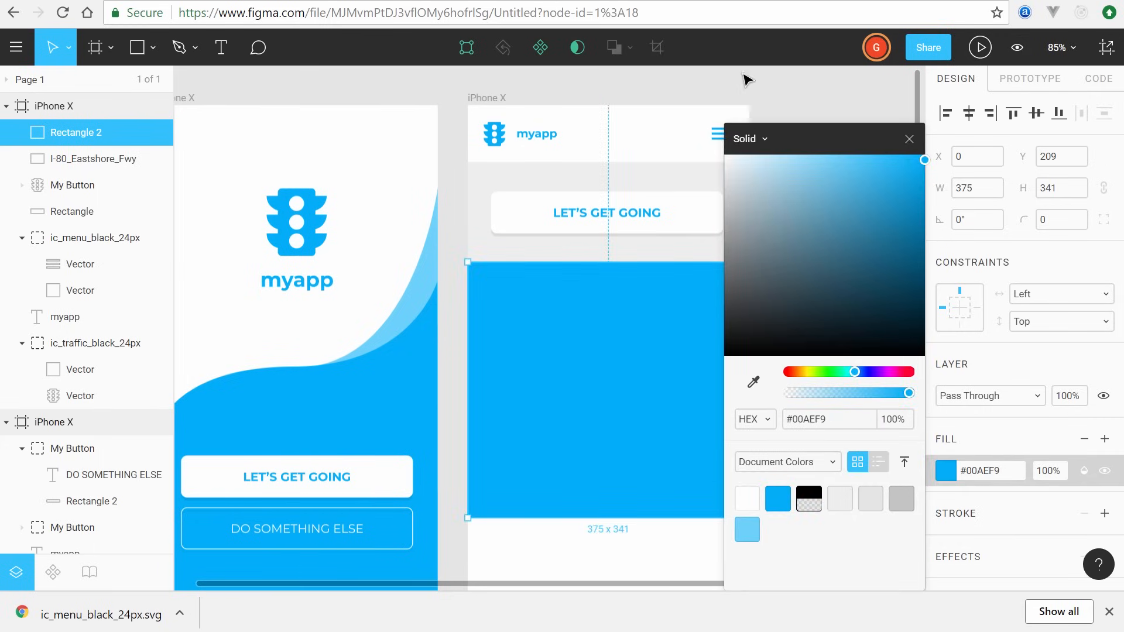
left_click(783, 190)
Step: Send the blue rectangle backward behind the traffic photo
left_click(639, 349)
right_click(640, 349)
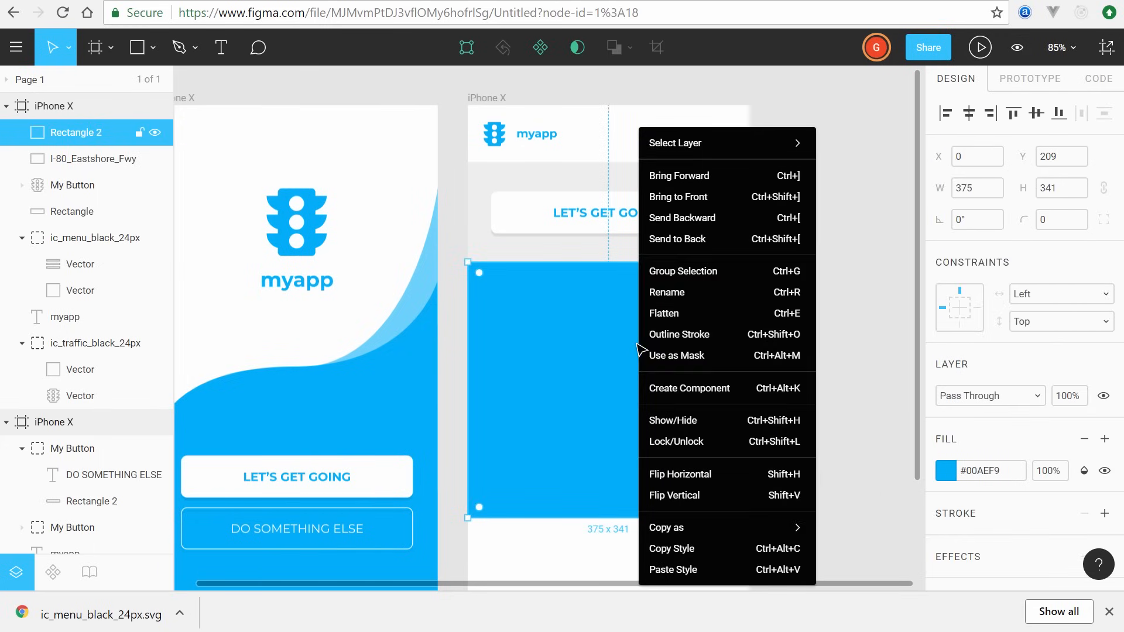
left_click(712, 217)
Step: Change the traffic photo's layer blend mode to Multiply
left_click(675, 364)
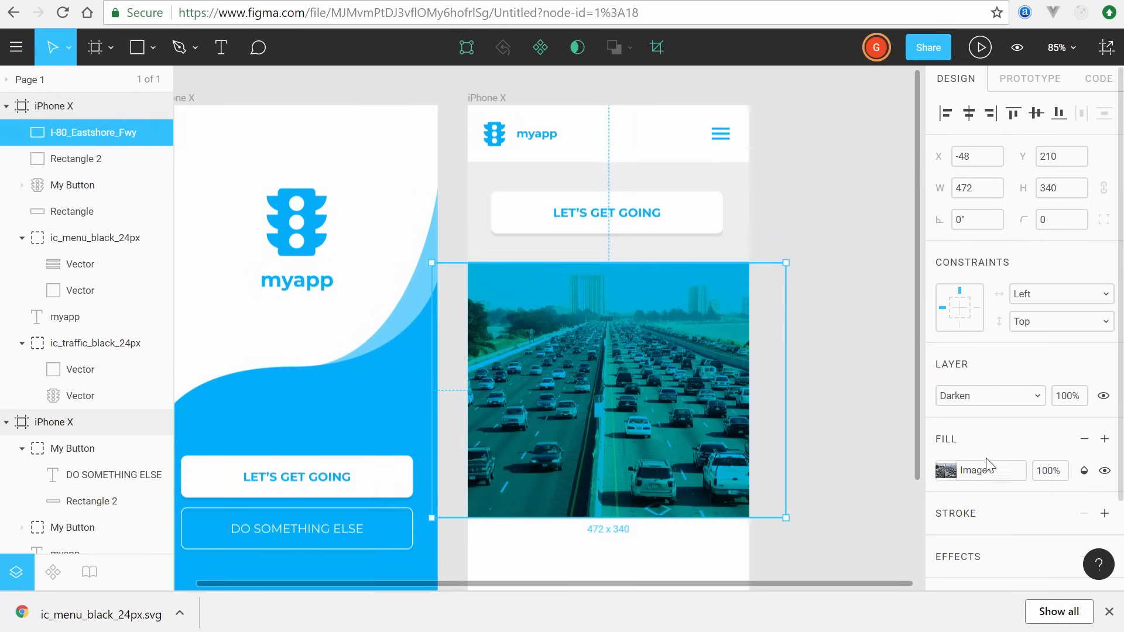
left_click(1005, 397)
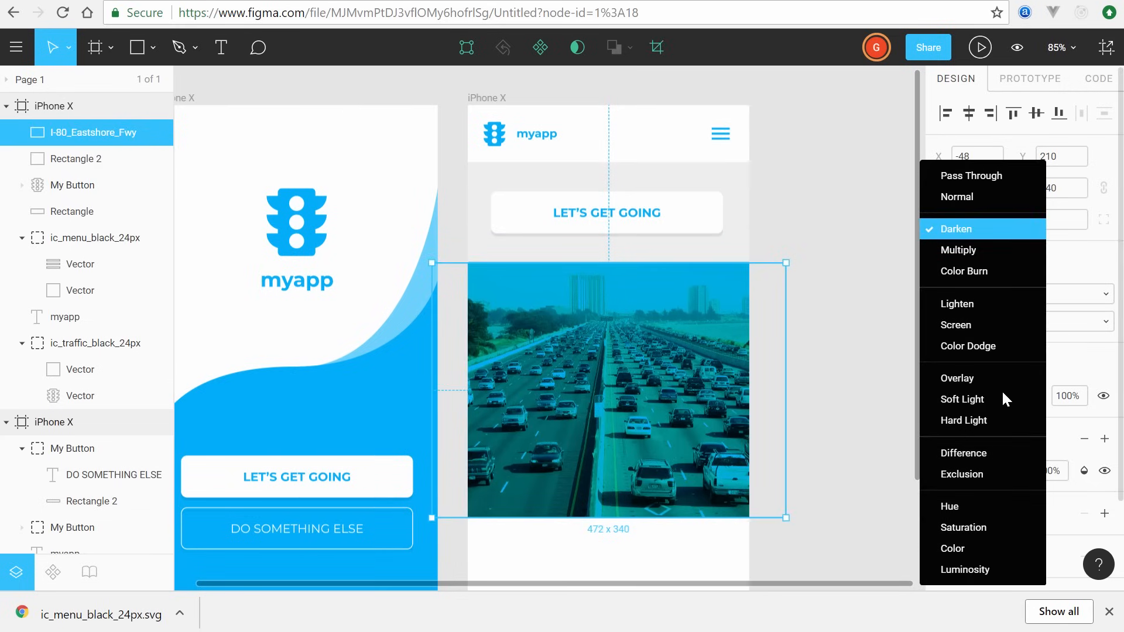
left_click(975, 248)
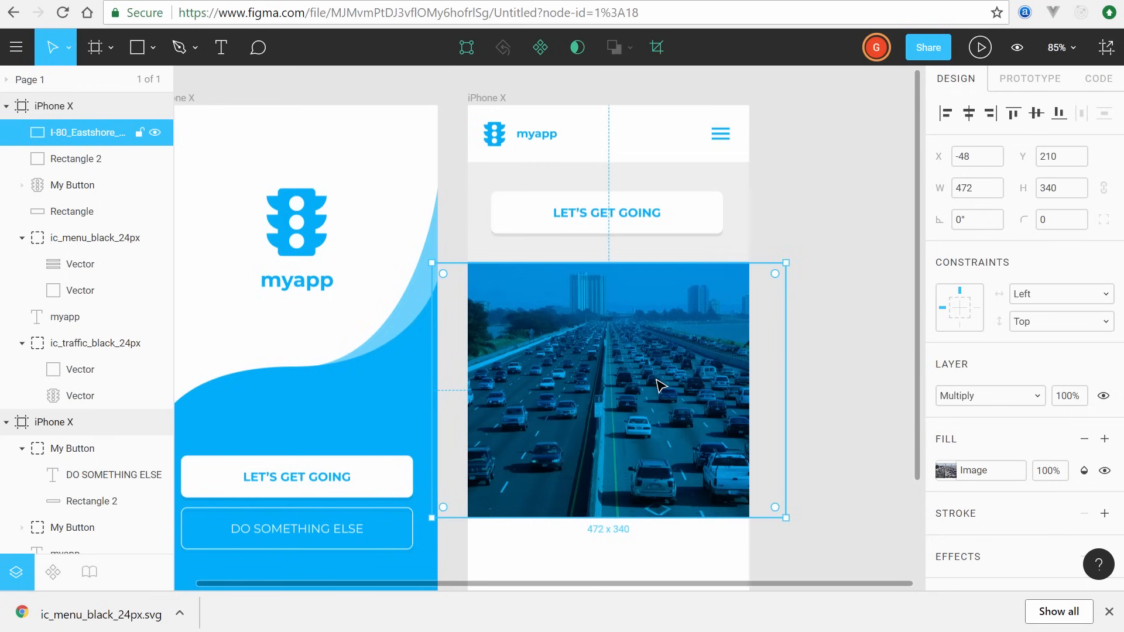
Step: Set the opacity of the traffic photo's image fill to 20%
scroll(657, 386, "up", 3)
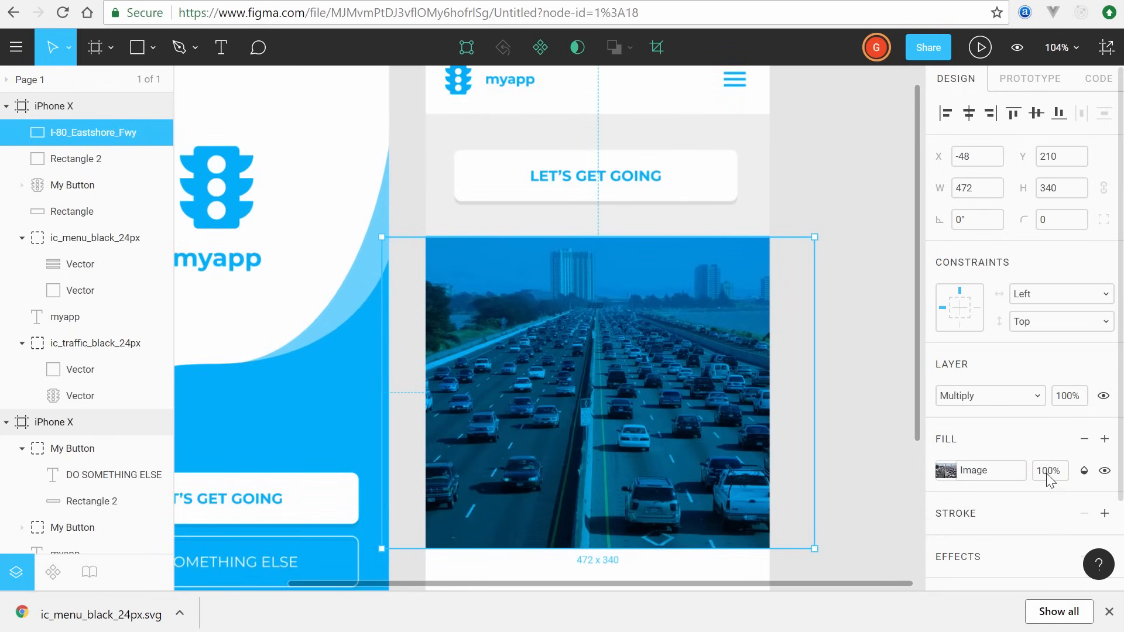
left_click_drag(1053, 470, 1021, 479)
type("20")
key("Return")
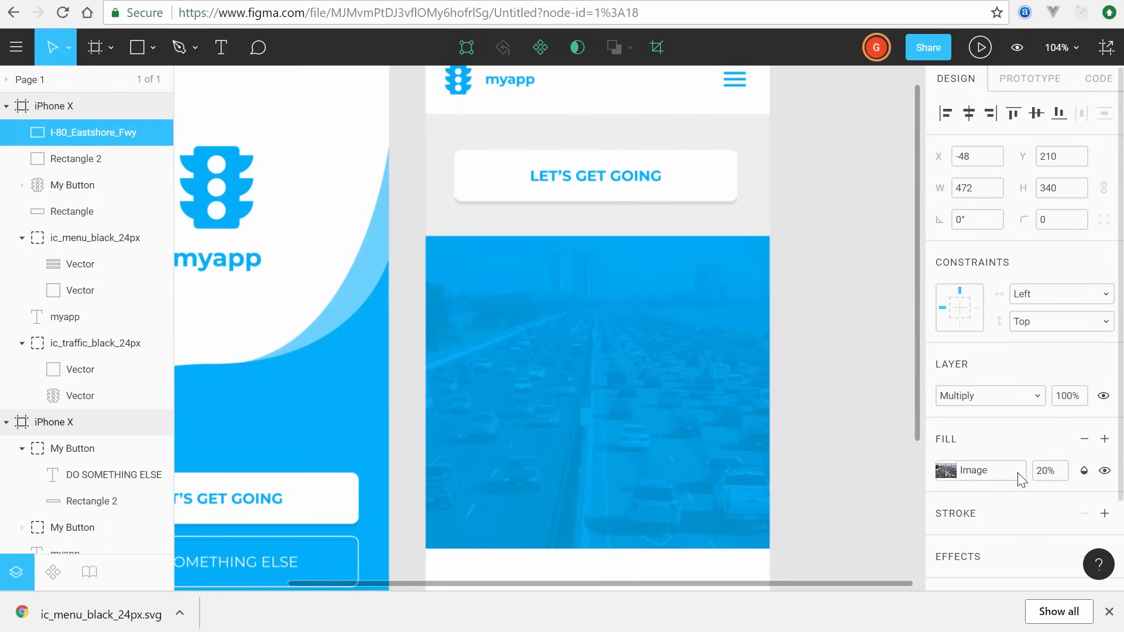
left_click(831, 296)
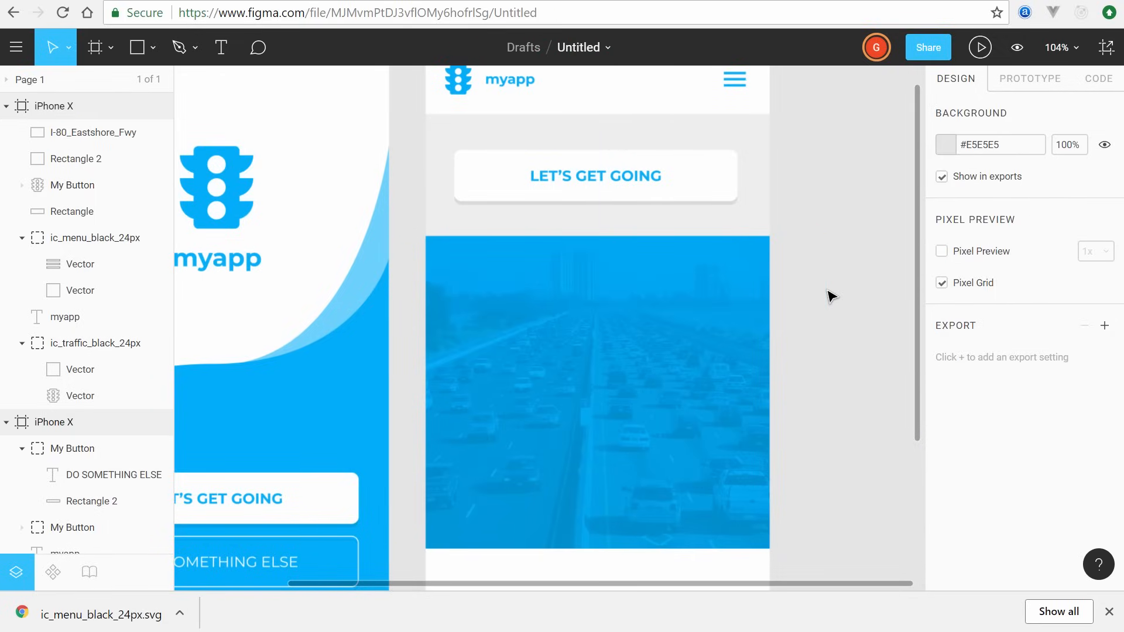
Step: Duplicate the second iPhone X frame, the one with the header and traffic photo, to make a third screen
scroll(829, 301, "down", 5)
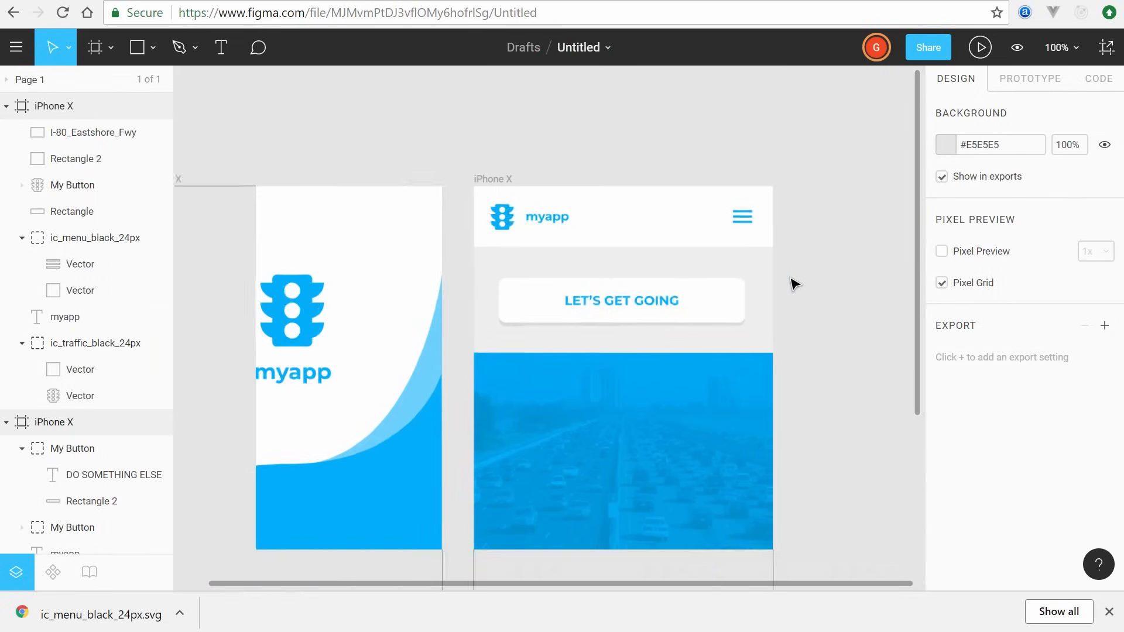
scroll(810, 462, "down", 3)
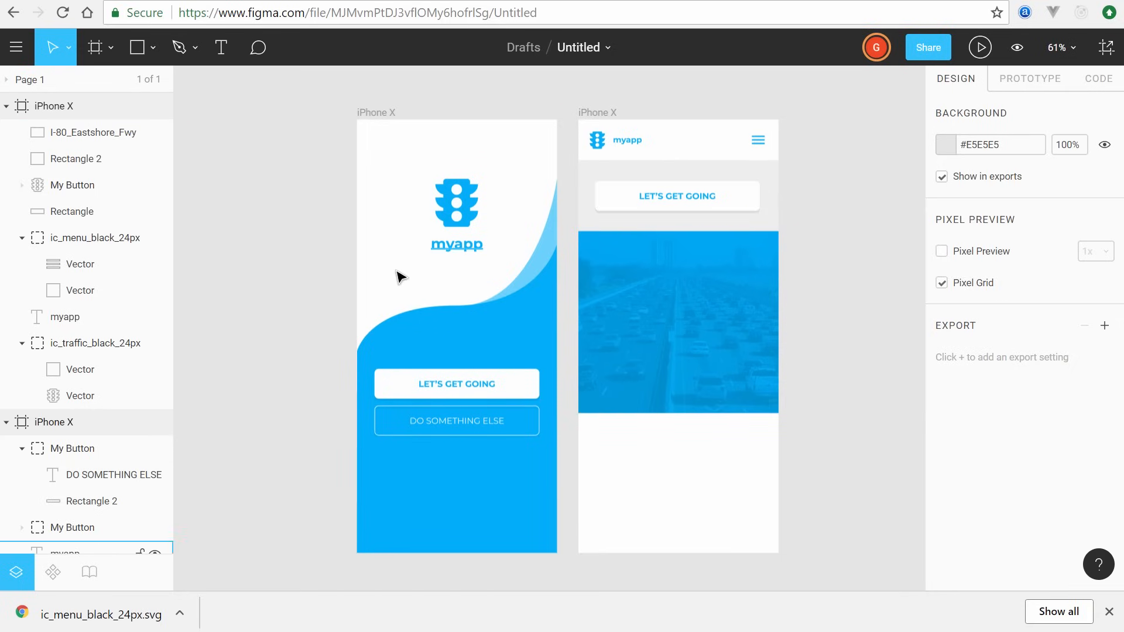
left_click_drag(831, 246, 722, 251)
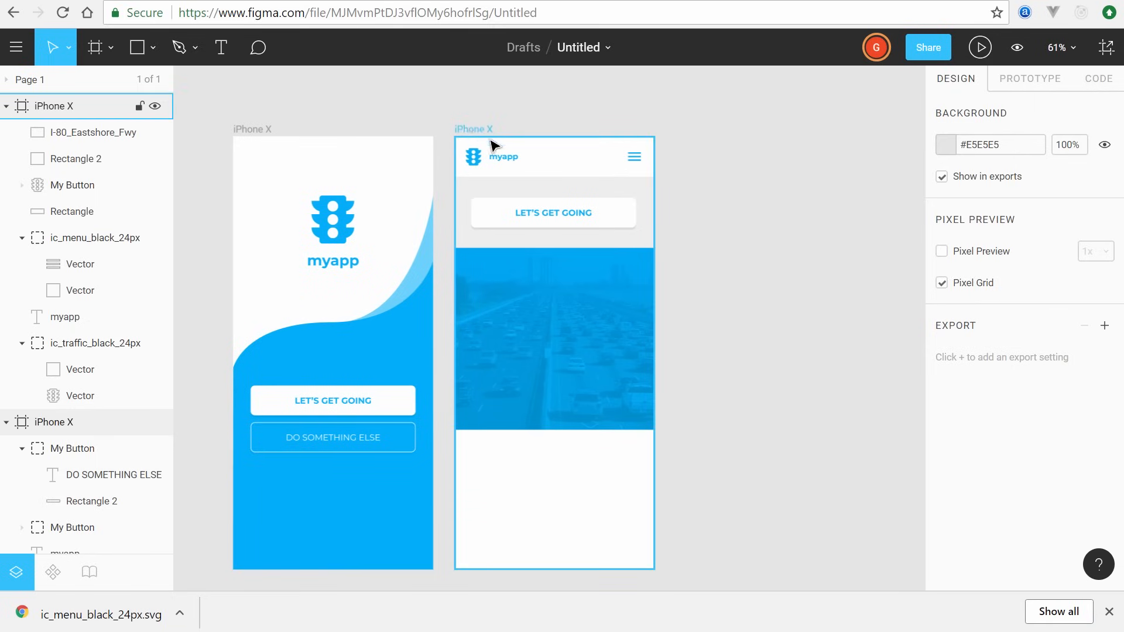
left_click(637, 162)
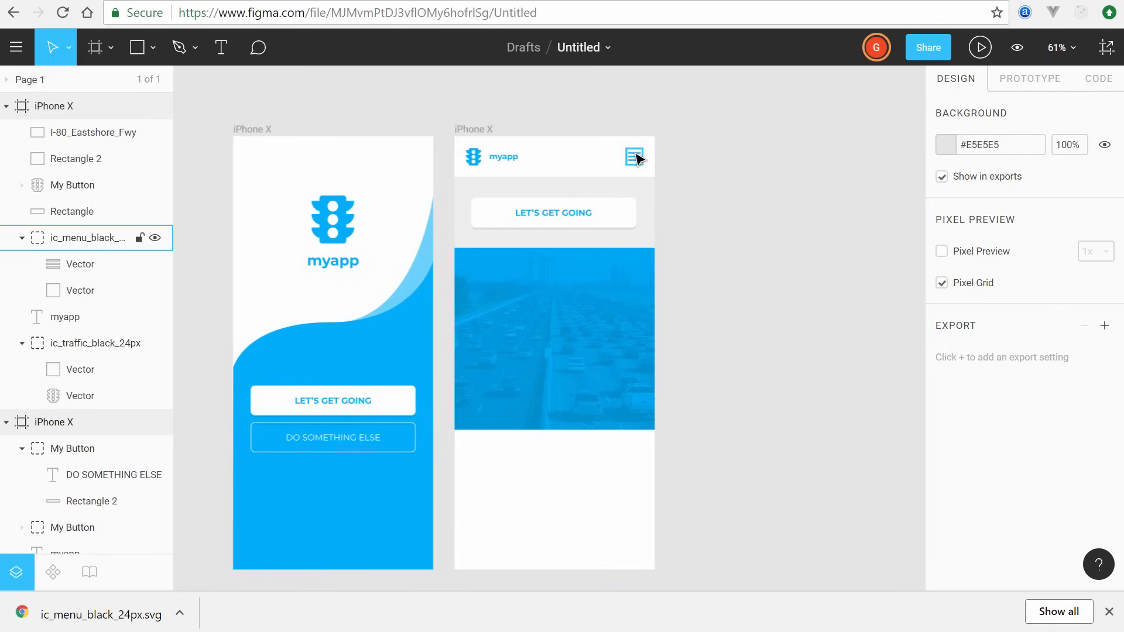
left_click(636, 156)
left_click(710, 165)
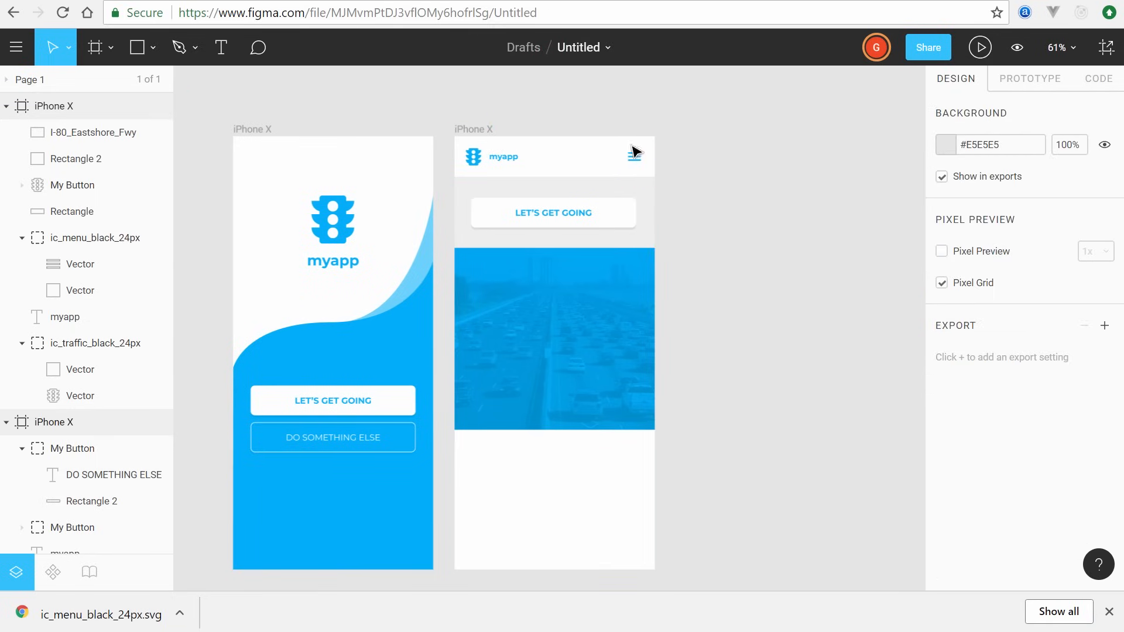
left_click(477, 135)
key("ctrl+d")
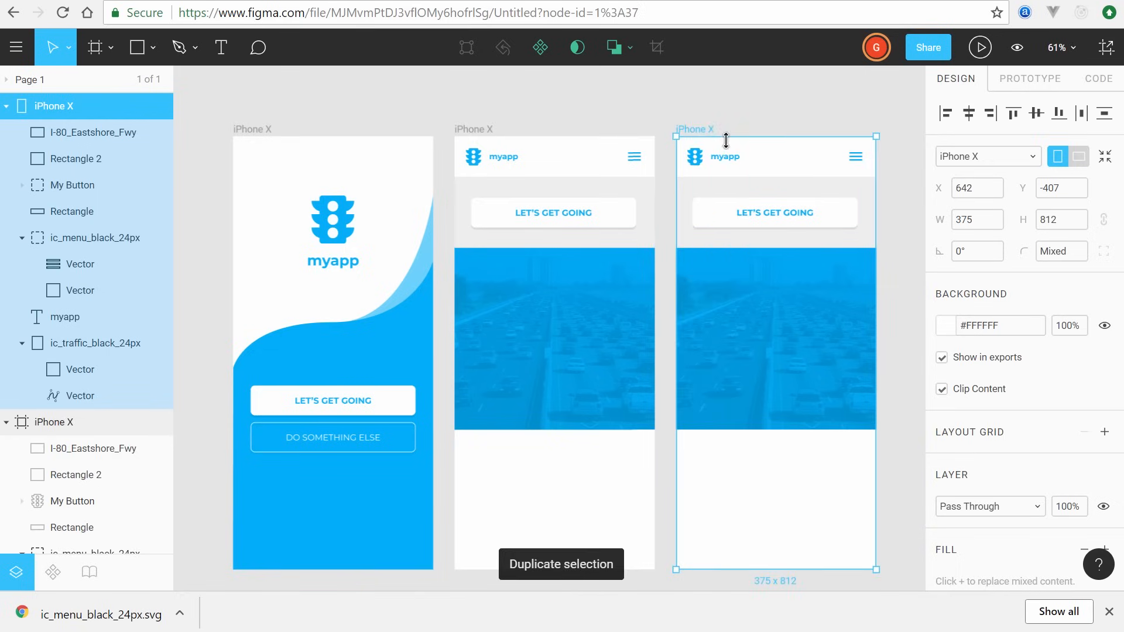
left_click(778, 126)
Step: Select all the contents of the third iPhone X frame and group them
scroll(820, 233, "up", 3)
scroll(822, 241, "down", 1)
scroll(830, 271, "up", 3)
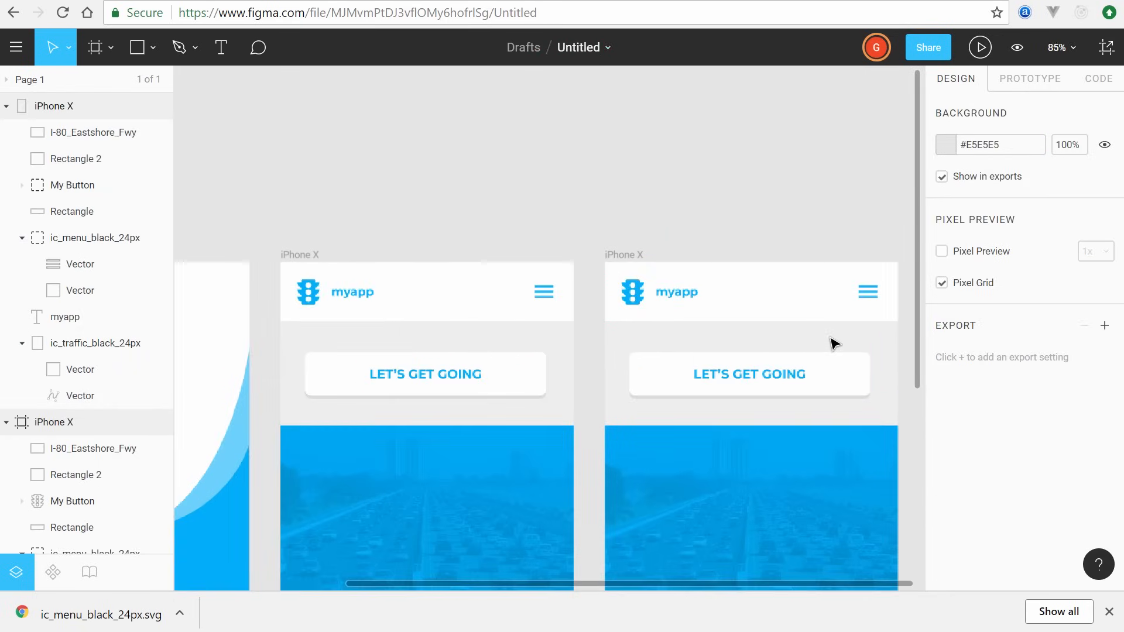
scroll(571, 197, "up", 2)
left_click_drag(566, 190, 620, 101)
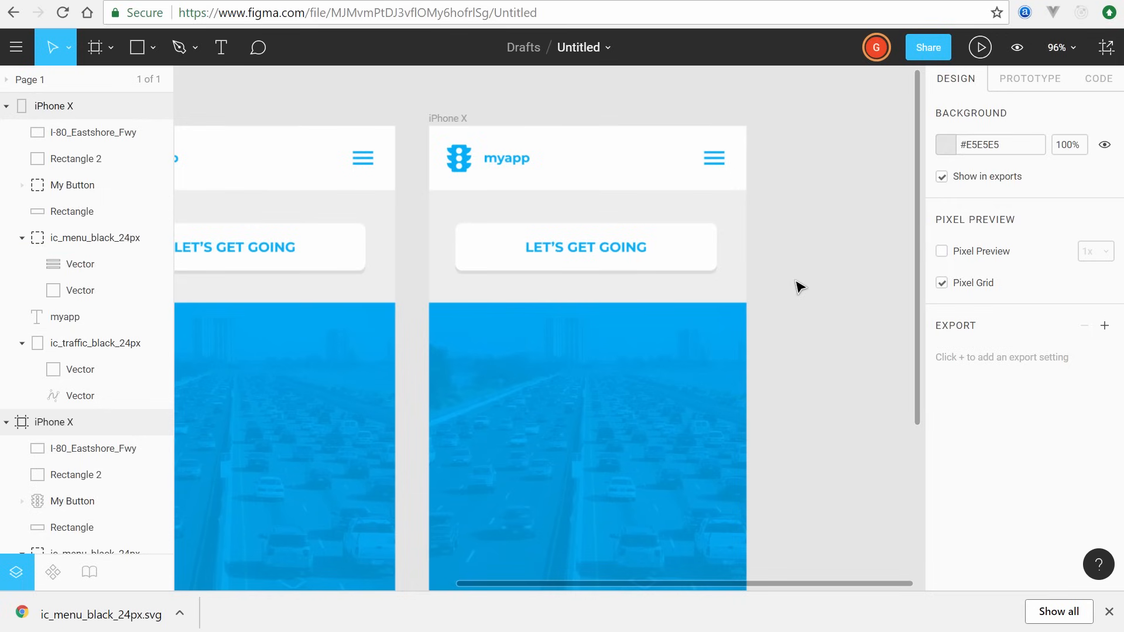
scroll(797, 283, "down", 1)
scroll(796, 275, "down", 1)
scroll(796, 272, "down", 2)
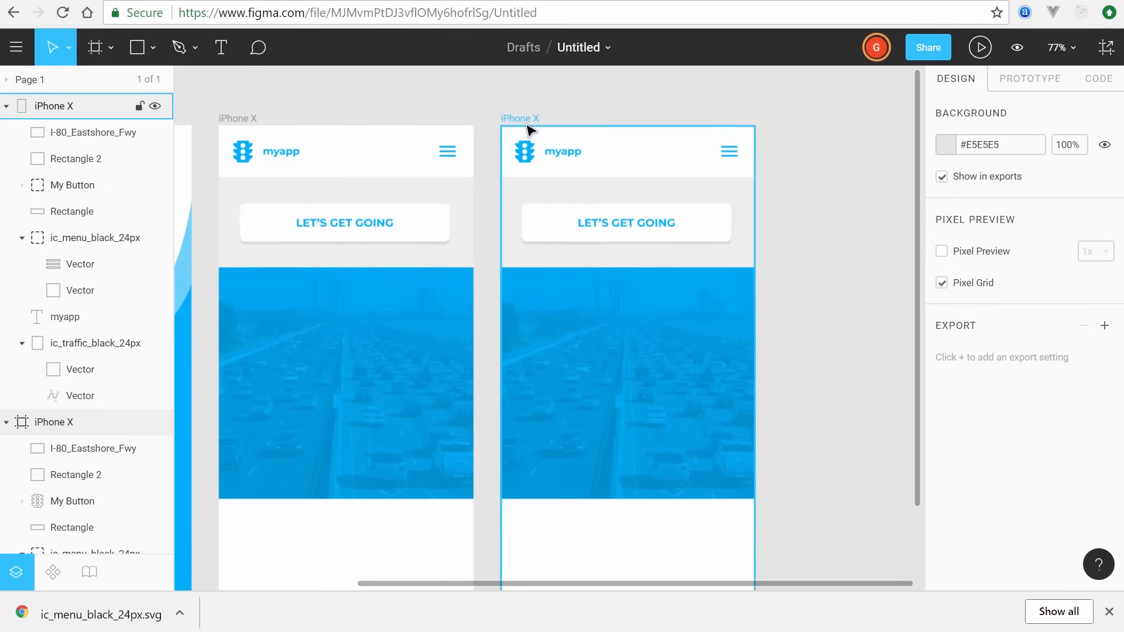
left_click_drag(490, 99, 803, 463)
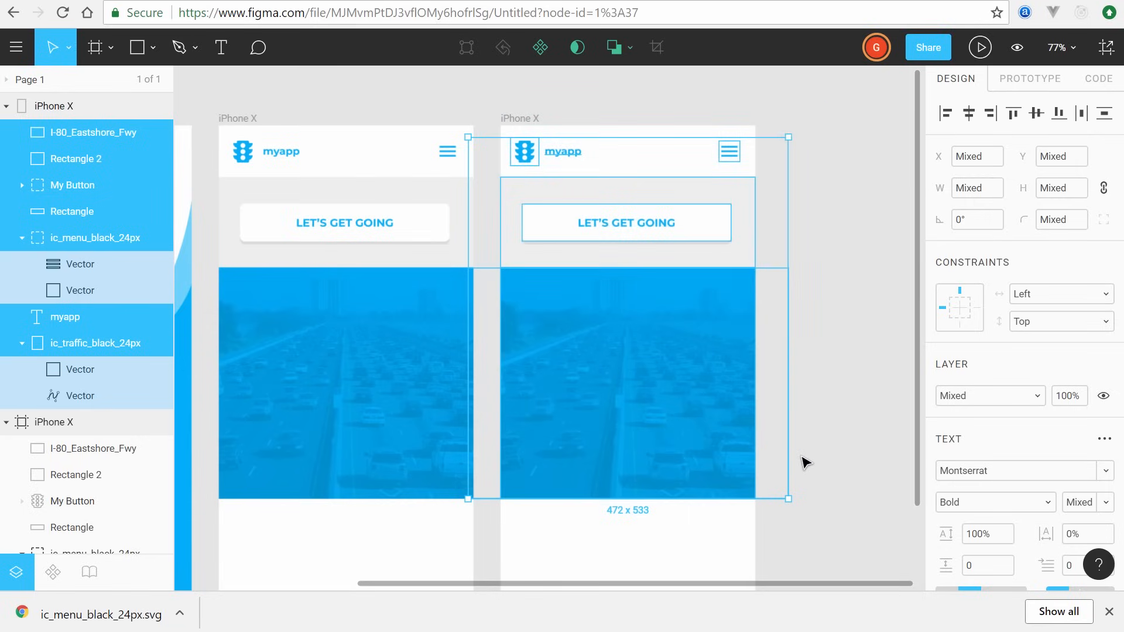
key("ctrl+g")
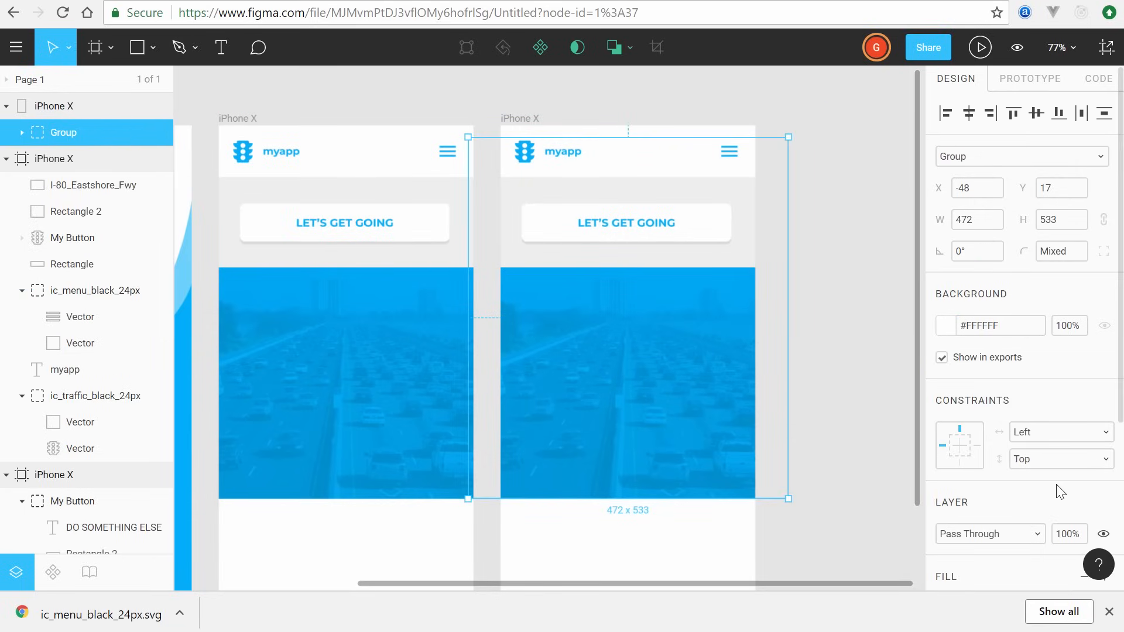
Step: Add an effect to the third screen's group and change its type to Layer Blur
scroll(1057, 491, "down", 4)
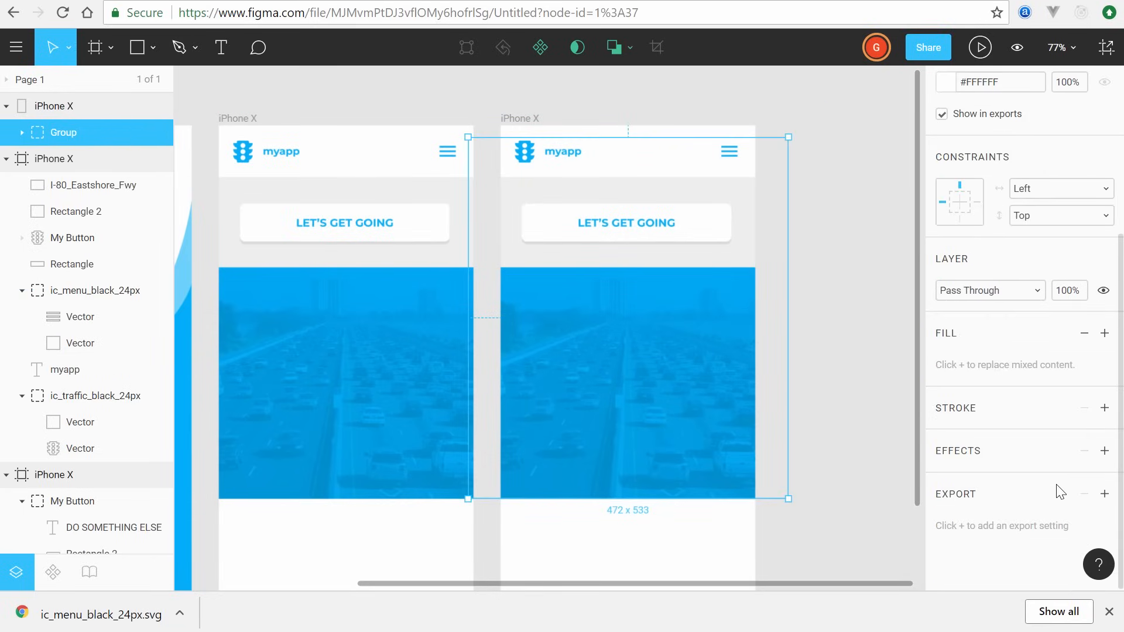
left_click(1104, 451)
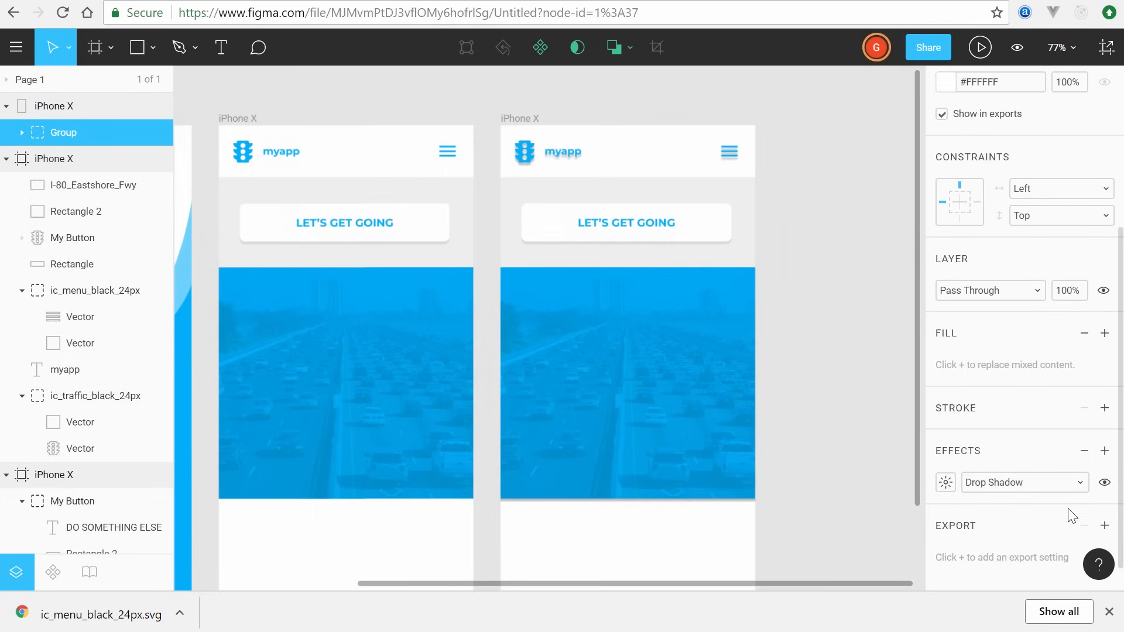
left_click(1006, 482)
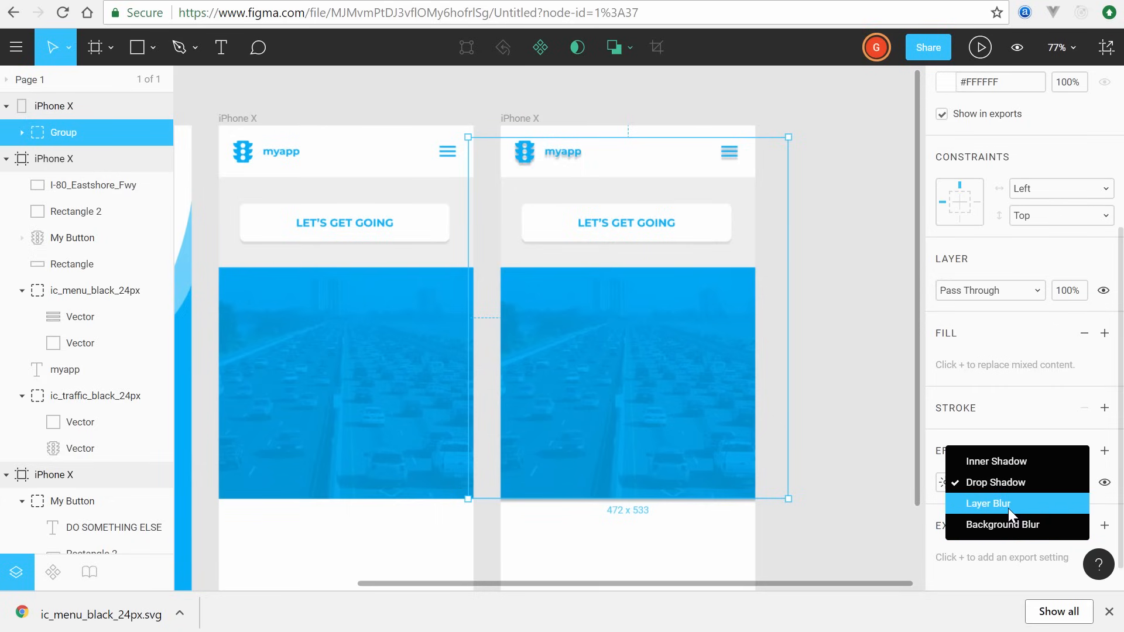
left_click(1008, 506)
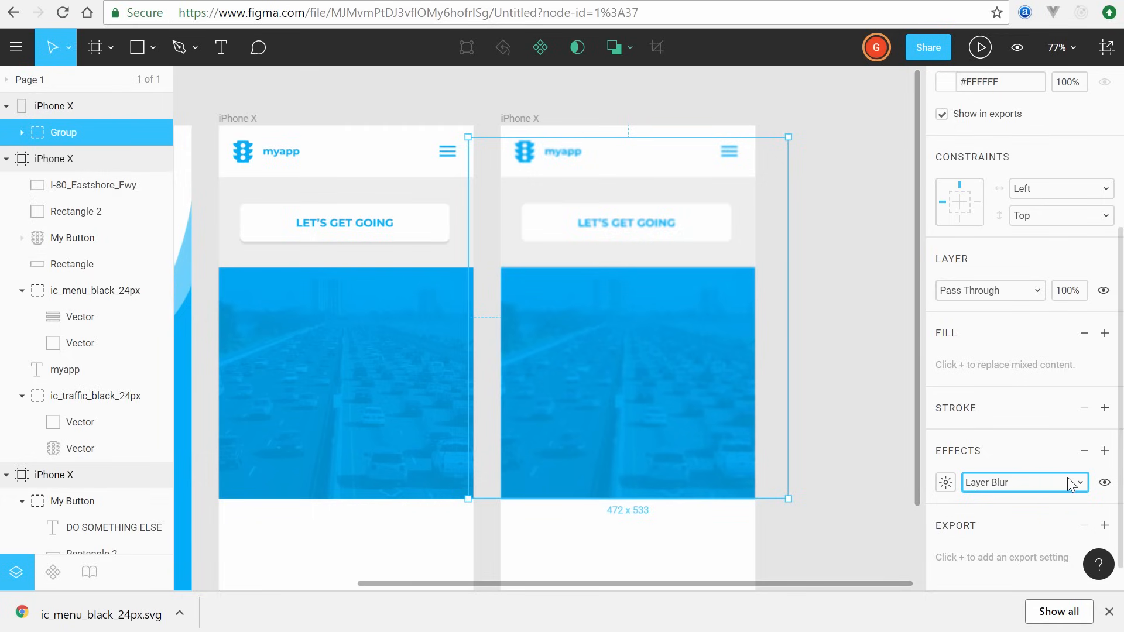
Step: Increase the group's layer blur amount to 8
left_click(946, 482)
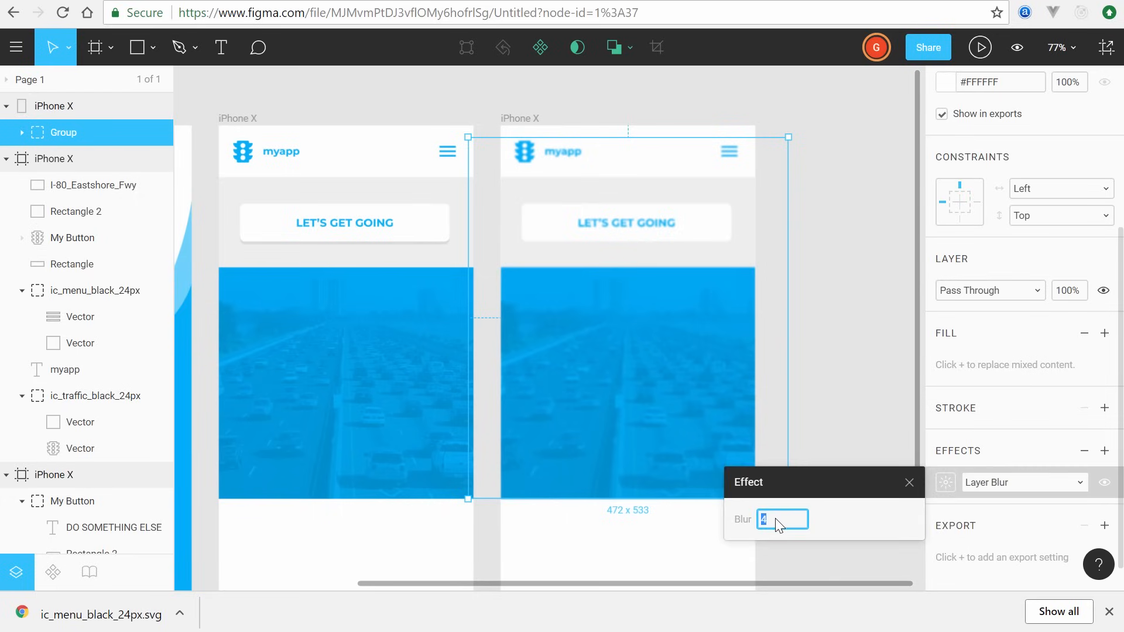
key("Up")
key("Up")
key("Up")
key("Up")
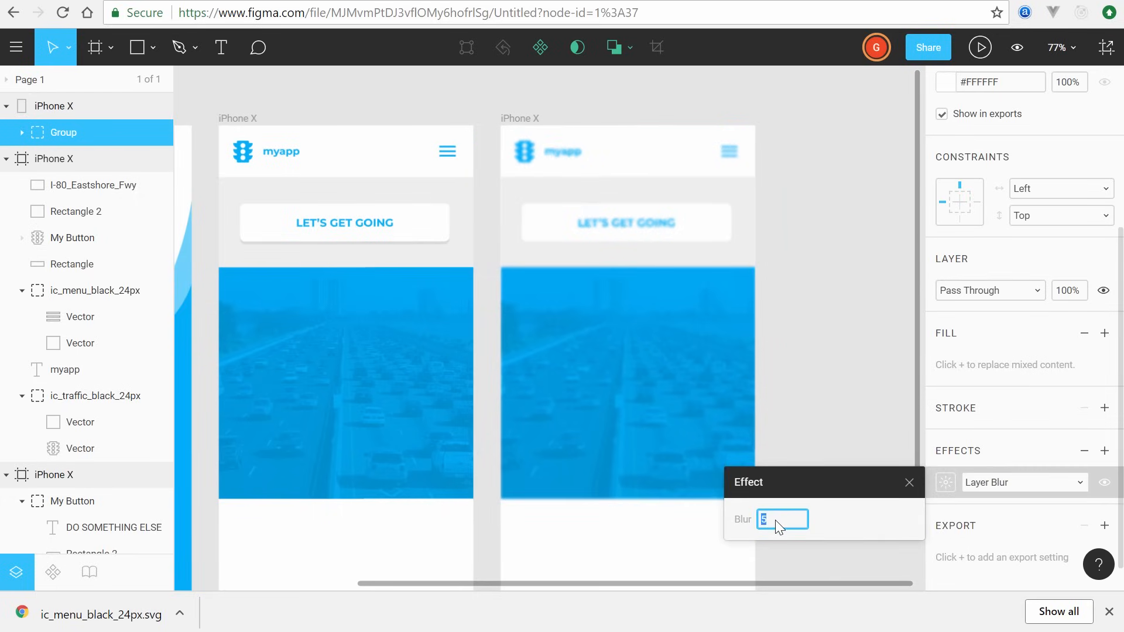
left_click(677, 364)
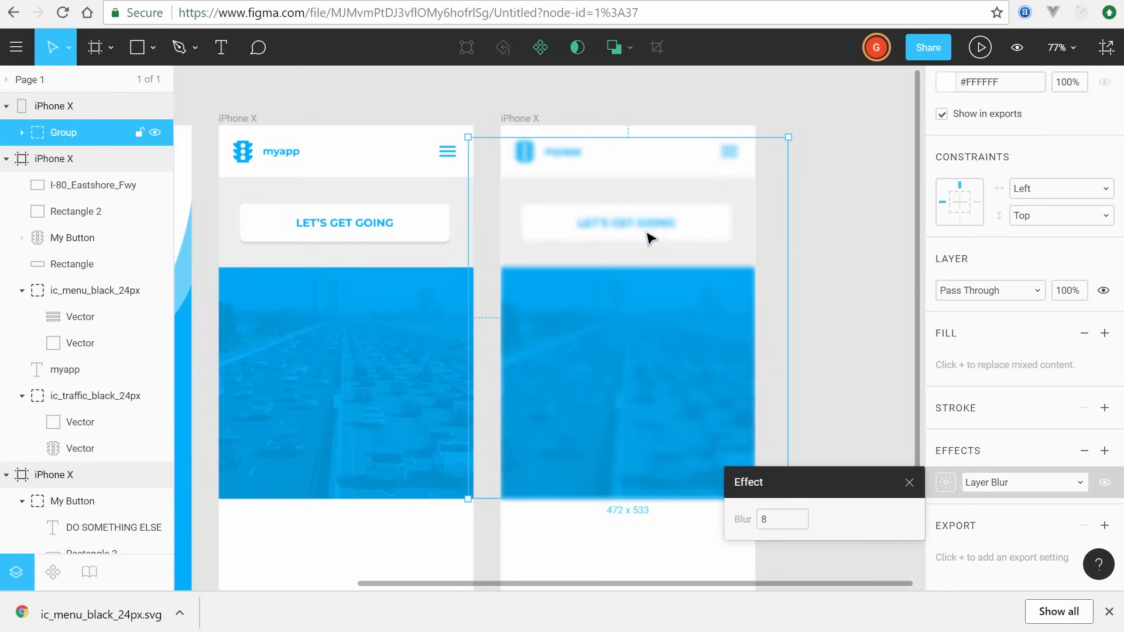
left_click(833, 217)
scroll(492, 219, "up", 2)
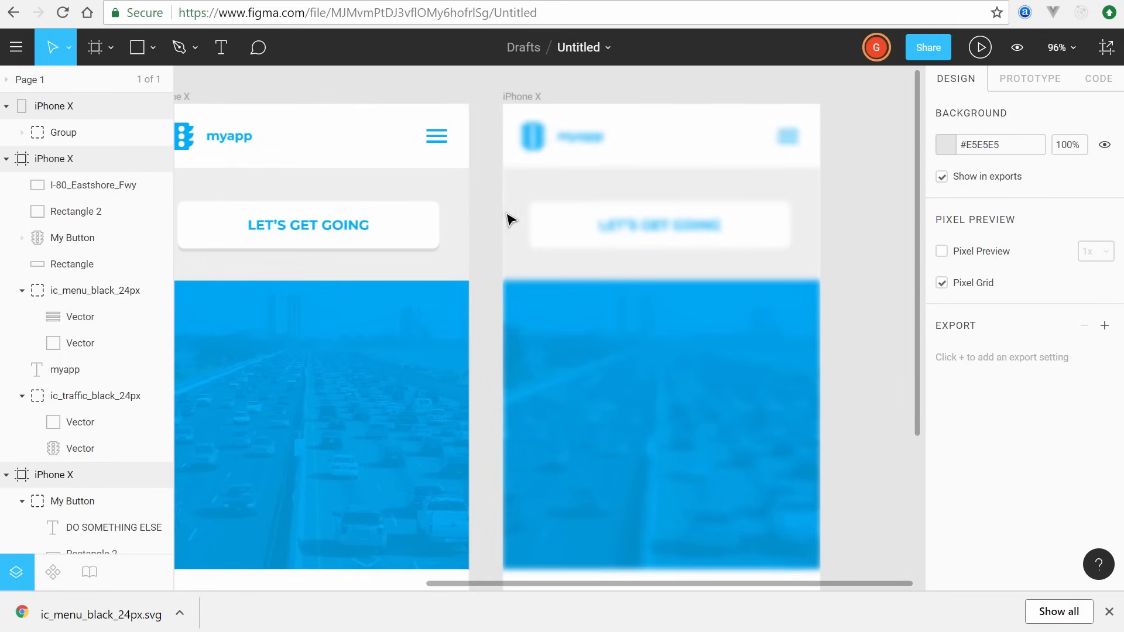
Step: Widen the blurred group slightly on both sides of the third frame
left_click(694, 239)
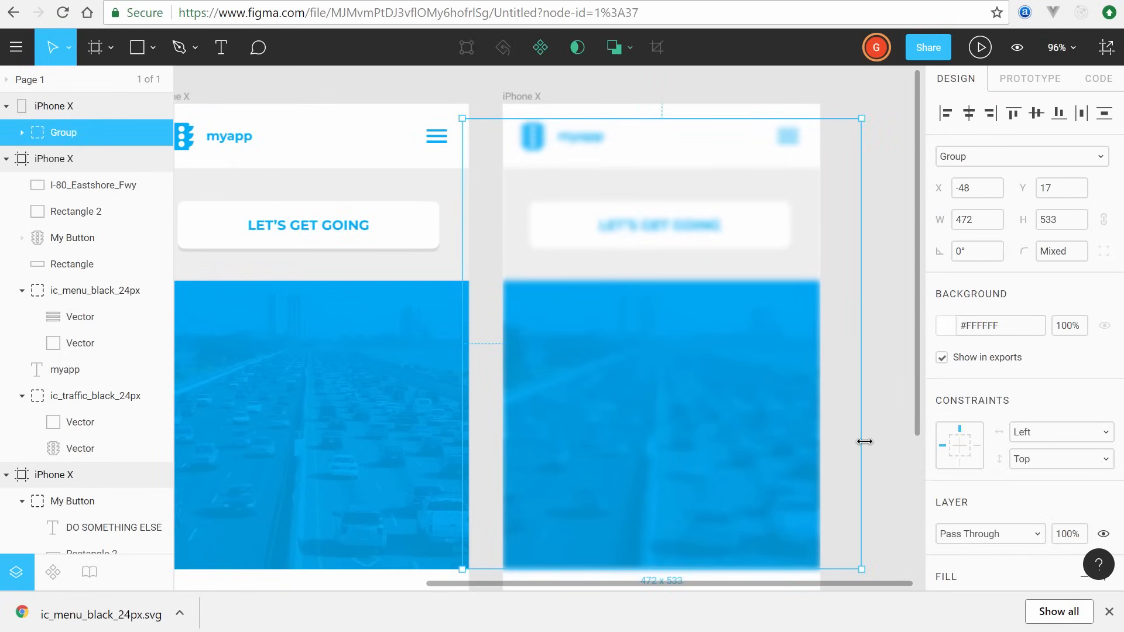
left_click_drag(865, 441, 868, 441)
left_click(880, 253)
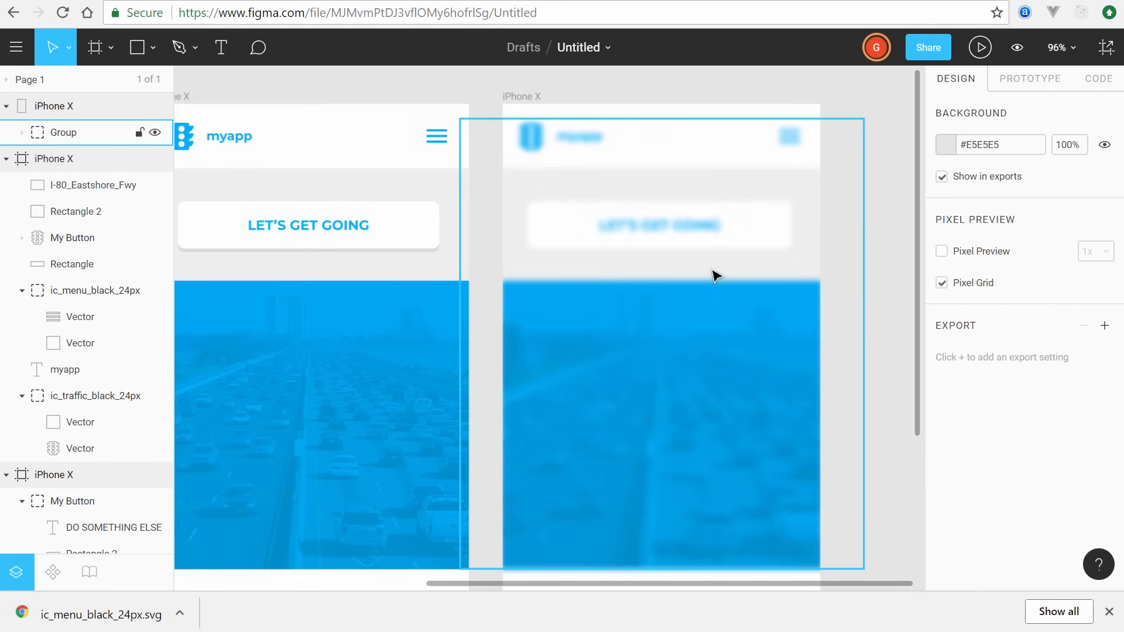
Step: Draw a 270 x 812 rectangle over the third frame, from its upper-right corner down to its lower edge
scroll(765, 289, "down", 1)
scroll(806, 279, "down", 2)
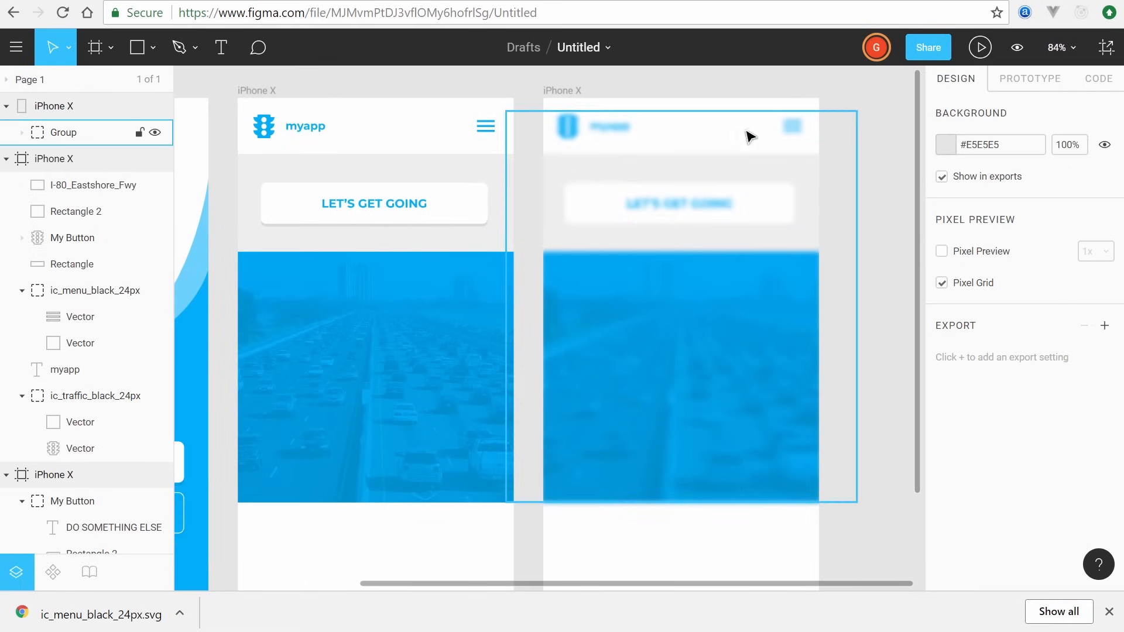
left_click(156, 57)
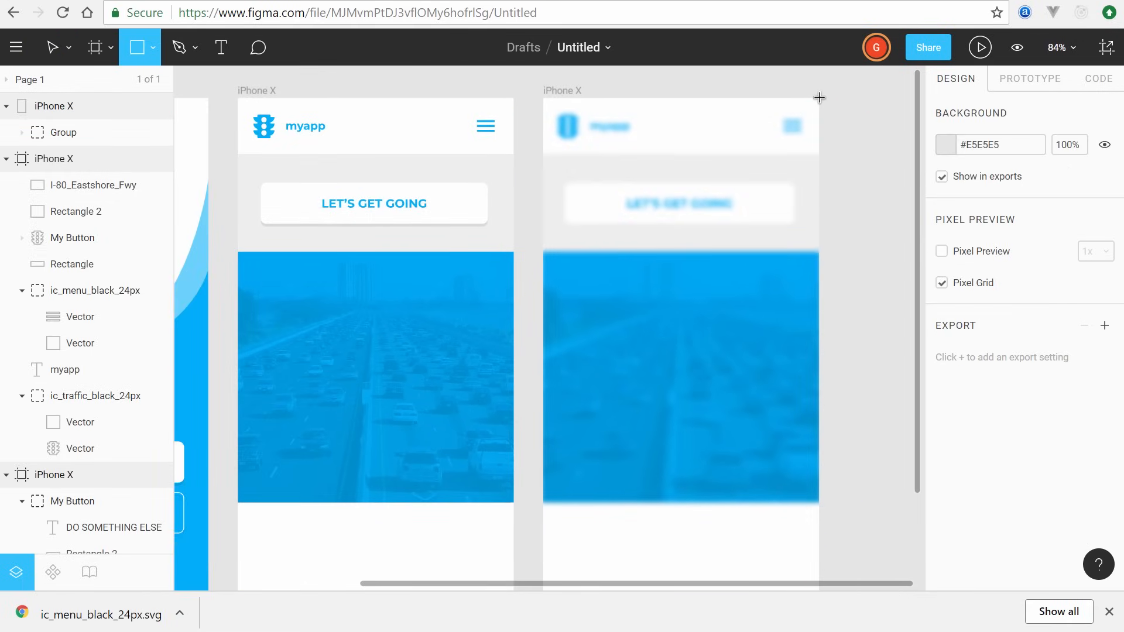
scroll(871, 222, "down", 4)
left_click_drag(868, 245, 667, 233)
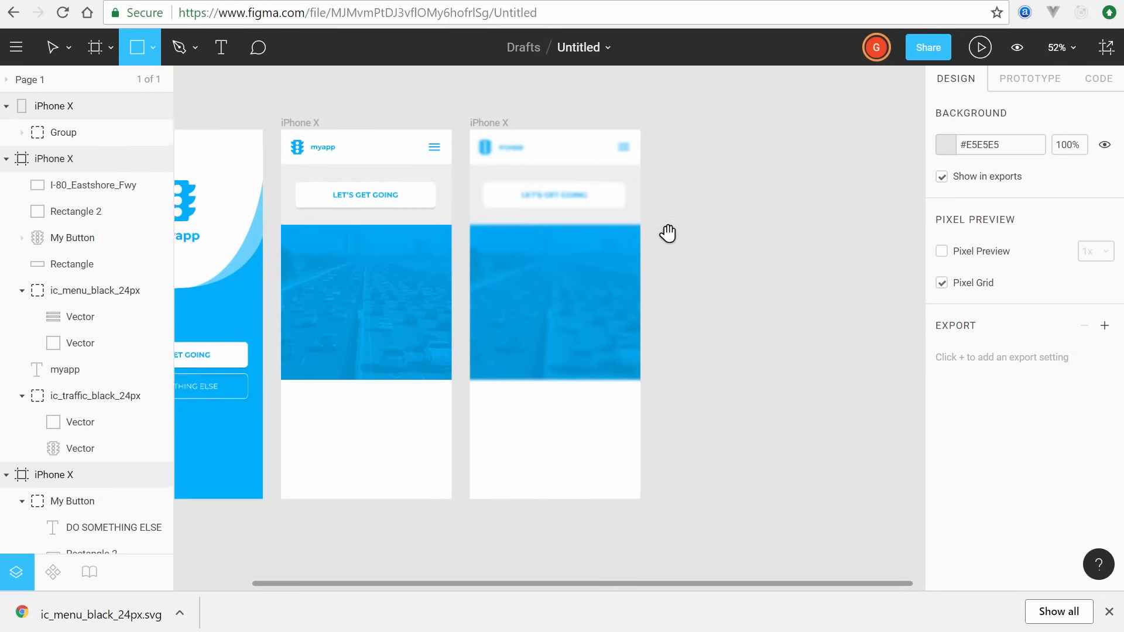
mouse_move(628, 148)
left_mouse_down()
mouse_move(562, 419)
mouse_move(528, 502)
mouse_move(515, 501)
left_mouse_up()
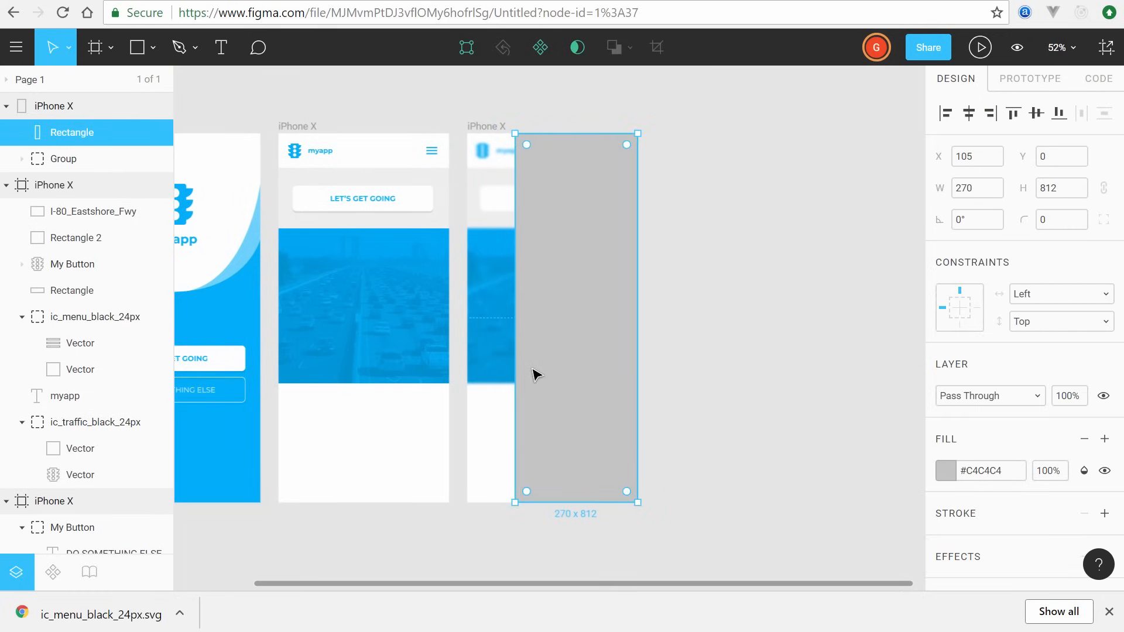
Step: Change the new menu rectangle's fill to the solid blue from the document colors
scroll(546, 297, "up", 5)
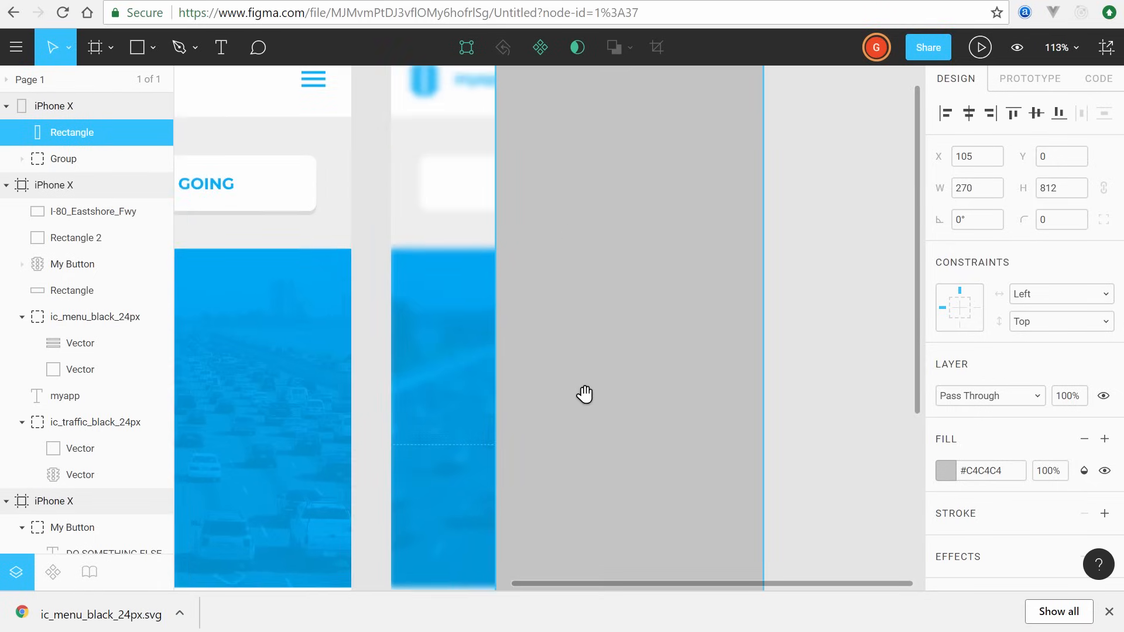
left_click(944, 471)
left_click(944, 470)
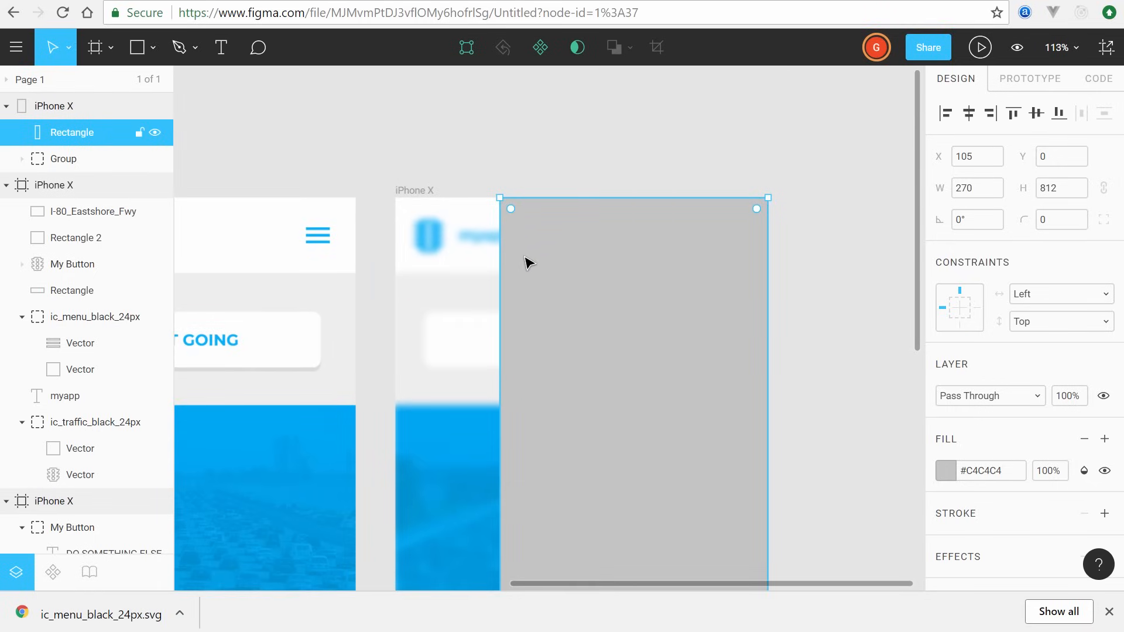
left_click(944, 470)
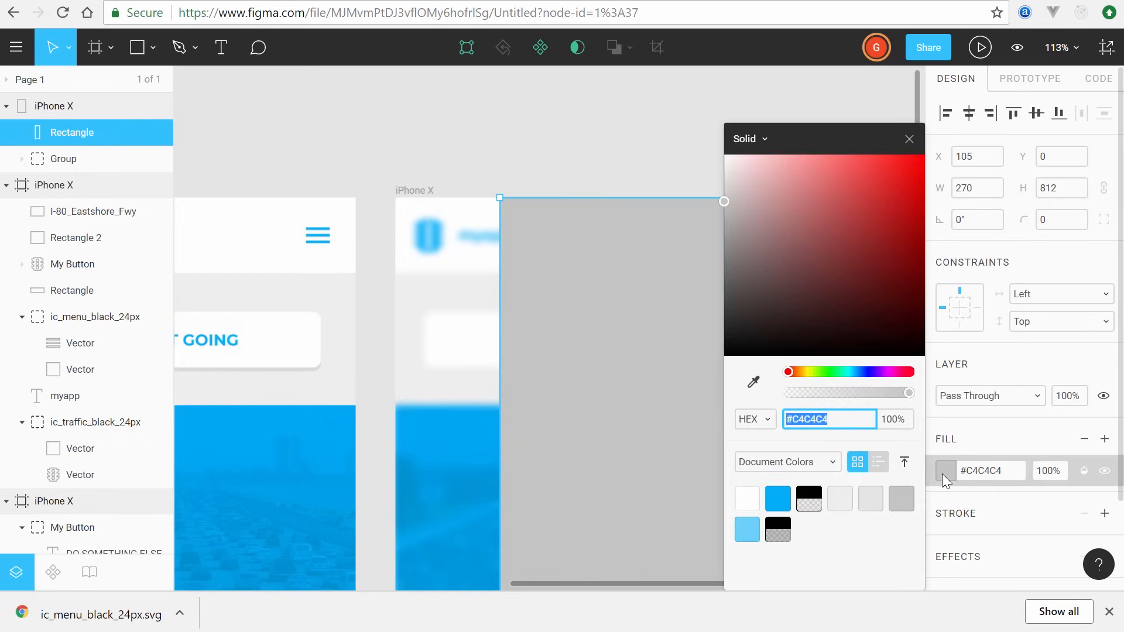
left_click(778, 498)
left_click(624, 124)
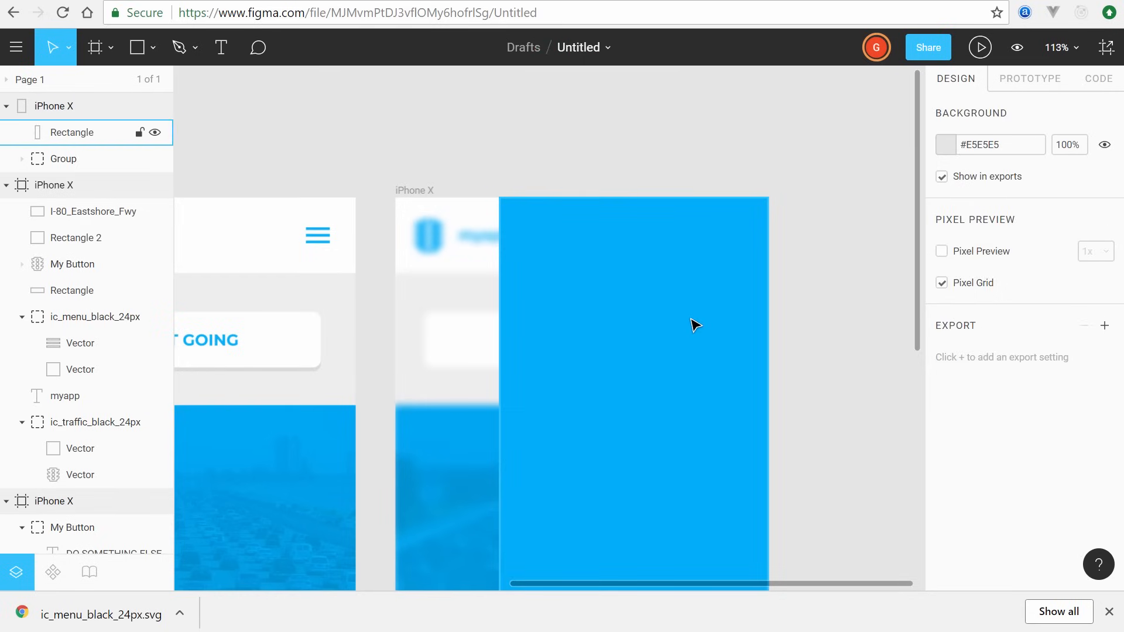
left_click(693, 321)
left_click(812, 322)
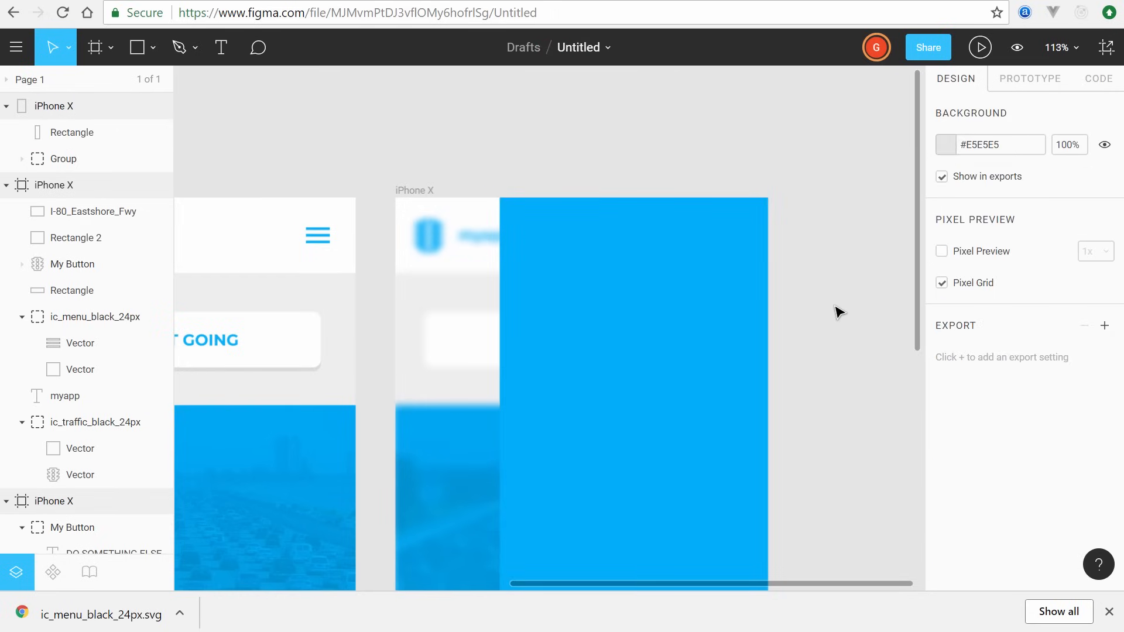
Step: Narrow the browser window to expose the icon and photo files on the desktop
scroll(836, 310, "down", 3)
scroll(836, 311, "up", 1)
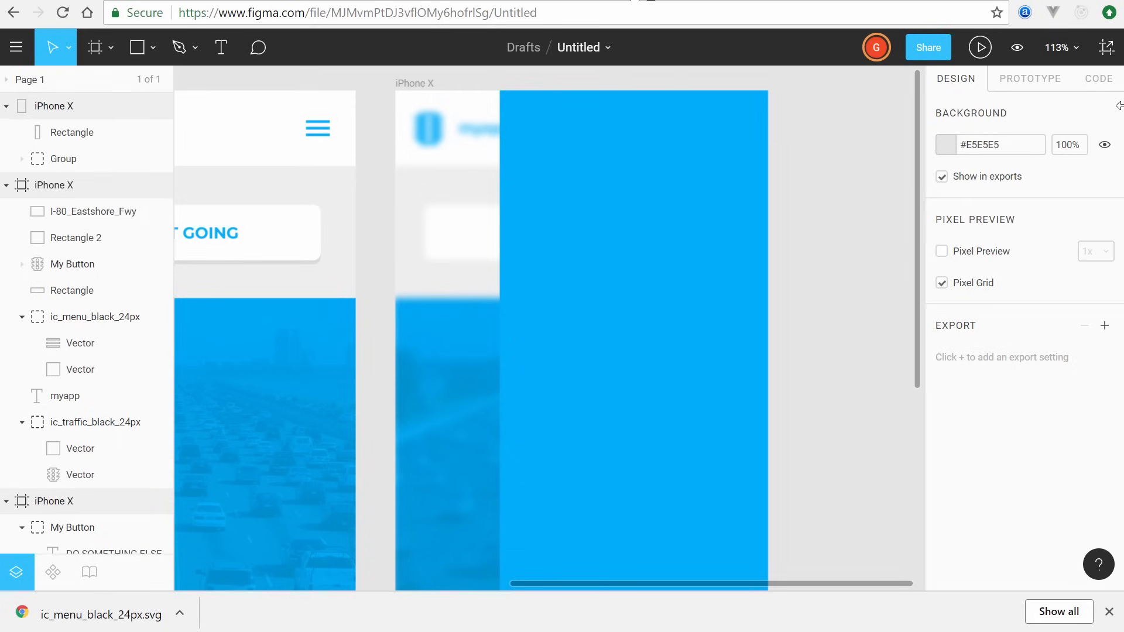
left_click_drag(1118, 105, 755, 113)
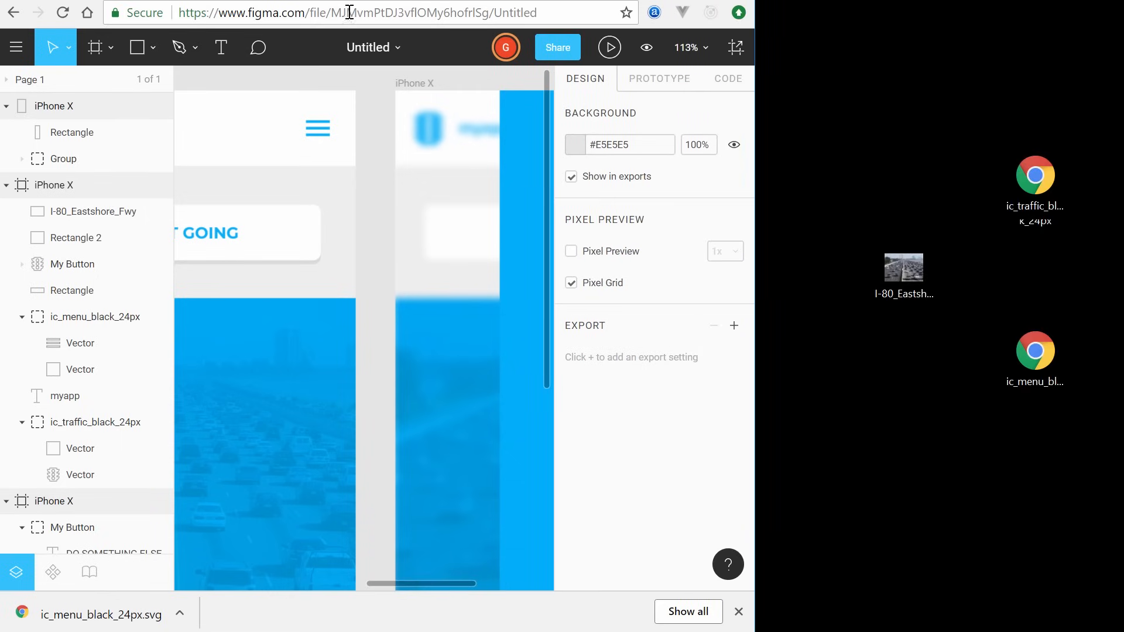
Step: Search the Material icons site for "close", download the black 24dp close icon as SVG, and place the file on the desktop
left_click(217, 1)
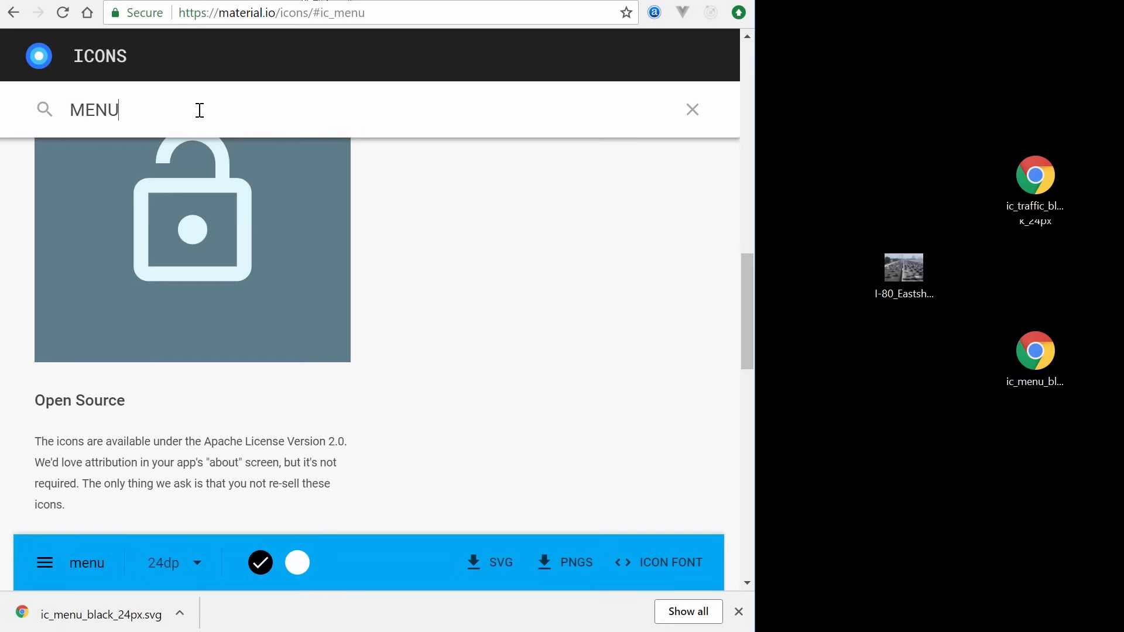
double_click(200, 110)
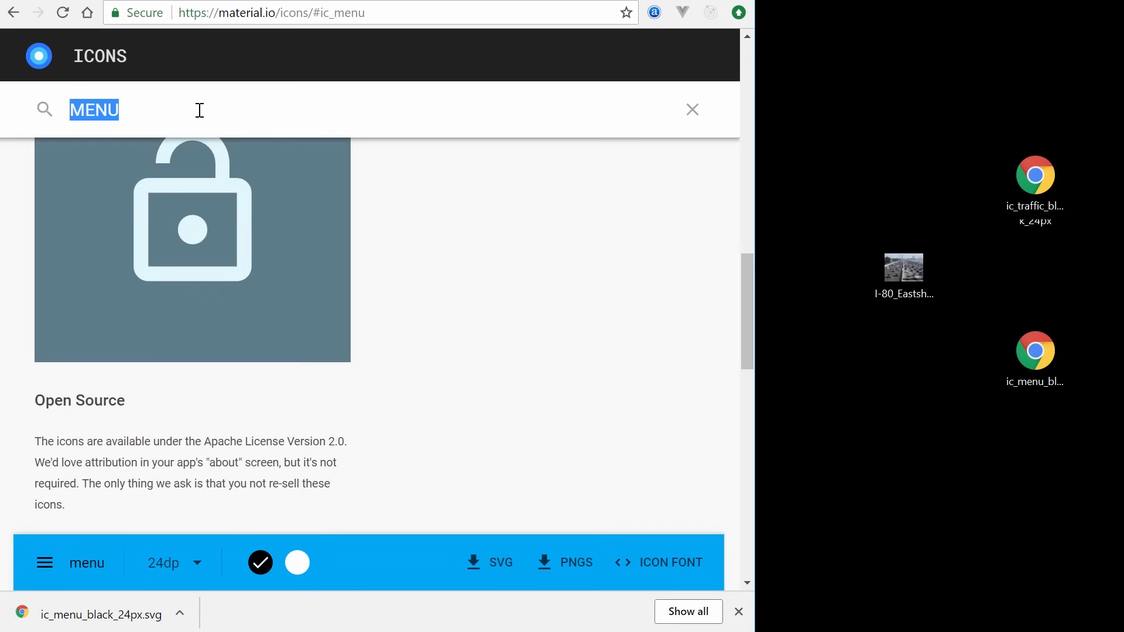
type("close")
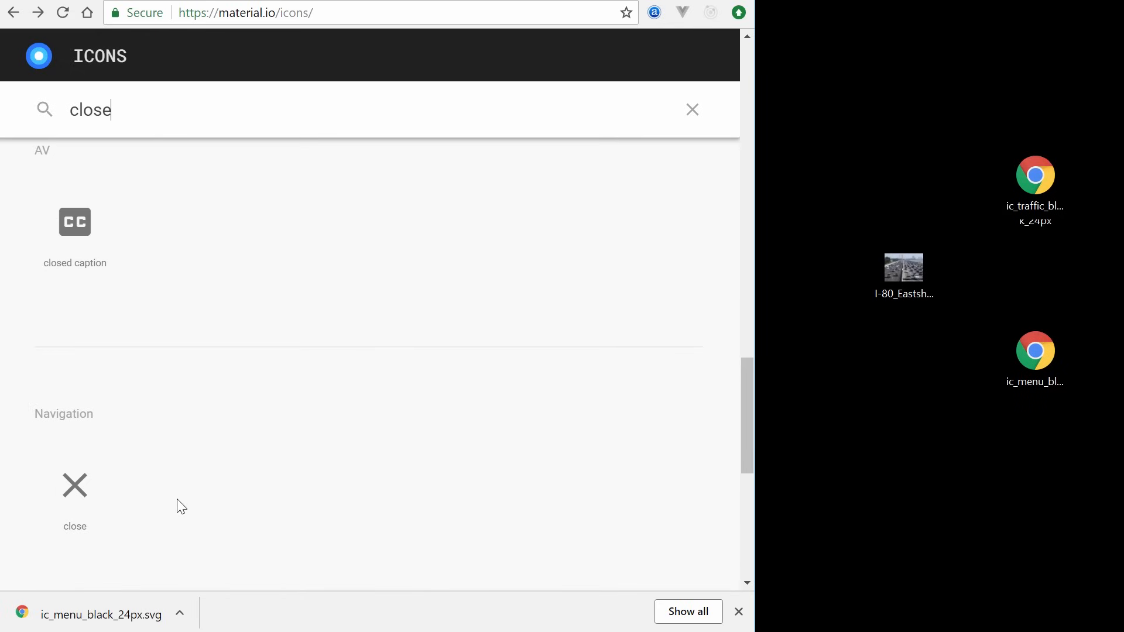
left_click(89, 493)
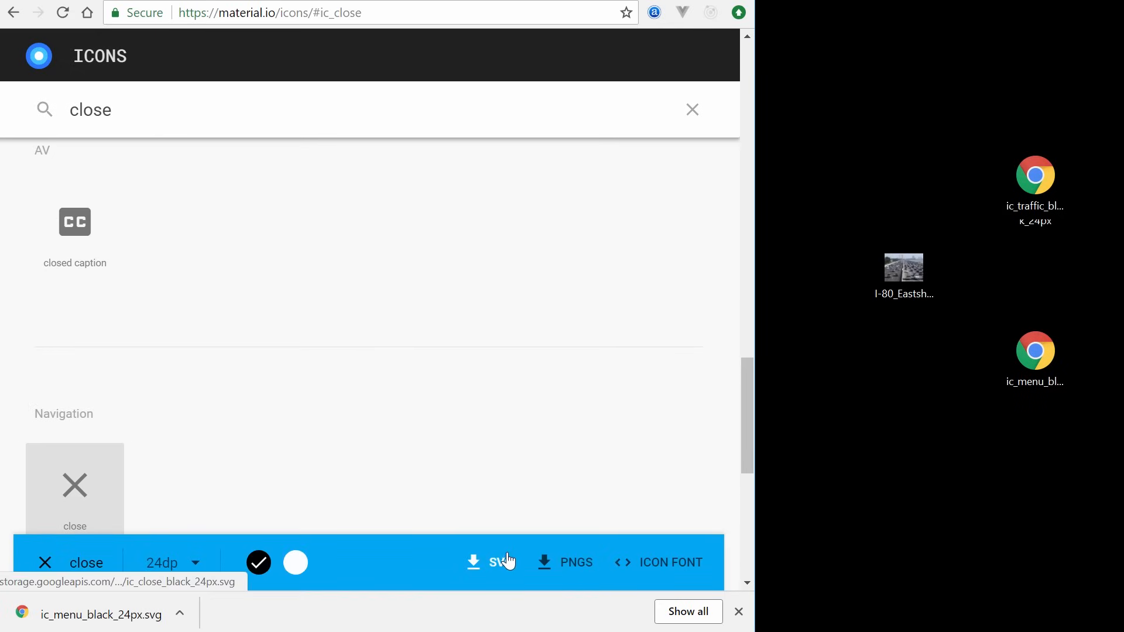
left_click(508, 562)
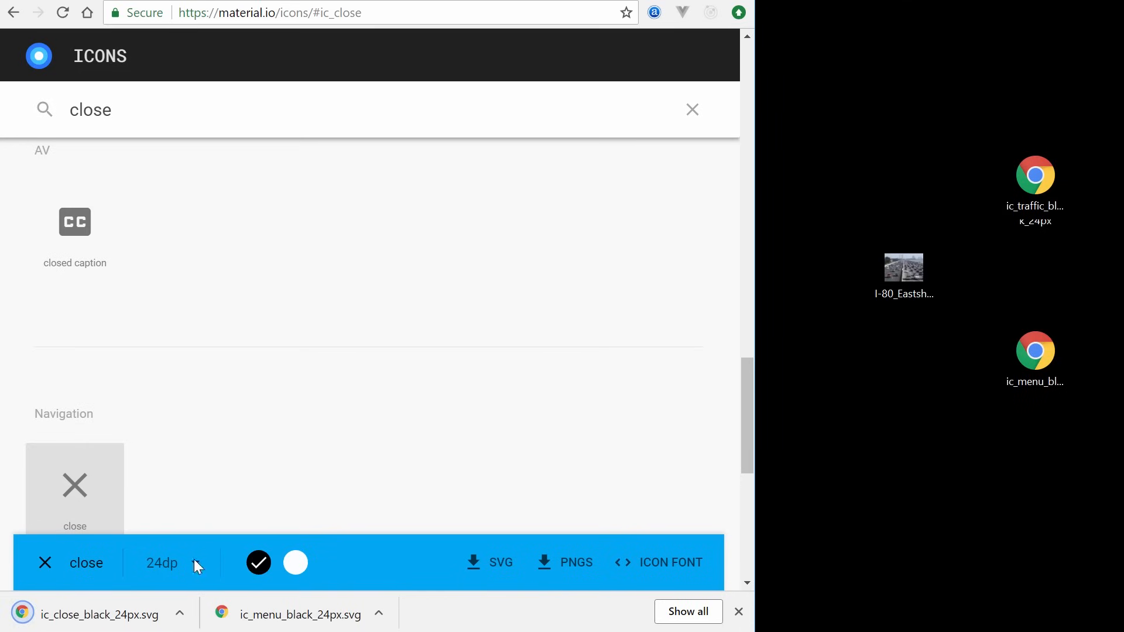
left_click(178, 616)
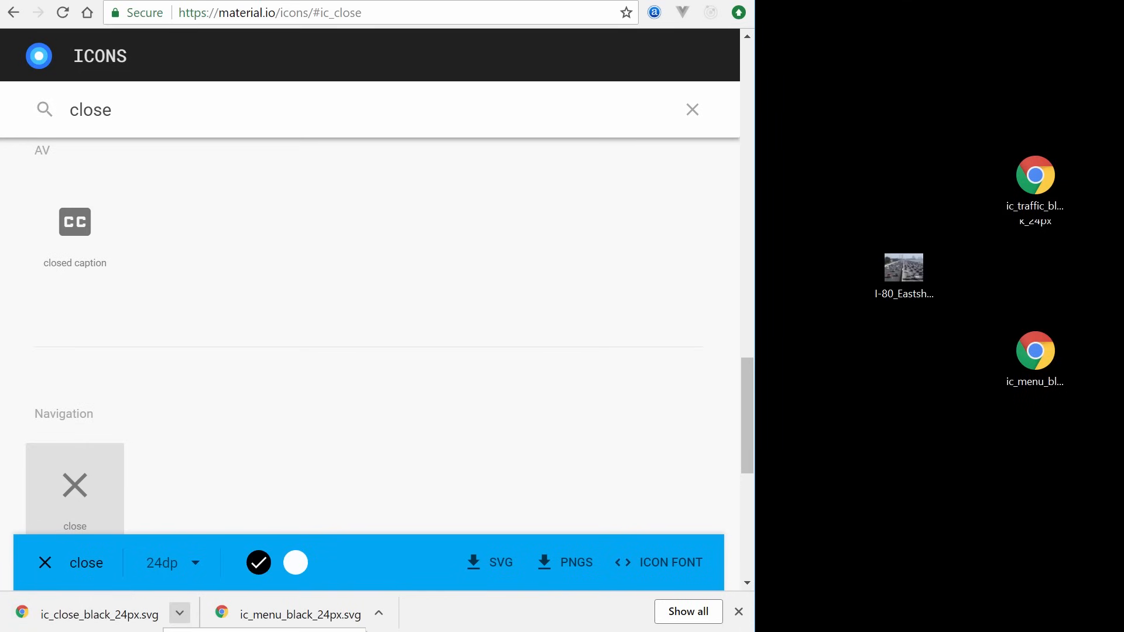
left_click_drag(100, 614, 943, 159)
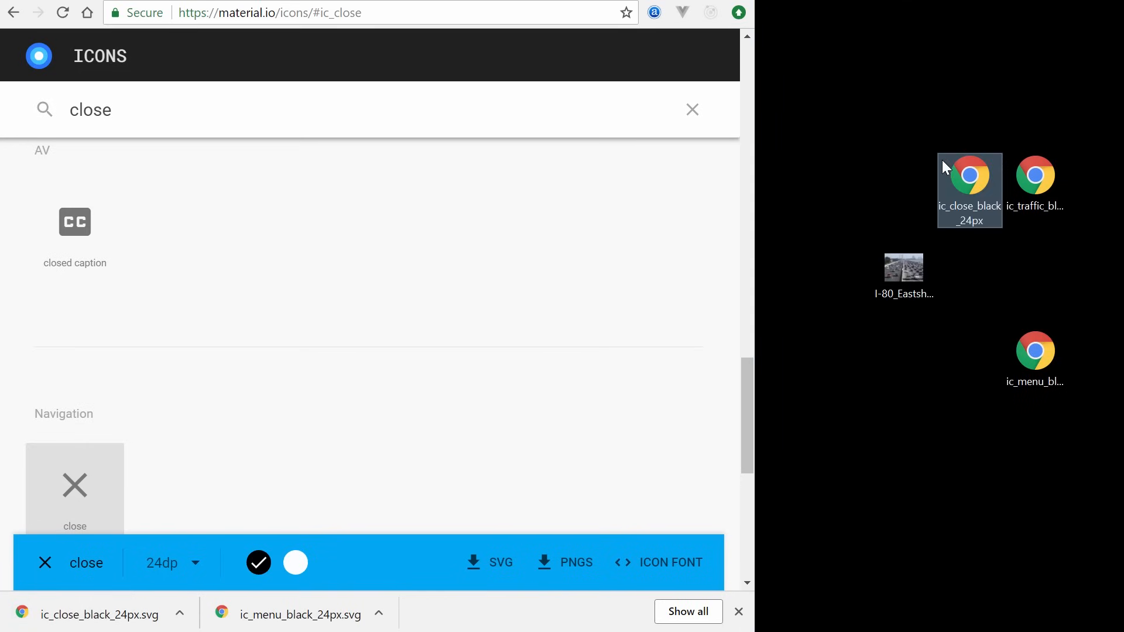
Step: Import the desktop's ic_close_black_24px file onto the third frame's blue menu panel in Figma and widen the browser window
left_click(18, 1)
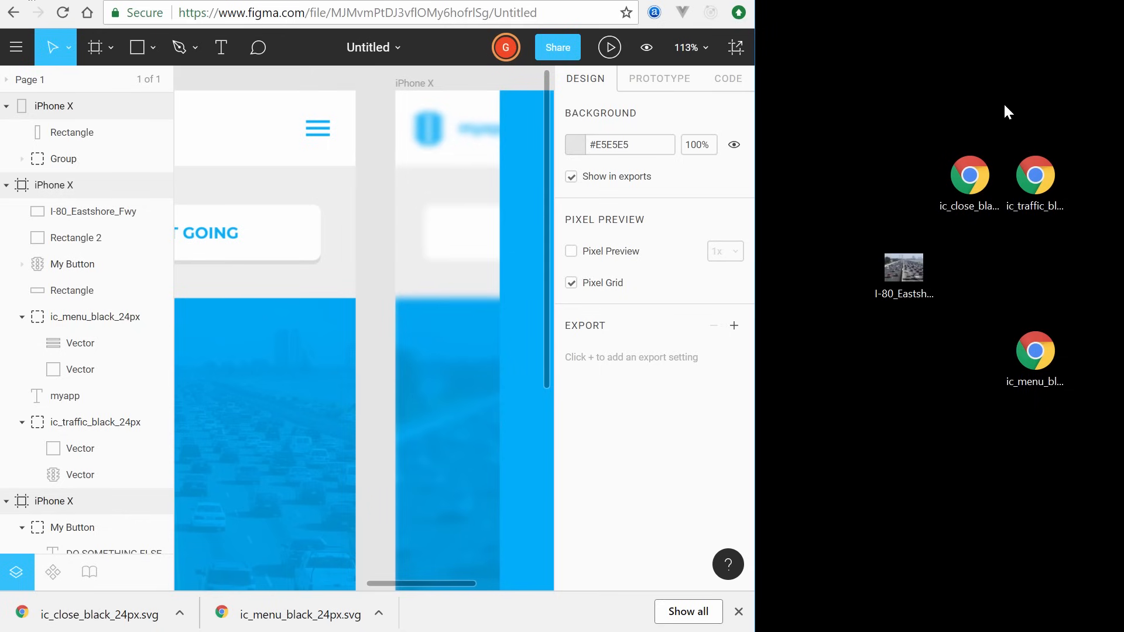
left_click_drag(982, 174, 517, 216)
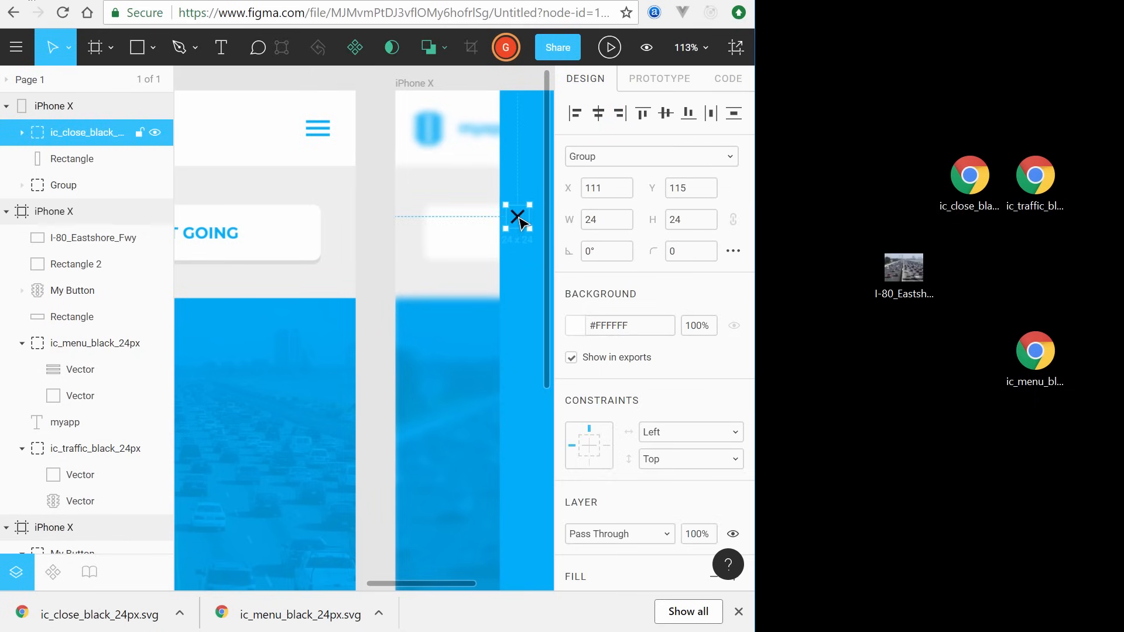
left_click_drag(756, 4, 1123, 5)
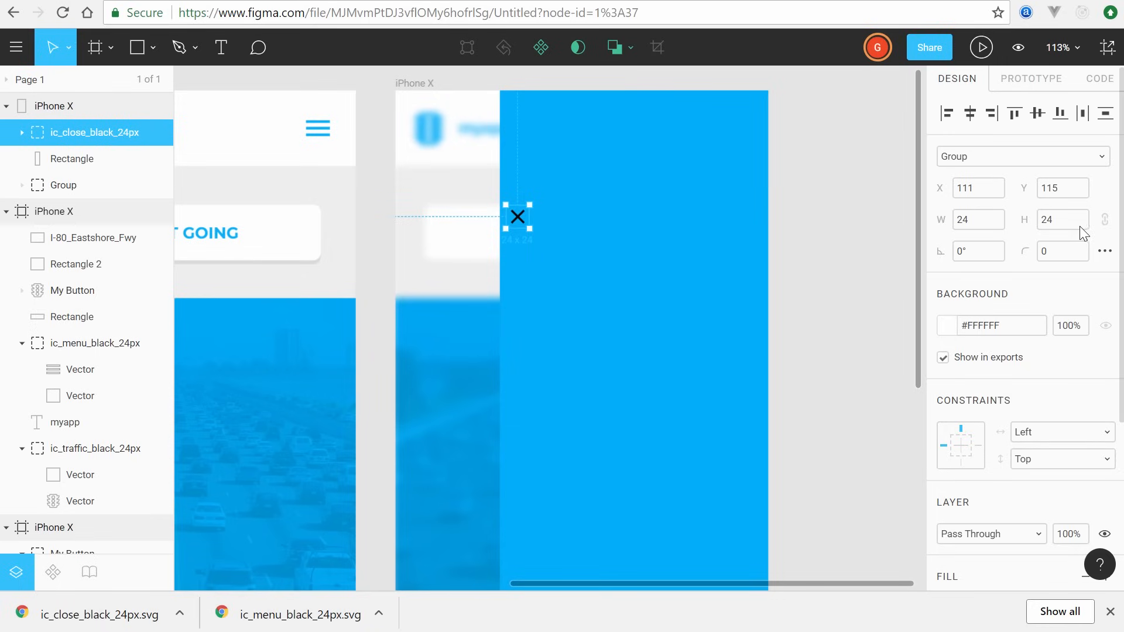
Step: Lock the close icon's proportions and set its width to 32
left_click(1104, 220)
left_click(990, 225)
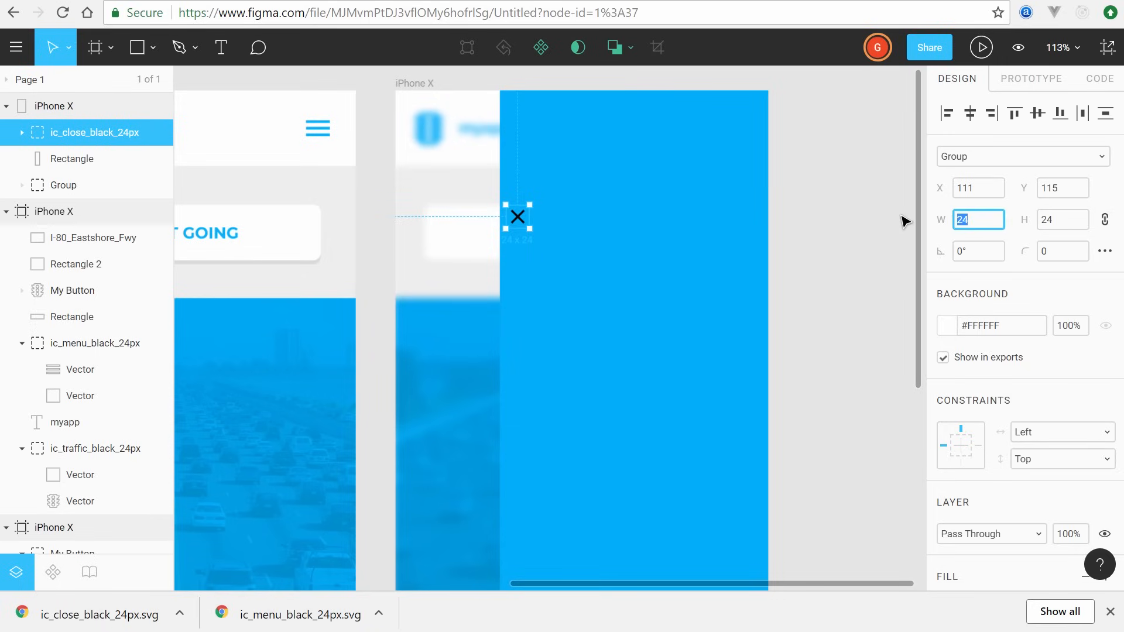
type("32")
key("Return")
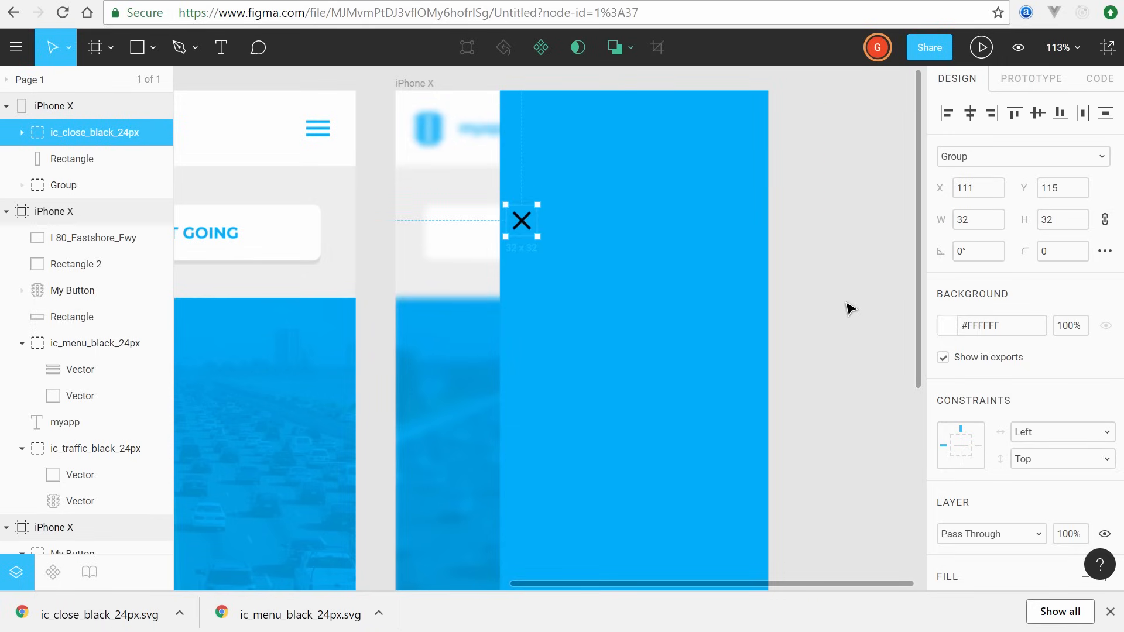
Step: Fill the close icon's X shape with white (ffffff) and move the icon into the menu panel's upper-right corner
double_click(521, 225)
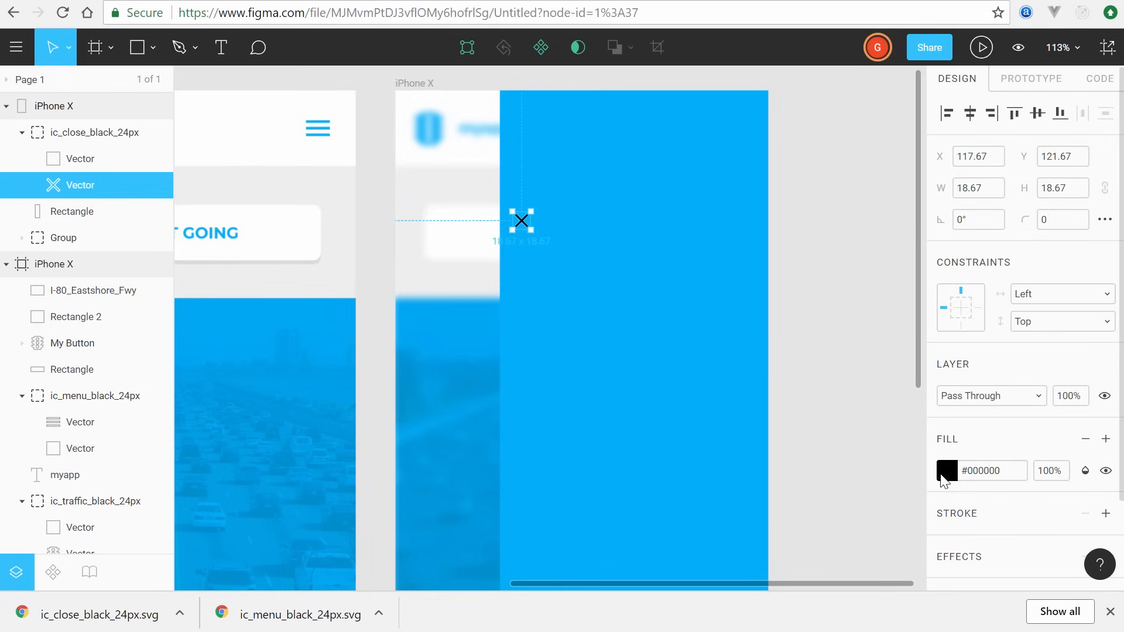
left_click(947, 471)
type("ffffff")
key("Return")
left_click(853, 75)
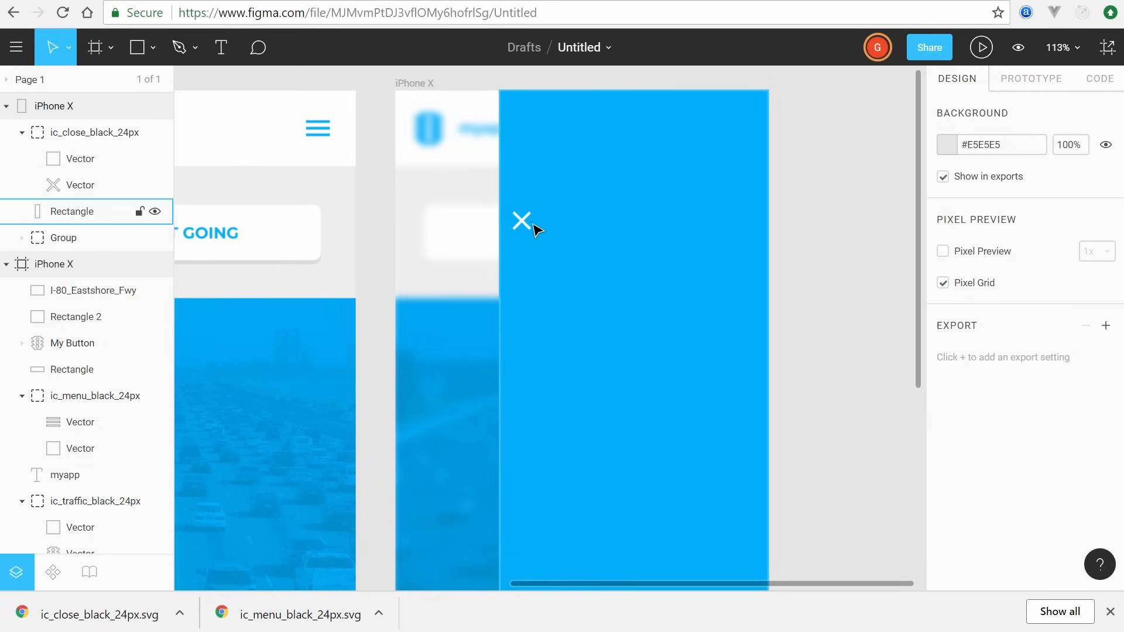
left_click_drag(522, 222, 744, 131)
left_click(853, 158)
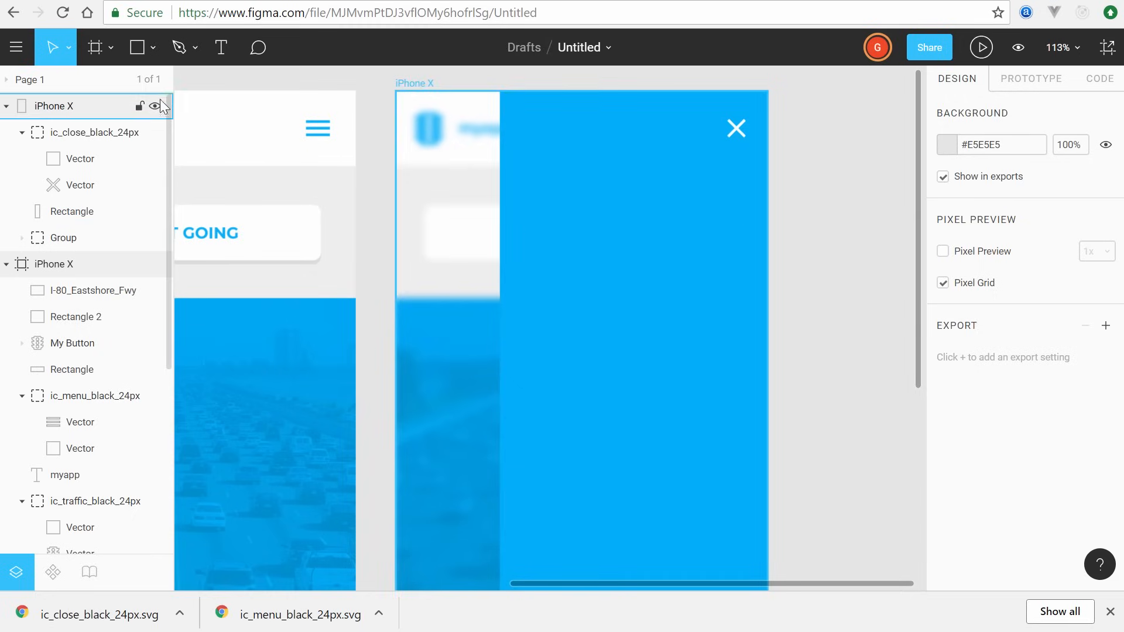
left_click(138, 47)
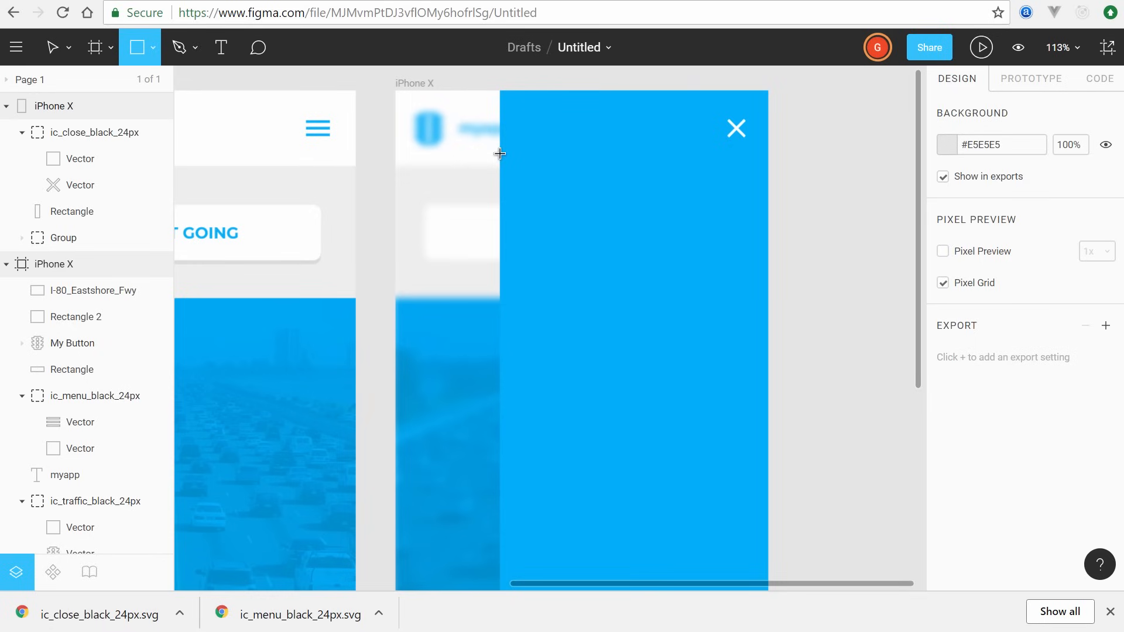
left_click_drag(499, 156, 770, 208)
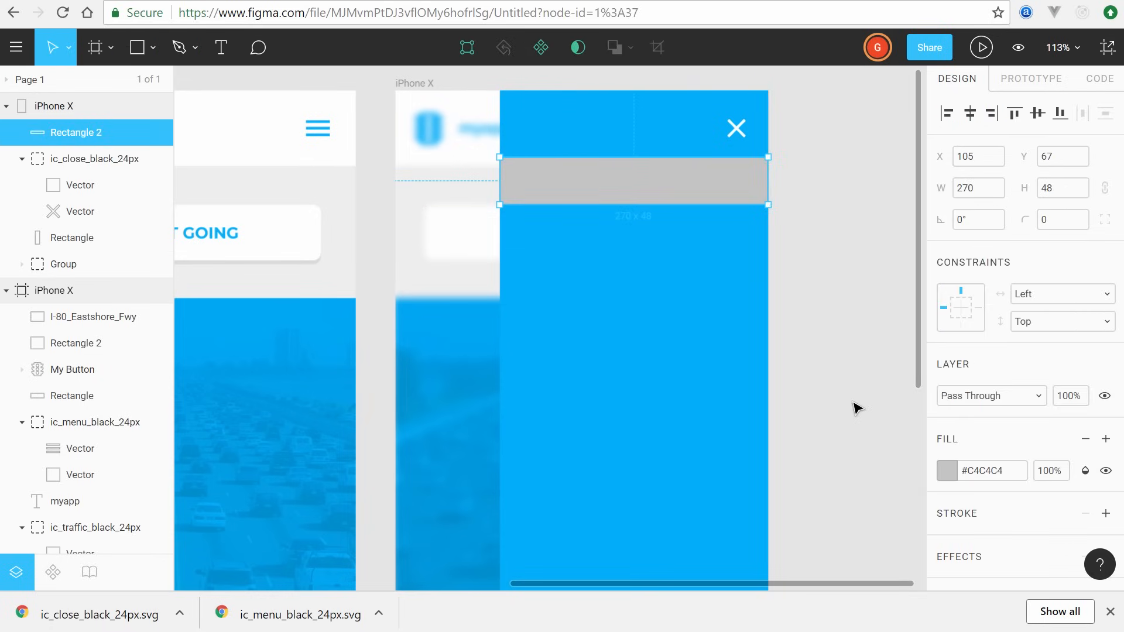
left_click(714, 211)
left_click(686, 184)
key("Delete")
Step: Duplicate the blue menu panel and resize the copy into a 270 x 50 bar at Y 76, below the close icon
left_click(671, 258)
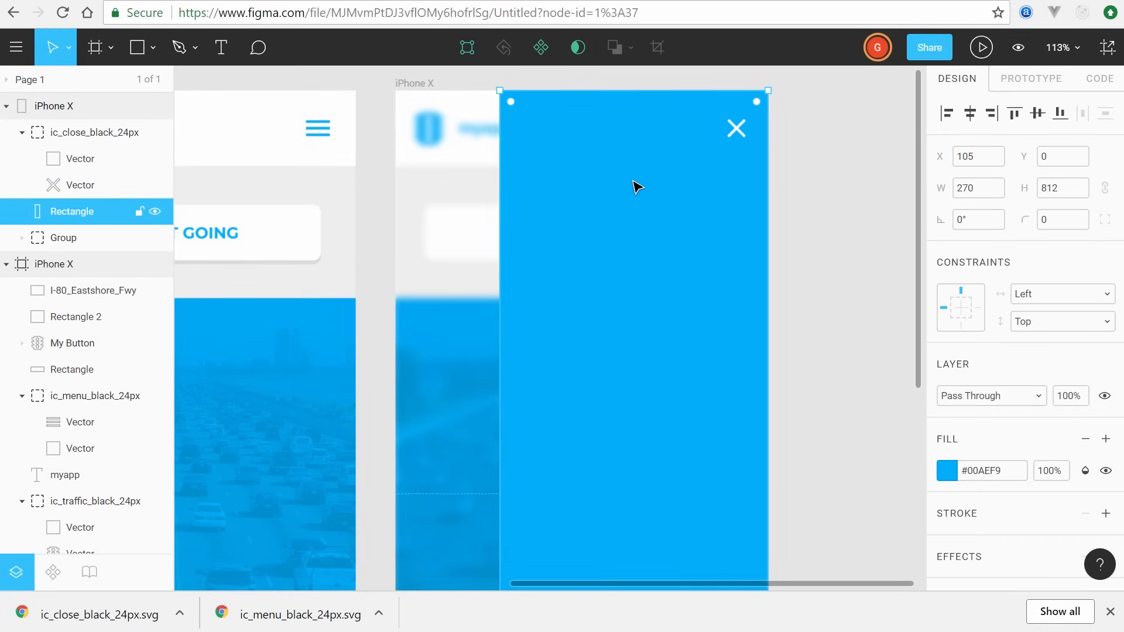
scroll(637, 187, "down", 3)
key("ctrl+d")
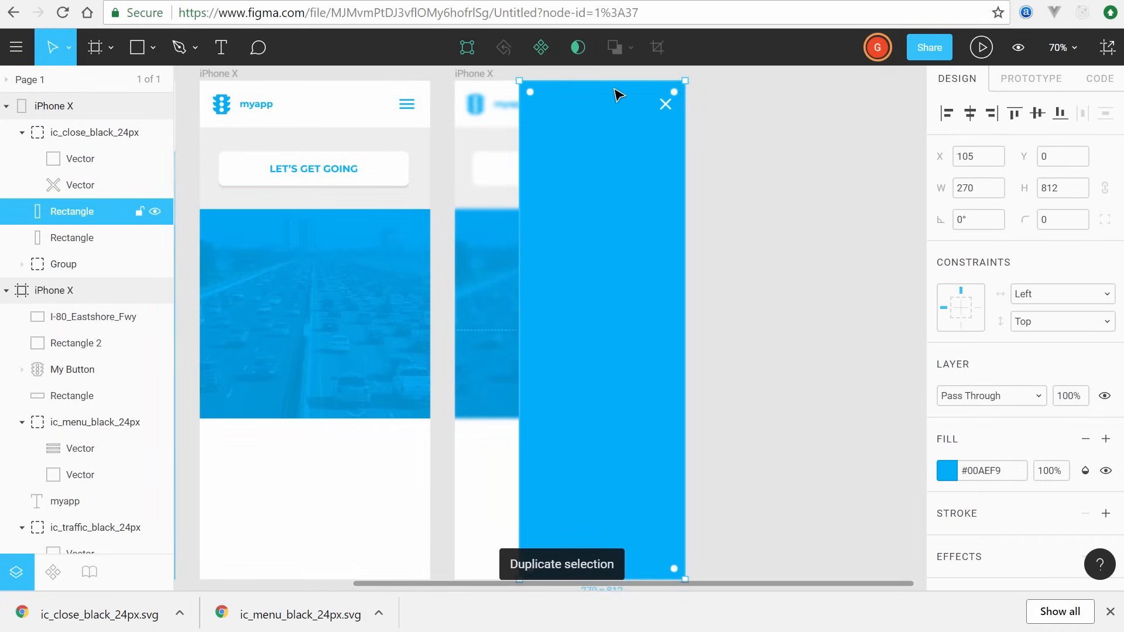
left_click_drag(597, 80, 622, 155)
scroll(619, 149, "up", 5)
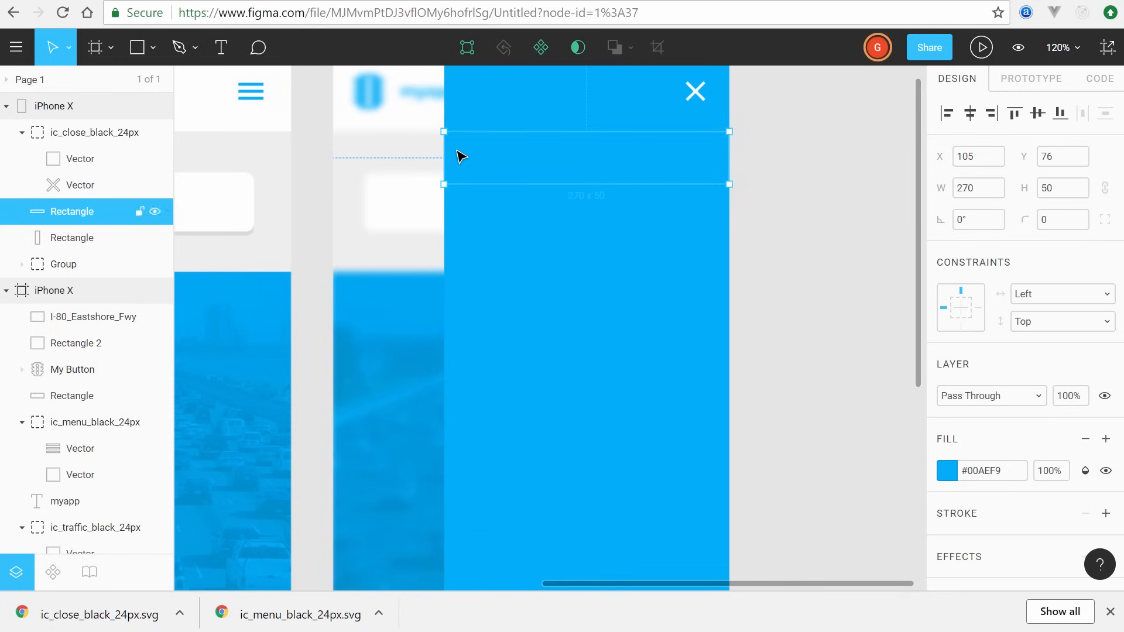
scroll(784, 226, "up", 3)
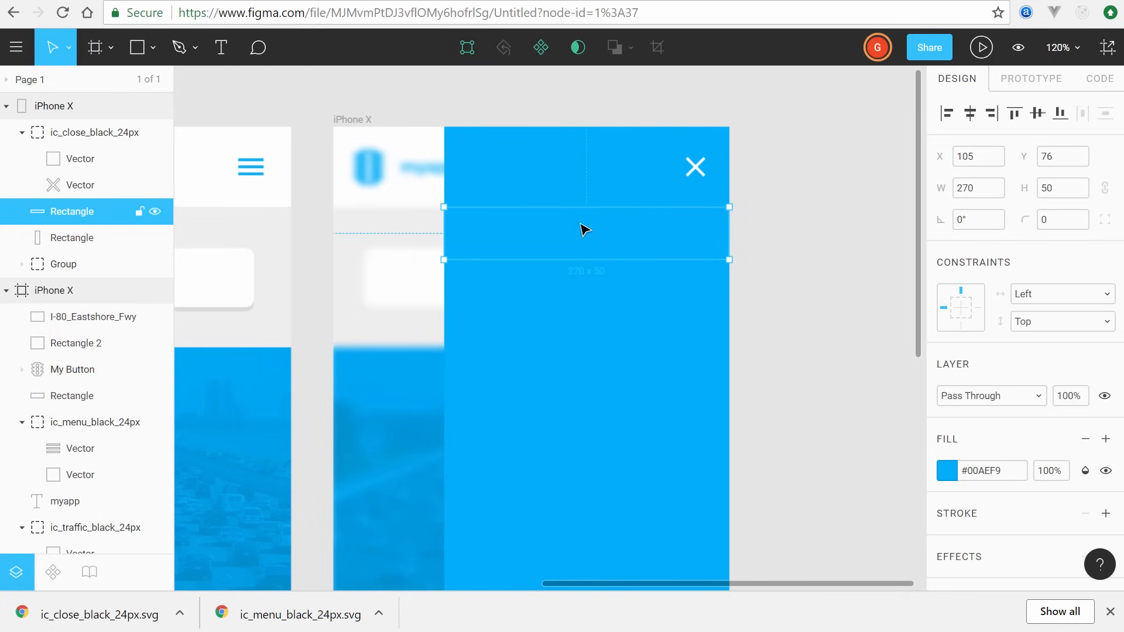
Step: Darken the menu bar's fill to #00A3E8
left_click(946, 470)
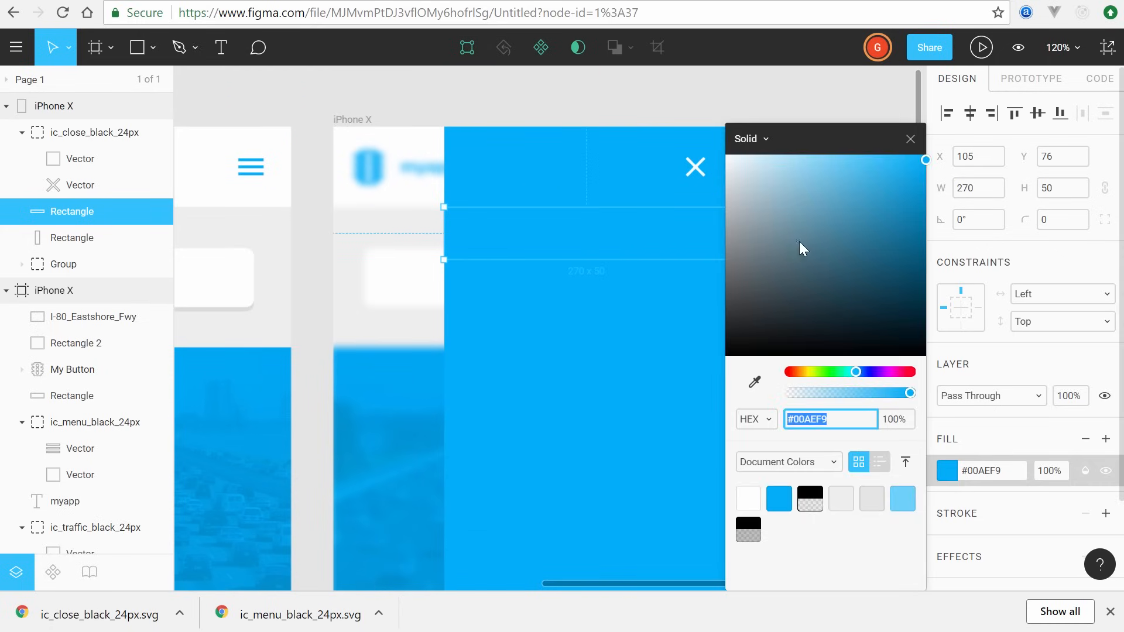
left_click_drag(902, 161, 937, 179)
left_click(871, 115)
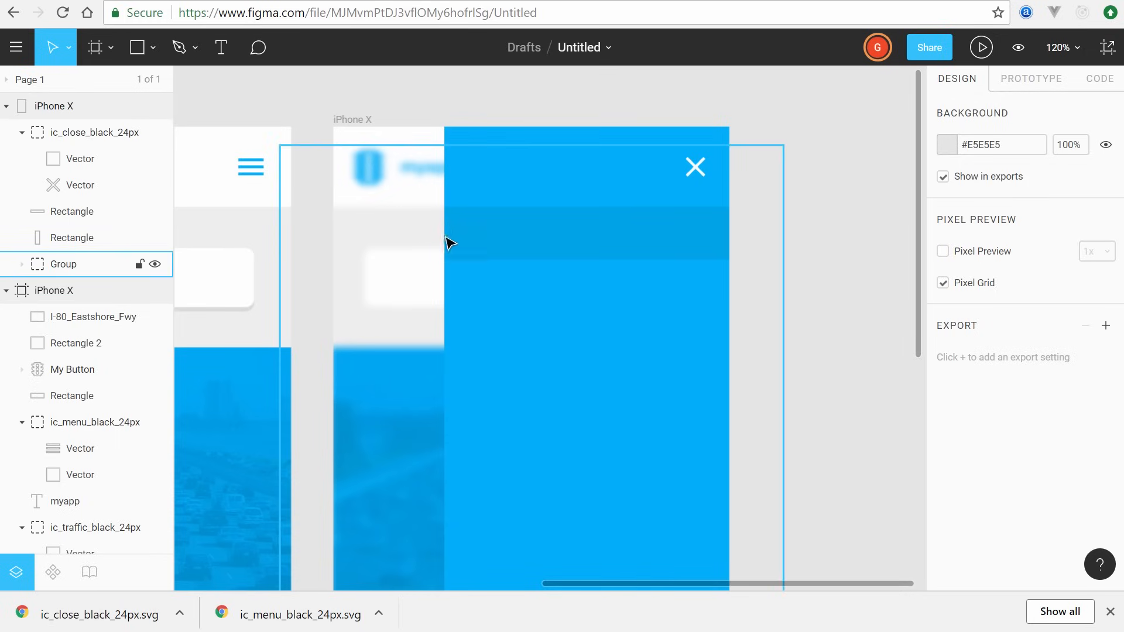
Step: Duplicate the darker menu bar and narrow the copy to a 5 x 50 strip along the bar's left edge
left_click(641, 235)
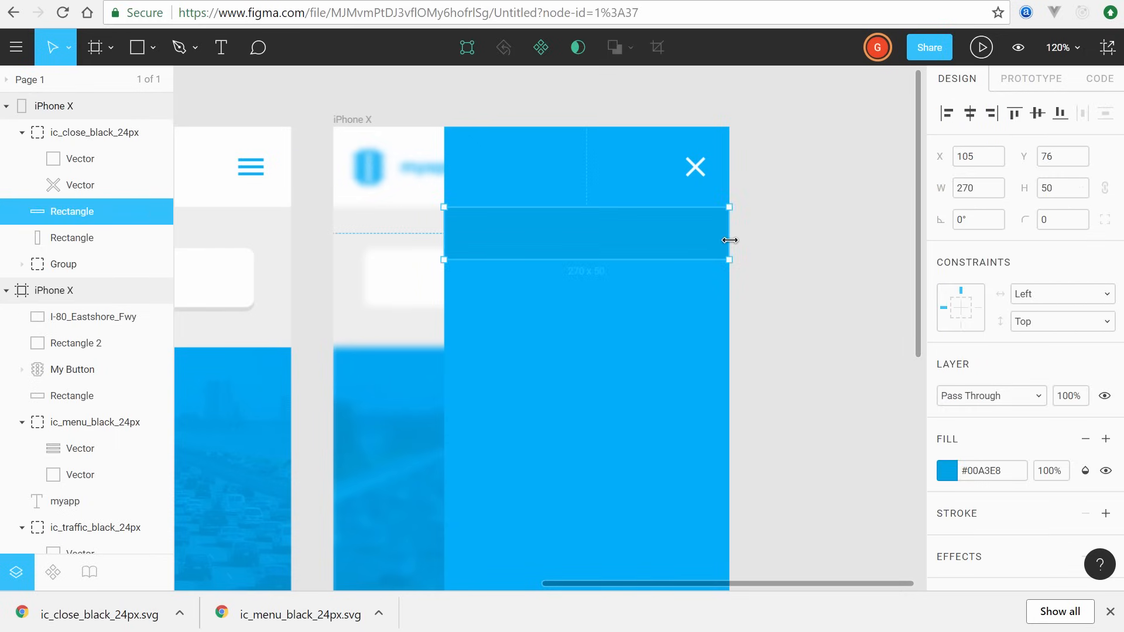
key("ctrl+d")
left_click_drag(728, 240, 449, 239)
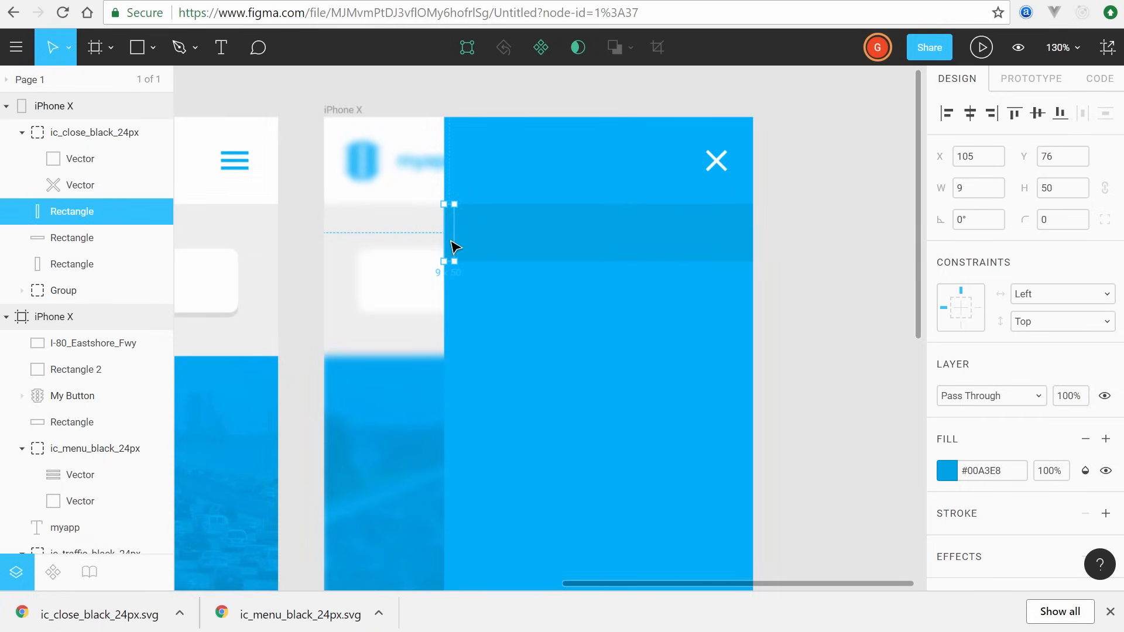
scroll(455, 247, "up", 5)
left_click_drag(452, 238, 445, 239)
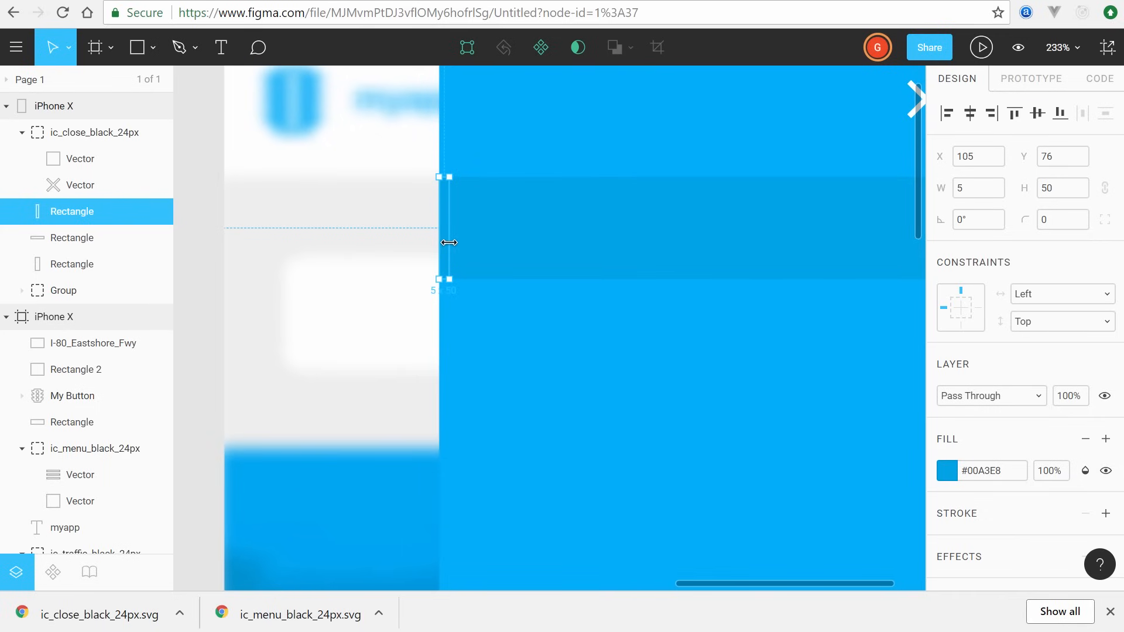
Step: Change the narrow strip's fill to the dark blue #006794
left_click(947, 471)
left_click_drag(897, 223, 939, 239)
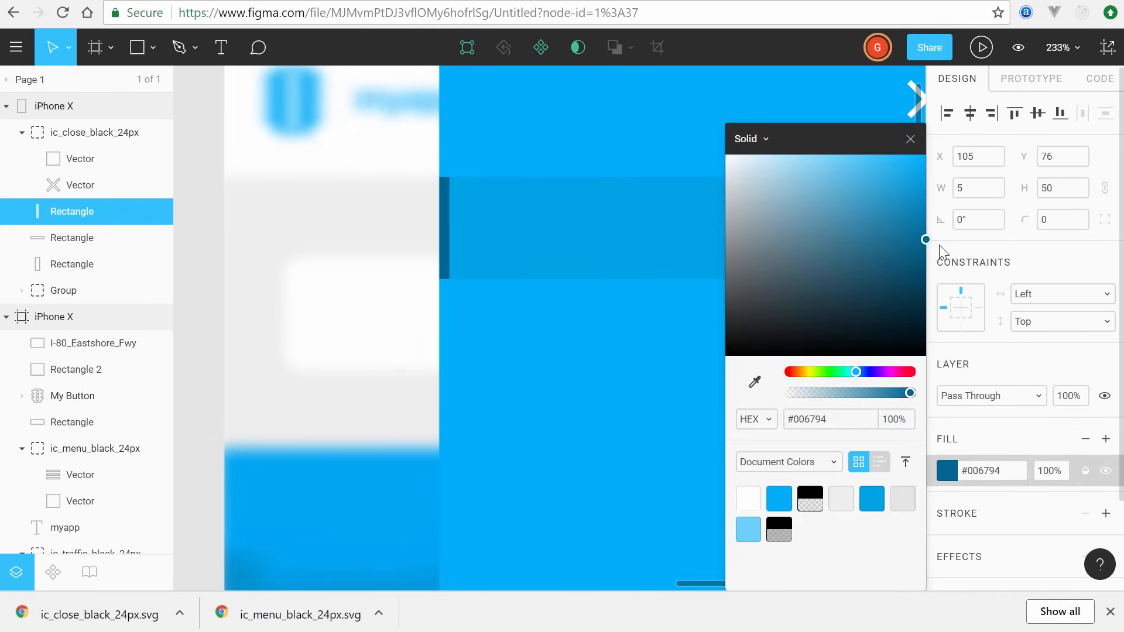
left_click(555, 222)
scroll(679, 236, "down", 4)
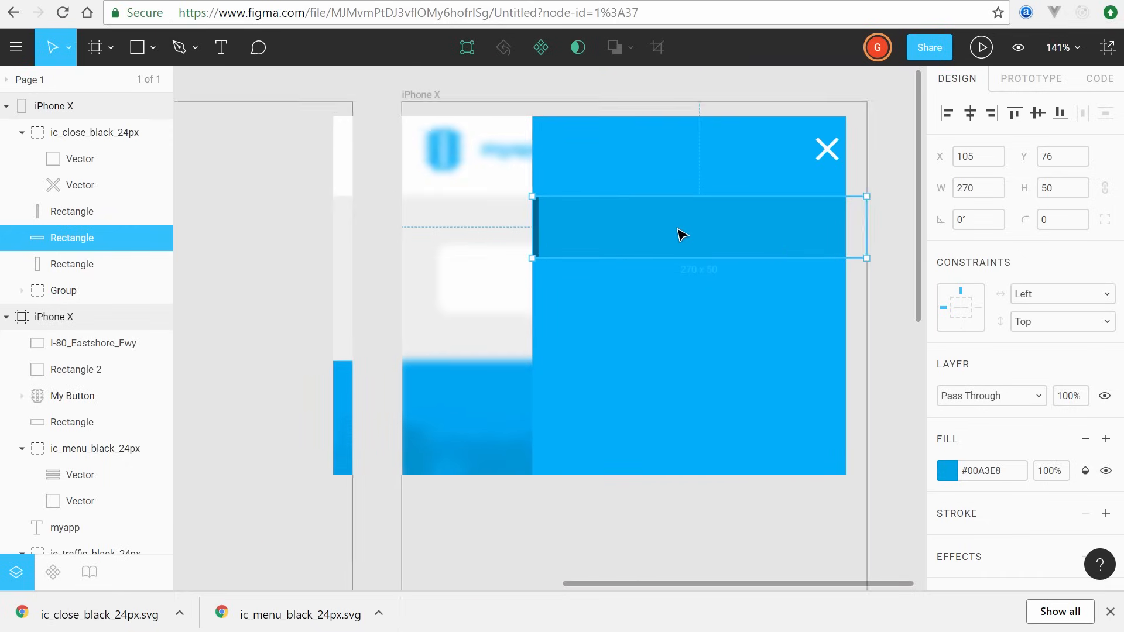
left_click(898, 258)
left_click_drag(768, 231, 732, 222)
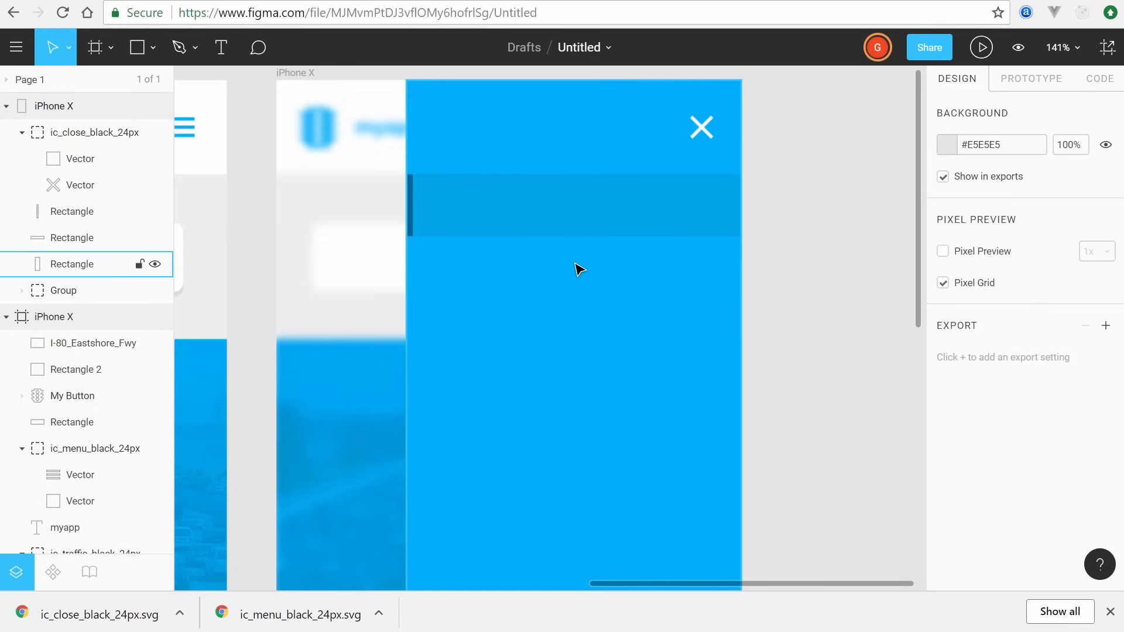
left_click(413, 212)
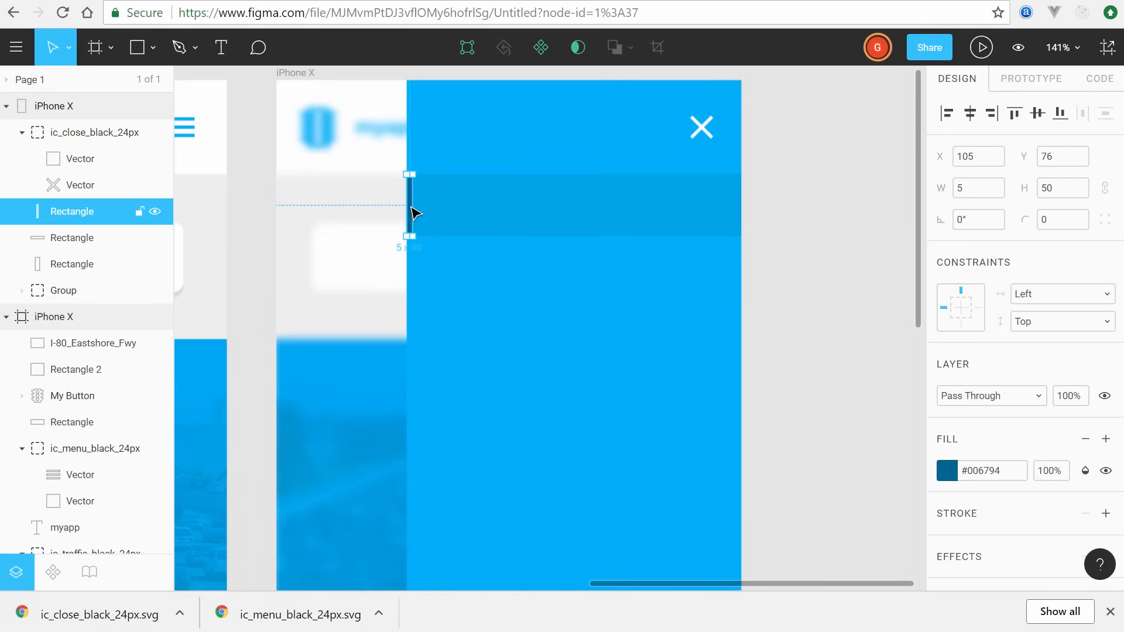
left_click(538, 215, "shift")
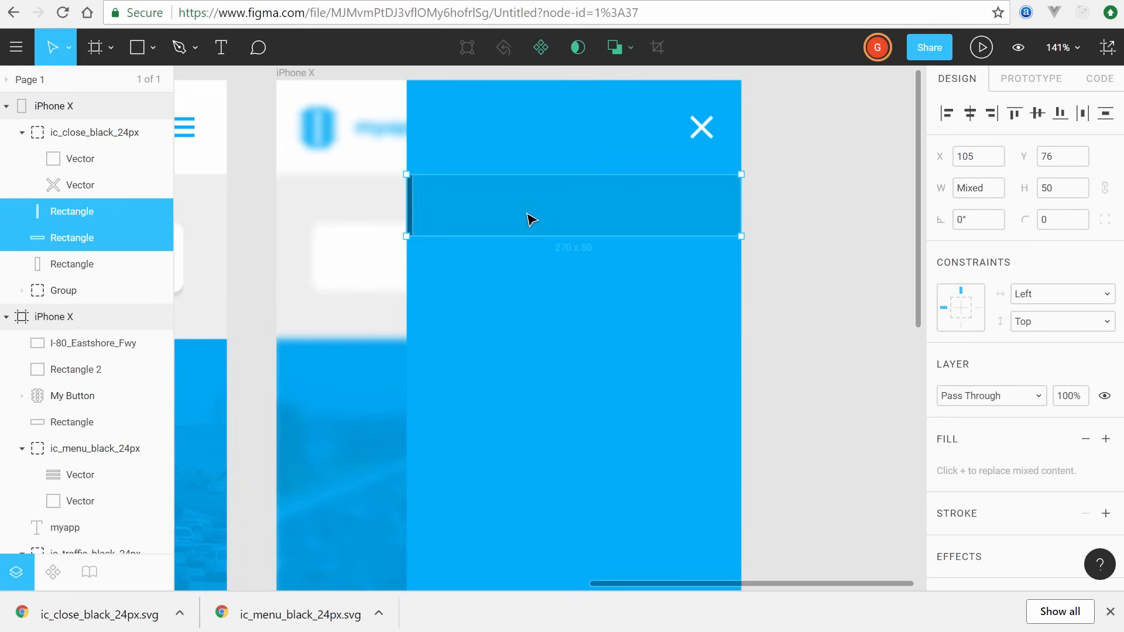
right_click(571, 215)
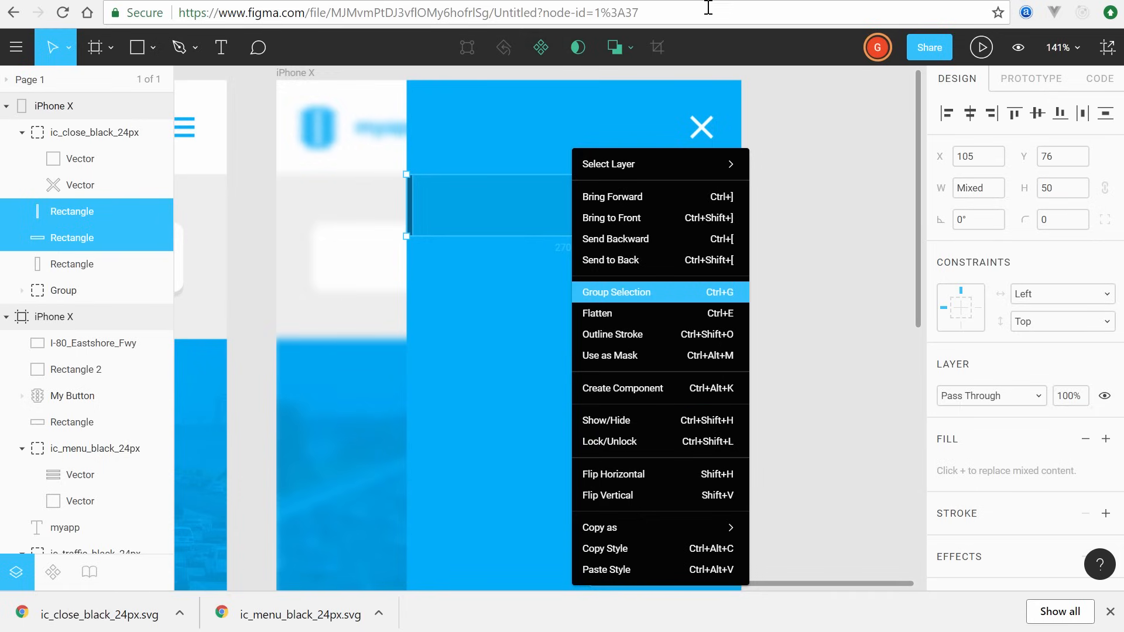
left_click(769, 167)
Step: Turn the menu bar and its dark left-edge strip into one component
left_click(545, 208)
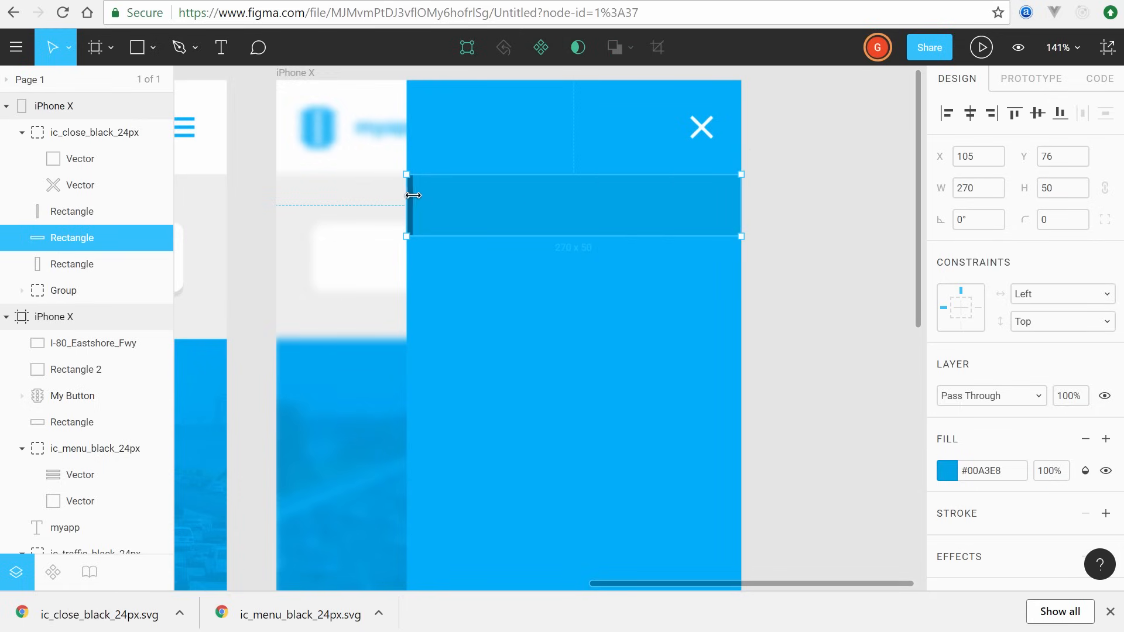
left_click(413, 199, "shift")
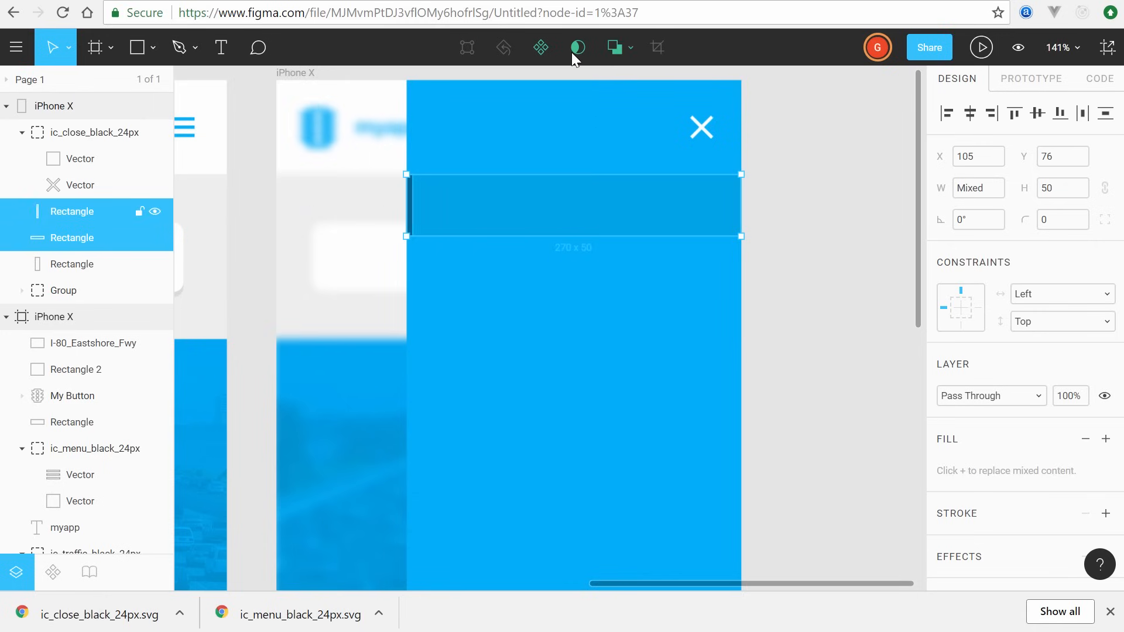
left_click(540, 48)
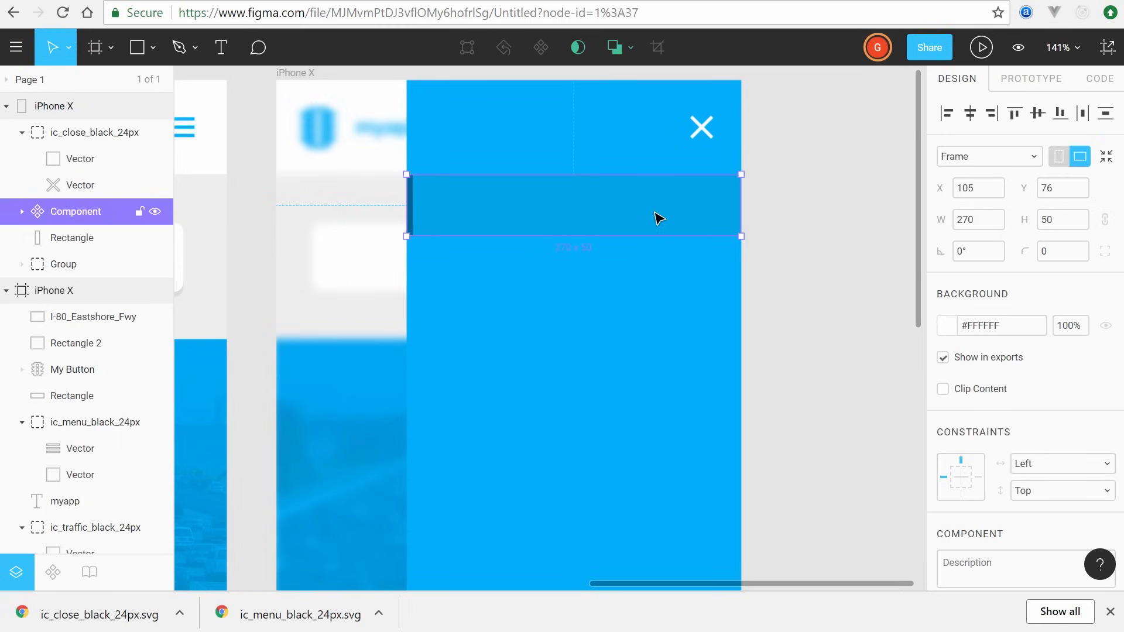
Step: Ungroup the menu bar component and draw a text box about 230 x 26 inside the darker bar
key("ctrl+shift+g")
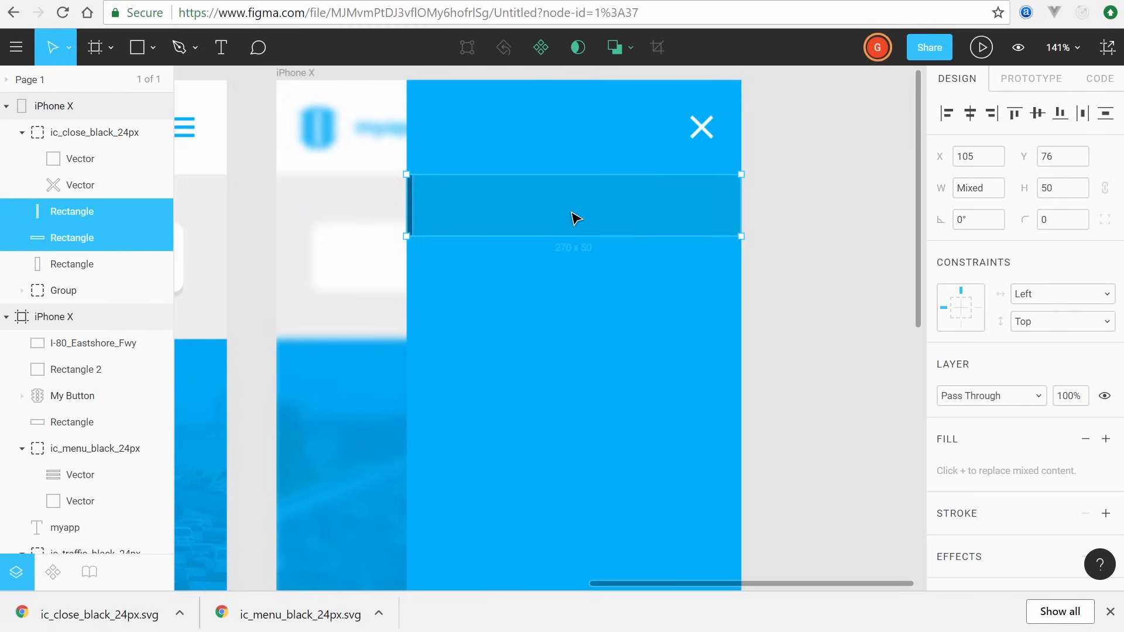
left_click(791, 208)
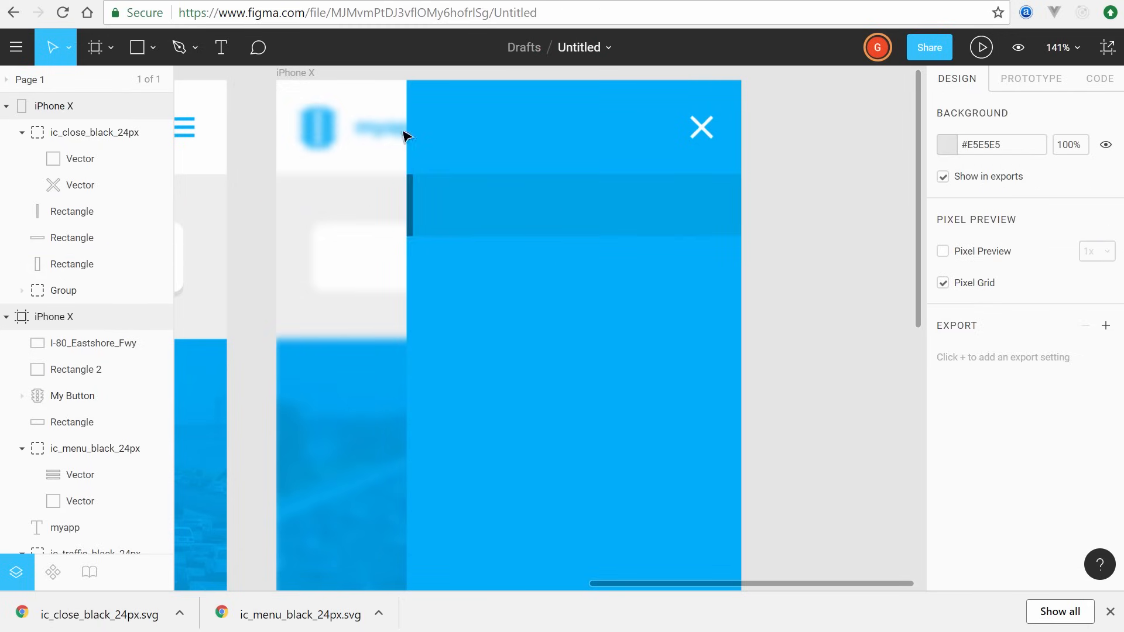
left_click(221, 47)
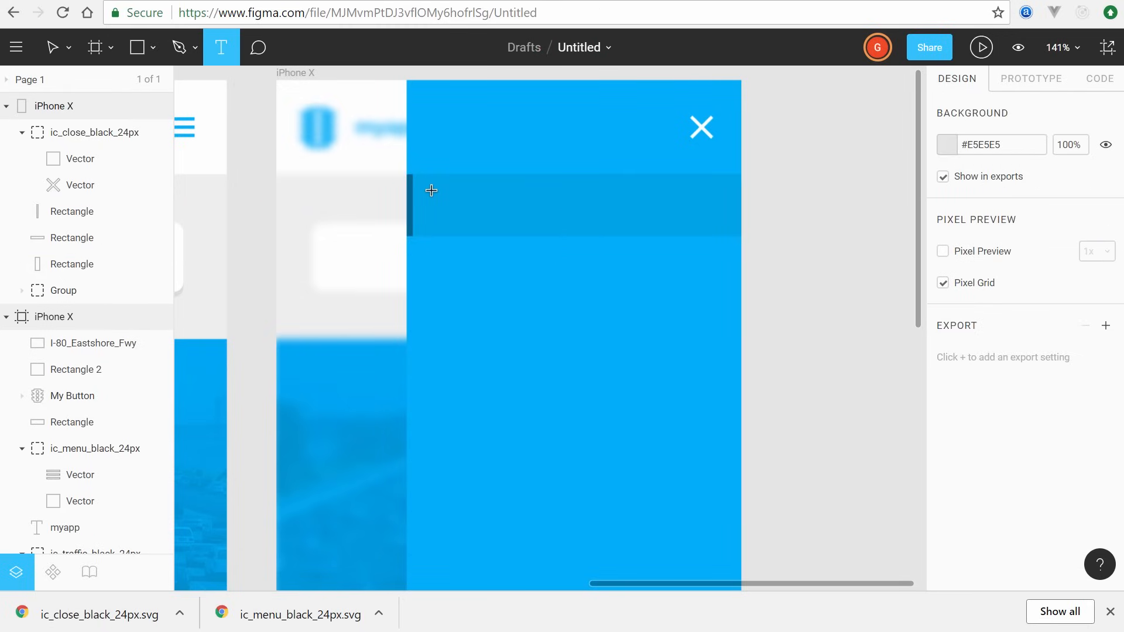
left_click_drag(432, 190, 715, 223)
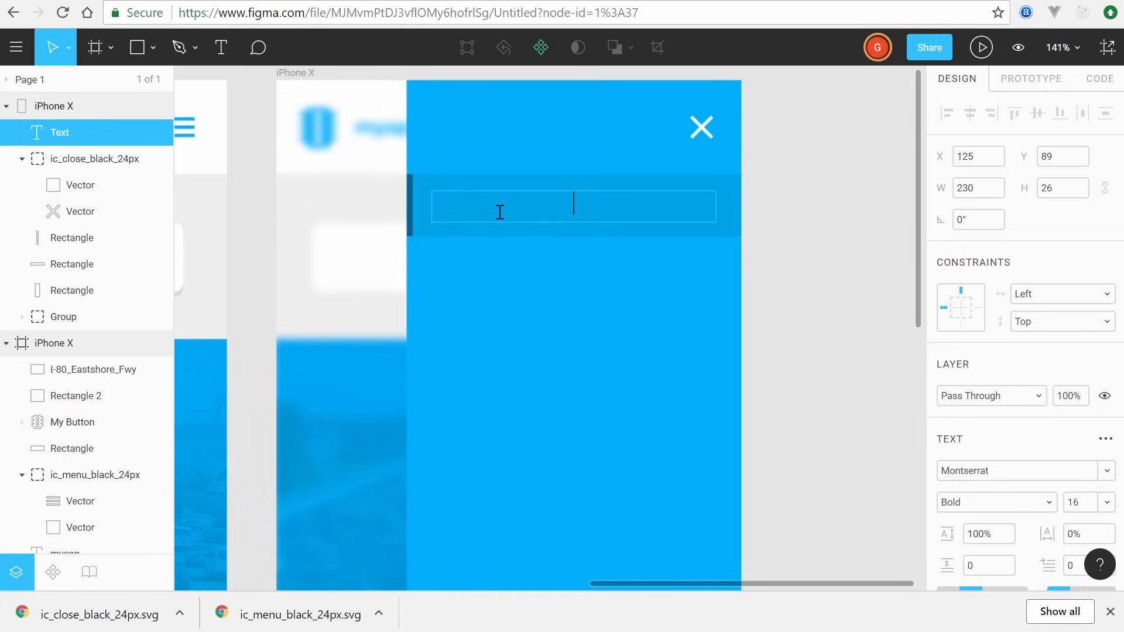
Step: Left-align the new text box and enter ABOUT US as its text
scroll(996, 510, "down", 5)
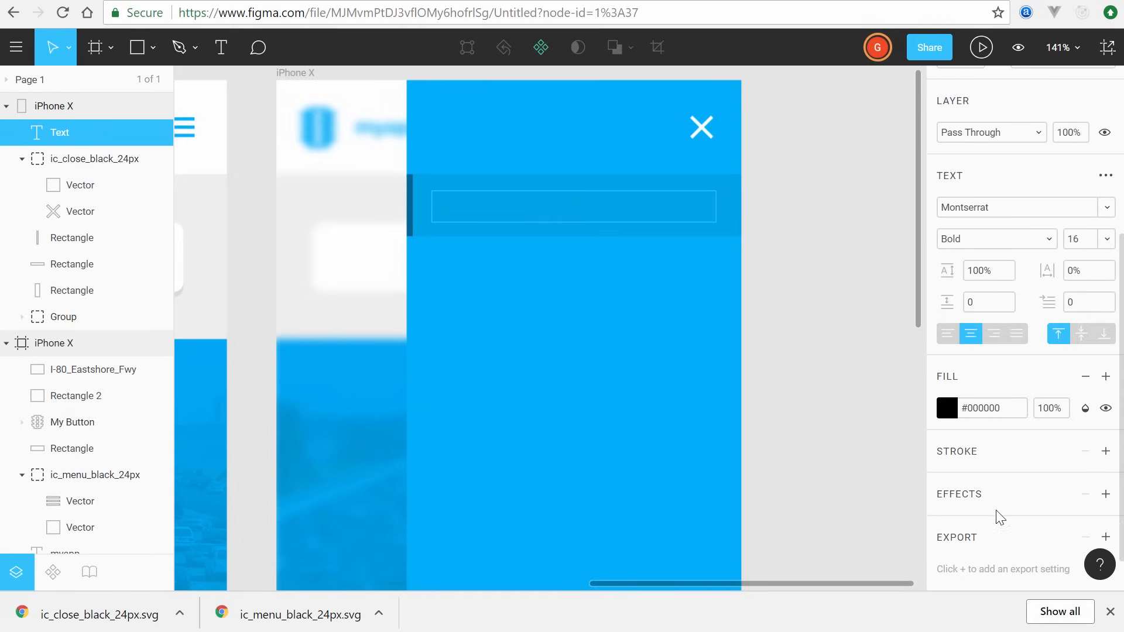
left_click(948, 334)
left_click(490, 211)
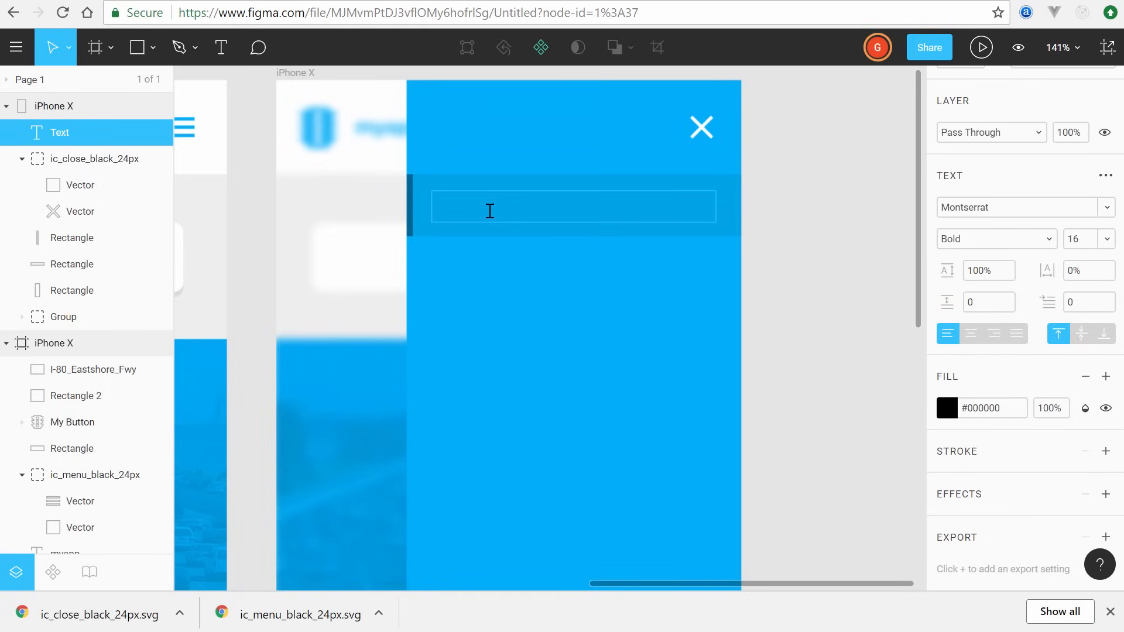
type("ABOUT US")
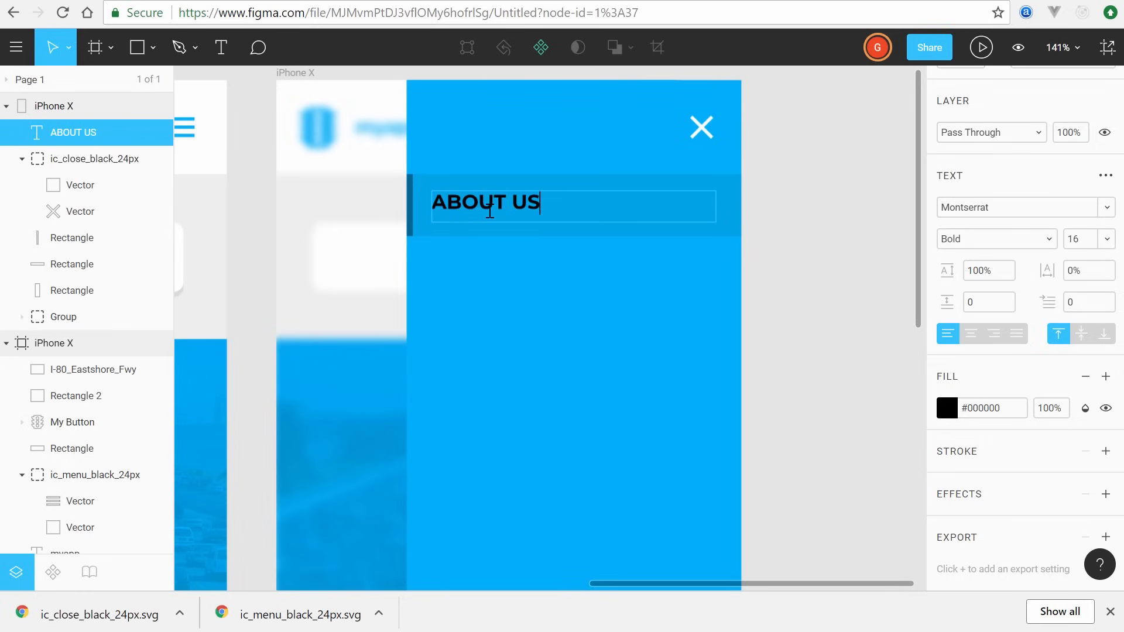
key("Escape")
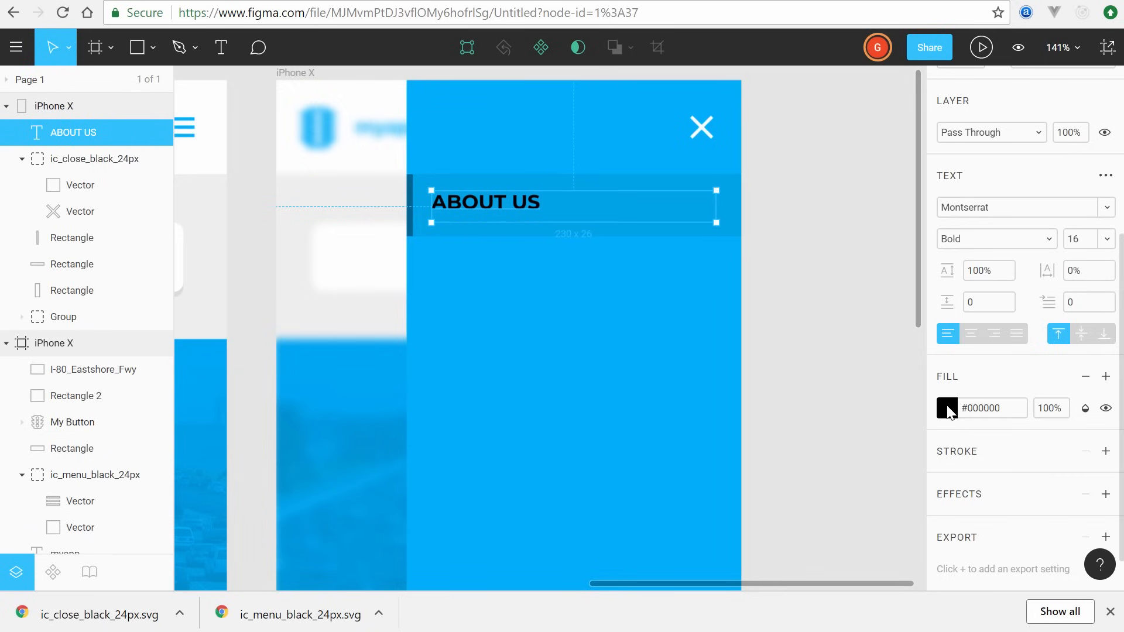
Step: Change the ABOUT US text's fill to white, #FFFFFF
left_click(949, 412)
type("ffffff")
key("Return")
left_click(763, 93)
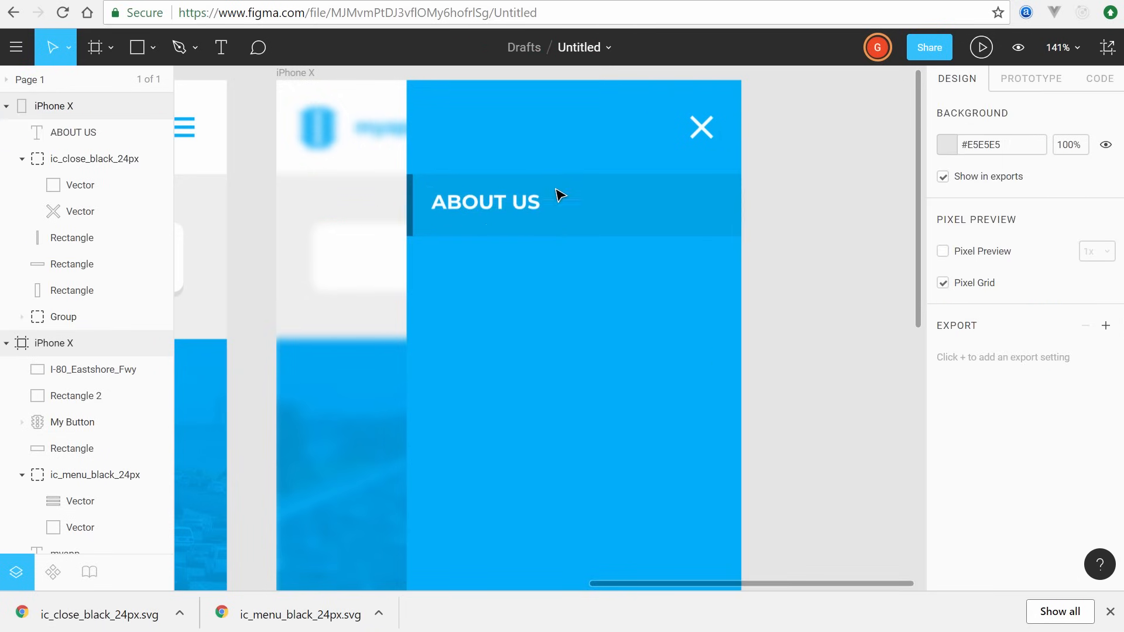
Step: Shift the ABOUT US text down to Y 92 so it sits vertically centred in the darker bar
left_click(530, 208)
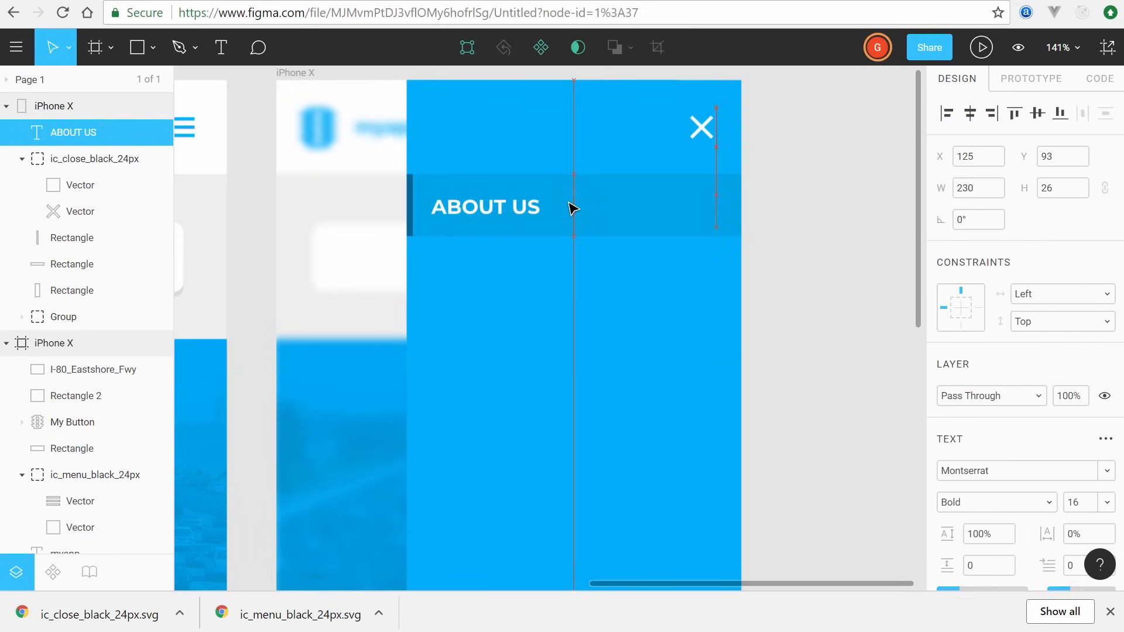
left_click_drag(571, 207, 607, 206)
left_click(796, 235)
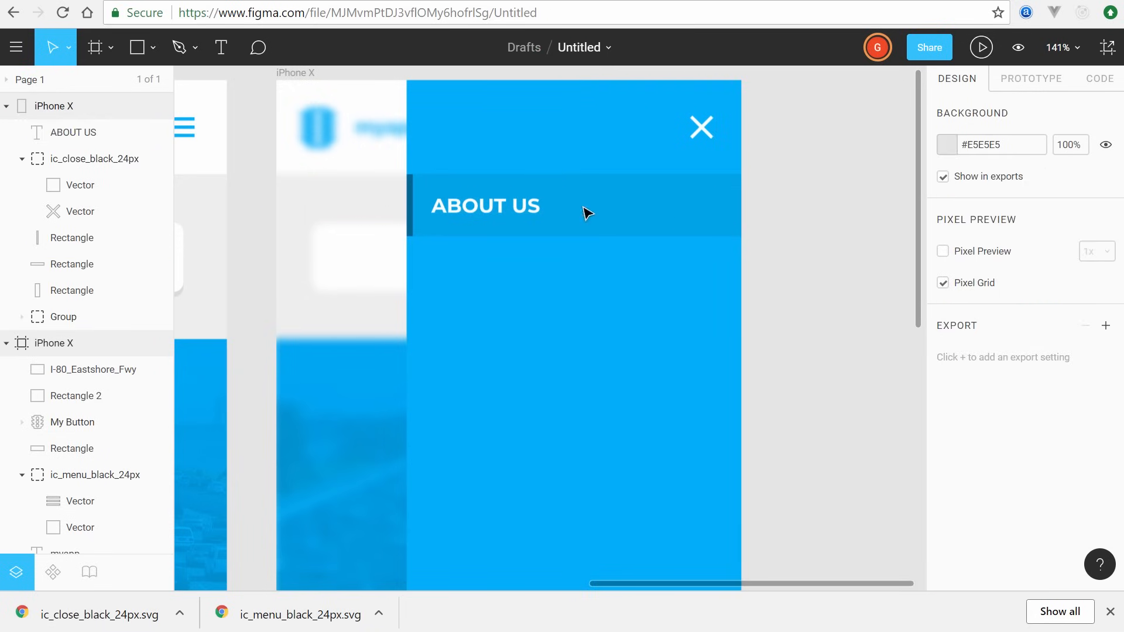
Step: Turn the ABOUT US text, the darker bar and its narrow left-edge strip into one component
left_click(584, 214)
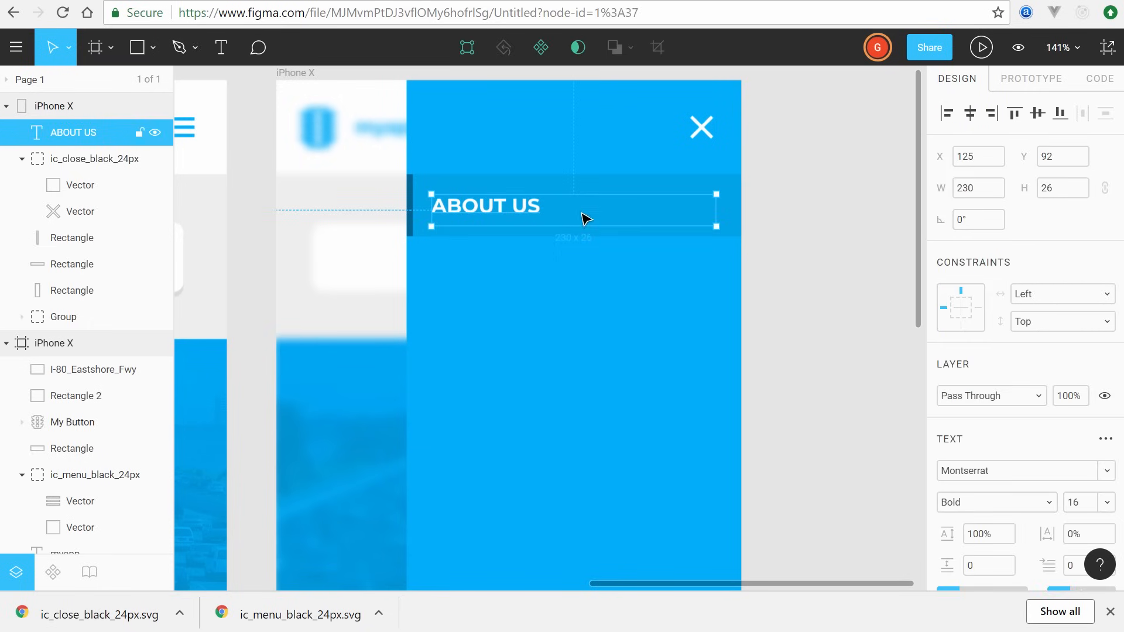
left_click(614, 192, "shift")
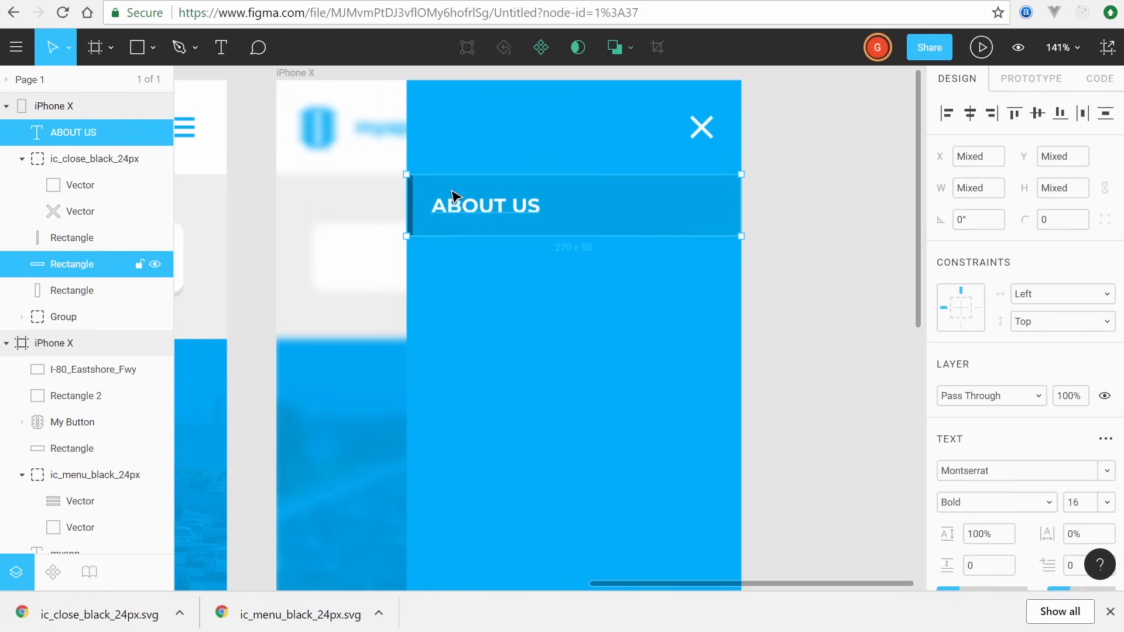
left_click(414, 188, "shift")
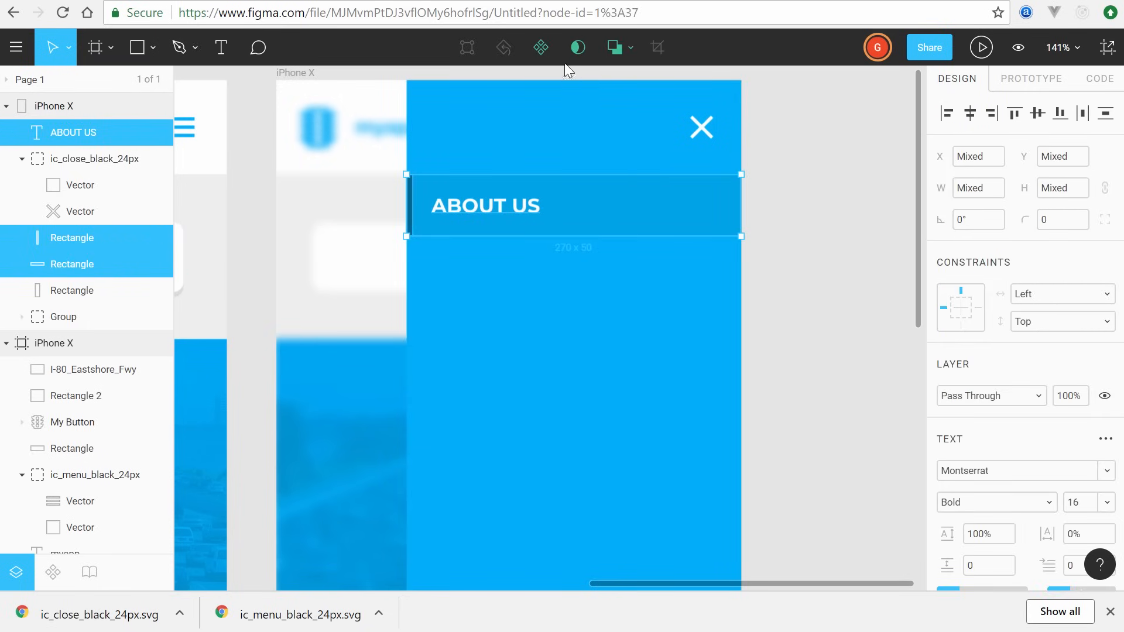
left_click(540, 47)
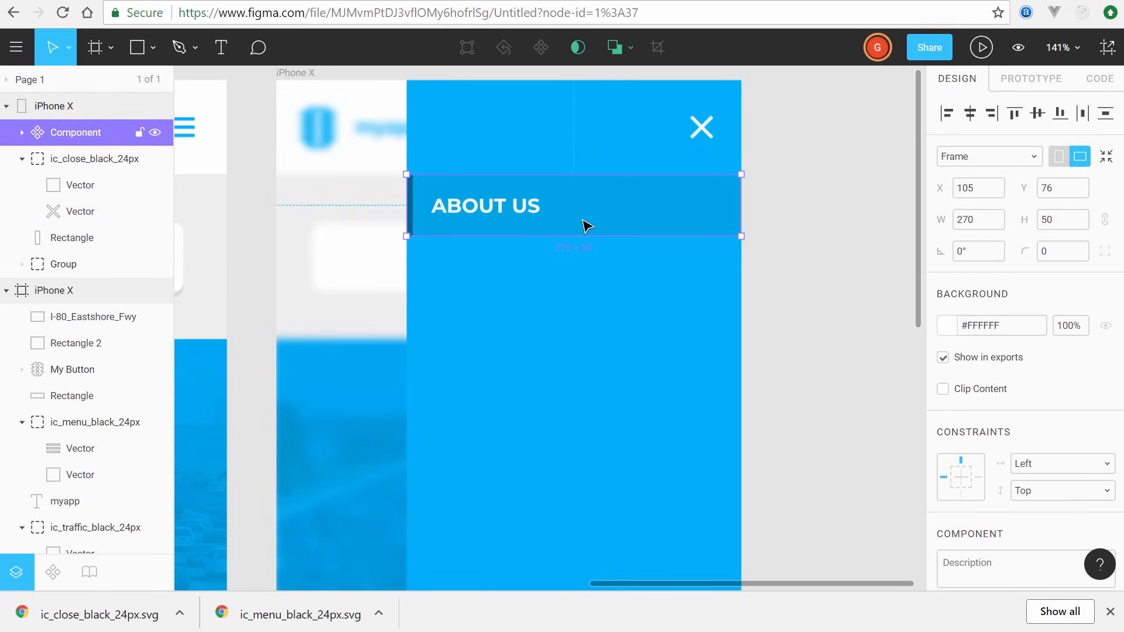
Step: Duplicate the ABOUT US menu component and place the copy just below the original at Y 128
key("ctrl+d")
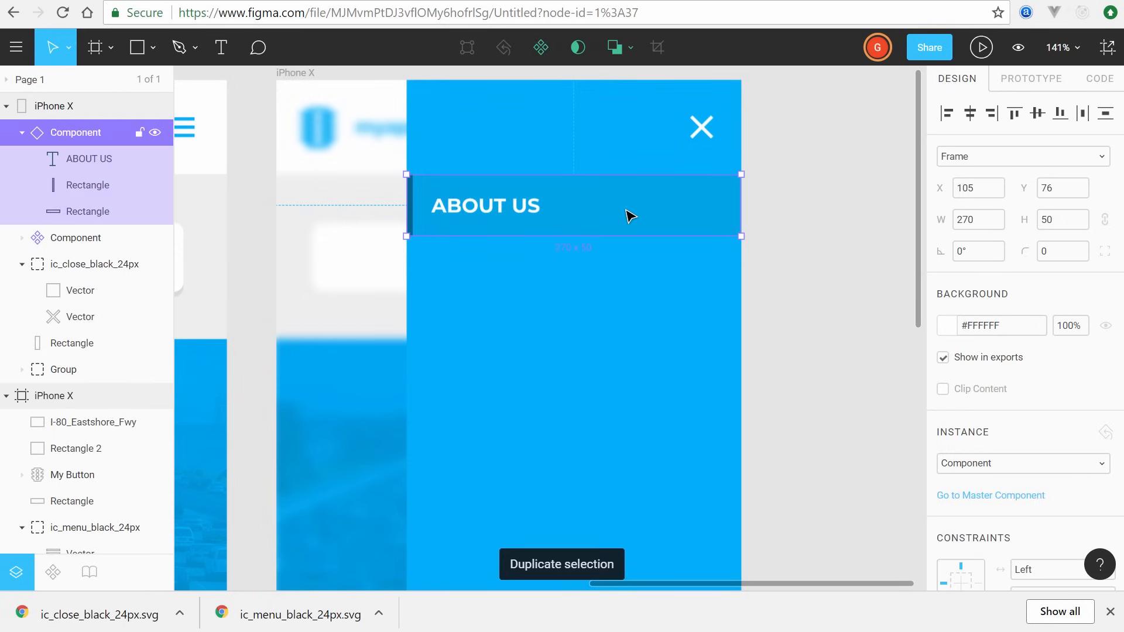
left_click_drag(629, 214, 632, 276)
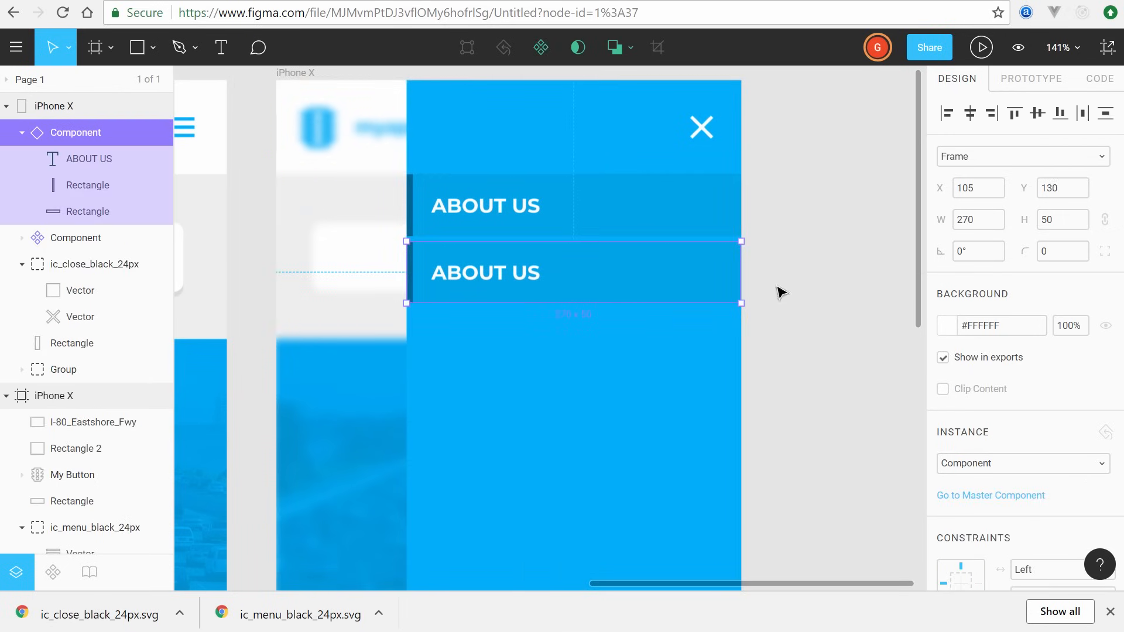
left_click(827, 256)
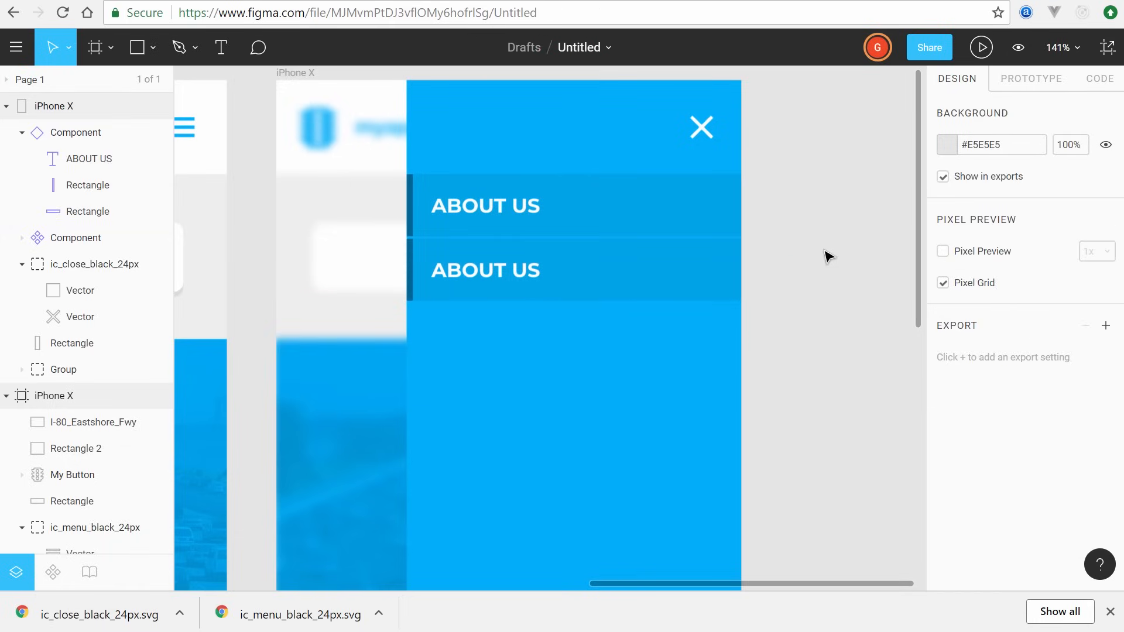
Step: Copy both menu items together and place the pair below them, keeping the same narrow gap, with the fourth item at Y 232
scroll(600, 245, "up", 2)
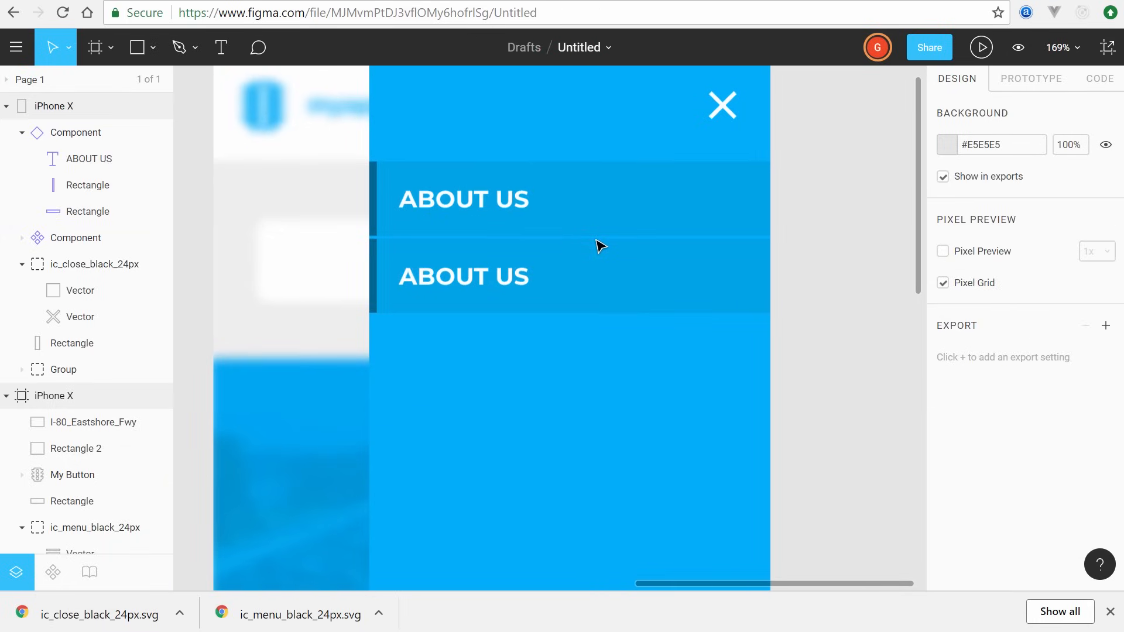
left_click(590, 284)
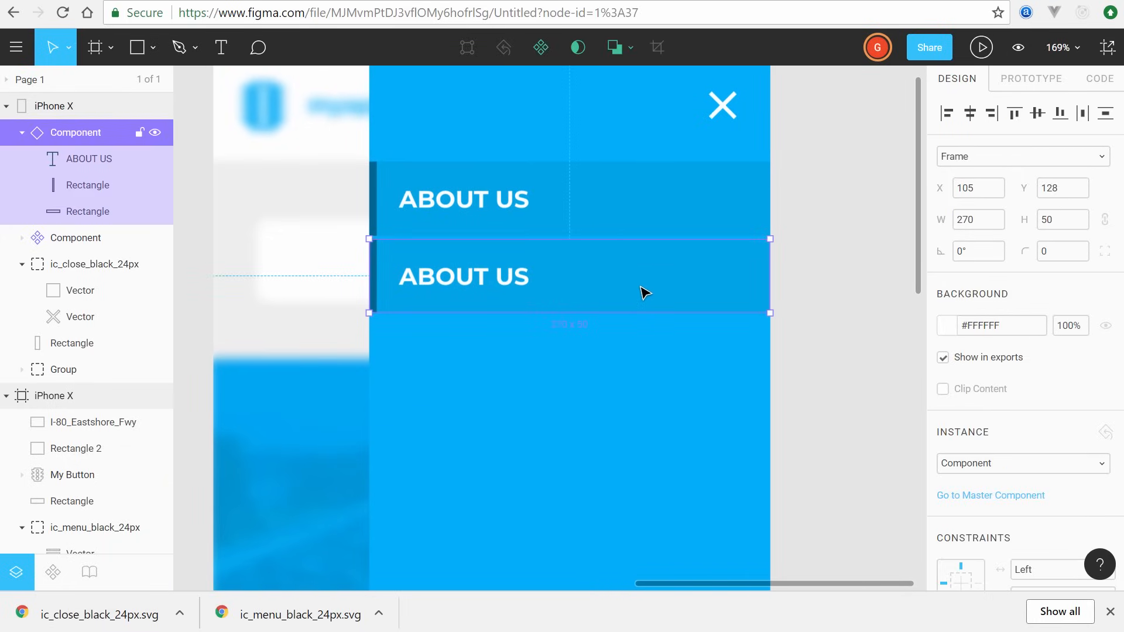
left_click(628, 223, "shift")
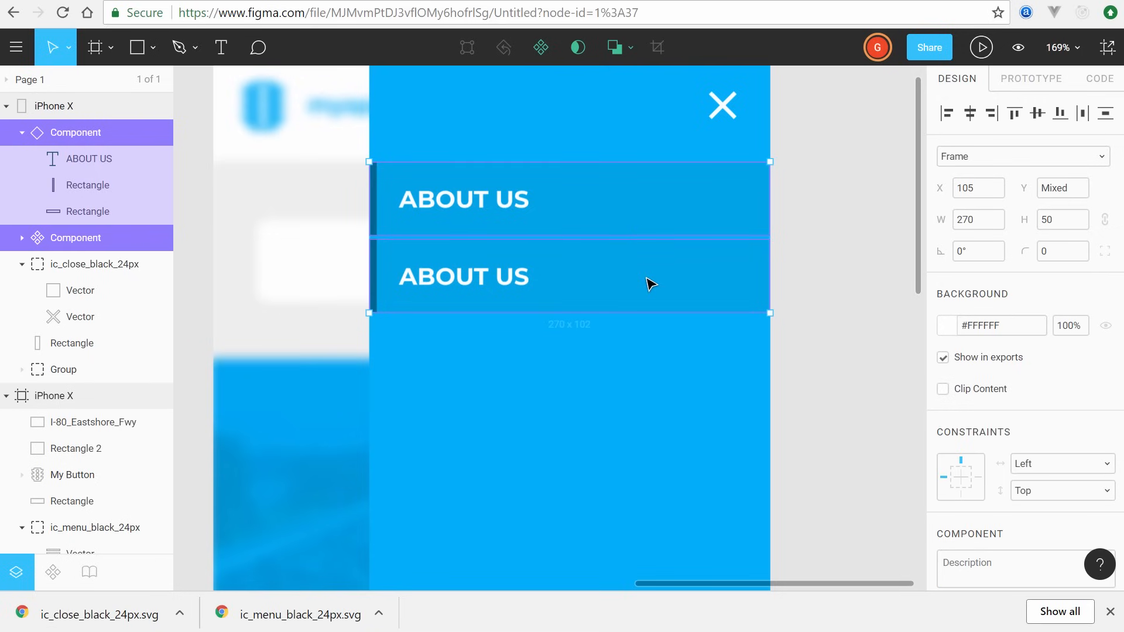
key("ctrl+v")
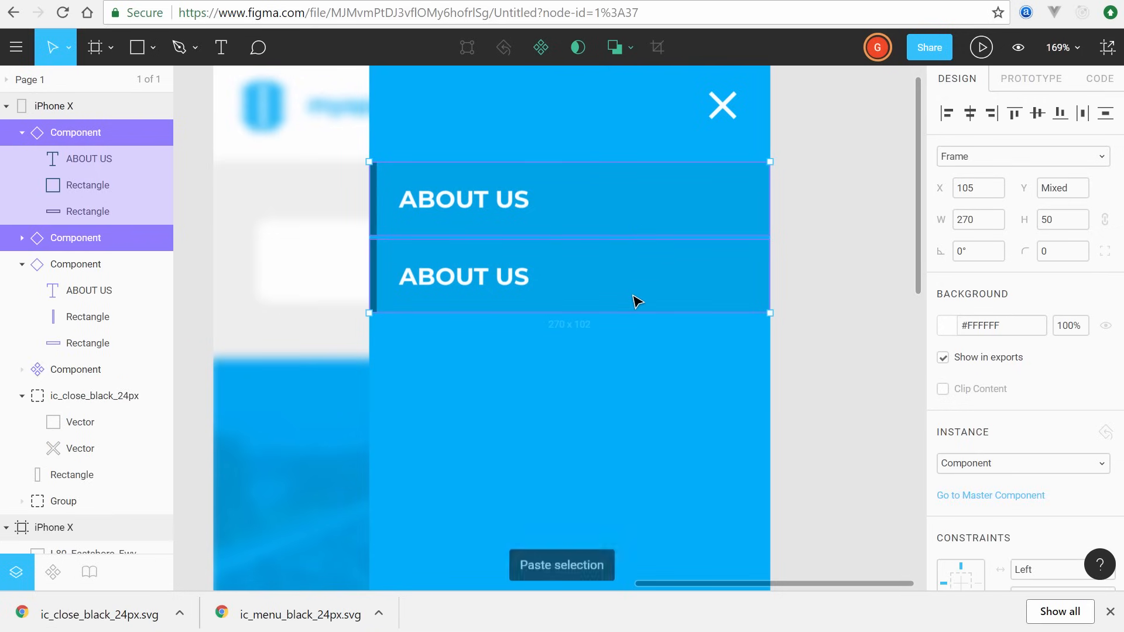
left_click_drag(627, 296, 644, 447)
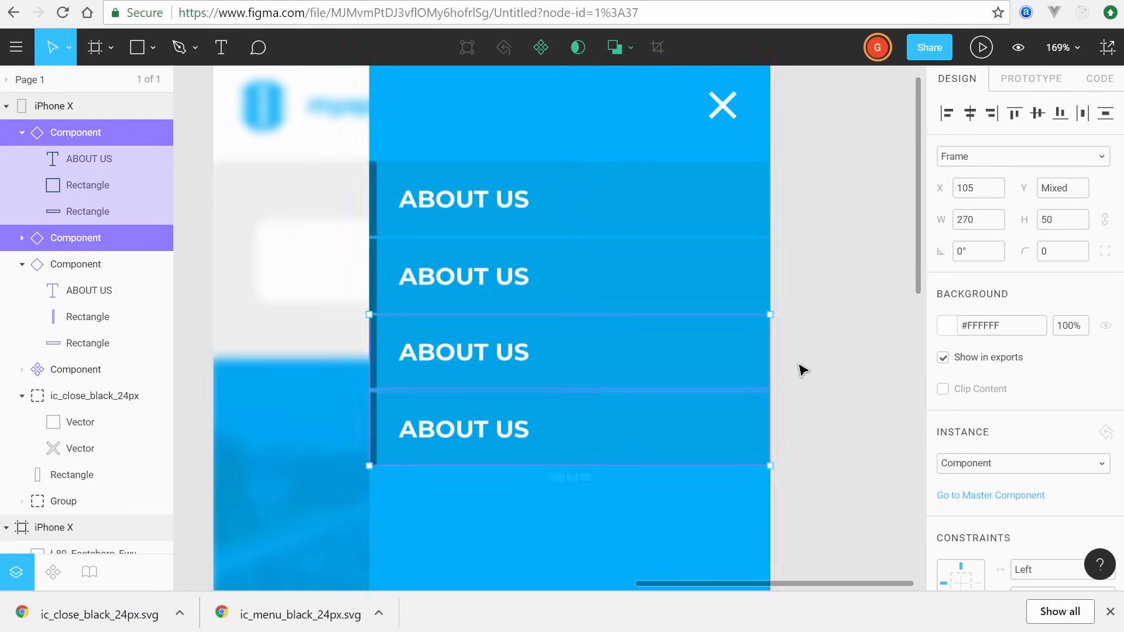
left_click(818, 384)
Step: Copy the fourth menu item and place the copy below it as the fifth, keeping the same narrow gap
left_click(668, 441)
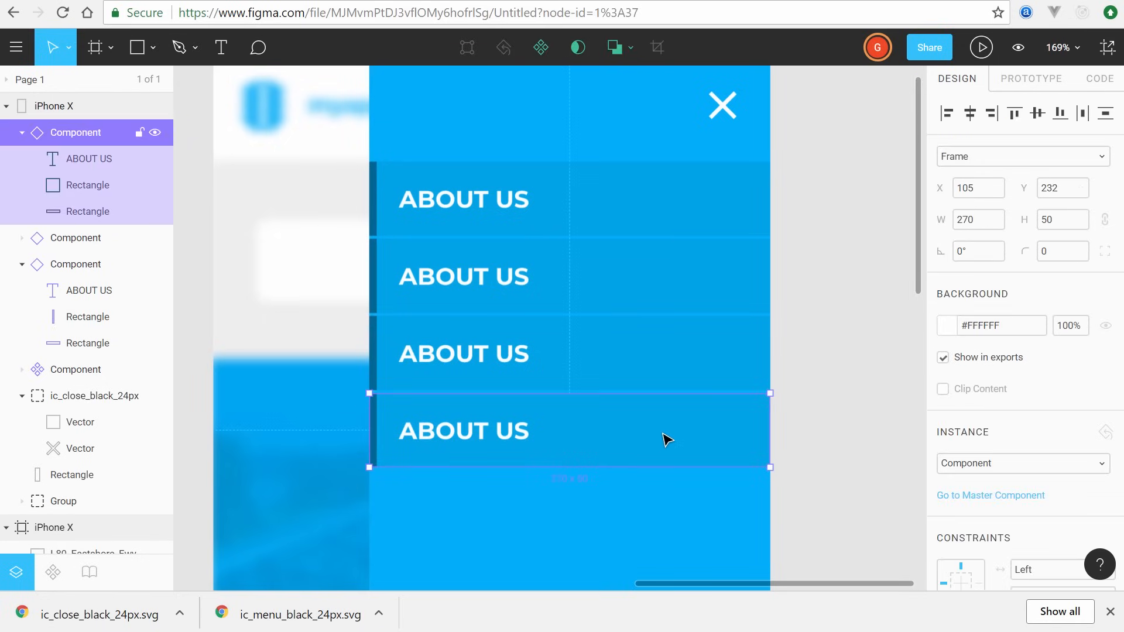
key("ctrl+v")
left_click_drag(635, 427, 644, 509)
left_click(839, 398)
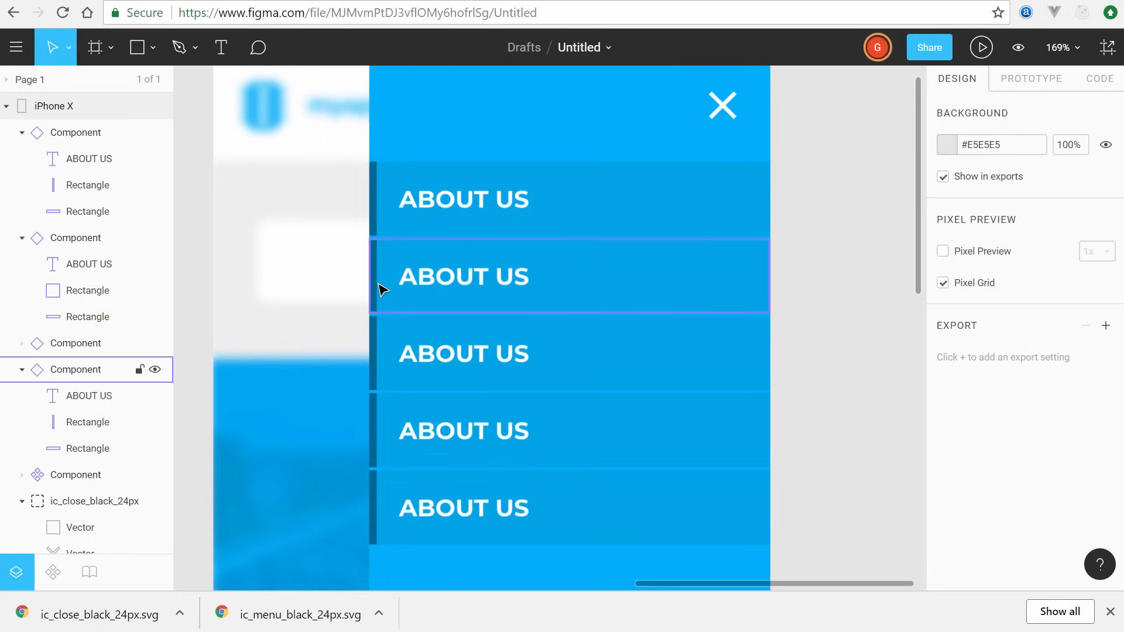
Step: Widen the dark left-edge strip inside the master menu component to 6
left_click(376, 183)
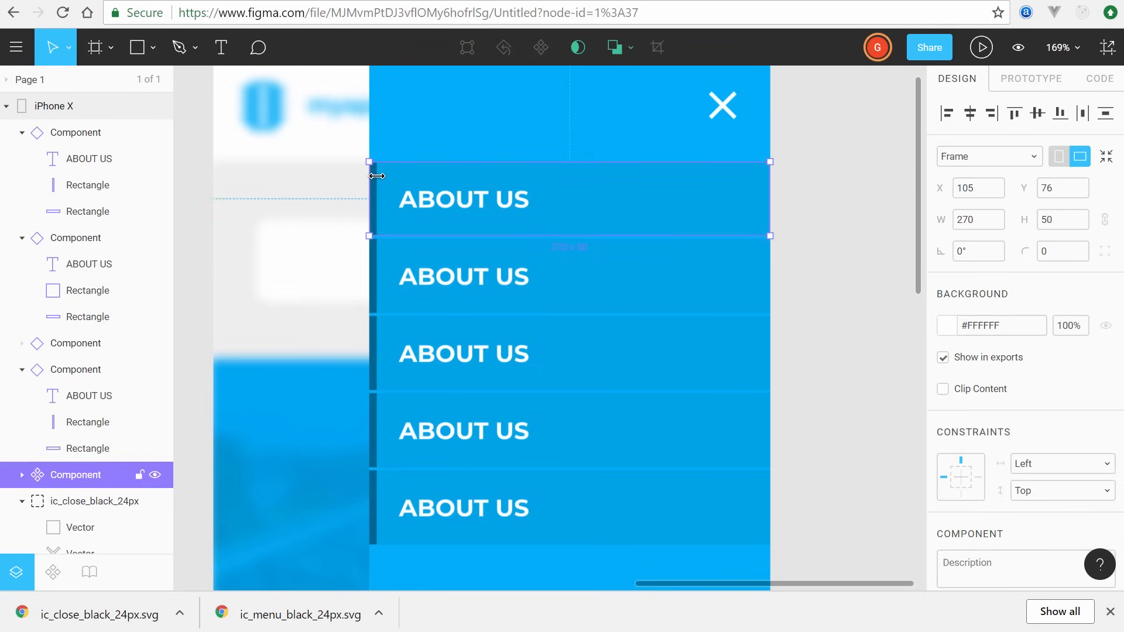
scroll(381, 216, "up", 2)
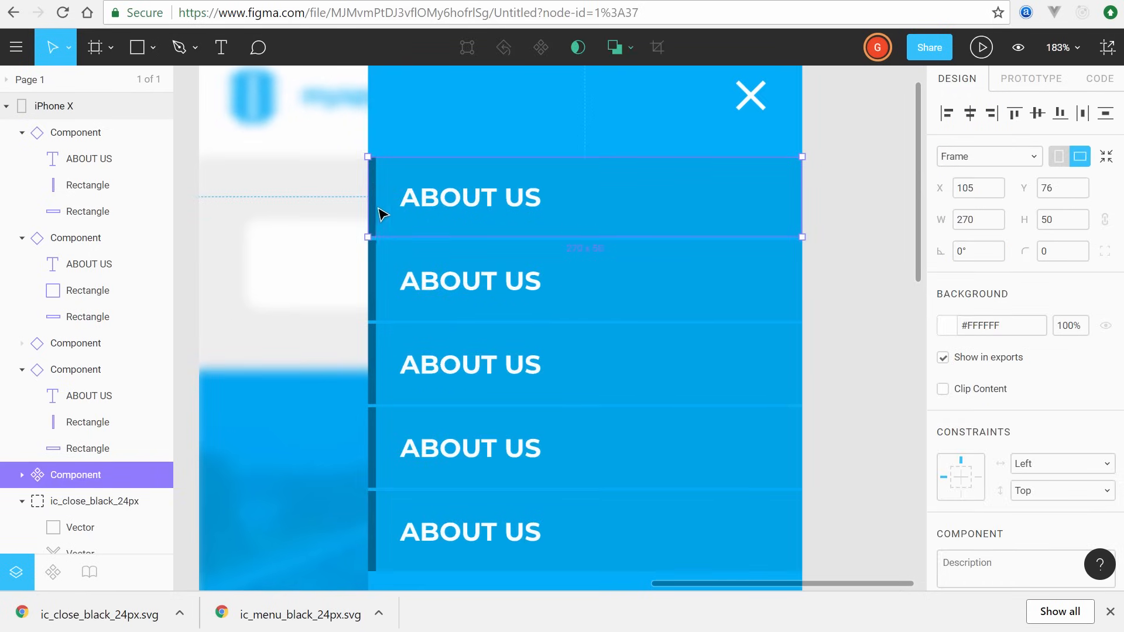
double_click(378, 198)
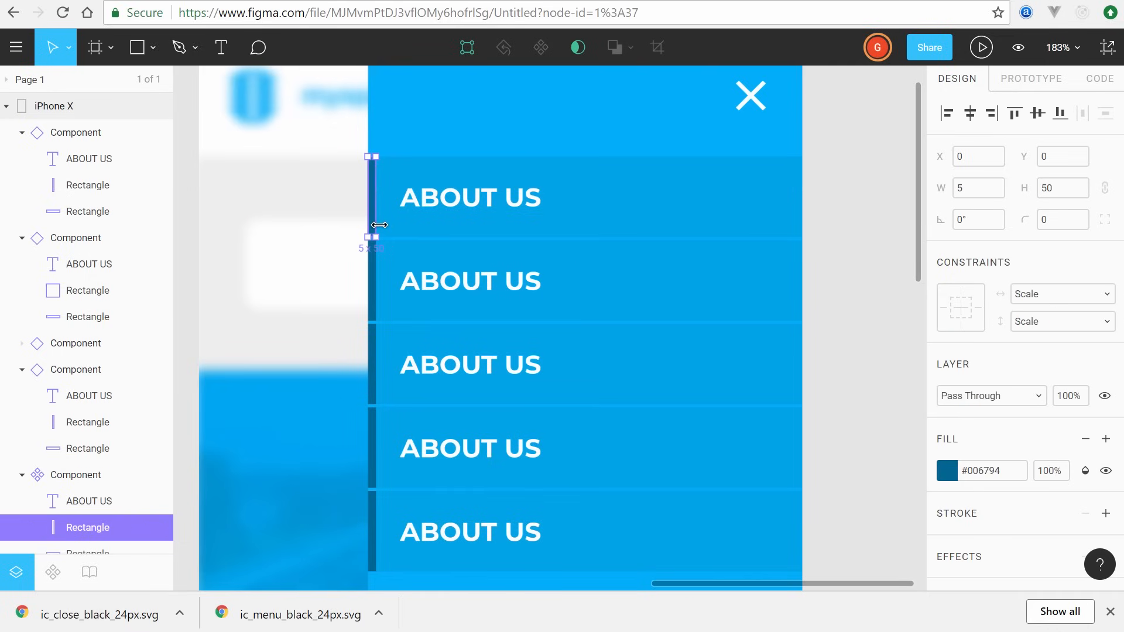
mouse_move(384, 226)
left_mouse_down()
mouse_move(498, 234)
mouse_move(376, 219)
left_mouse_up()
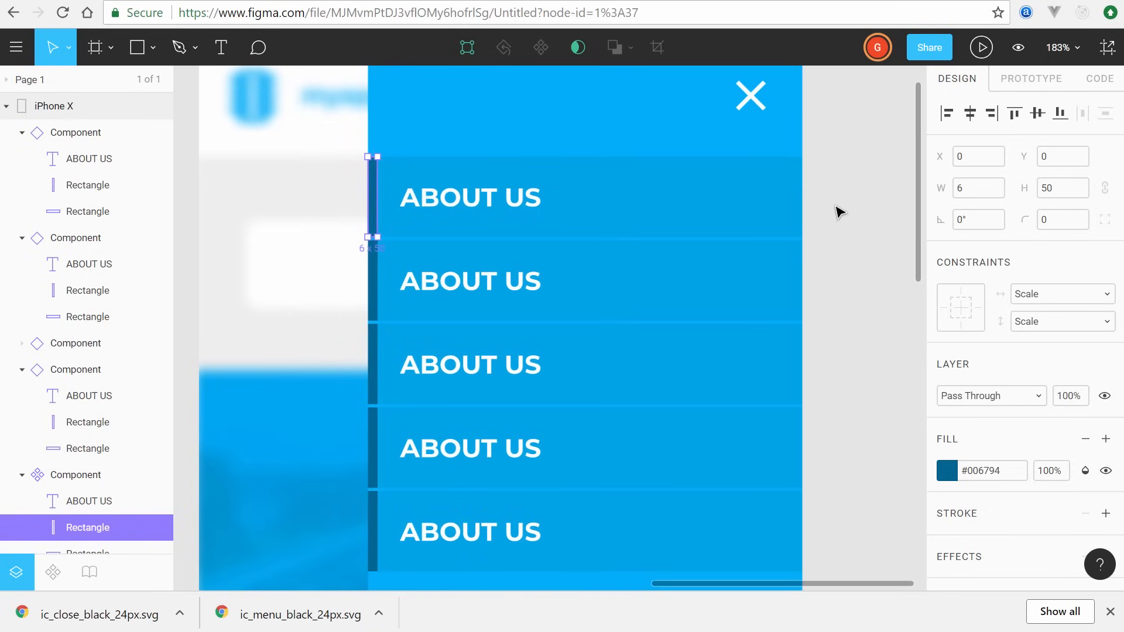
key("Escape")
Step: Replace the ABOUT US text in the master menu component with ASDFSDF
left_click(462, 204)
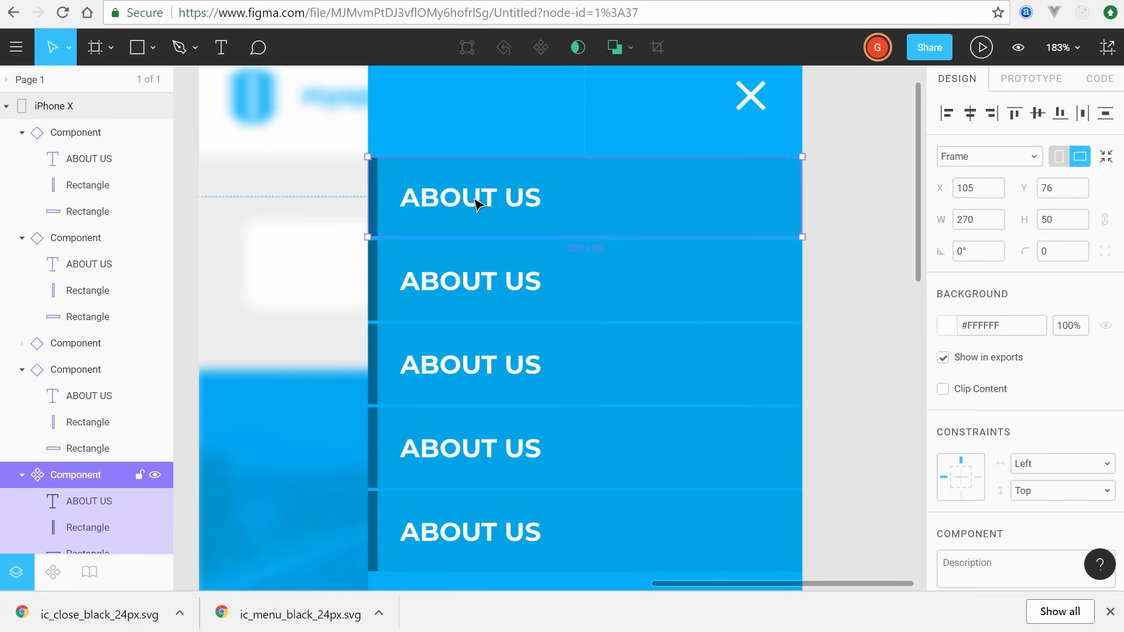
double_click(476, 203)
double_click(474, 199)
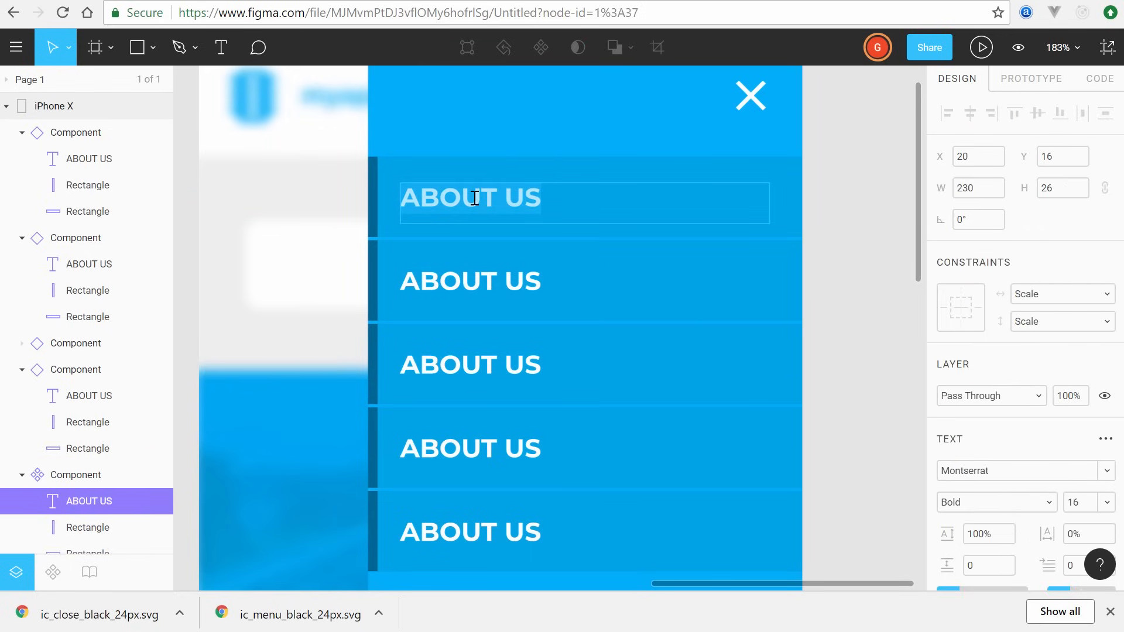
type("ASDF")
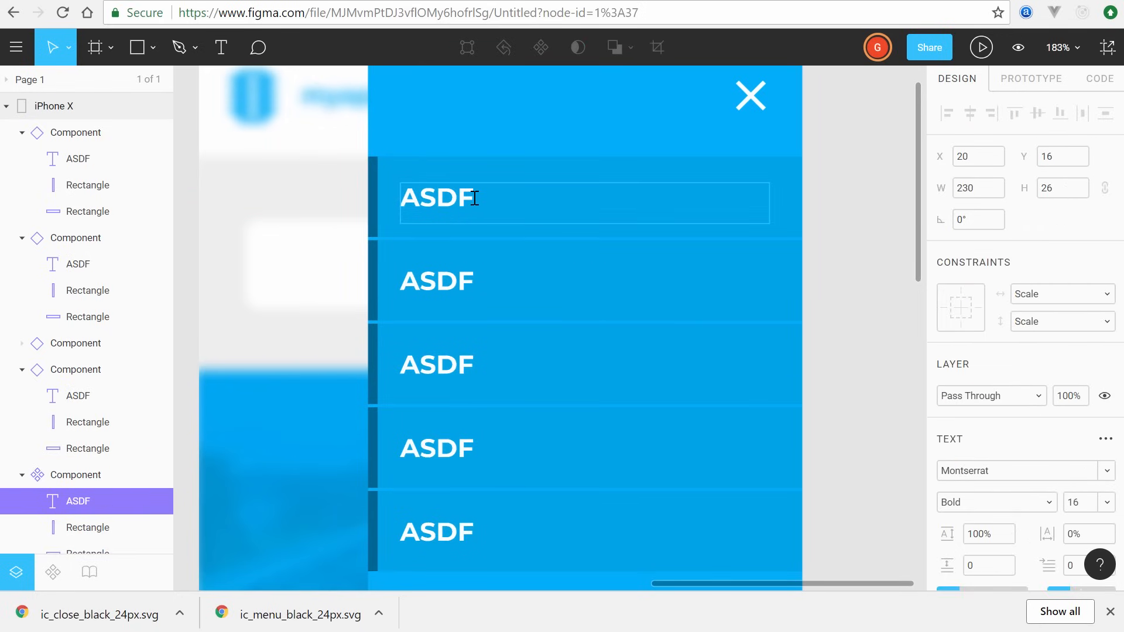
type("SDF")
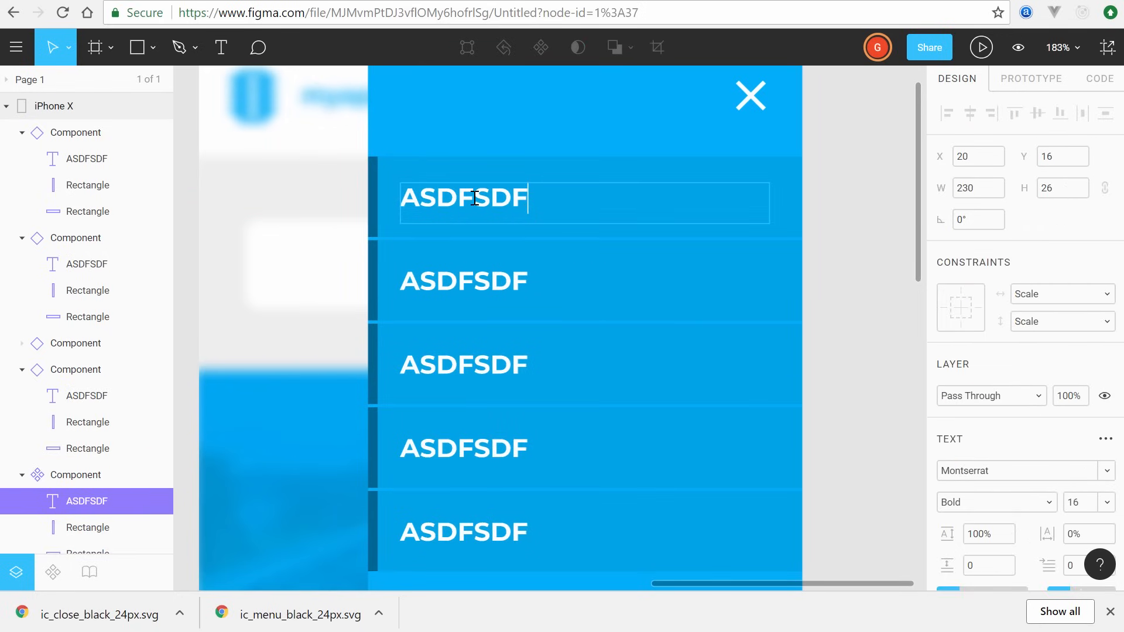
Step: Replace the ASDFSDF text in the master menu component with ABOUT US
double_click(518, 205)
type("a")
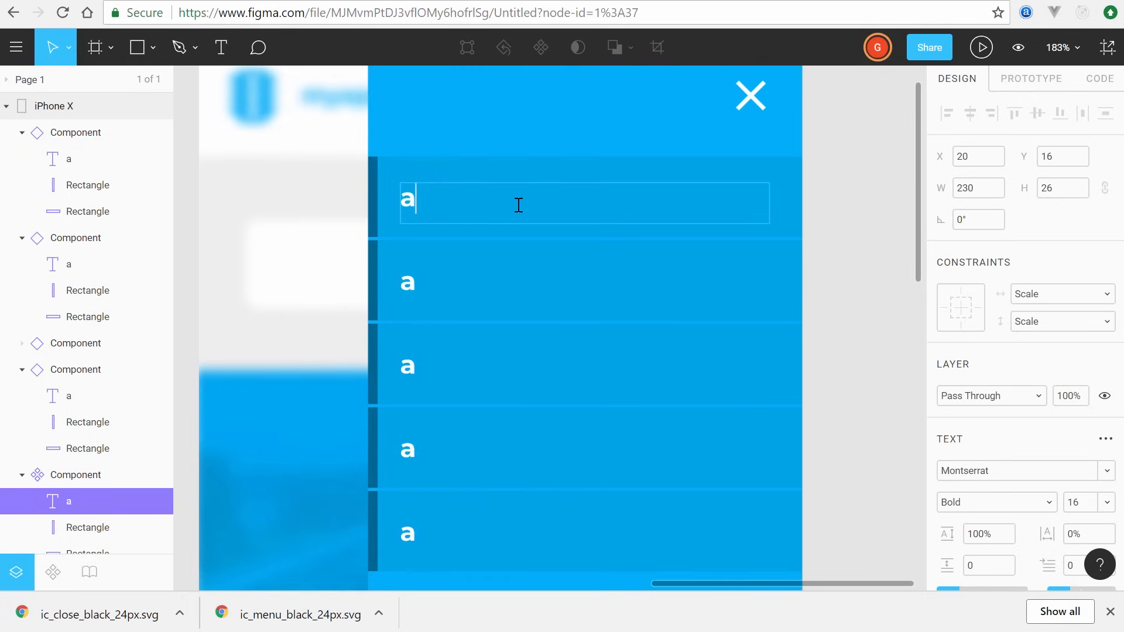
key("BackSpace")
type("about")
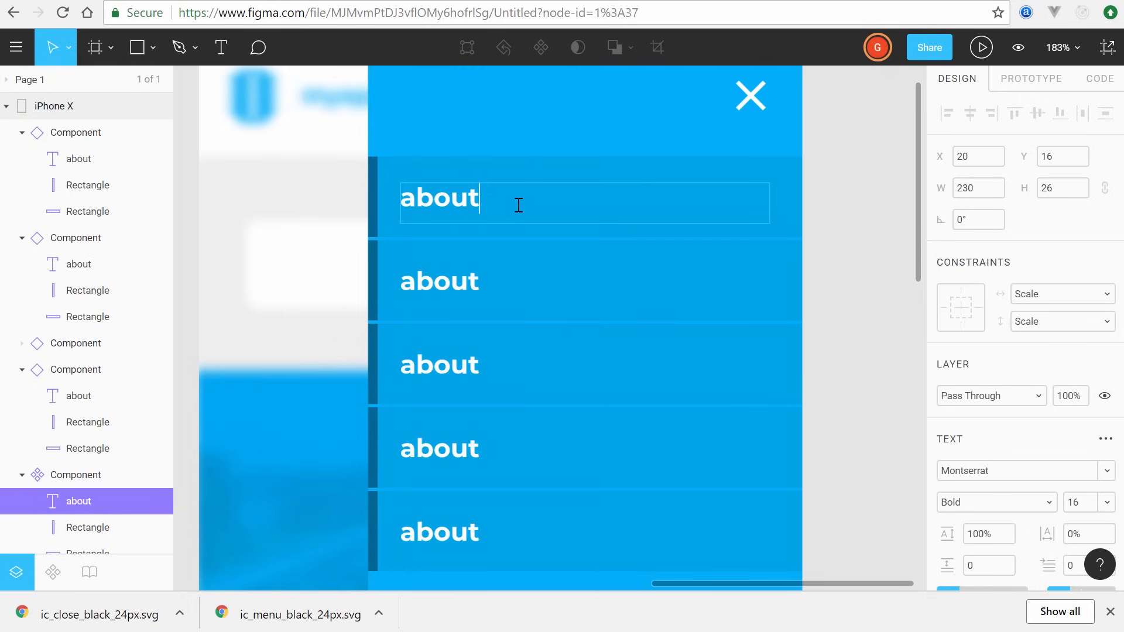
key("BackSpace")
key("BackSpace")
key("BackSpace")
key("BackSpace")
key("BackSpace")
type("ABOUT US")
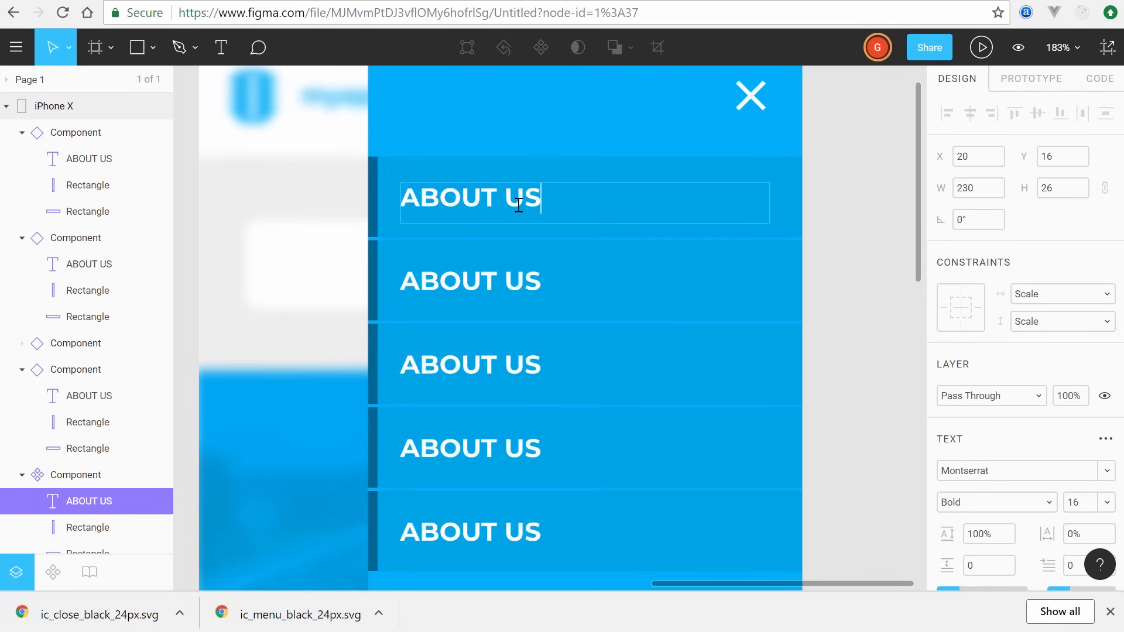
key("Escape")
left_click(848, 251)
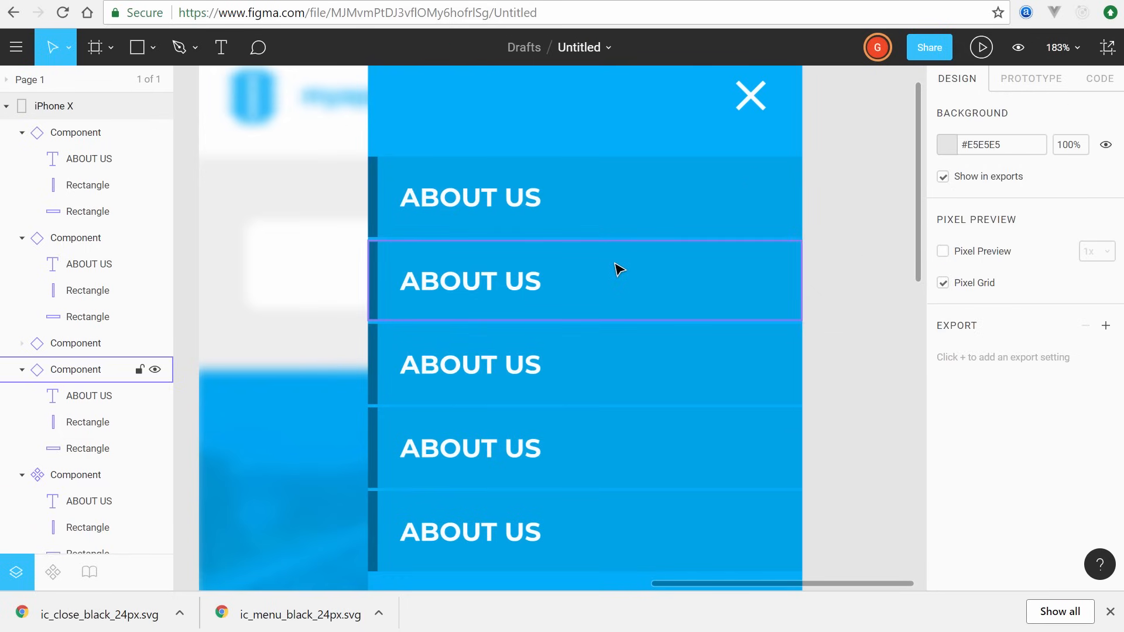
Step: Detach the four copied menu items below the first one from the master component
left_click(617, 269)
left_click(634, 366, "shift")
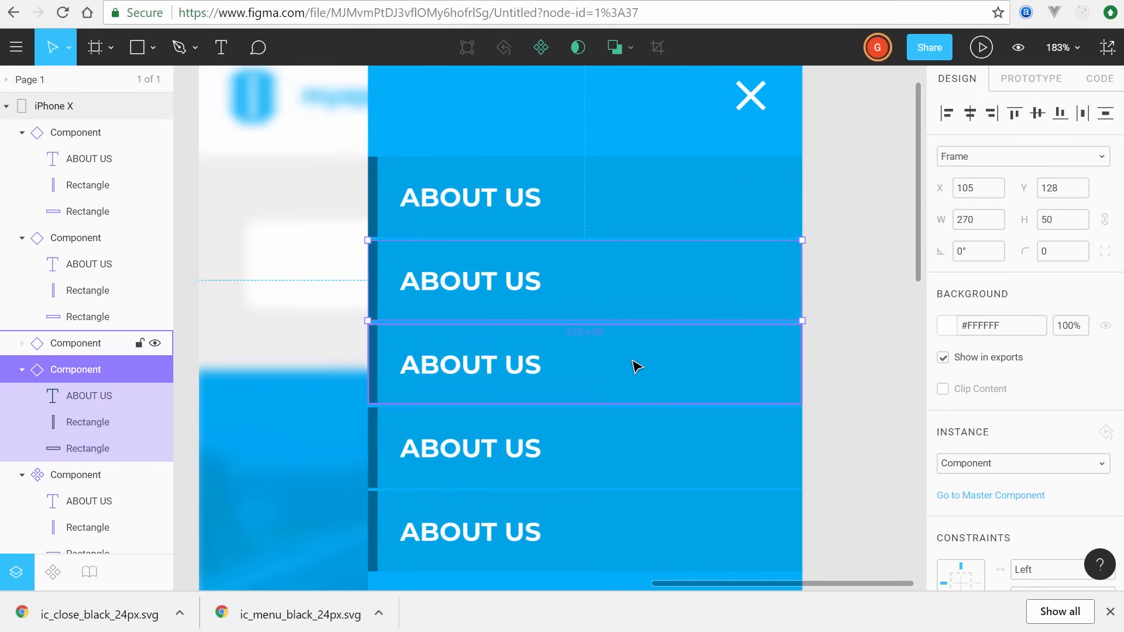
left_click(653, 420, "shift")
left_click(658, 519, "shift")
right_click(622, 460)
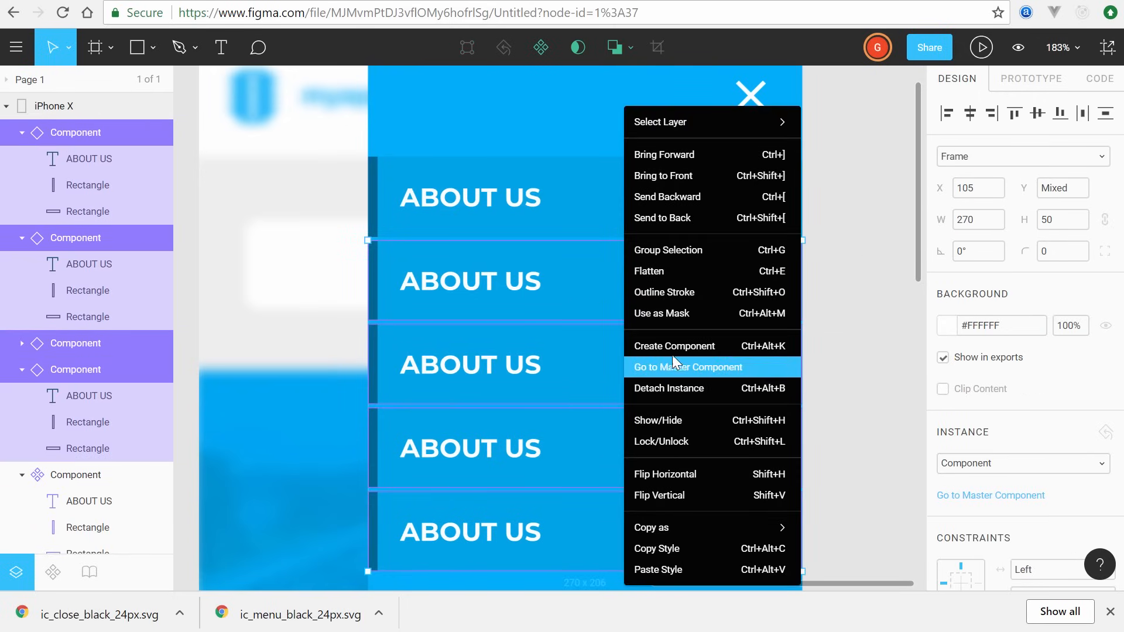
left_click(687, 389)
left_click(823, 268)
left_click(495, 216)
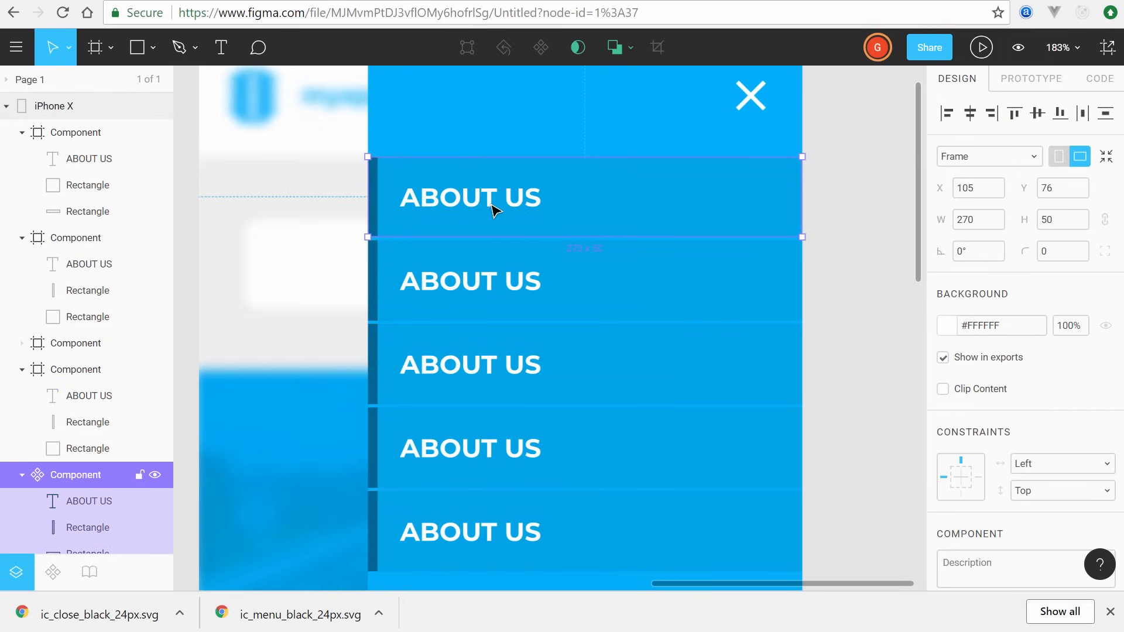
Step: Change the second menu item's text to SERVICES
left_click(570, 284)
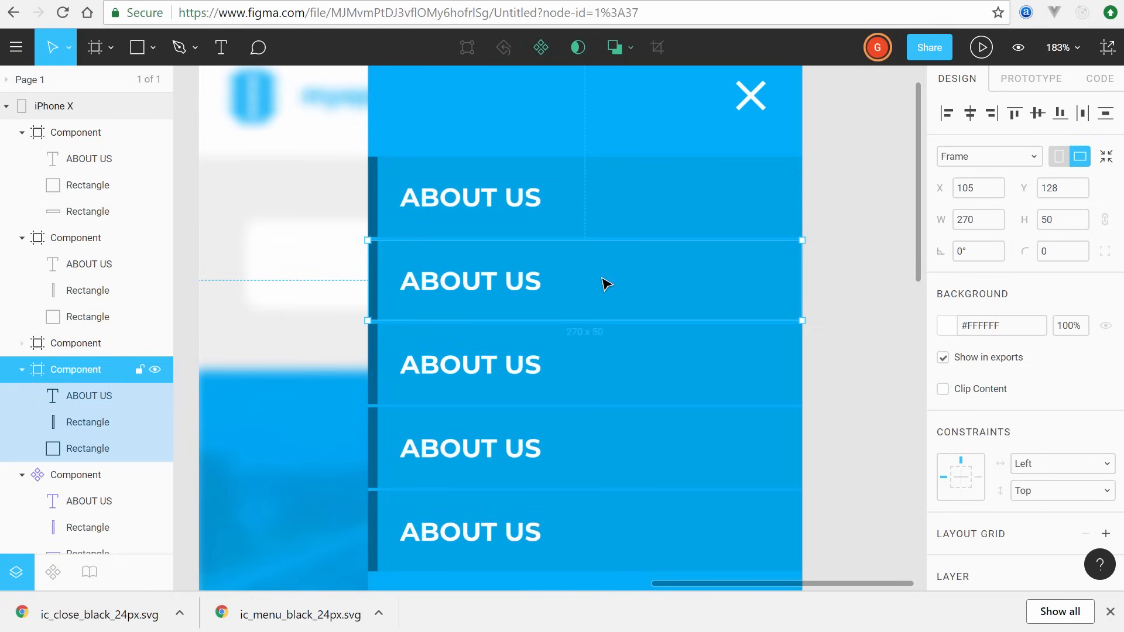
double_click(505, 284)
double_click(504, 285)
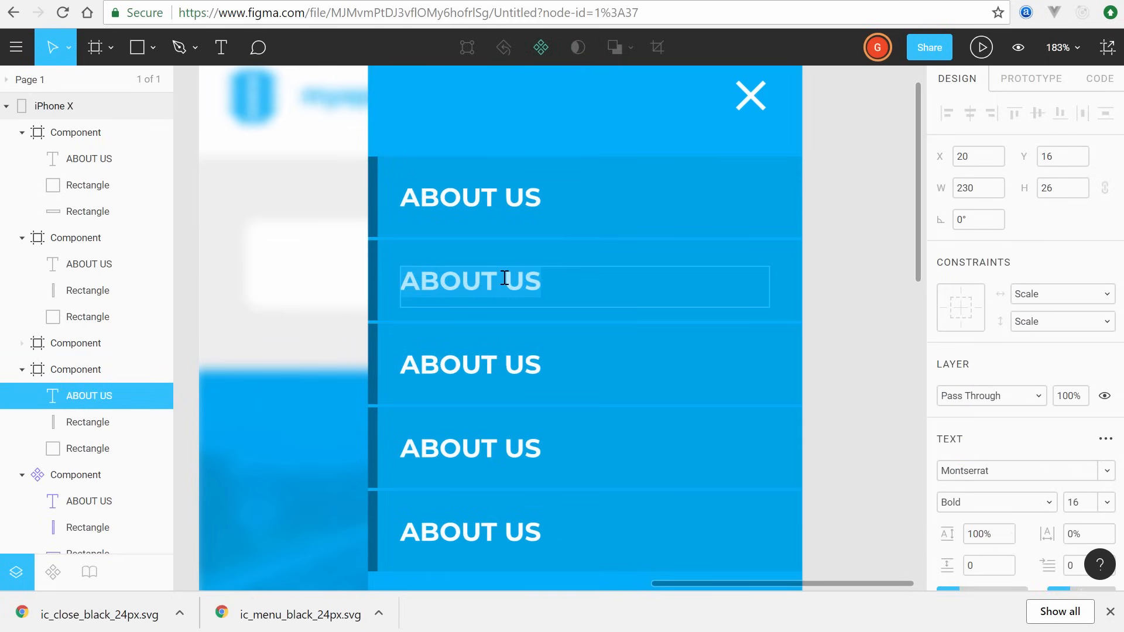
type("ser")
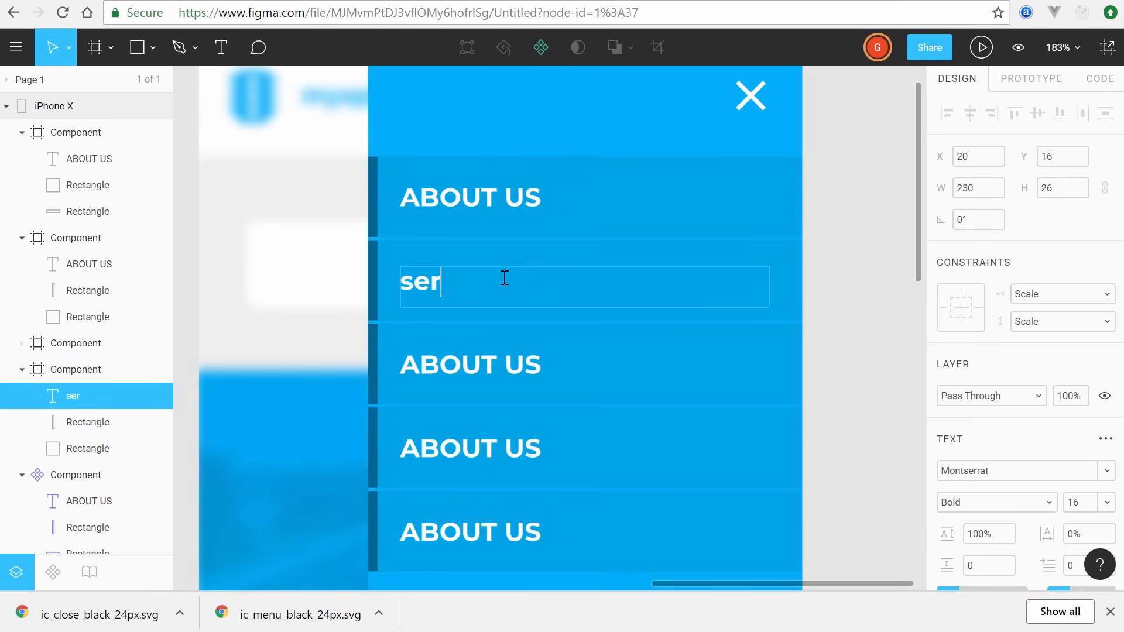
key("BackSpace")
key("BackSpace")
key("BackSpace")
type("SERVICES")
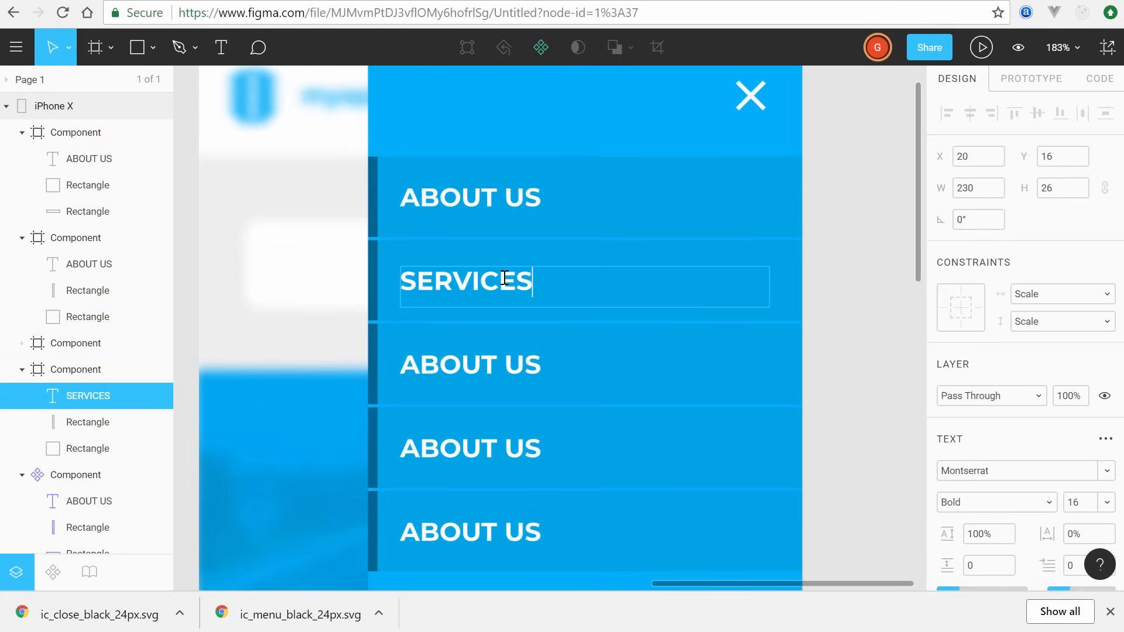
key("Escape")
left_click(828, 221)
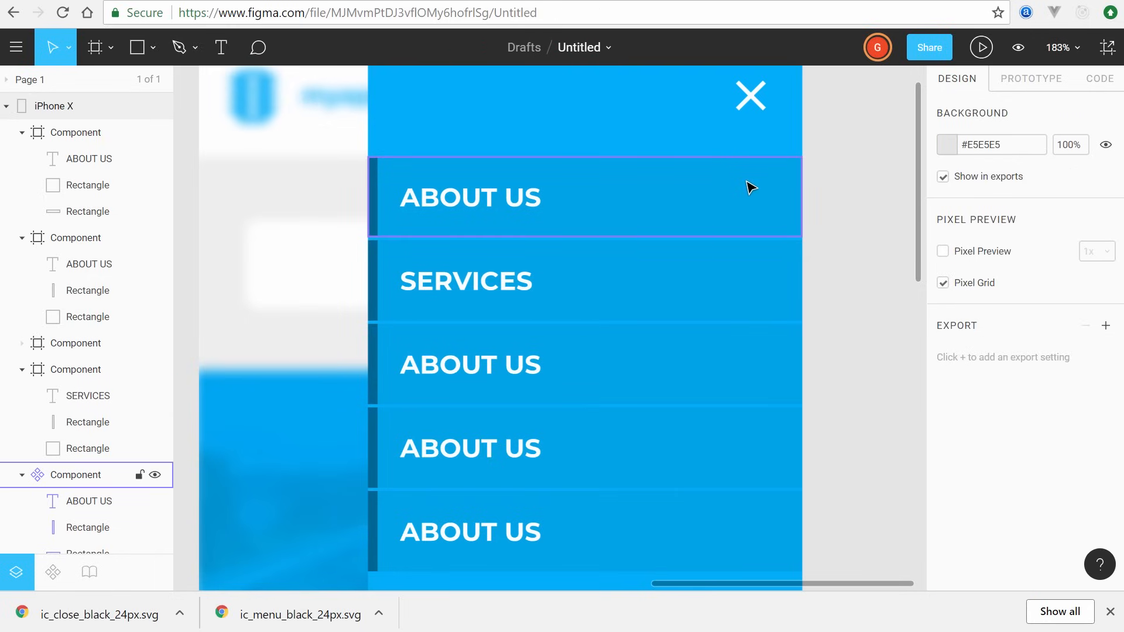
Step: Switch from design to prototype settings with all three iPhone X screens in view
left_click(489, 205)
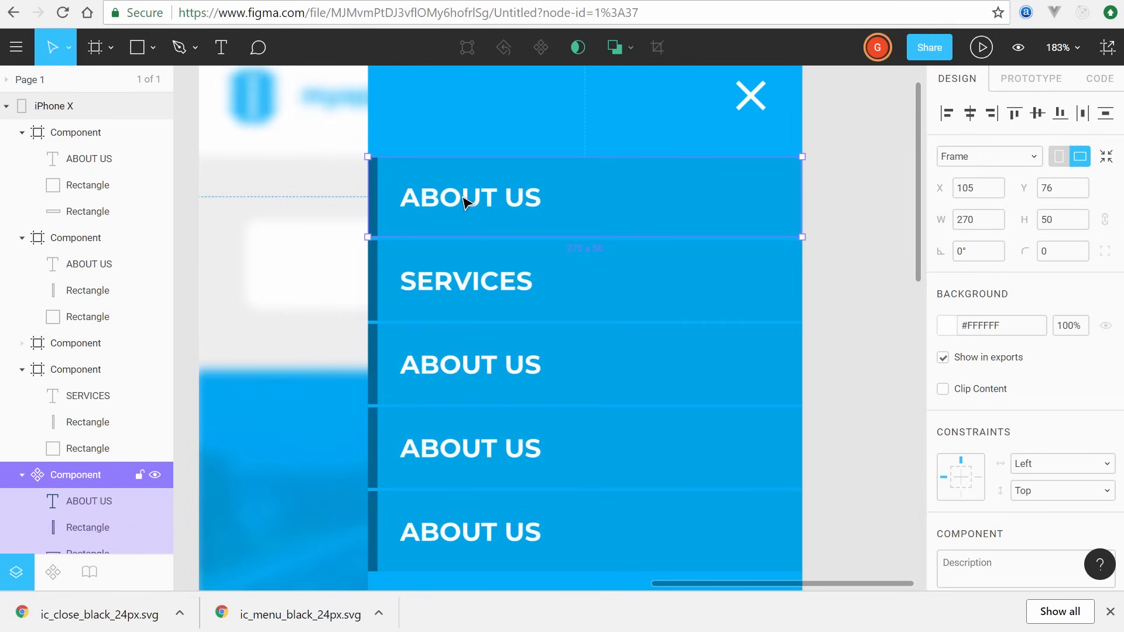
left_click(856, 258)
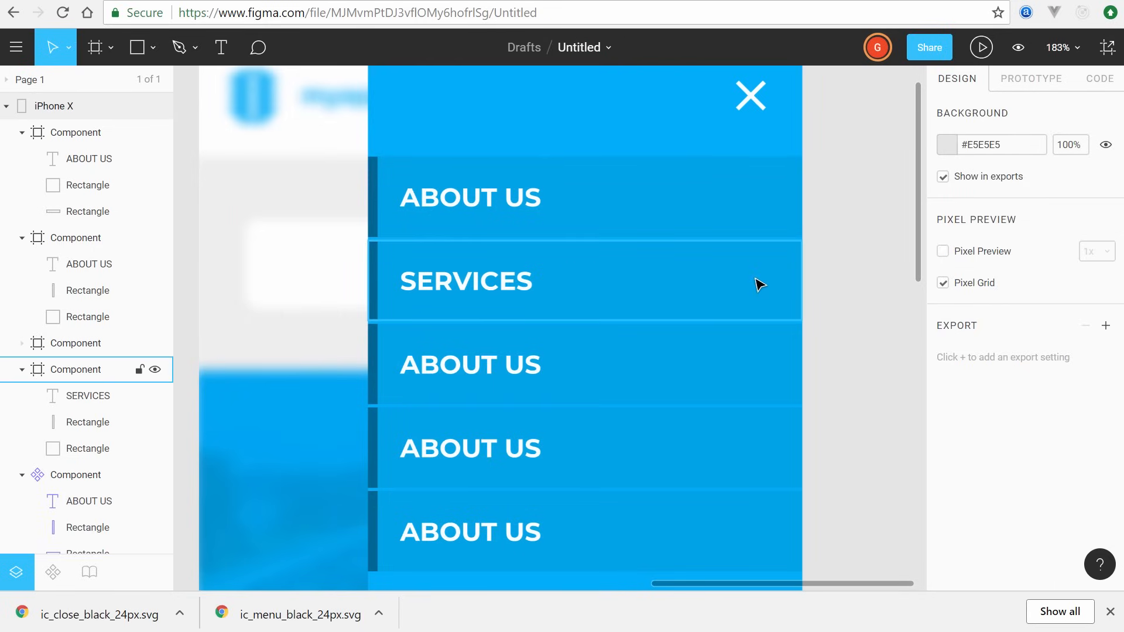
scroll(847, 340, "down", 3)
scroll(847, 340, "down", 5)
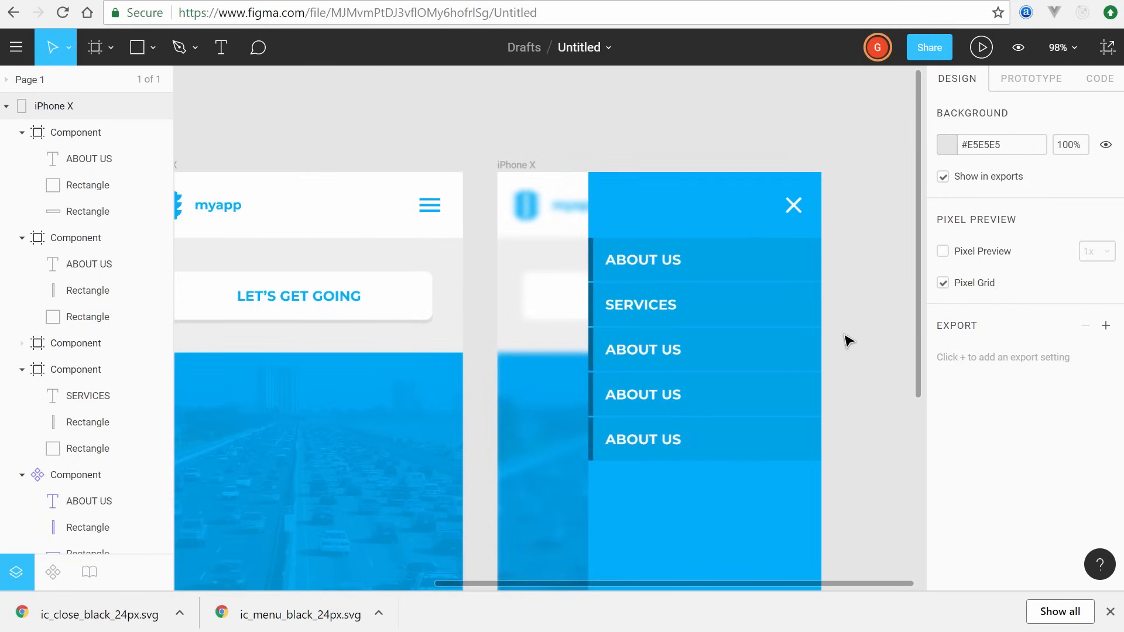
scroll(880, 256, "down", 3)
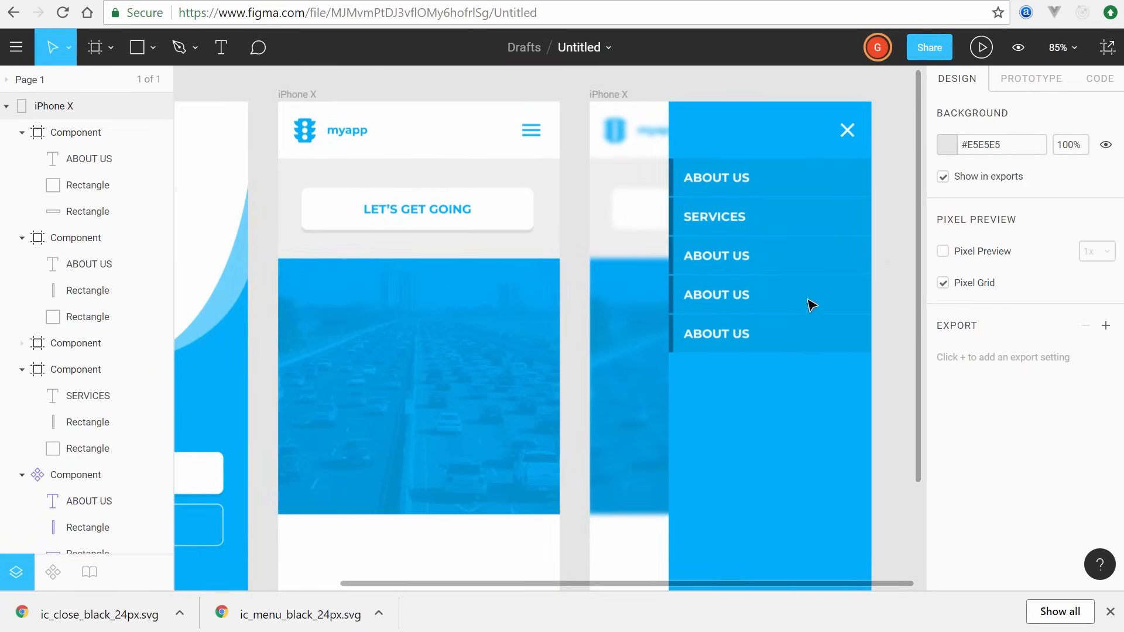
scroll(635, 276, "down", 2)
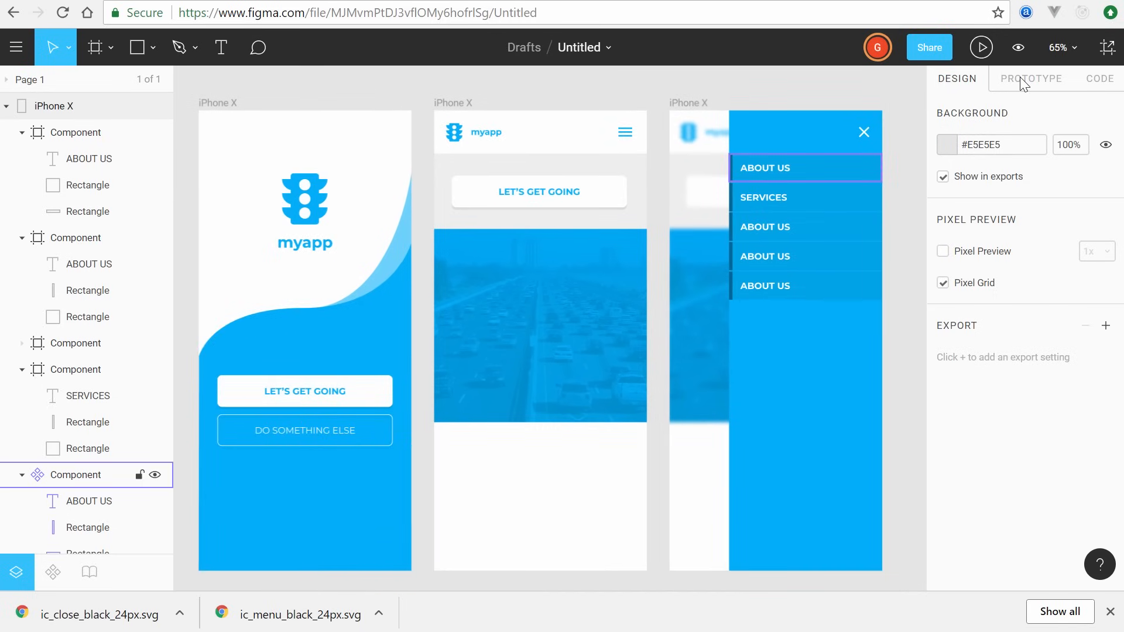
left_click(1021, 80)
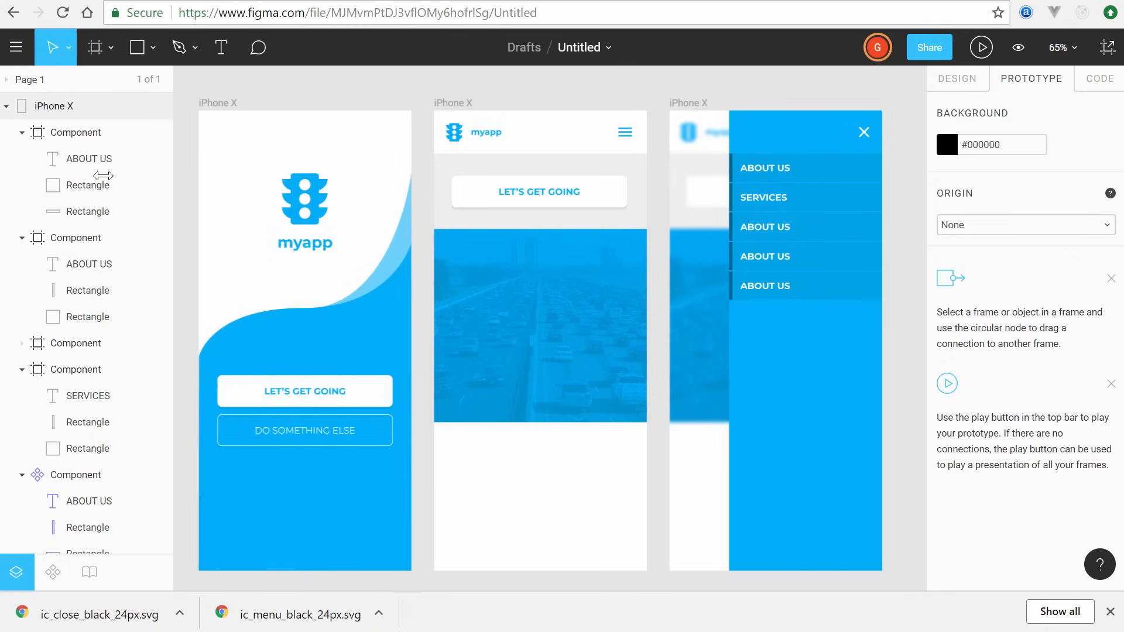
left_click(48, 578)
left_click(84, 577)
left_click(16, 572)
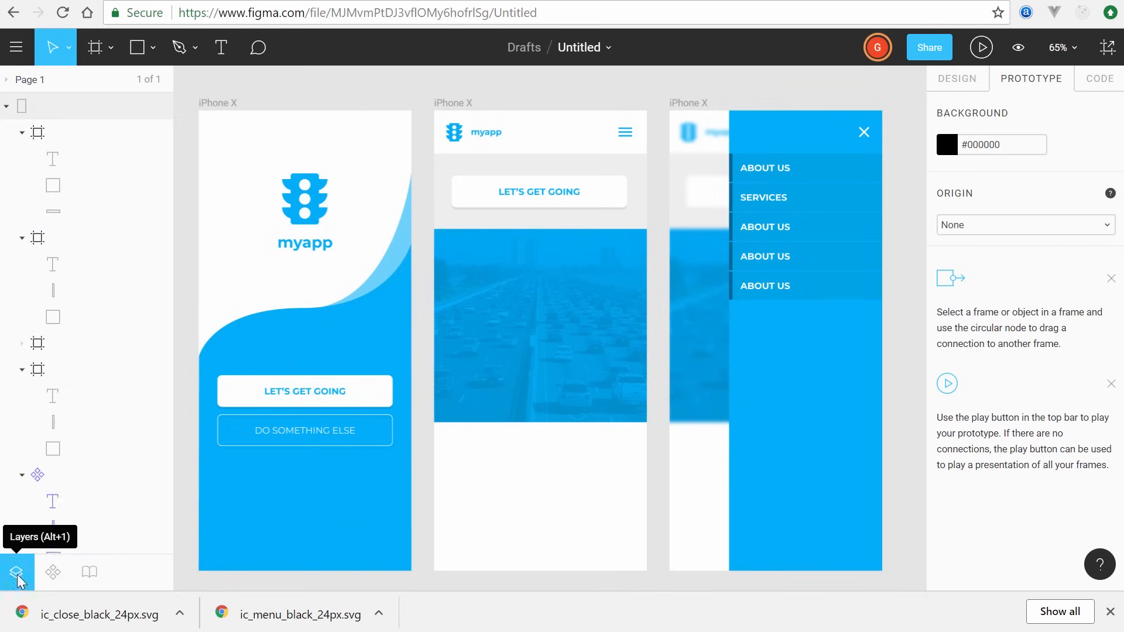
left_click(7, 80)
left_click(6, 81)
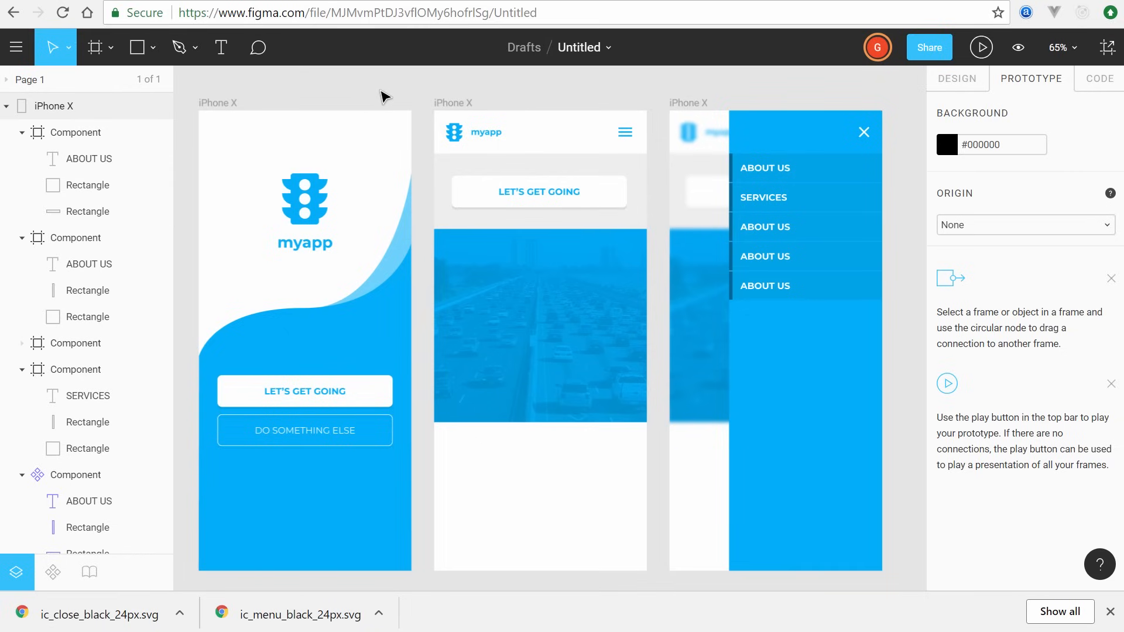
scroll(175, 128, "left", 4)
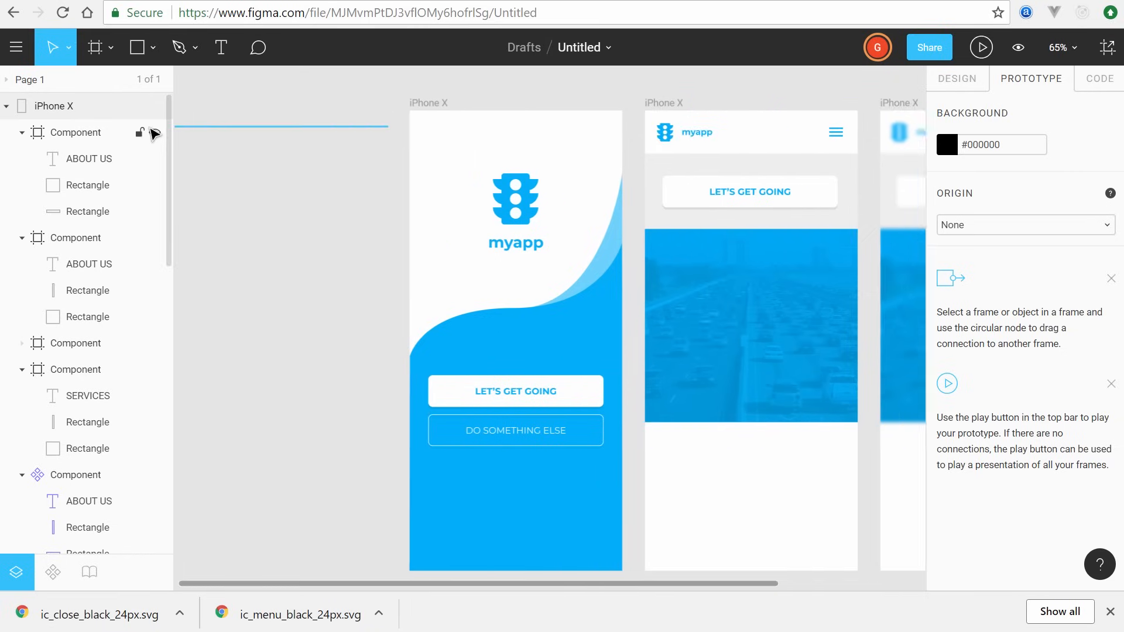
left_click_drag(334, 146, 159, 158)
left_click_drag(536, 100, 450, 83)
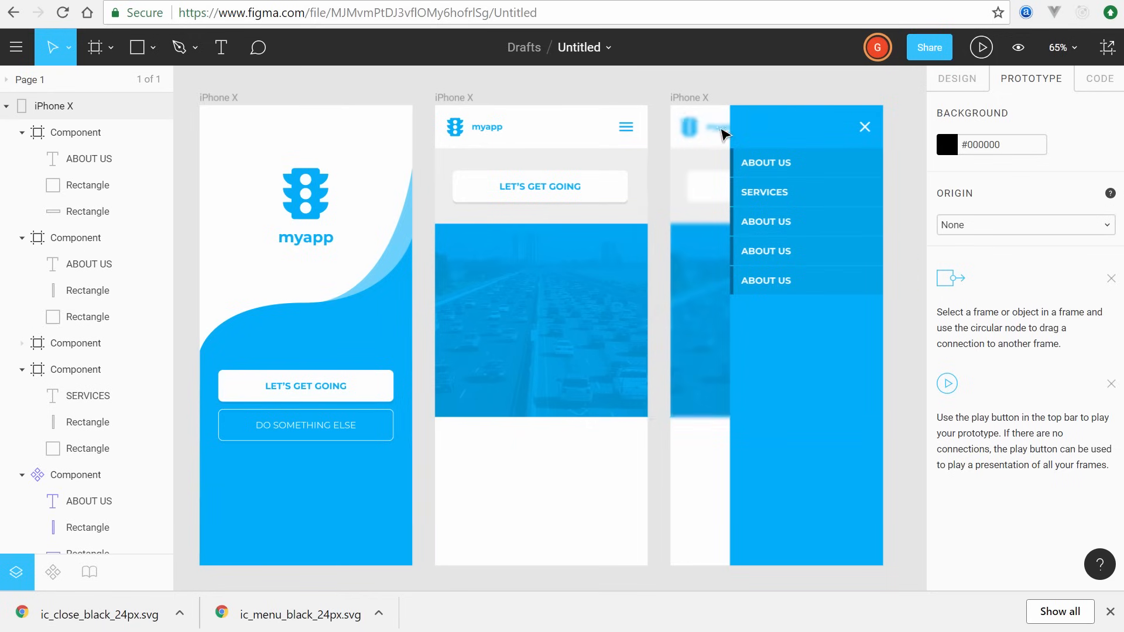
Step: Link the LET'S GET GOING button on the first iPhone X screen to the second screen with the traffic photo
left_click(369, 386)
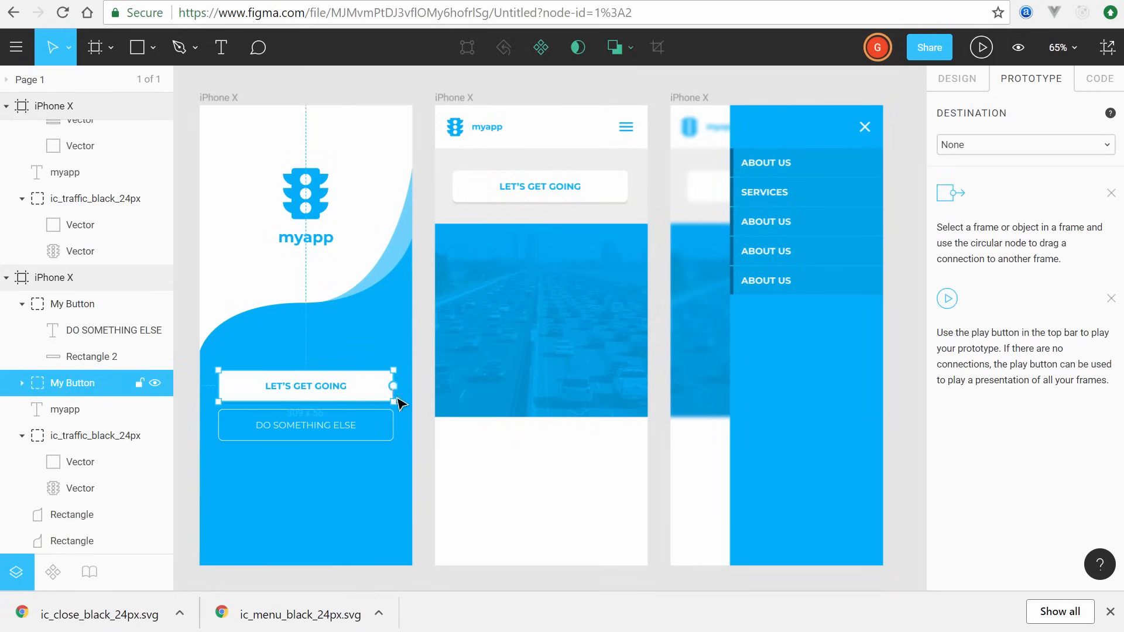
scroll(389, 390, "up", 6)
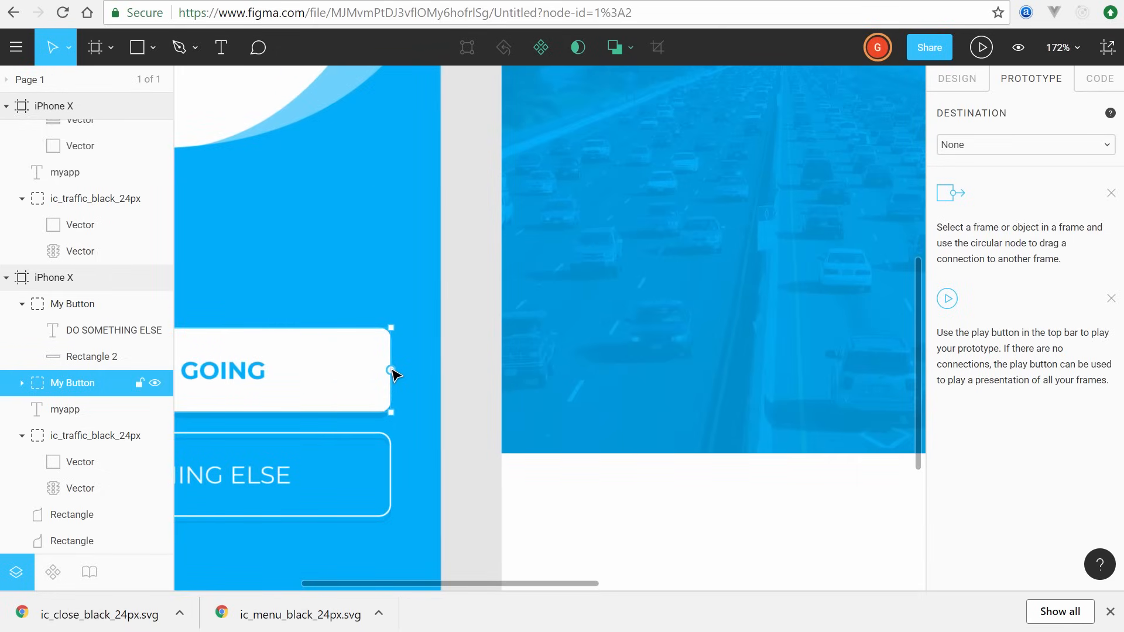
scroll(492, 293, "down", 2)
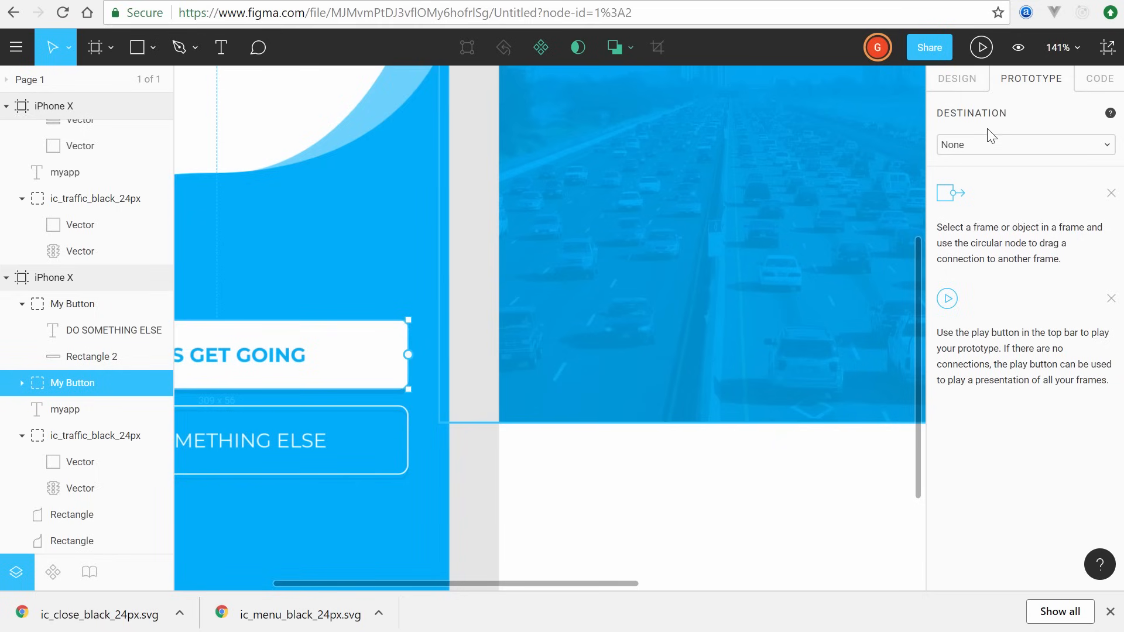
scroll(479, 296, "down", 5)
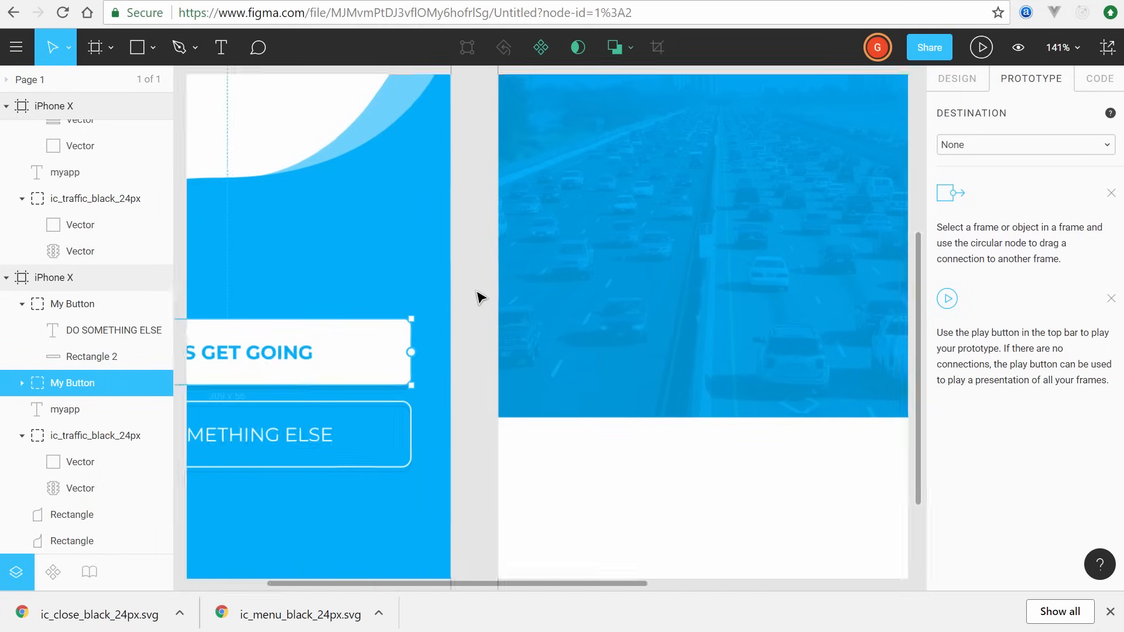
scroll(477, 296, "up", 1)
left_click_drag(471, 265, 406, 352)
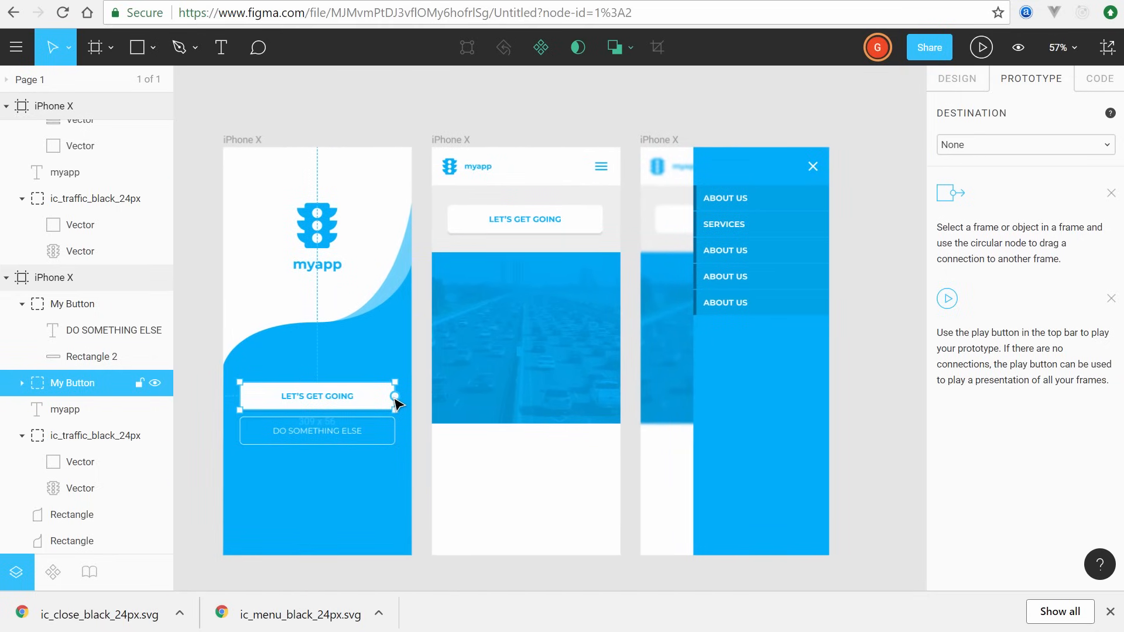
left_click_drag(395, 400, 461, 304)
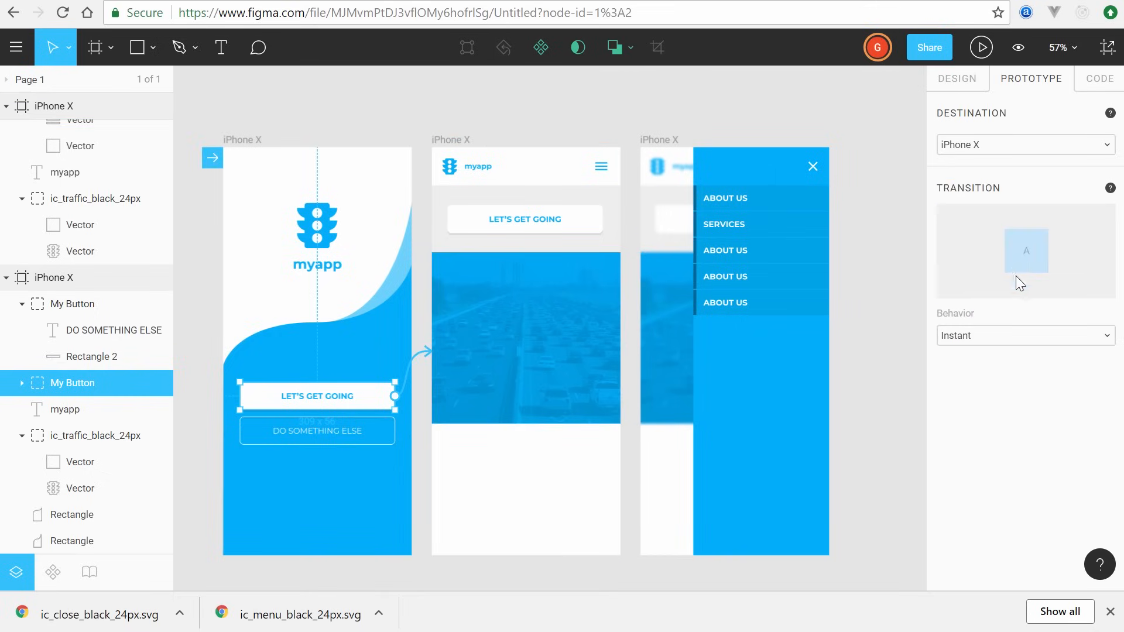
Step: Set the transition behavior of the first screen's LET'S GET GOING link to Push, keeping the Ease Out easing
left_click(969, 337)
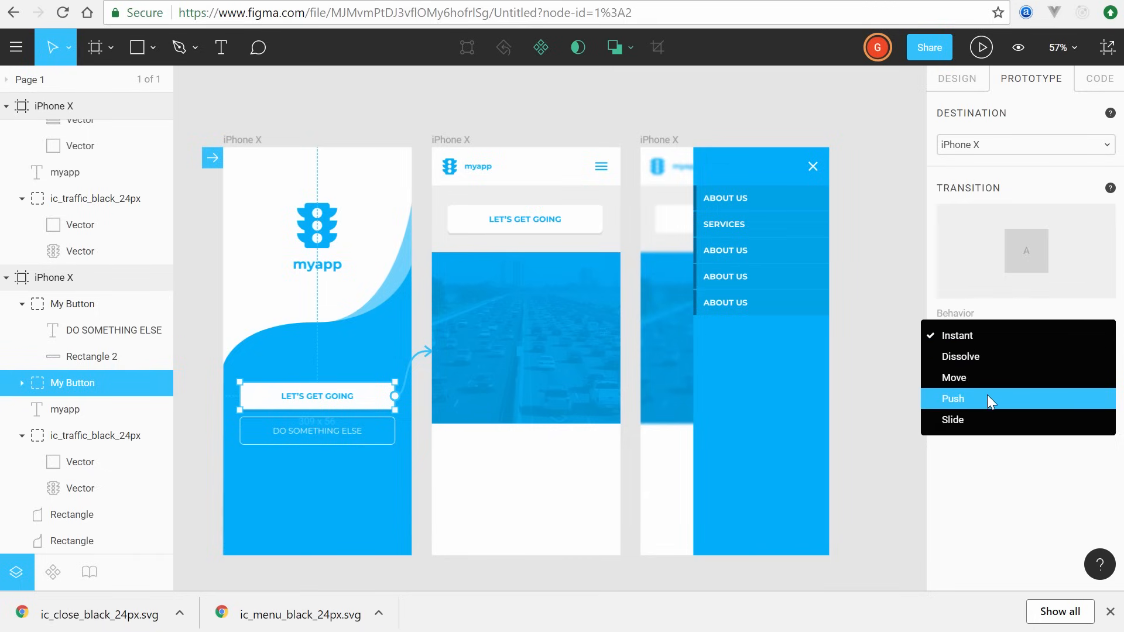
left_click(987, 398)
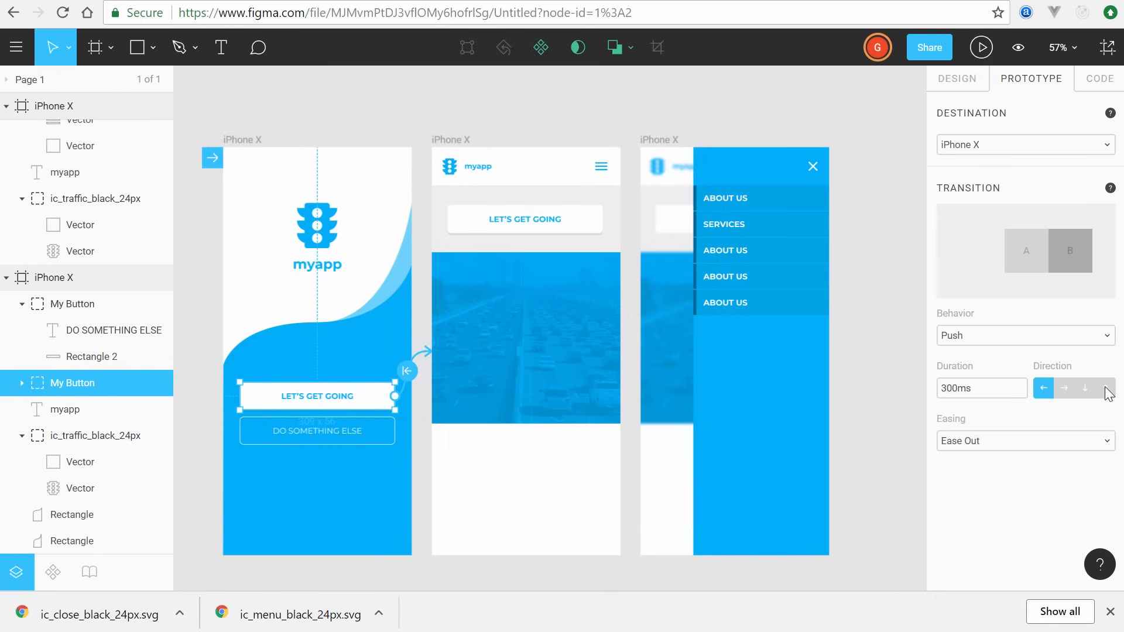
left_click(1001, 445)
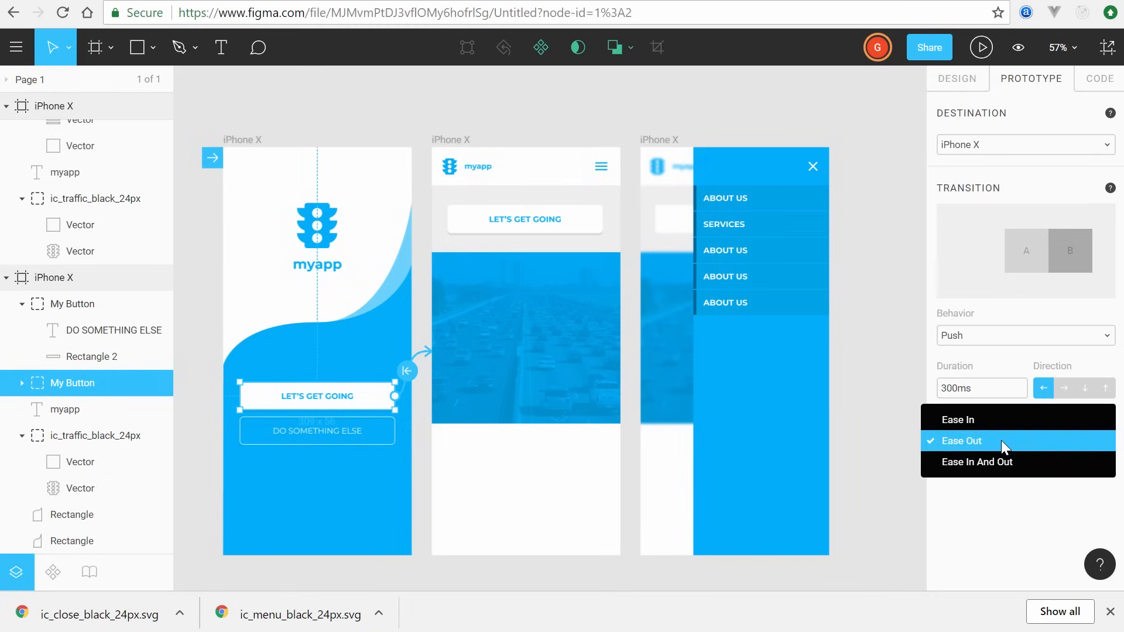
left_click(1003, 509)
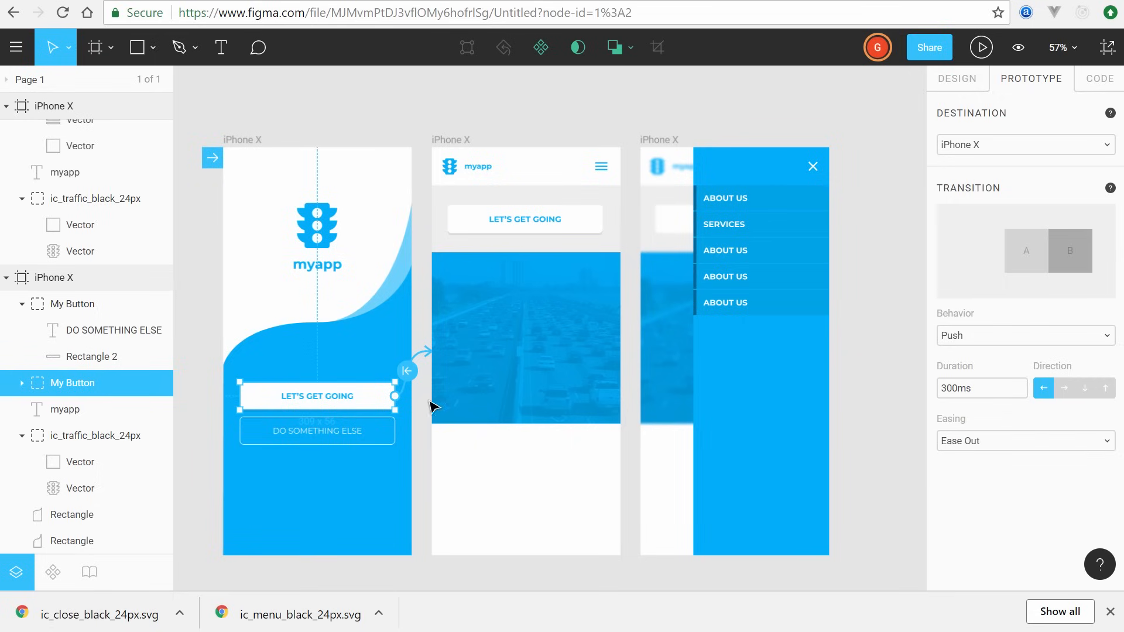
left_click(423, 114)
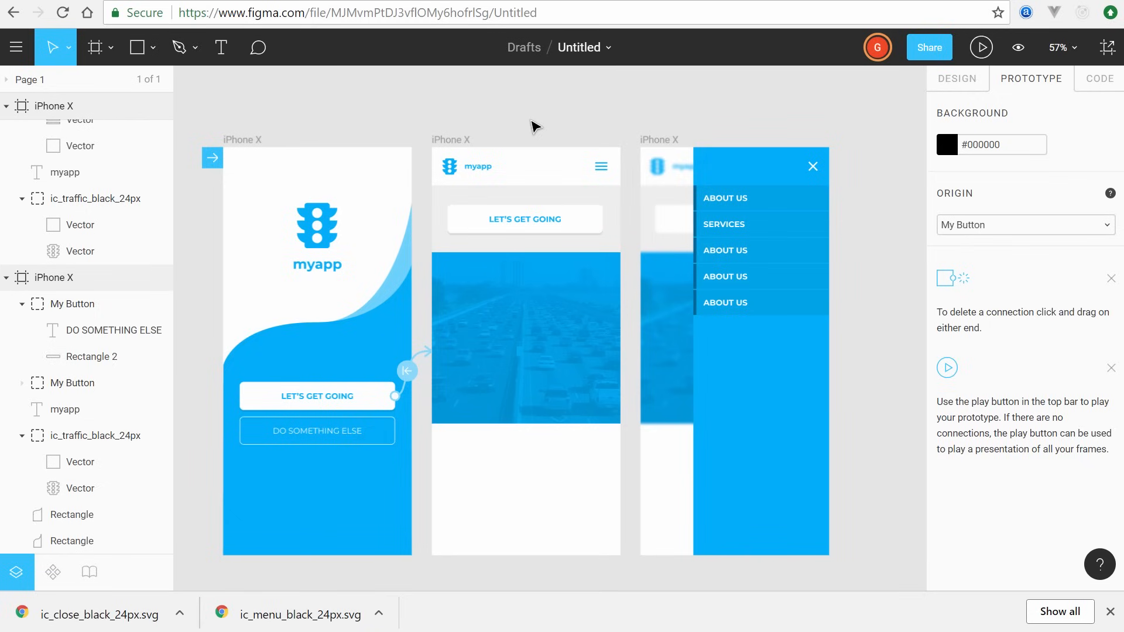
Step: Link the LET'S GET GOING button on the second iPhone X screen back to the first screen with a Push transition toward the right
left_click(534, 228)
left_click_drag(603, 219, 418, 347)
left_click_drag(602, 218, 379, 346)
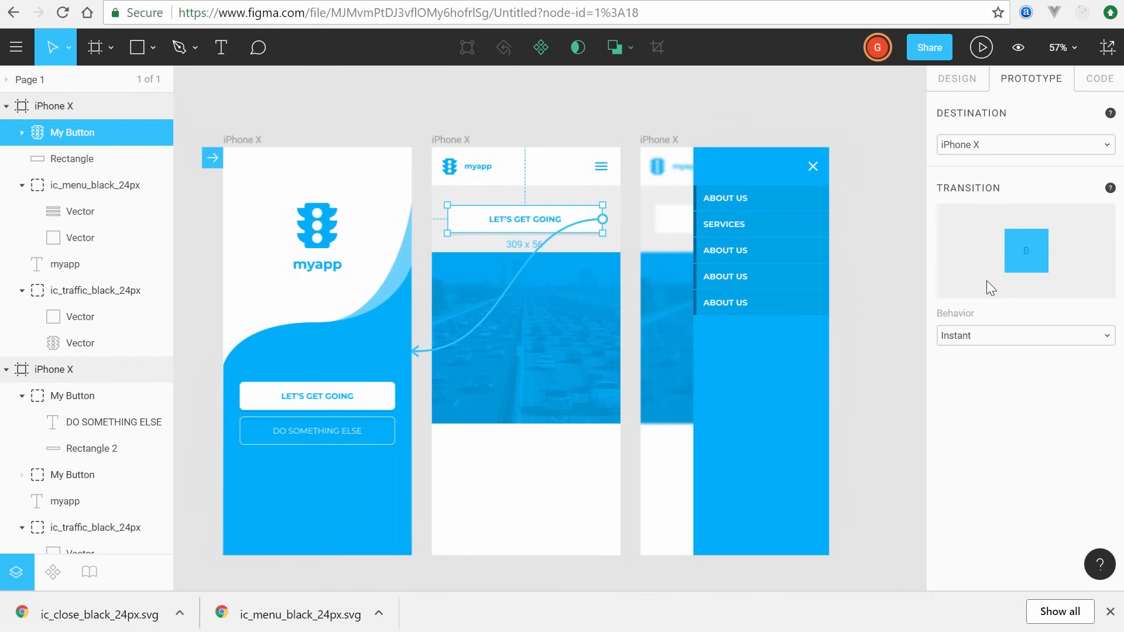
left_click(993, 334)
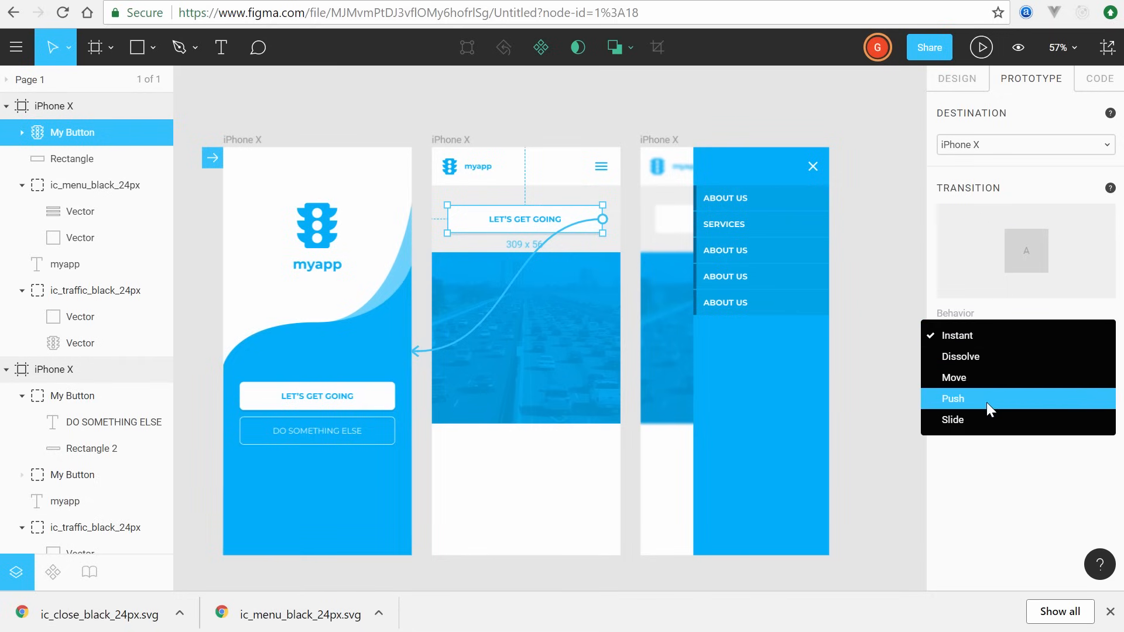
left_click(986, 403)
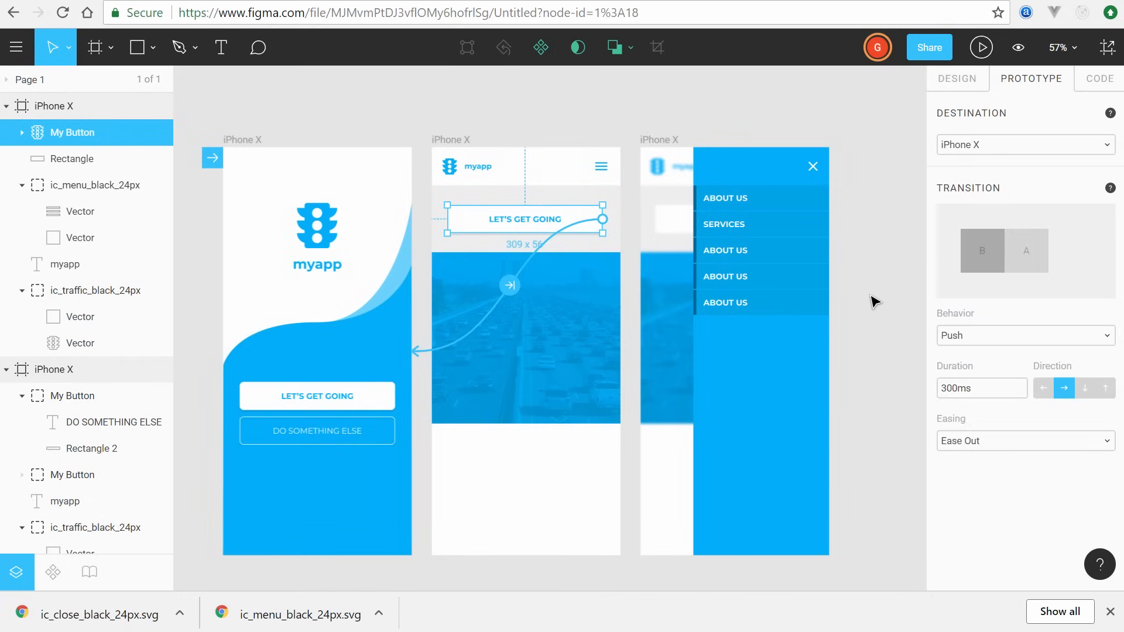
left_click(876, 270)
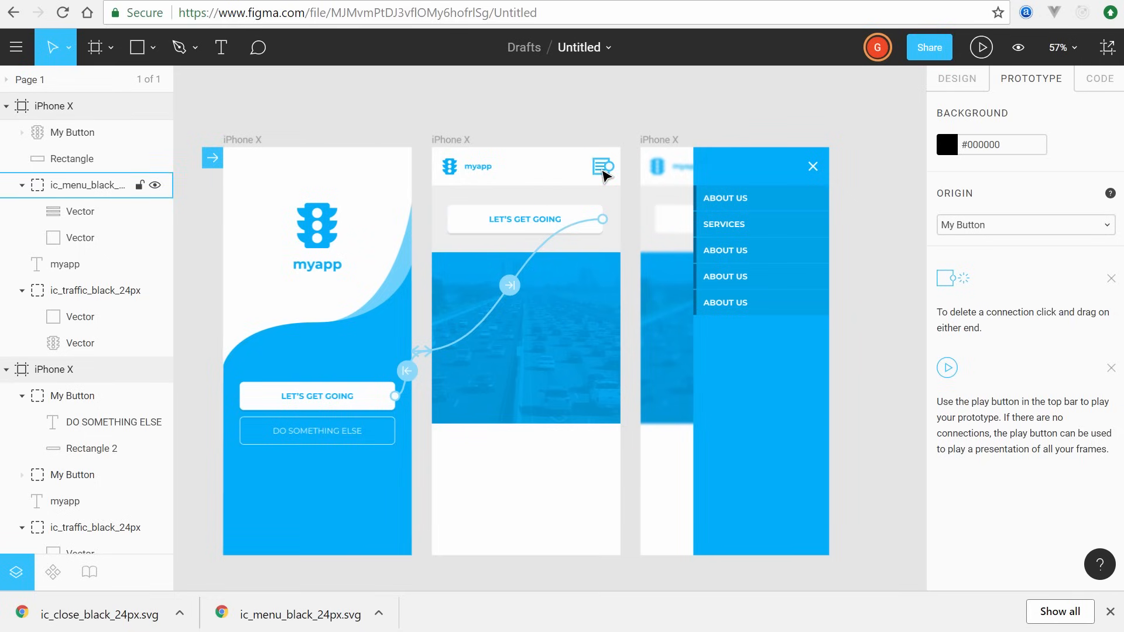
Step: Link the second screen's menu icon to the third screen and the third screen's close icon back to the second screen, using Instant transitions
left_click_drag(606, 168, 741, 293)
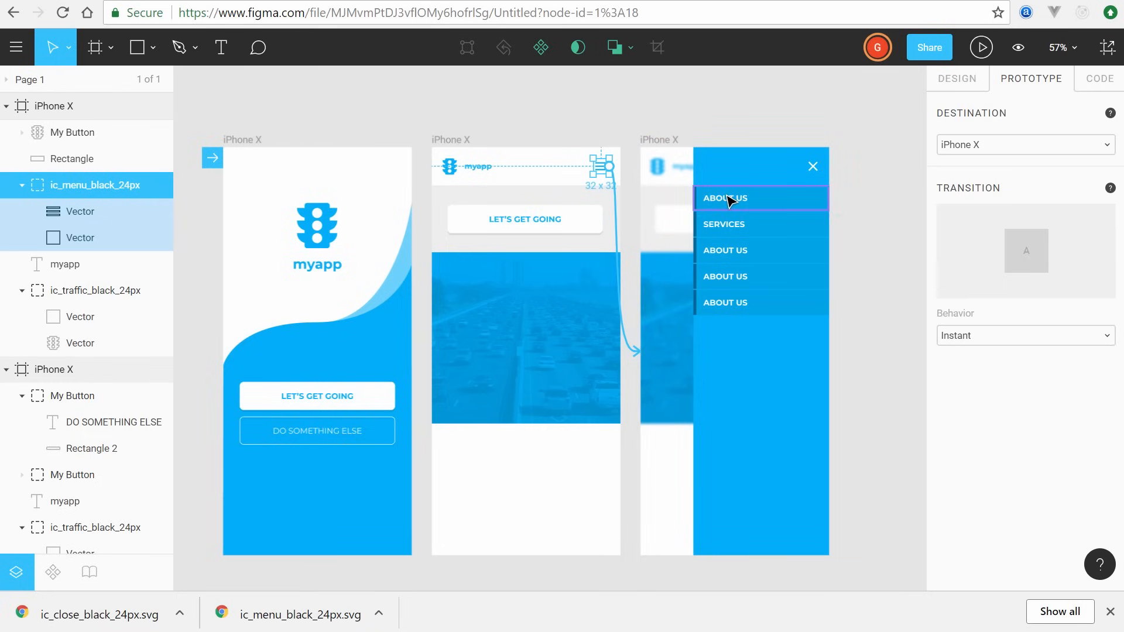
left_click(814, 169)
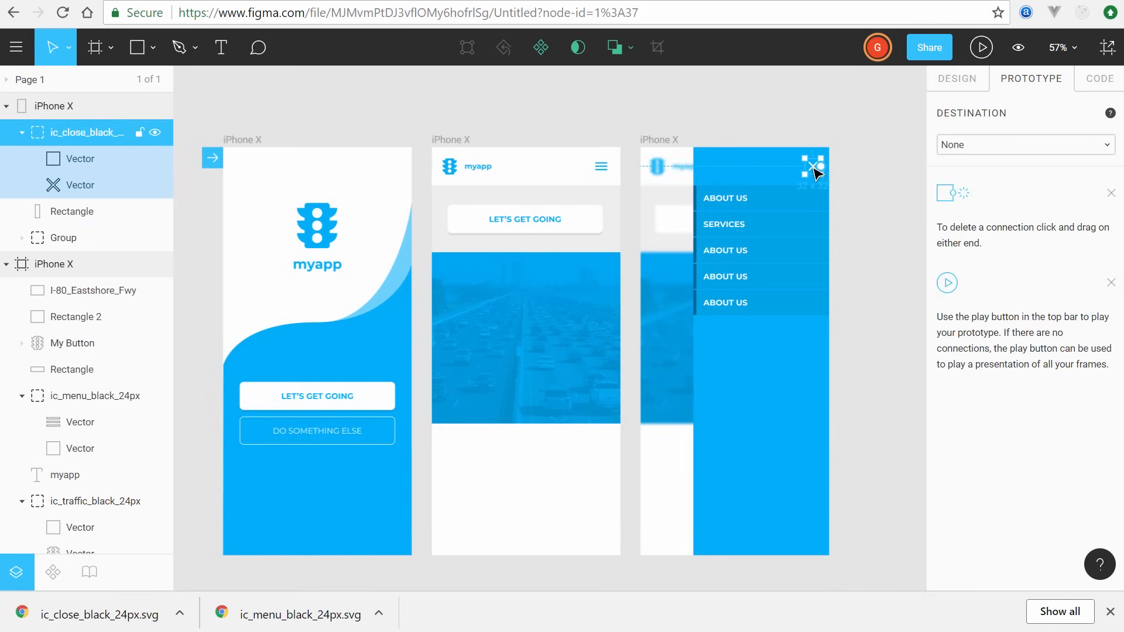
left_click_drag(824, 171, 591, 281)
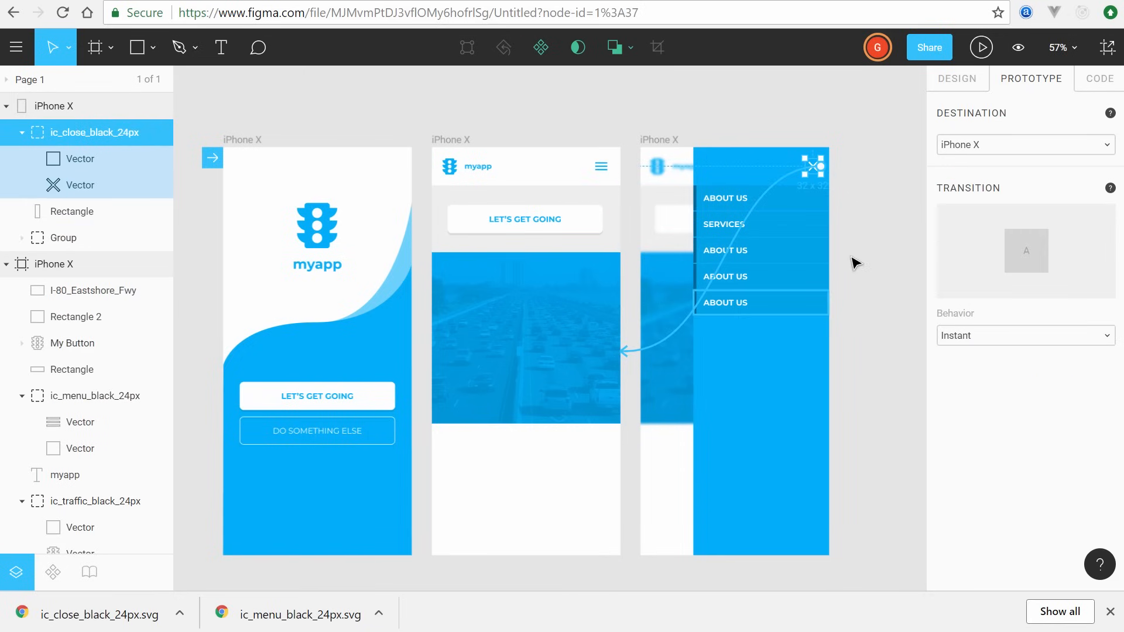
left_click_drag(859, 86, 357, 275)
left_click(447, 121)
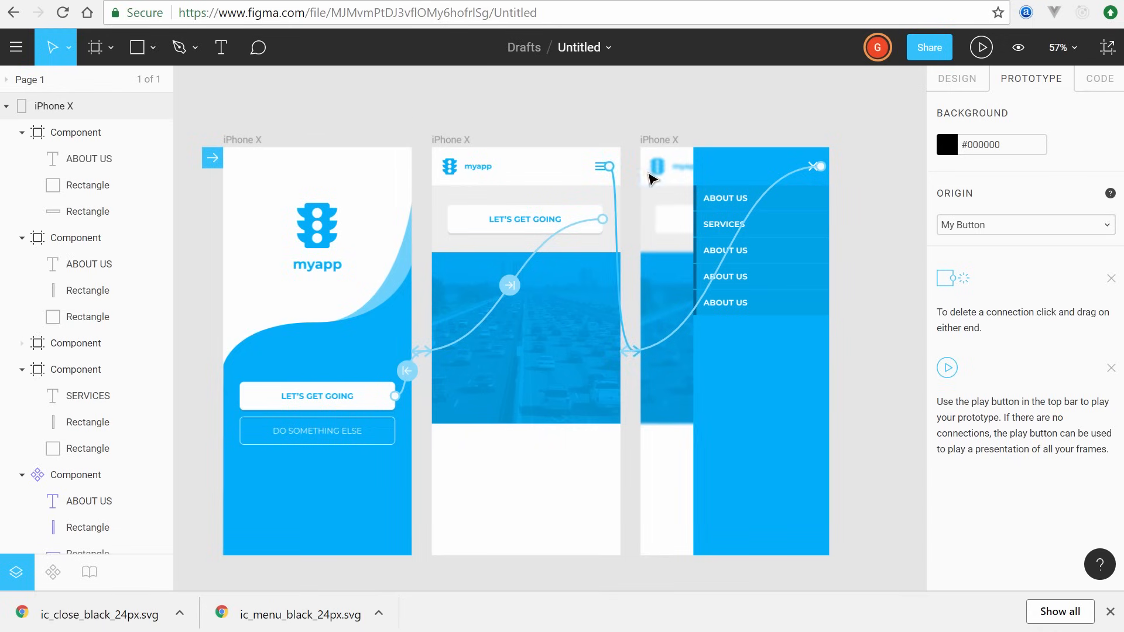
Step: Link the blurred background group on the third iPhone X screen to the second screen with an Instant transition
left_click(663, 158)
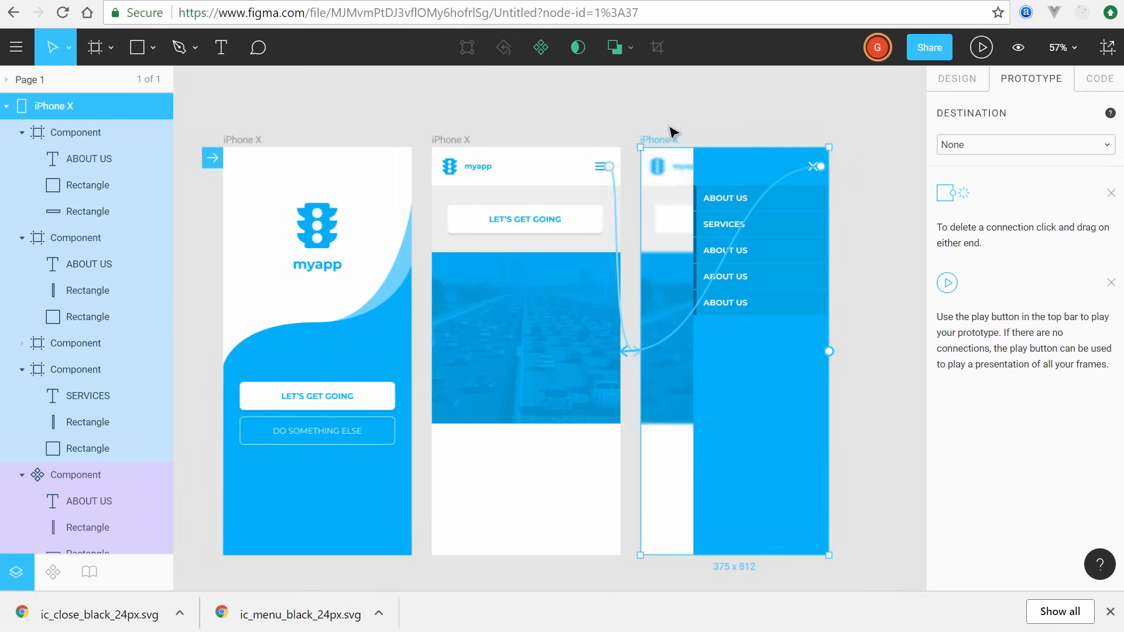
left_click(673, 175)
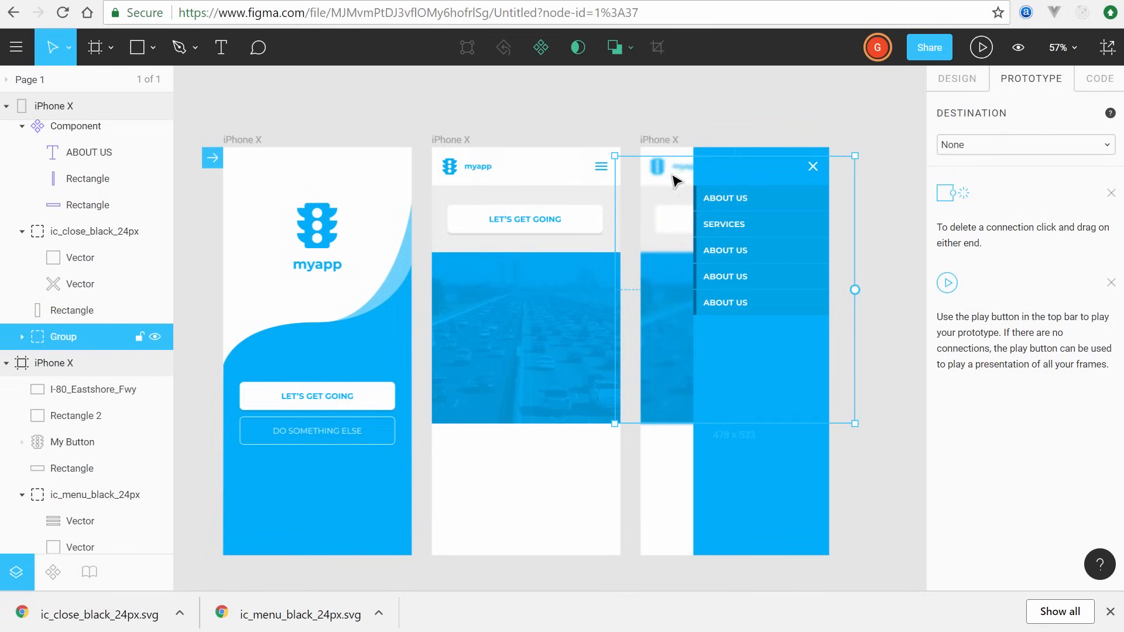
scroll(679, 281, "up", 2)
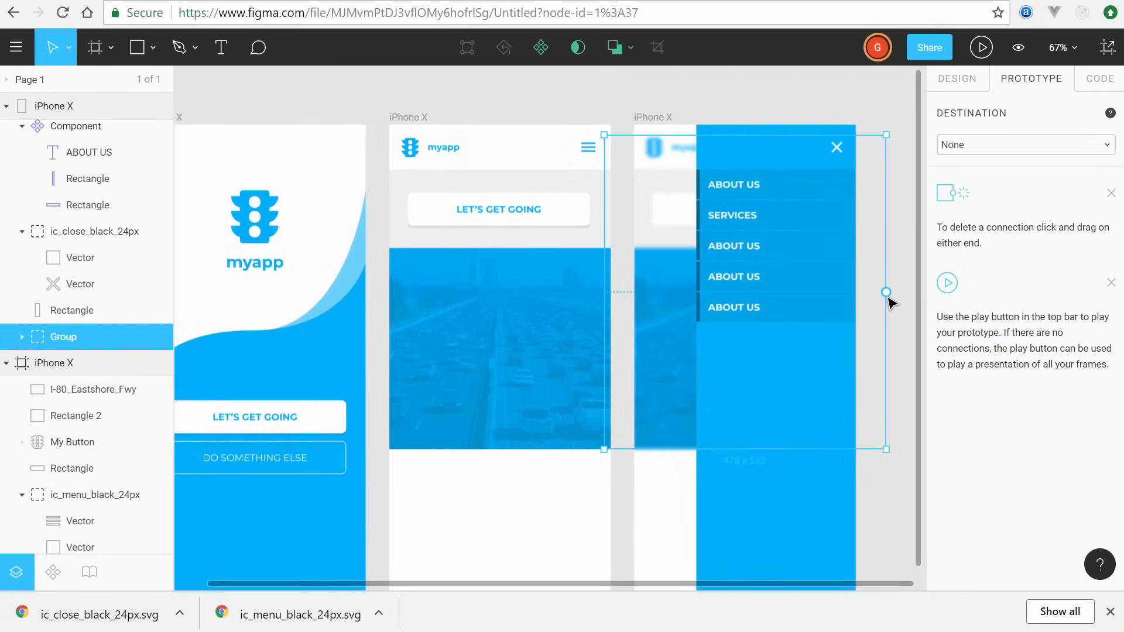
left_click_drag(887, 293, 524, 299)
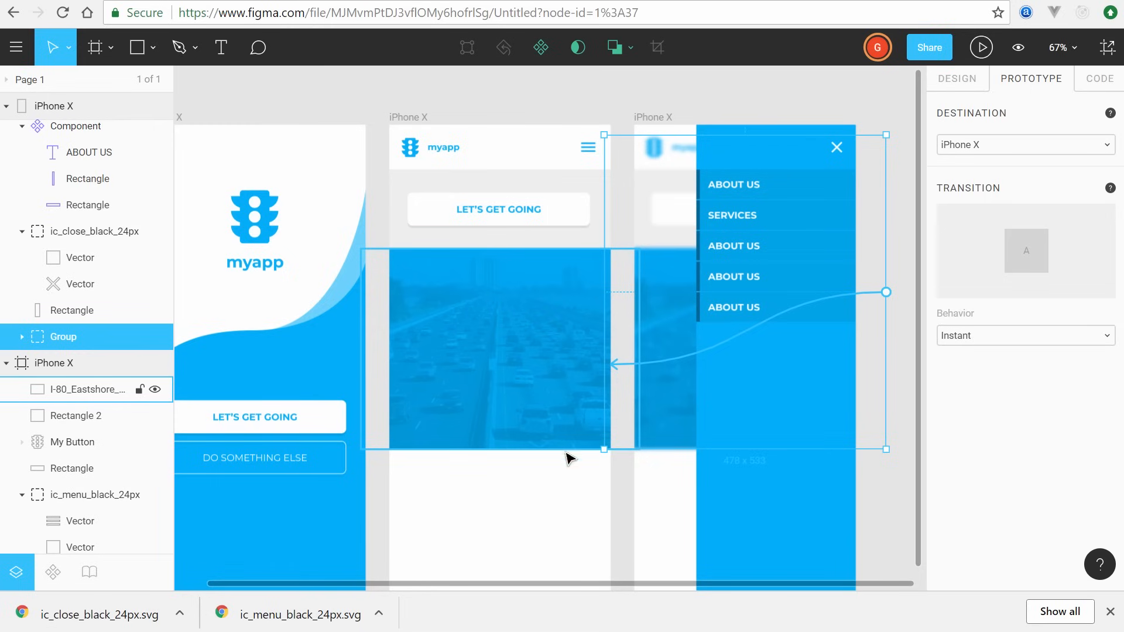
left_click(481, 108)
Step: Play the prototype and test the LET'S GET GOING links back and forth between the first and second screens
scroll(481, 108, "down", 3)
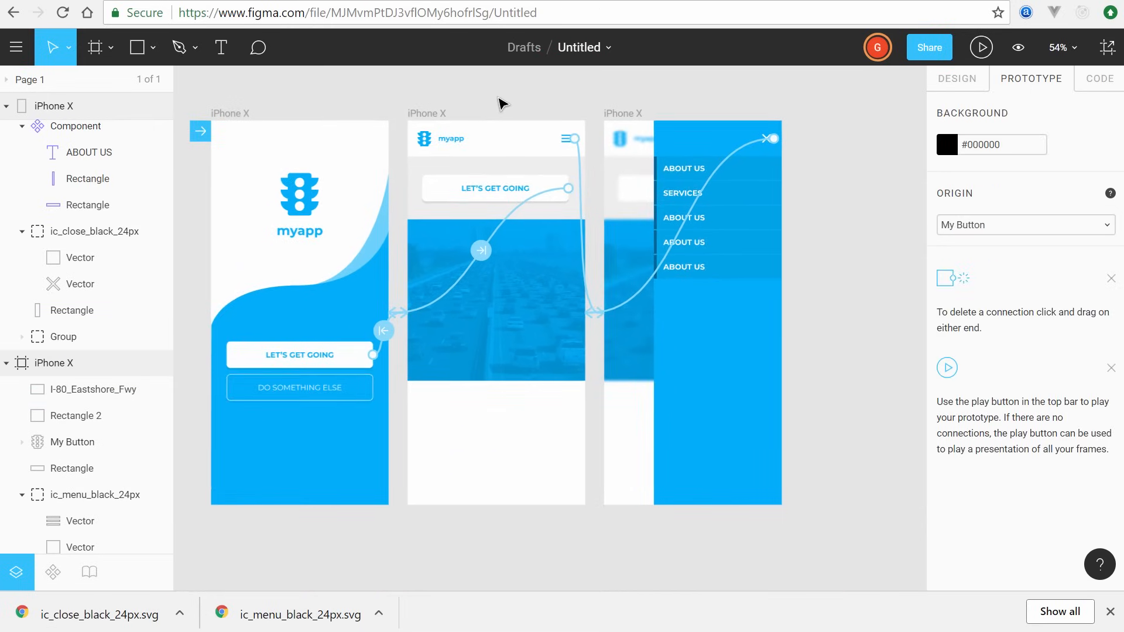
left_click_drag(499, 100, 581, 152)
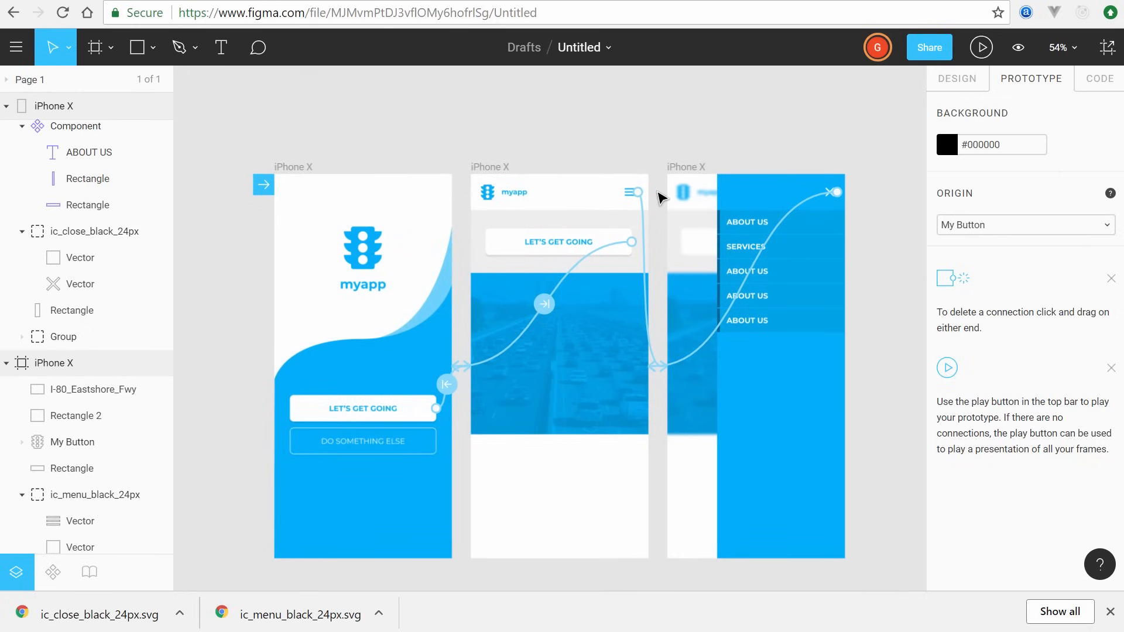
left_click(974, 46)
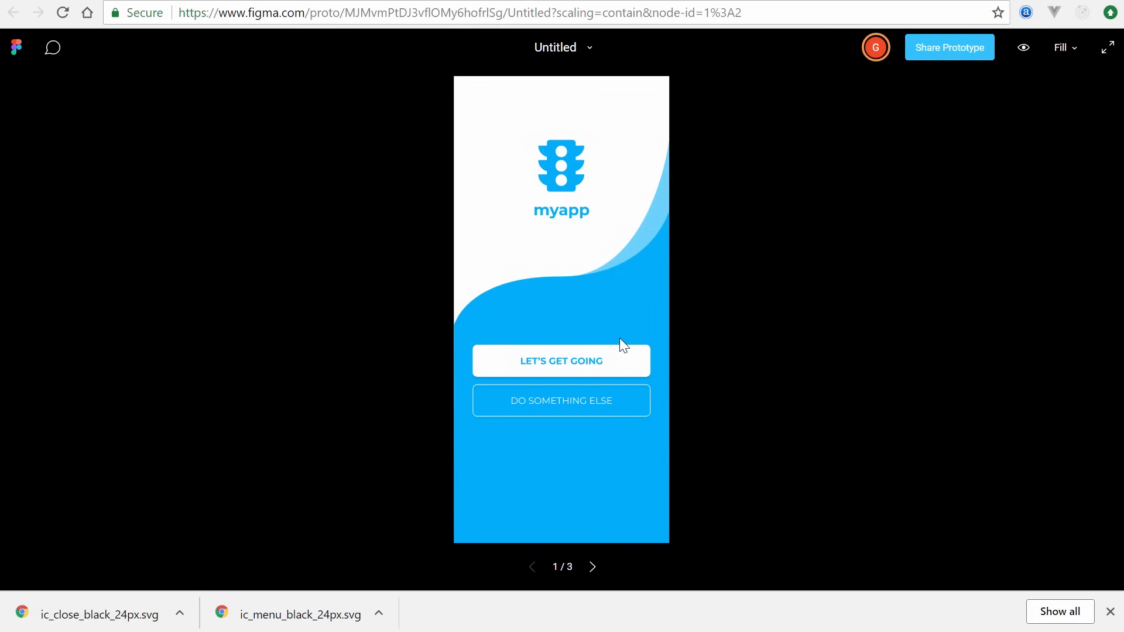
left_click(570, 361)
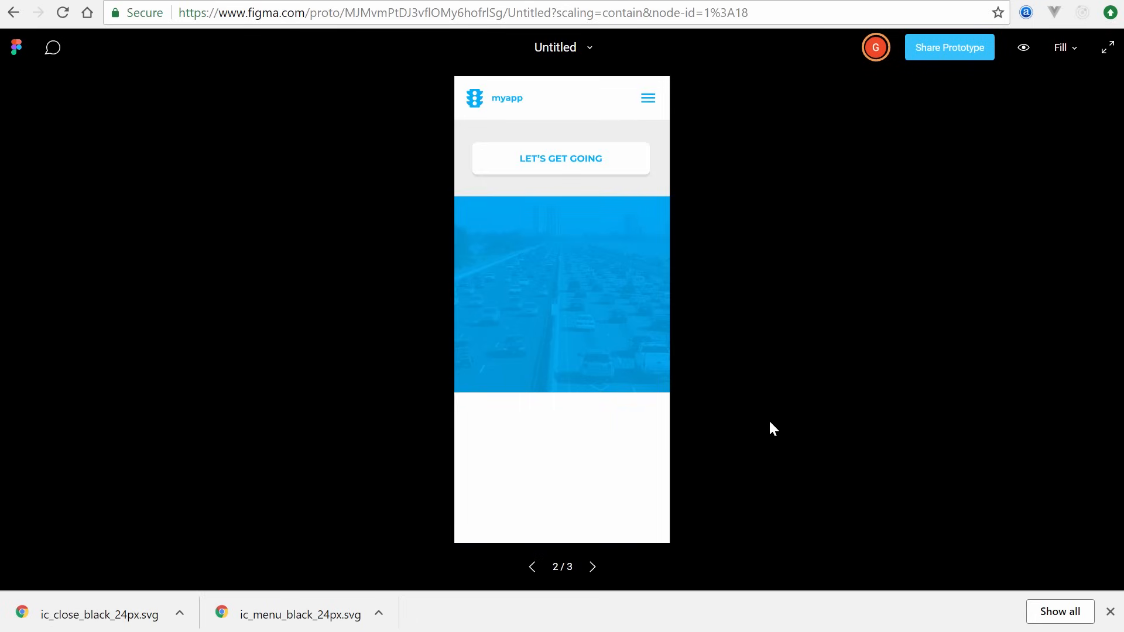
left_click(566, 164)
left_click(572, 374)
Step: Test opening and closing the menu panel in the running prototype, repeating the LET'S GET GOING round trip in between
left_click(647, 108)
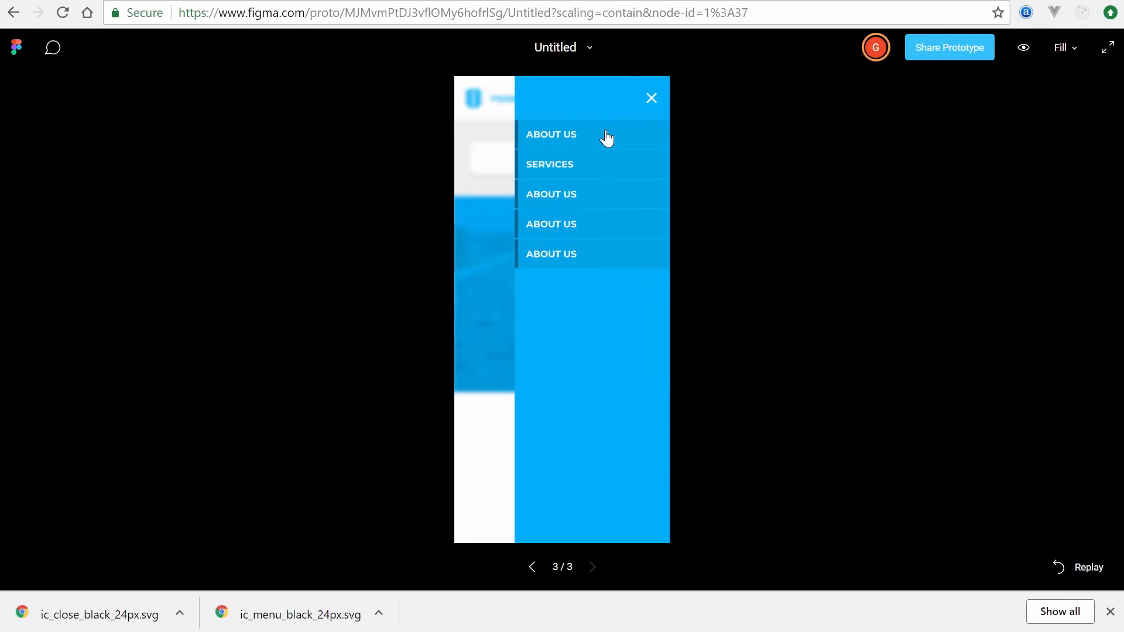
left_click(654, 109)
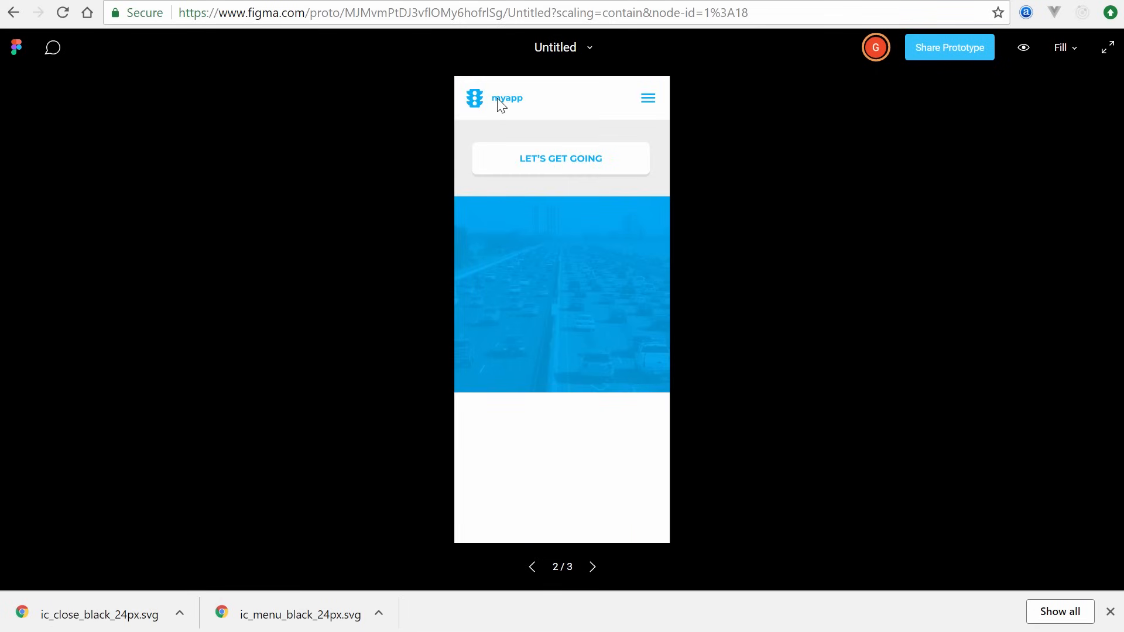
left_click(555, 167)
left_click(583, 368)
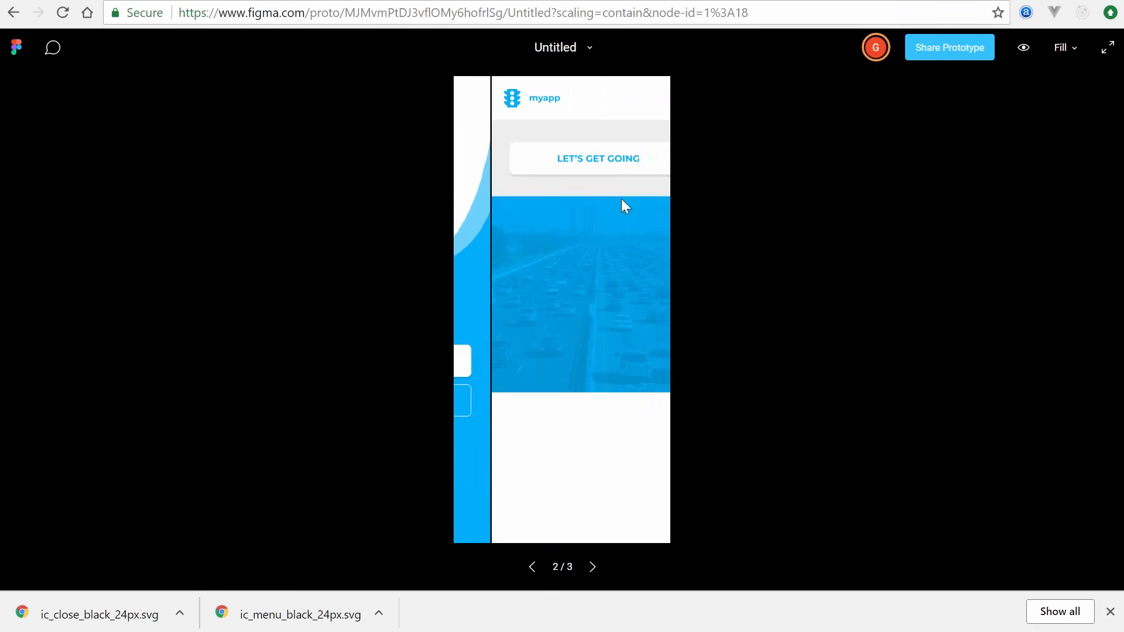
left_click(644, 103)
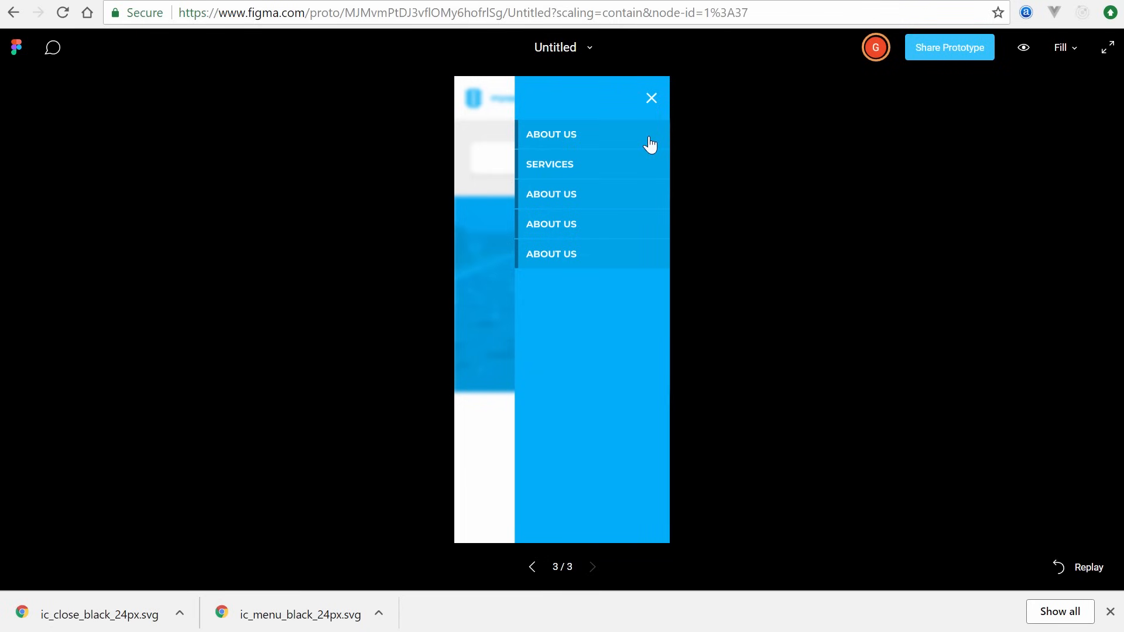
left_click(651, 99)
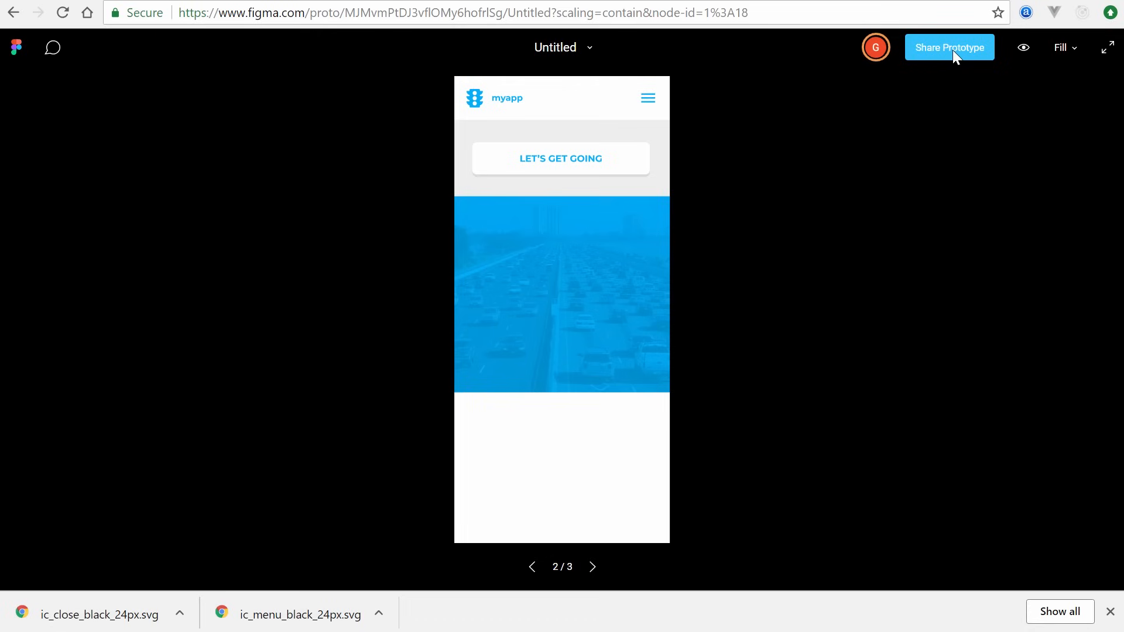
Step: Examine the prototype viewer's hotspot hint, scaling and full-screen options, and return to the design file
left_click(1022, 51)
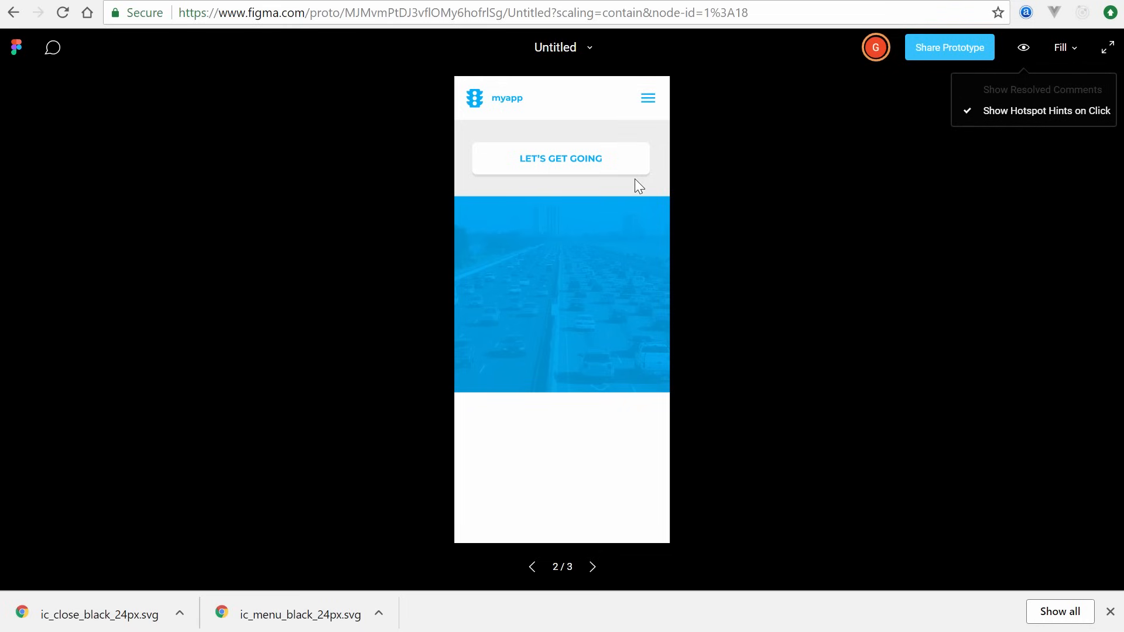
left_click(564, 222)
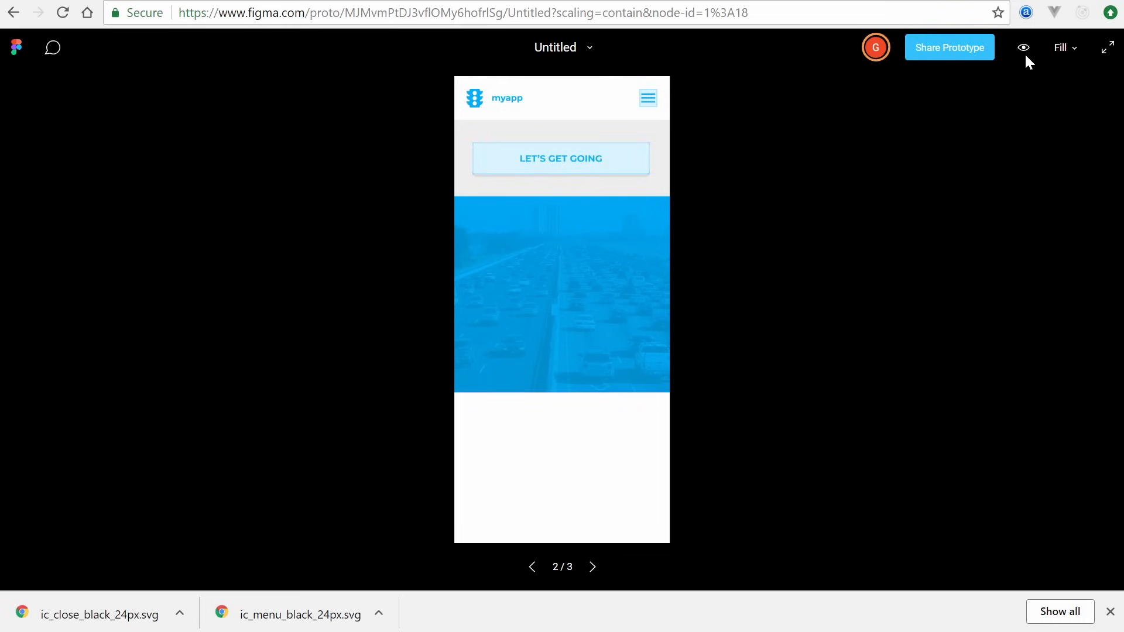
left_click(1075, 52)
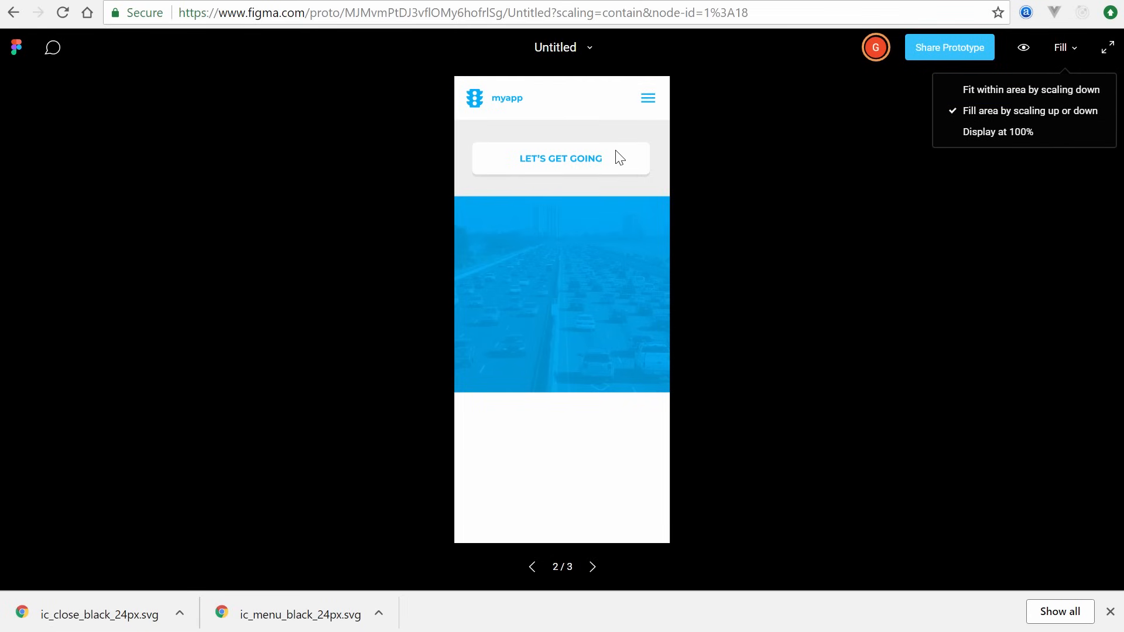
left_click(1107, 51)
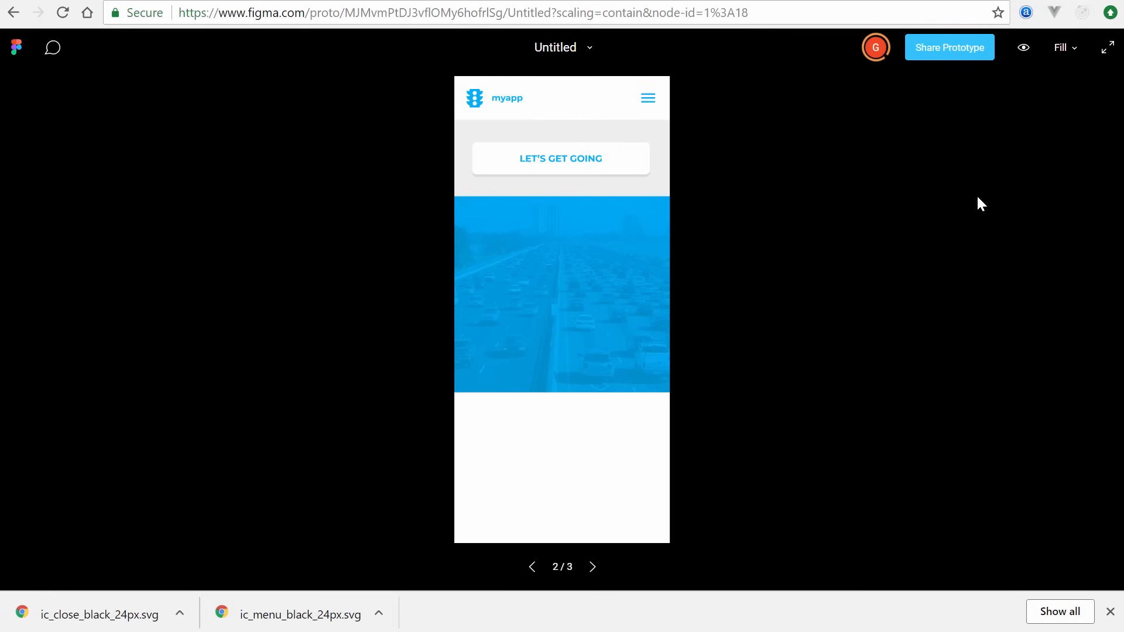
left_click(950, 199)
left_click(81, 0)
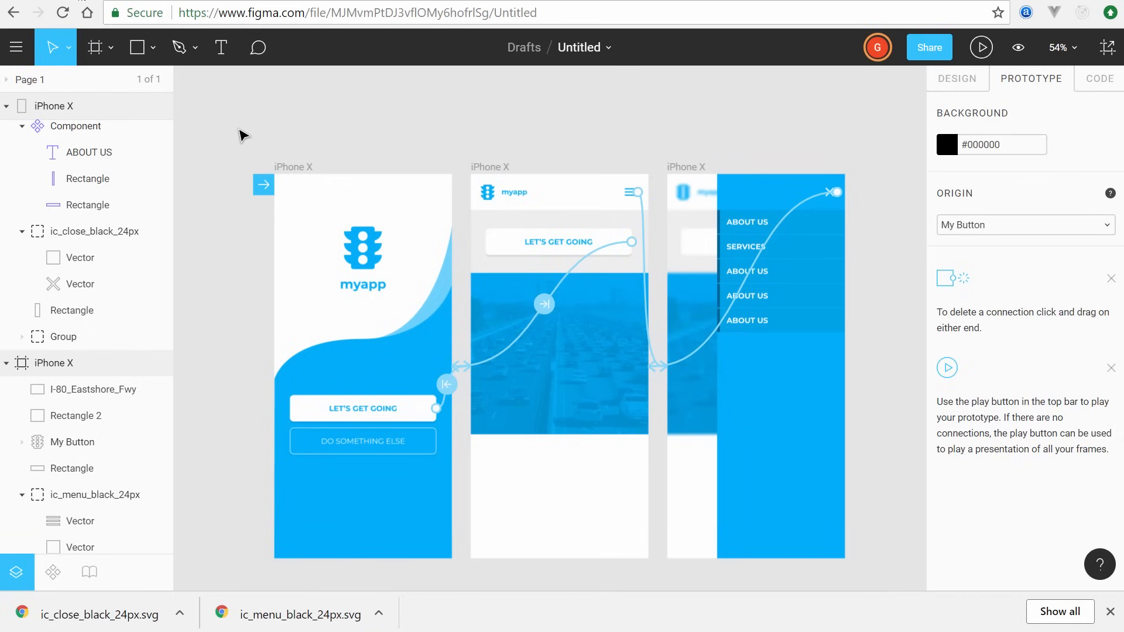
left_click(20, 48)
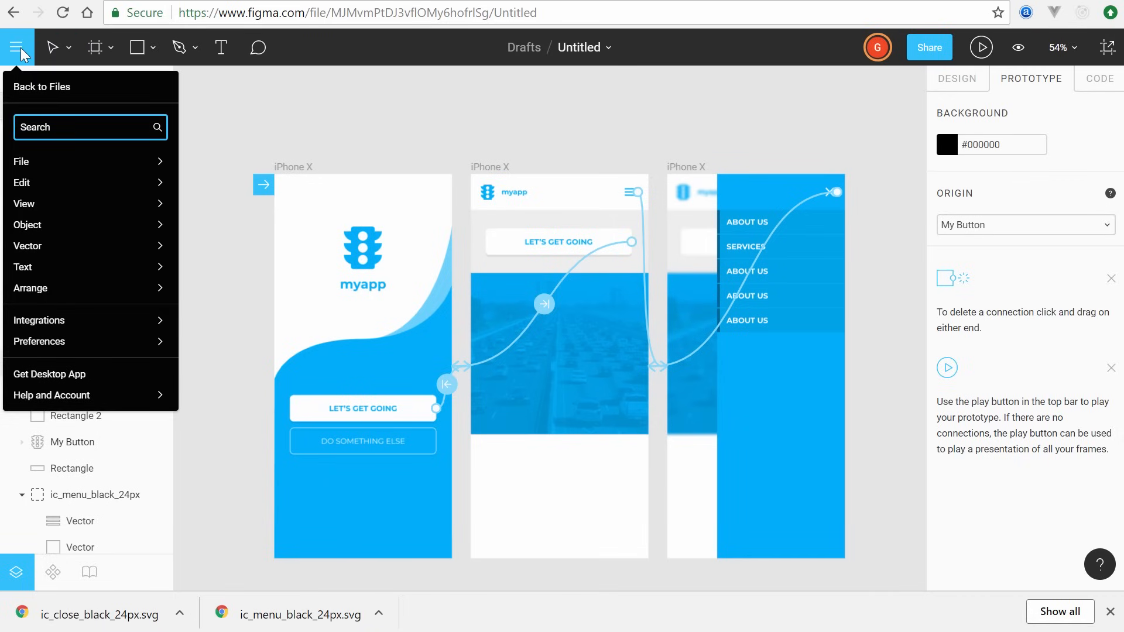
mouse_move(48, 162)
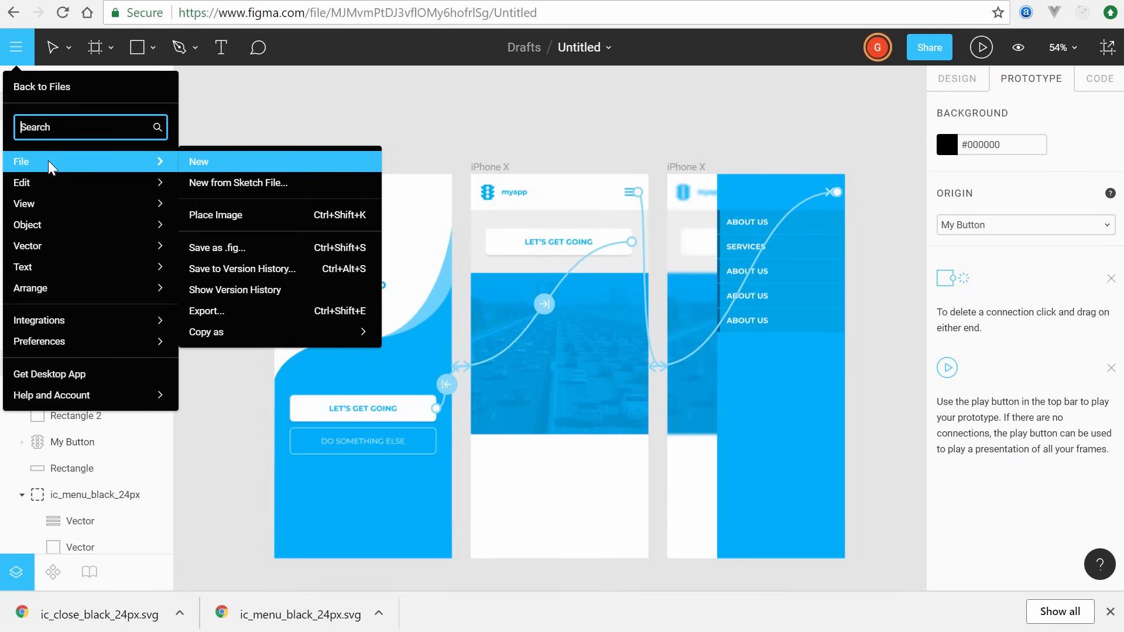
left_click(487, 134)
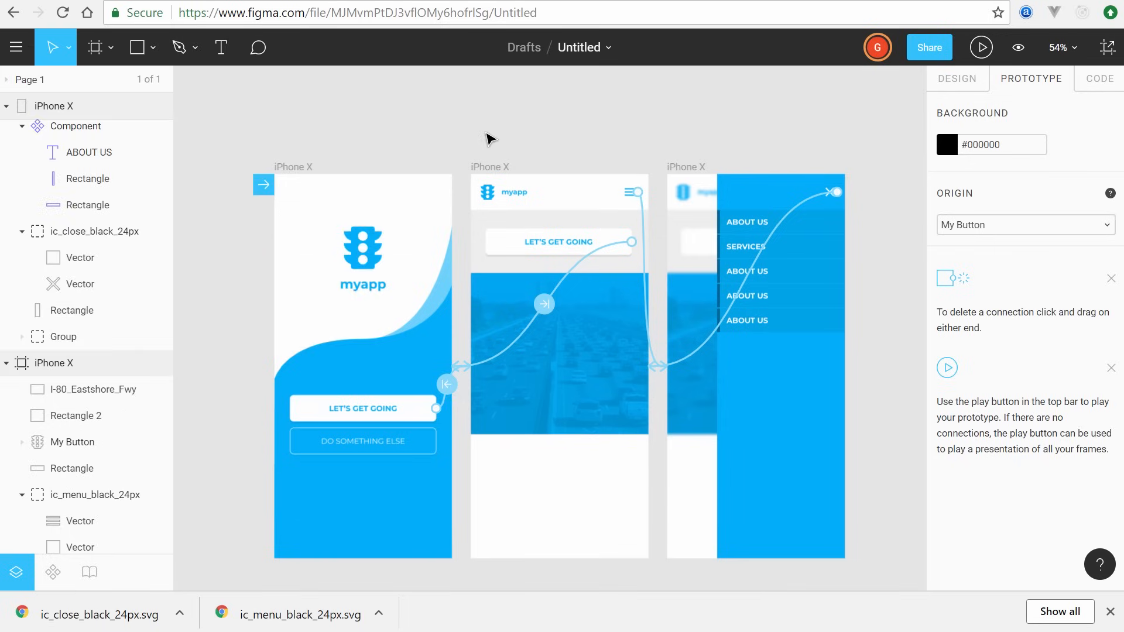
left_click_drag(250, 139, 841, 461)
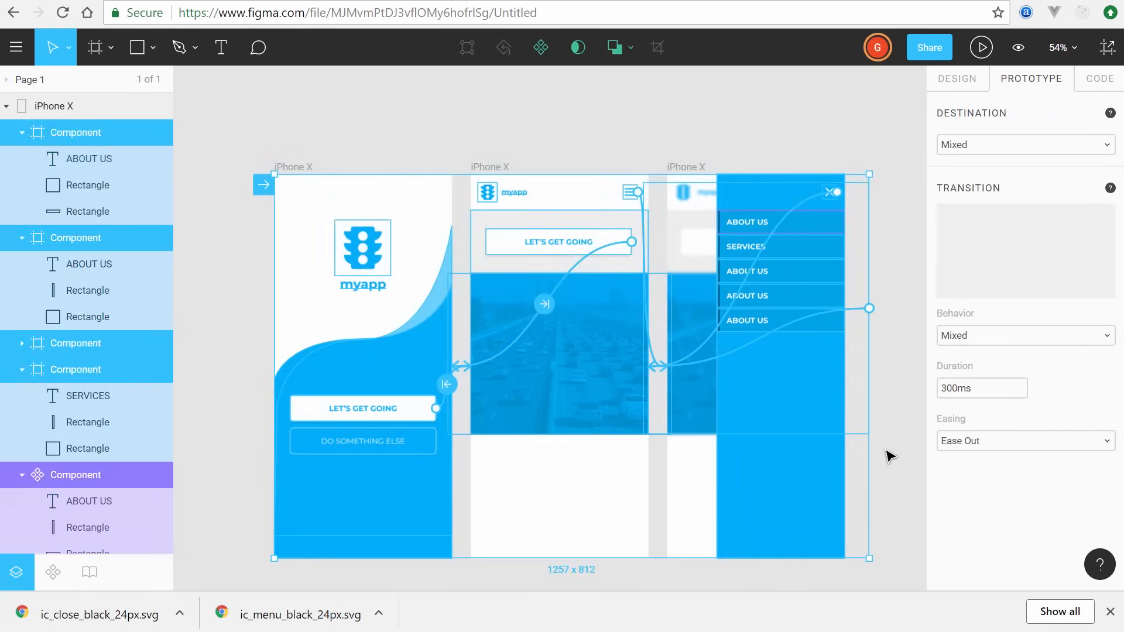
left_click(885, 451)
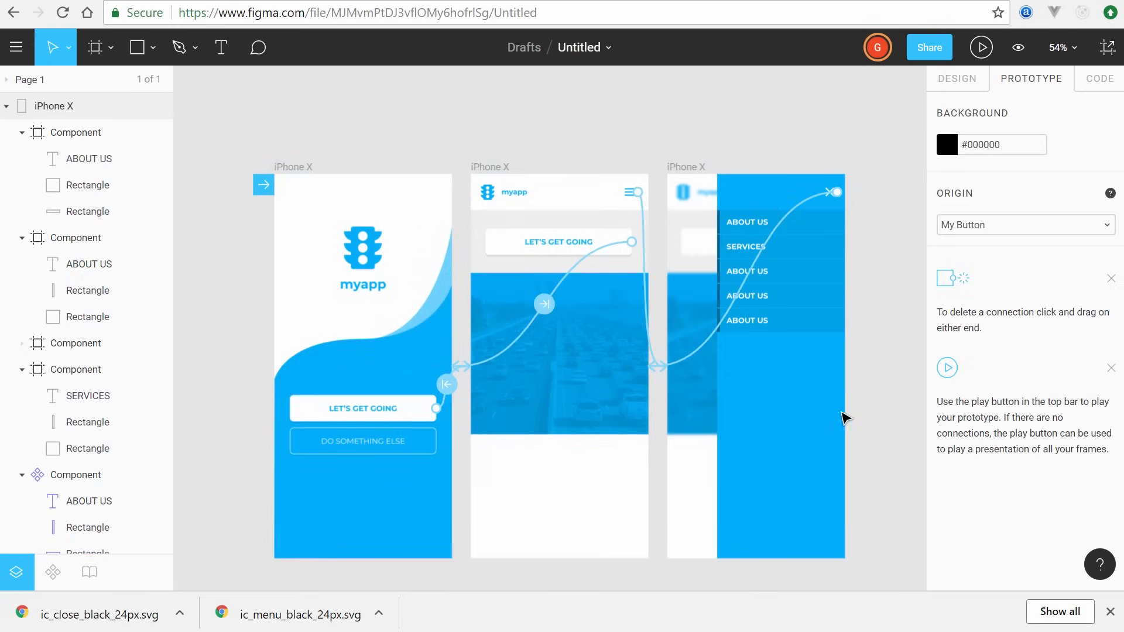
left_click(16, 48)
left_click(16, 48)
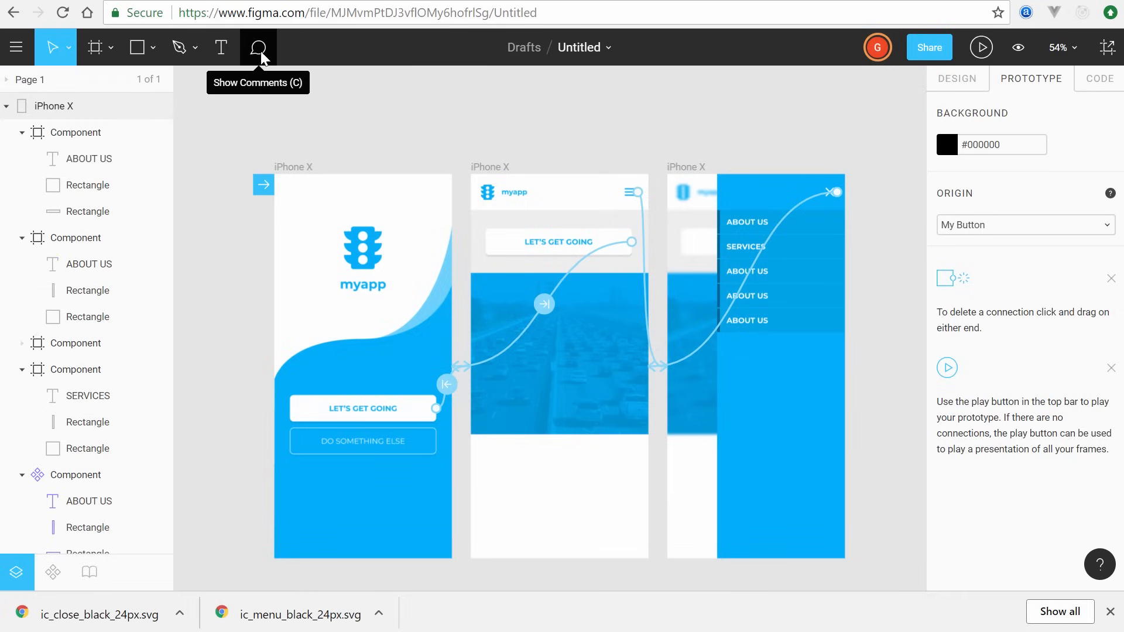
Step: Post the comment "I don't know about this, what do you say?" beside the first screen's traffic light logo and leave comment mode
left_click(261, 50)
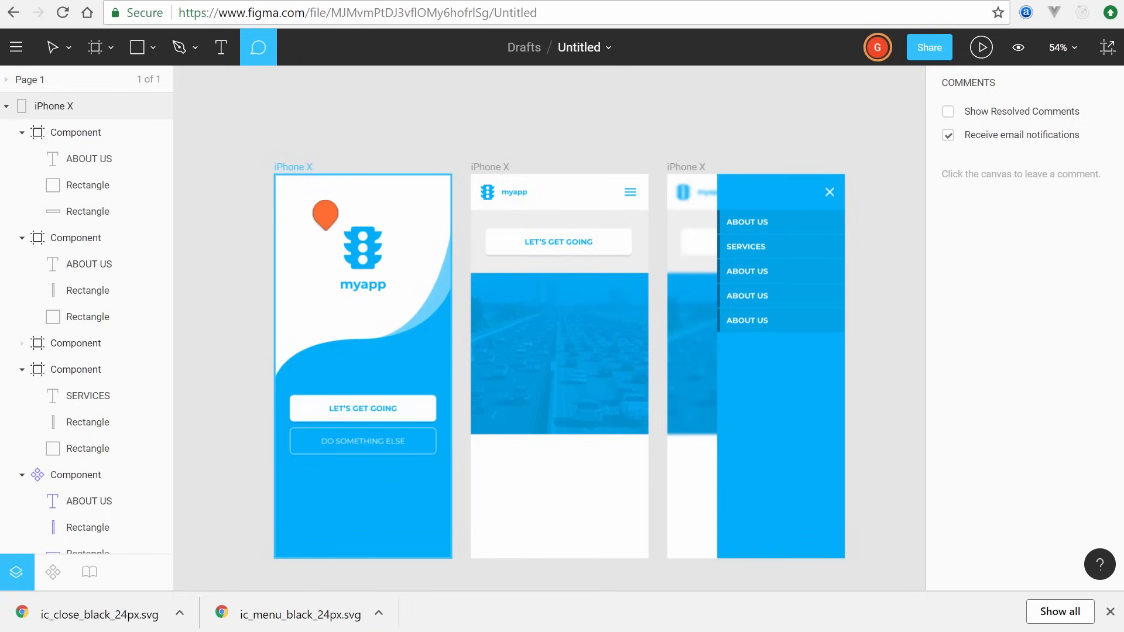
left_click(328, 234)
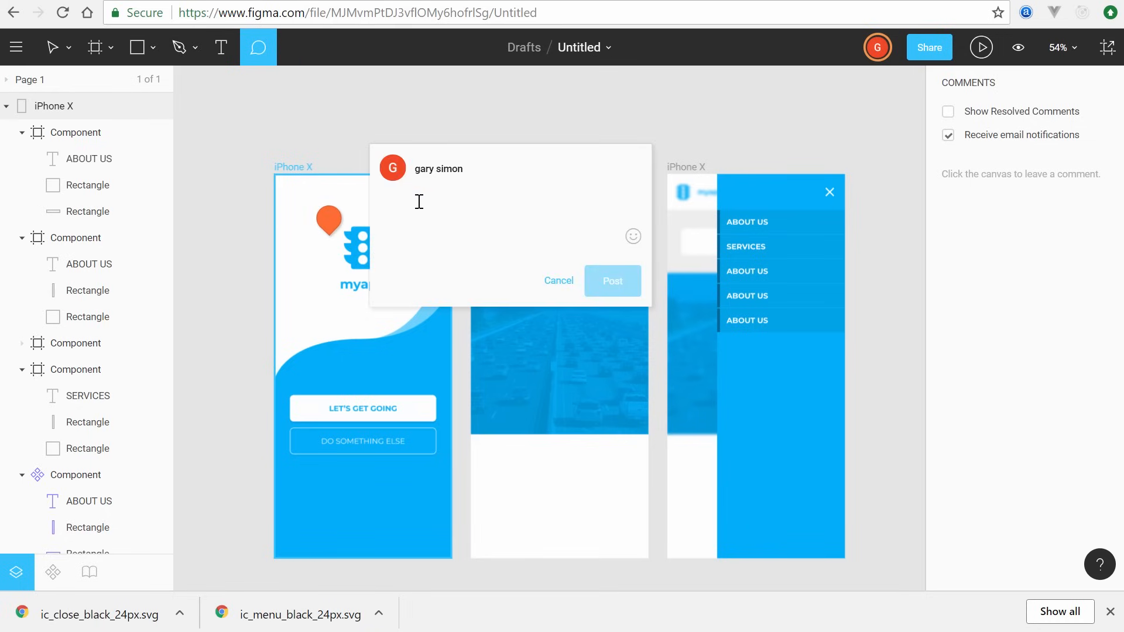
type("i DON'T")
key("ctrl+a")
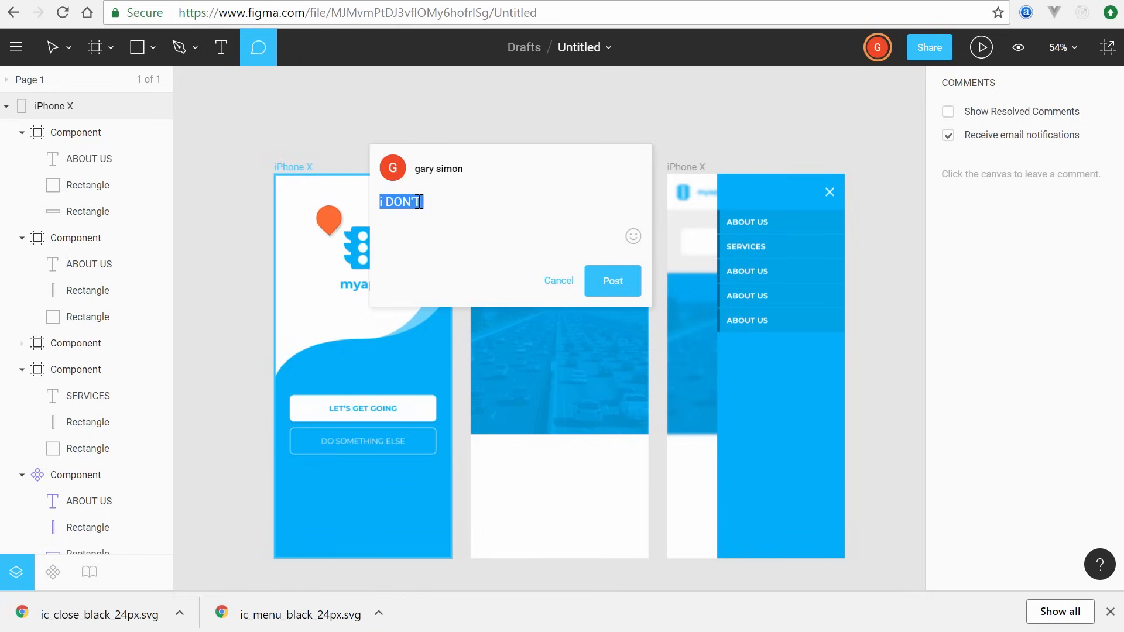
type("i")
key("BackSpace")
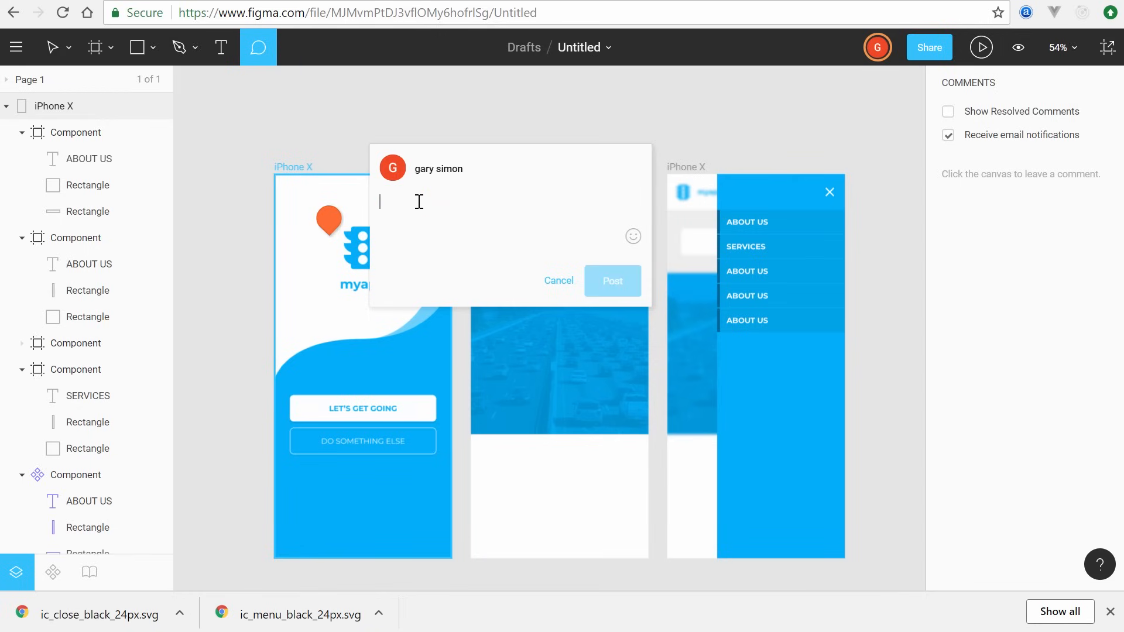
type("I don't know about this, what do")
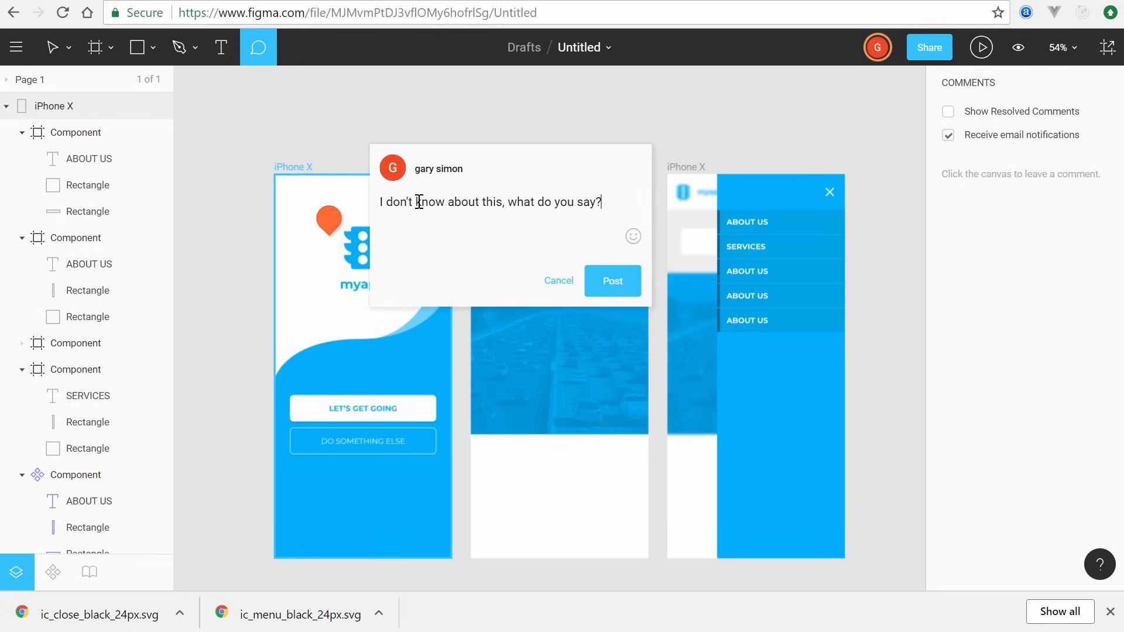
type(" you say?")
left_click(614, 284)
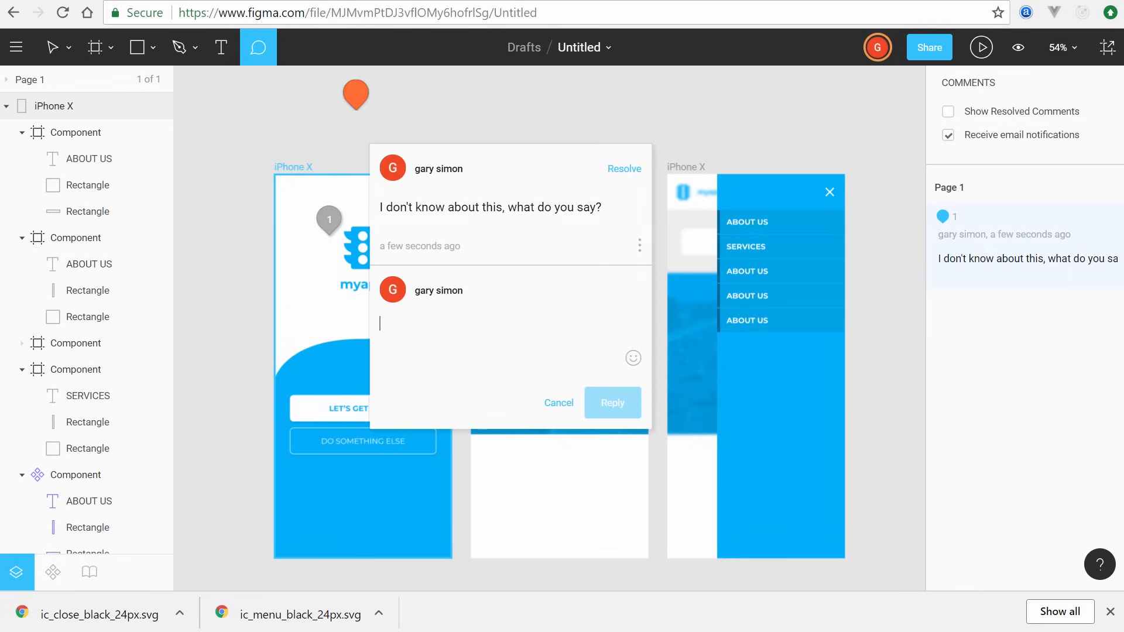
left_click(58, 56)
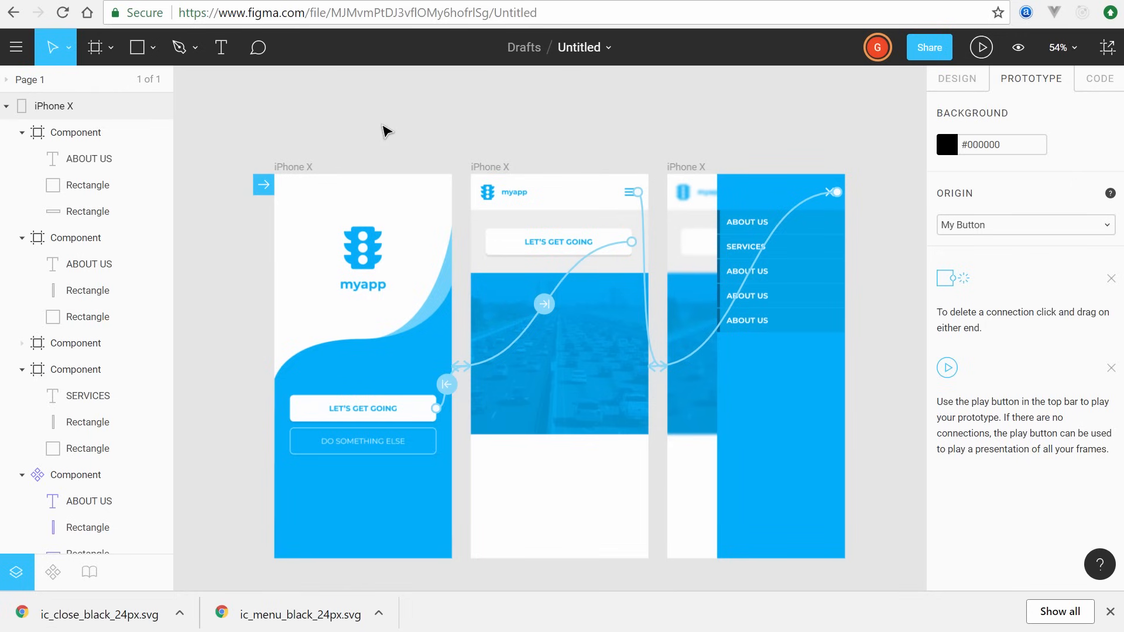
Step: Select the first iPhone X frame, review the posted comment thread on it, and return to the prototype view with nothing selected
left_click(306, 169)
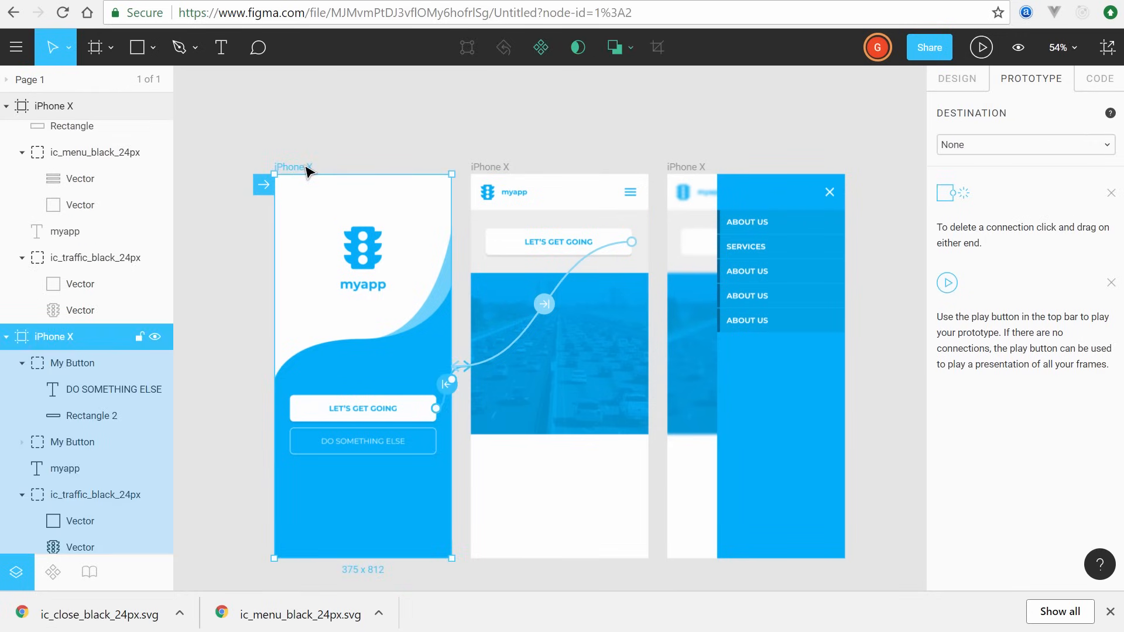
left_click(258, 51)
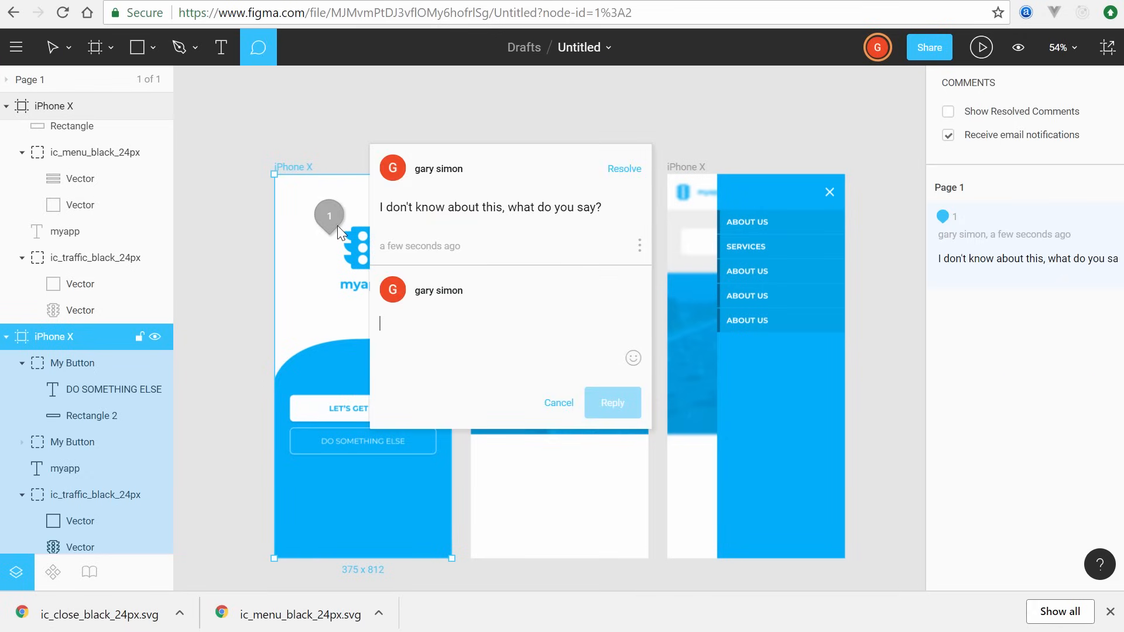
left_click(324, 148)
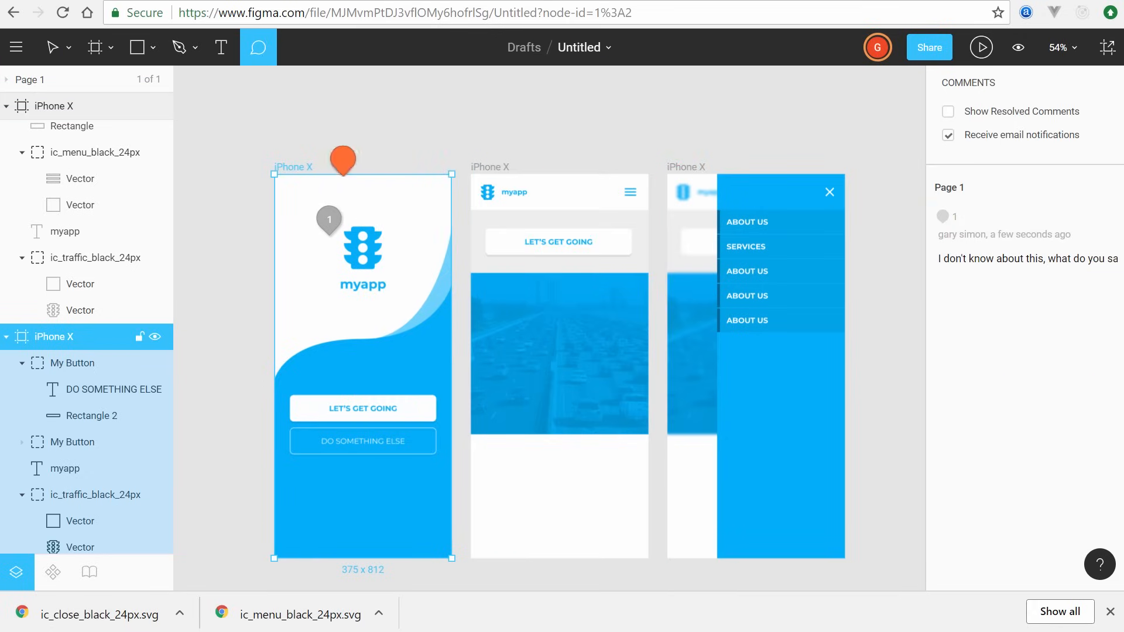
key("Escape")
left_click(302, 121)
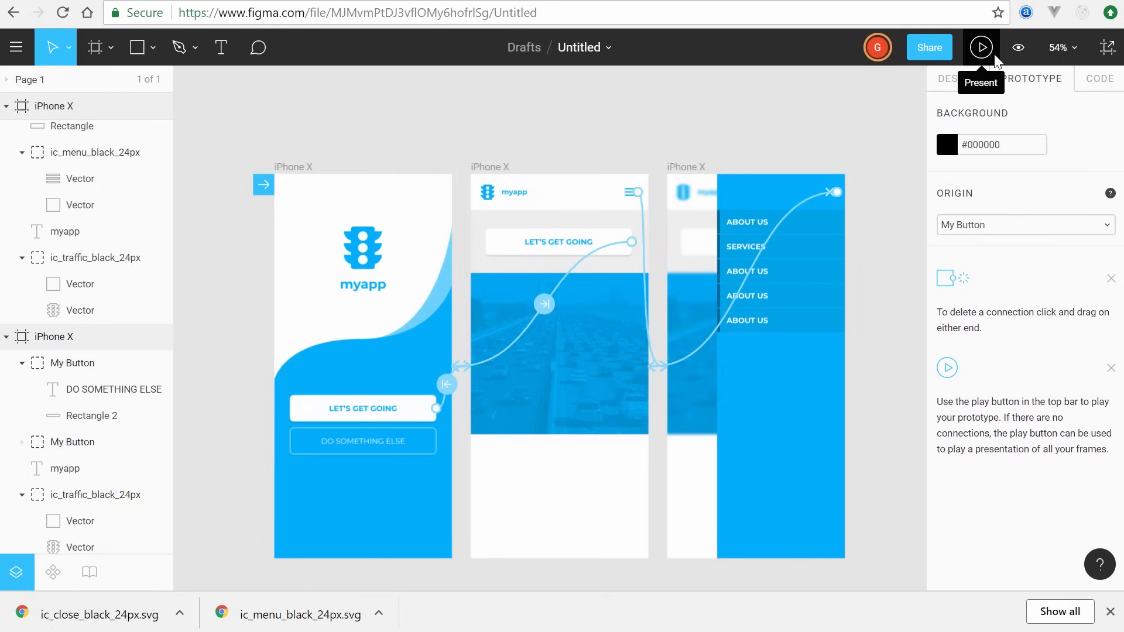
Step: Enable Pixel Preview and inspect the second screen's logo and LET'S GET GOING button at high magnification
left_click(1015, 48)
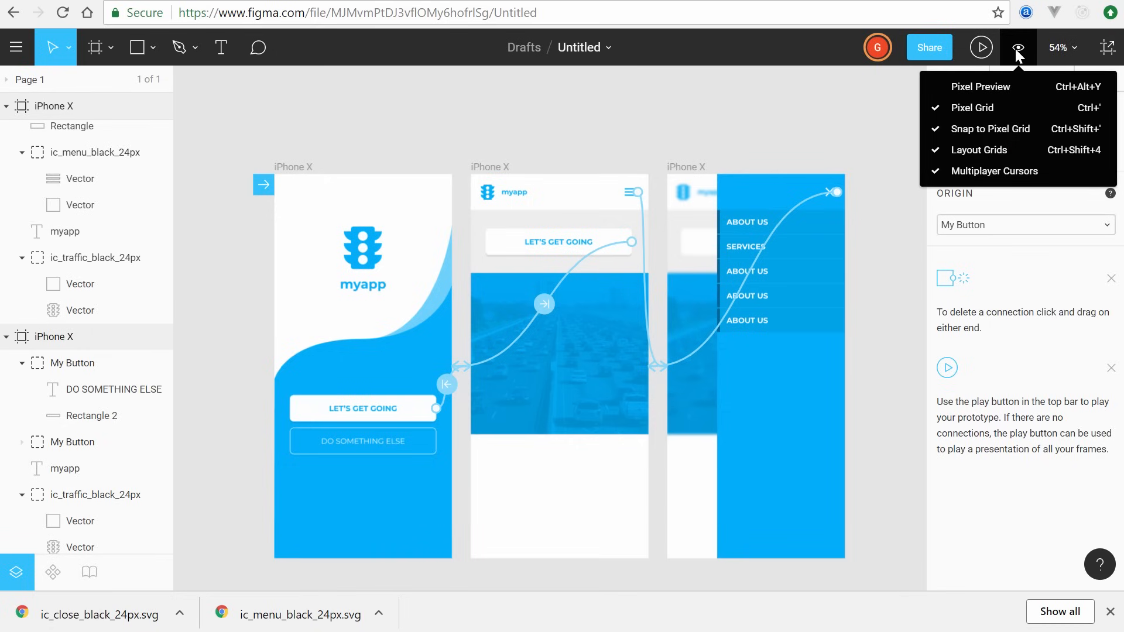
left_click(995, 88)
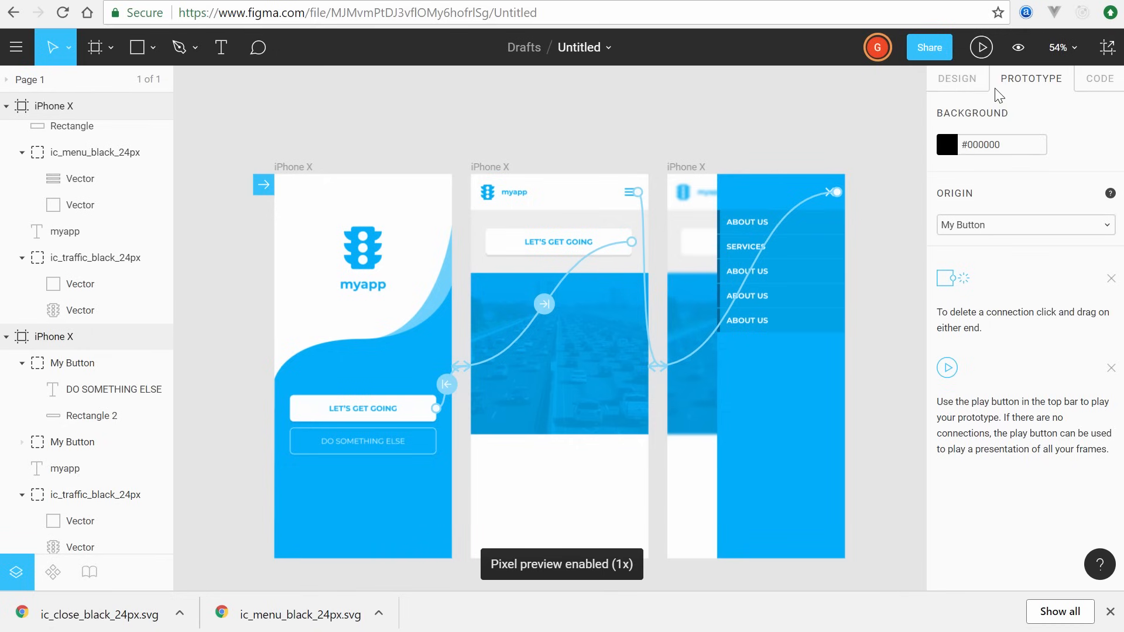
scroll(562, 336, "up", 10)
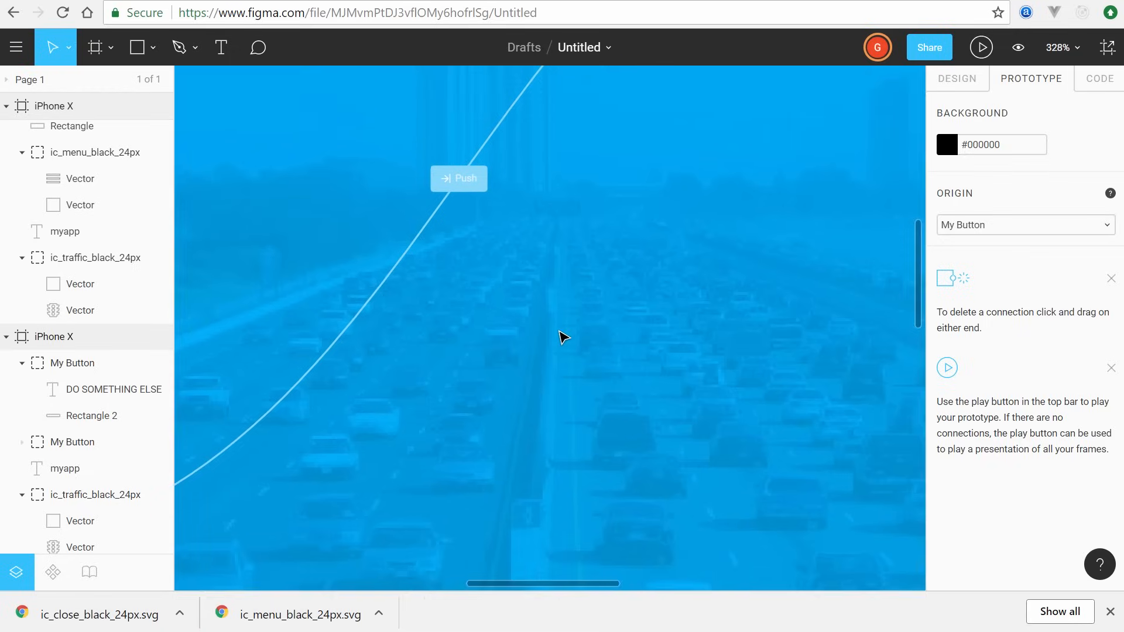
scroll(535, 244, "up", 8)
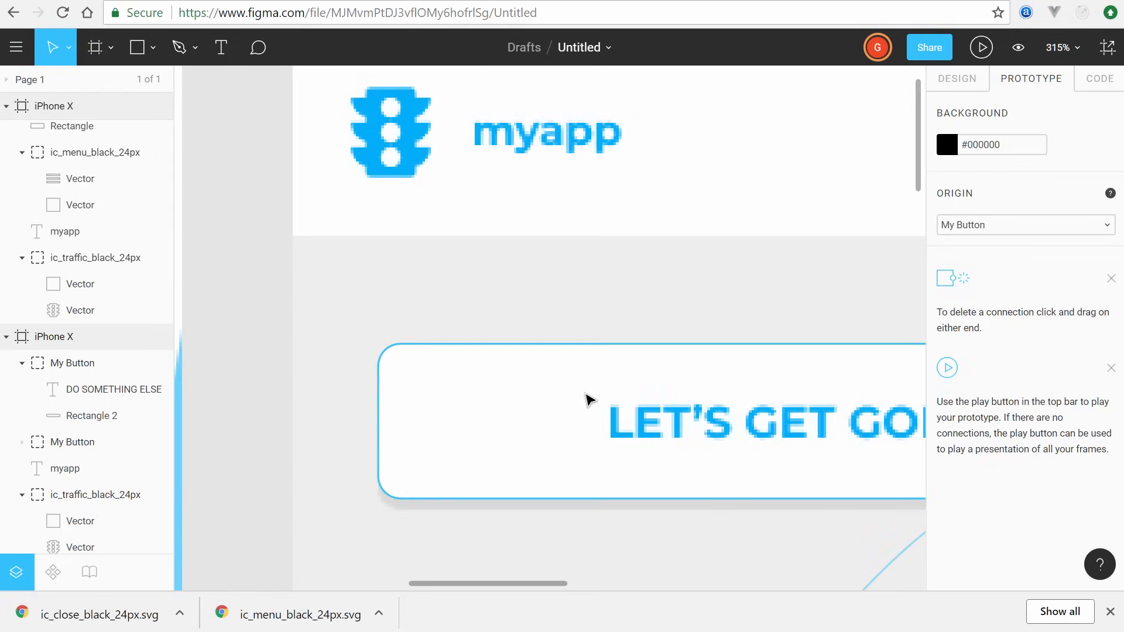
scroll(589, 399, "up", 3)
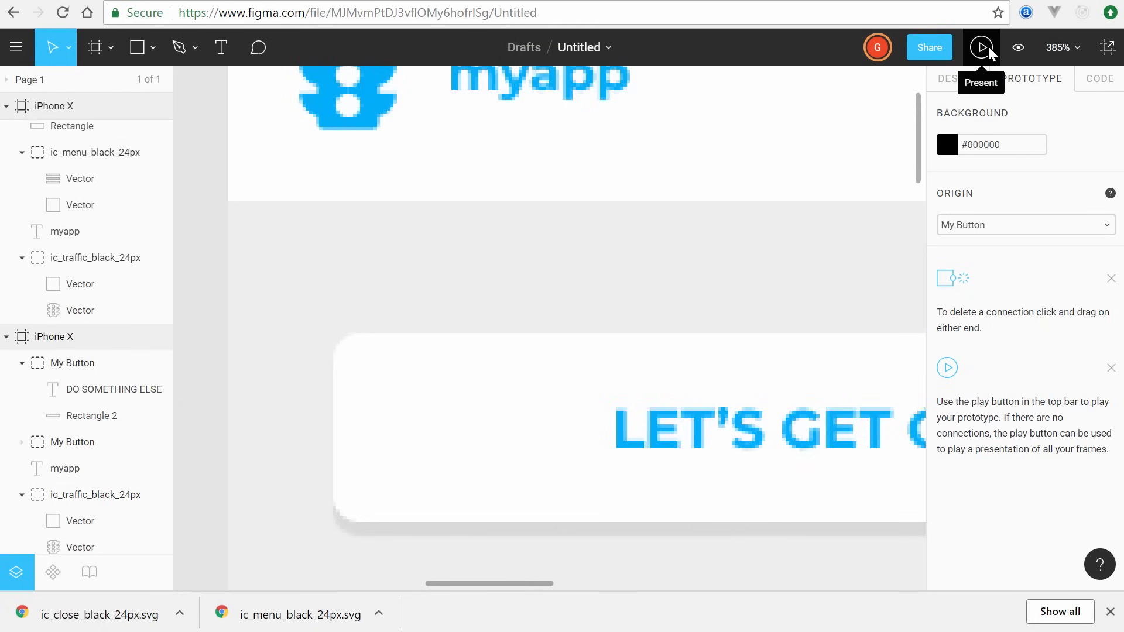
Step: Disable Pixel Preview and check the second screen's logo and button again
left_click(1023, 47)
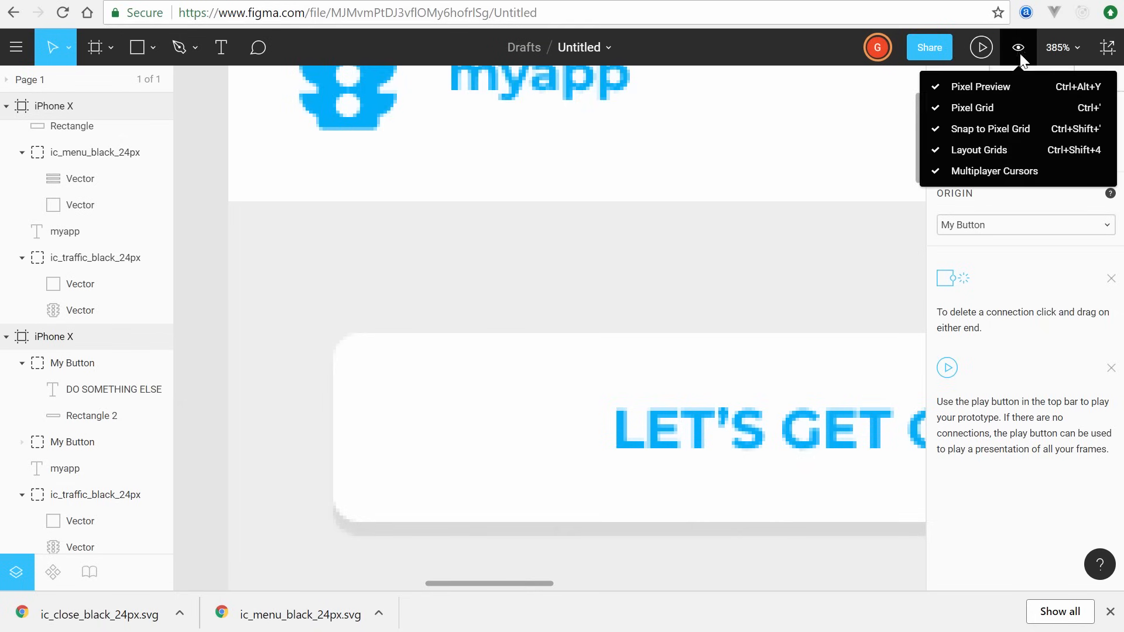
left_click(952, 87)
scroll(711, 281, "down", 3)
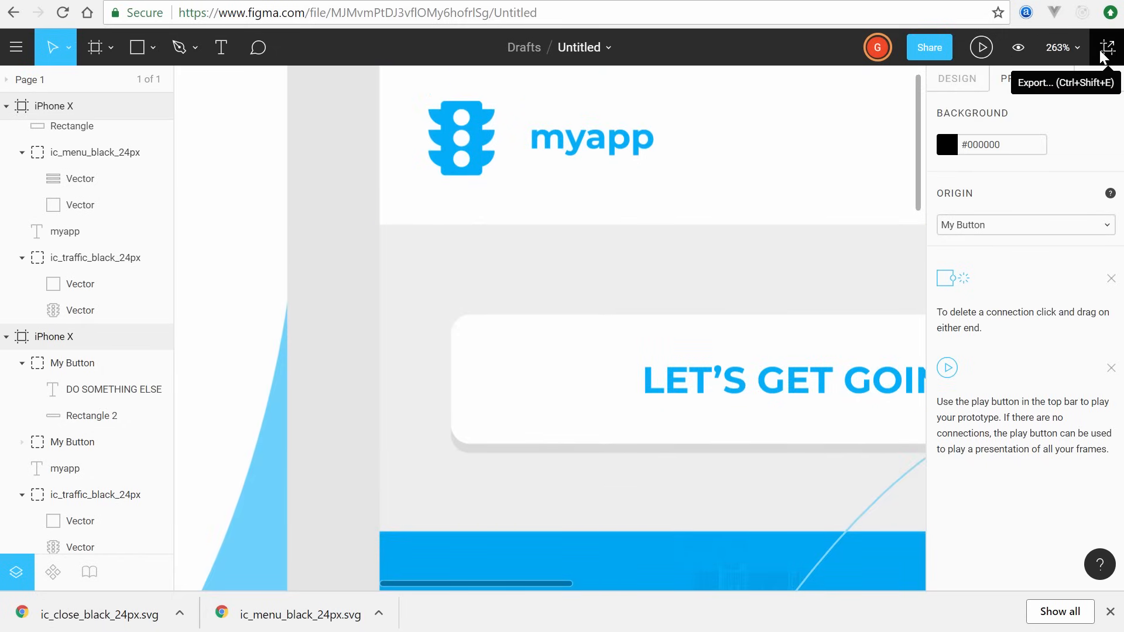
Step: Inspect the CSS code of Rectangle 2 inside the second screen's LET'S GET GOING button
left_click(1102, 80)
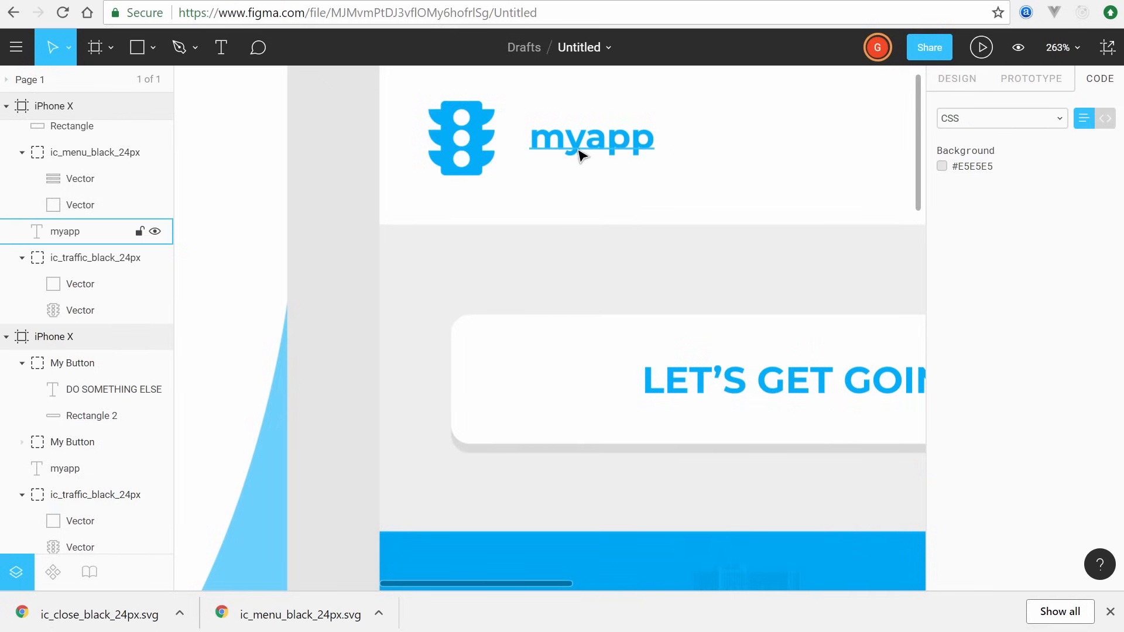
left_click(523, 360)
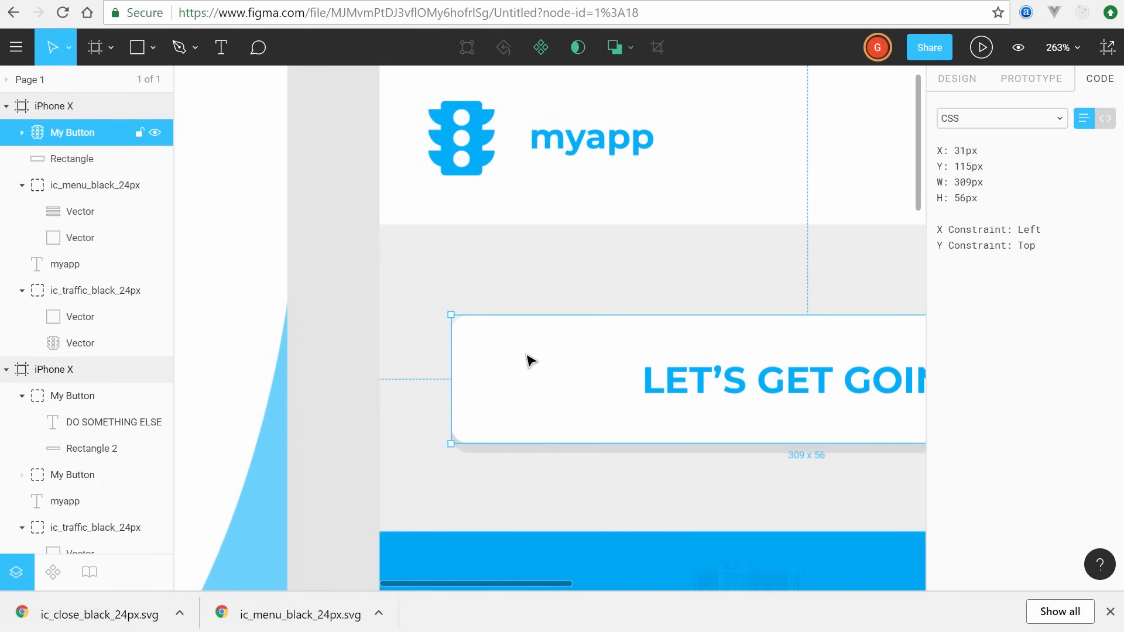
left_click(23, 132, "alt")
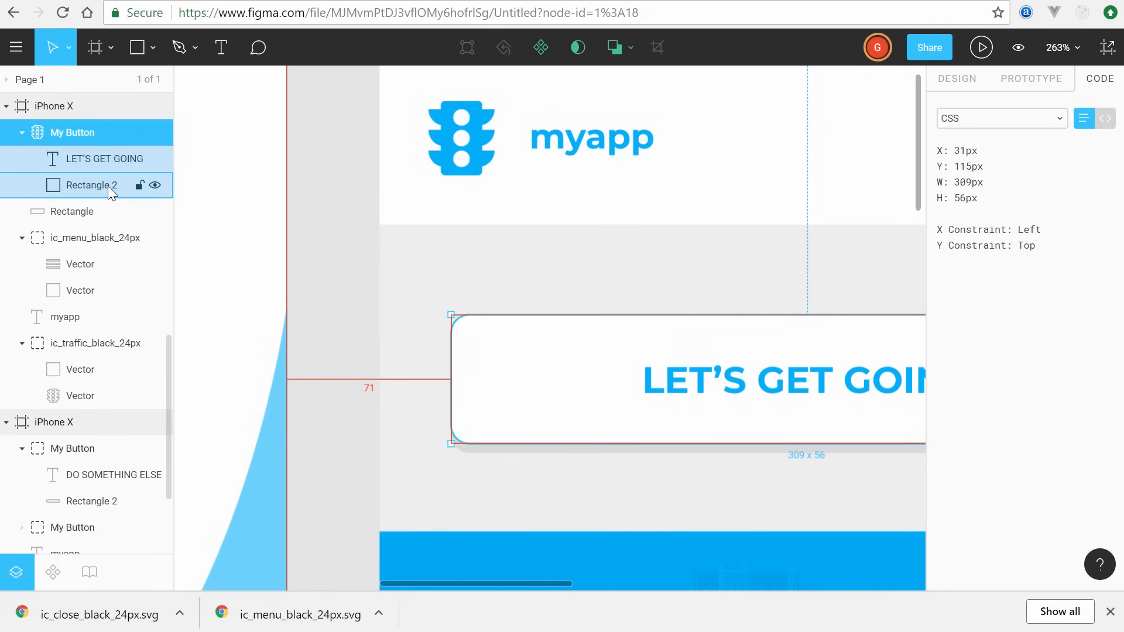
left_click(108, 185)
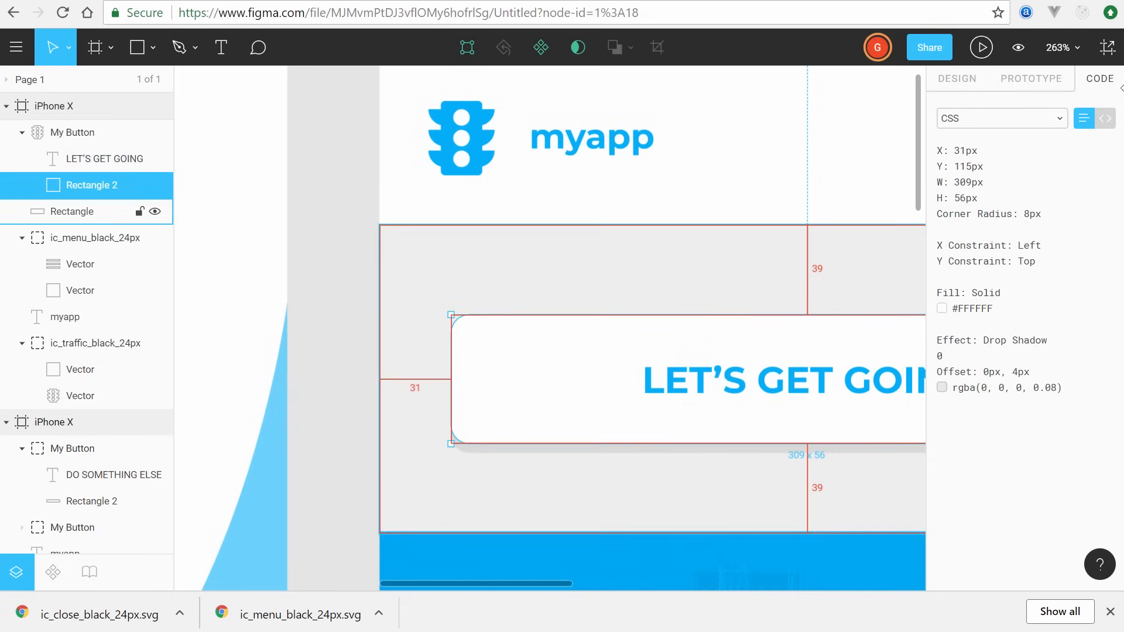
left_click(1111, 122)
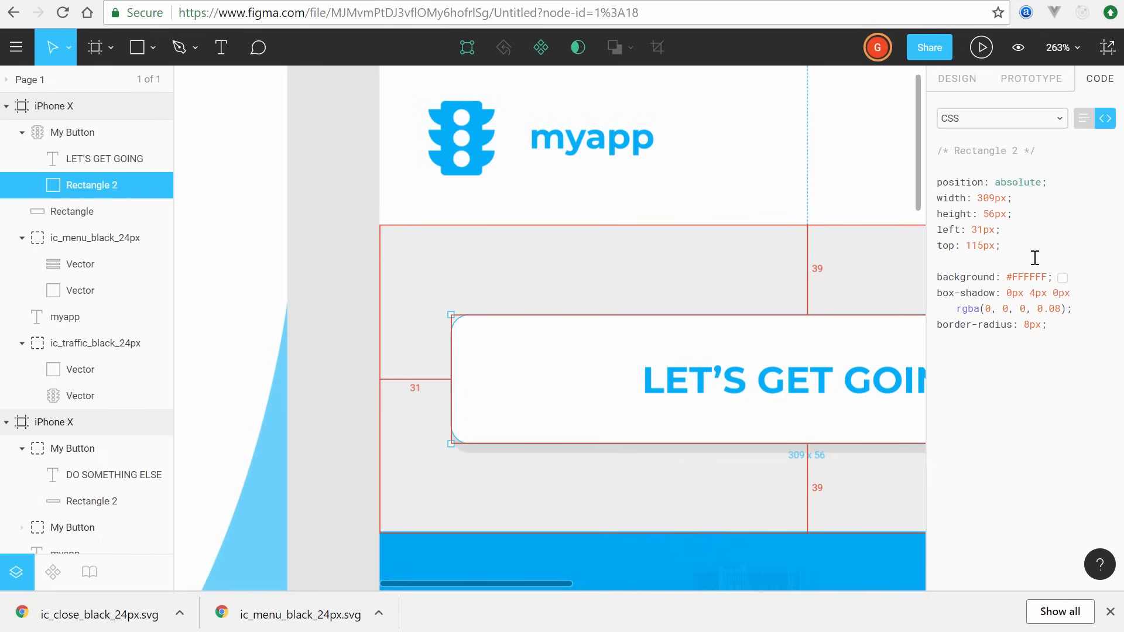
Step: Highlight the background, box-shadow and border-radius declarations in Rectangle 2's CSS, and clear the highlight
left_click_drag(1047, 324, 952, 259)
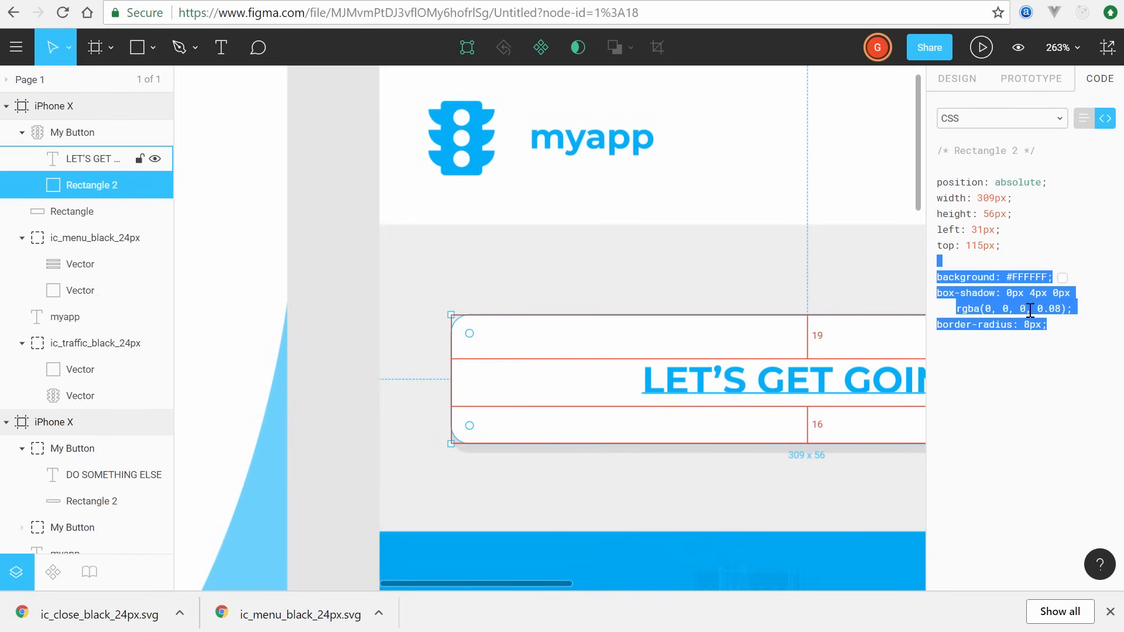
left_click(1056, 327)
left_click_drag(1048, 325, 936, 275)
left_click(1052, 255)
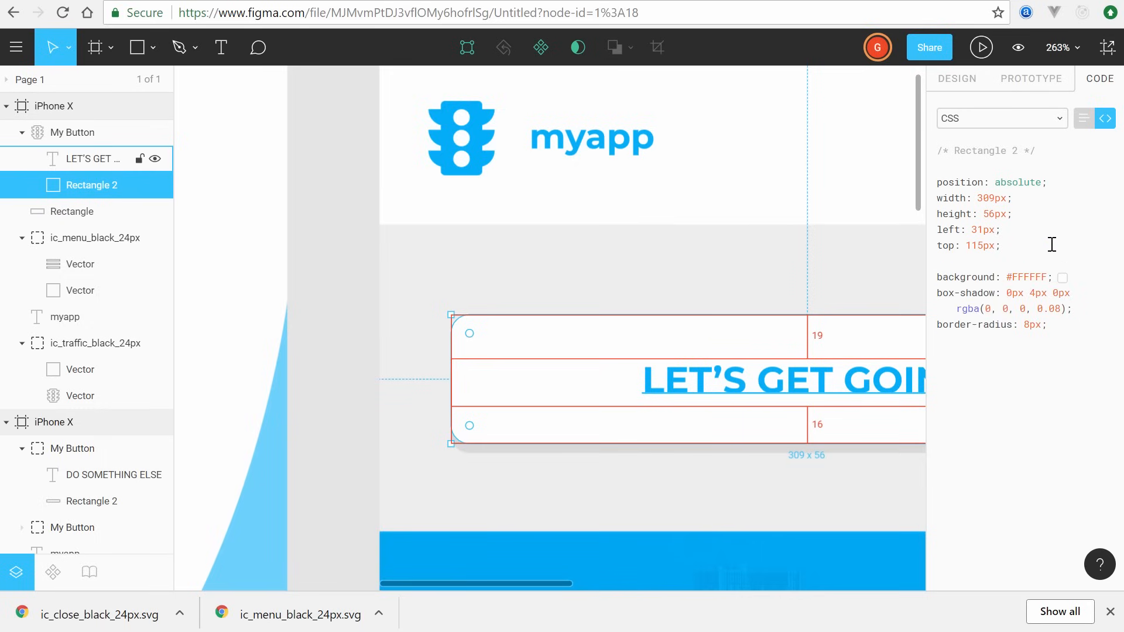